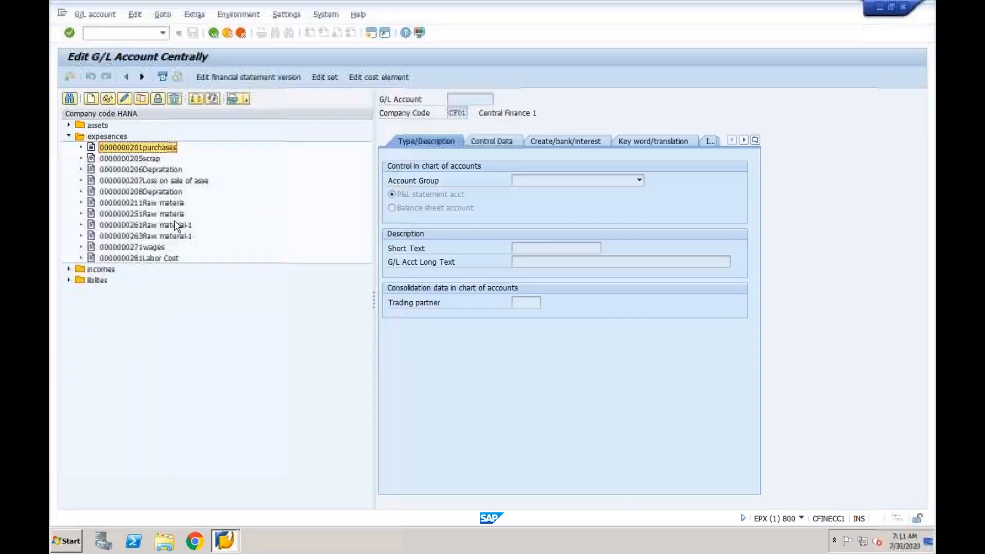
# Log off the G/L account session via System > Log Off and confirm with Yes
pyautogui.click(322, 21)
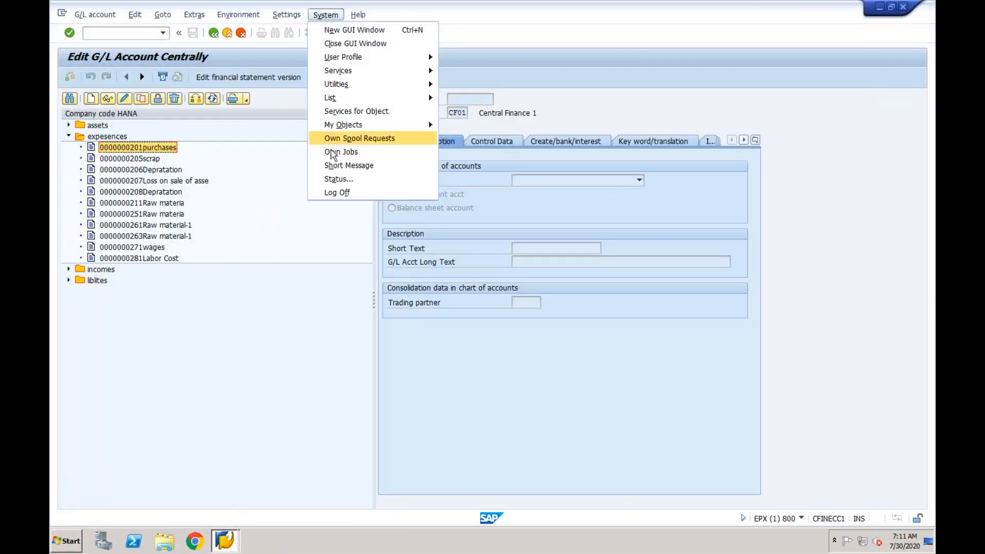
pyautogui.click(331, 192)
pyautogui.click(172, 224)
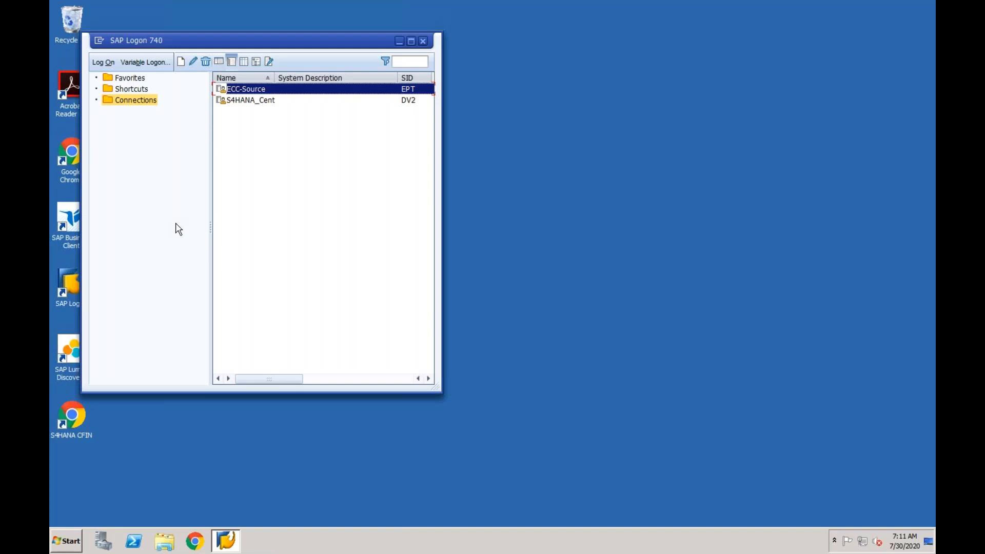
# Connect to ECC-Source and submit the remembered user name with the account password
pyautogui.doubleClick(266, 94)
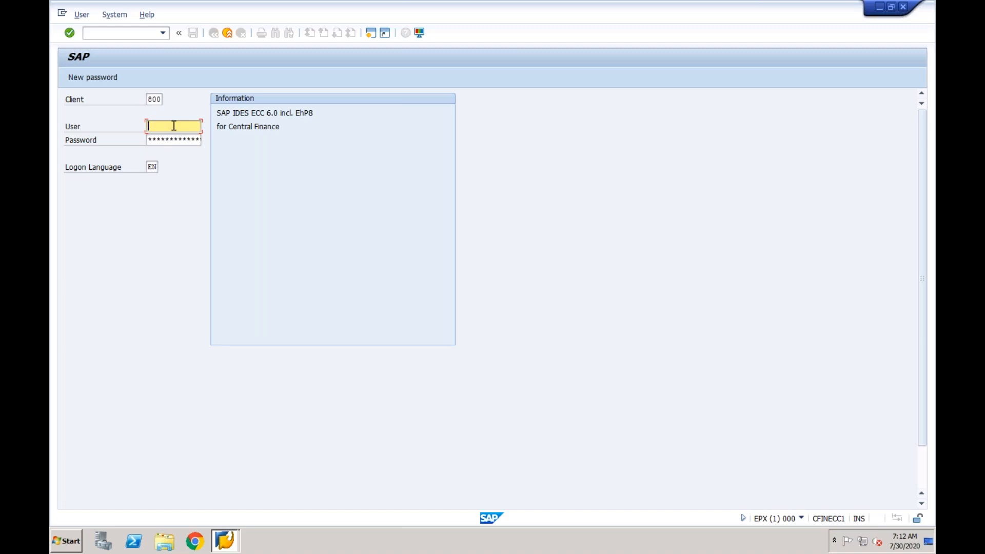
pyautogui.write('c')
pyautogui.press('Down')
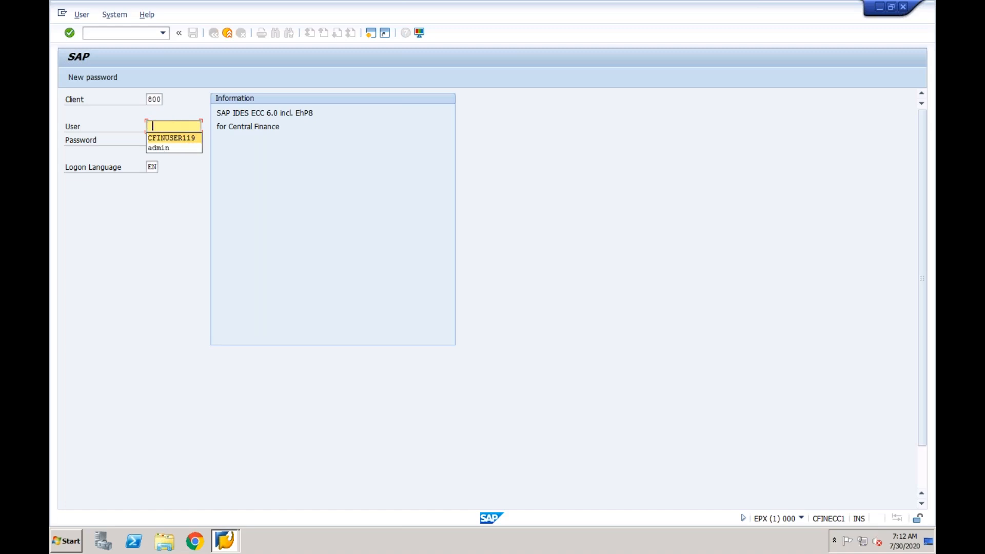
pyautogui.press('Return')
pyautogui.press('Tab')
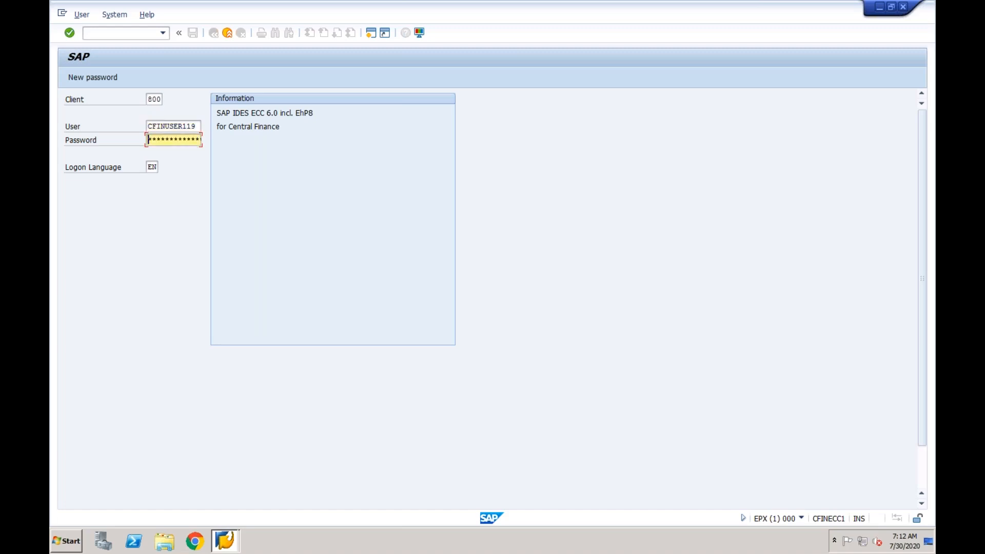
pyautogui.write('**********')
pyautogui.press('Return')
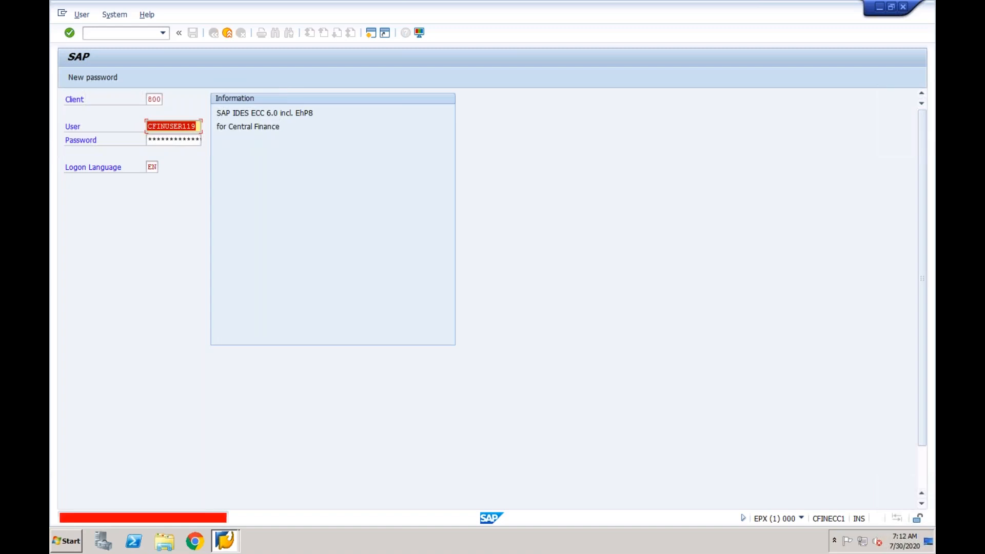
# Re-enter the password, log on again, and acknowledge the failed-attempts notice
pyautogui.press('Tab')
pyautogui.write('****')
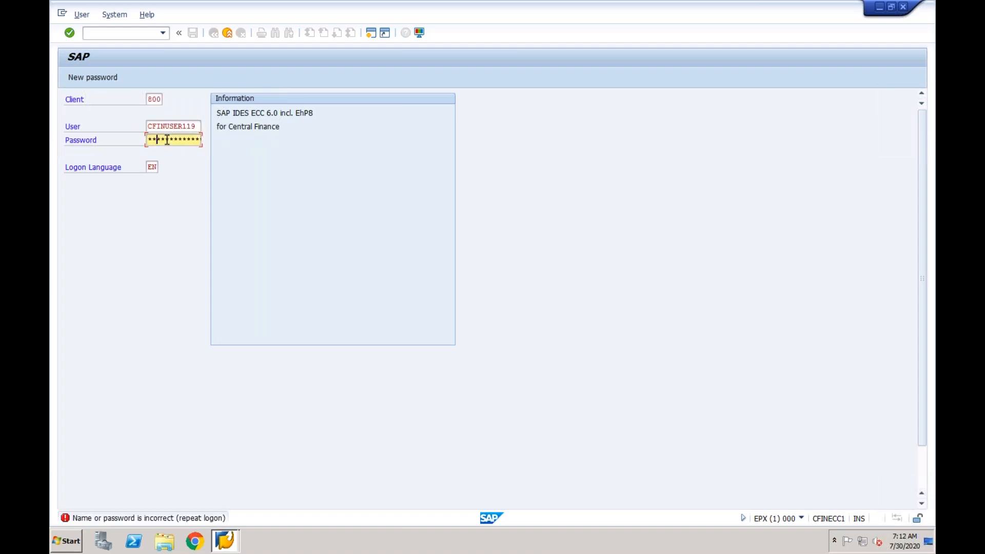
pyautogui.write('***')
pyautogui.press('Return')
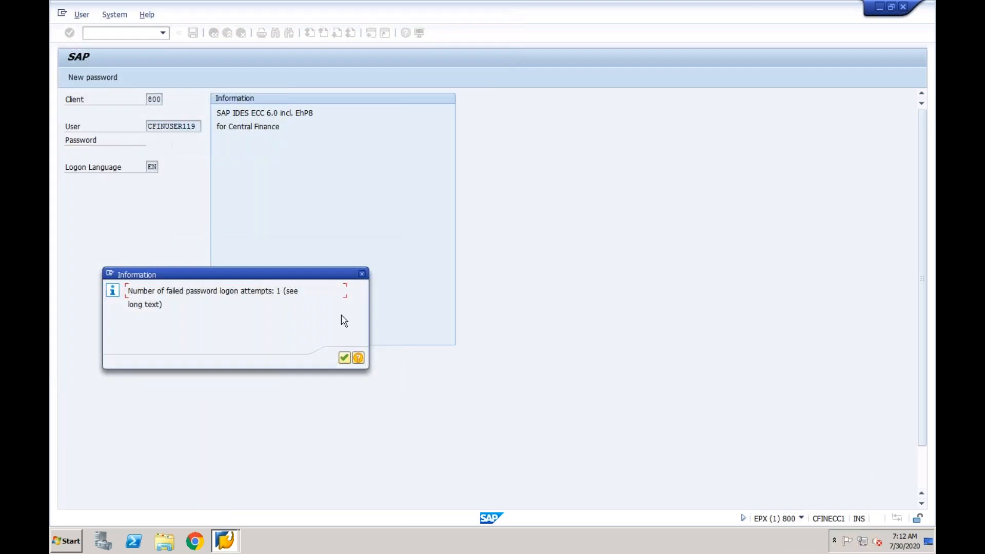
pyautogui.click(344, 358)
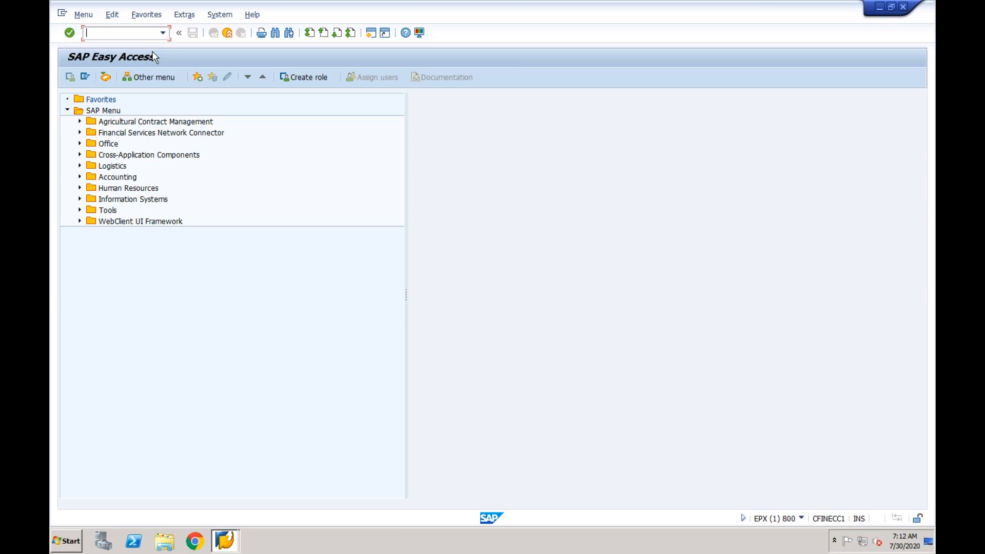
# Run SPRO and expand Financial Accounting (New) > AR/AP > Customer Accounts > Master Data > Preparations
pyautogui.write('sprospro')
pyautogui.press('BackSpace')
pyautogui.press('BackSpace')
pyautogui.press('BackSpace')
pyautogui.press('BackSpace')
pyautogui.press('Return')
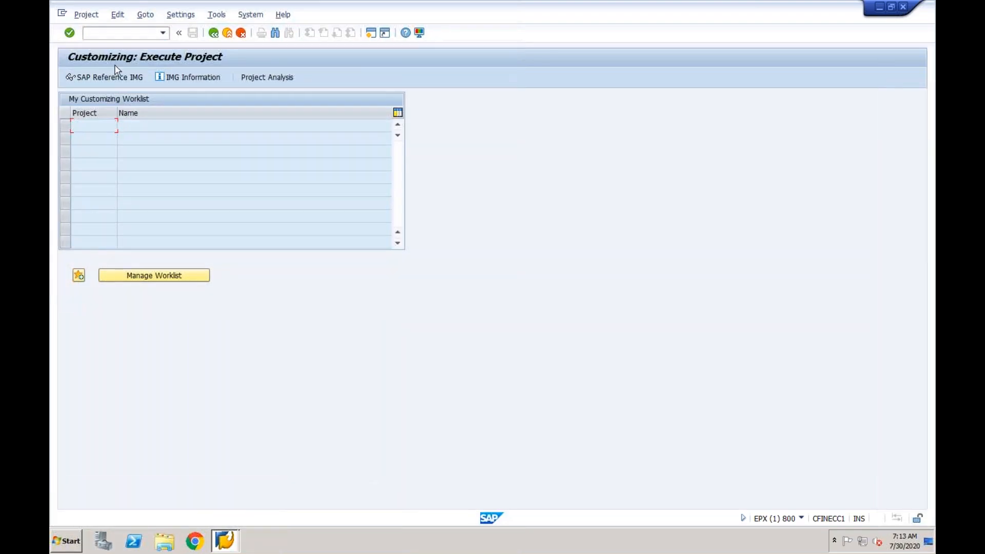
pyautogui.click(109, 80)
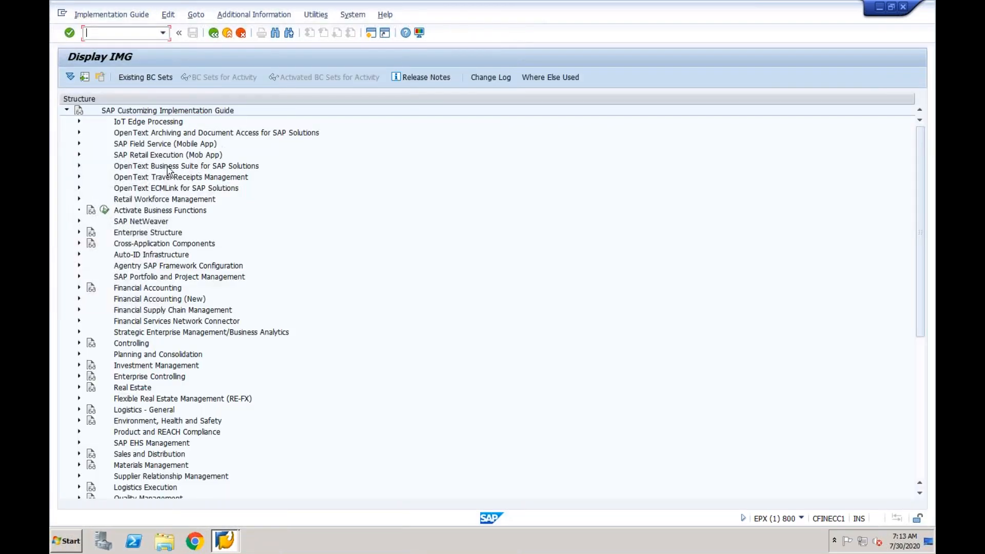
pyautogui.click(79, 299)
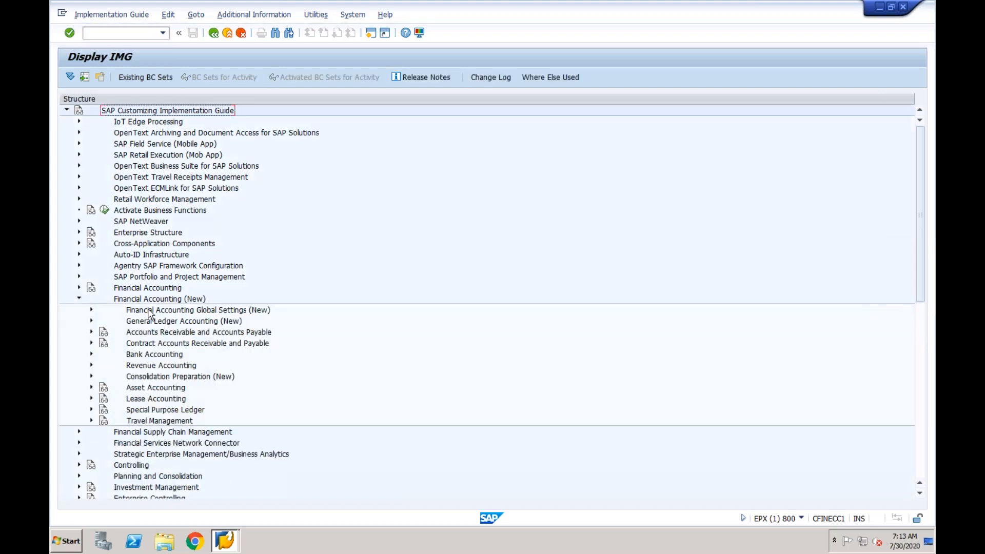
pyautogui.click(91, 332)
pyautogui.click(103, 343)
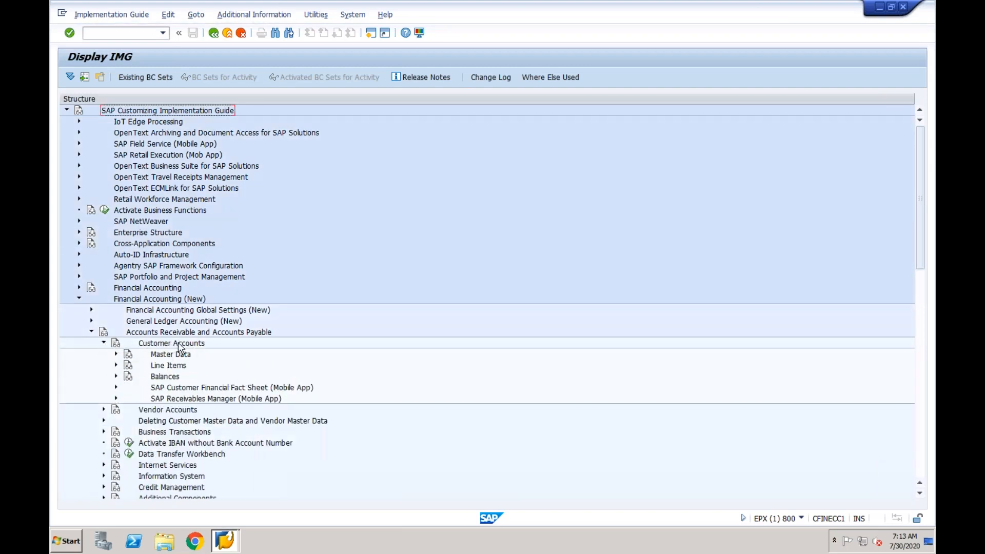
pyautogui.click(116, 354)
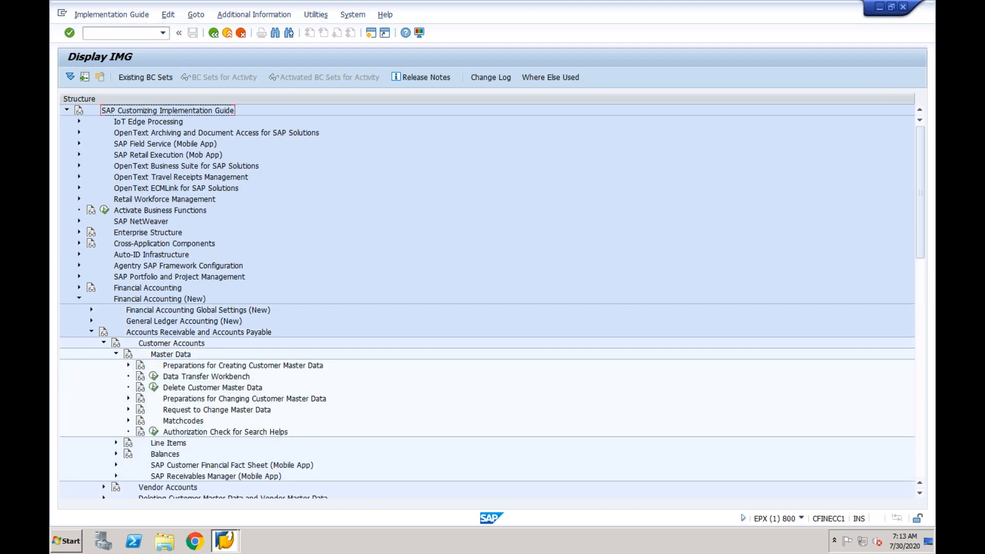
pyautogui.click(129, 365)
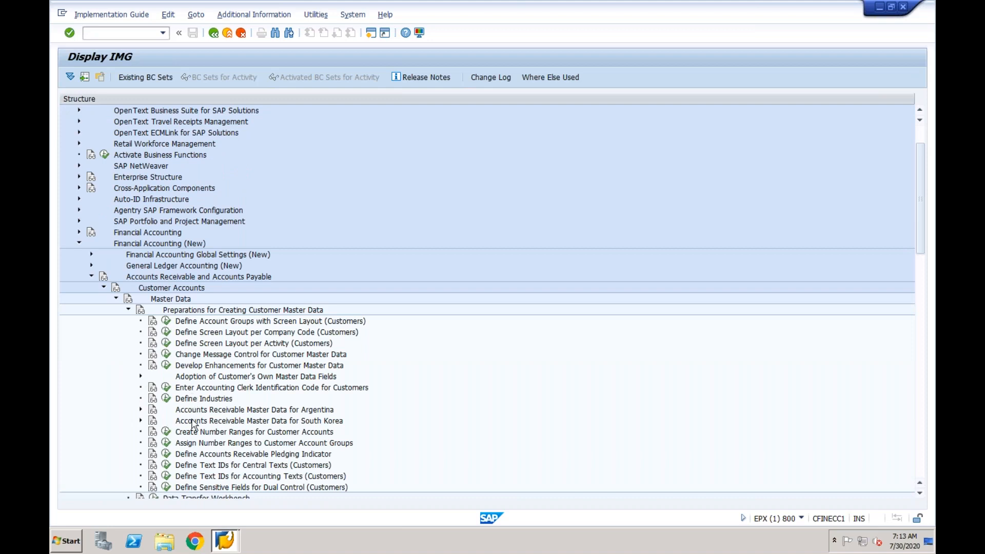
# Execute the Define Account Groups with Screen Layout (Customers) activity
pyautogui.click(185, 456)
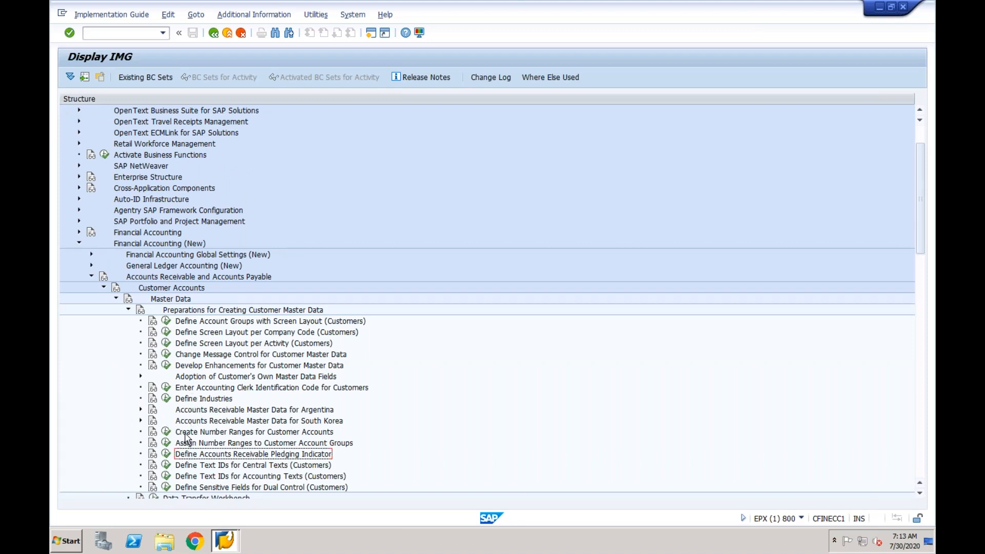
pyautogui.click(185, 434)
pyautogui.click(186, 445)
pyautogui.click(199, 326)
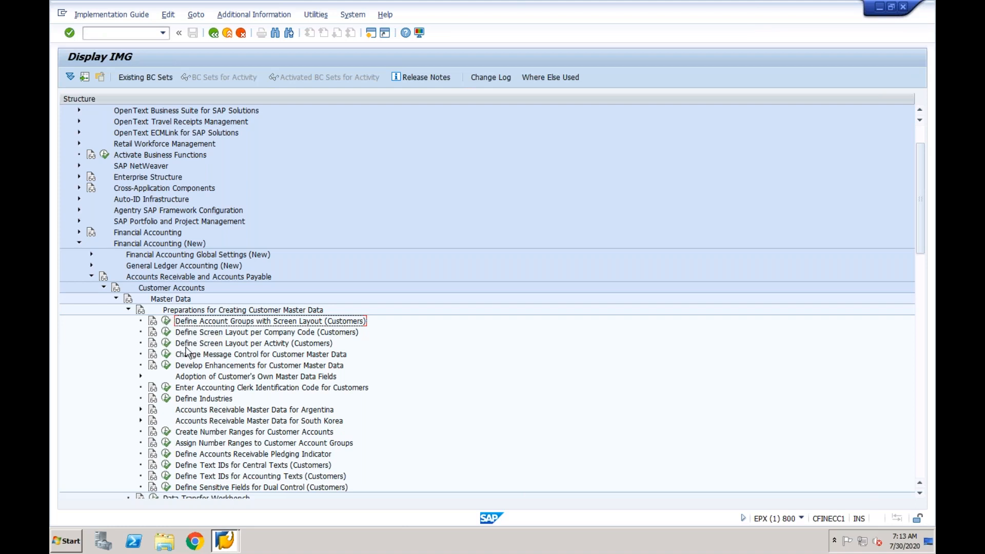
pyautogui.click(167, 321)
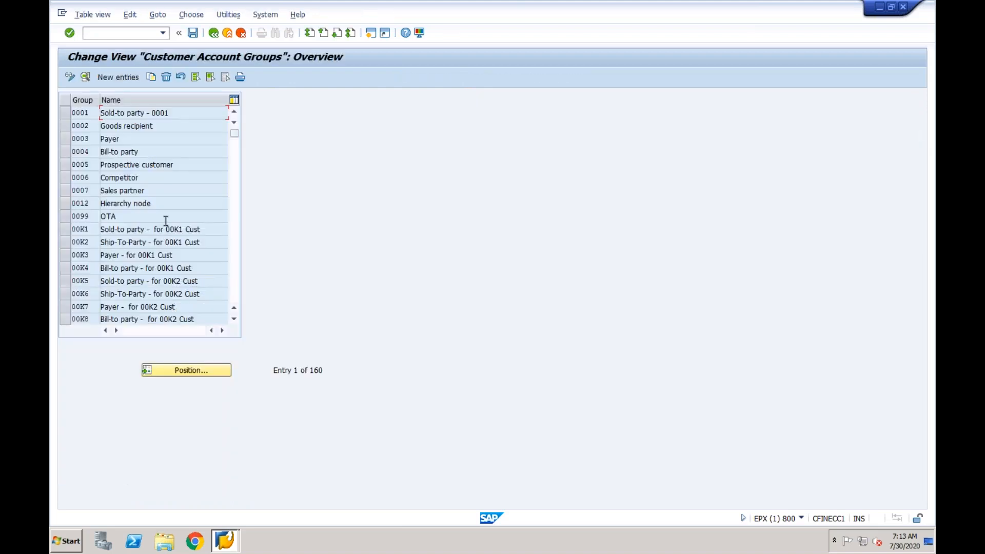
# Add account group CFIN with meaning CFIN and save it under the customizing request
pyautogui.click(117, 77)
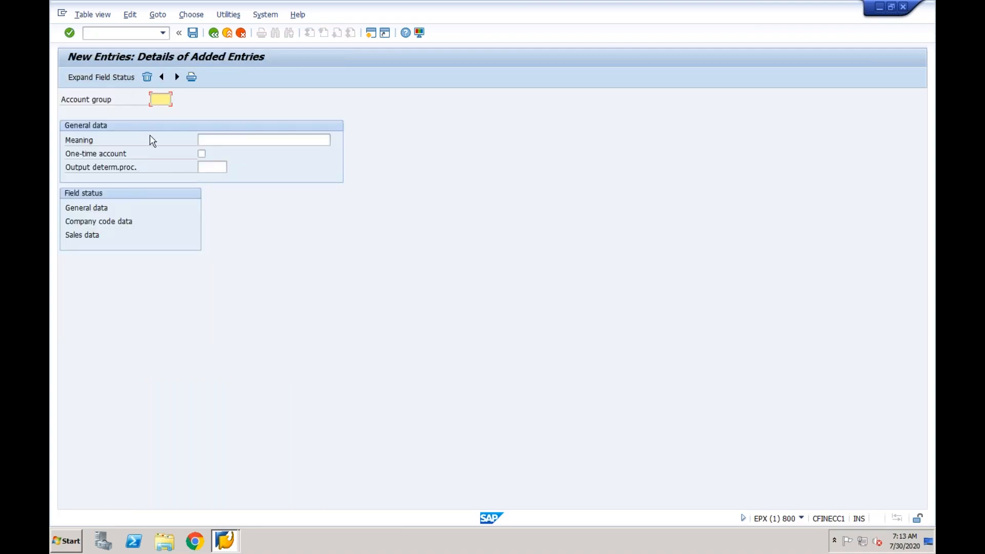
pyautogui.write('CFIN')
pyautogui.press('Tab')
pyautogui.write('CFIN')
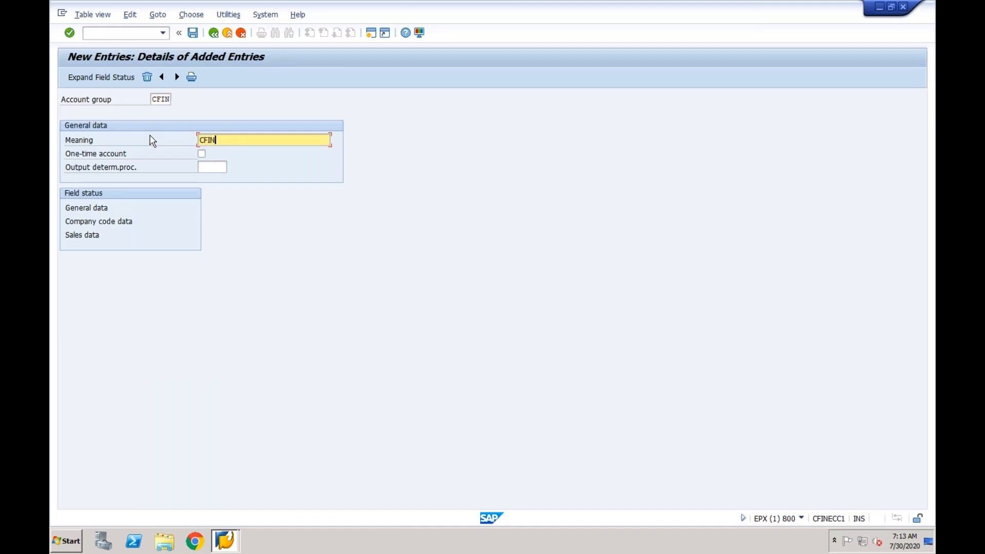
pyautogui.press('Return')
pyautogui.click(193, 34)
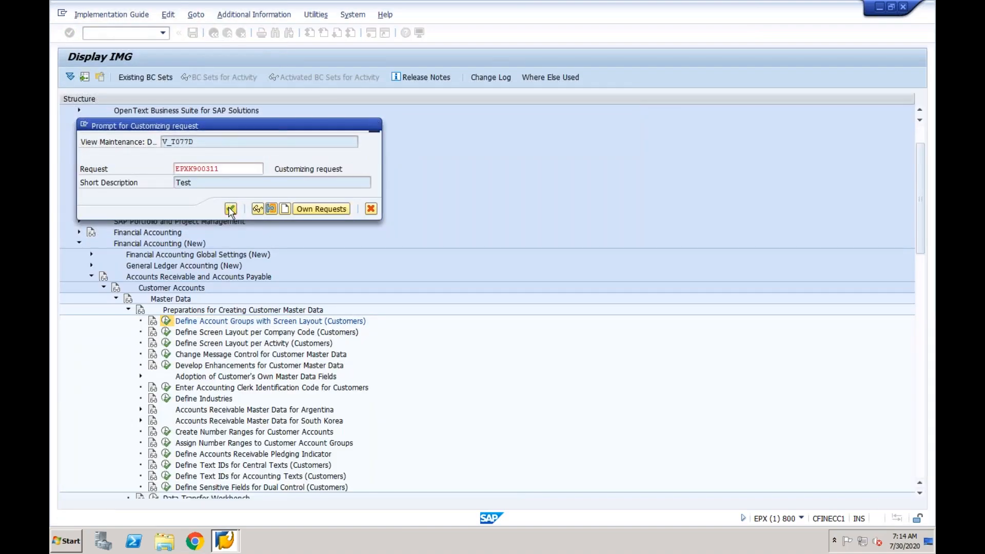
pyautogui.click(230, 208)
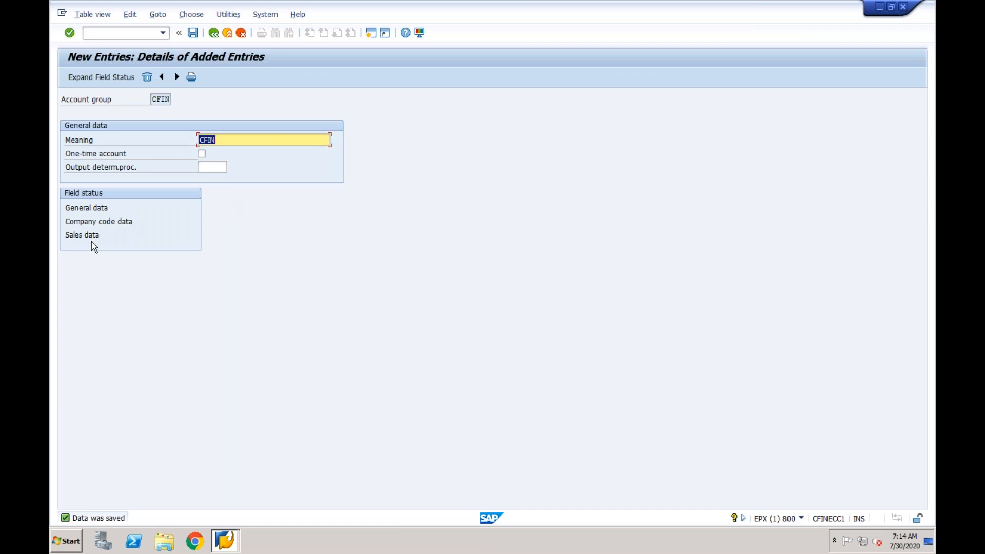
# Return to the implementation guide and open Assign Number Ranges to Customer Account Groups
pyautogui.click(128, 34)
pyautogui.write('/')
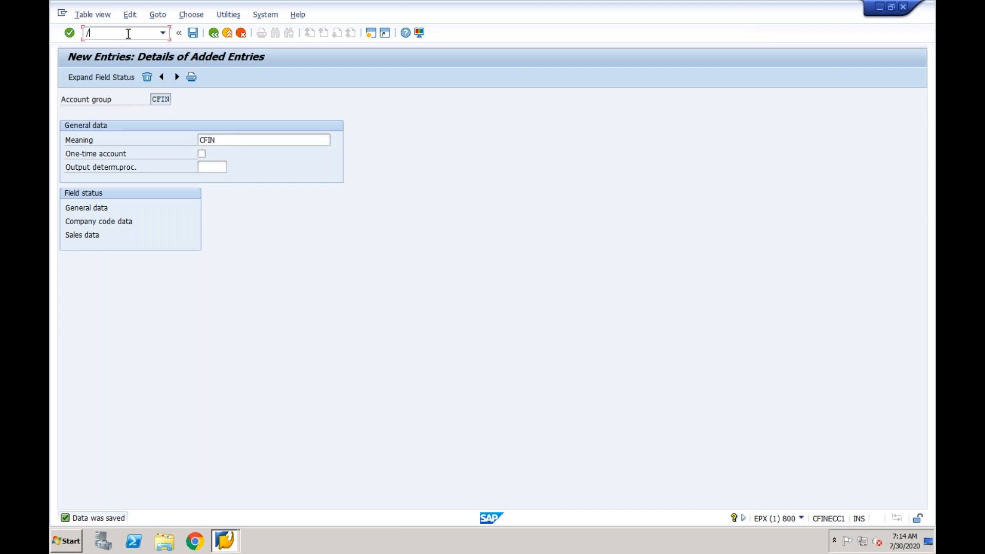
pyautogui.write('nx')
pyautogui.click(215, 34)
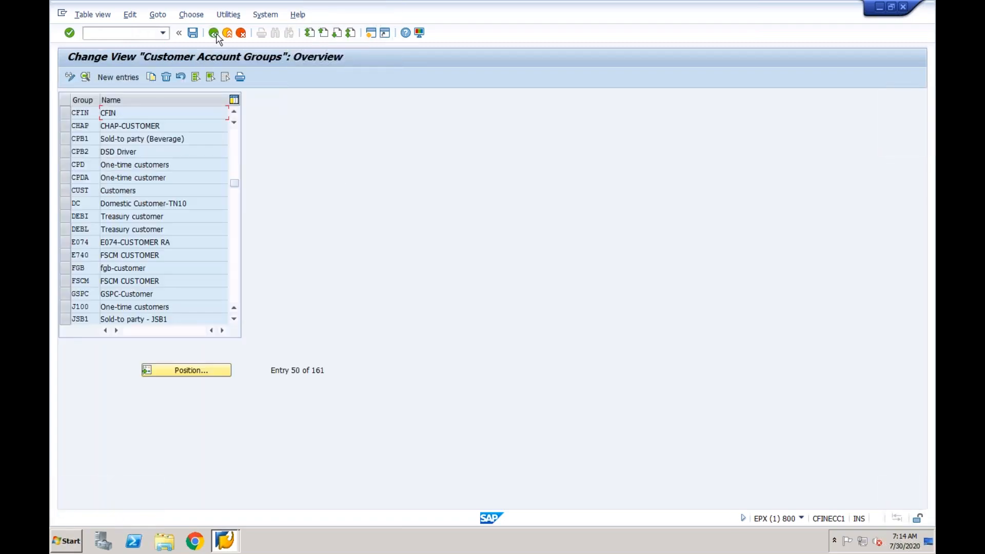
pyautogui.click(216, 35)
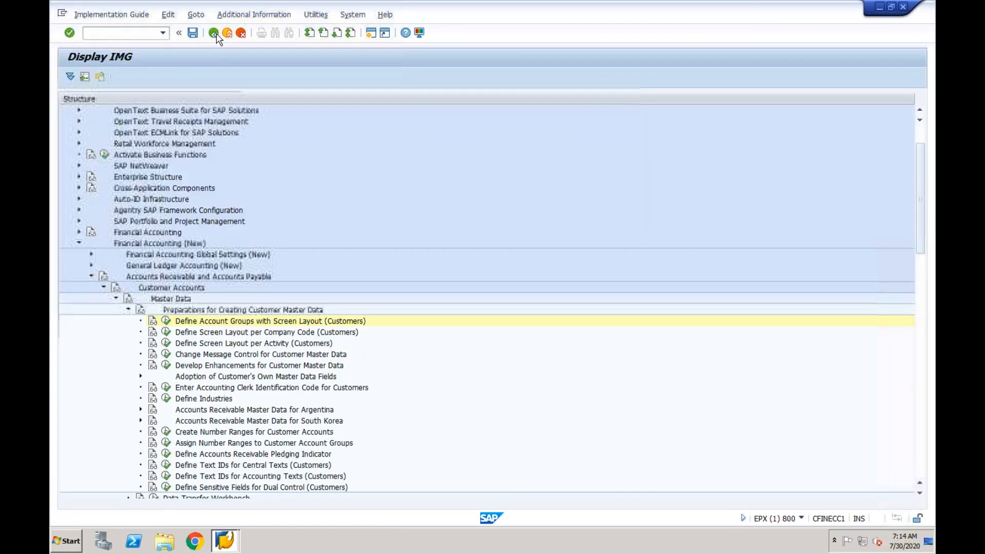
pyautogui.click(168, 444)
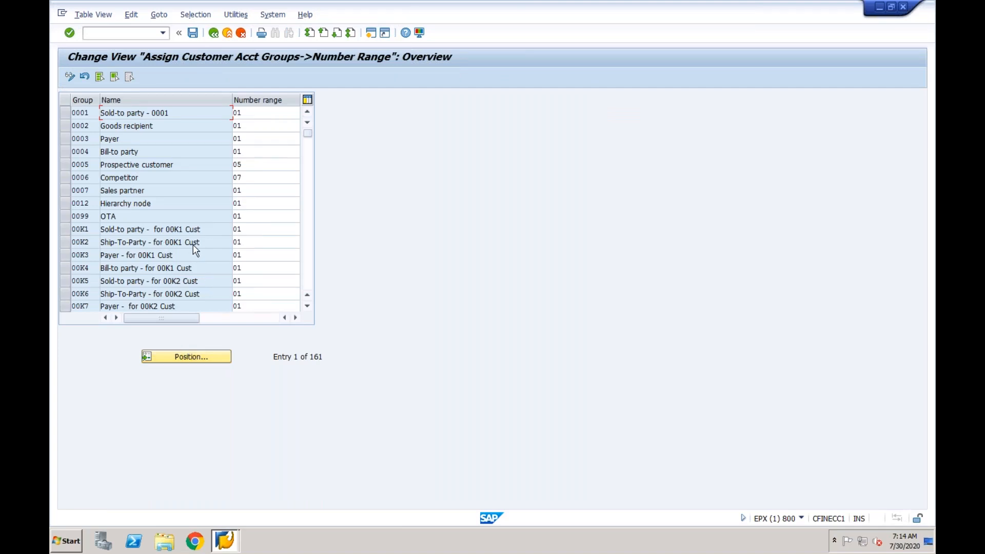
# Assign number range 01 to account group CFIN and save under the customizing request
pyautogui.click(188, 361)
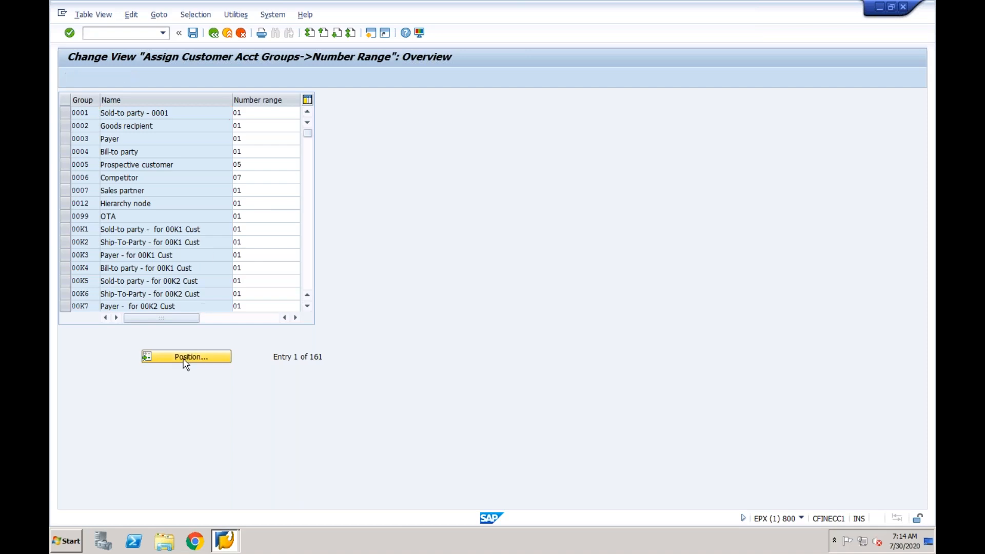
pyautogui.write('CFIN')
pyautogui.press('Return')
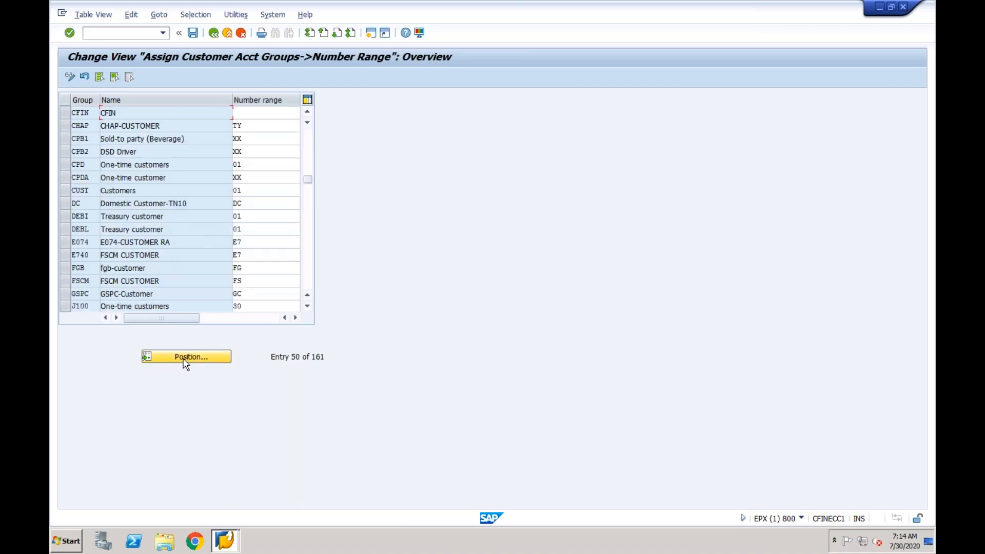
pyautogui.click(253, 113)
pyautogui.write('01')
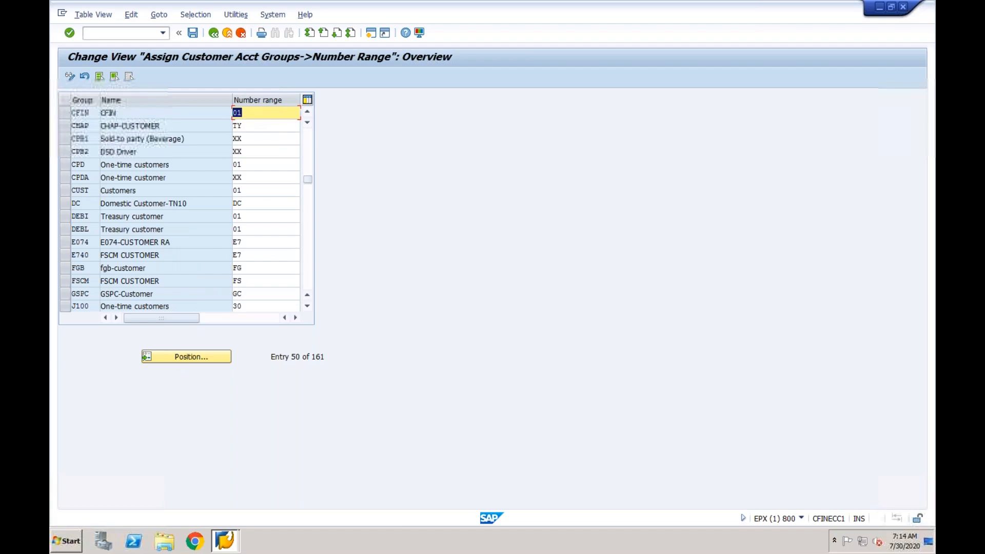
pyautogui.click(193, 33)
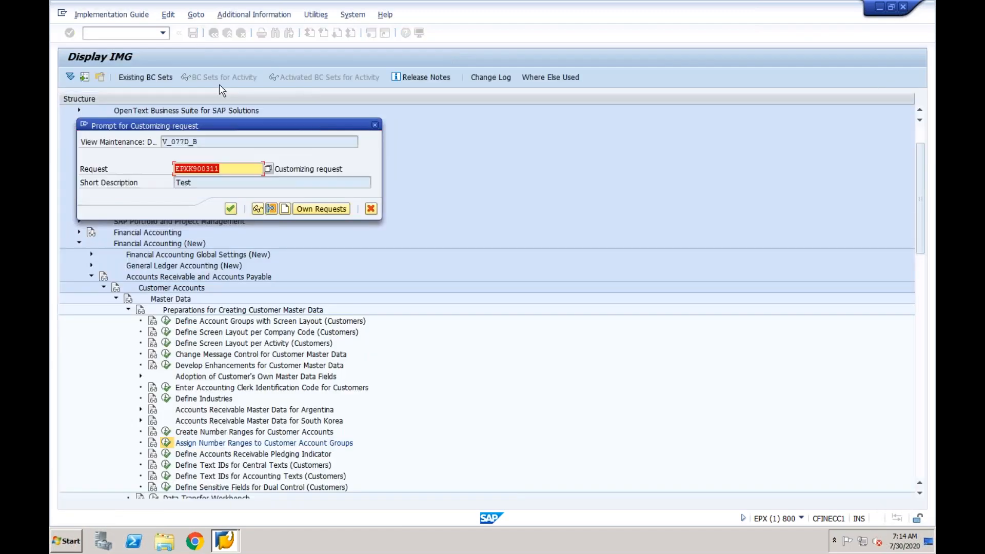
pyautogui.click(230, 208)
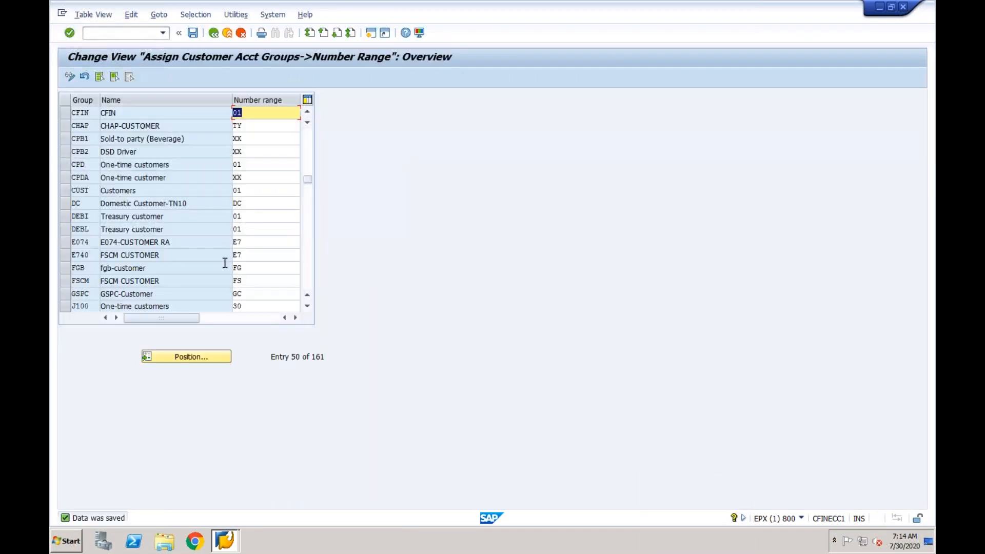
pyautogui.click(213, 32)
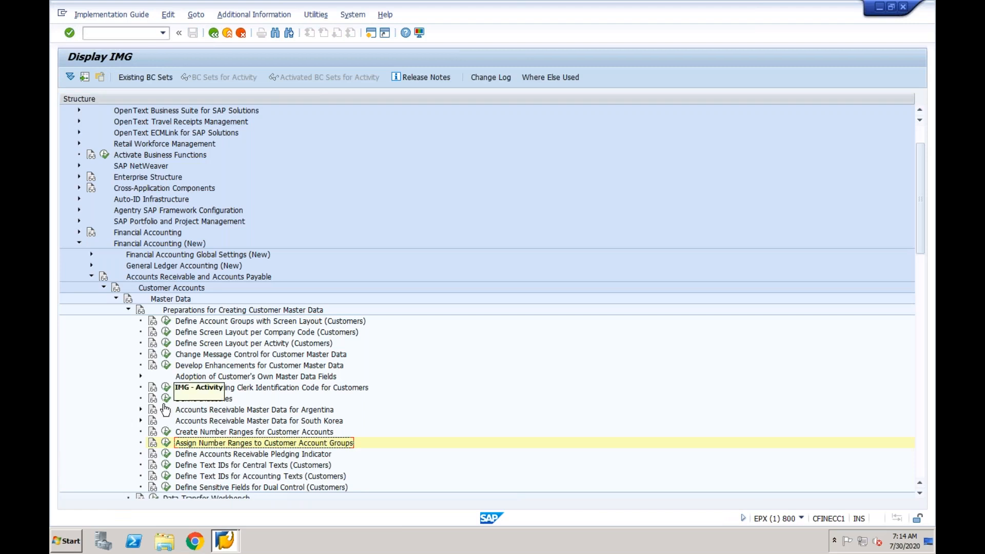
pyautogui.click(165, 432)
pyautogui.click(190, 128)
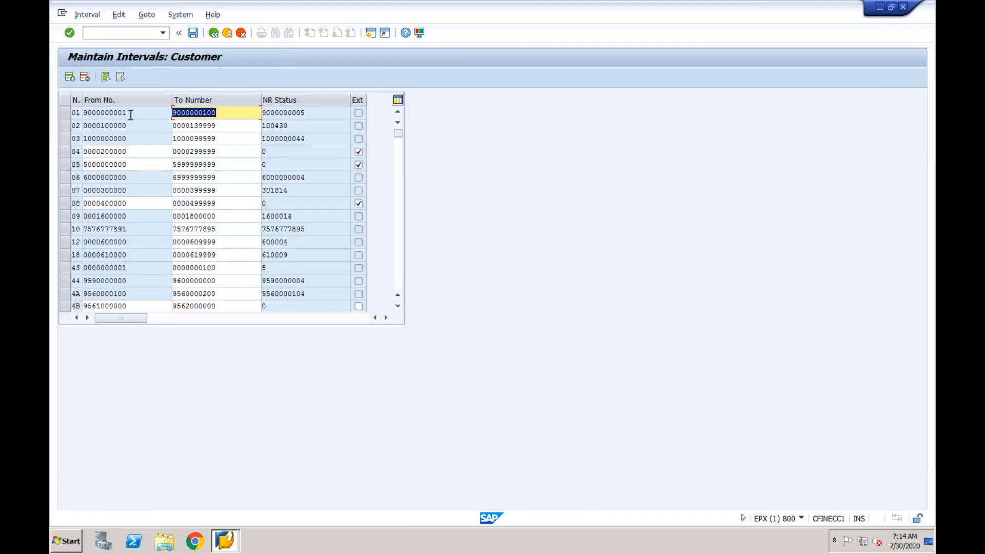
pyautogui.click(219, 113)
pyautogui.click(147, 37)
pyautogui.write('/n')
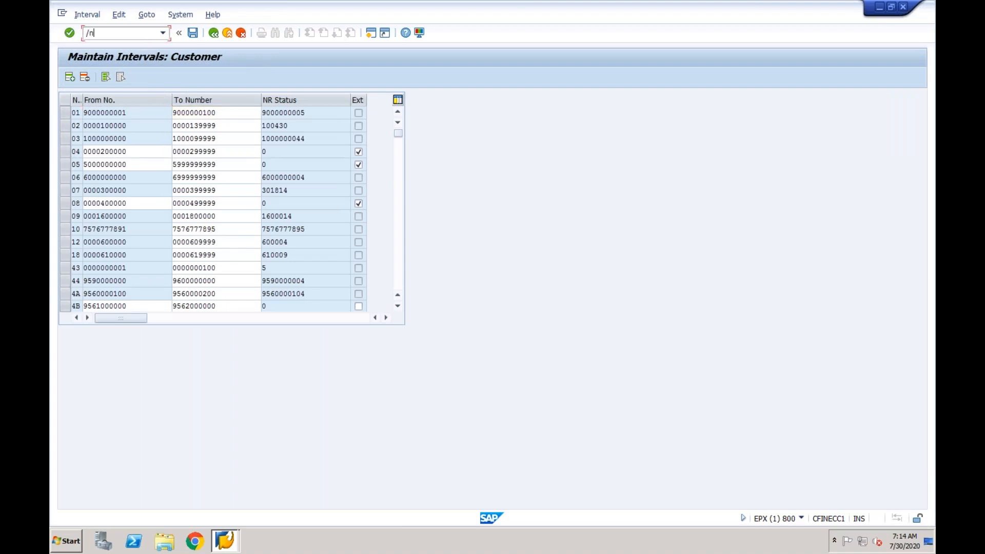
pyautogui.write('xd01')
pyautogui.press('Return')
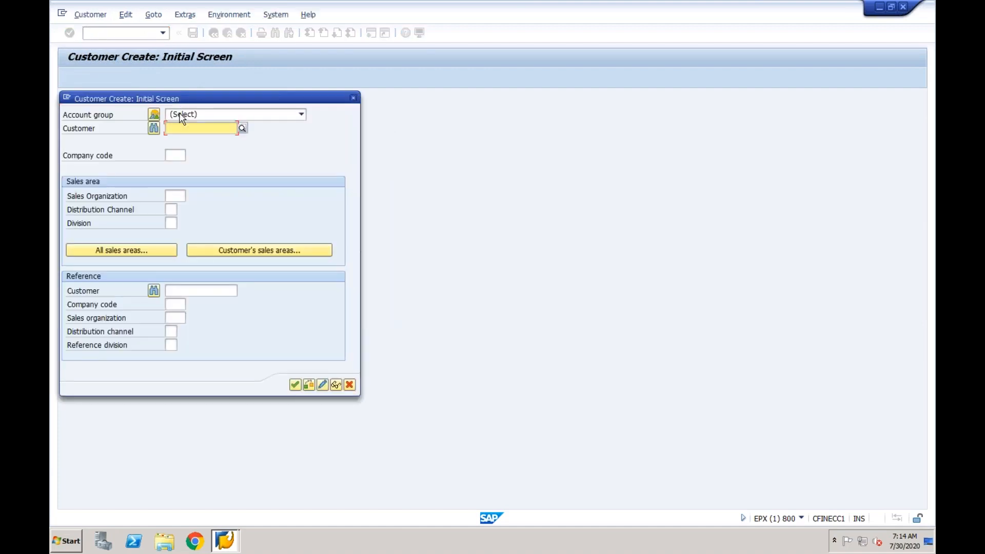
# Choose account group CFIN, company code CF01, sales org CF01, channel CF and division CF, then continue
pyautogui.click(200, 121)
pyautogui.write('cf')
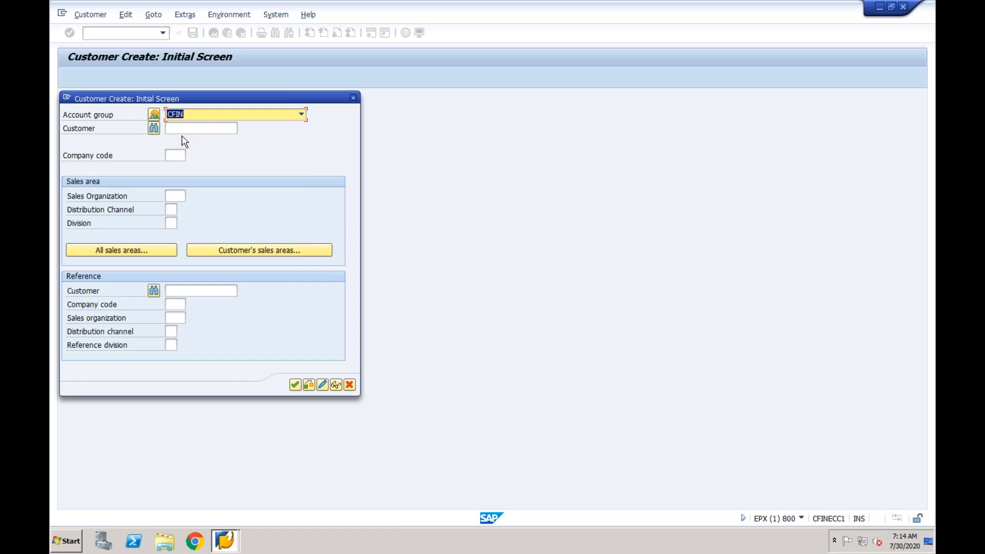
pyautogui.click(176, 155)
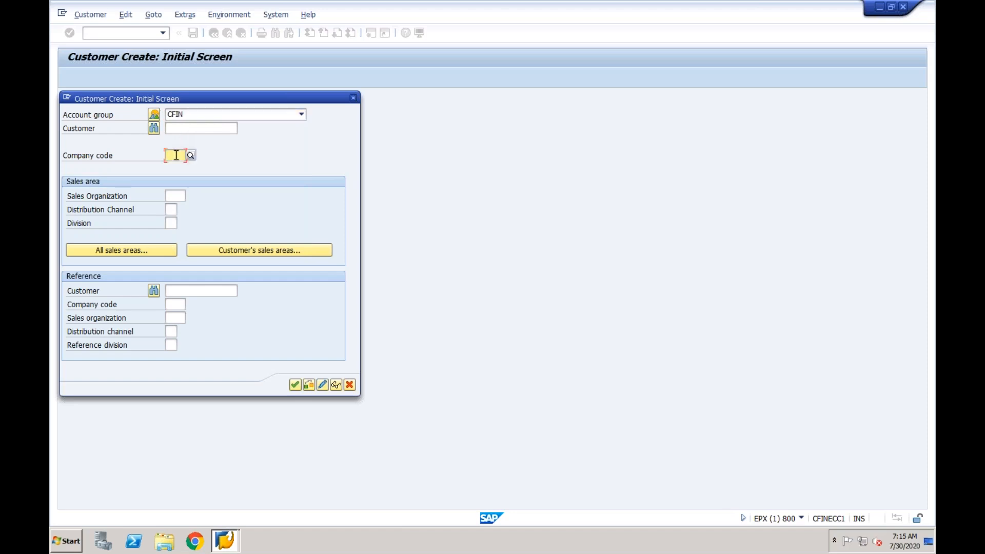
pyautogui.write('CF01')
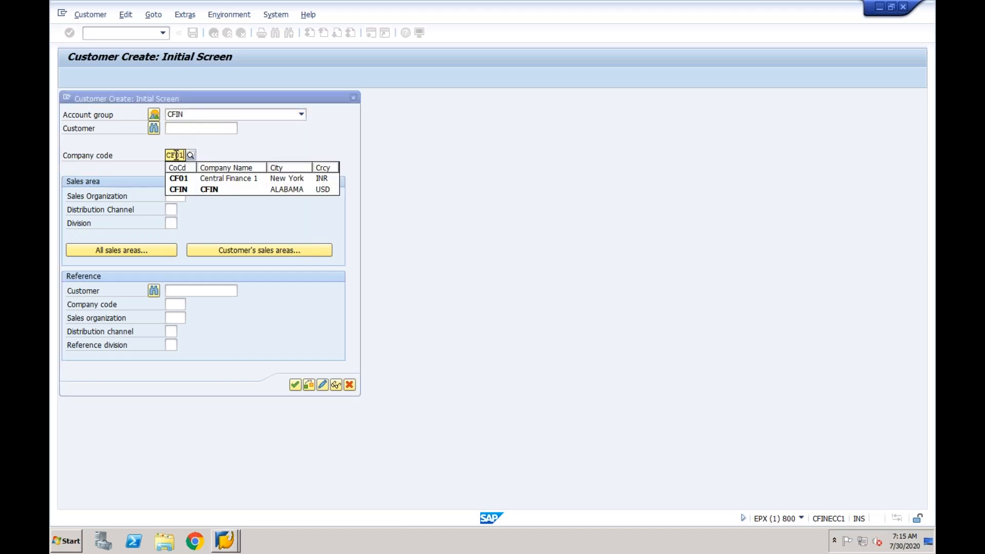
pyautogui.click(172, 197)
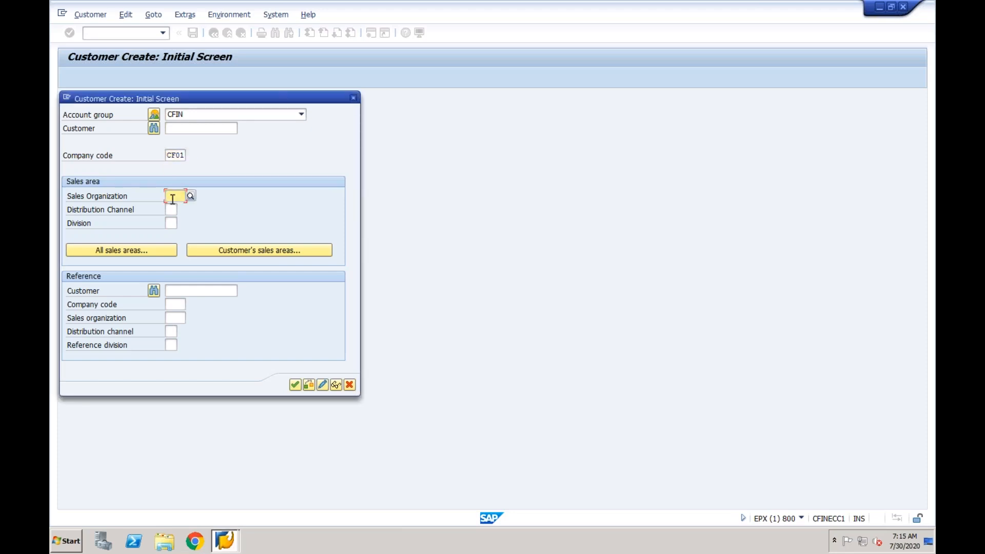
pyautogui.write('CF01')
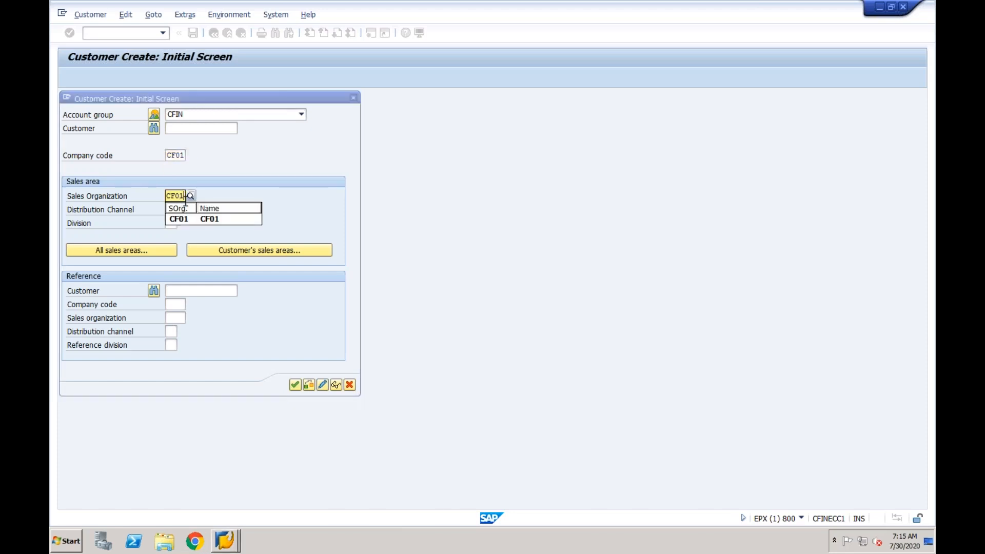
pyautogui.click(175, 218)
pyautogui.click(170, 210)
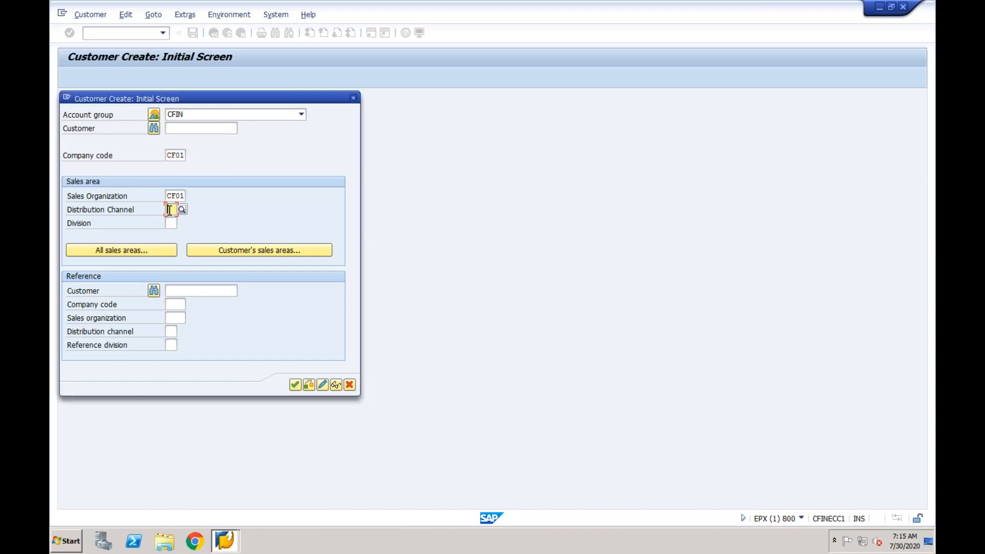
pyautogui.write('CF')
pyautogui.click(175, 233)
pyautogui.click(173, 222)
pyautogui.write('CF')
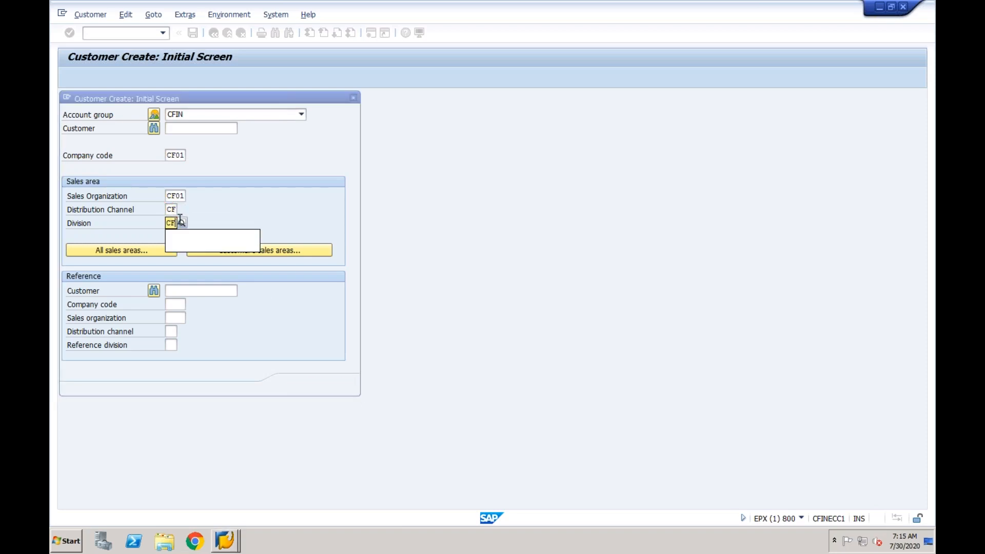
pyautogui.click(295, 386)
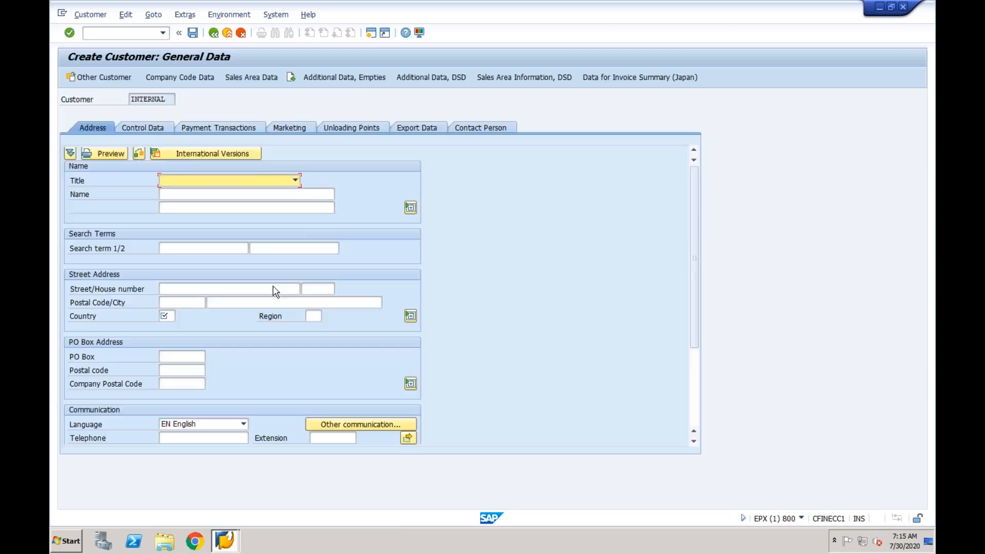
# Fill in title Company, name 'Test Customer for CF01' and country IN on the Address tab
pyautogui.click(294, 180)
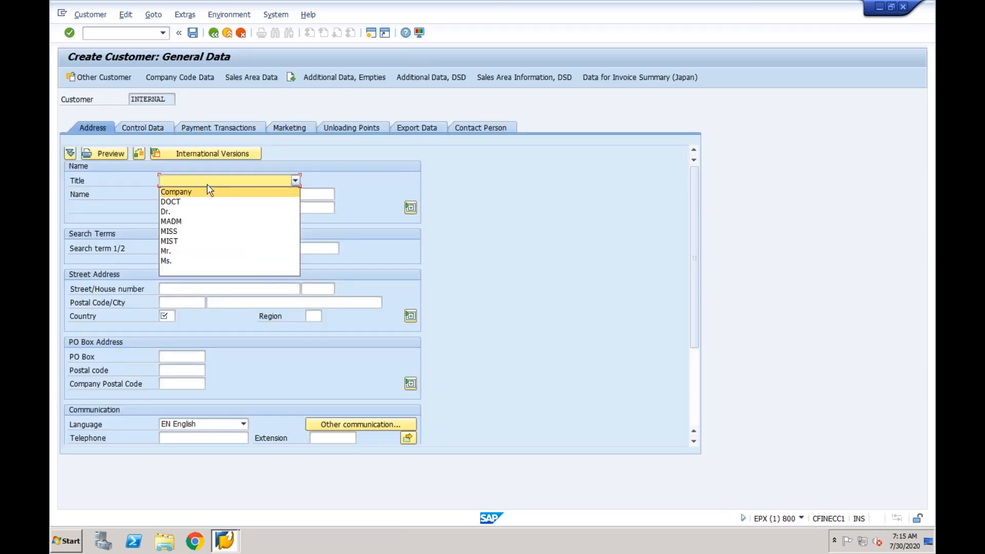
pyautogui.click(187, 192)
pyautogui.click(187, 194)
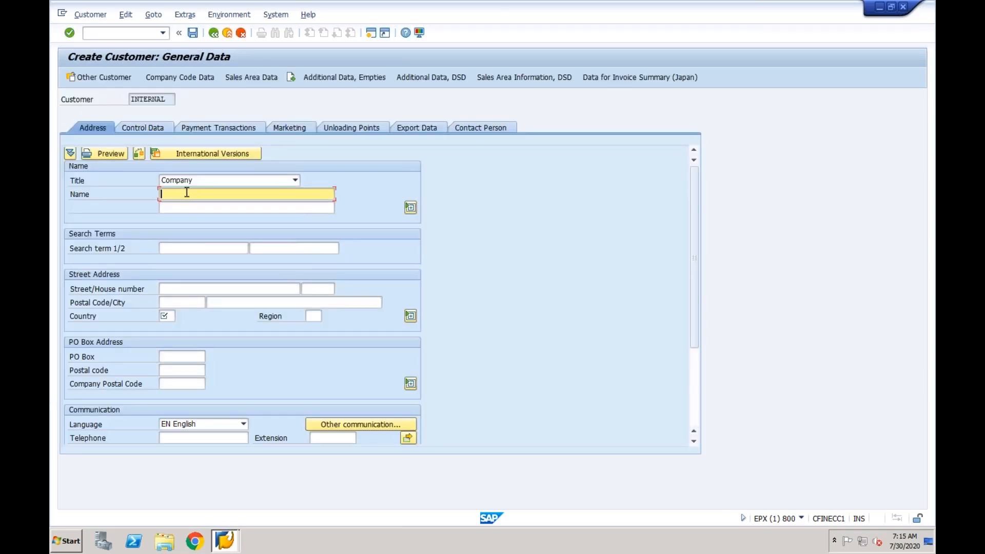
pyautogui.write('Test')
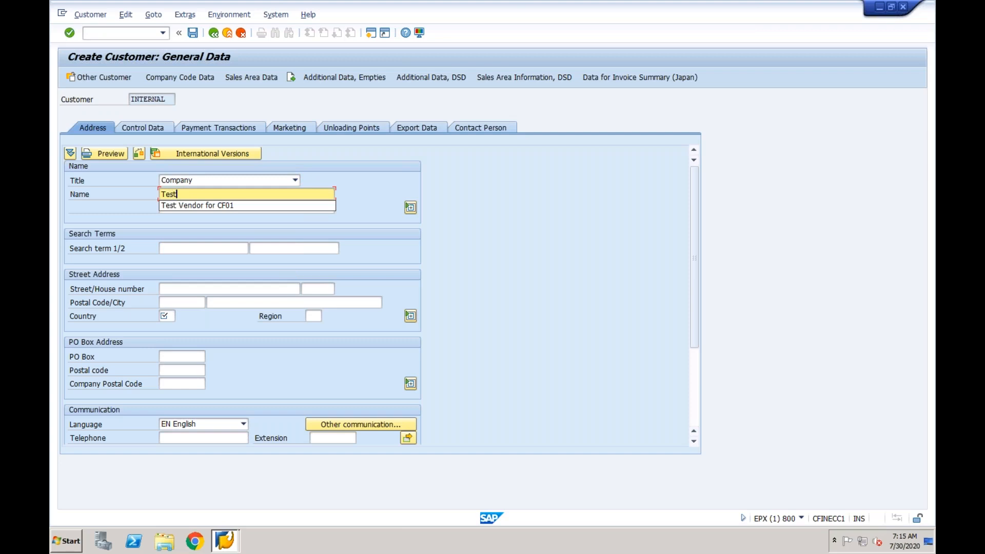
pyautogui.write(' Customer for CF01')
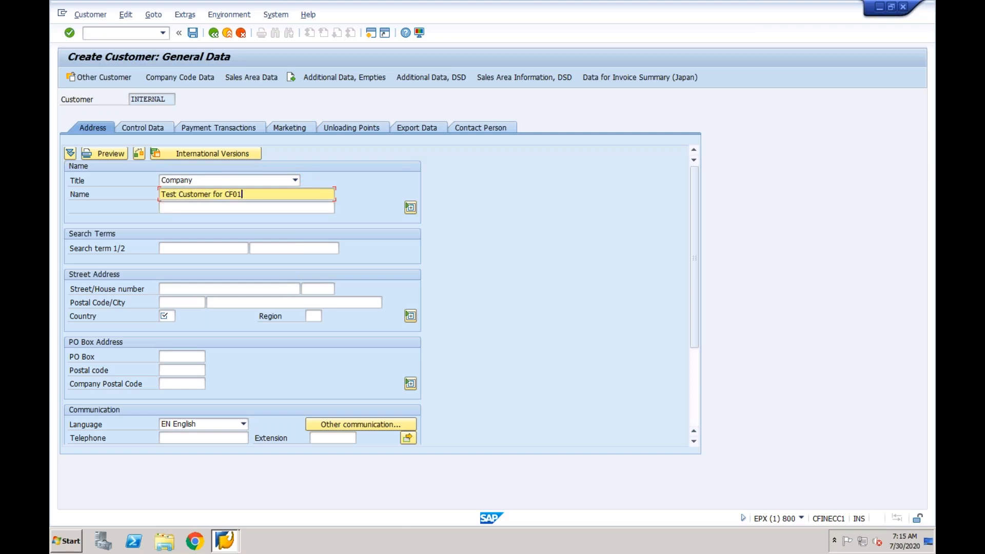
pyautogui.click(166, 317)
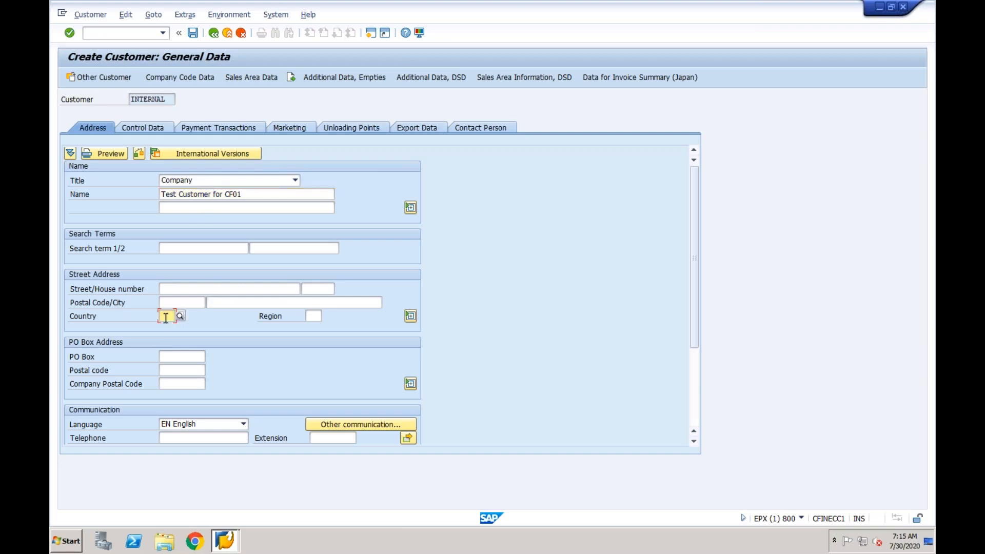
pyautogui.write('IN')
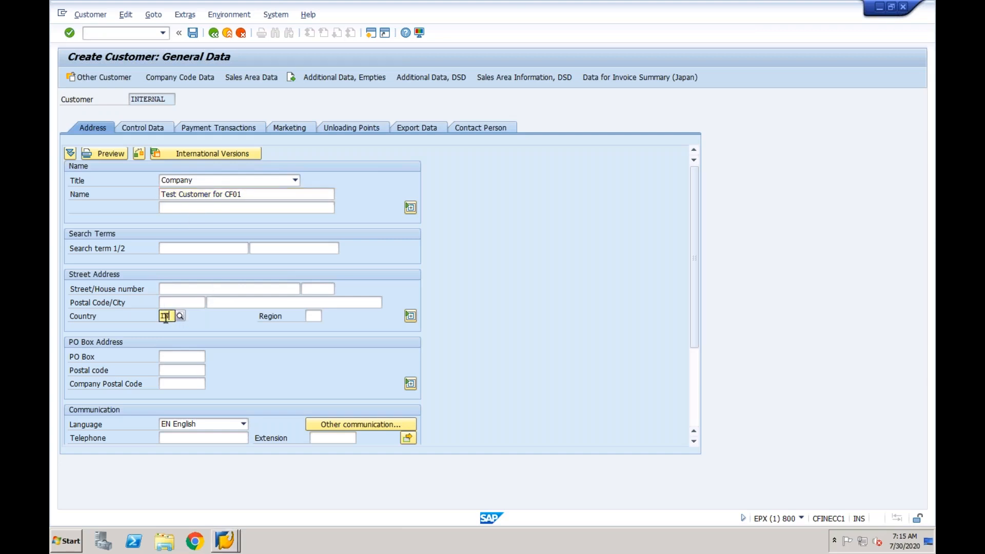
pyautogui.click(165, 334)
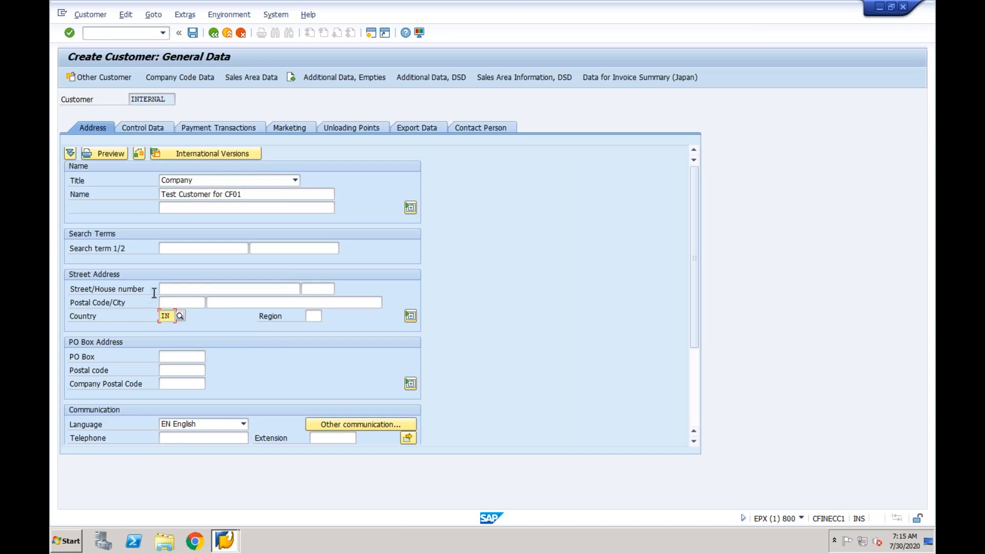
pyautogui.click(165, 303)
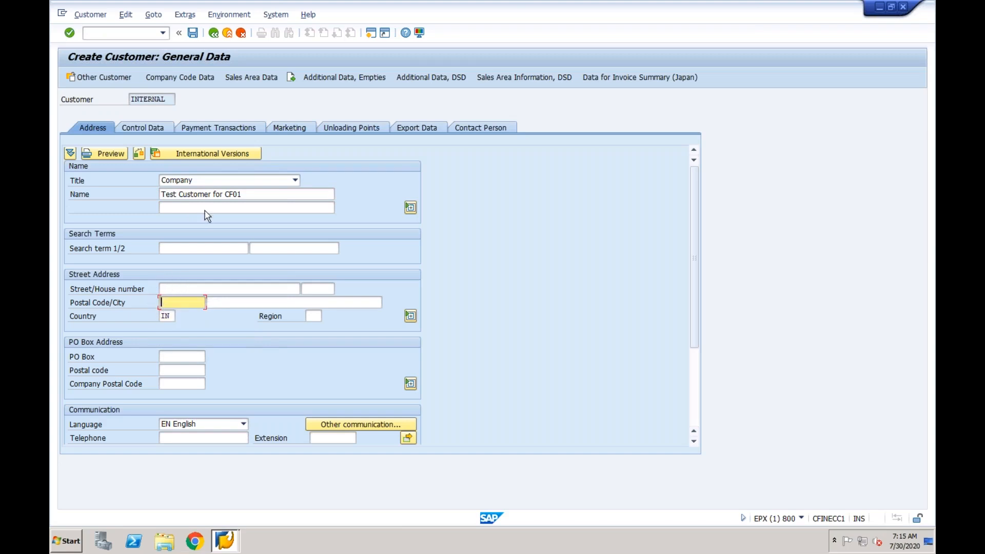
# Pick reconciliation account 2001 AR in company code data, then go to Sales Area Data
pyautogui.click(200, 79)
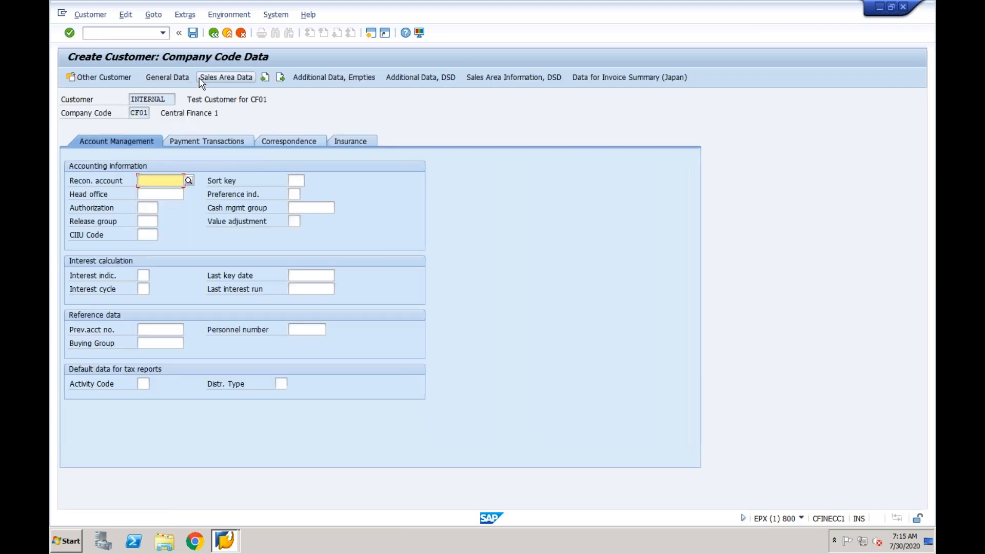
pyautogui.click(189, 181)
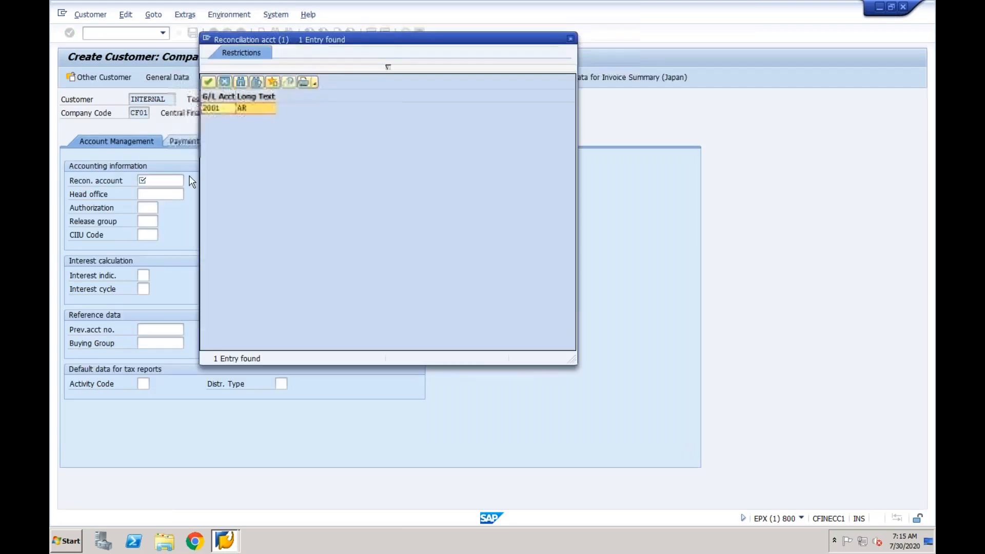
pyautogui.doubleClick(222, 109)
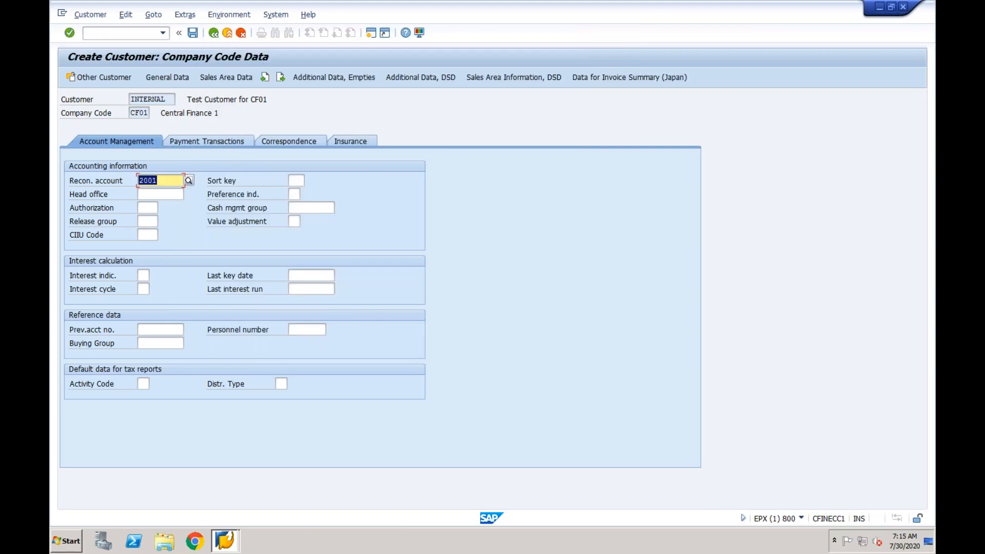
pyautogui.click(212, 76)
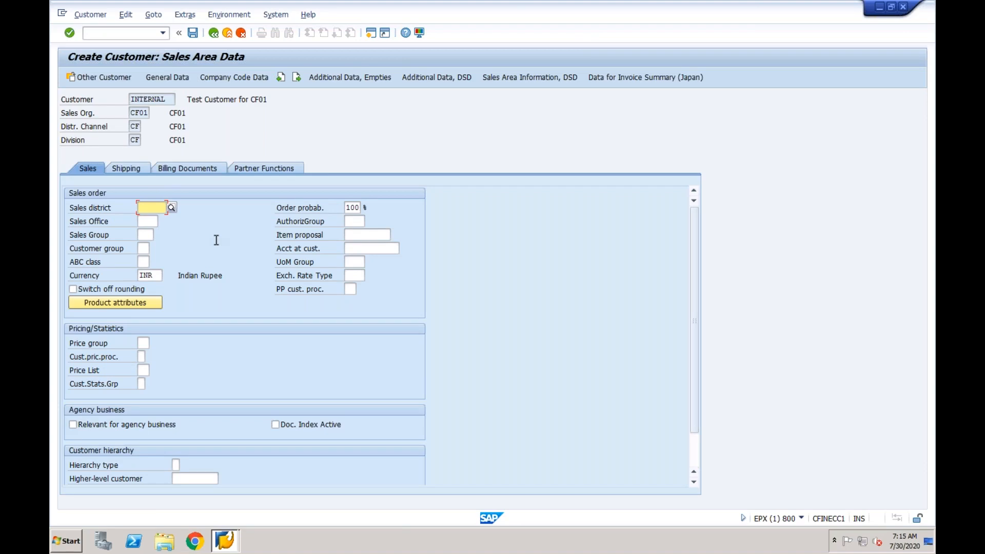
# Set tax classification 0 for Tax Jurisdict.Code and Output Tax on Billing, then show Partner Functions
pyautogui.click(137, 169)
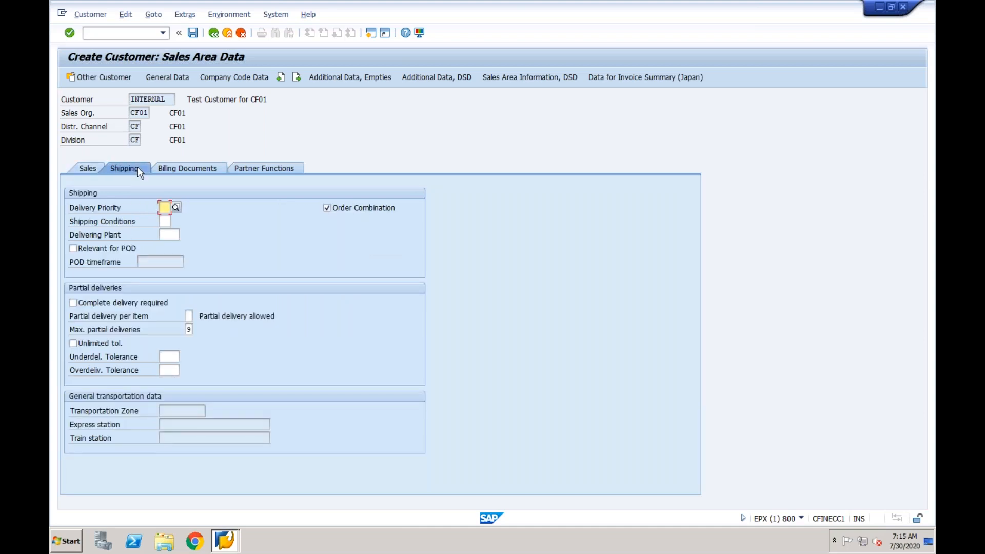
pyautogui.click(178, 169)
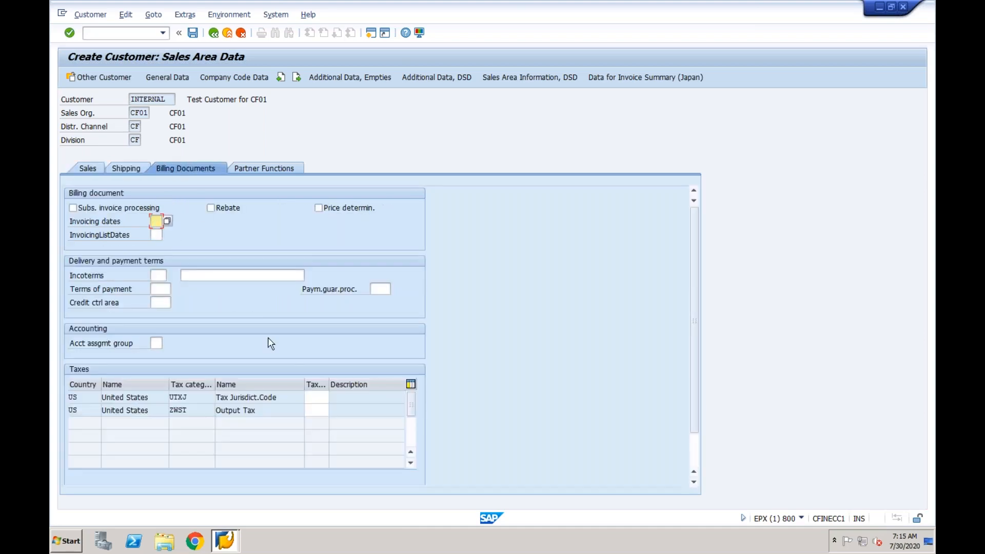
pyautogui.click(315, 395)
pyautogui.write('0')
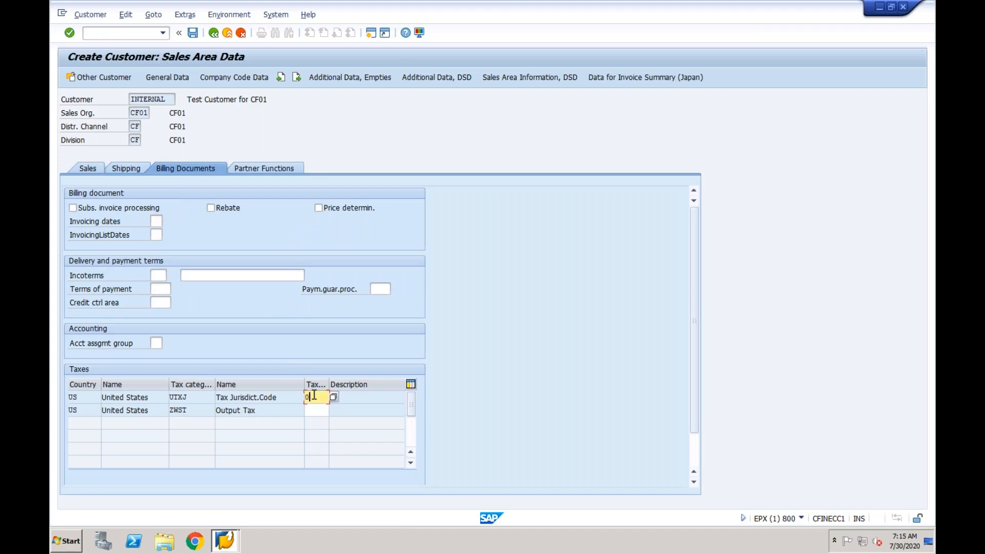
pyautogui.click(315, 410)
pyautogui.write('0')
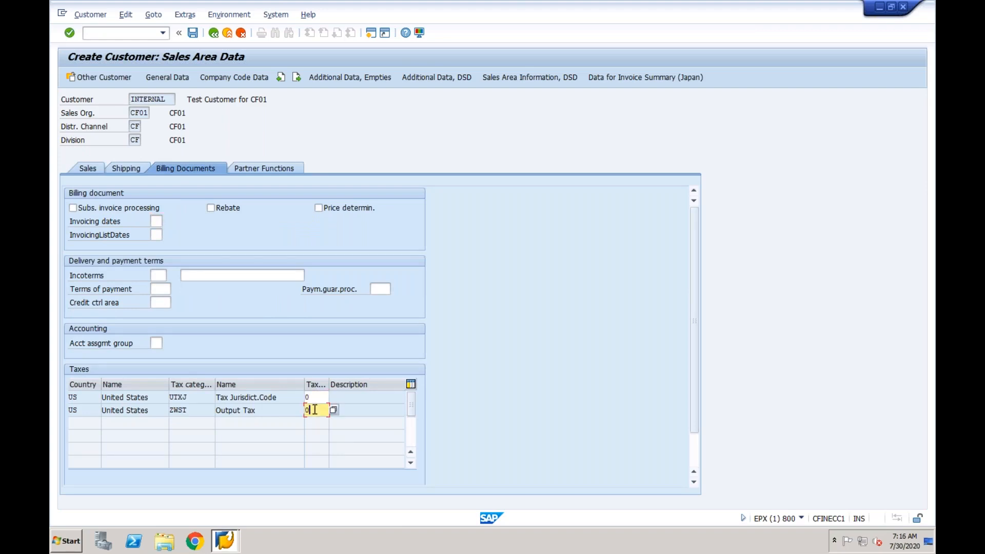
pyautogui.press('Return')
pyautogui.click(246, 165)
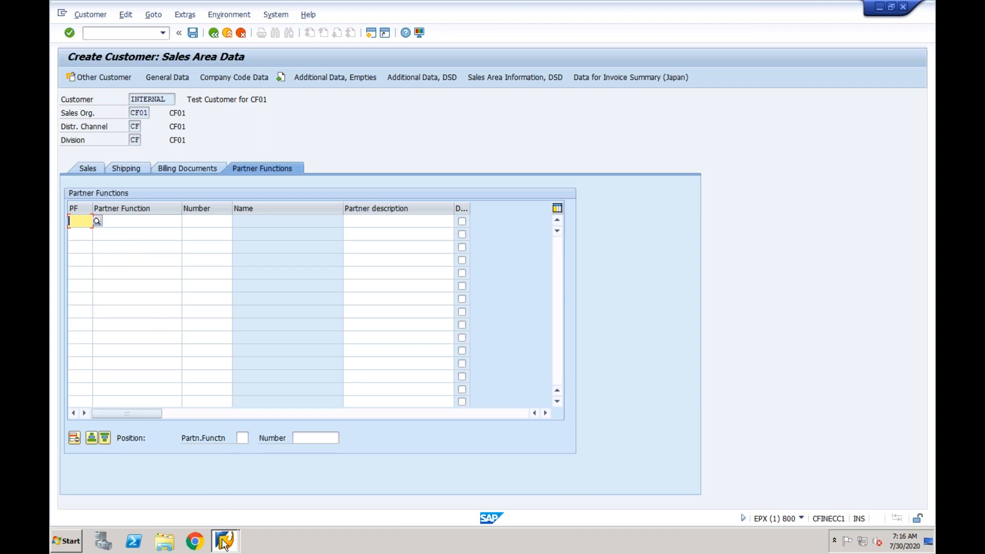
# In a new session run SPRO, expand Sales and Distribution > Basic Functions, and search the structure
pyautogui.click(221, 515)
pyautogui.click(371, 32)
pyautogui.write('spro')
pyautogui.press('Return')
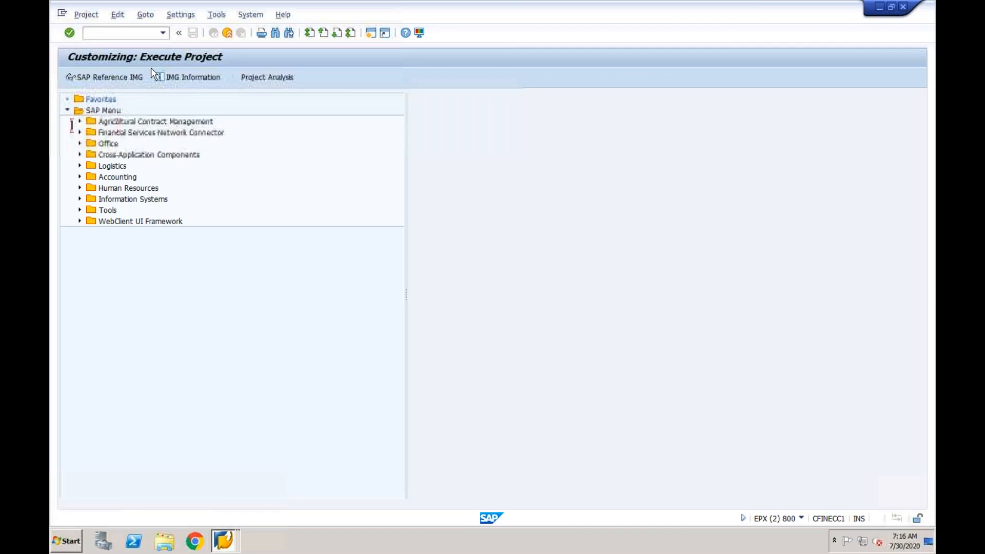
pyautogui.click(110, 78)
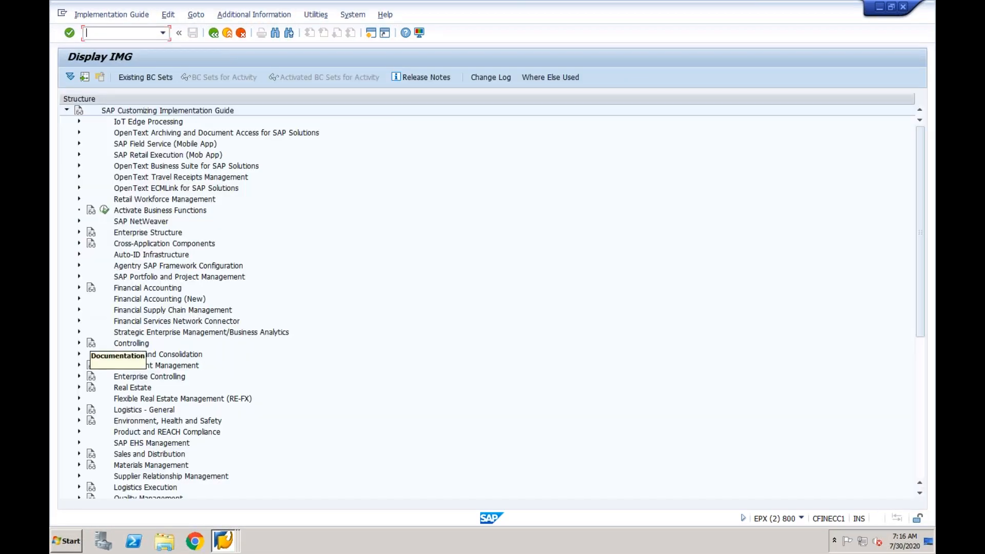
pyautogui.click(79, 453)
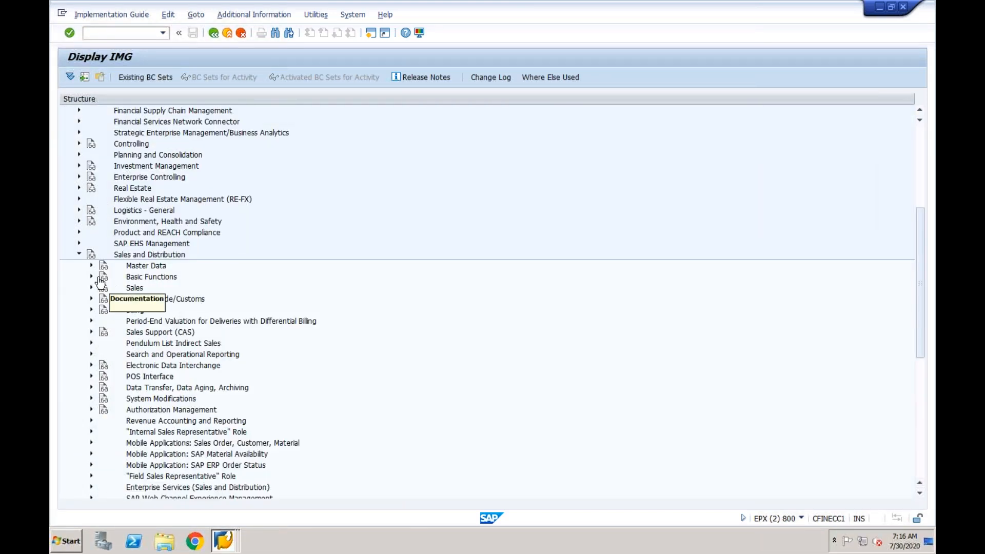
pyautogui.click(92, 277)
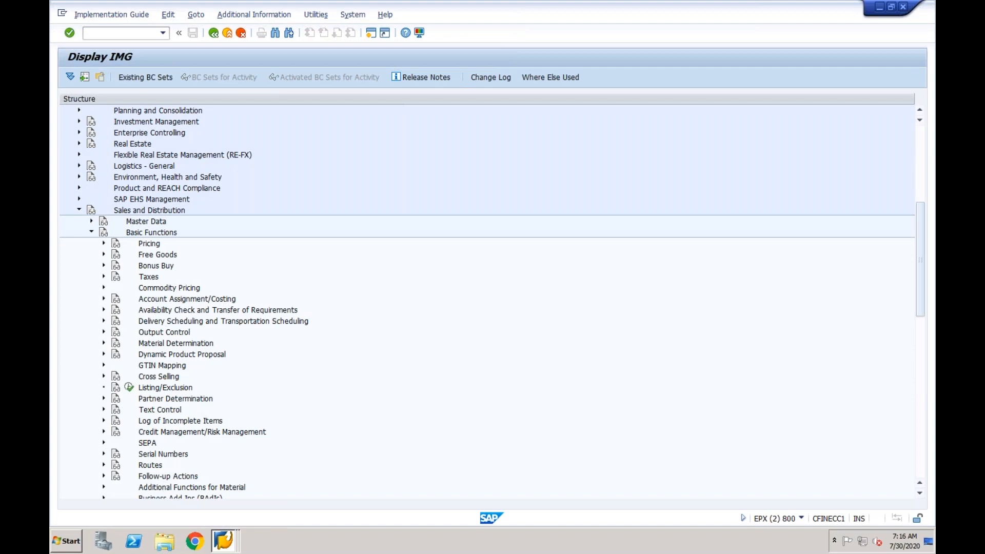
pyautogui.hotkey('ctrl', 'f')
# Search the IMG for 'partner function' and run the Sales and Distribution Assign Partner Functions activity
pyautogui.write('partner ')
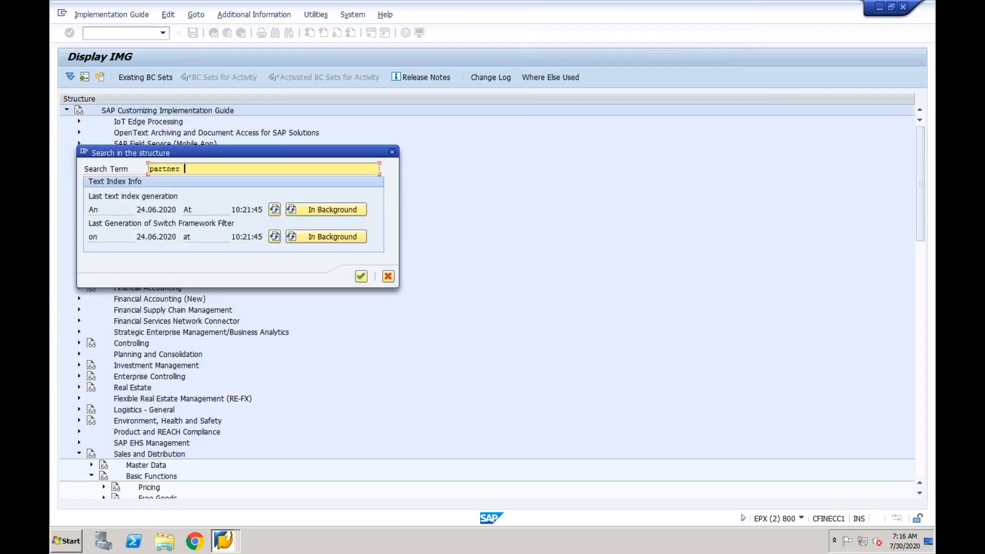
pyautogui.write('function')
pyautogui.press('Return')
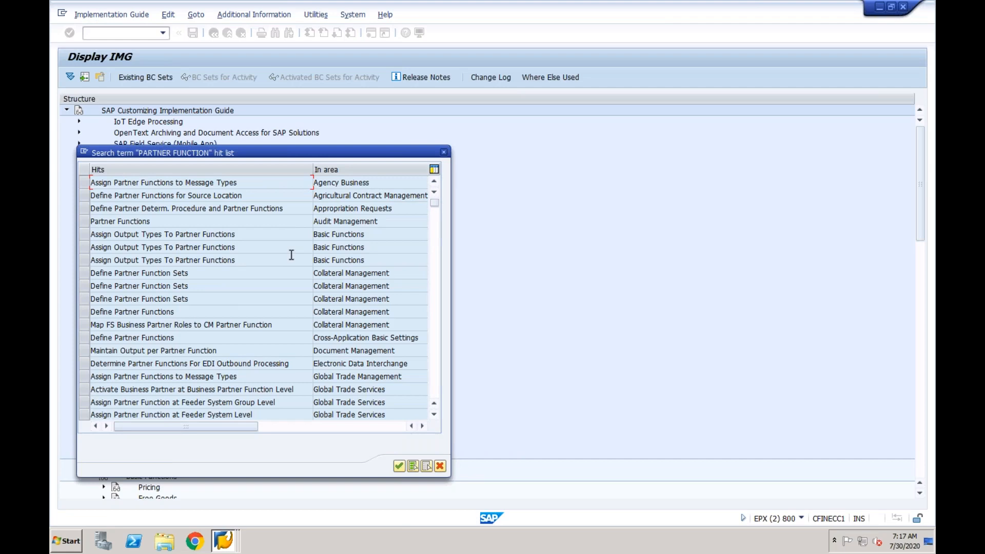
pyautogui.click(437, 307)
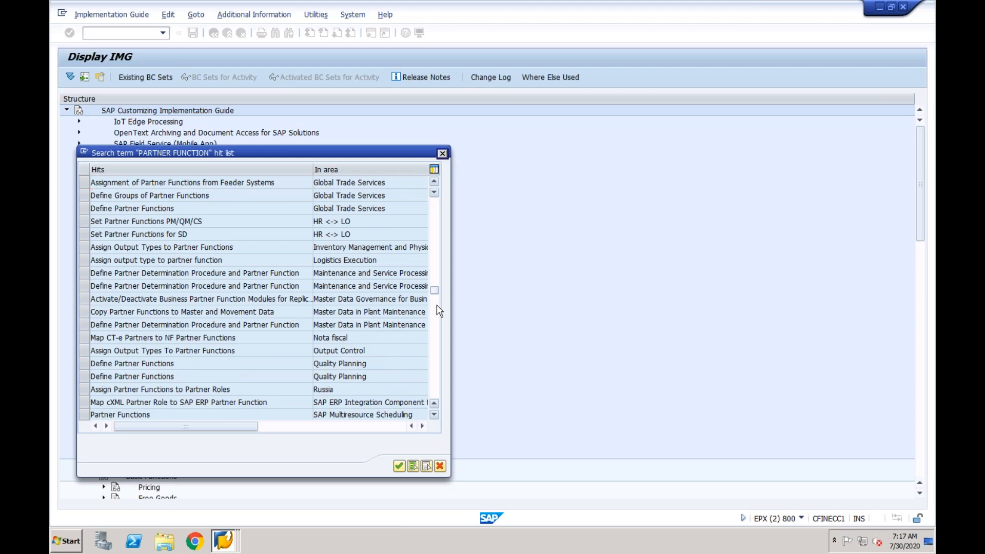
pyautogui.click(437, 306)
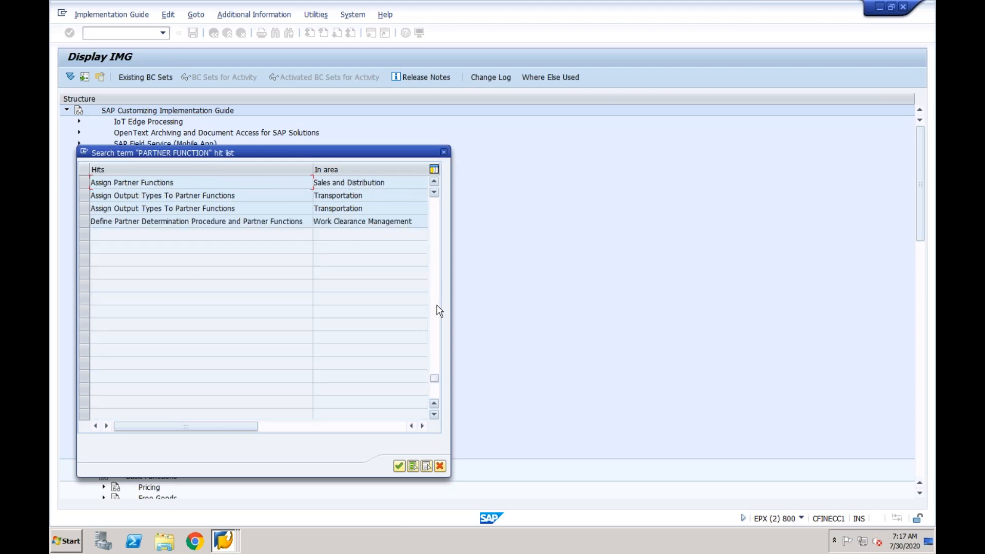
pyautogui.doubleClick(162, 182)
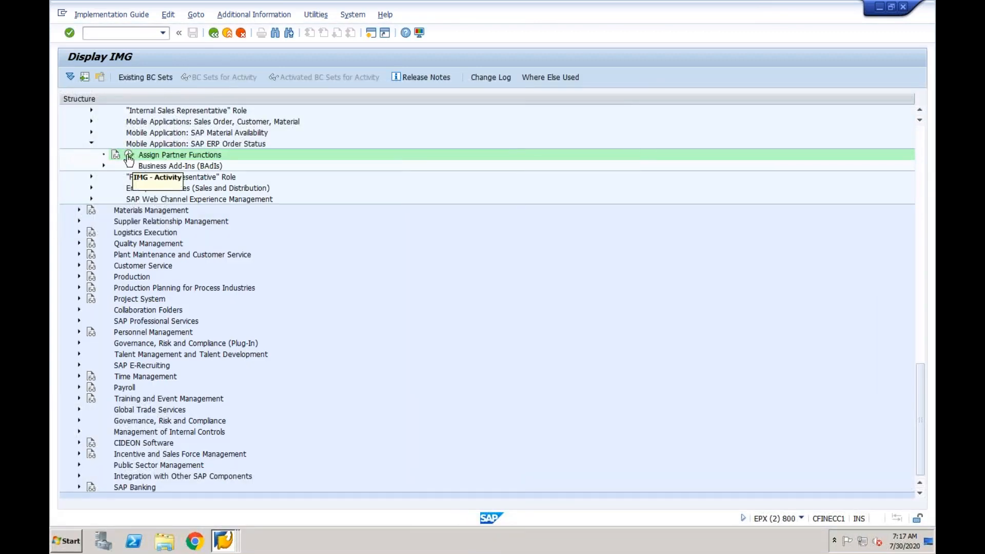
pyautogui.click(129, 155)
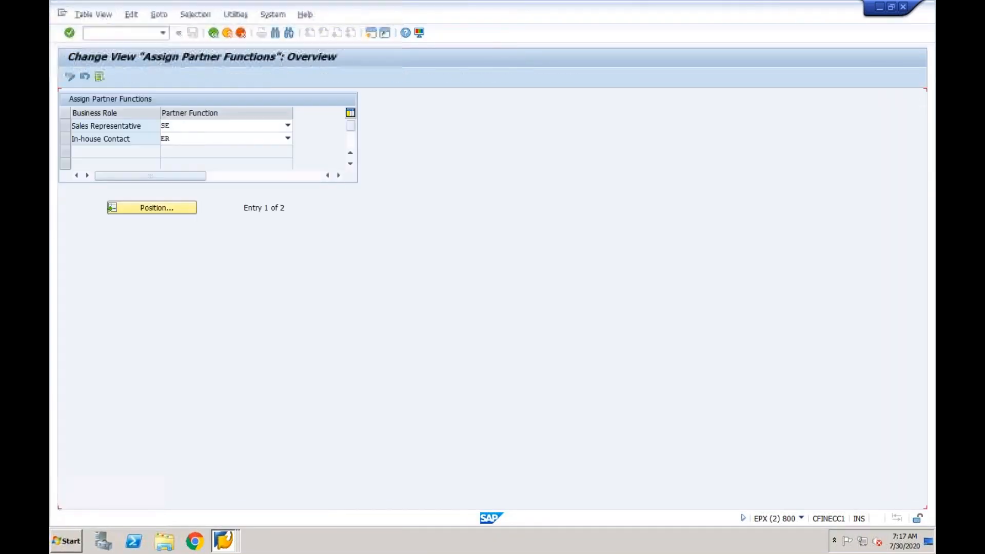
# Go back to the IMG and open Set Up Partner Determination for Customer Master under Basic Functions
pyautogui.click(214, 33)
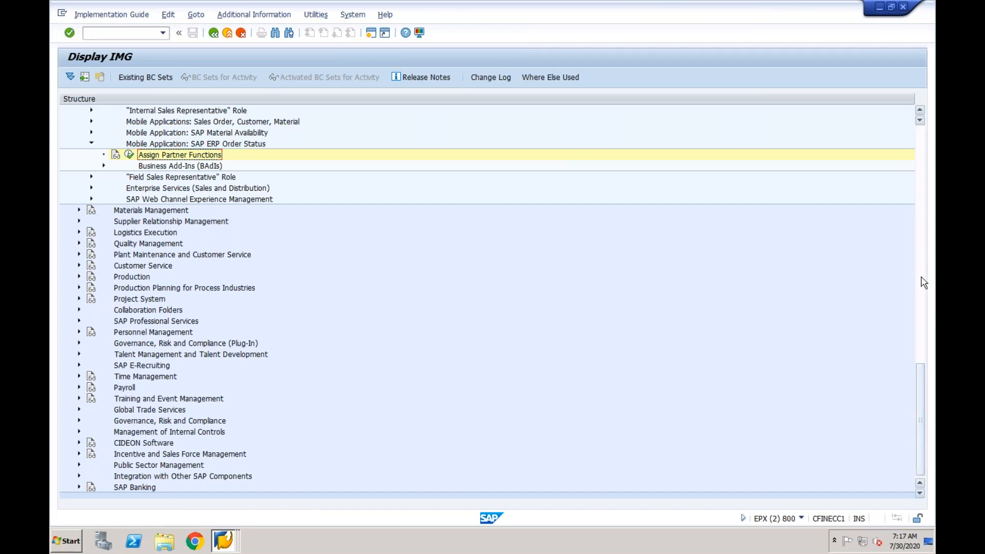
pyautogui.scroll(10, 924, 282)
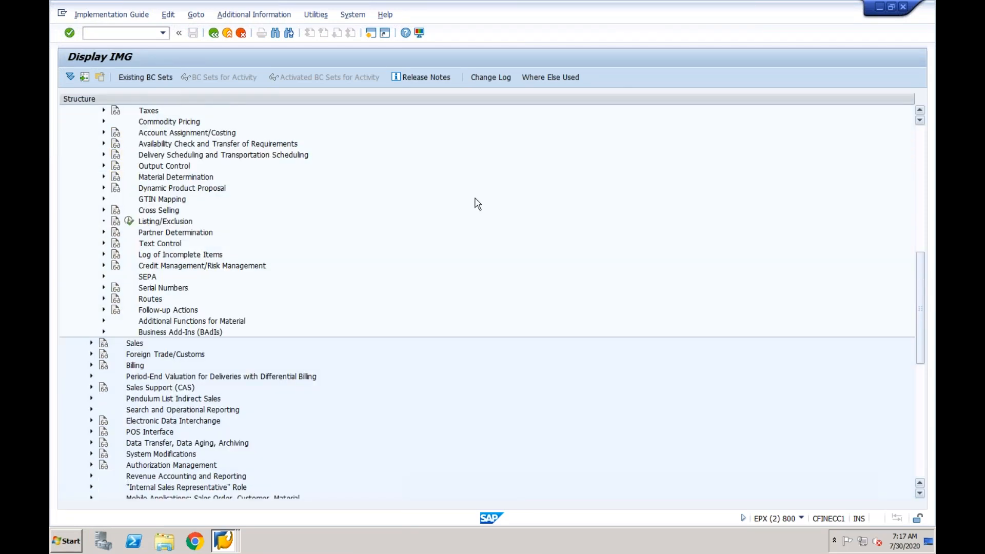
pyautogui.click(104, 233)
pyautogui.click(142, 243)
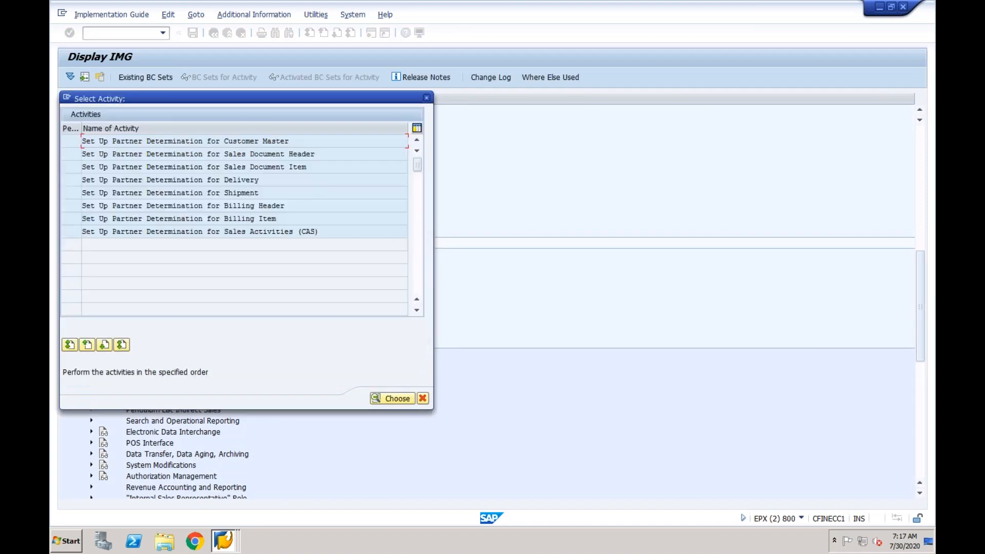
pyautogui.doubleClick(232, 141)
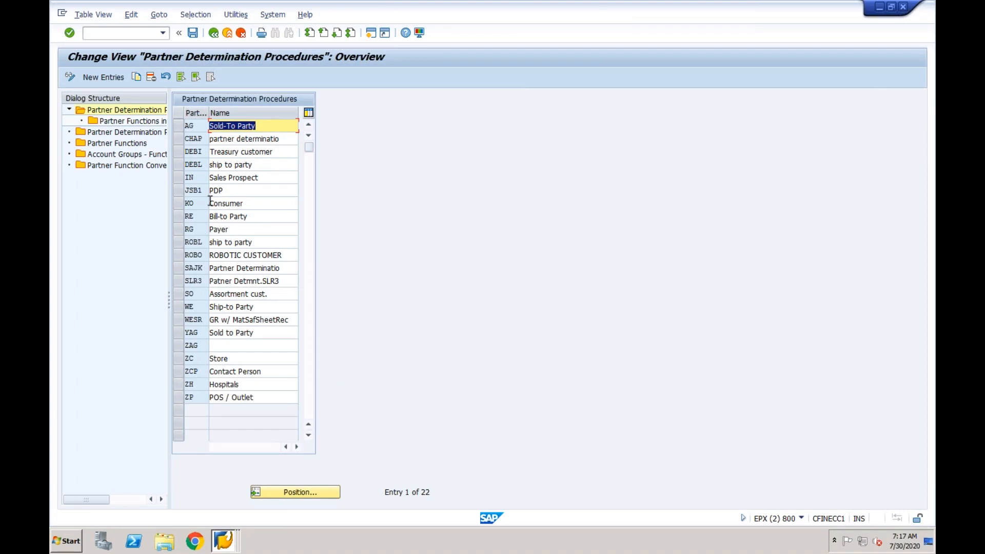
# Show Account Groups - Function Assignment and start a Copy As of the SP Sold-to party 0001 row
pyautogui.click(122, 156)
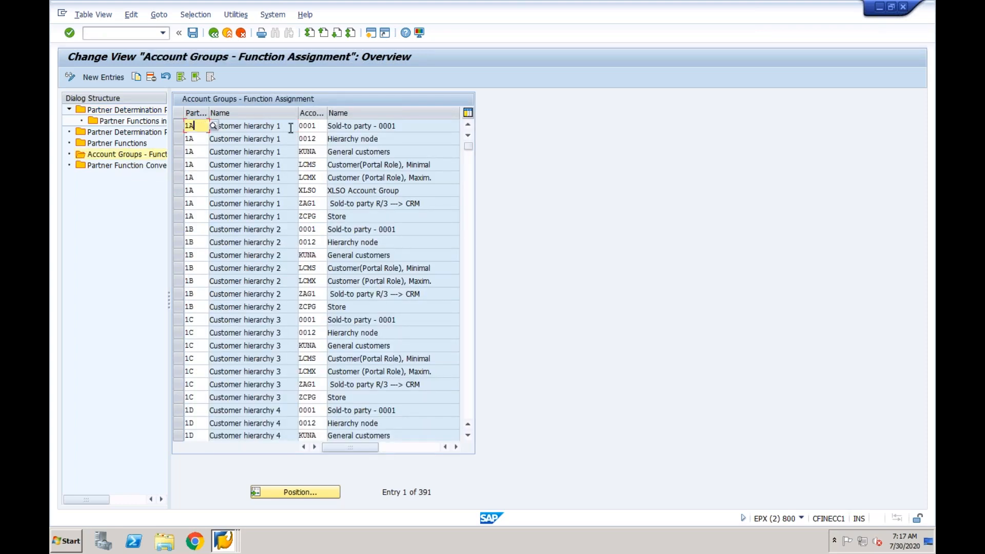
pyautogui.click(309, 125)
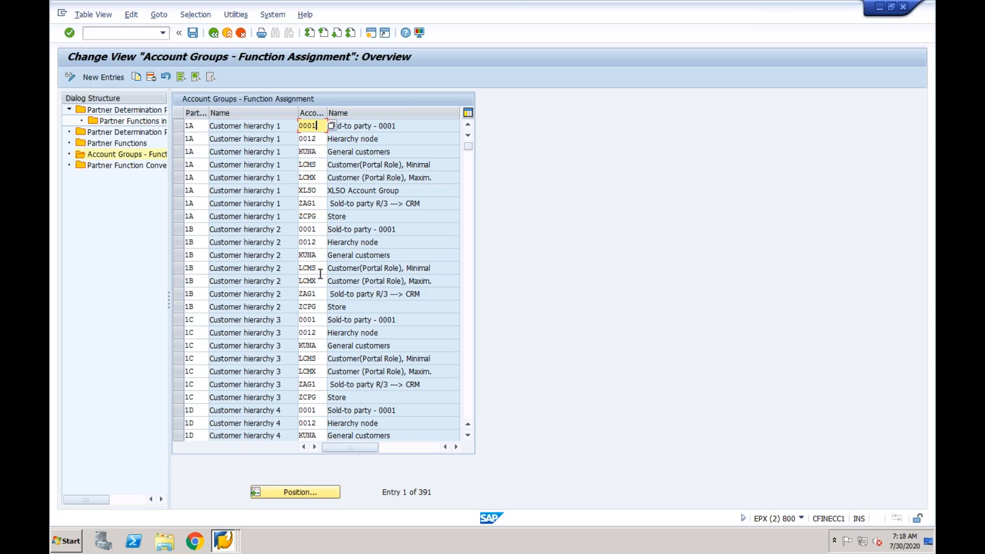
pyautogui.click(473, 268)
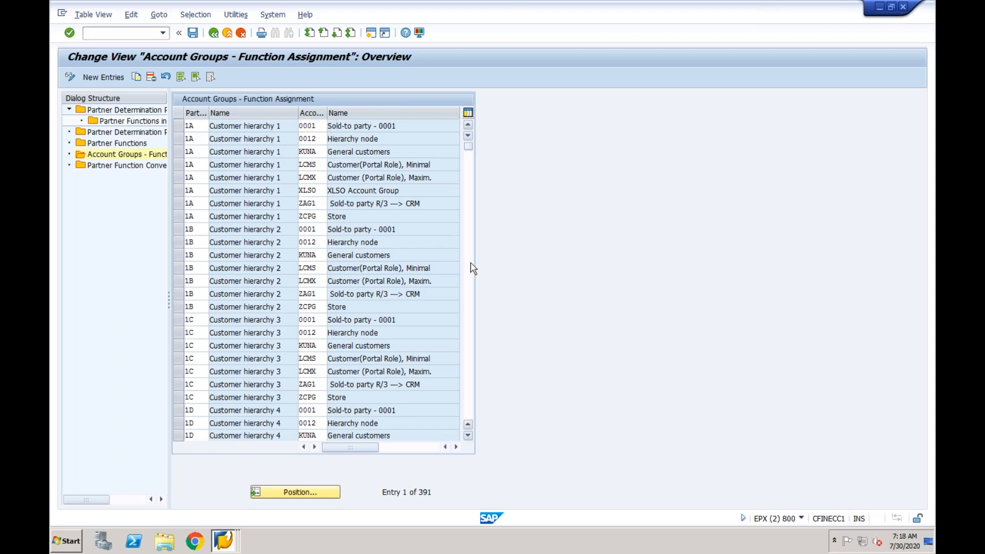
pyautogui.click(471, 263)
pyautogui.click(174, 229)
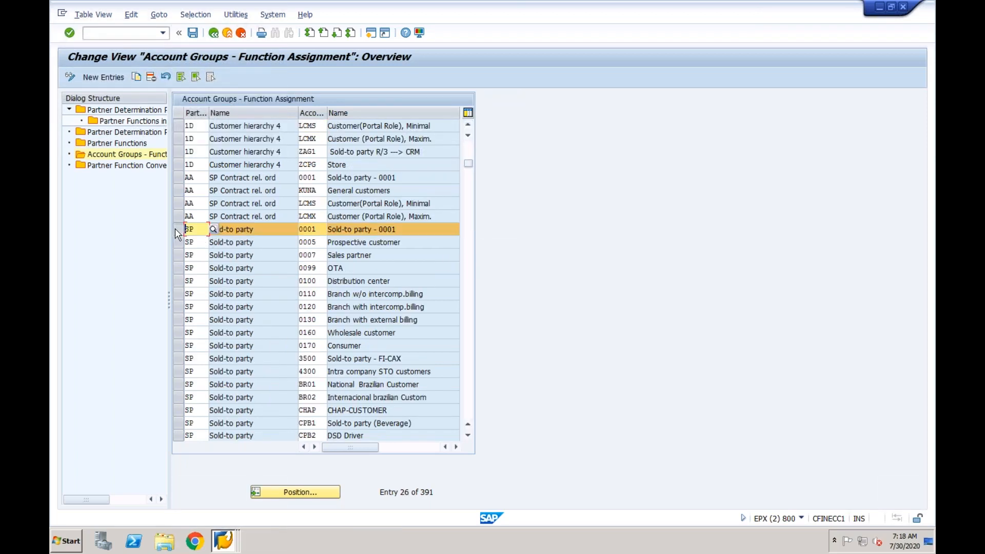
pyautogui.click(136, 77)
# Set the copied Sold-to party entry's account group to CFIN and accept it
pyautogui.press('Tab')
pyautogui.write('CFIN')
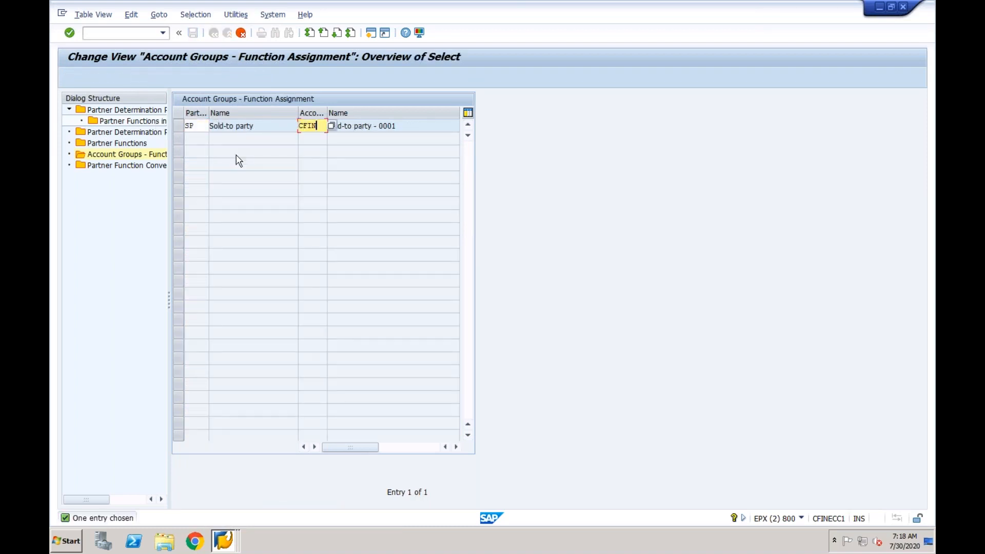
pyautogui.press('Return')
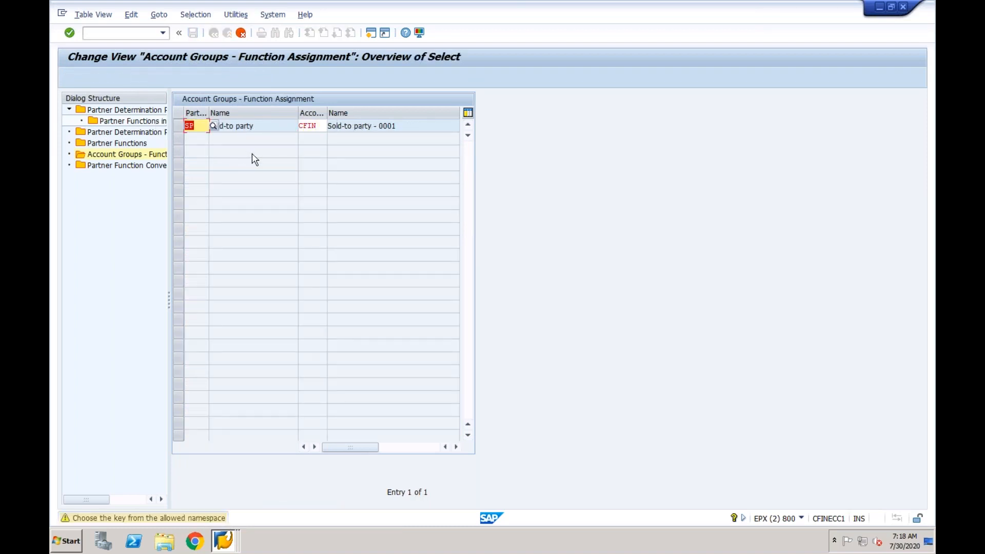
pyautogui.press('Return')
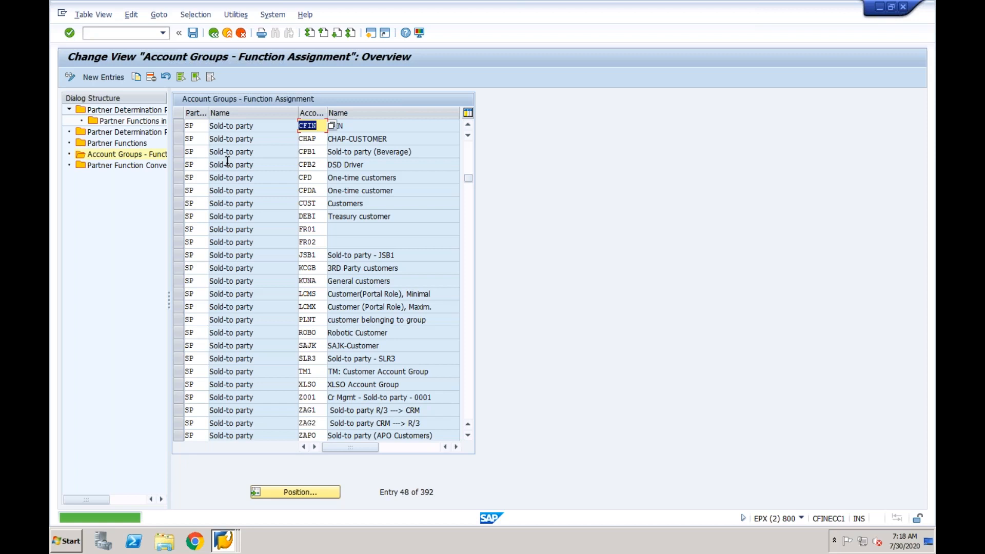
# Copy the BP Bill-to party 0001 assignment to account group CFIN
pyautogui.press('pagedown')
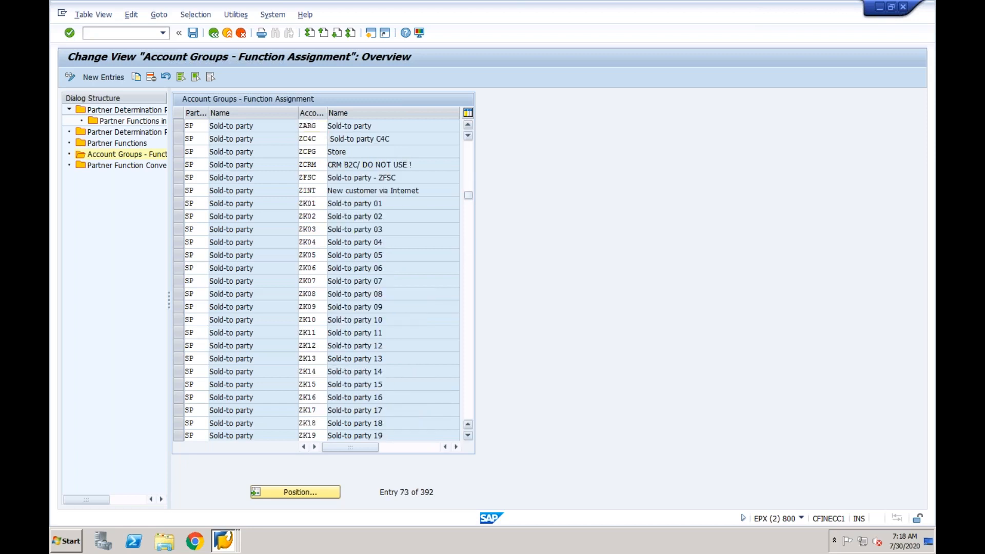
pyautogui.press('pagedown')
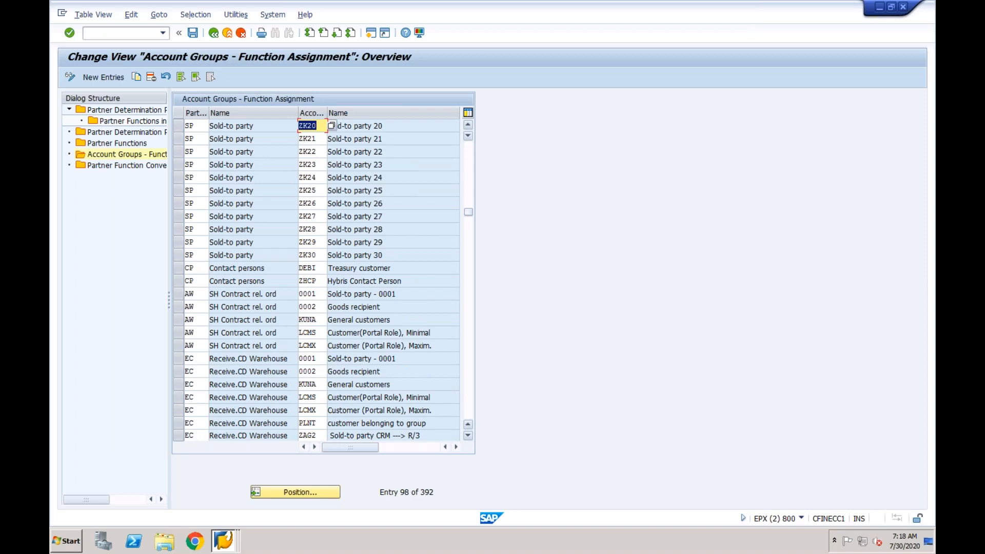
pyautogui.press('pagedown')
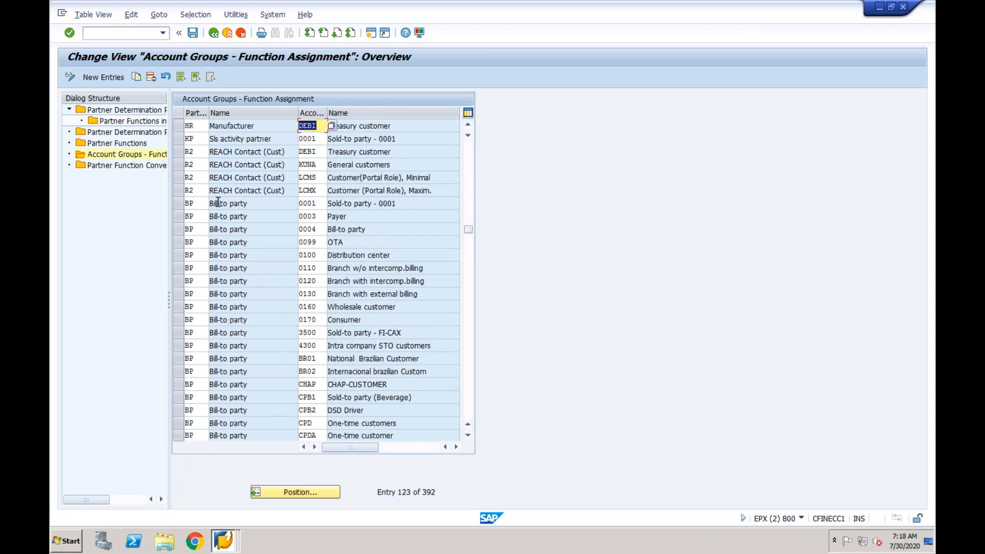
pyautogui.click(178, 203)
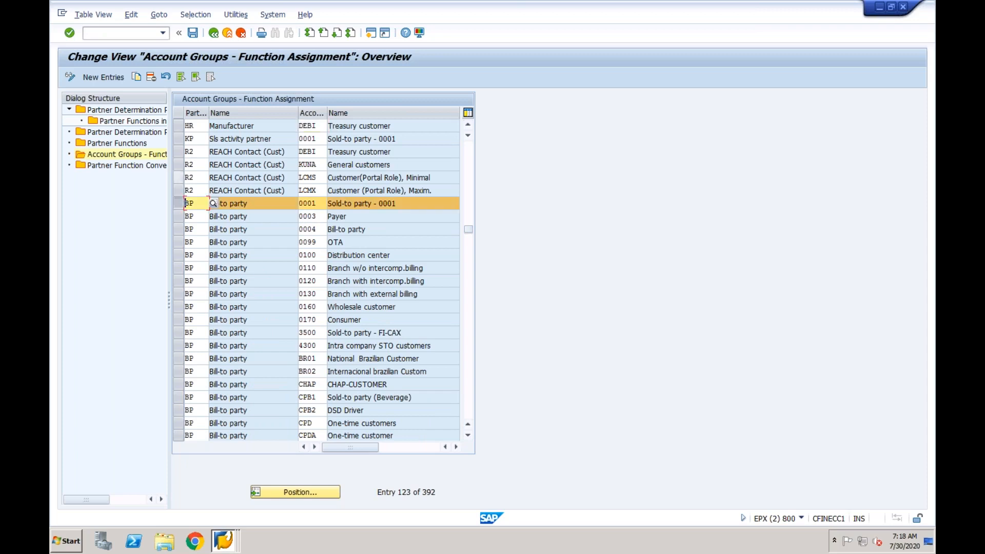
pyautogui.click(136, 77)
pyautogui.press('Tab')
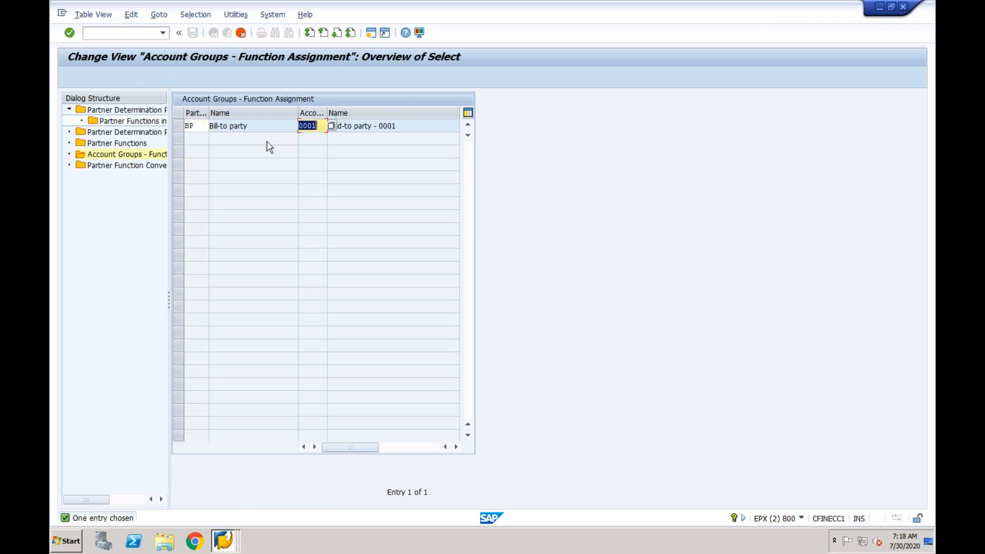
pyautogui.write('CFIN')
pyautogui.press('Return')
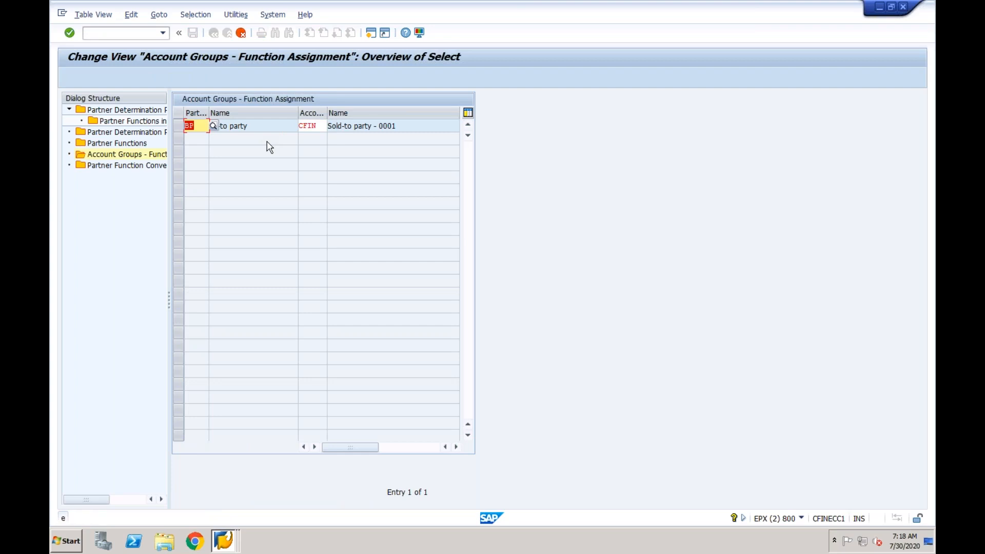
pyautogui.press('Return')
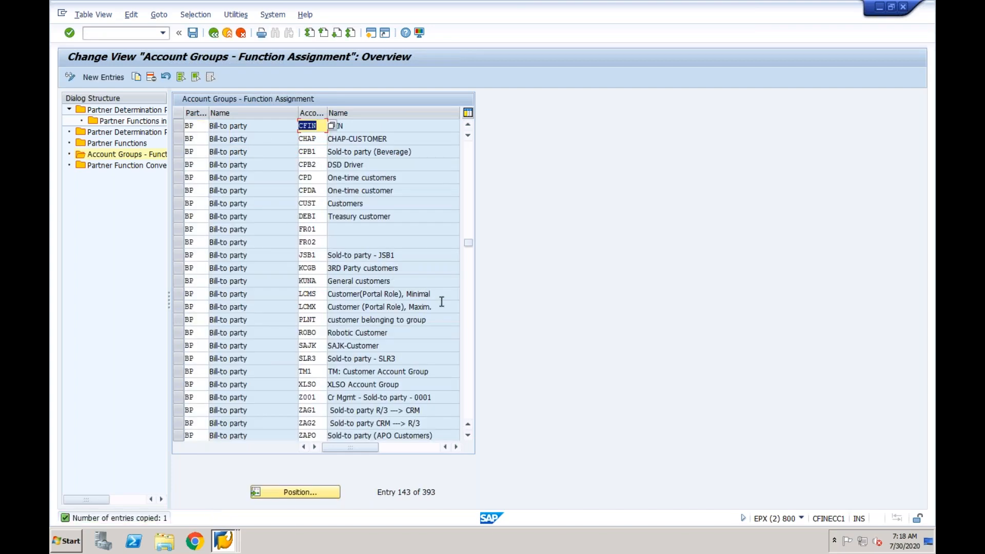
# Scroll down to the Payer entries and select the PY 0001 row
pyautogui.click(469, 308)
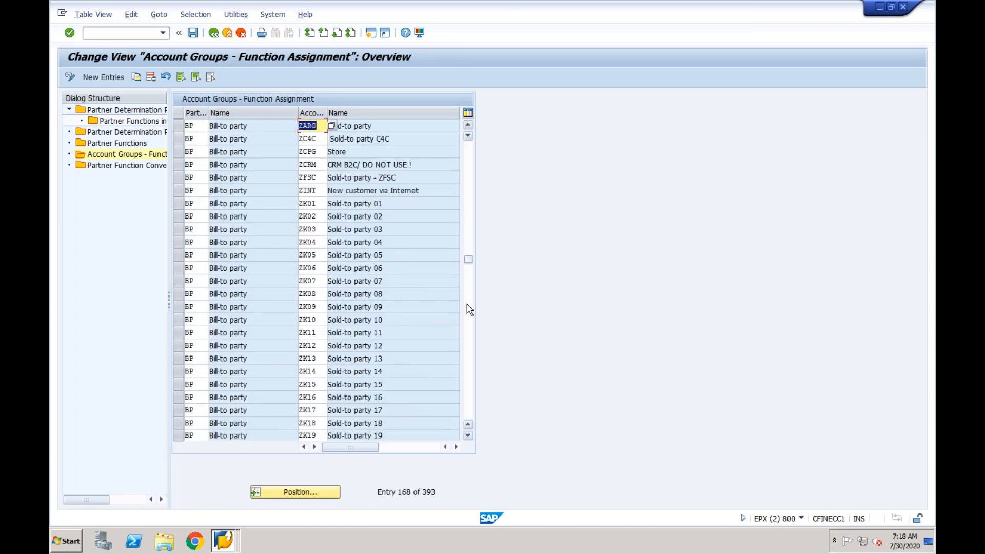
pyautogui.click(468, 308)
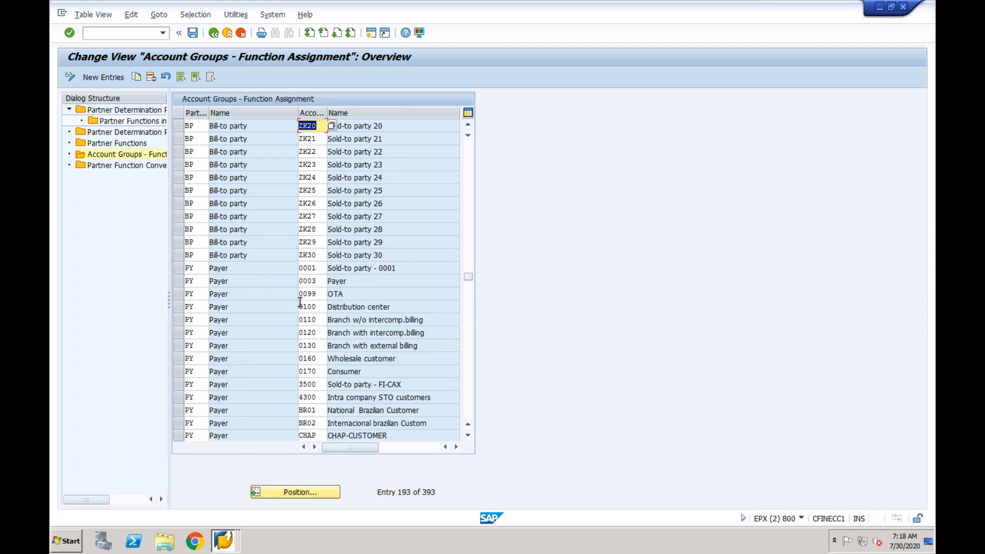
pyautogui.click(180, 269)
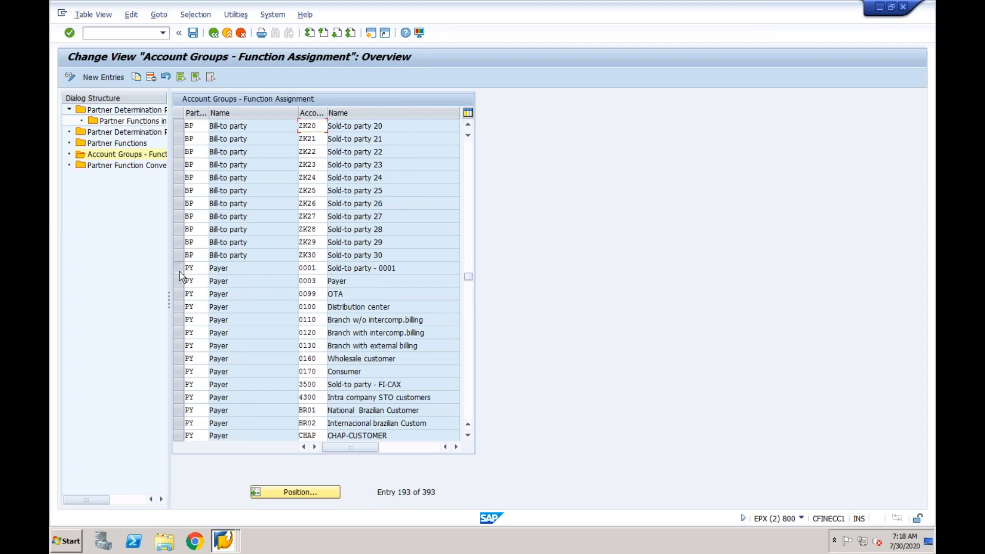
# Copy the PY Payer 0001 assignment to account group CFIN
pyautogui.click(137, 78)
pyautogui.write('CFIN')
pyautogui.press('Return')
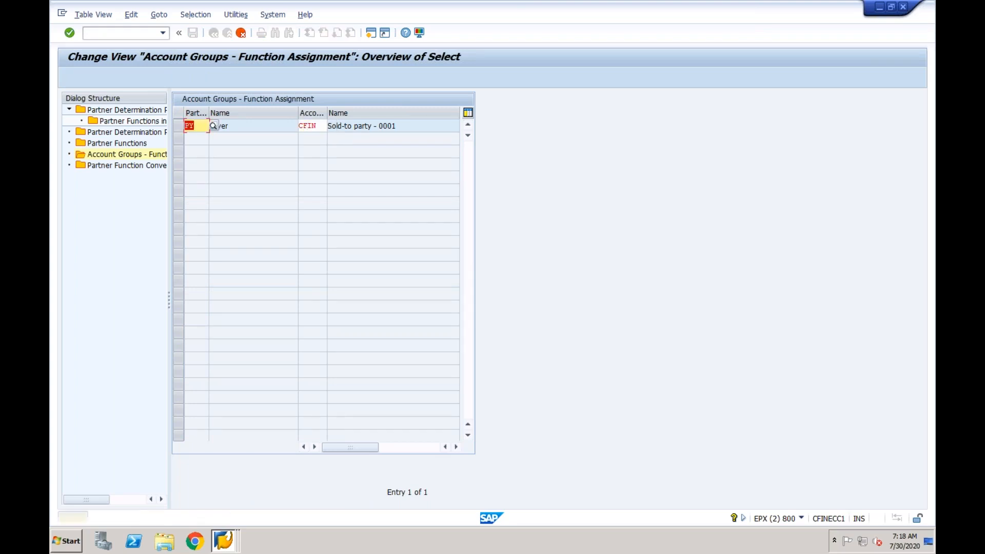
pyautogui.press('Return')
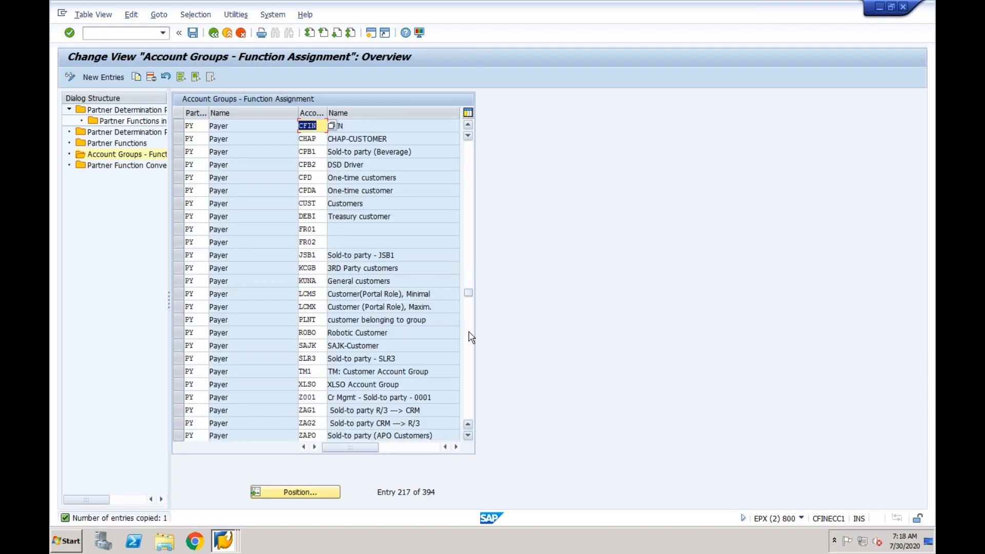
# Copy the SH Ship-to party 0001 assignment to account group CFIN
pyautogui.click(469, 333)
pyautogui.click(469, 355)
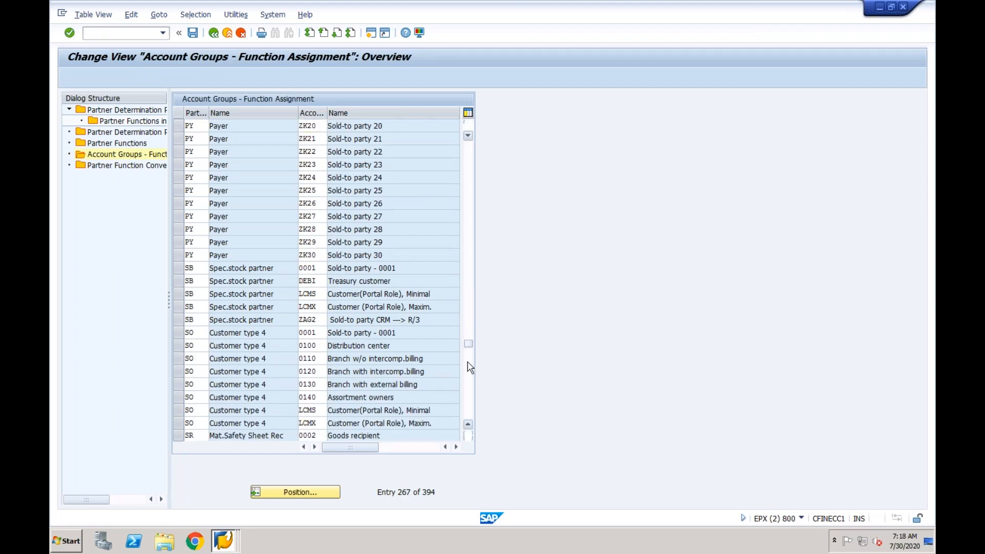
pyautogui.click(468, 367)
pyautogui.click(178, 152)
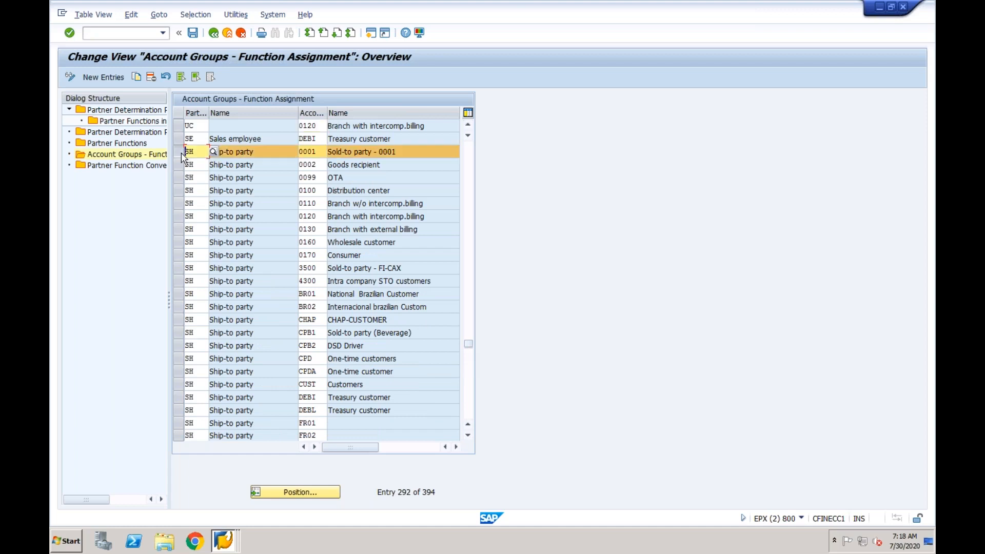
pyautogui.click(138, 77)
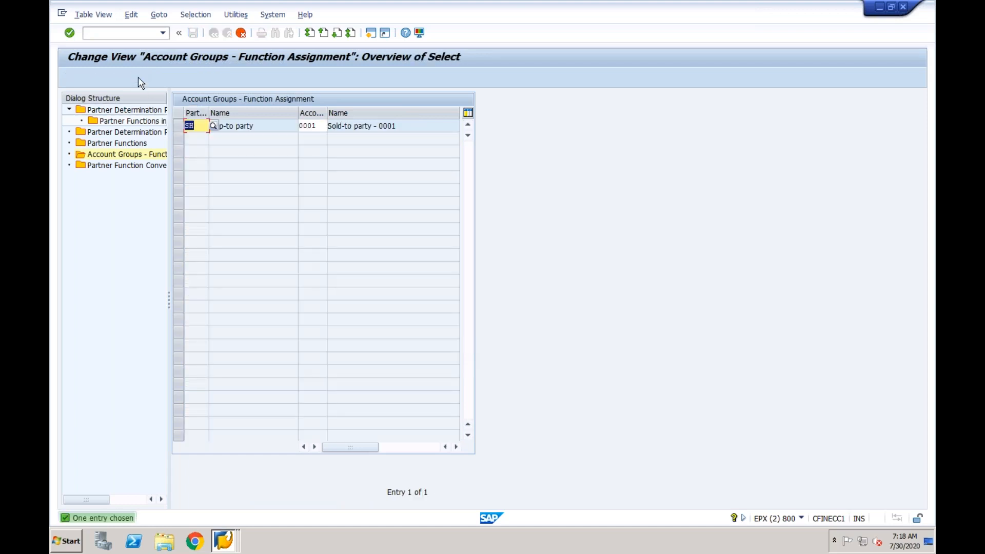
pyautogui.press('Tab')
pyautogui.write('CFIN')
pyautogui.press('Return')
pyautogui.press('Return')
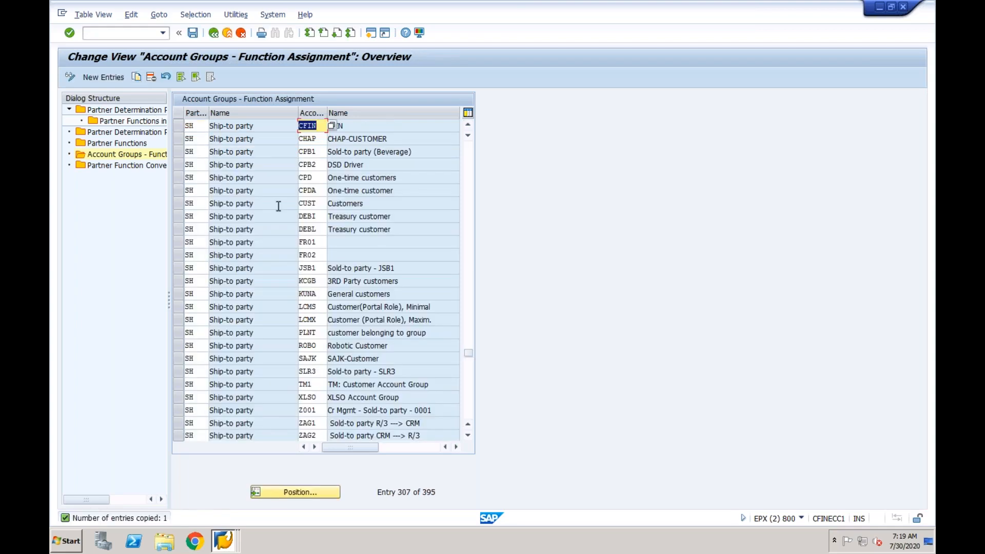
# Save the new CFIN assignments and confirm the customizing request
pyautogui.click(470, 367)
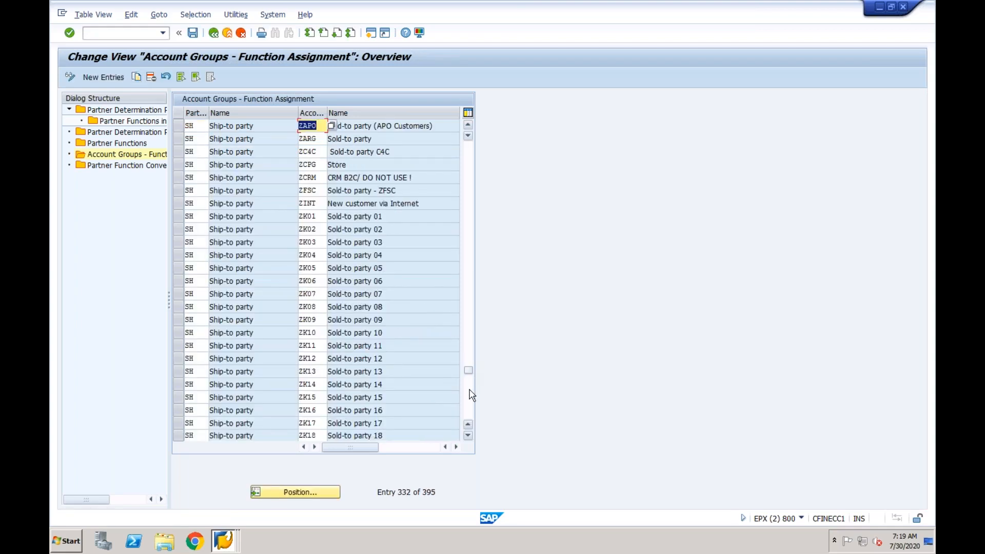
pyautogui.click(470, 386)
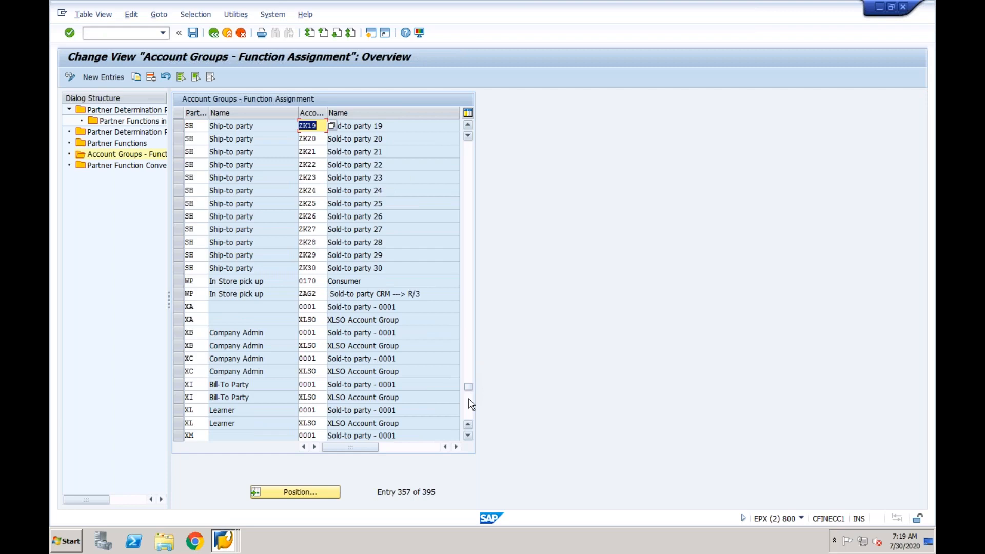
pyautogui.click(470, 401)
pyautogui.click(193, 33)
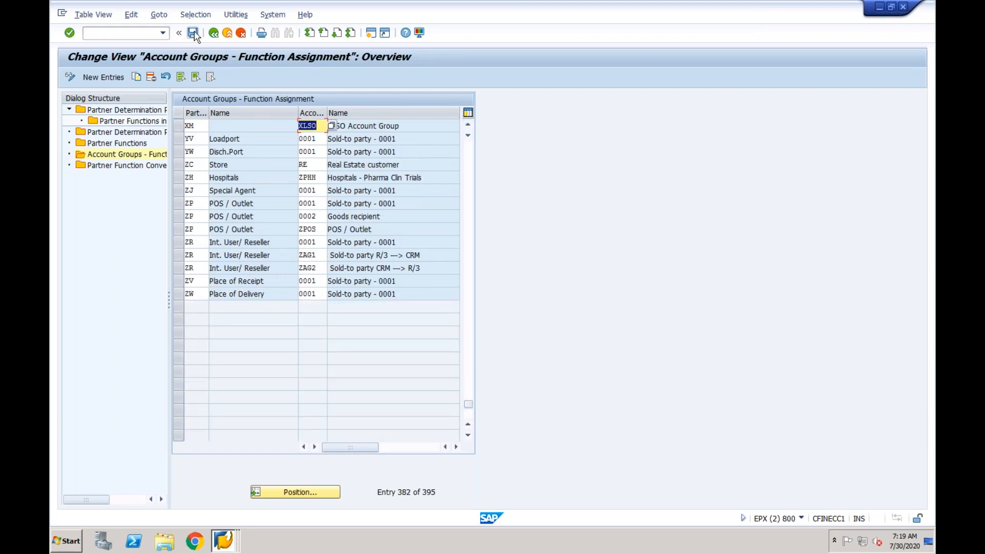
pyautogui.click(230, 208)
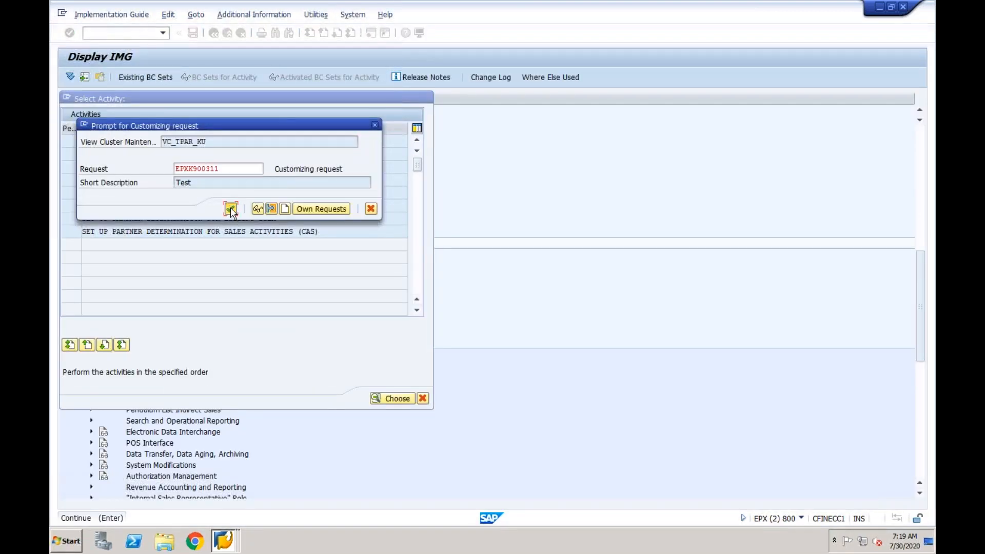
# Start XD01 and continue with account group CFIN and sales area CF01
pyautogui.click(222, 536)
pyautogui.click(222, 498)
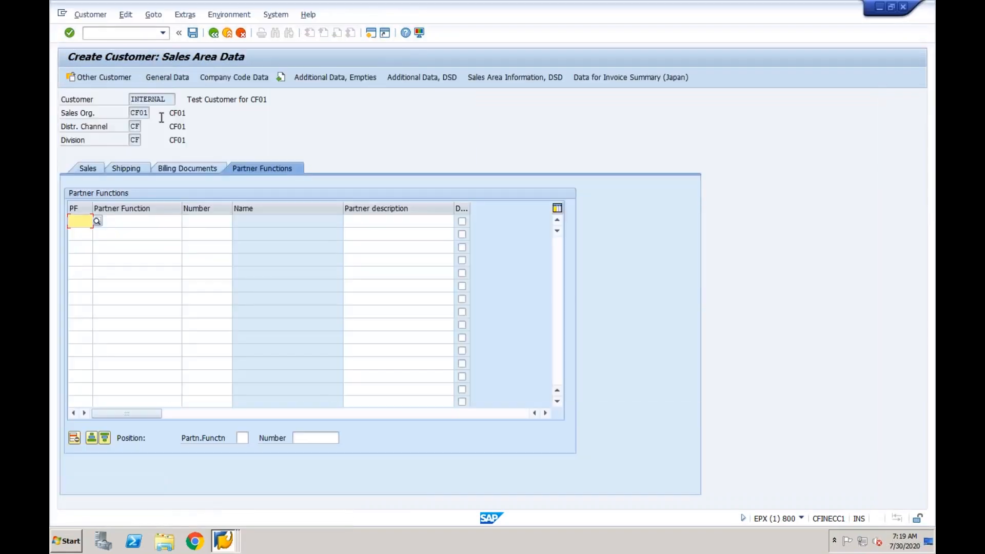
pyautogui.write('/nxd01')
pyautogui.press('Return')
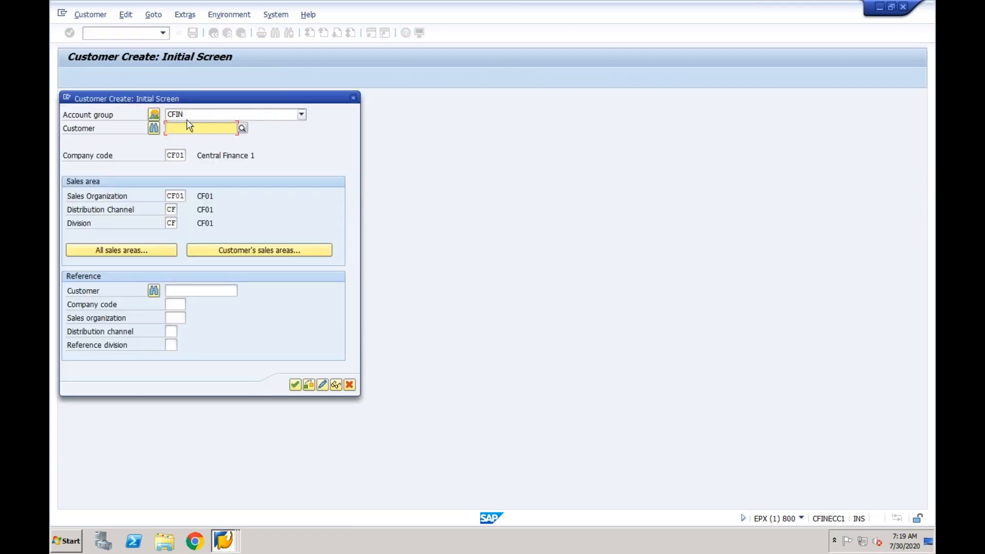
pyautogui.click(295, 385)
# Set title Company, name 'Test Customer for CF01', and country IN
pyautogui.click(252, 180)
pyautogui.click(203, 194)
pyautogui.click(200, 195)
pyautogui.click(193, 206)
pyautogui.doubleClick(192, 195)
pyautogui.write('Customer for CF01')
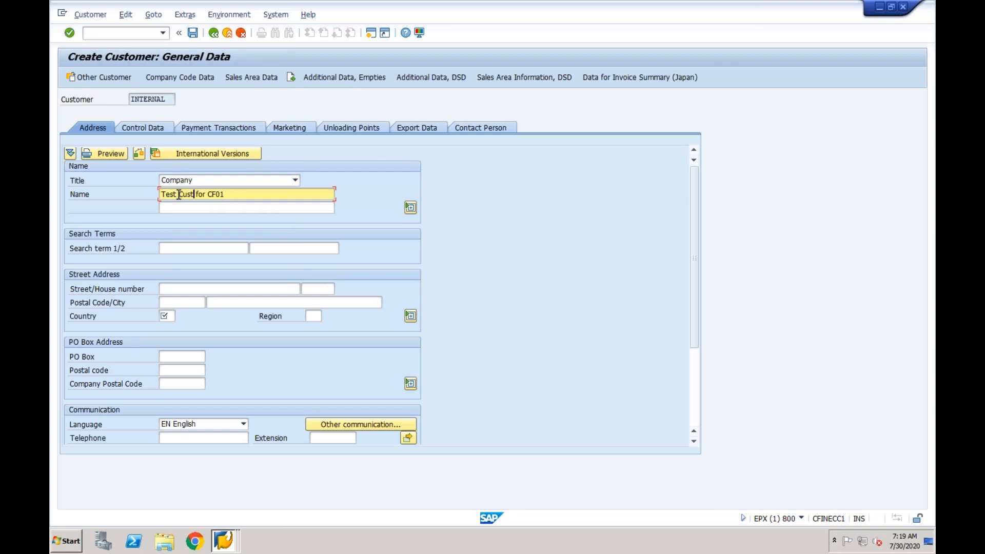
pyautogui.click(171, 316)
pyautogui.write('IN')
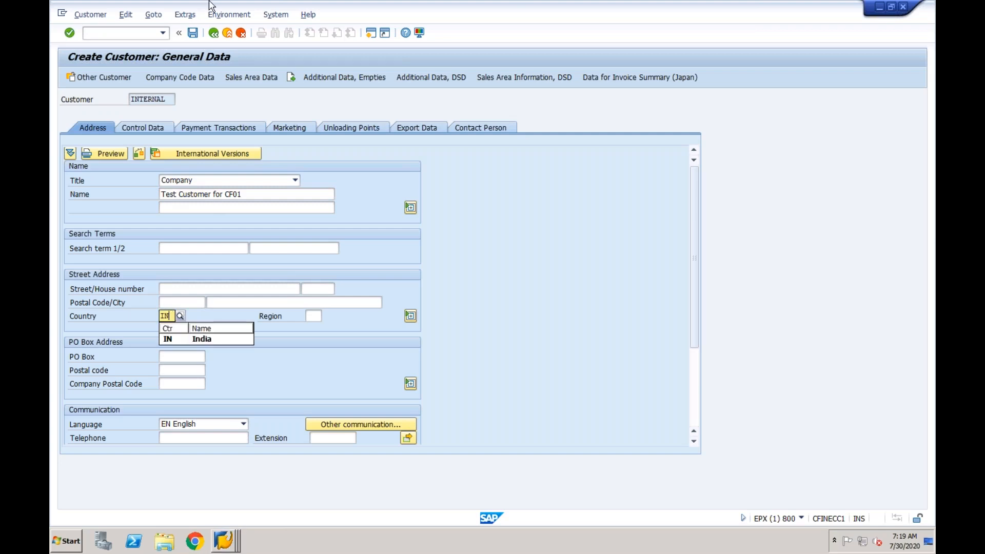
# Set the company code reconciliation account to 2001
pyautogui.click(198, 79)
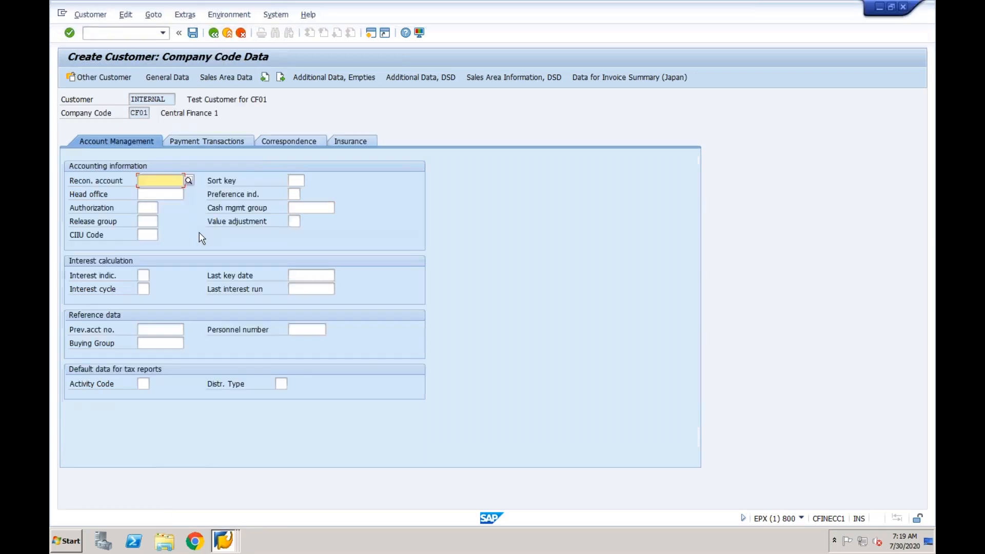
pyautogui.press('Down')
pyautogui.press('Return')
# Enter tax classifications 0 in the sales area billing data, save the customer, and close
pyautogui.click(227, 79)
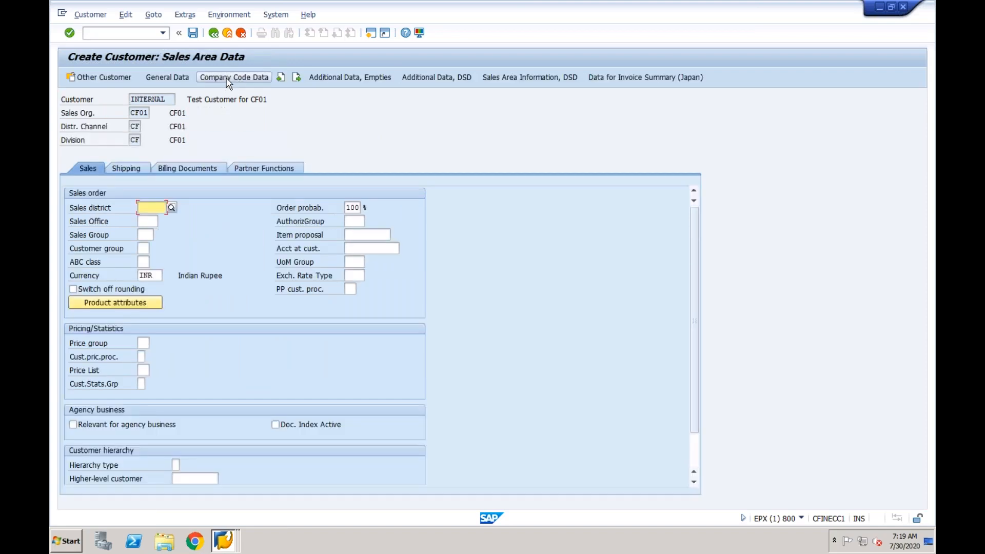
pyautogui.click(181, 170)
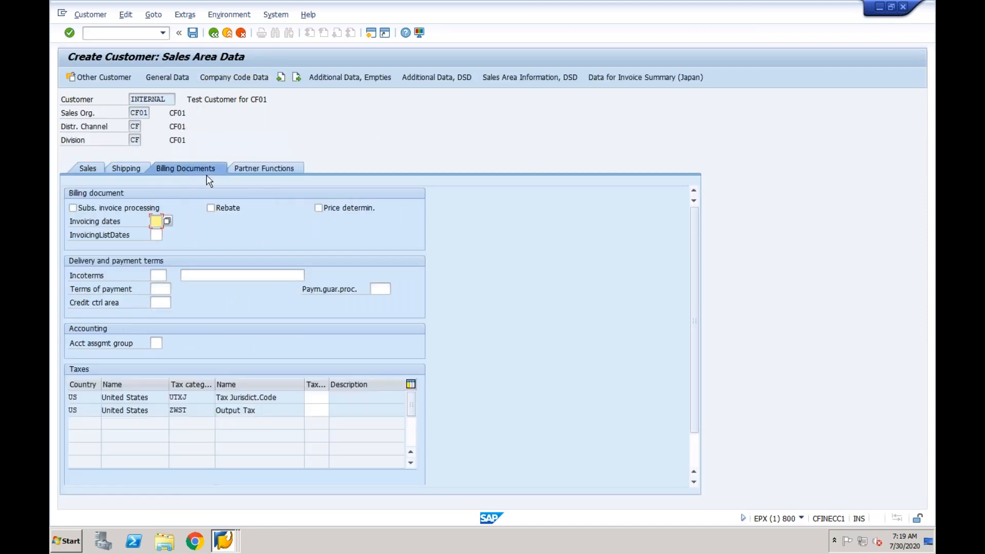
pyautogui.click(316, 398)
pyautogui.click(320, 410)
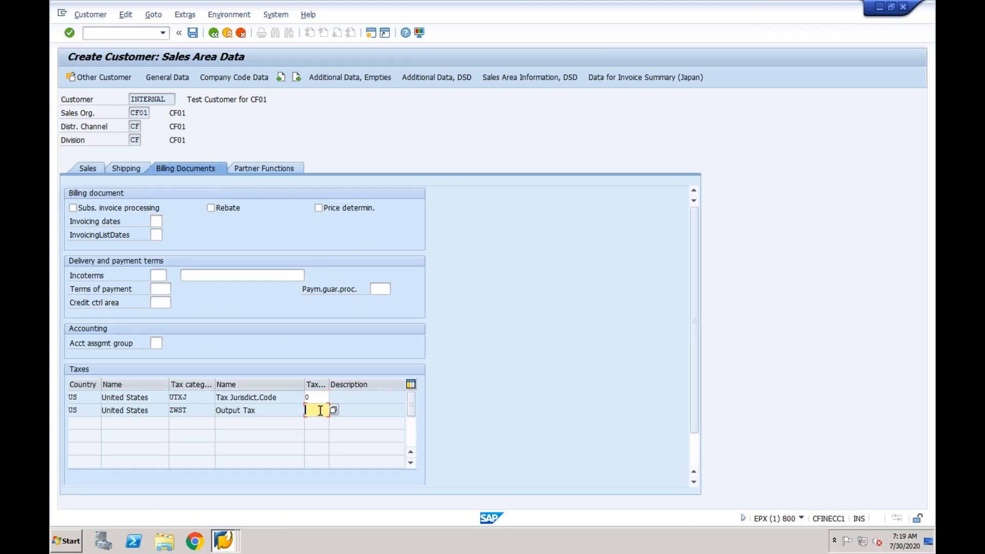
pyautogui.click(276, 171)
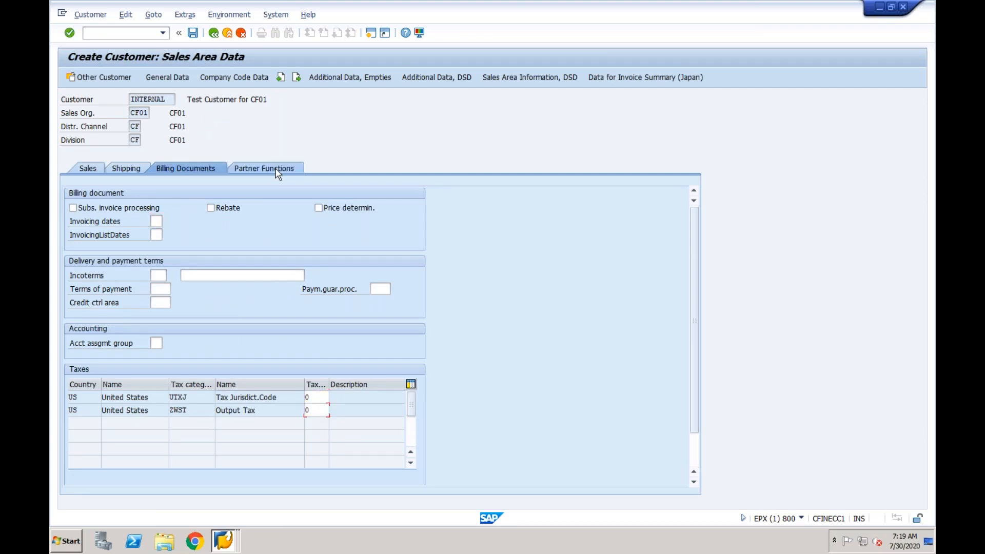
pyautogui.click(194, 34)
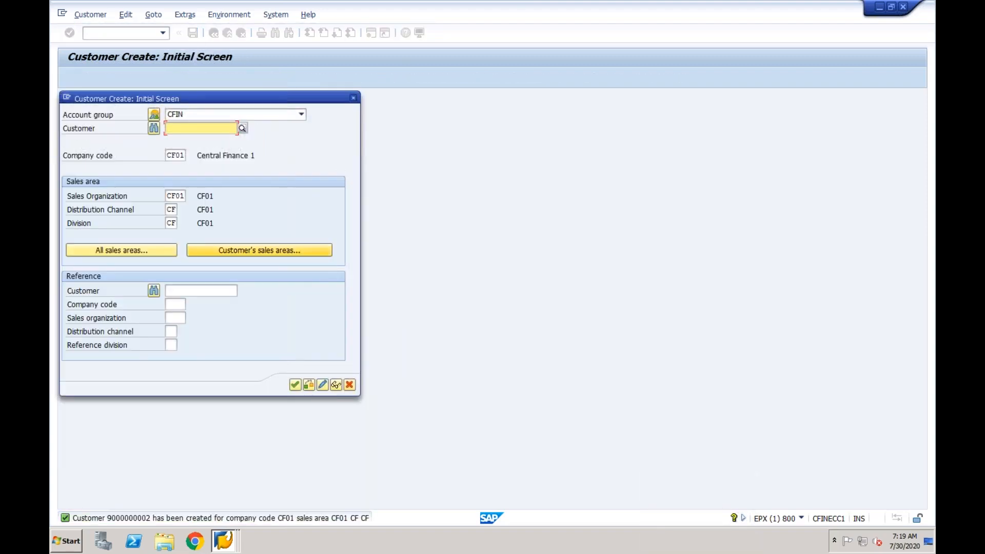
pyautogui.click(354, 97)
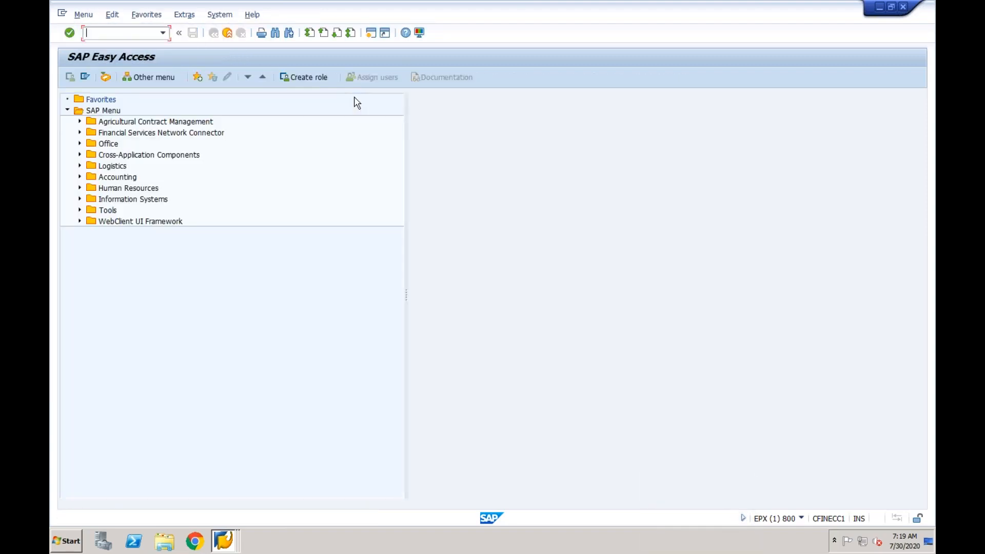
pyautogui.write('xd03')
pyautogui.press('Return')
pyautogui.press('Return')
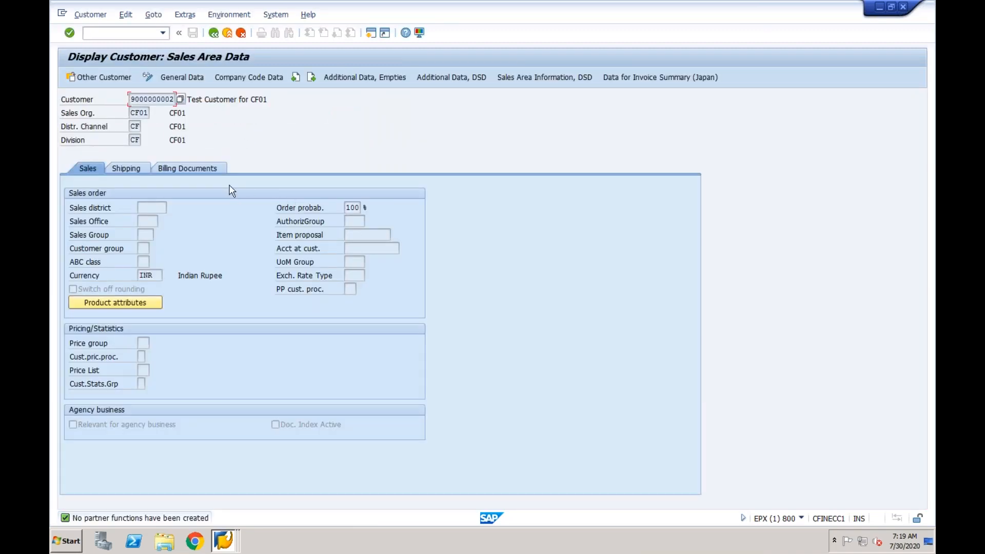
pyautogui.click(207, 168)
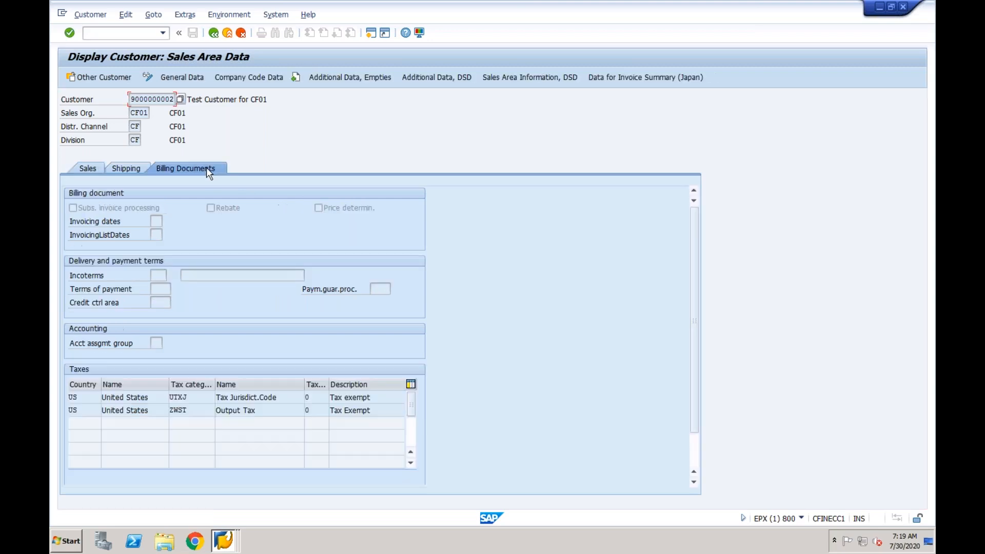
pyautogui.click(126, 170)
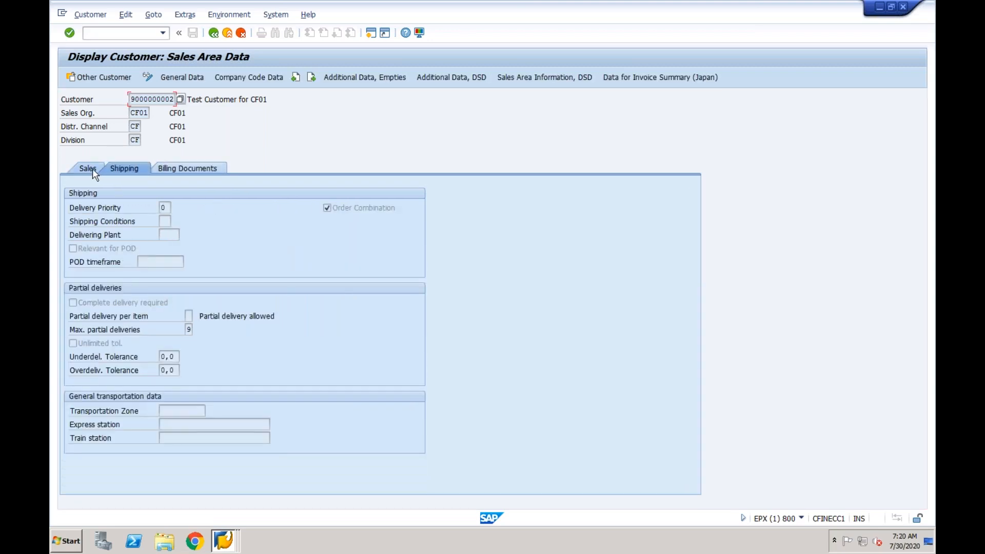
pyautogui.click(92, 168)
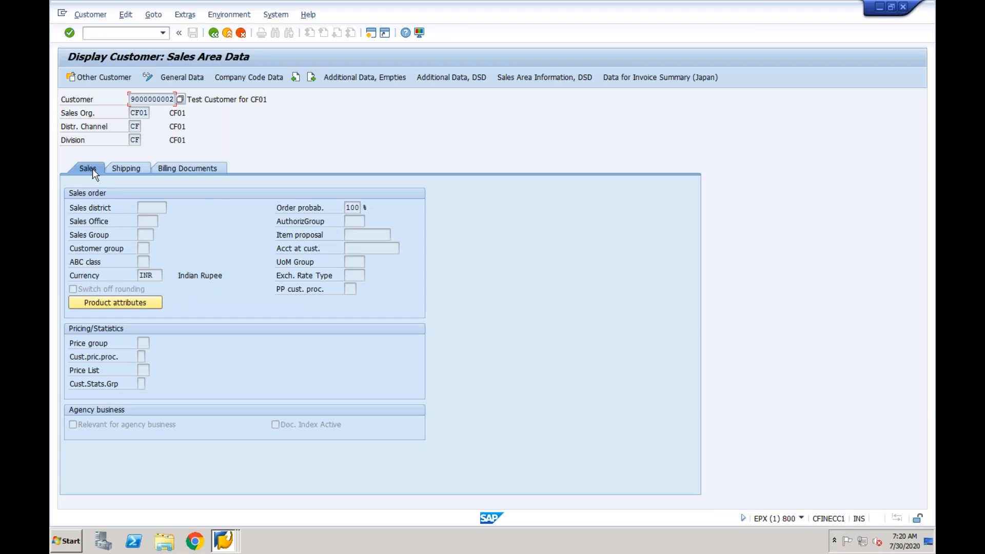
# In change mode, add partner function rows BP, SP, PY and SH
pyautogui.click(148, 77)
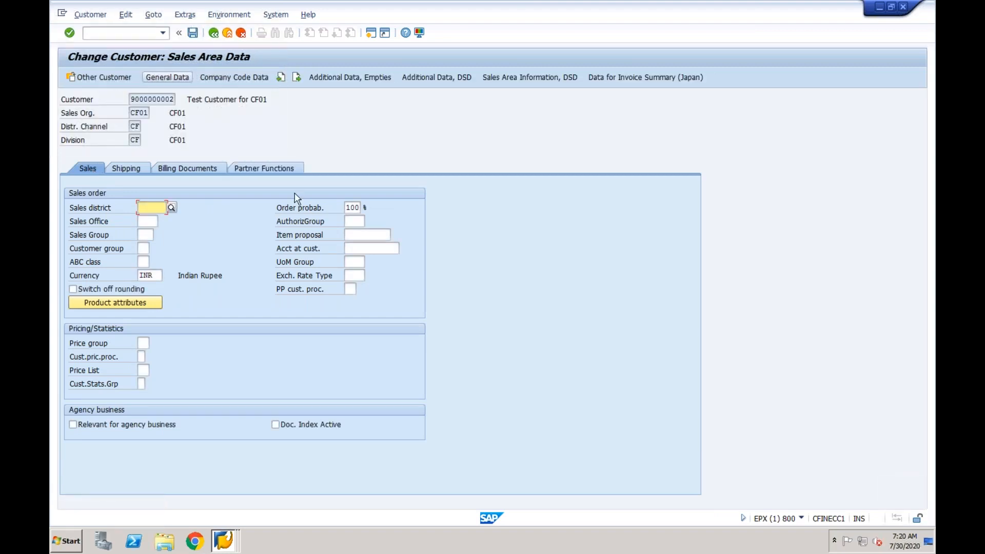
pyautogui.click(270, 168)
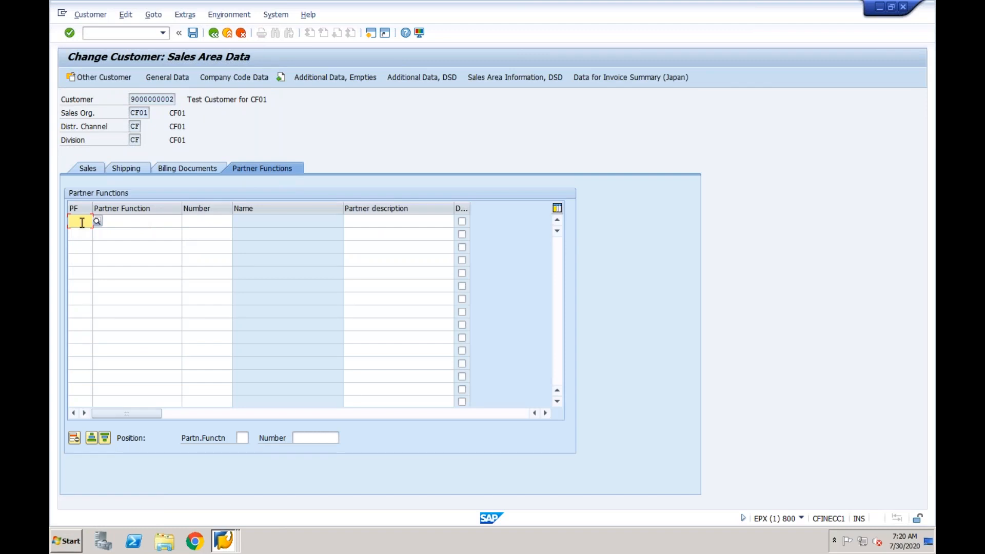
pyautogui.write('BP')
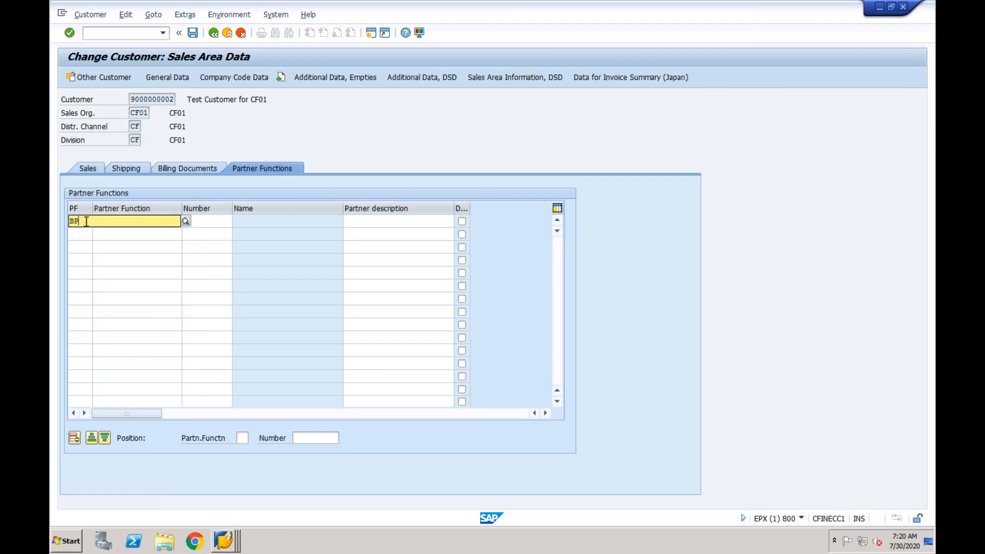
pyautogui.press('Escape')
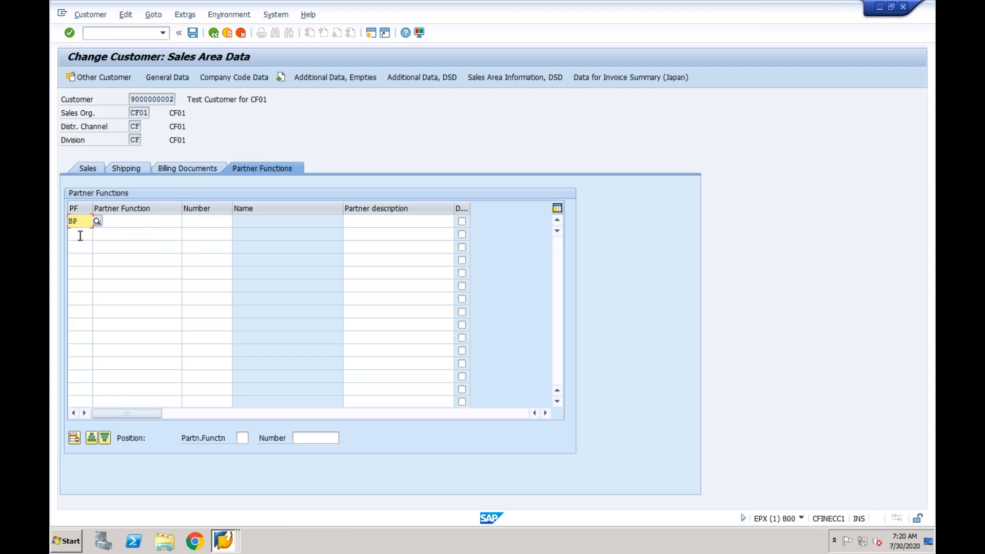
pyautogui.click(80, 235)
pyautogui.write('SP')
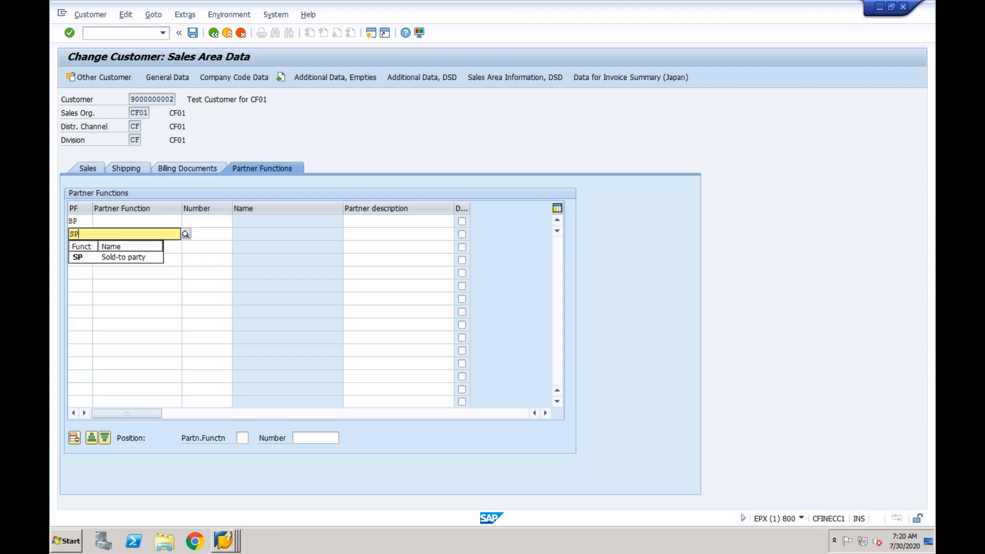
pyautogui.click(84, 258)
pyautogui.click(80, 247)
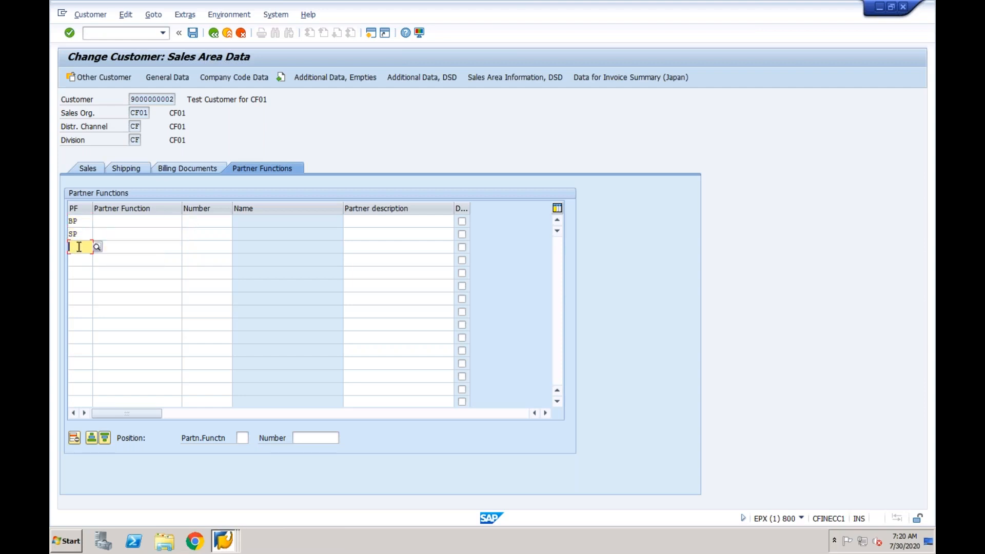
pyautogui.write('PY')
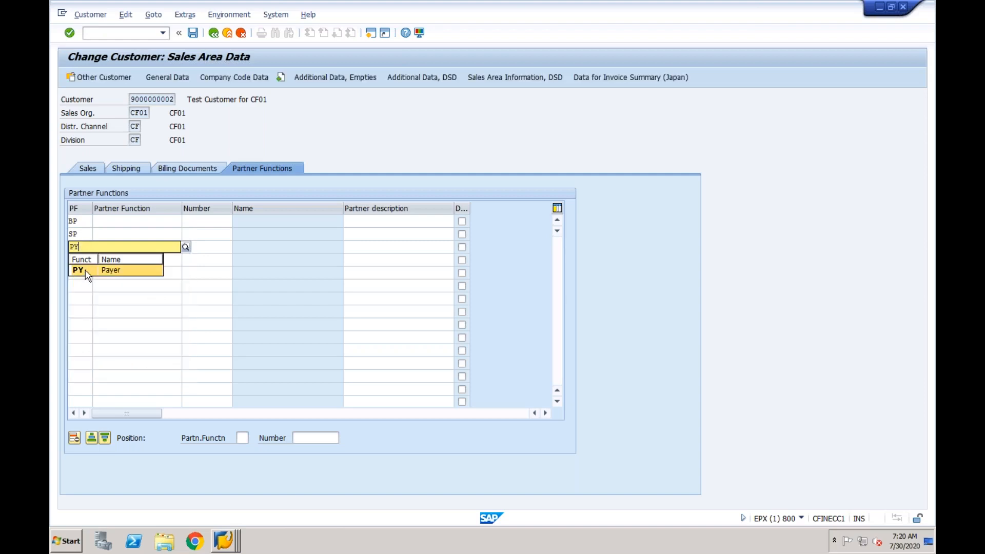
pyautogui.click(79, 265)
pyautogui.click(79, 261)
pyautogui.write('SH')
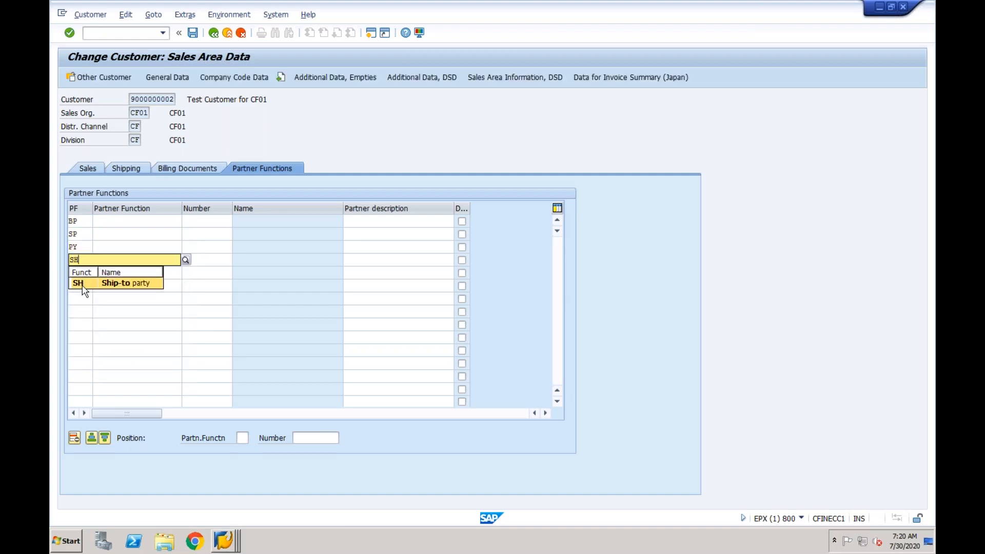
pyautogui.click(82, 283)
pyautogui.press('Return')
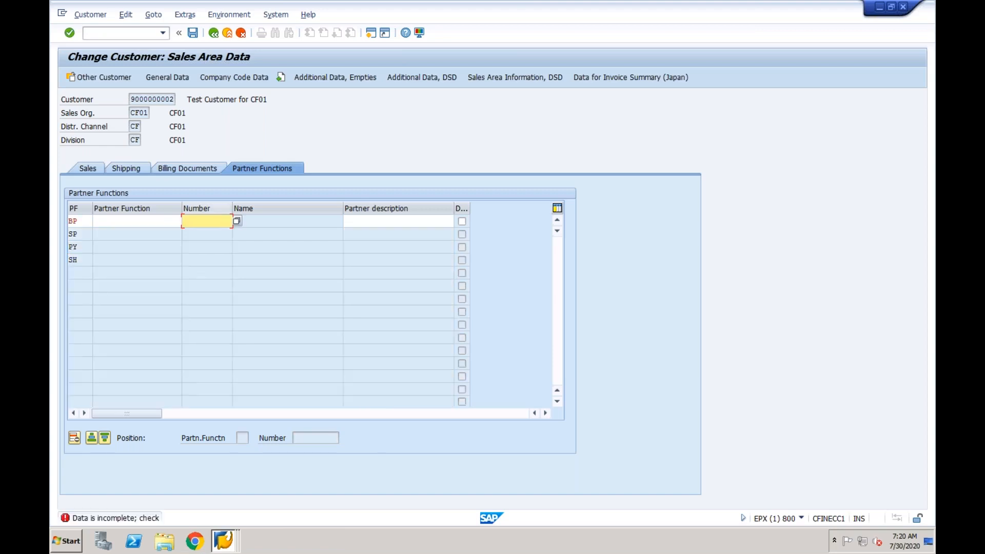
pyautogui.moveTo(133, 99); pyautogui.dragTo(174, 99)
pyautogui.hotkey('ctrl', 'c')
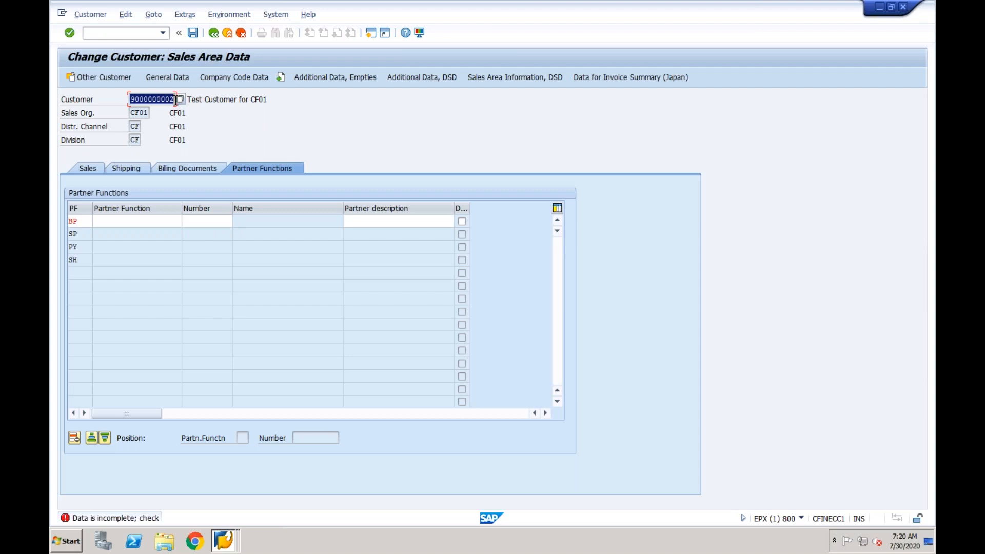
pyautogui.click(198, 220)
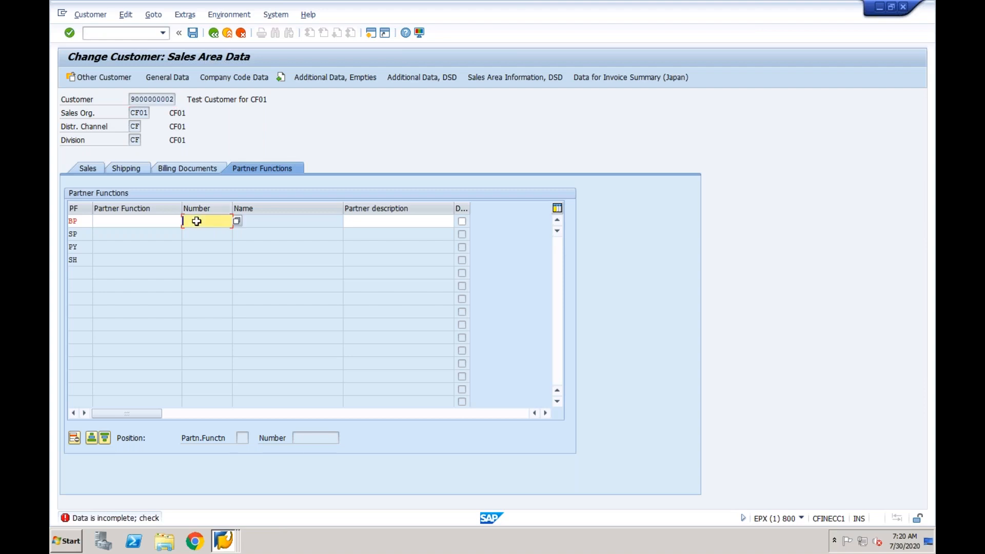
pyautogui.hotkey('ctrl', 'v')
pyautogui.press('Return')
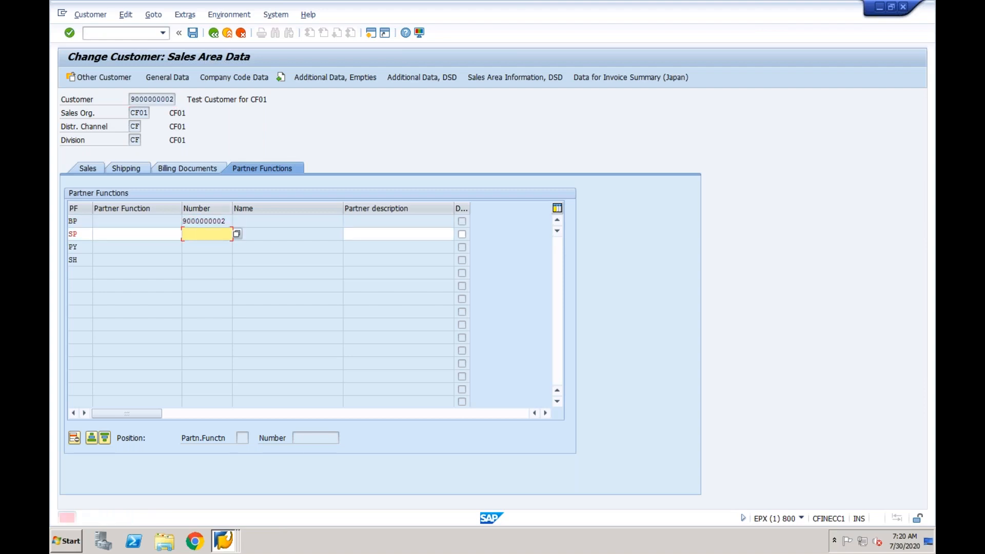
pyautogui.press('Return')
pyautogui.hotkey('ctrl', 'v')
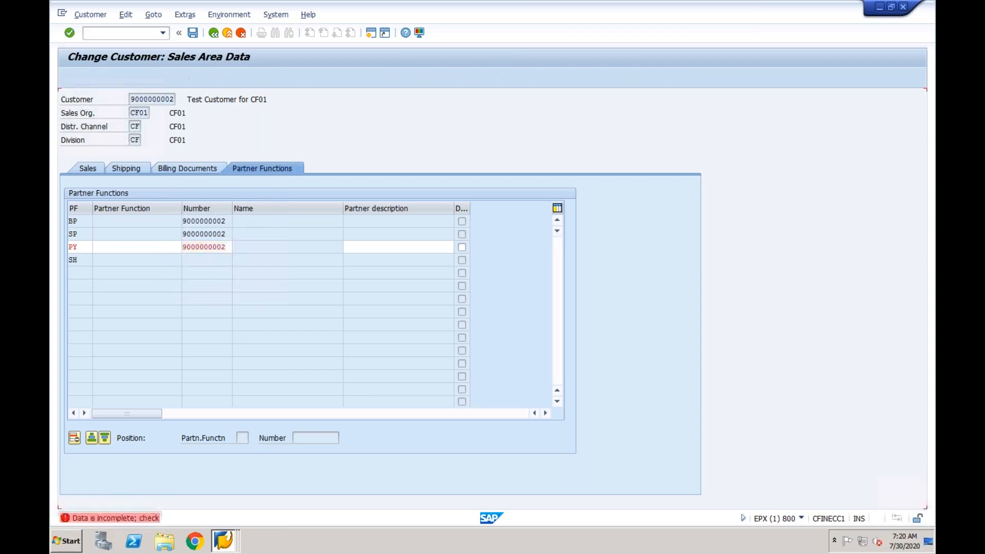
pyautogui.press('Return')
pyautogui.hotkey('ctrl', 'v')
pyautogui.press('Return')
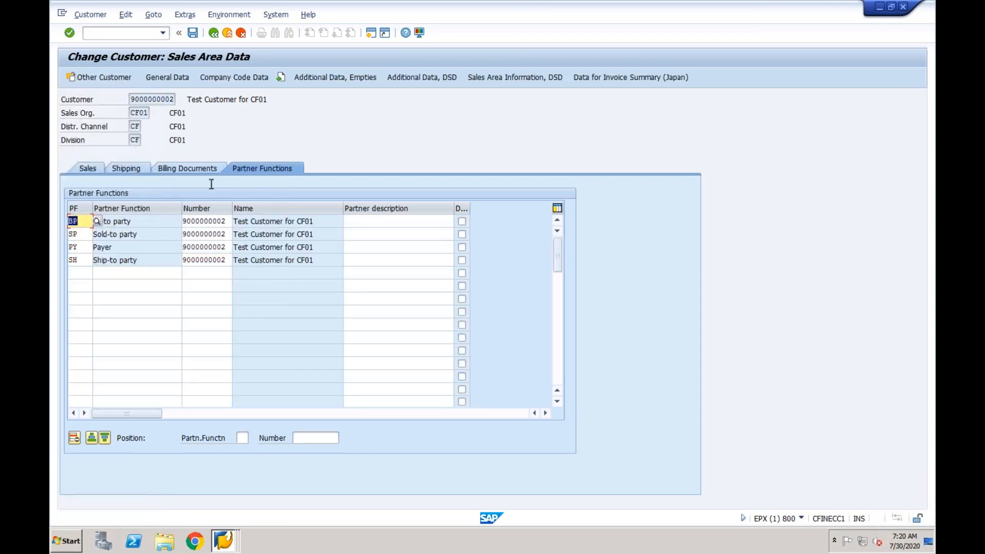
pyautogui.click(192, 32)
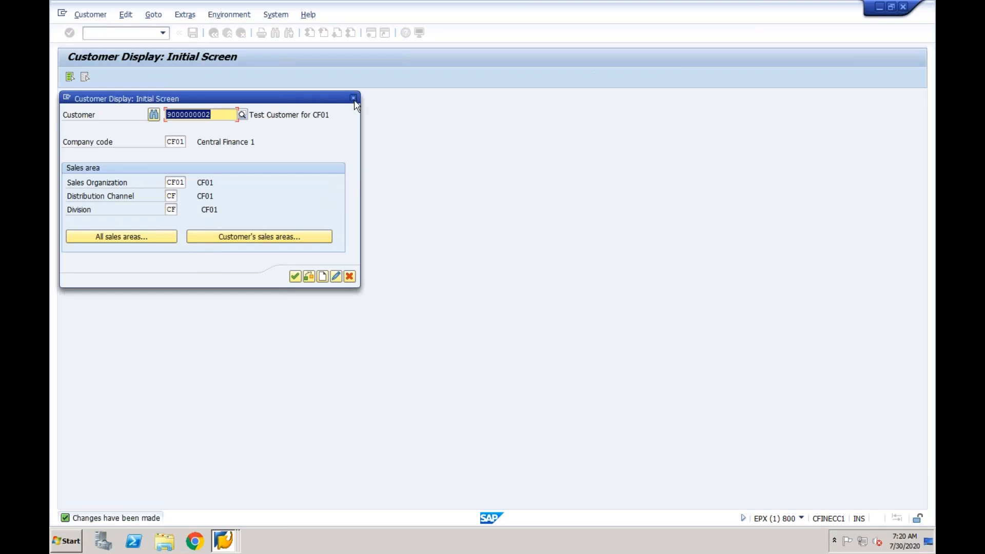
pyautogui.click(354, 99)
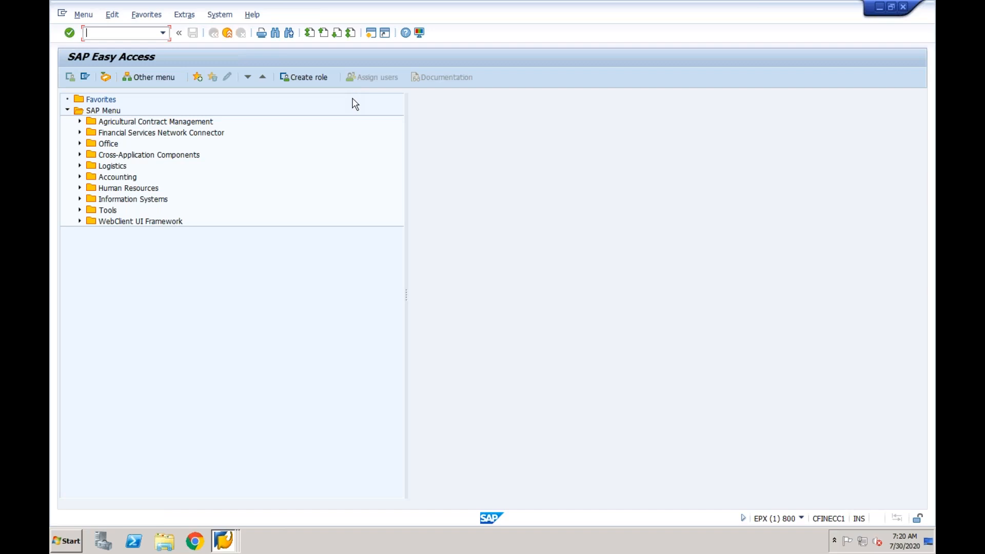
# Display material CF01-TEST with Sales Org. Data 1, 2 and General/Plant views selected
pyautogui.write('mm03')
pyautogui.press('Return')
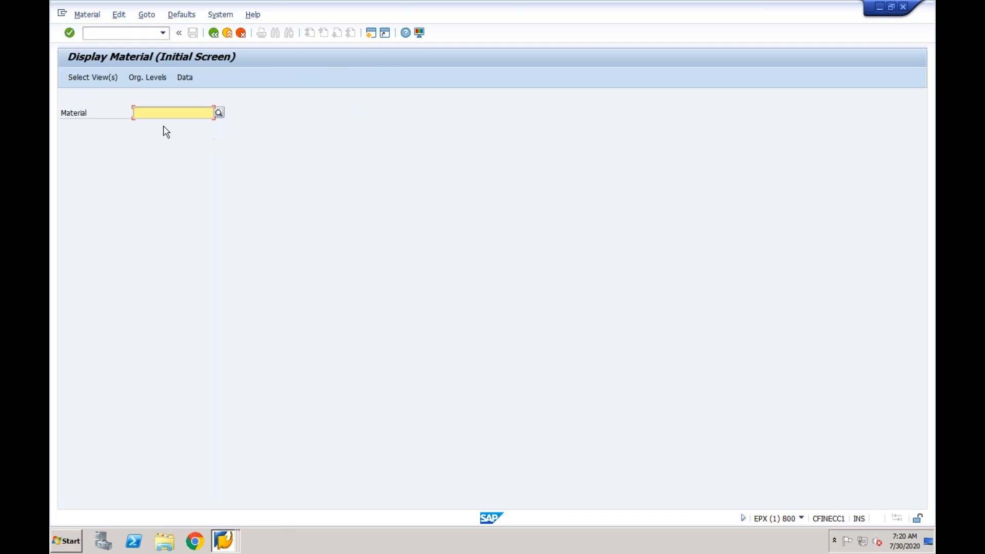
pyautogui.write('c')
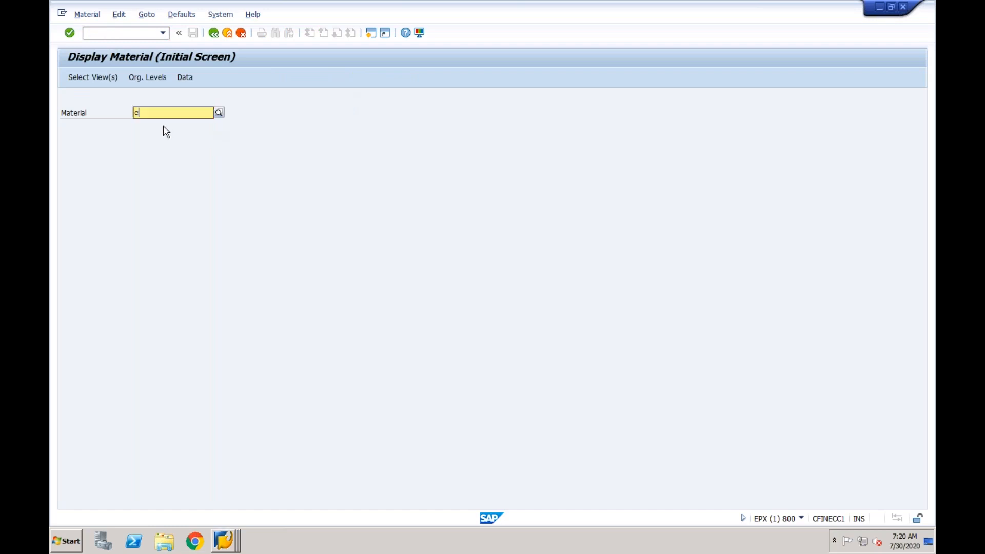
pyautogui.write('f')
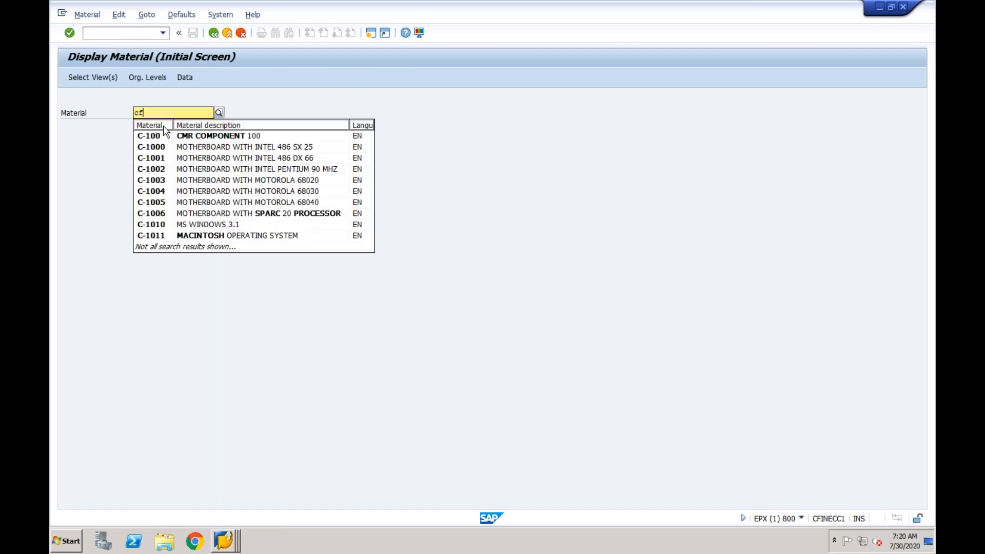
pyautogui.write('0')
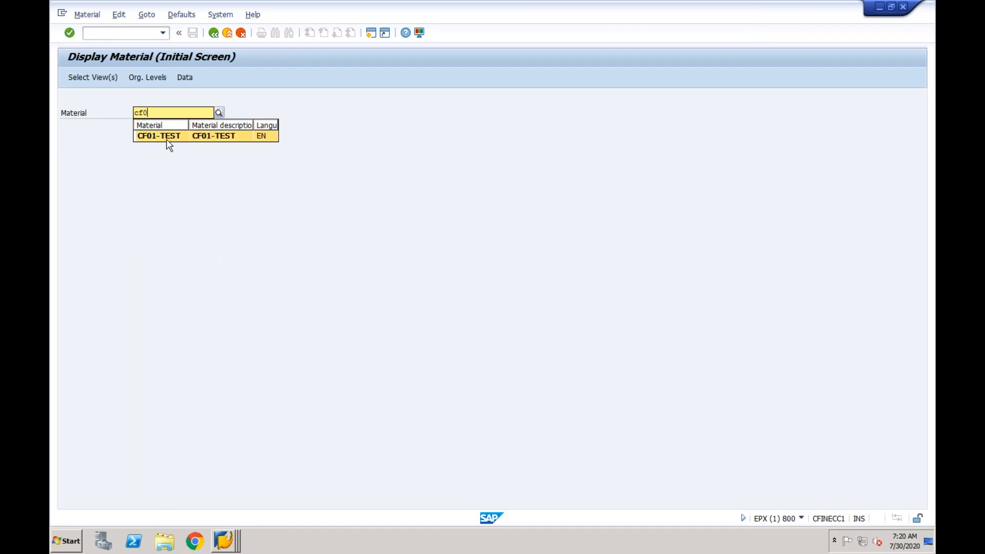
pyautogui.click(165, 136)
pyautogui.press('Return')
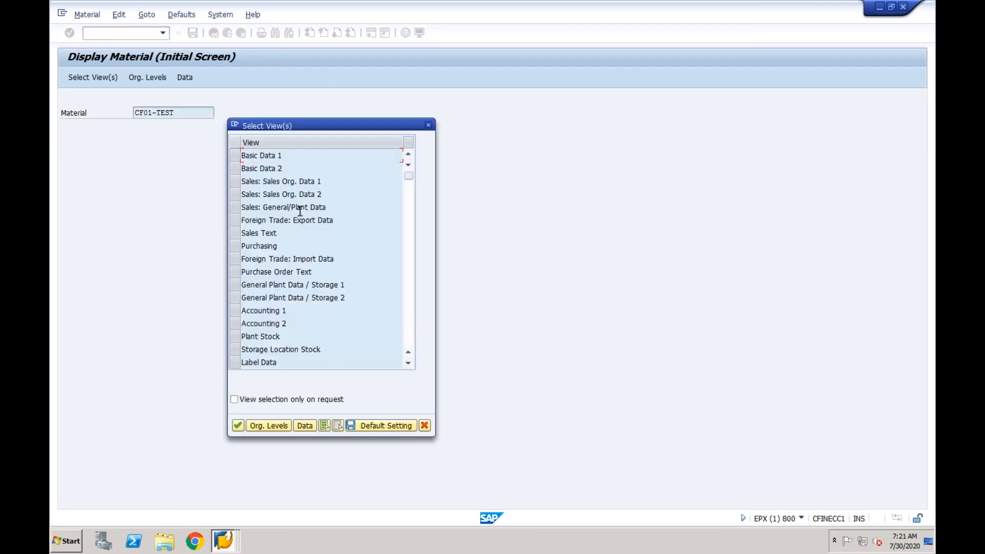
pyautogui.click(236, 181)
pyautogui.click(236, 194)
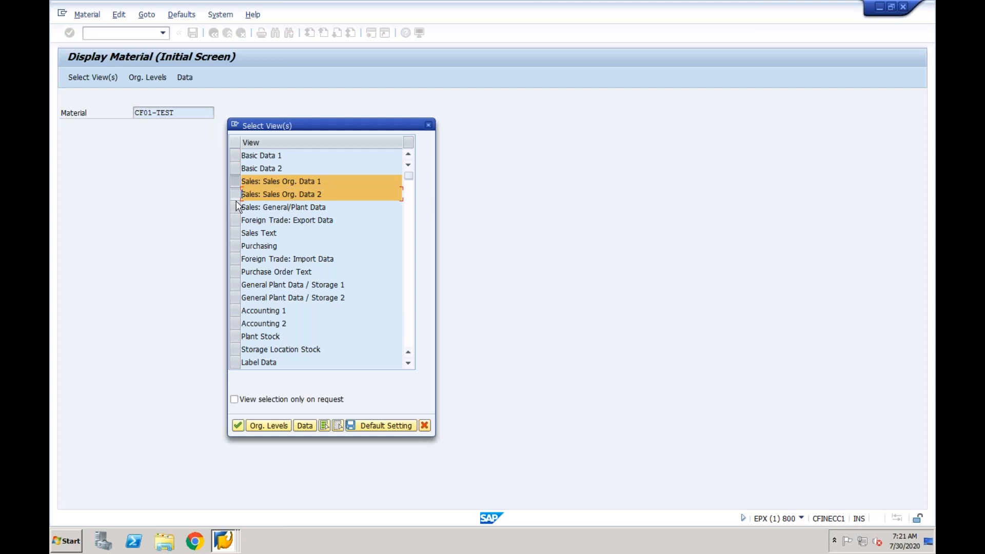
pyautogui.click(236, 207)
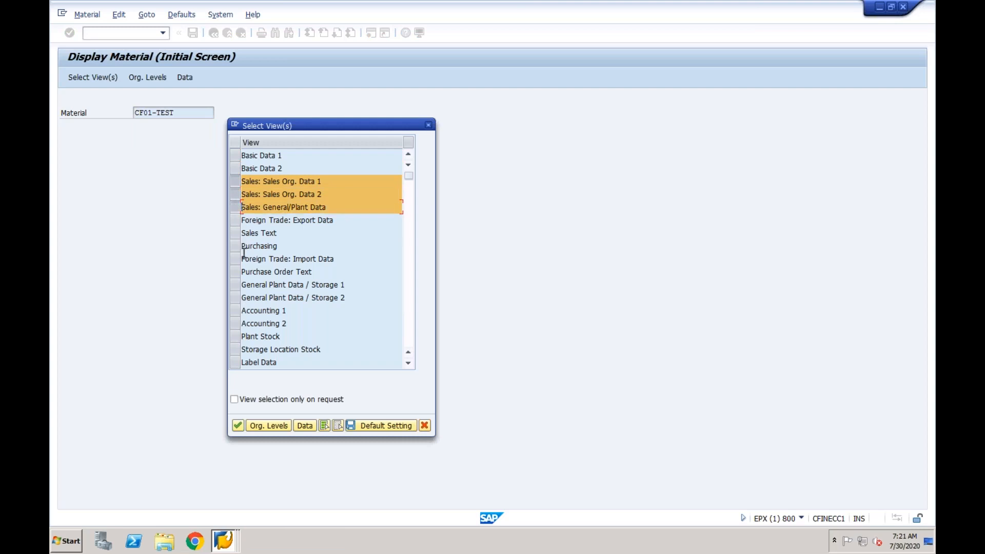
pyautogui.click(237, 425)
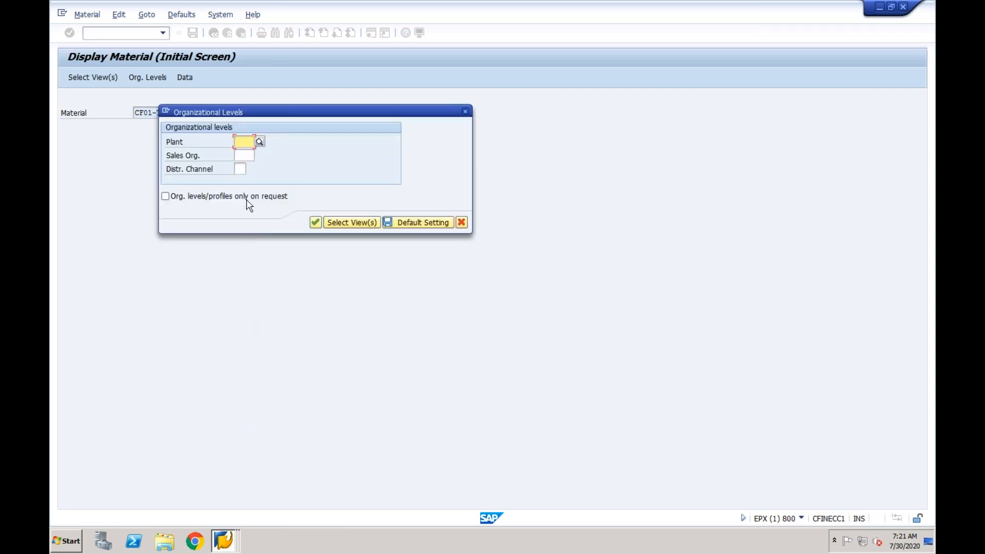
# Enter organizational levels plant NY, sales org CF01, distribution channel CF
pyautogui.write('c')
pyautogui.press('BackSpace')
pyautogui.write('ny')
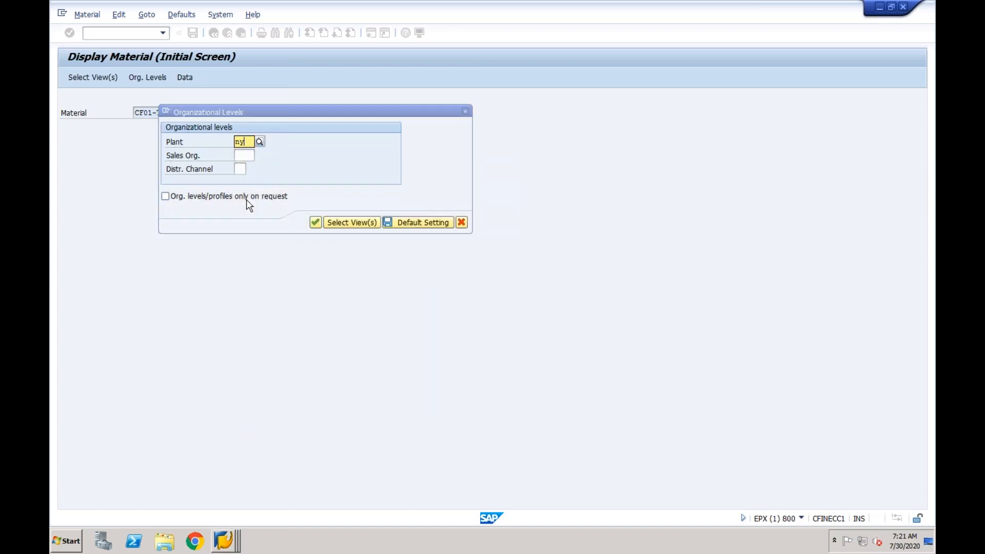
pyautogui.click(245, 165)
pyautogui.click(242, 156)
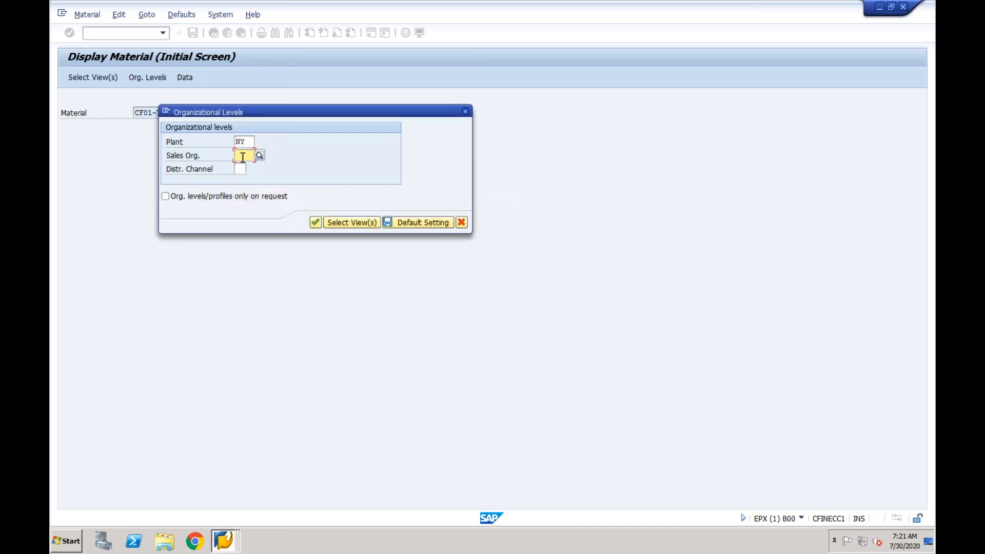
pyautogui.write('cf01')
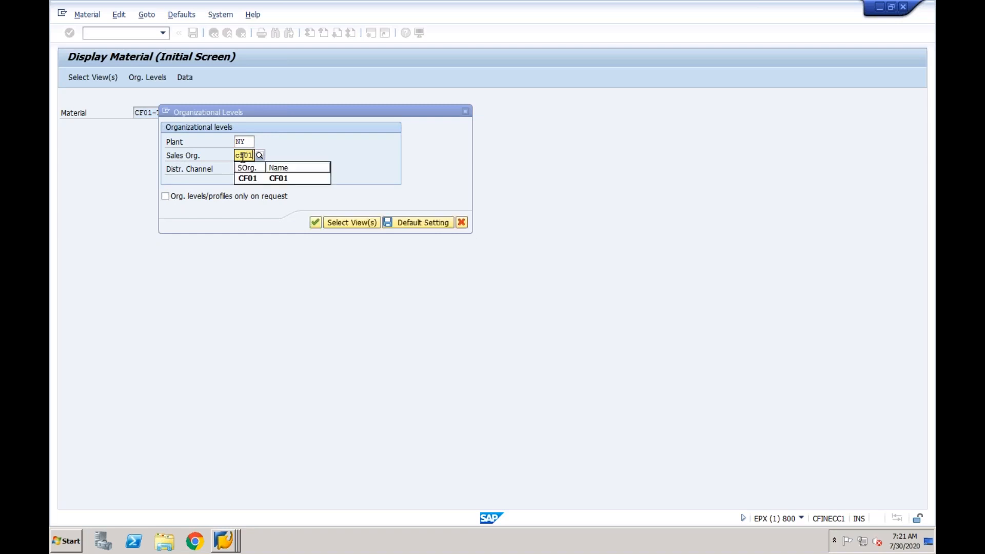
pyautogui.press('Tab')
pyautogui.write('cf')
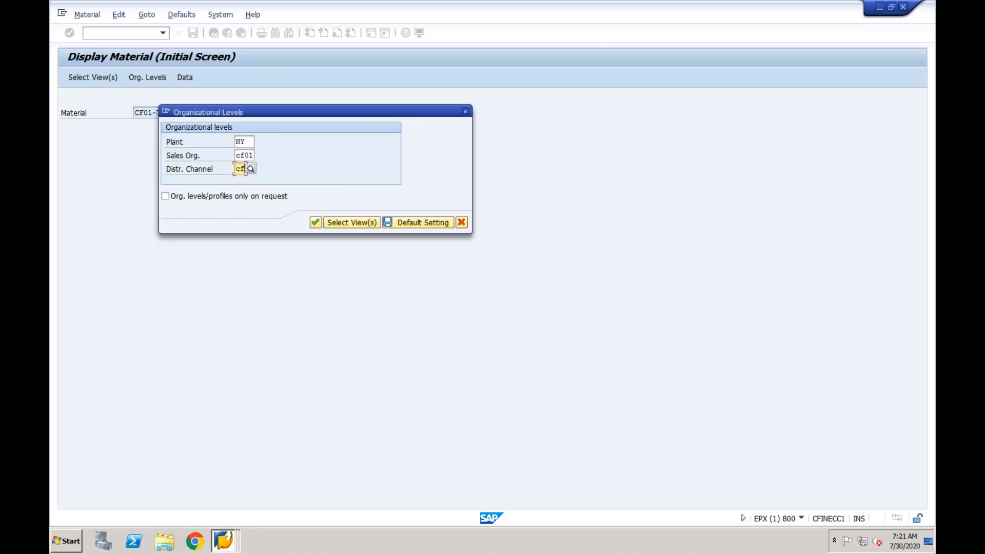
pyautogui.press('Return')
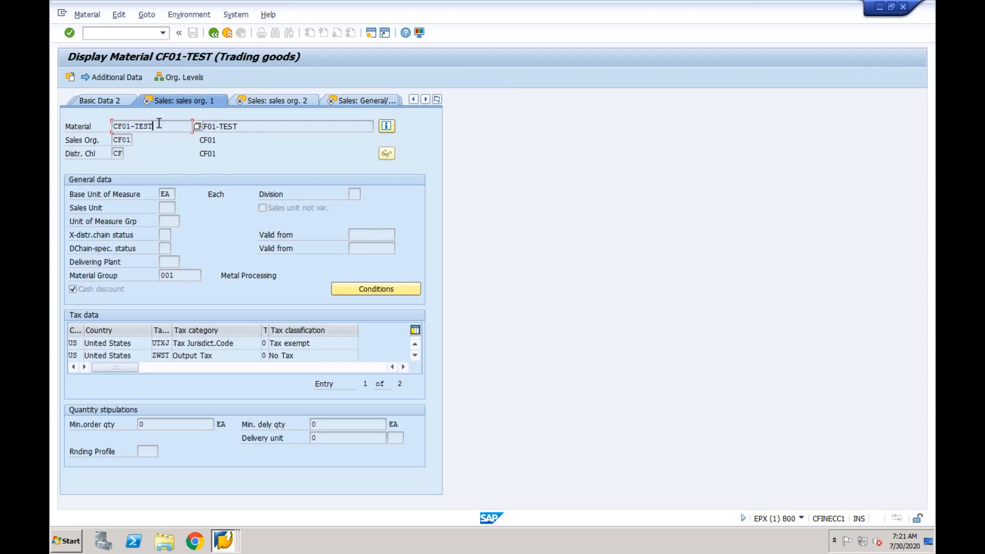
# Run /nva01 from the command field to open Create Sales Order
pyautogui.click(132, 34)
pyautogui.write('/nva01')
pyautogui.press('Return')
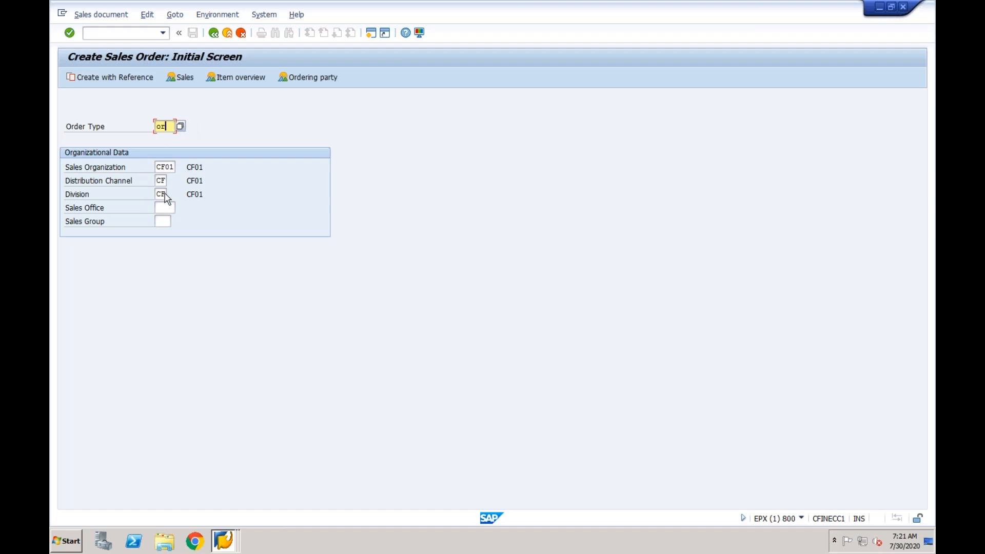
# Enter the sold-to customer, PO number 'Test', PO date 30072020 and payment terms 0001
pyautogui.press('Return')
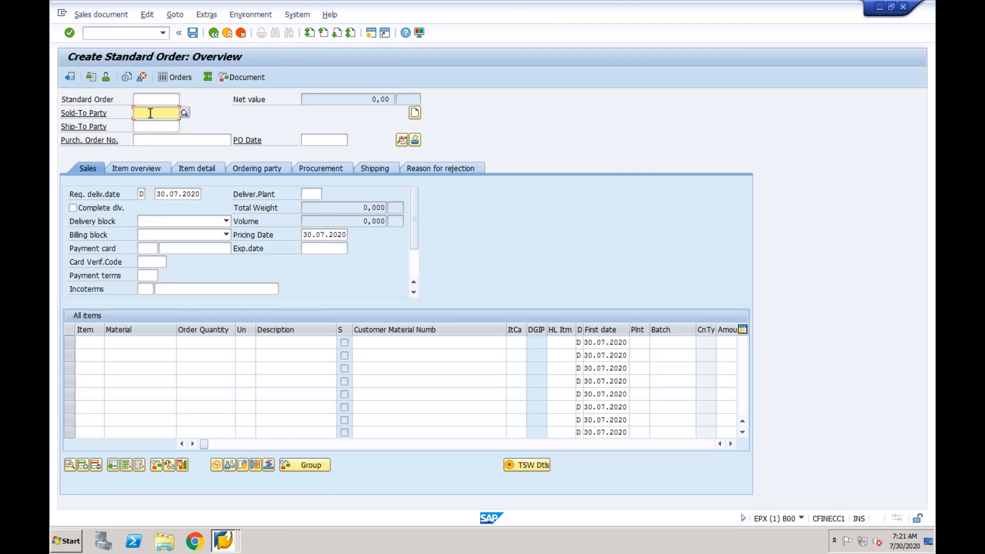
pyautogui.hotkey('ctrl', 'v')
pyautogui.click(147, 142)
pyautogui.write('Test')
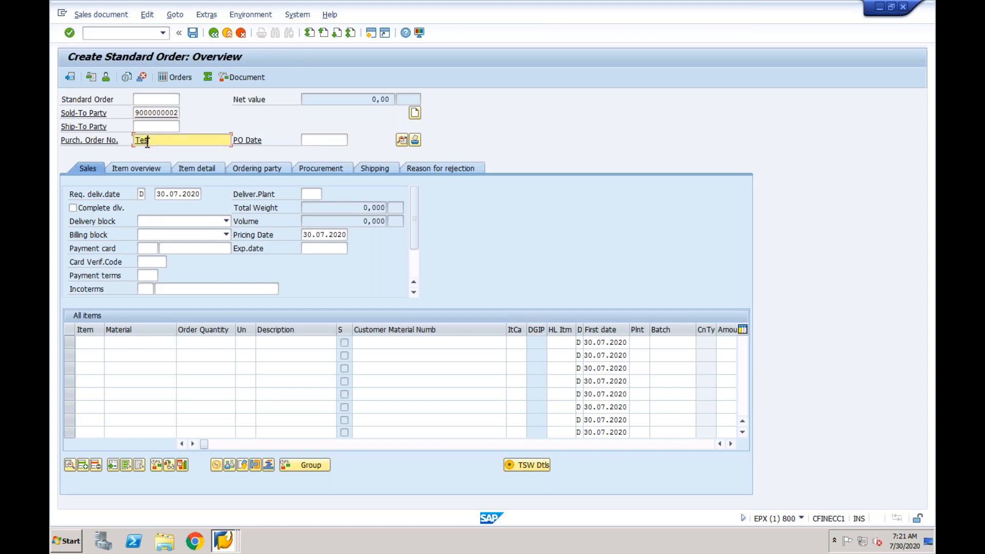
pyautogui.press('Tab')
pyautogui.click(312, 140)
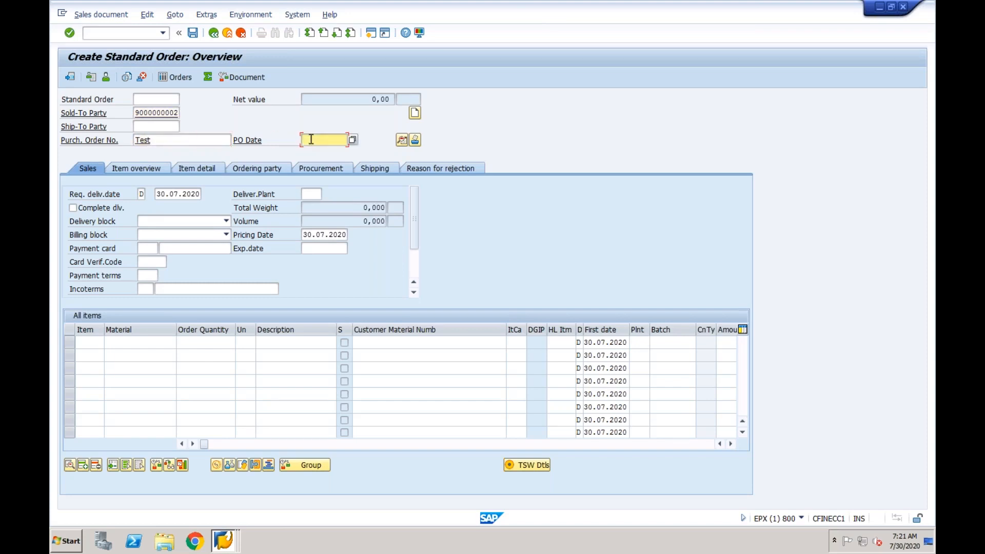
pyautogui.write('25')
pyautogui.press('BackSpace')
pyautogui.press('BackSpace')
pyautogui.write('30072020')
pyautogui.click(147, 276)
pyautogui.write('0001')
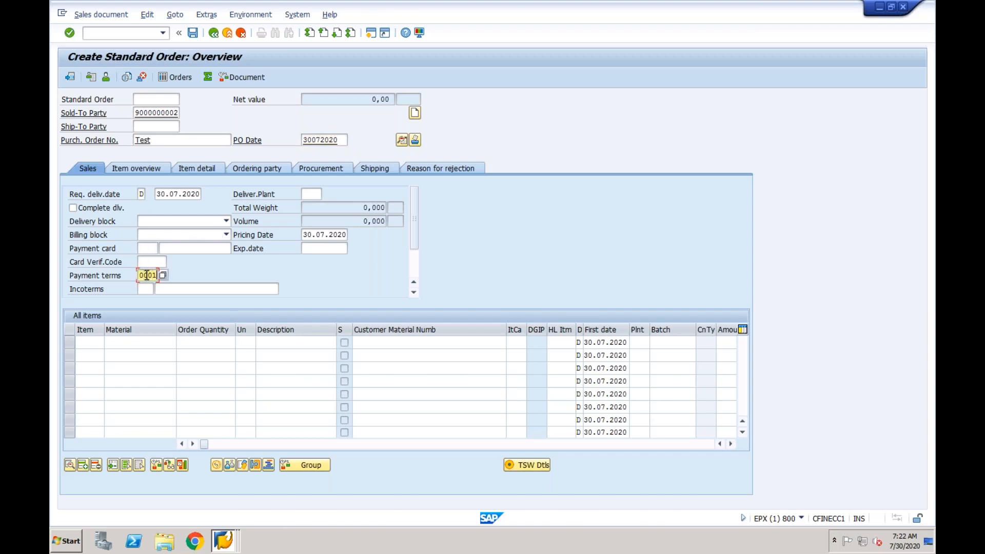
# Add item cfin-test with quantity 5, plant ny and amount 1000, then submit the order
pyautogui.click(121, 344)
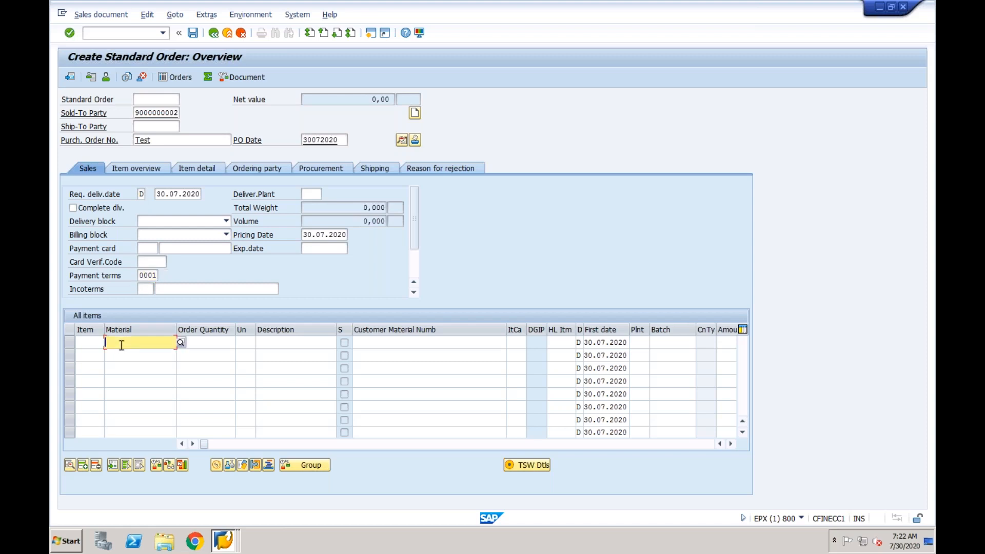
pyautogui.write('cfin')
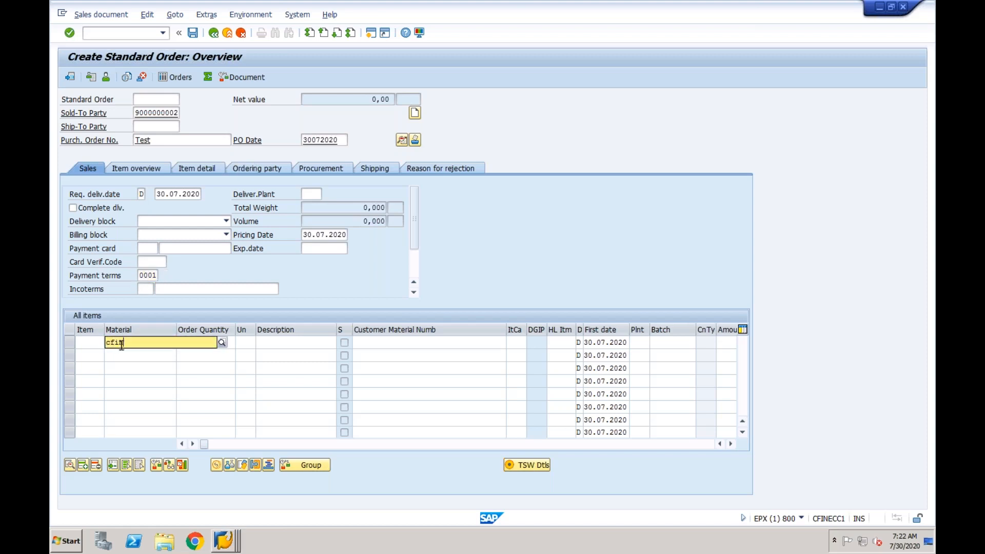
pyautogui.write('-test')
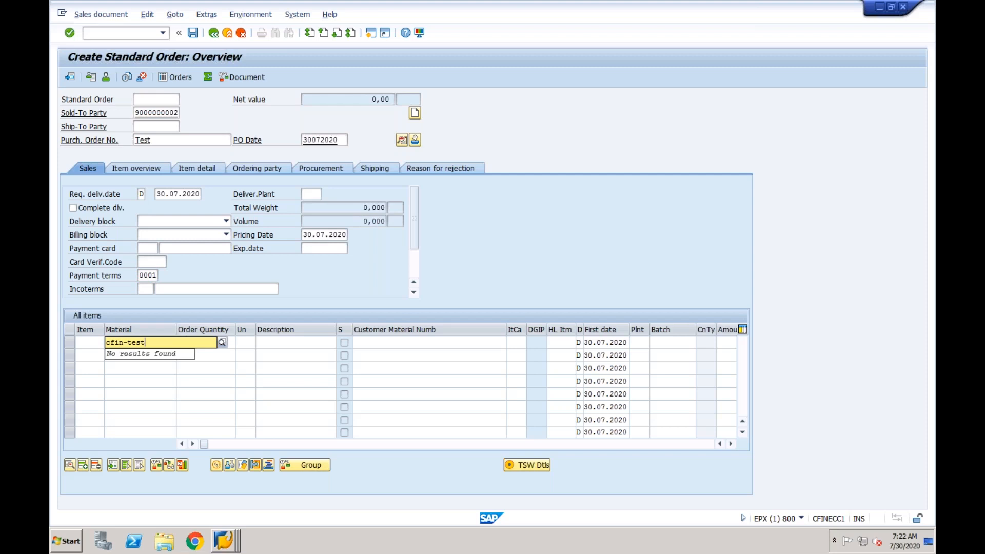
pyautogui.press('Tab')
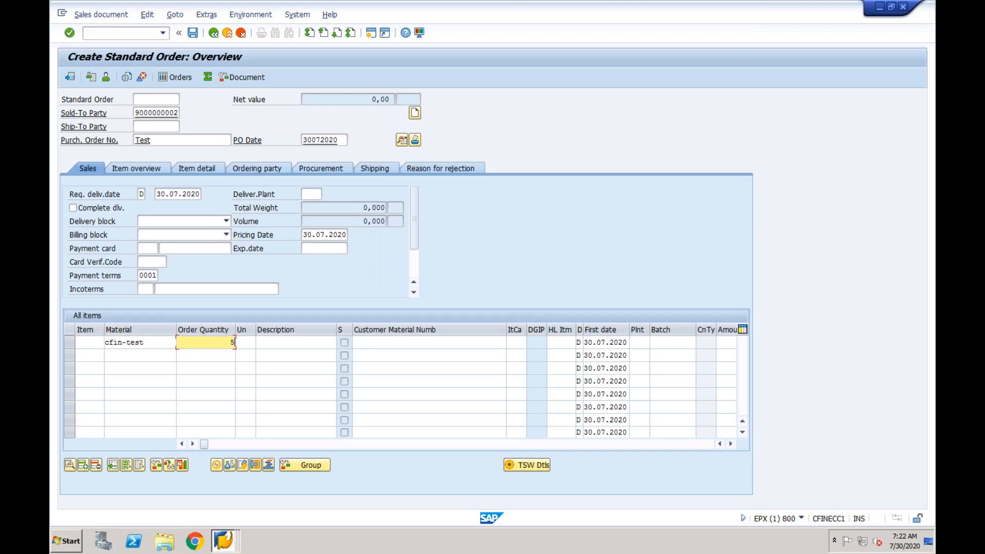
pyautogui.write('5')
pyautogui.press('Tab')
pyautogui.press('Tab')
pyautogui.press('Tab')
pyautogui.press('Tab')
pyautogui.press('Tab')
pyautogui.press('Tab')
pyautogui.press('Tab')
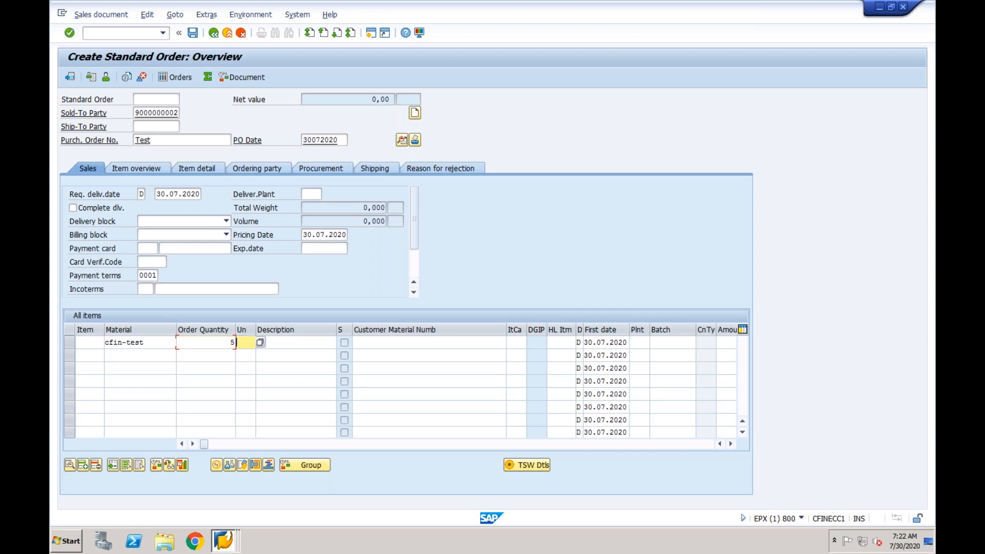
pyautogui.press('Tab')
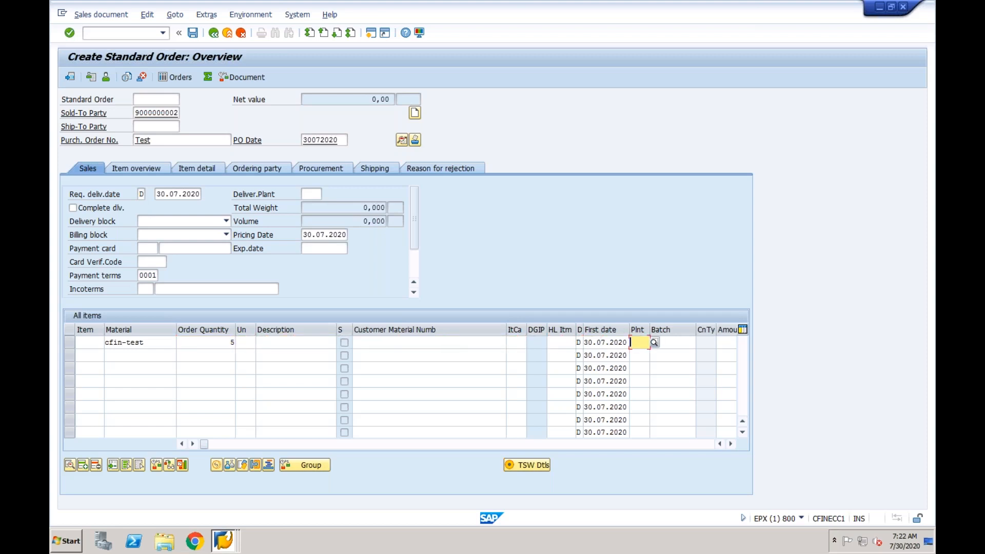
pyautogui.write('ny')
pyautogui.press('Tab')
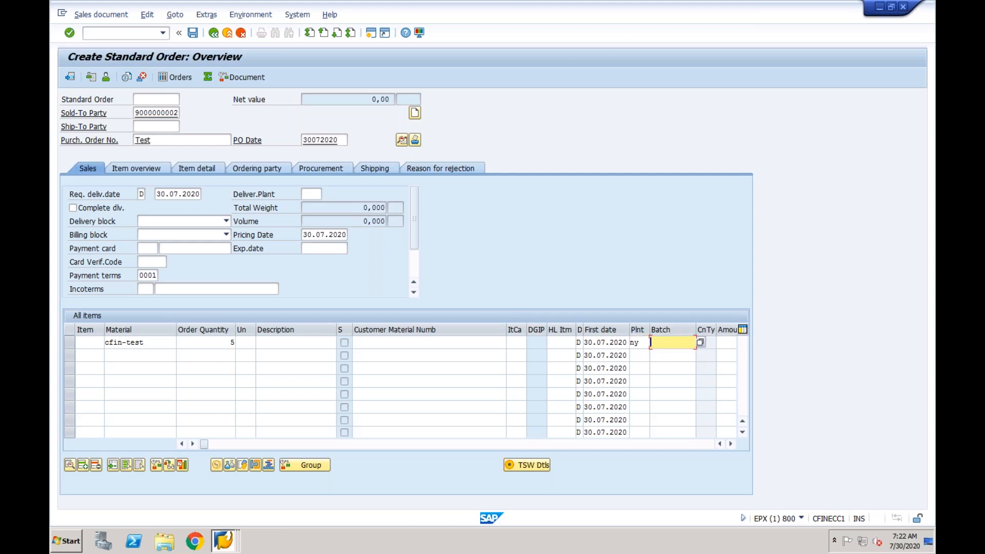
pyautogui.press('Tab')
pyautogui.write('1000')
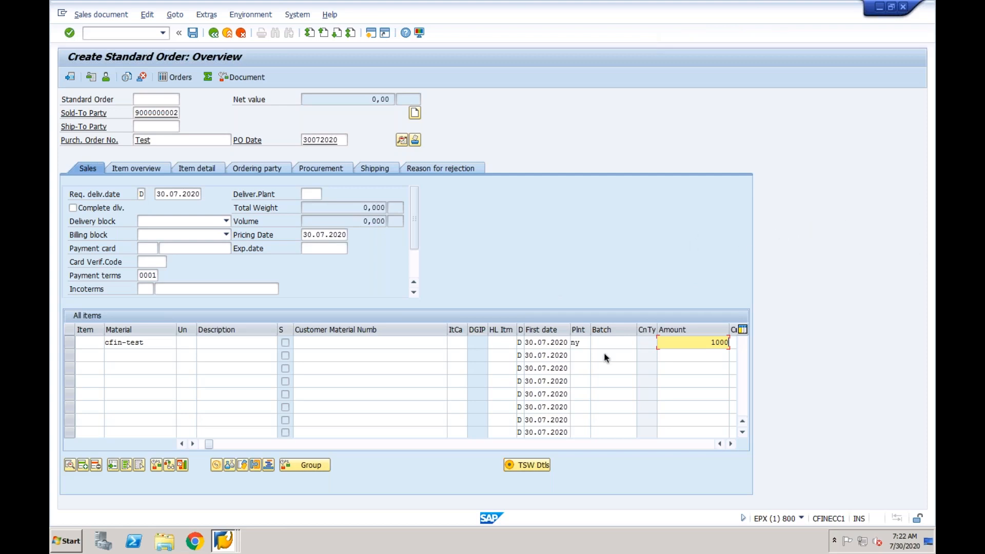
pyautogui.press('Return')
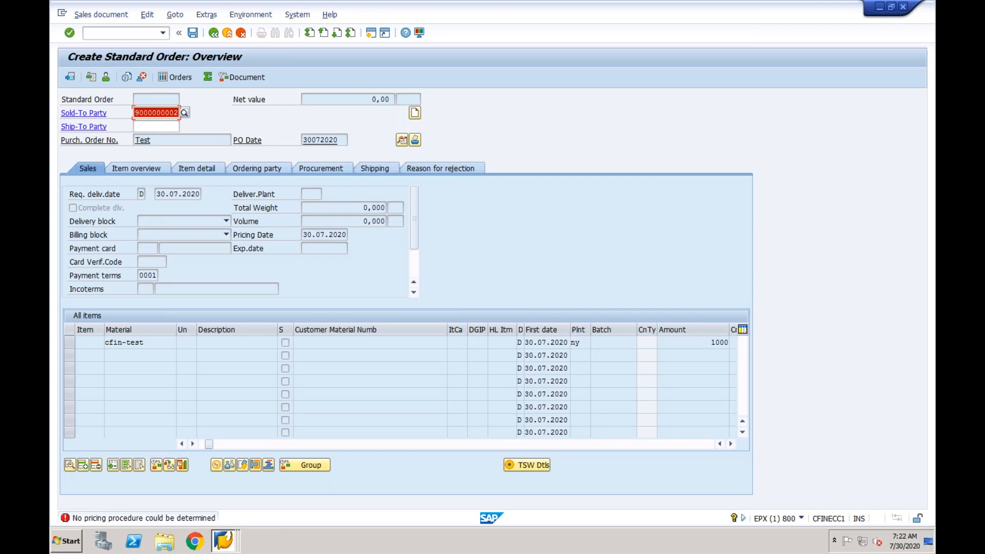
# From the pricing error's long text, go to Pricing procedure > Proc.determination and select the first row
pyautogui.doubleClick(158, 518)
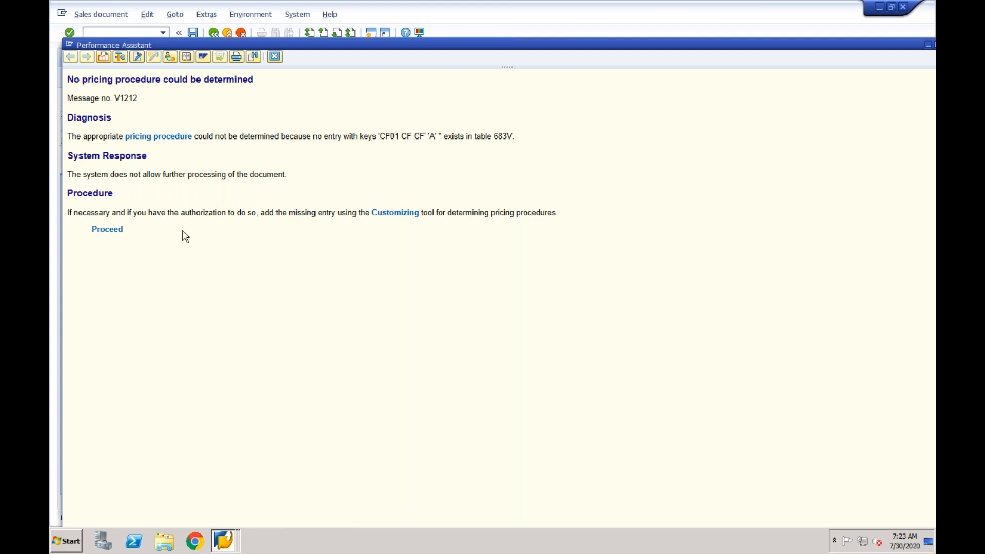
pyautogui.click(116, 234)
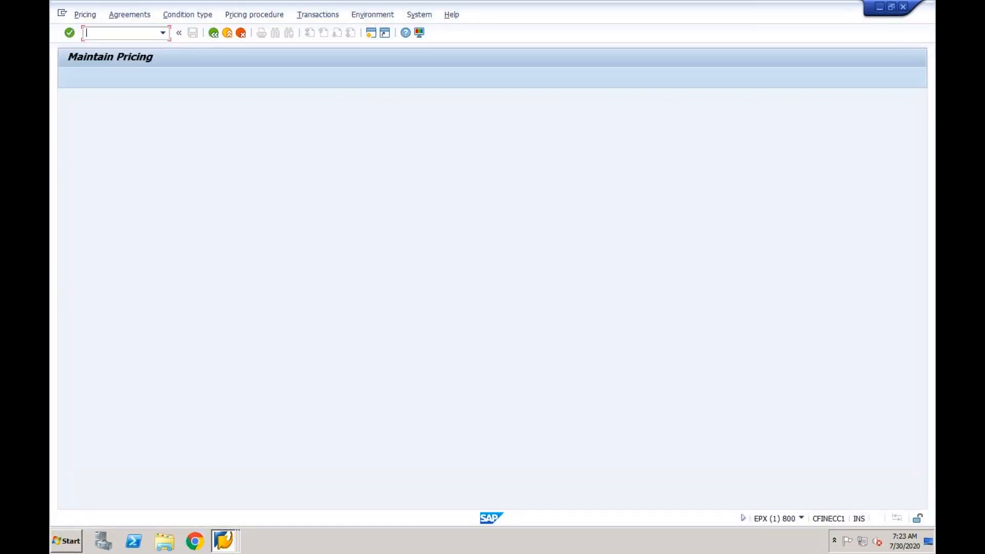
pyautogui.click(253, 17)
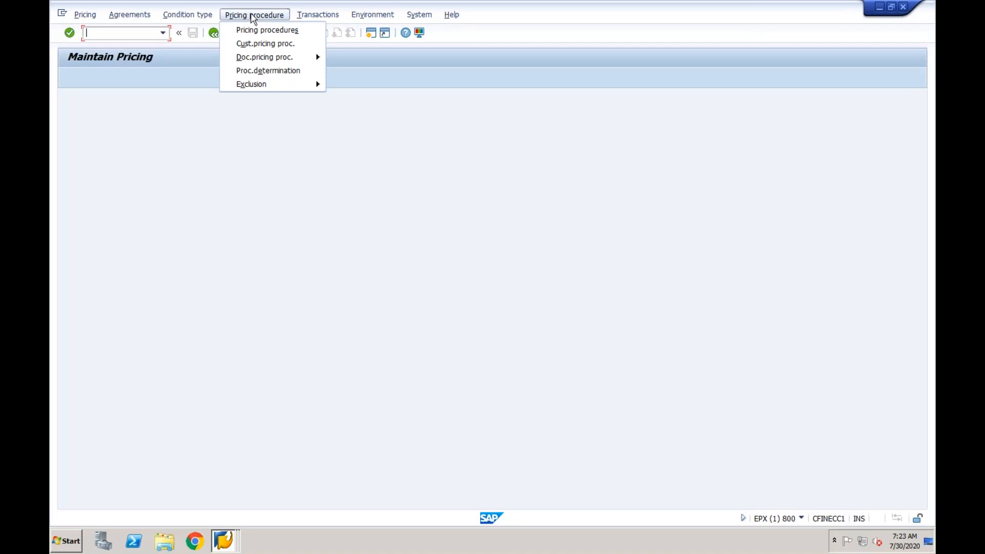
pyautogui.click(275, 71)
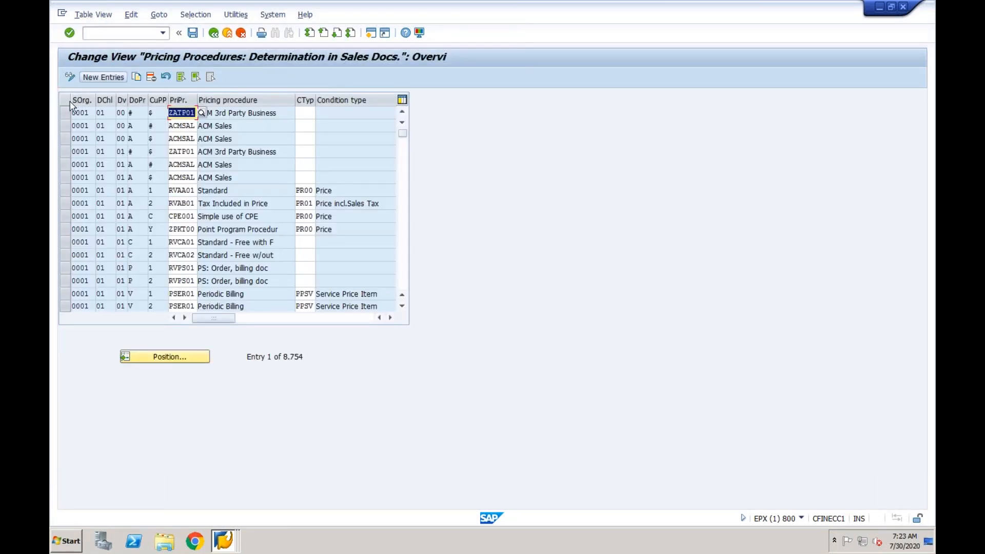
pyautogui.click(65, 115)
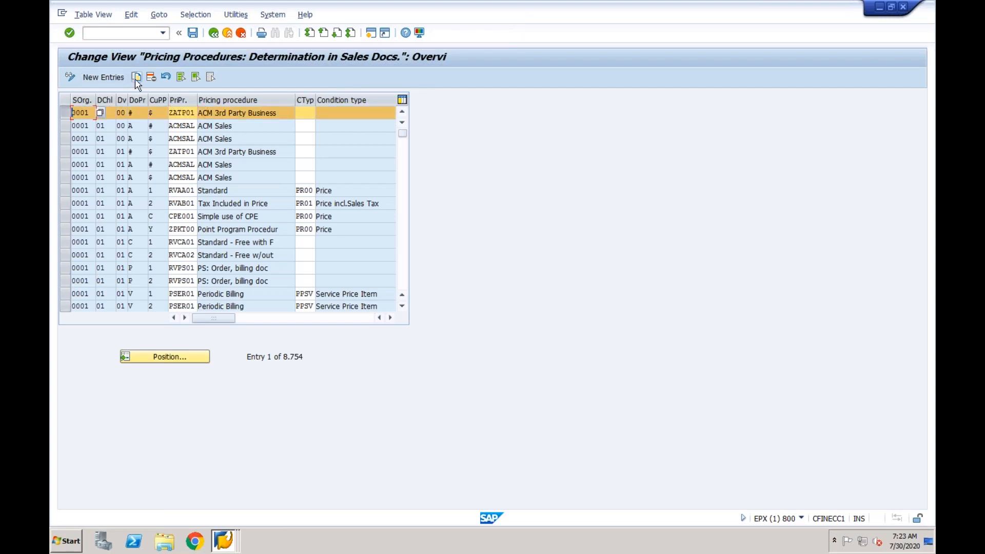
# Start a new determination entry for CF01 CF CF, checking the error explanation in other windows
pyautogui.click(103, 78)
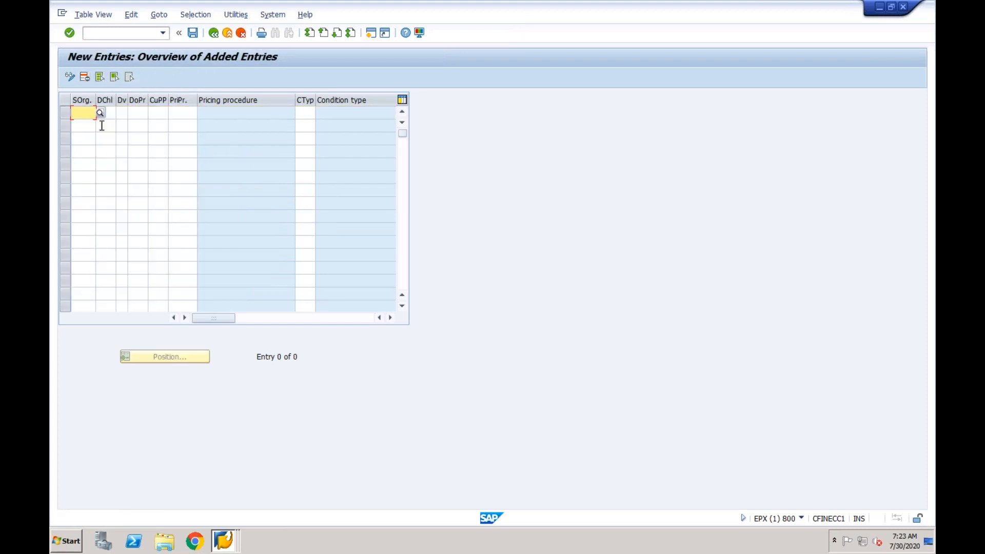
pyautogui.write('CF01 ')
pyautogui.write('CF ')
pyautogui.write('CF')
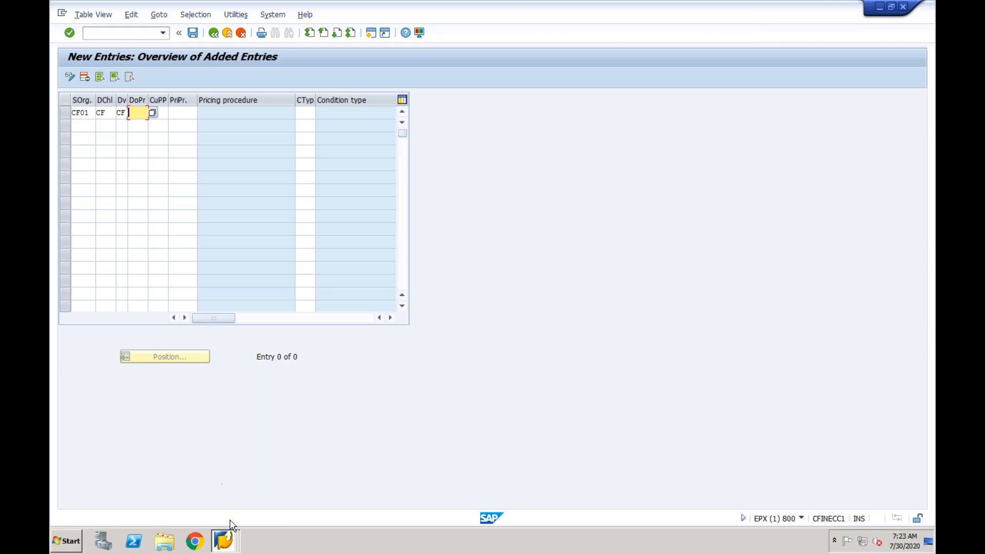
pyautogui.click(225, 541)
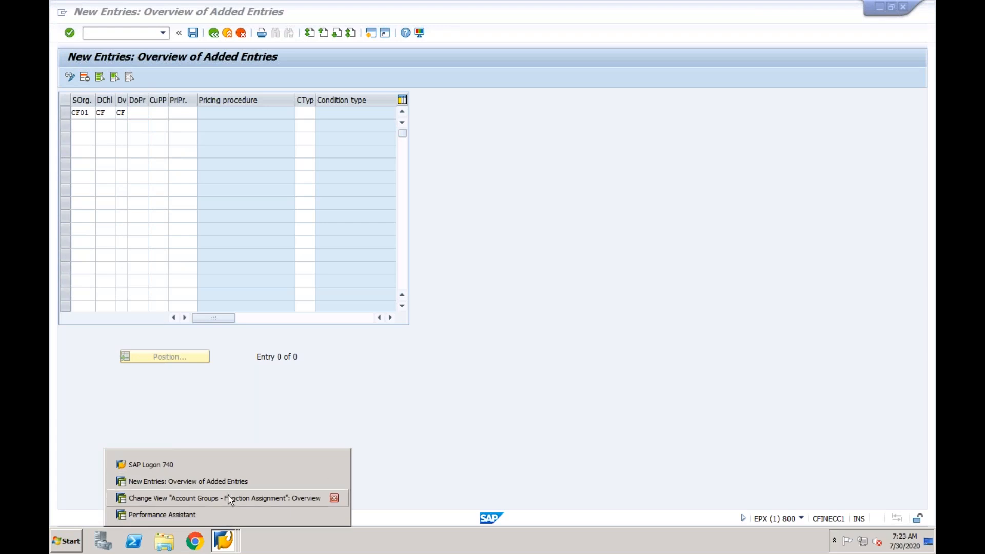
pyautogui.click(228, 515)
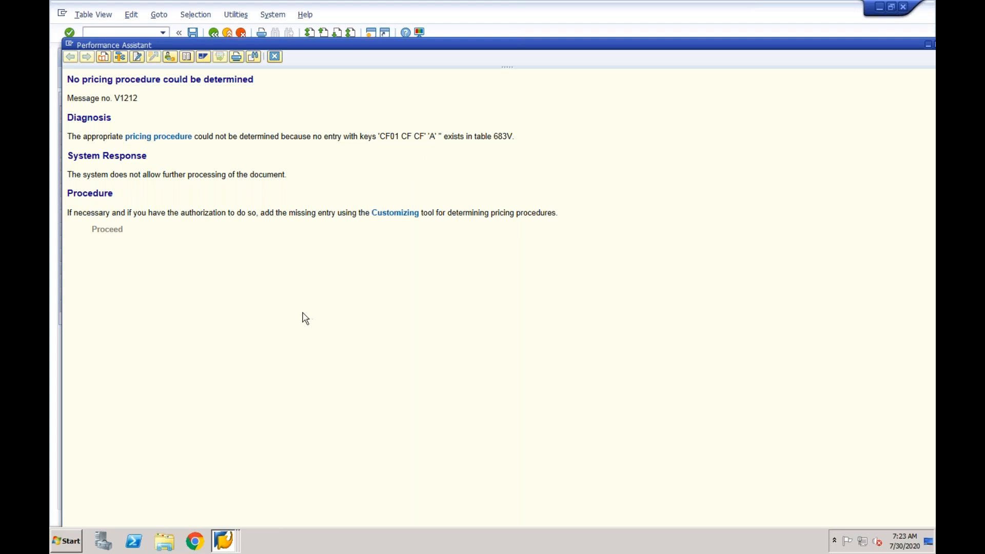
pyautogui.click(224, 541)
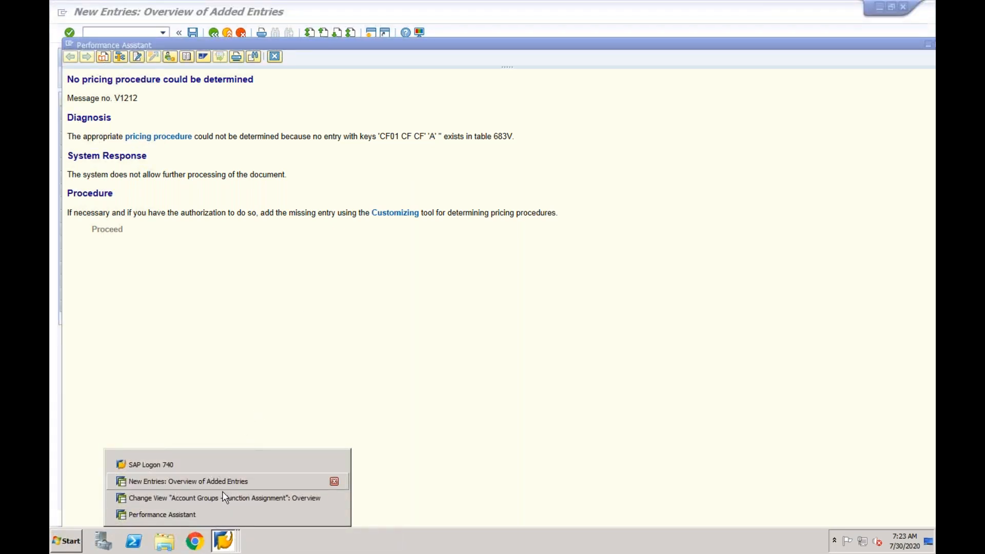
pyautogui.click(220, 496)
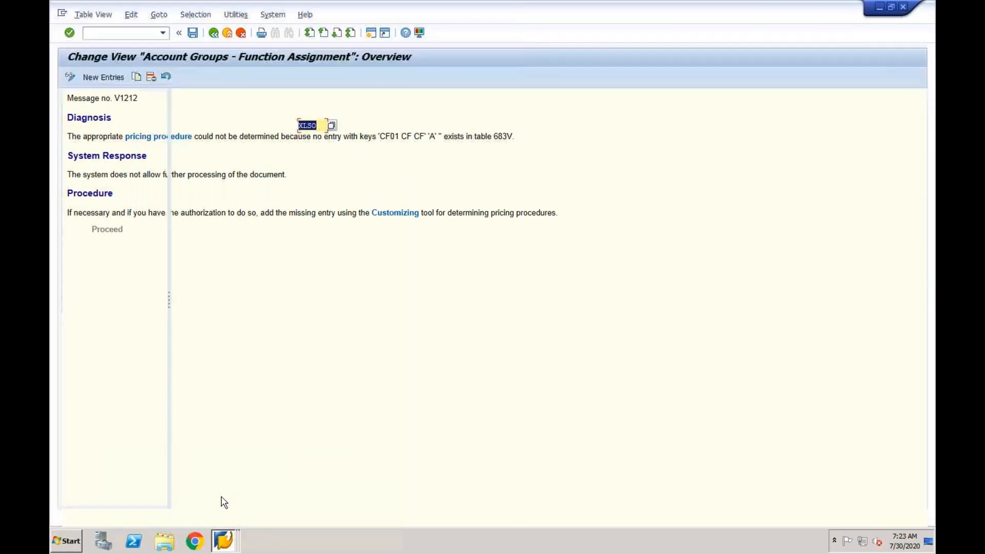
pyautogui.click(223, 539)
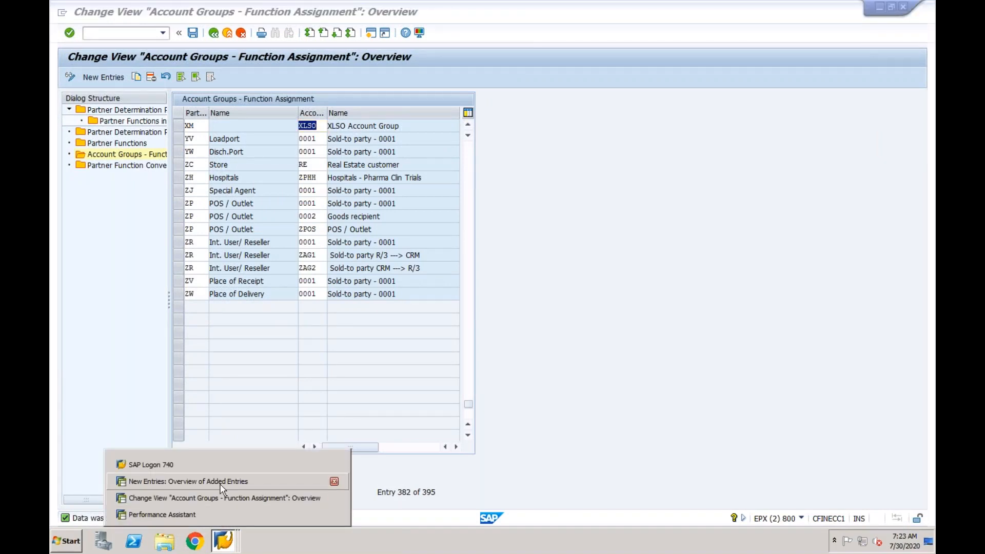
pyautogui.click(221, 480)
# Assign pricing procedure RVAA01 to the new CF01 CF CF entry
pyautogui.write('A')
pyautogui.press('Tab')
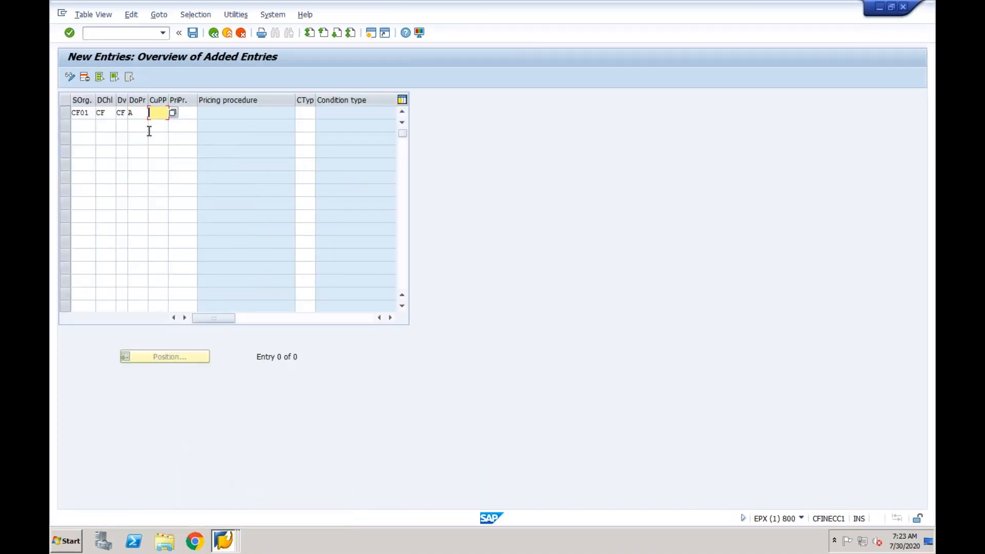
pyautogui.click(140, 114)
pyautogui.press('BackSpace')
pyautogui.press('Tab')
pyautogui.press('Tab')
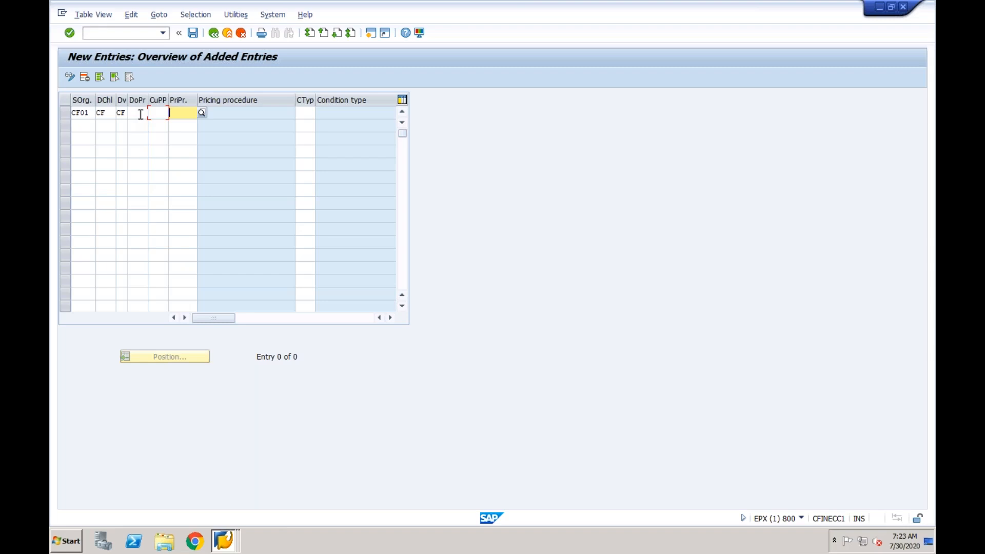
pyautogui.click(182, 110)
pyautogui.write('RV')
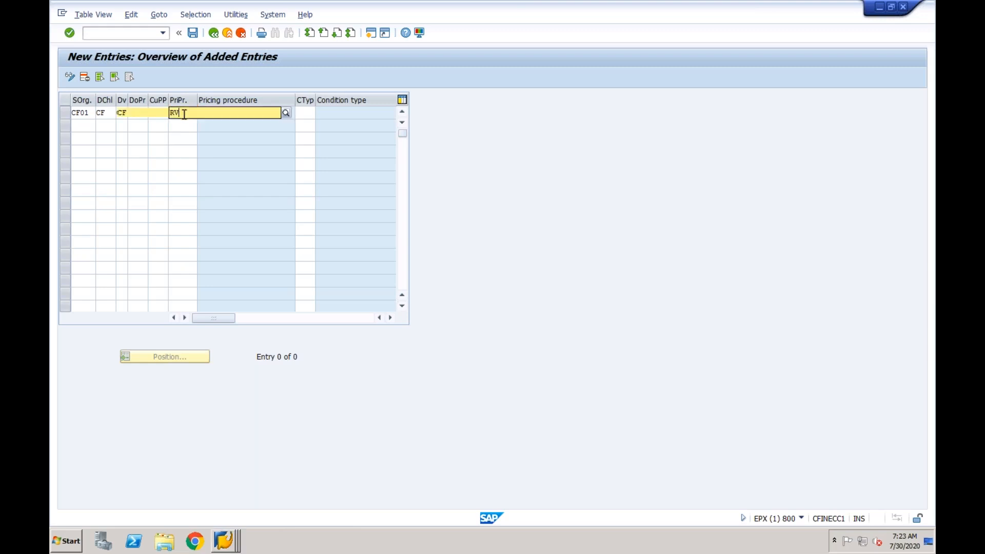
pyautogui.press('BackSpace')
pyautogui.press('BackSpace')
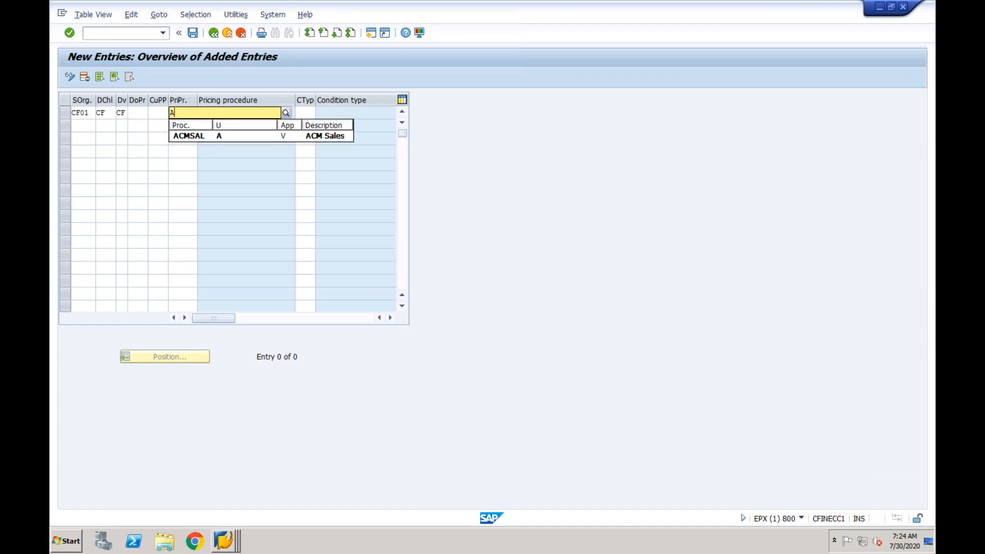
pyautogui.write('RVA')
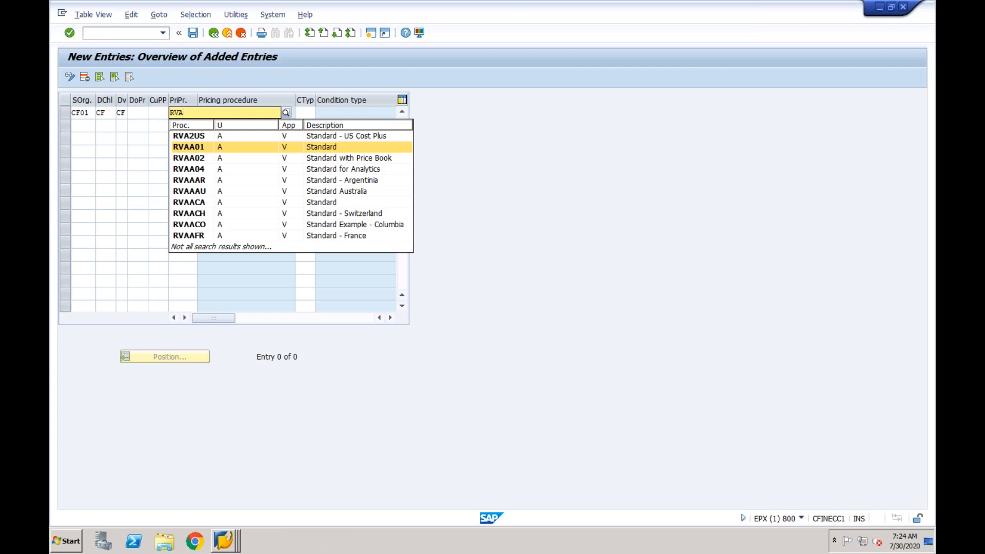
pyautogui.click(188, 149)
pyautogui.press('Return')
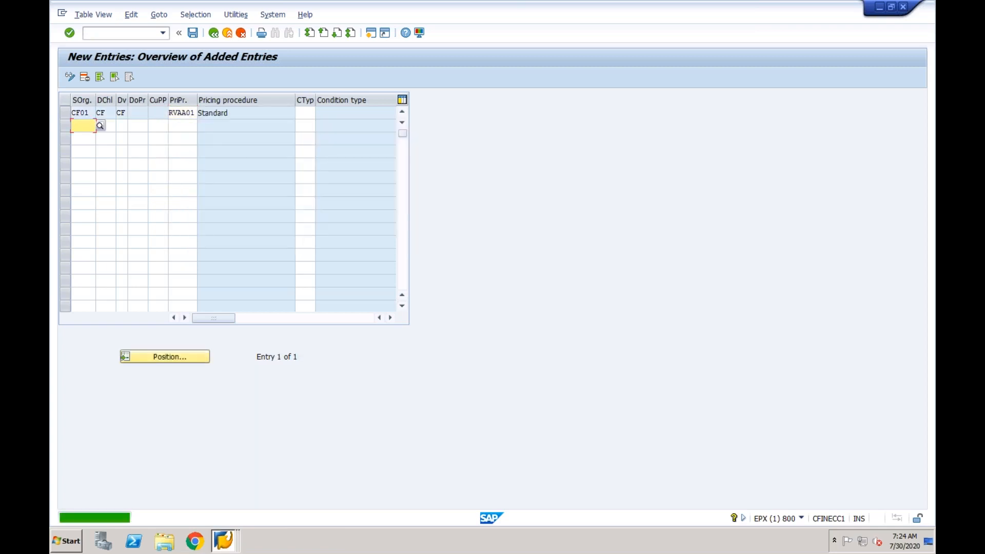
# Add condition type PR00, save under the customizing request, and back out to Maintain Pricing
pyautogui.click(304, 114)
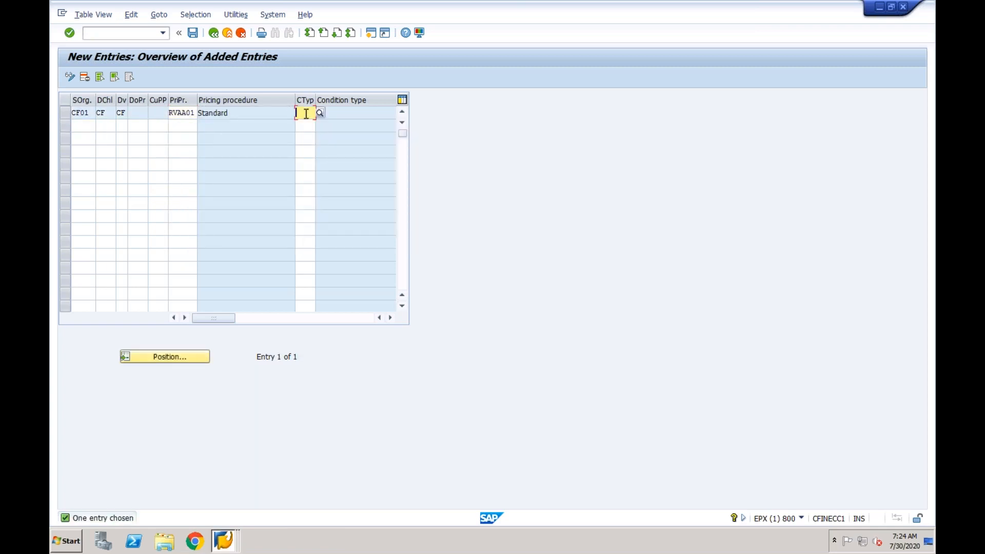
pyautogui.write('PR00')
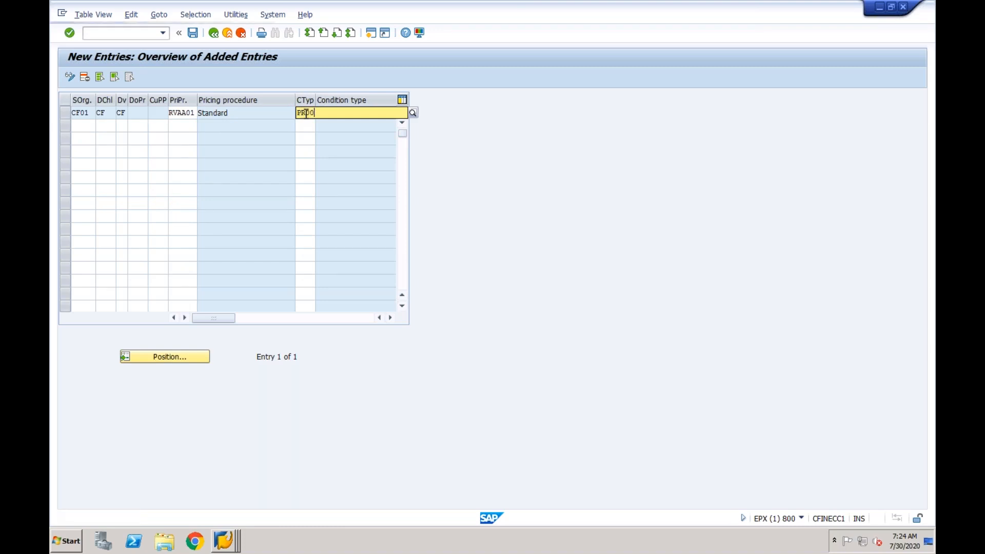
pyautogui.press('Return')
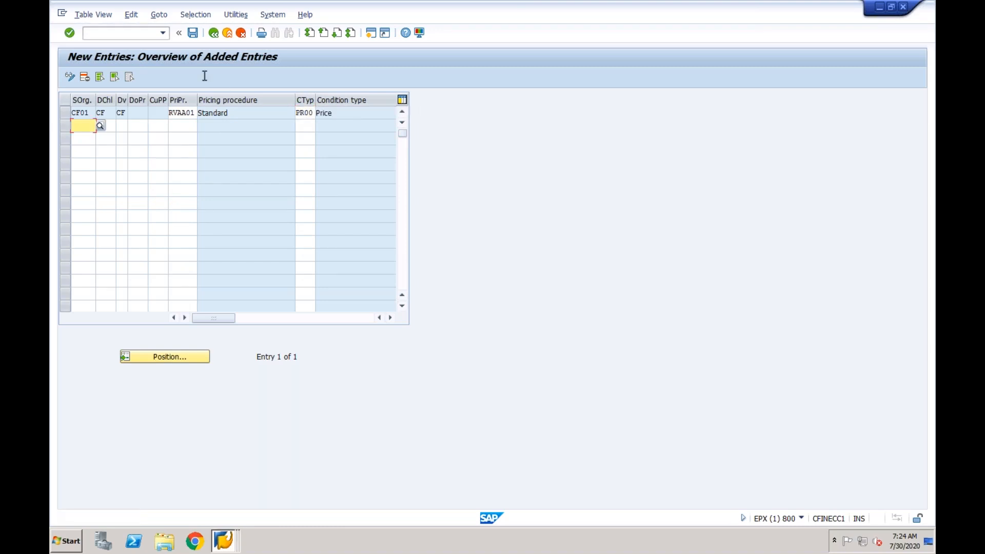
pyautogui.click(193, 33)
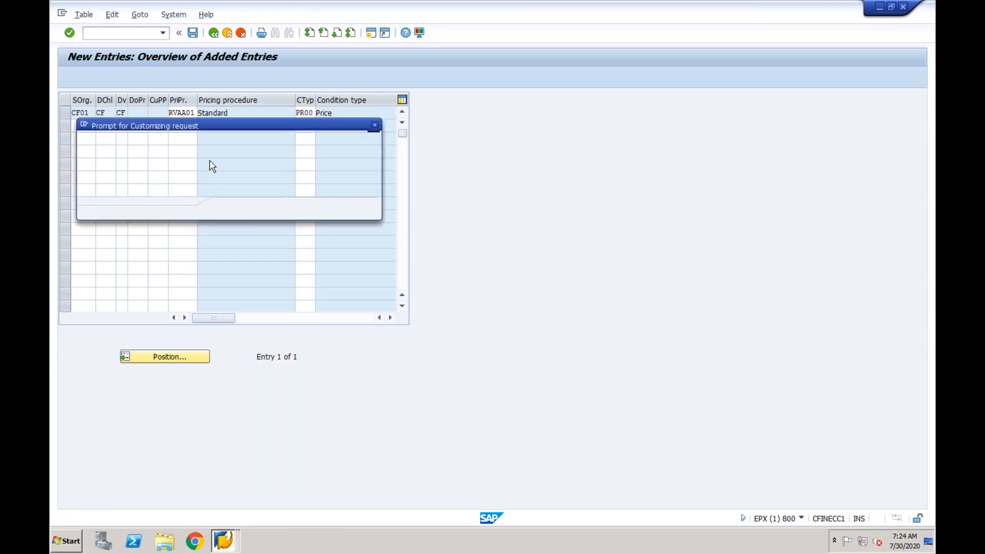
pyautogui.click(231, 209)
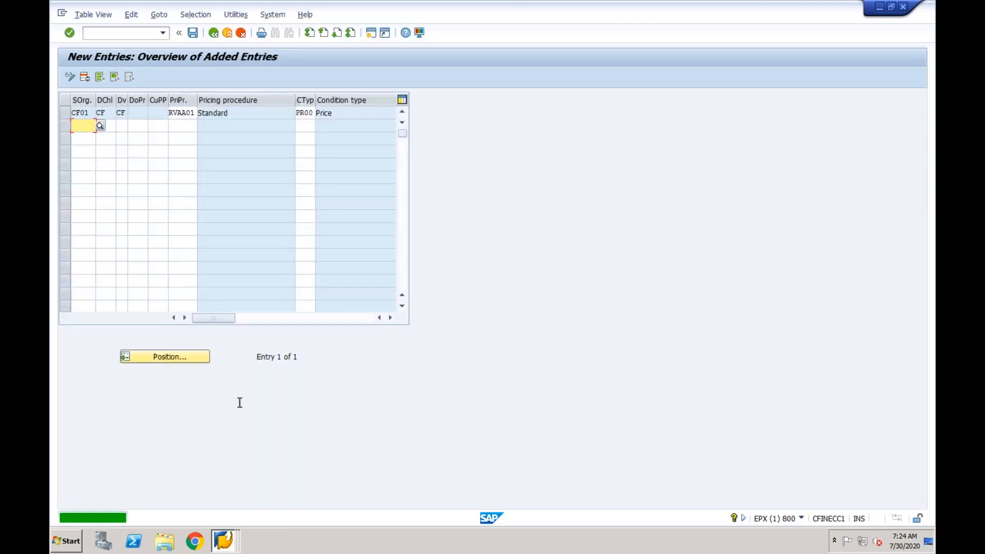
pyautogui.click(214, 33)
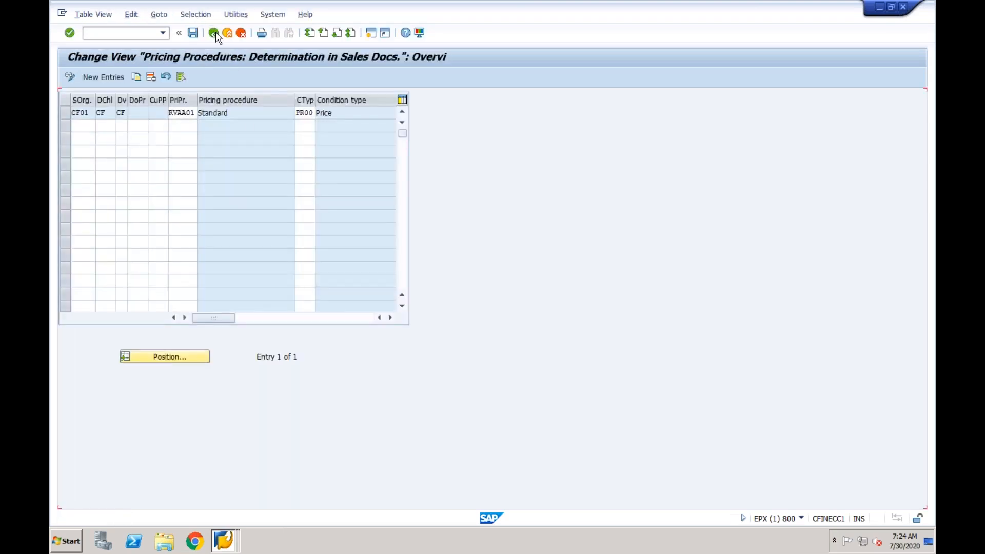
pyautogui.click(214, 33)
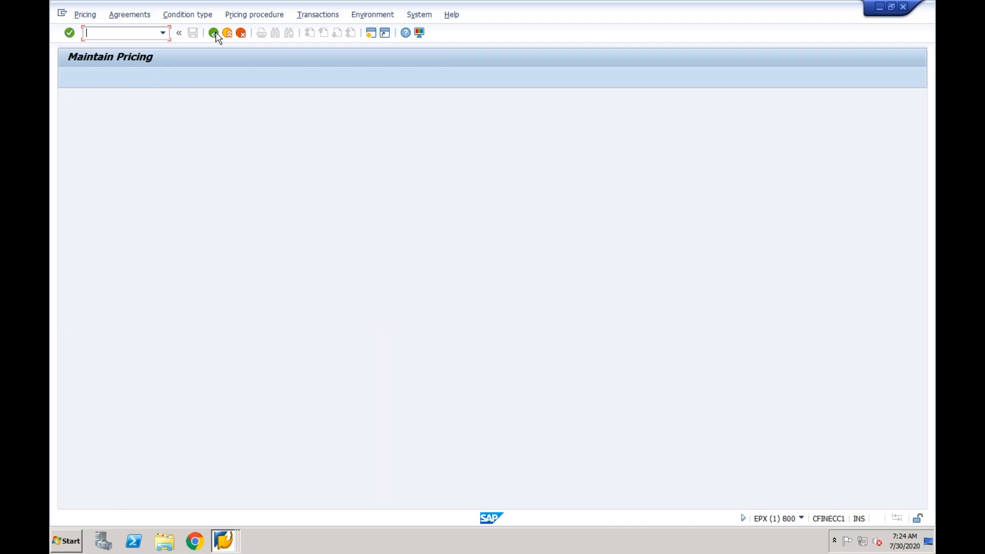
pyautogui.click(214, 33)
# Close the explanation, restart with /nva01 and order type OR, and enter the sold-to customer again
pyautogui.click(275, 57)
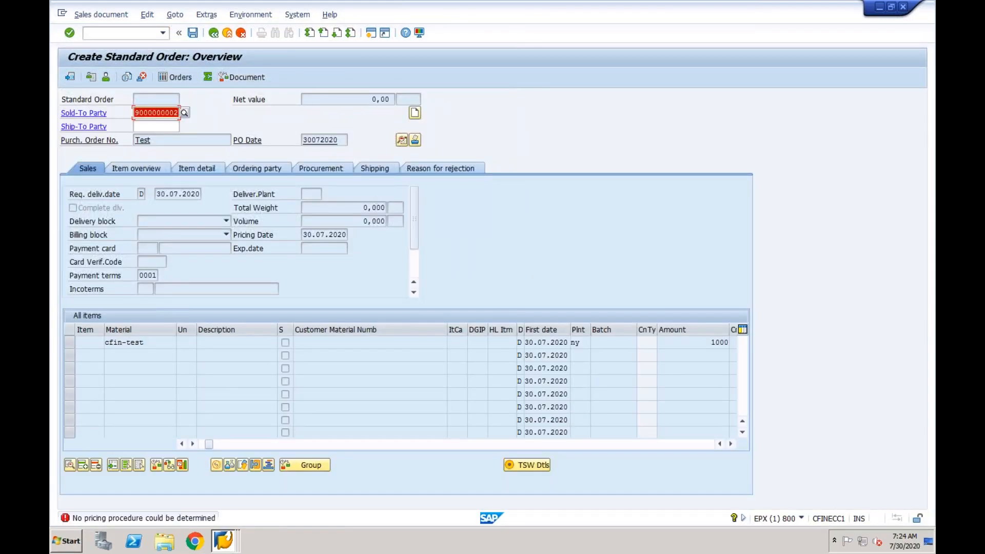
pyautogui.click(117, 32)
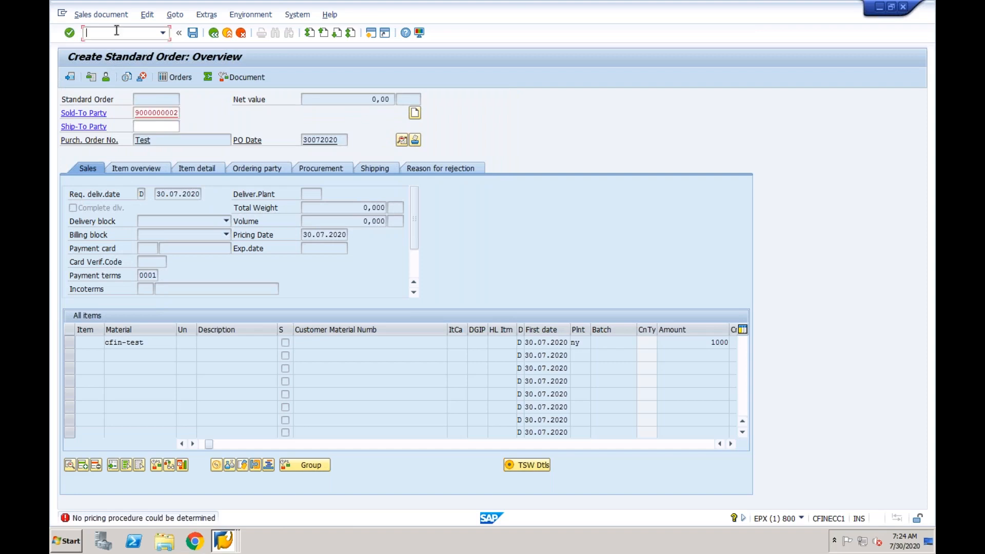
pyautogui.write('/nva01')
pyautogui.press('Return')
pyautogui.press('Return')
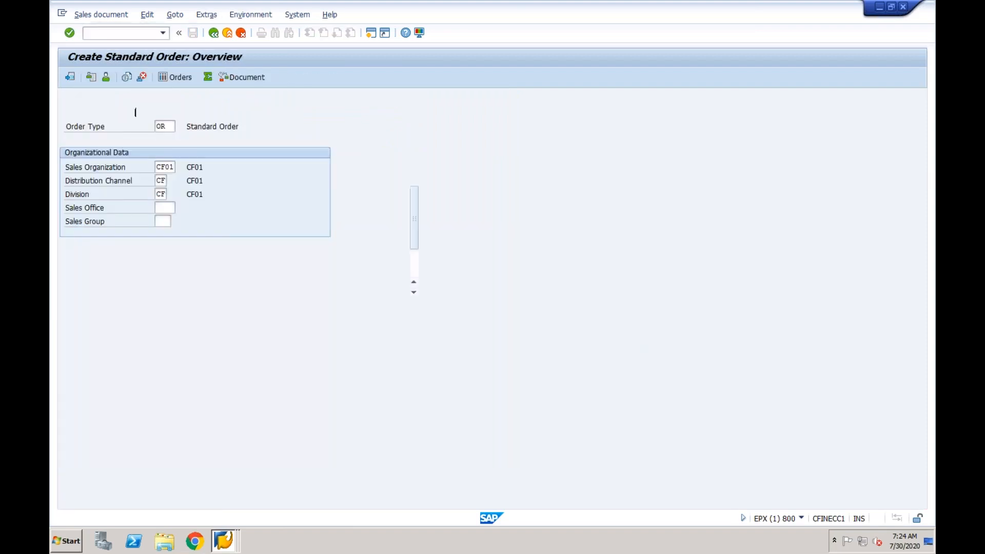
pyautogui.press('Return')
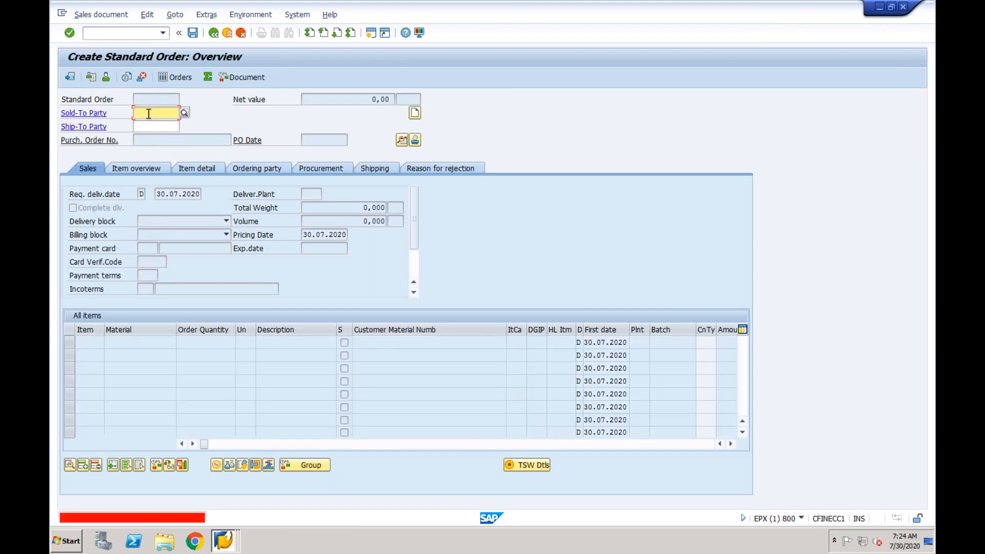
pyautogui.press('BackSpace')
pyautogui.hotkey('ctrl', 'v')
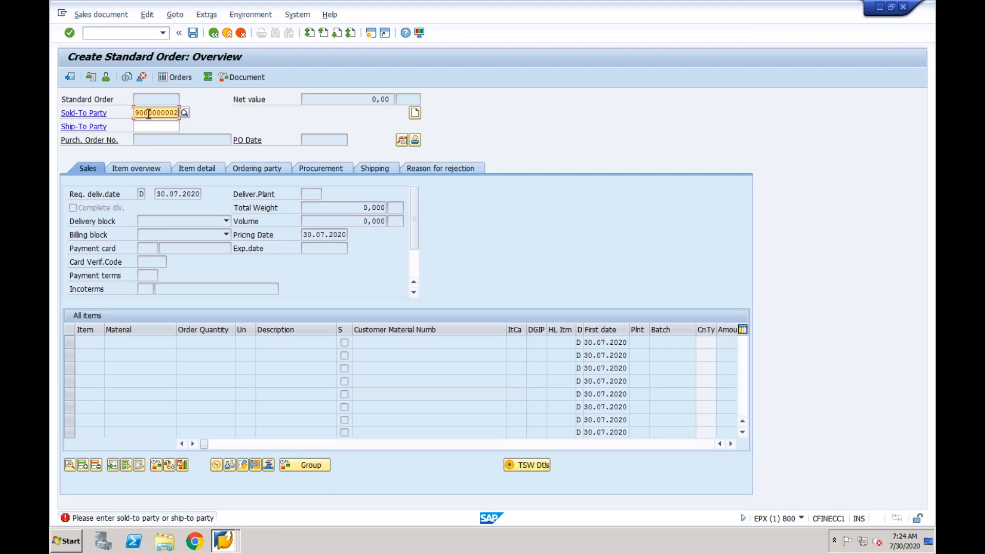
pyautogui.press('Return')
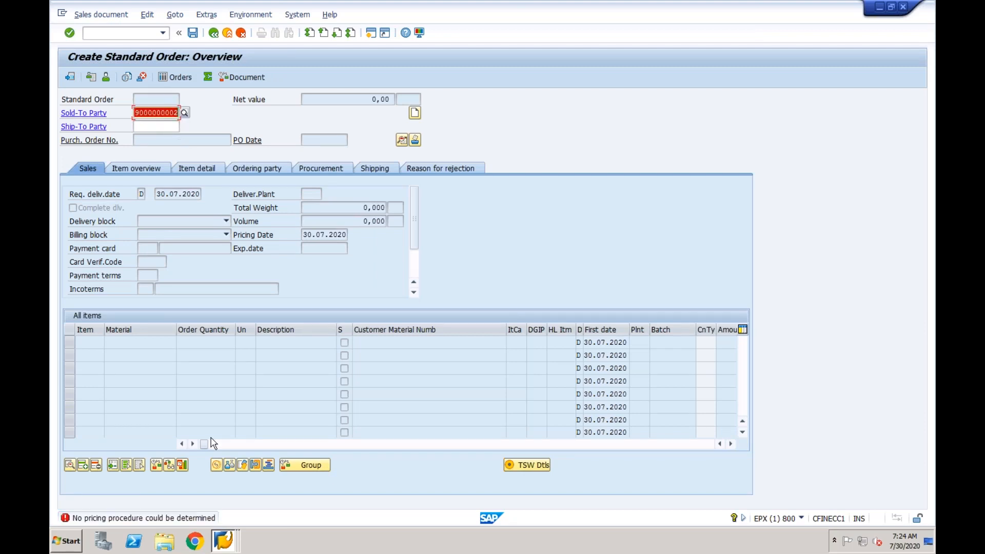
pyautogui.click(168, 519)
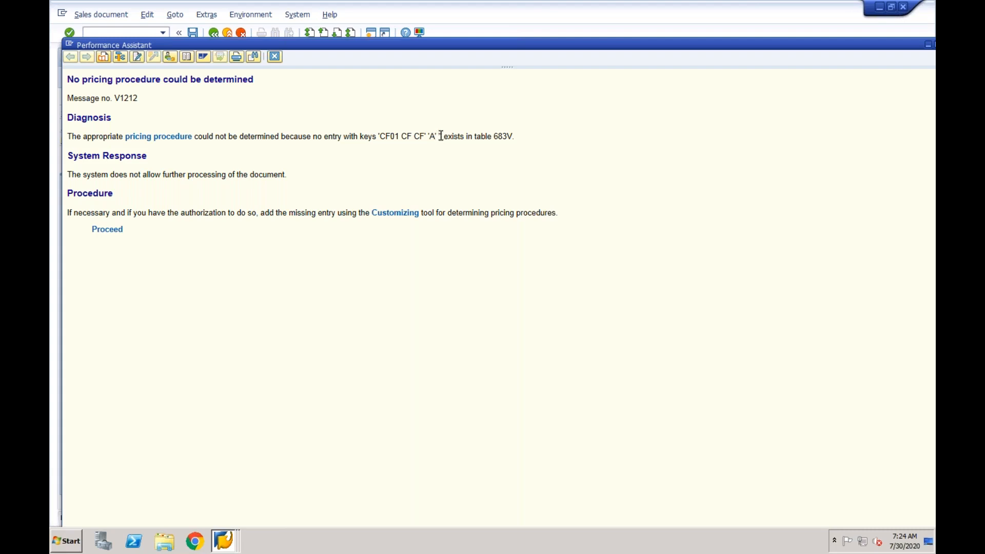
# Open the pricing procedure determination table from the error help and position to CF01
pyautogui.click(112, 231)
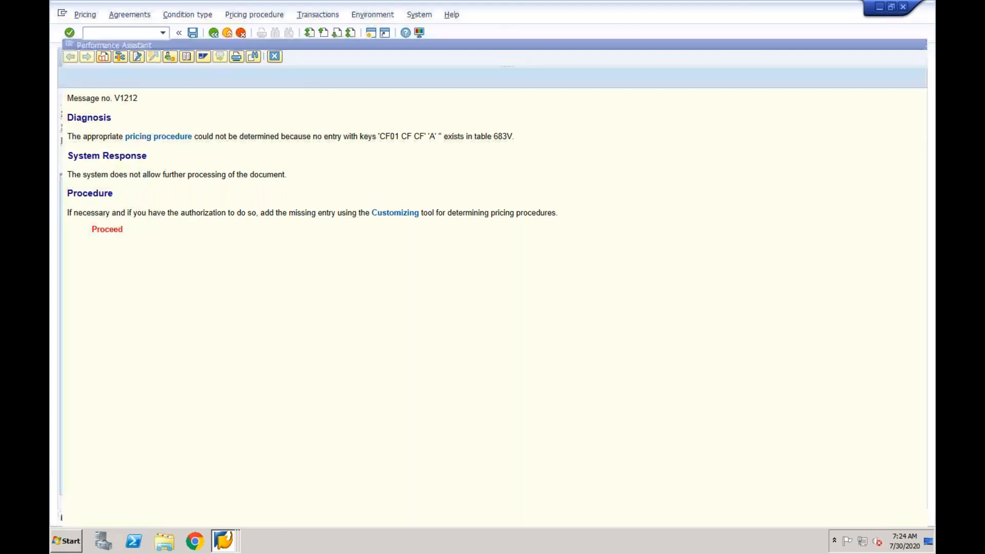
pyautogui.click(240, 15)
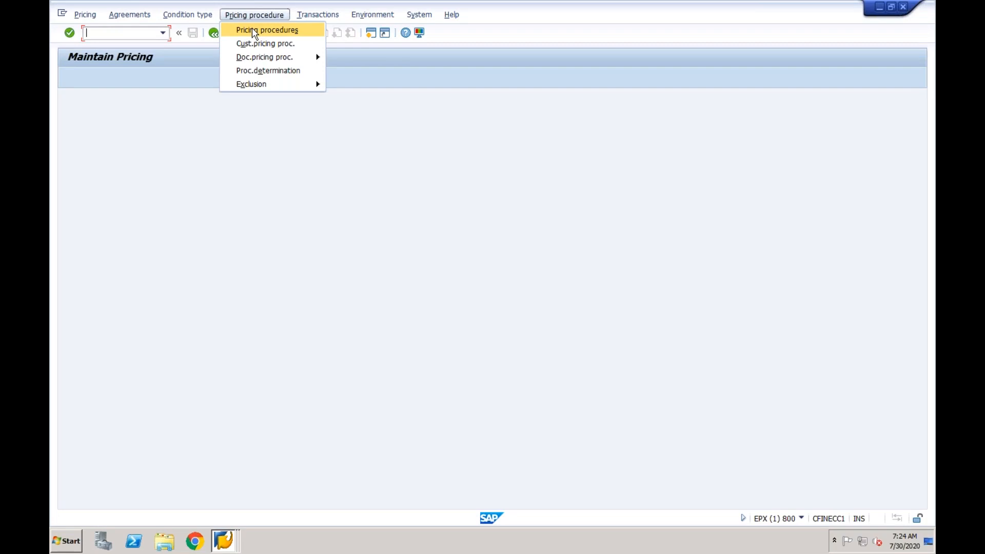
pyautogui.click(261, 70)
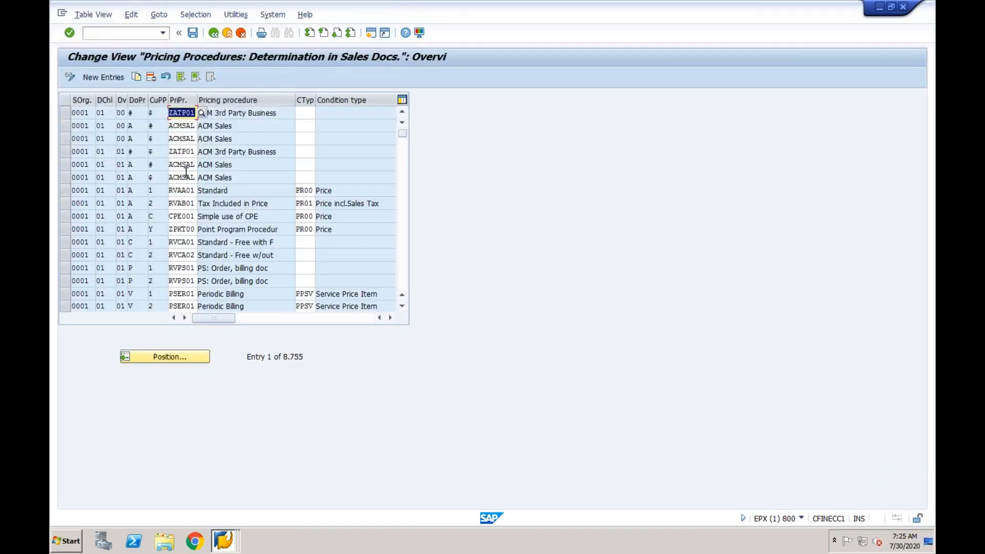
pyautogui.click(154, 356)
pyautogui.write('cf01')
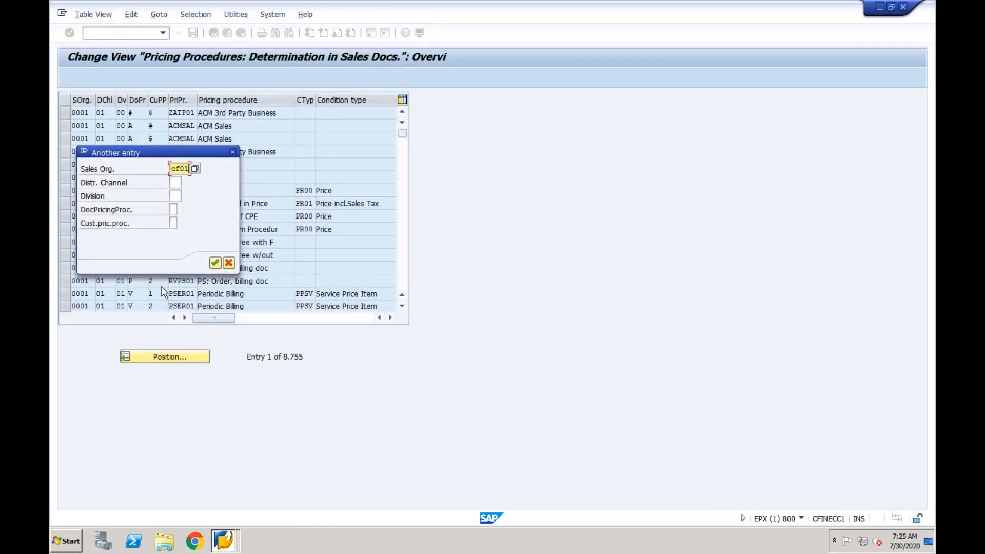
pyautogui.press('Return')
# Copy the CF01/CF/CF RVAA01 row with document pricing procedure A, save it, and go back
pyautogui.click(65, 113)
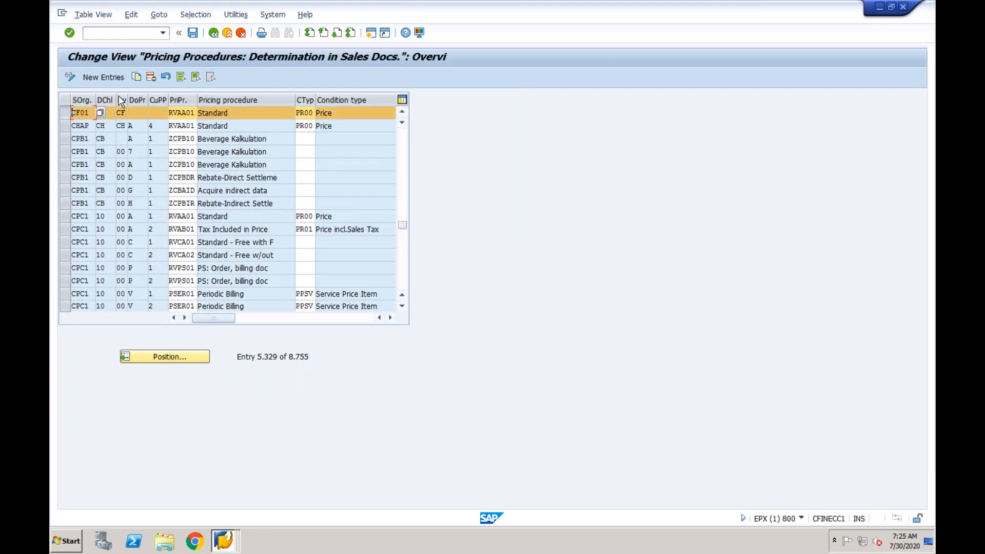
pyautogui.click(137, 78)
pyautogui.click(138, 114)
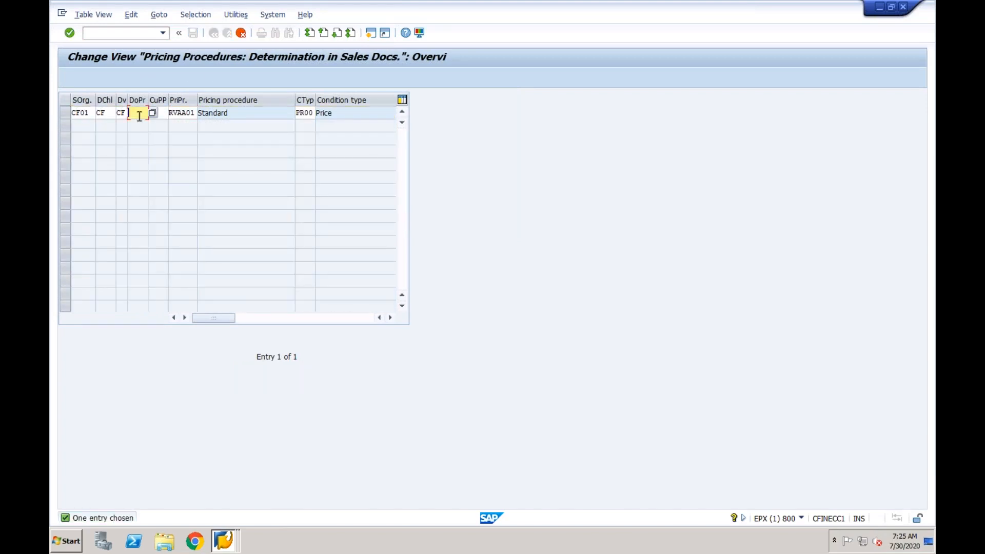
pyautogui.press('Return')
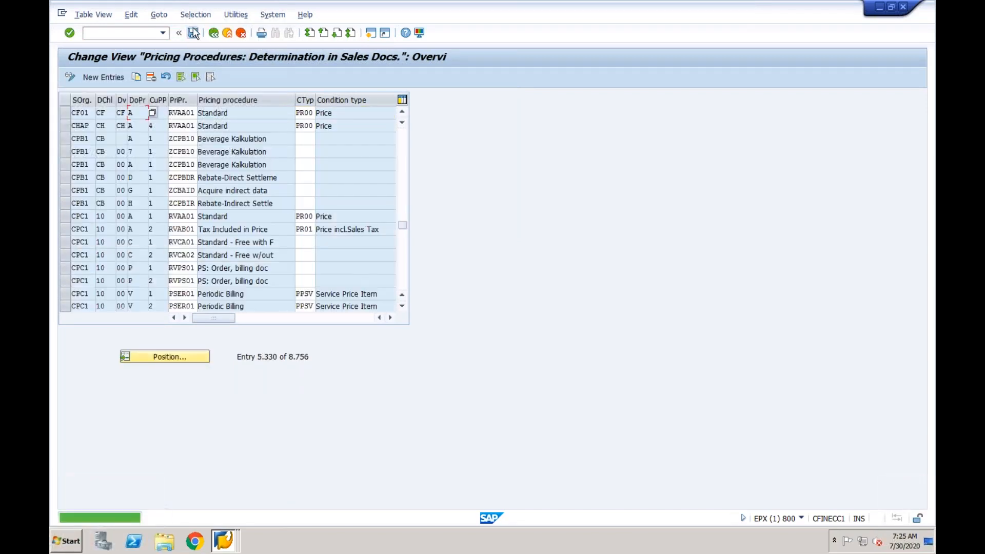
pyautogui.hotkey('ctrl', 's')
pyautogui.click(231, 209)
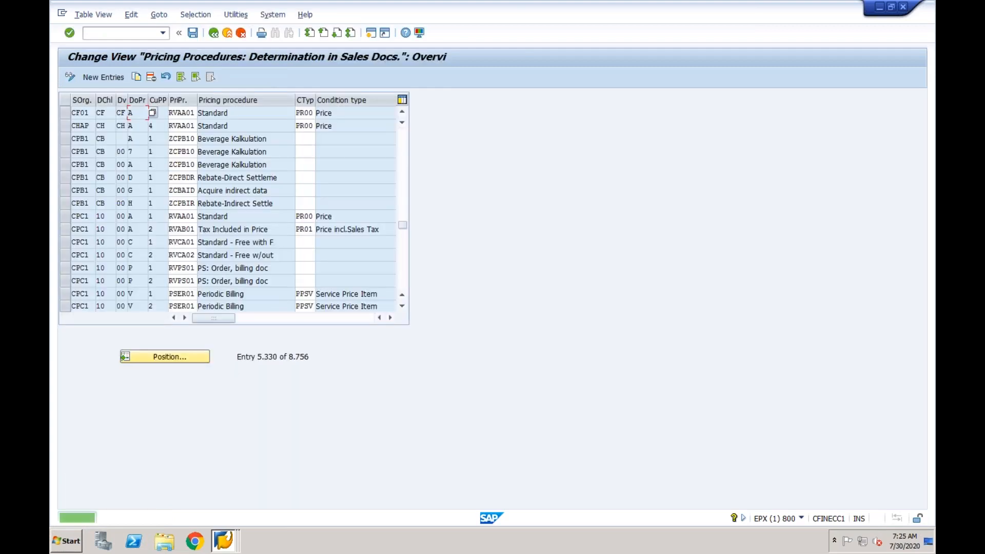
pyautogui.click(213, 33)
pyautogui.click(213, 33)
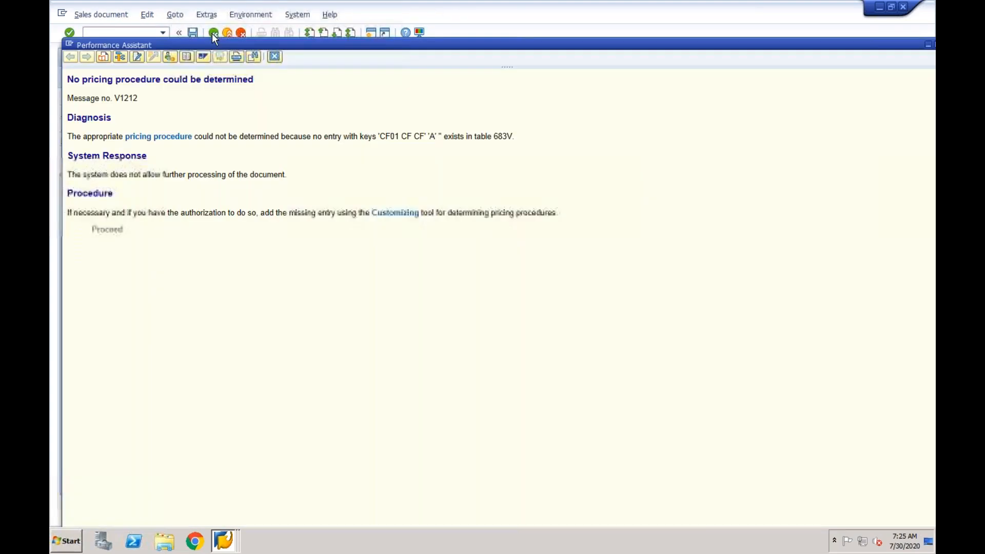
# Recheck the sold-to party and step through the payment terms and Incoterms fields
pyautogui.press('Return')
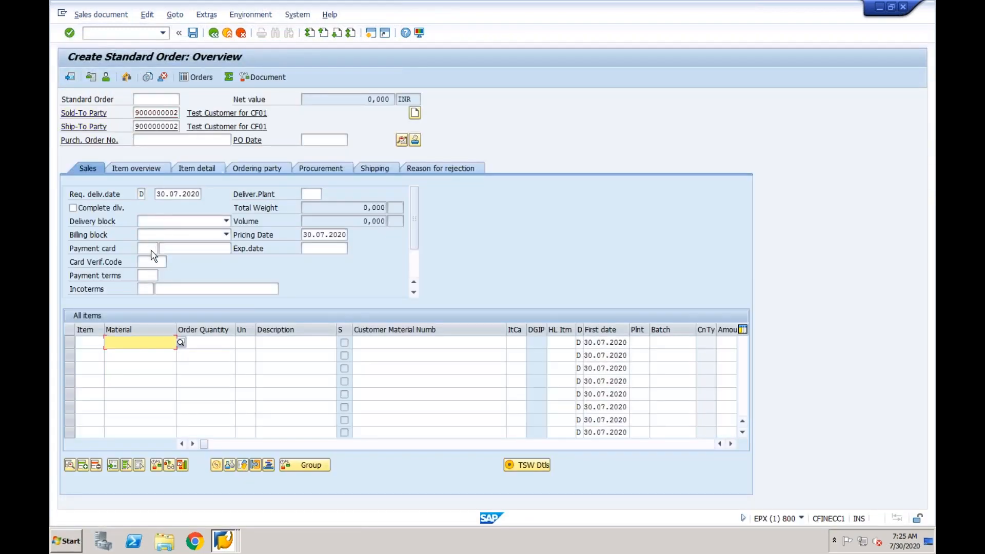
pyautogui.click(147, 270)
pyautogui.press('Tab')
pyautogui.click(149, 277)
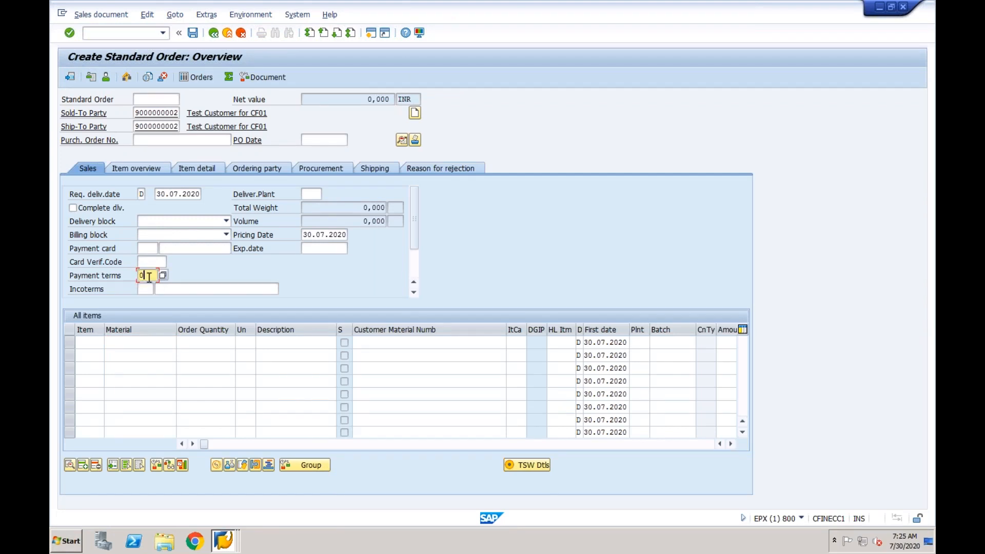
pyautogui.press('Tab')
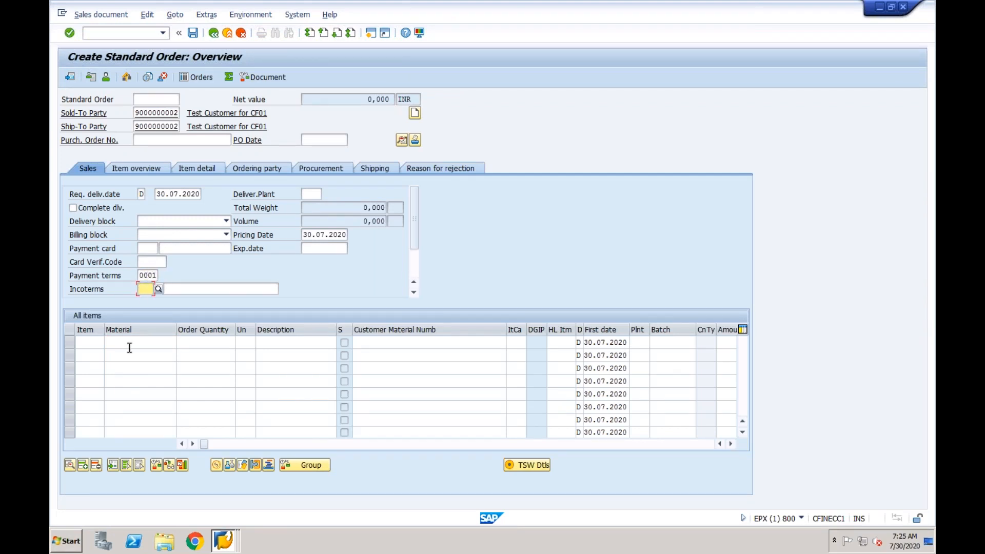
# Add item CF01-TEST with quantity 5, plant NY and price 1.000, then save the order
pyautogui.click(129, 347)
pyautogui.write('cfin')
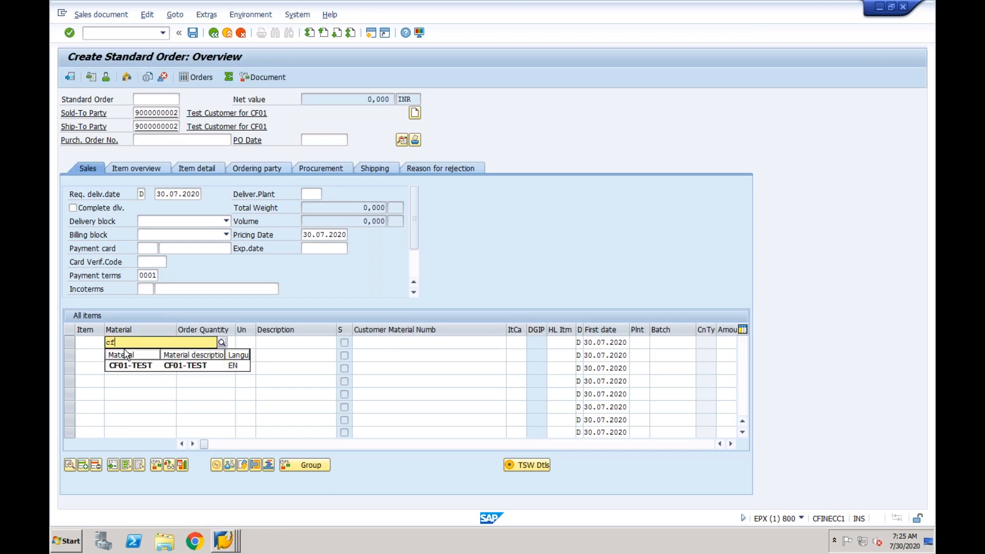
pyautogui.click(128, 365)
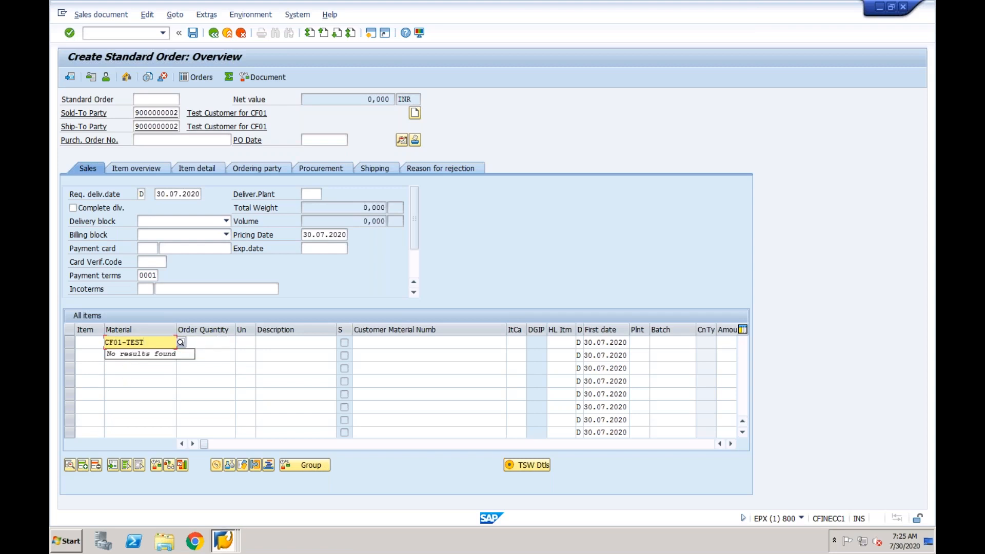
pyautogui.click(212, 342)
pyautogui.write('5')
pyautogui.press('Tab')
pyautogui.press('Tab')
pyautogui.press('Tab')
pyautogui.press('Tab')
pyautogui.press('Tab')
pyautogui.press('Tab')
pyautogui.press('Tab')
pyautogui.press('Tab')
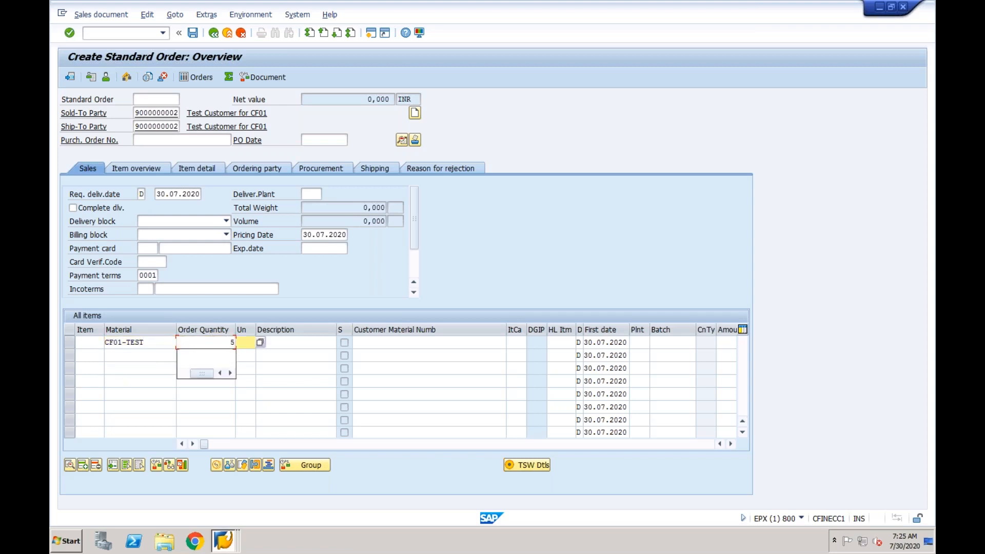
pyautogui.press('Tab')
pyautogui.write('ny')
pyautogui.press('Tab')
pyautogui.press('Tab')
pyautogui.press('Tab')
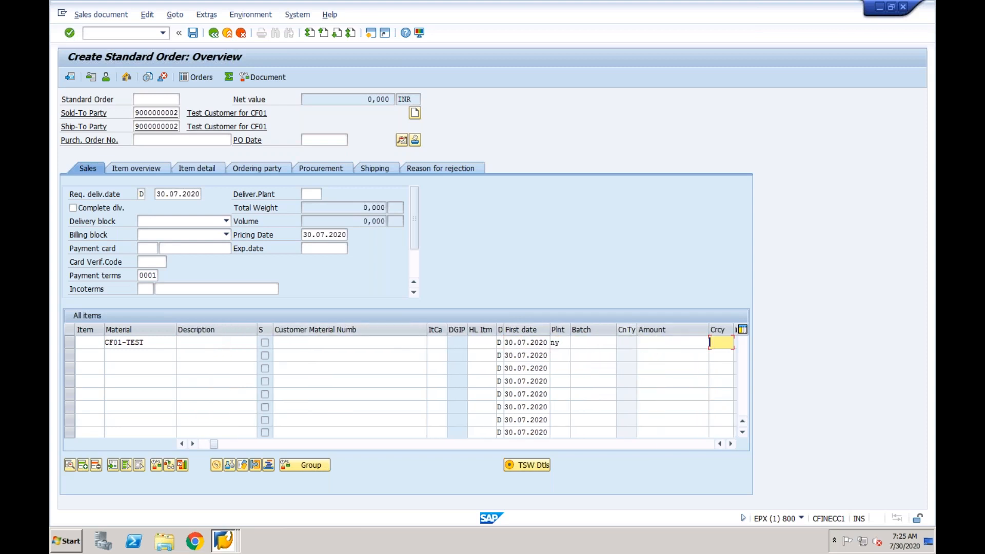
pyautogui.click(644, 342)
pyautogui.write('1.')
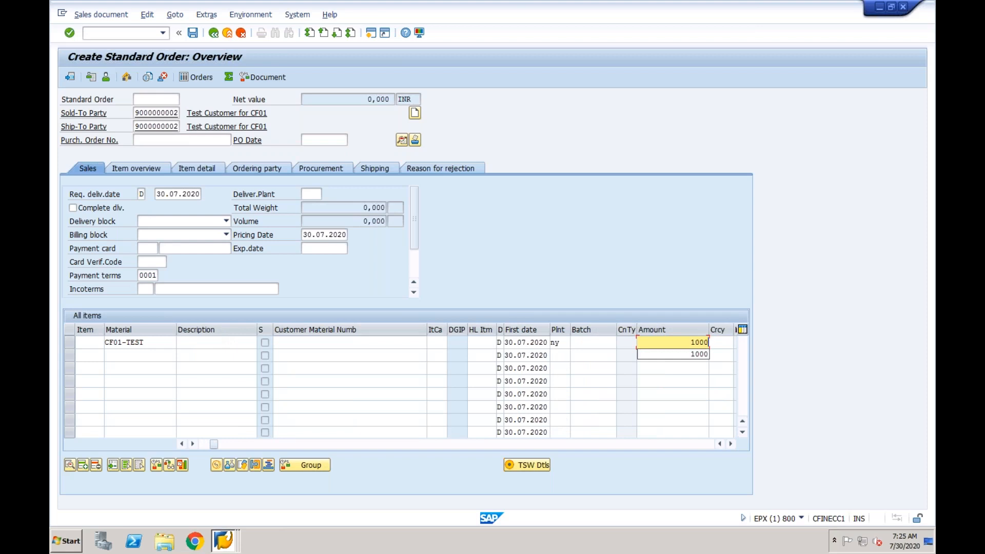
pyautogui.write('000')
pyautogui.press('Return')
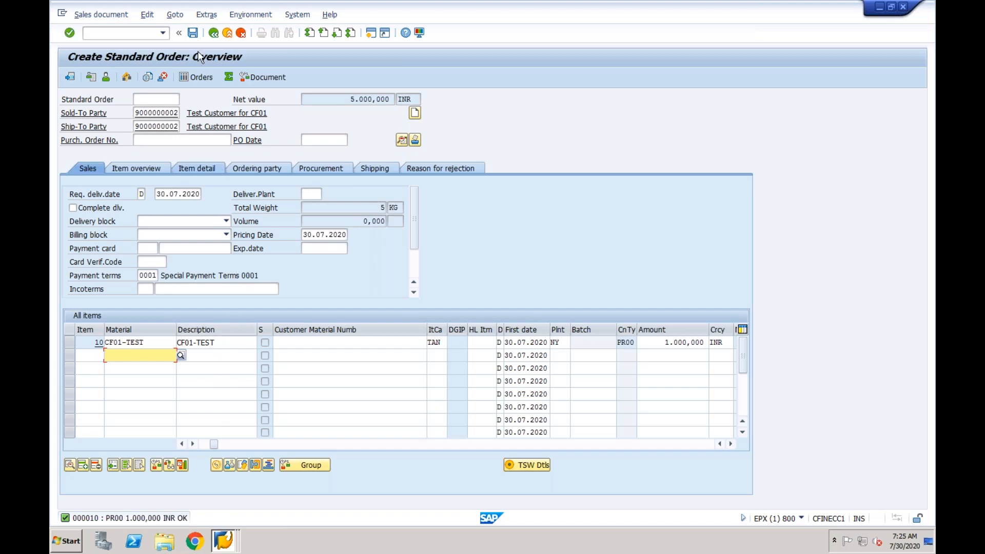
pyautogui.click(192, 32)
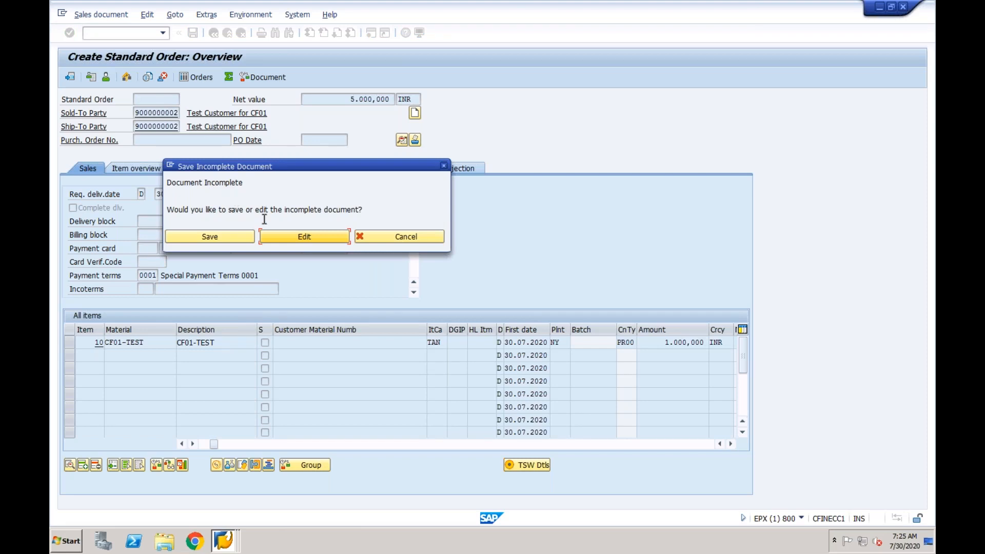
# Set the missing Incoterms to CFR with part 2 'test', then open item 10's missing shipping point
pyautogui.click(294, 238)
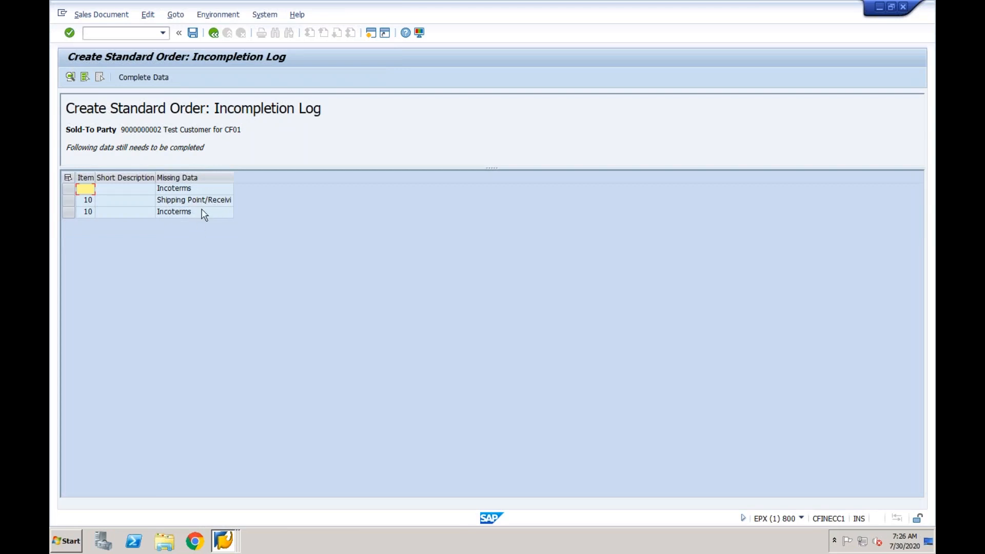
pyautogui.doubleClick(191, 190)
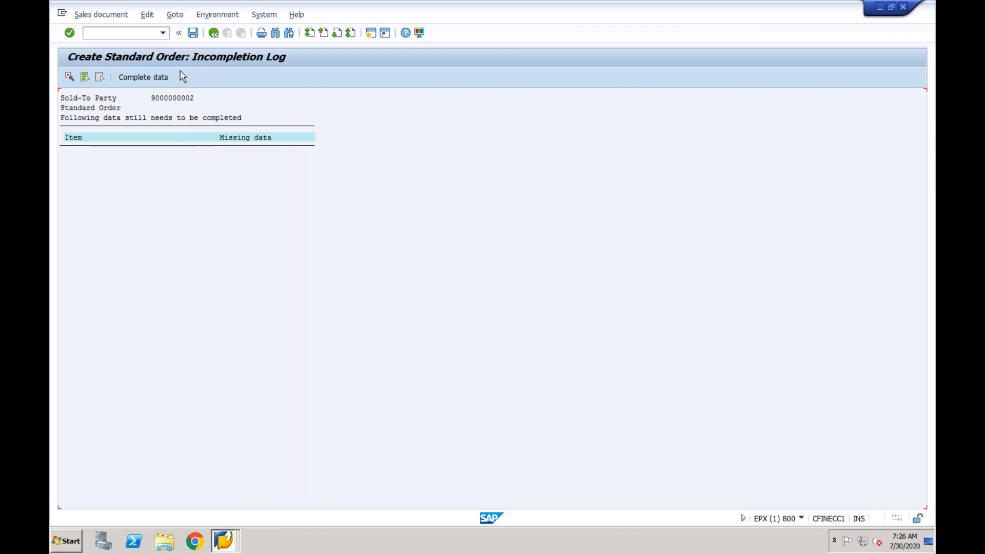
pyautogui.click(154, 78)
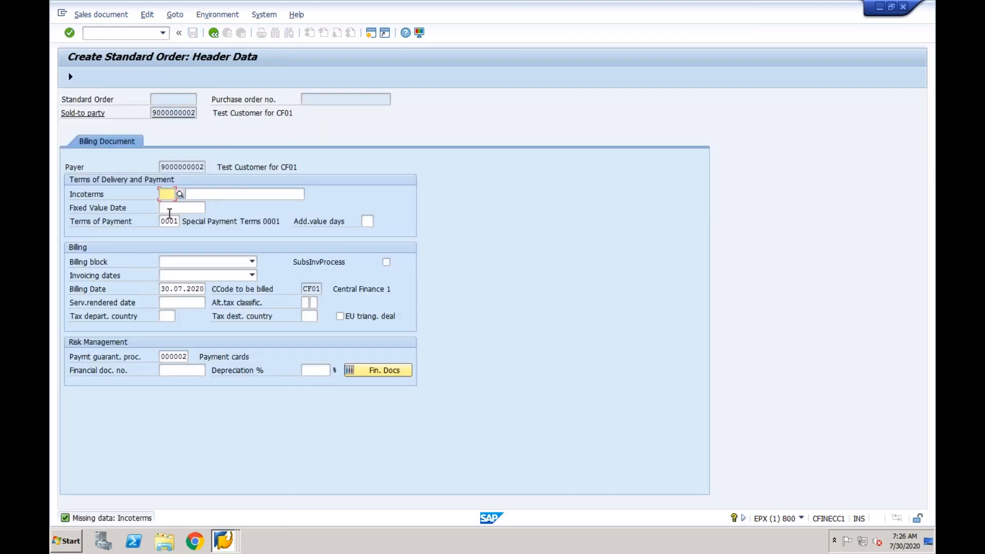
pyautogui.click(180, 194)
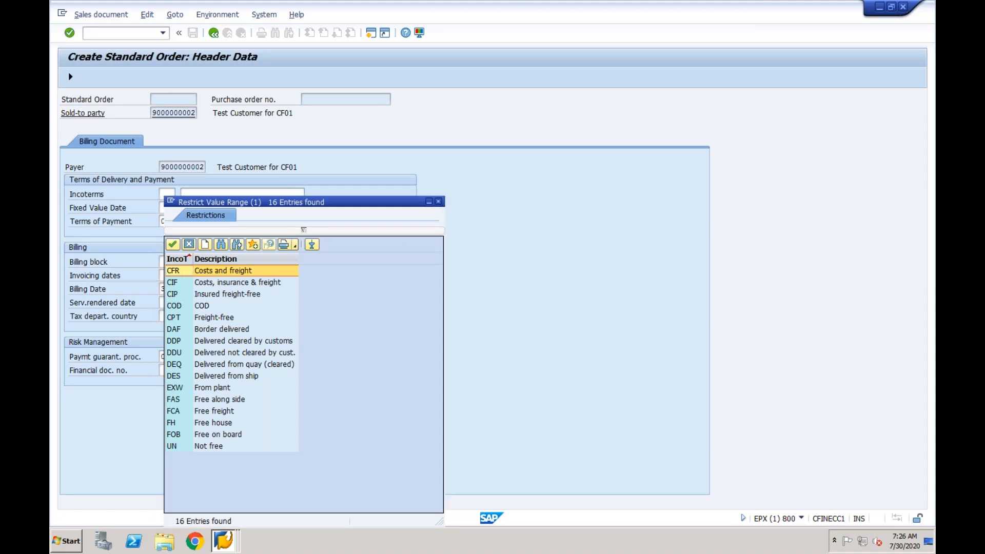
pyautogui.doubleClick(185, 272)
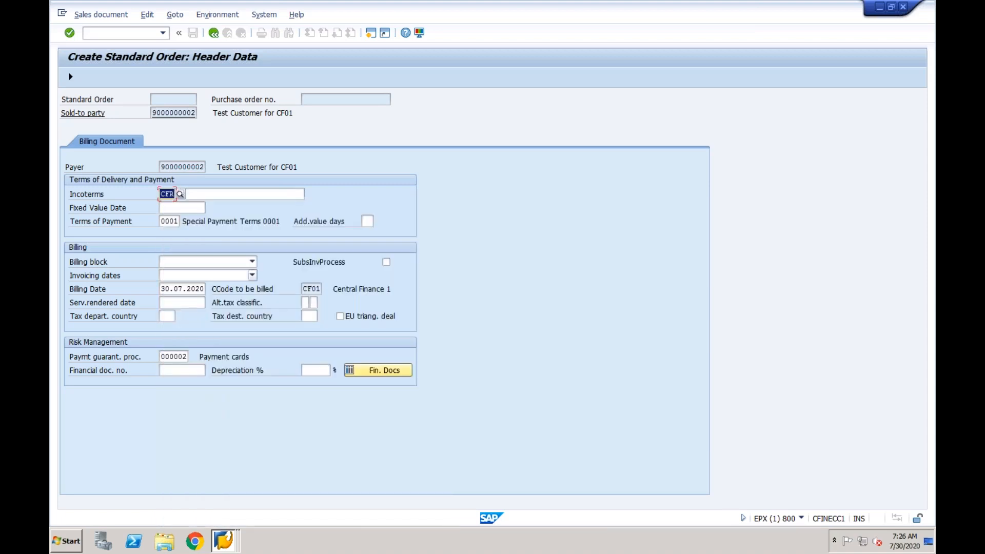
pyautogui.press('Return')
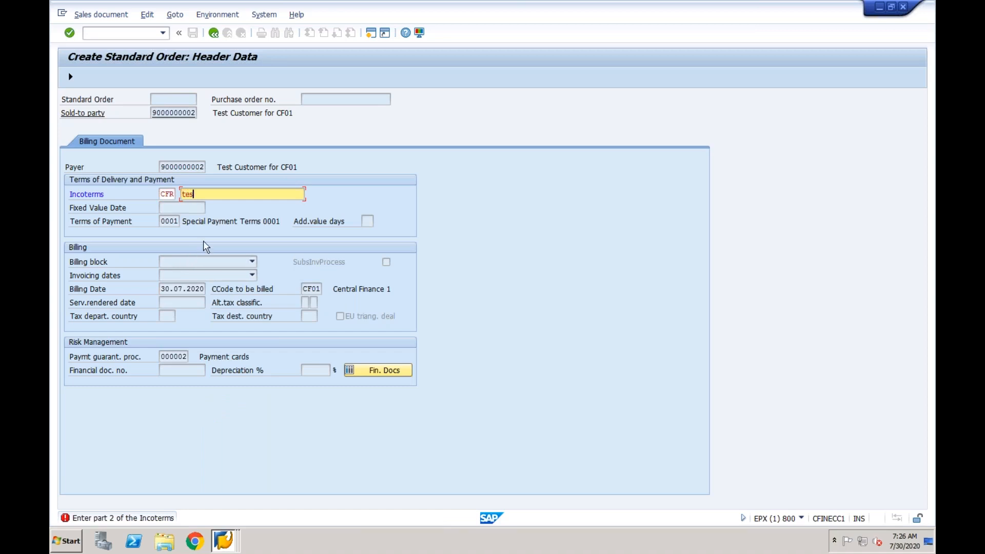
pyautogui.write('test')
pyautogui.press('Return')
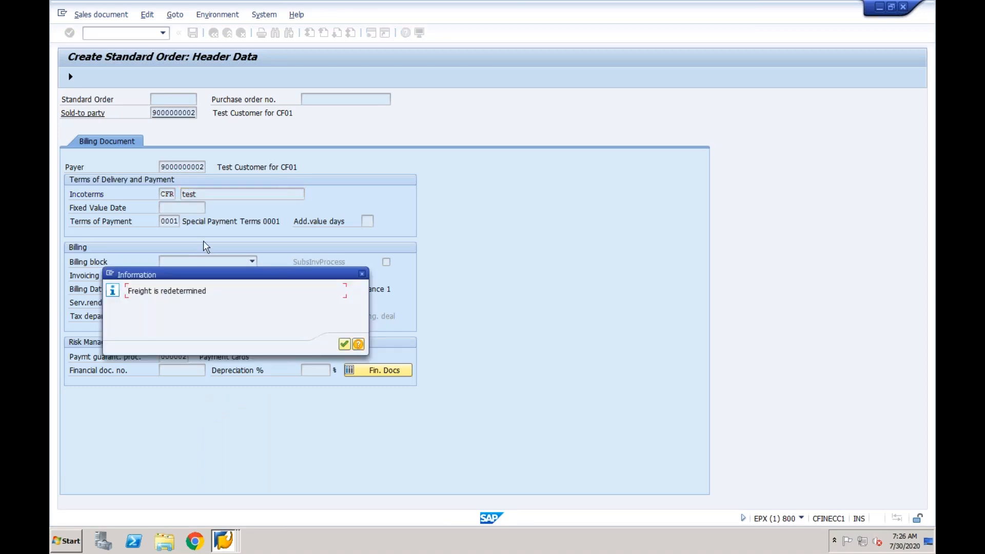
pyautogui.click(345, 345)
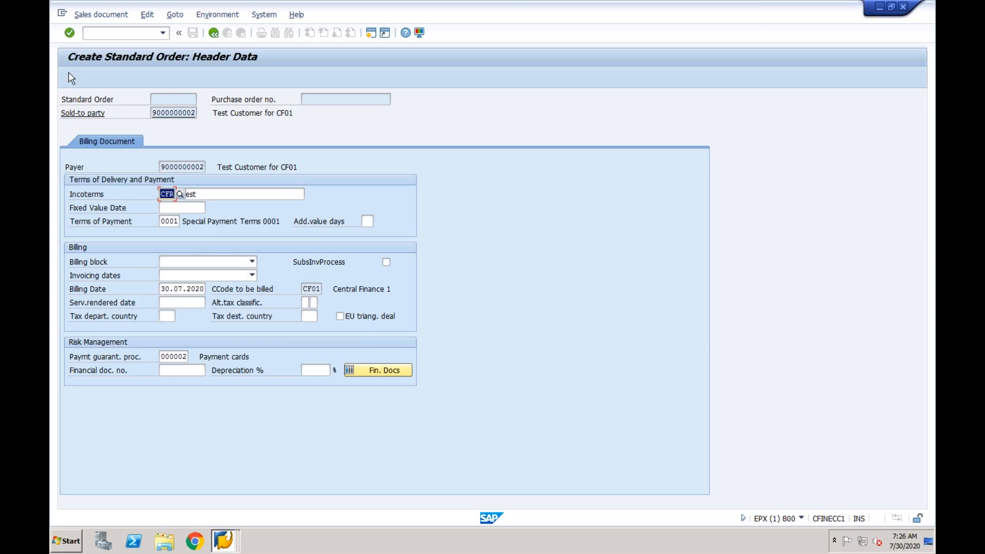
pyautogui.click(70, 79)
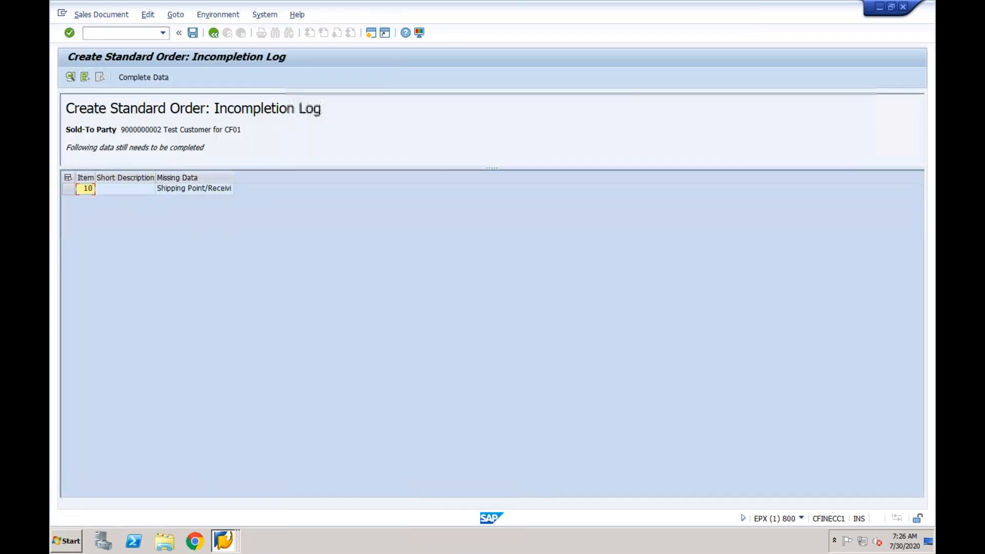
pyautogui.doubleClick(202, 189)
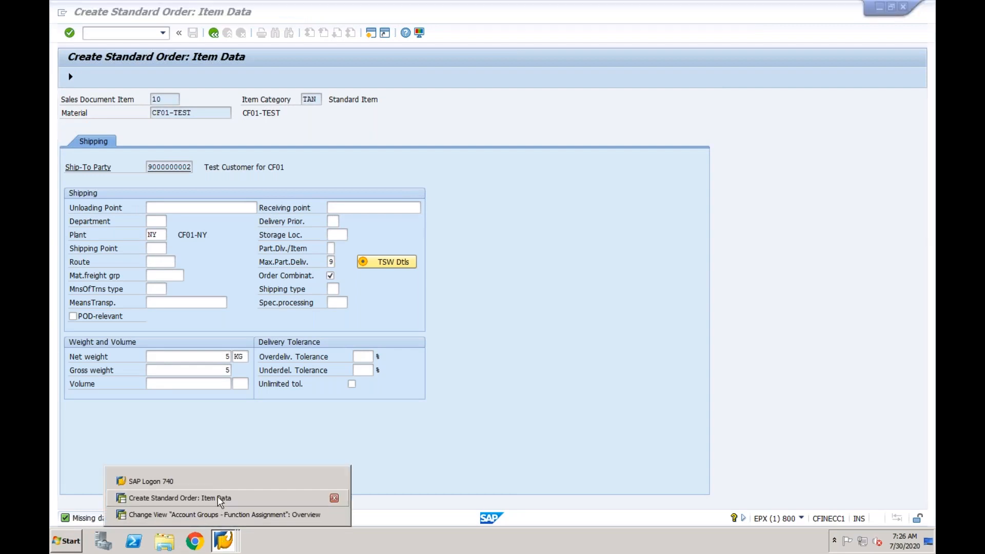
# In the other session, open SPRO's Logistics Execution > Shipping > Basic Shipping Functions > Assign Shipping Points
pyautogui.click(221, 540)
pyautogui.click(219, 515)
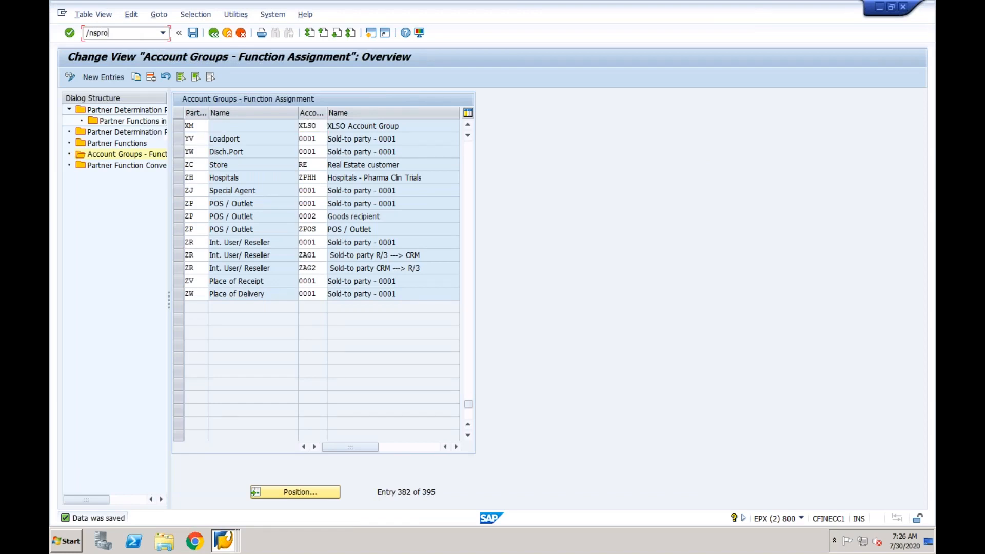
pyautogui.press('Return')
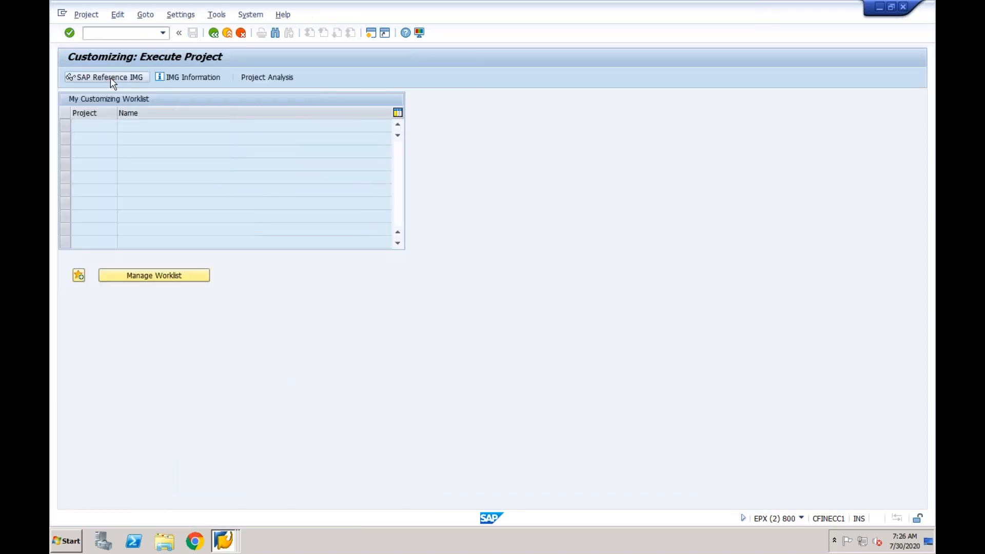
pyautogui.click(110, 78)
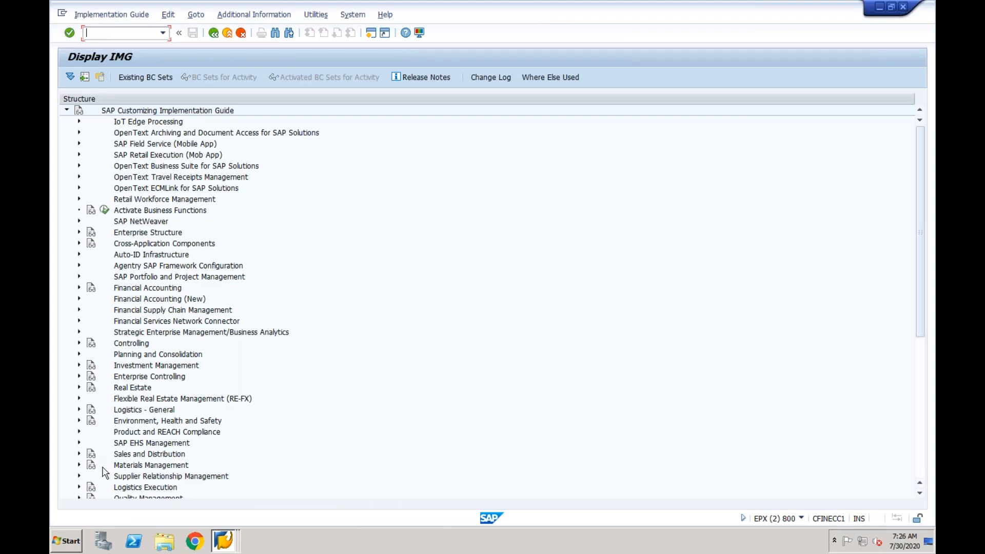
pyautogui.click(79, 488)
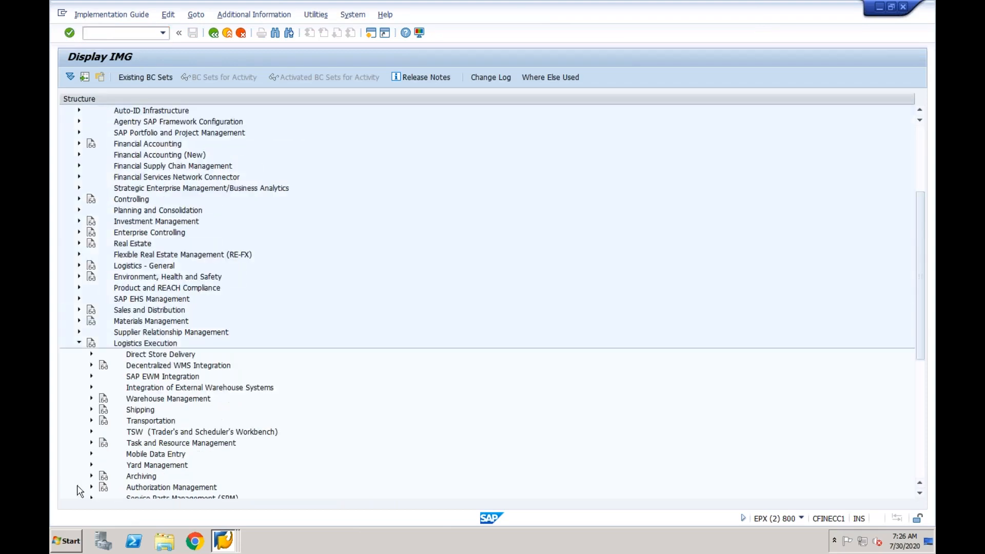
pyautogui.click(139, 410)
pyautogui.click(92, 410)
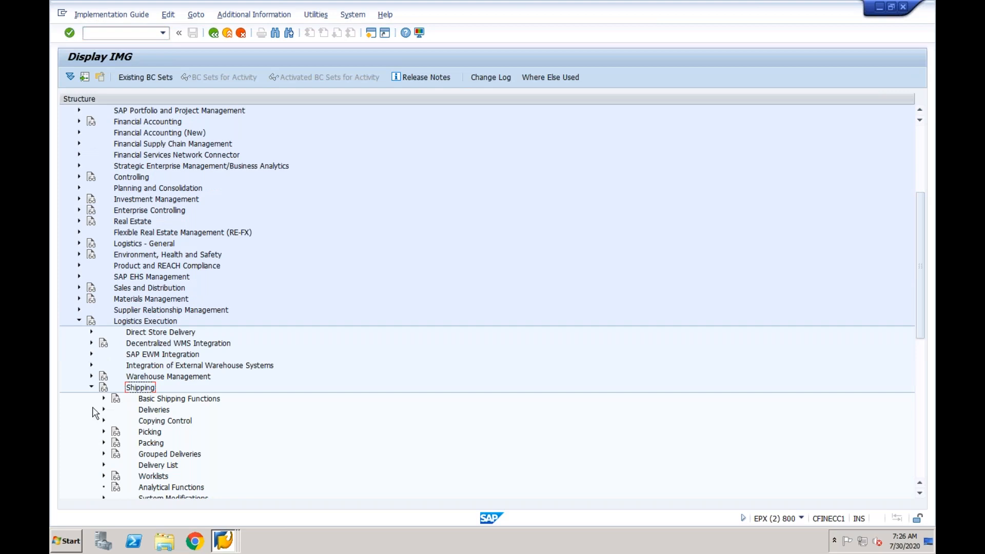
pyautogui.click(102, 400)
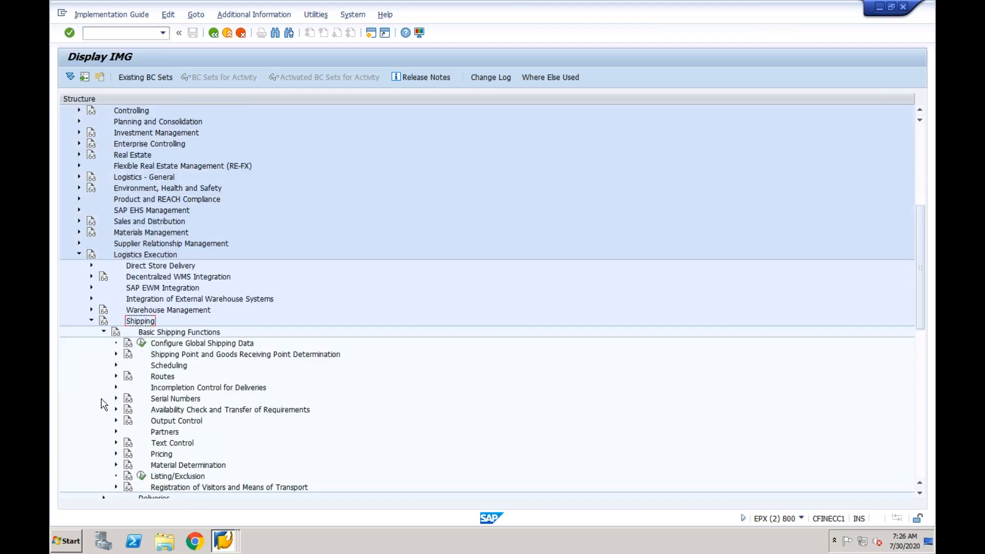
pyautogui.click(173, 355)
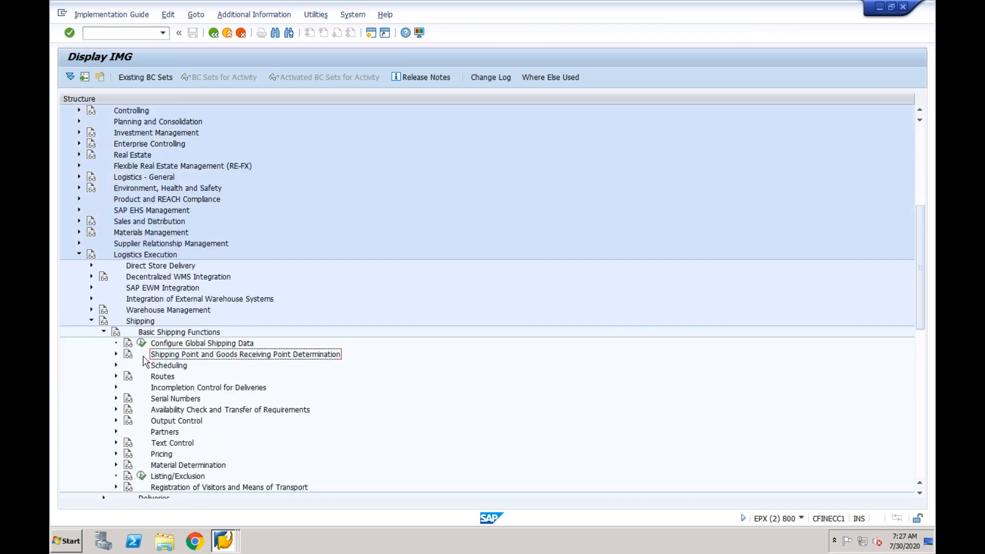
pyautogui.click(116, 355)
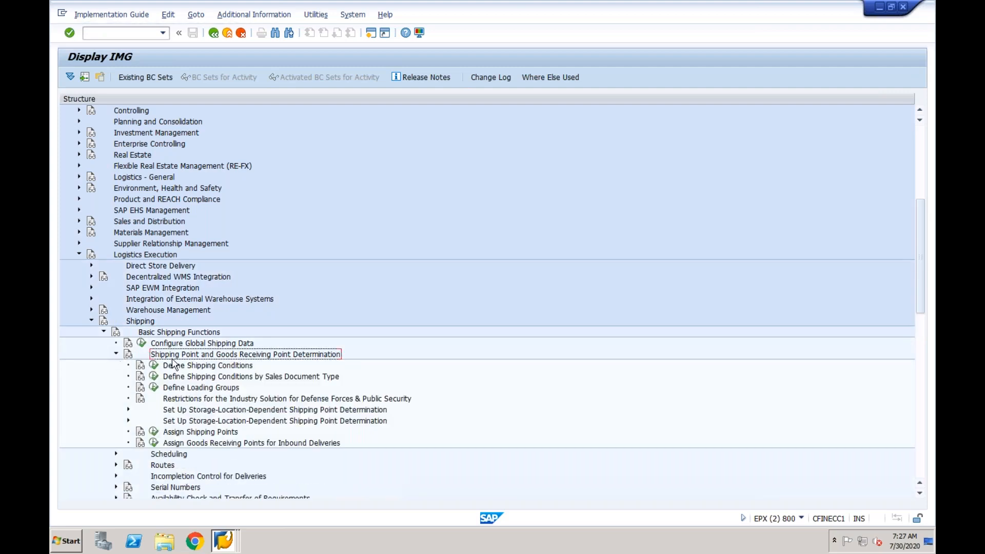
pyautogui.click(154, 434)
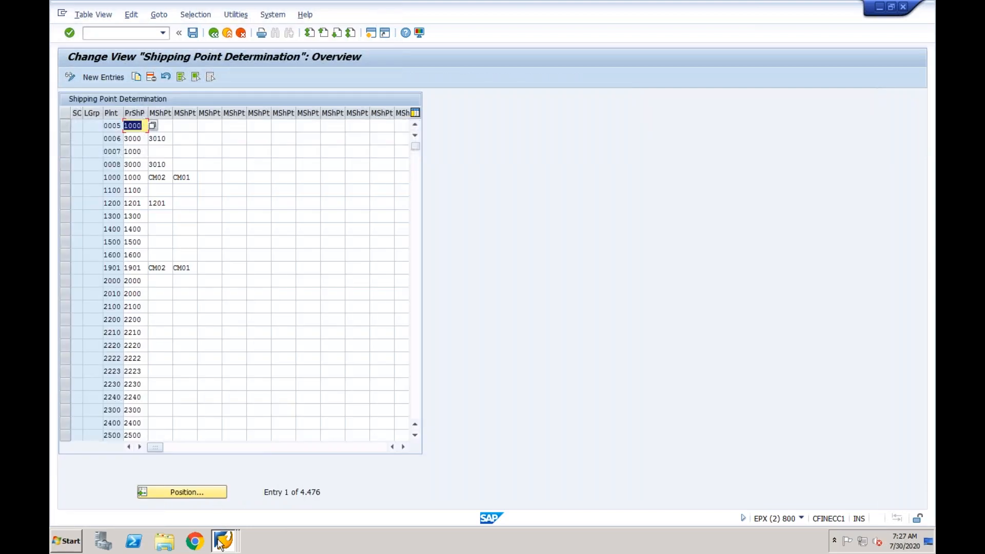
pyautogui.click(221, 543)
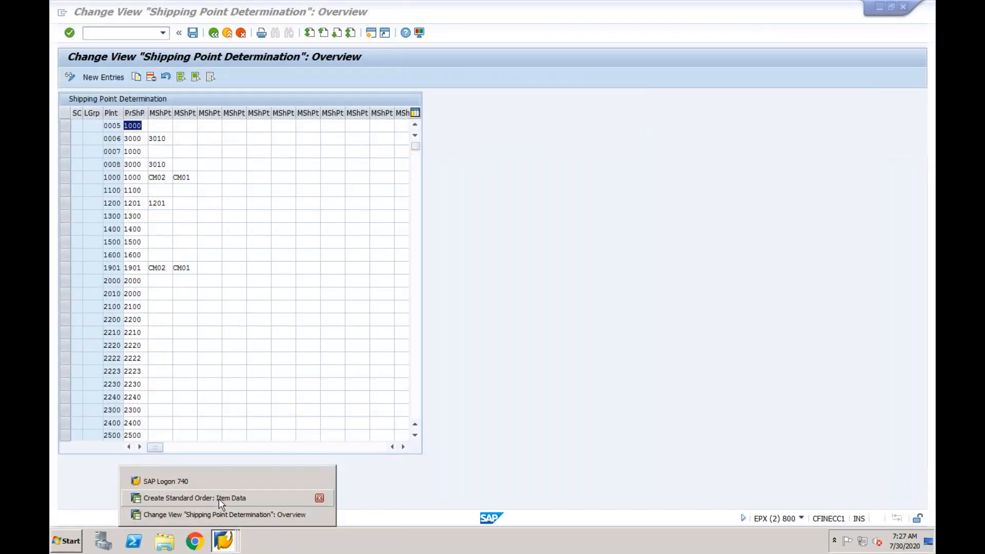
# Enter shipping point CF01 on the order item, which fails with a StLoc not defined error
pyautogui.click(218, 499)
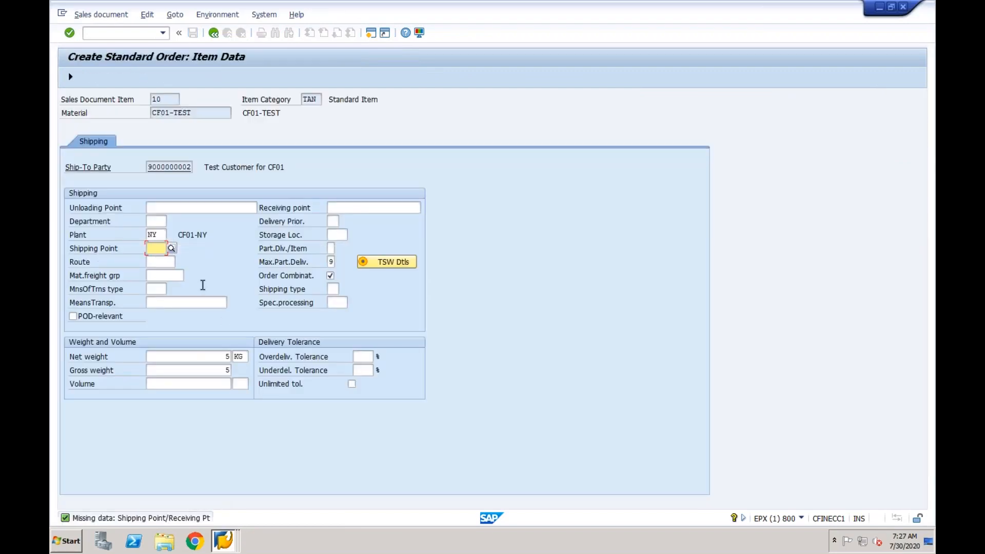
pyautogui.write('cf01')
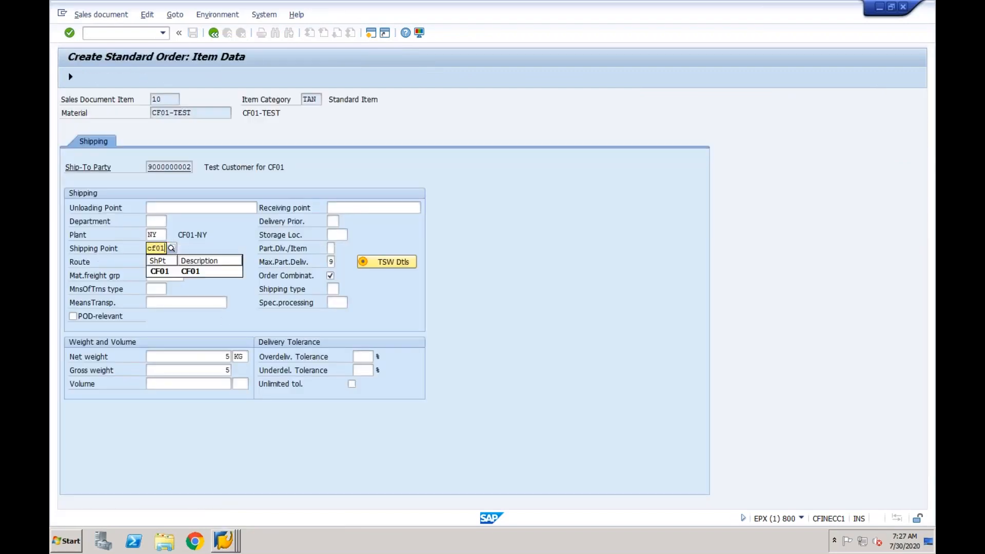
pyautogui.press('Tab')
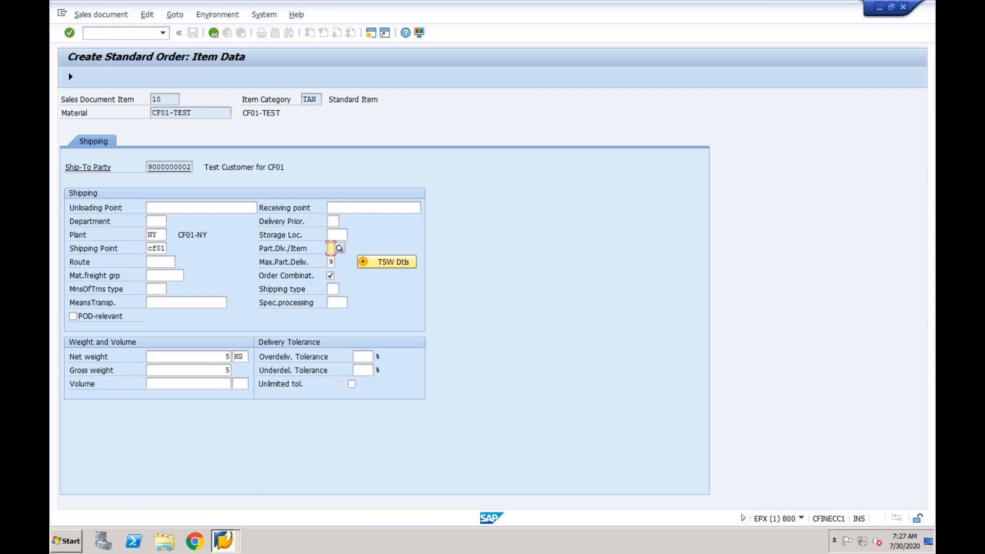
pyautogui.press('Return')
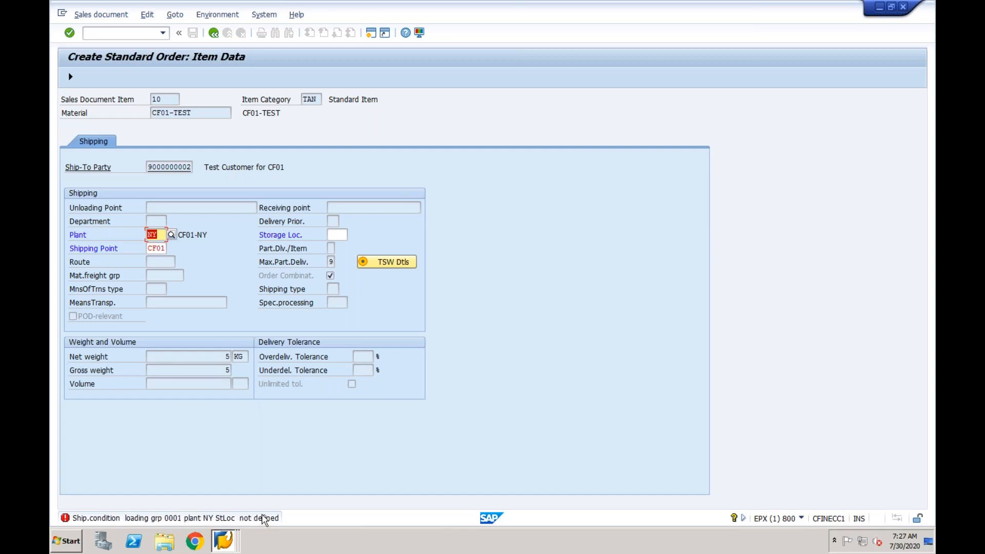
pyautogui.moveTo(224, 540)
# Add a new shipping point determination entry for loading group 0001 and plant NY
pyautogui.click(316, 513)
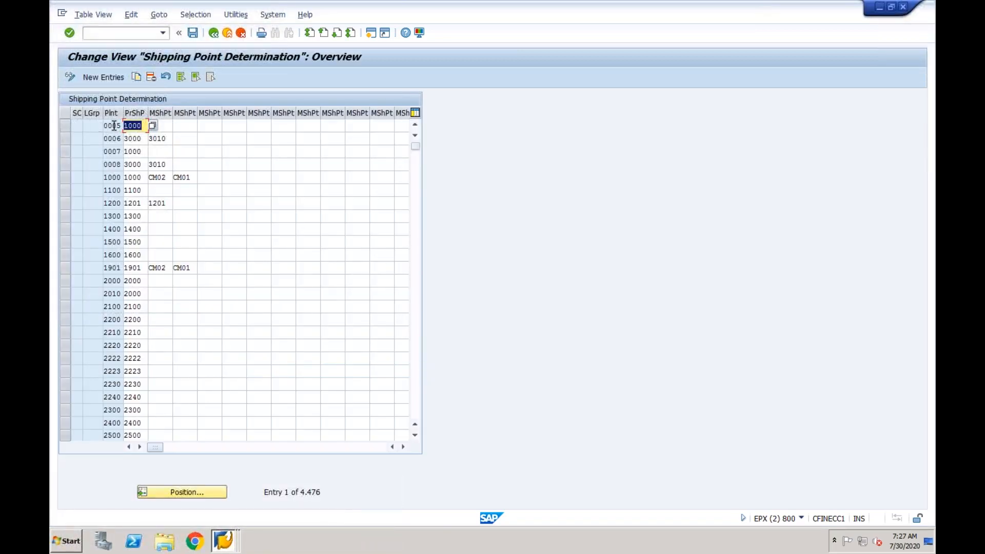
pyautogui.click(104, 78)
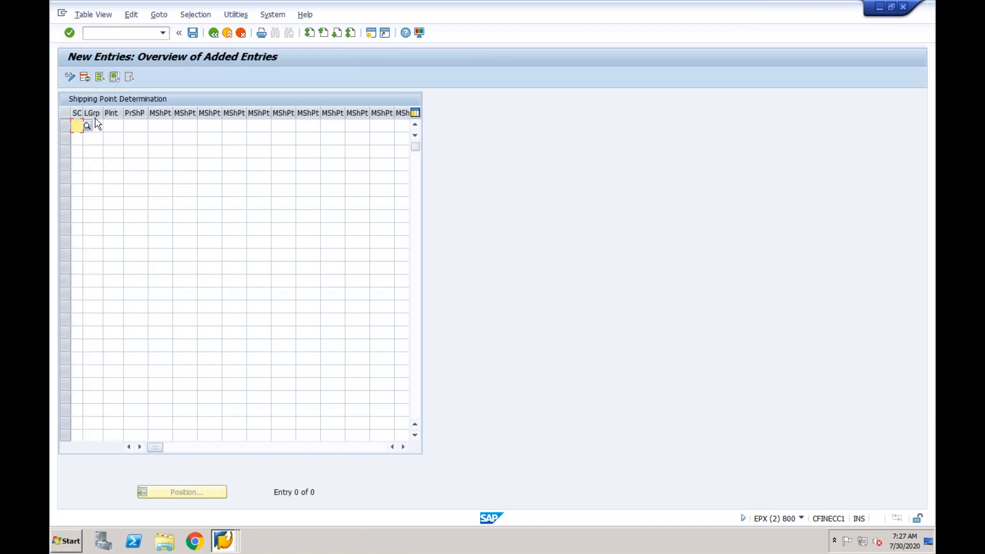
pyautogui.click(92, 125)
pyautogui.press('Tab')
pyautogui.write('c')
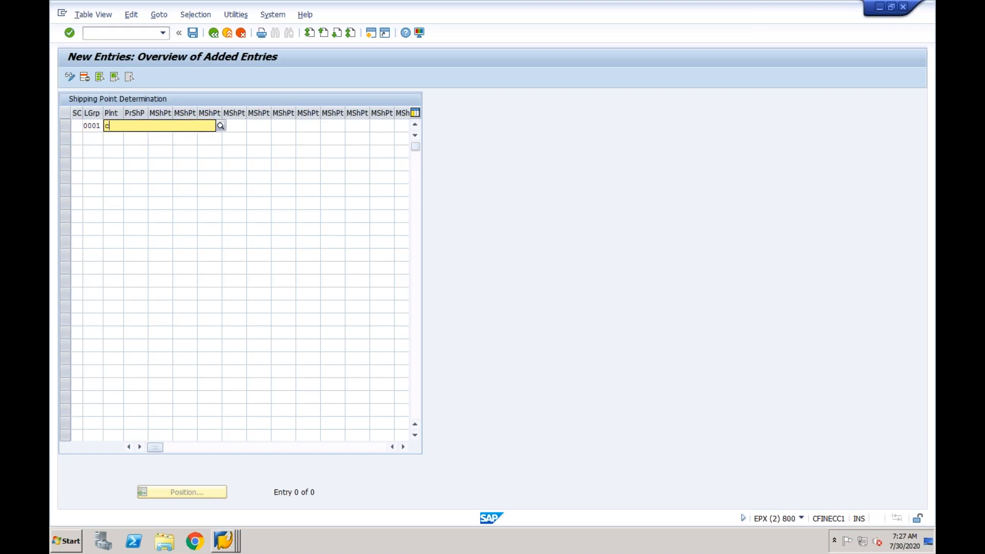
pyautogui.press('BackSpace')
pyautogui.write('ny')
pyautogui.press('Tab')
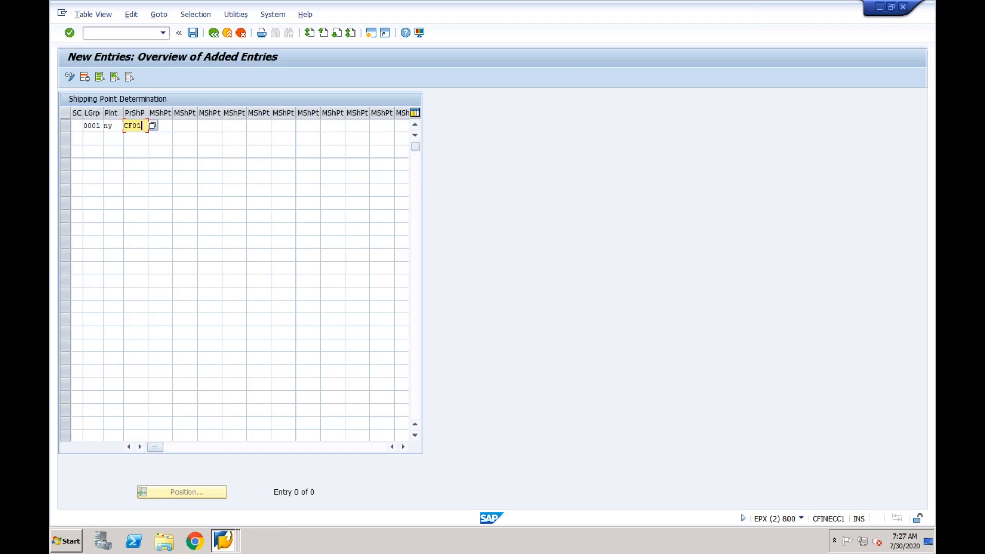
# Save the entry with proposed shipping point CF01 under the customizing request and return to the order item
pyautogui.click(223, 540)
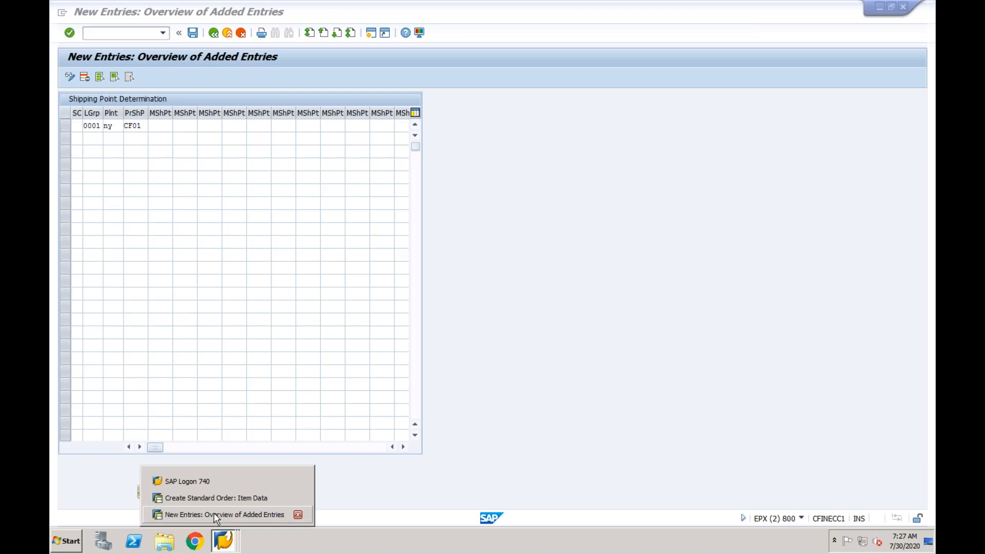
pyautogui.click(212, 499)
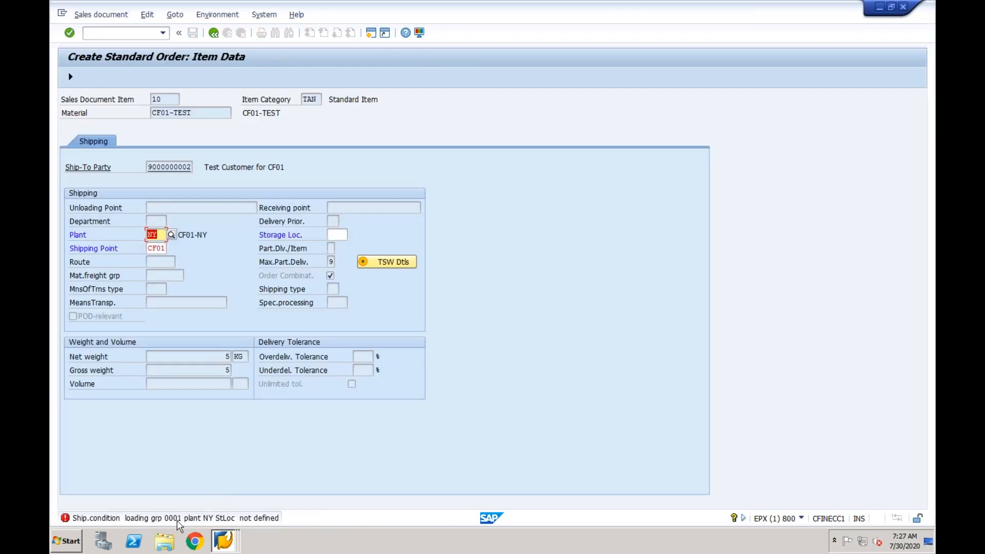
pyautogui.click(226, 534)
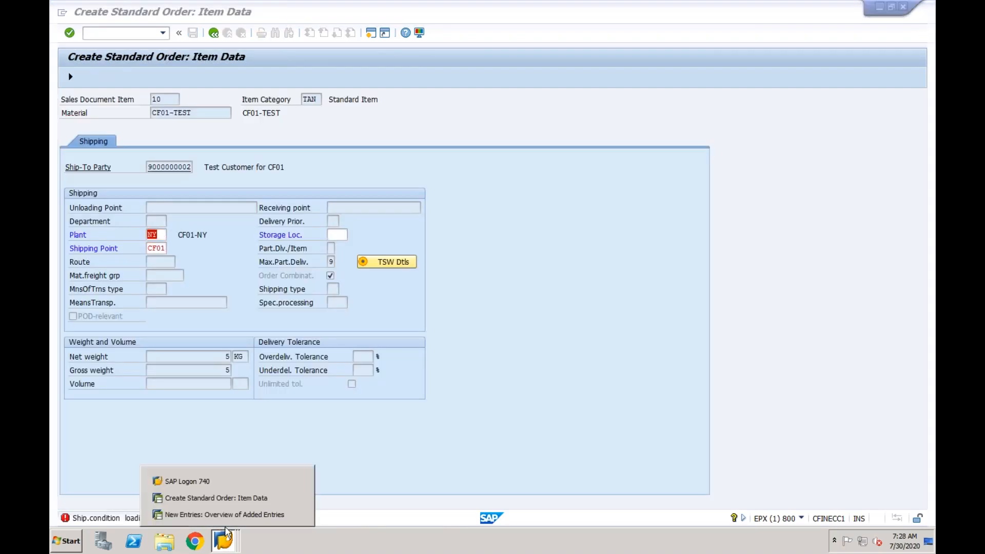
pyautogui.click(224, 514)
pyautogui.click(193, 34)
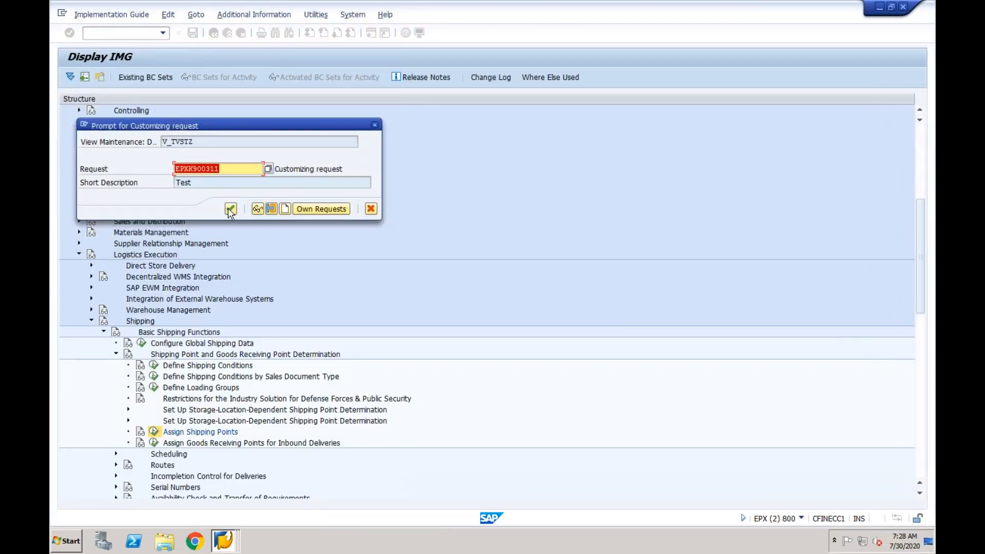
pyautogui.click(230, 209)
pyautogui.click(224, 537)
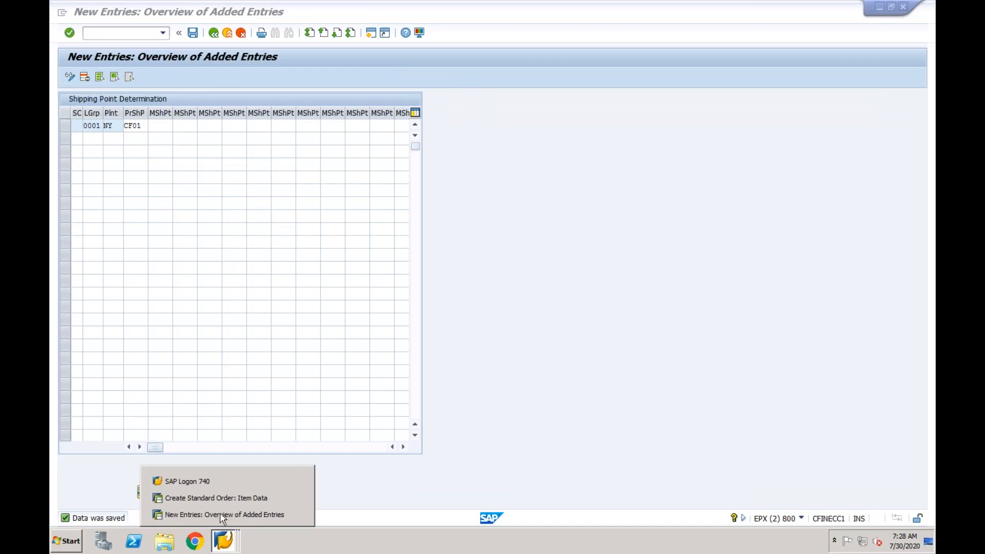
pyautogui.click(223, 497)
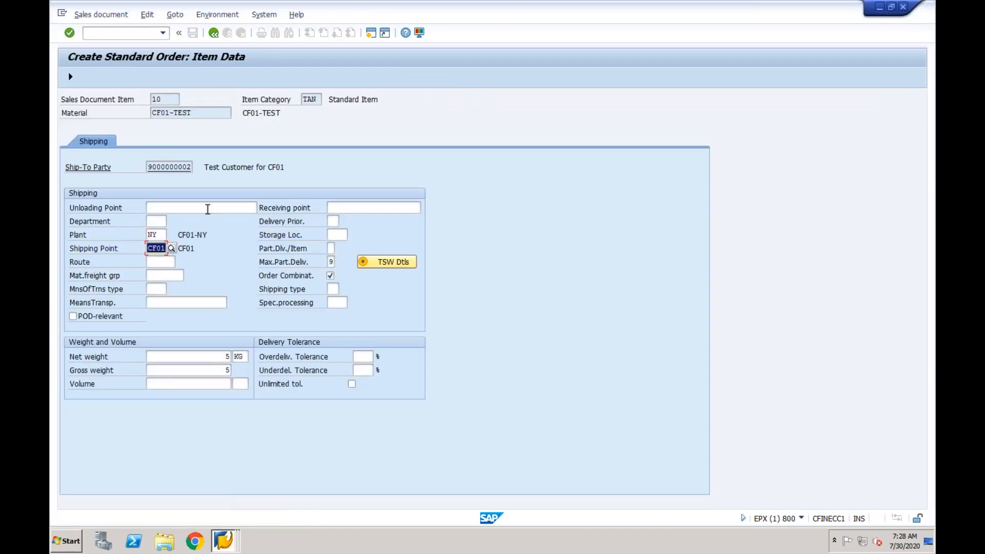
# Save the standard order and read its number, 19107, in the status message details
pyautogui.click(70, 76)
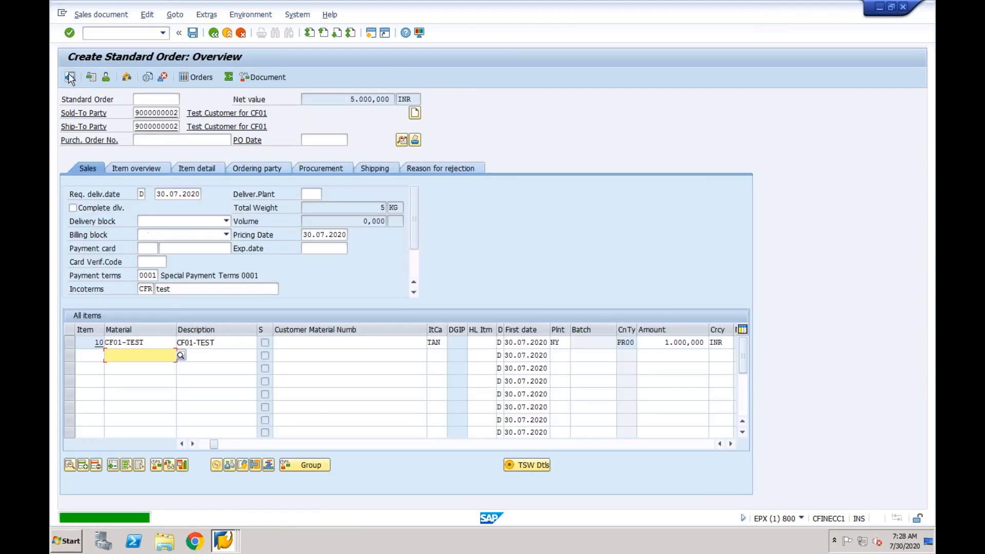
pyautogui.click(193, 33)
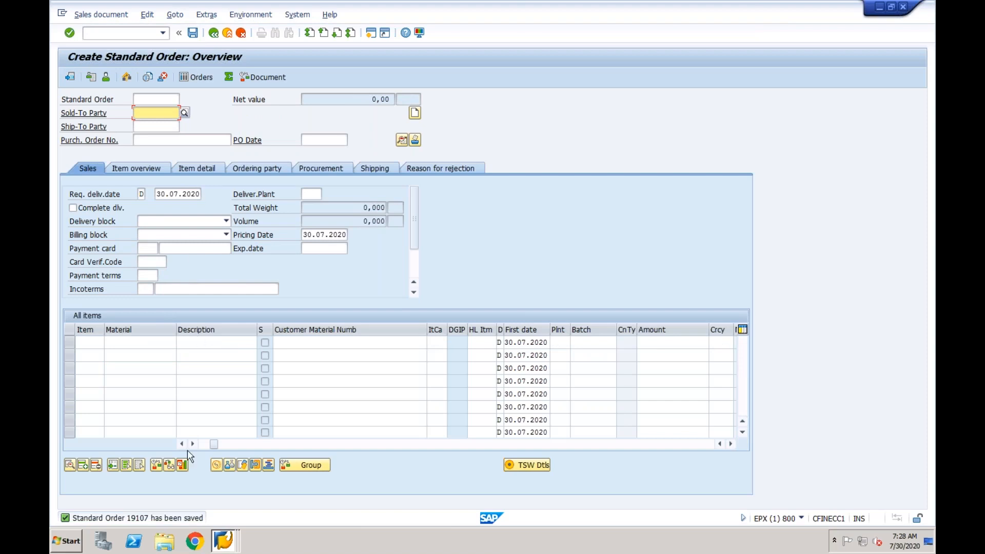
pyautogui.doubleClick(159, 518)
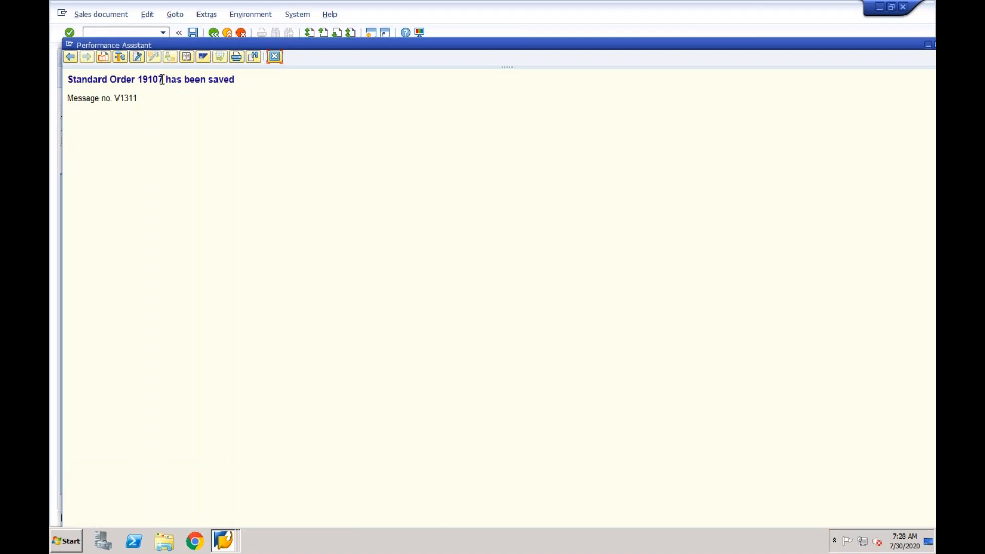
pyautogui.moveTo(160, 80); pyautogui.dragTo(138, 79)
pyautogui.click(275, 56)
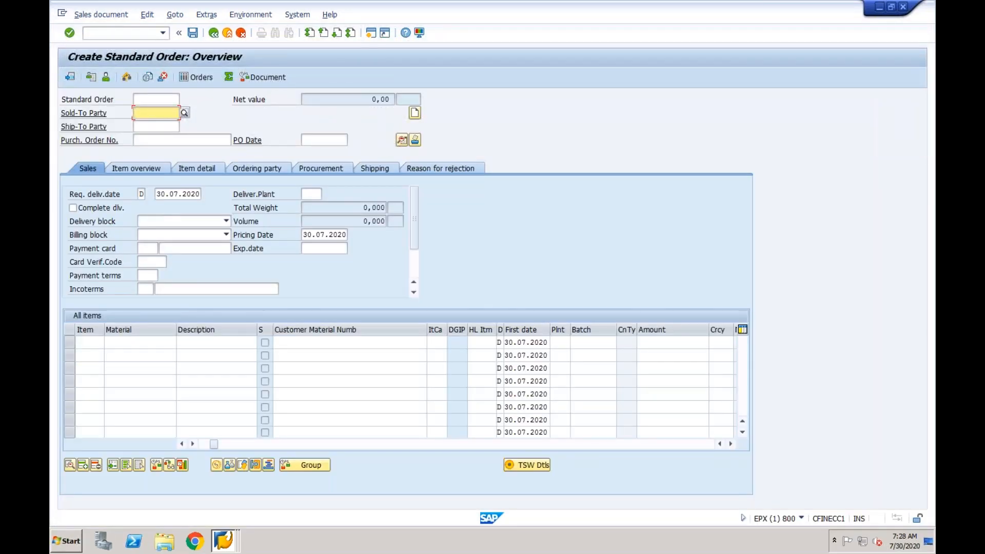
pyautogui.click(119, 15)
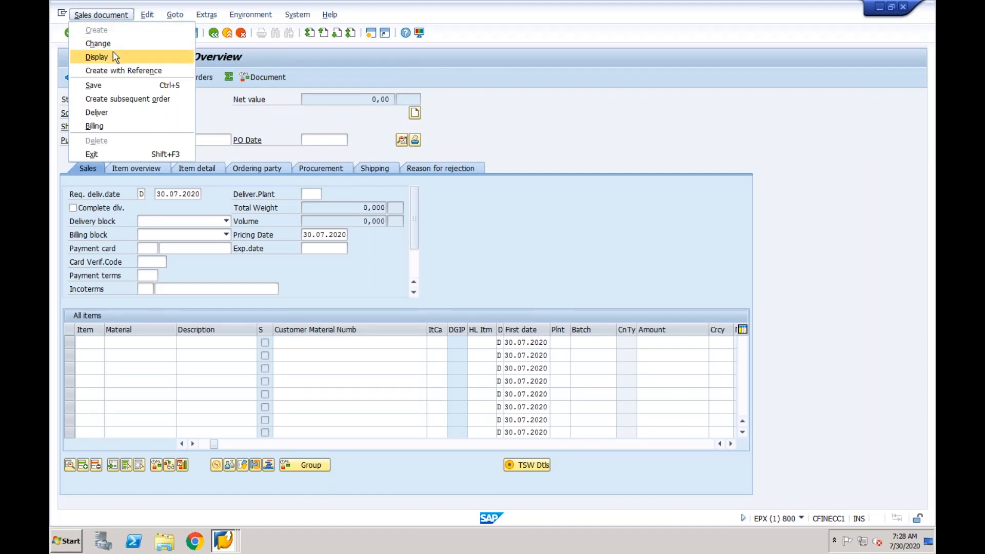
# Display order 19107, verify item 10's schedule line confirms 5 EA, then enter /nVL01N
pyautogui.click(116, 57)
pyautogui.press('Return')
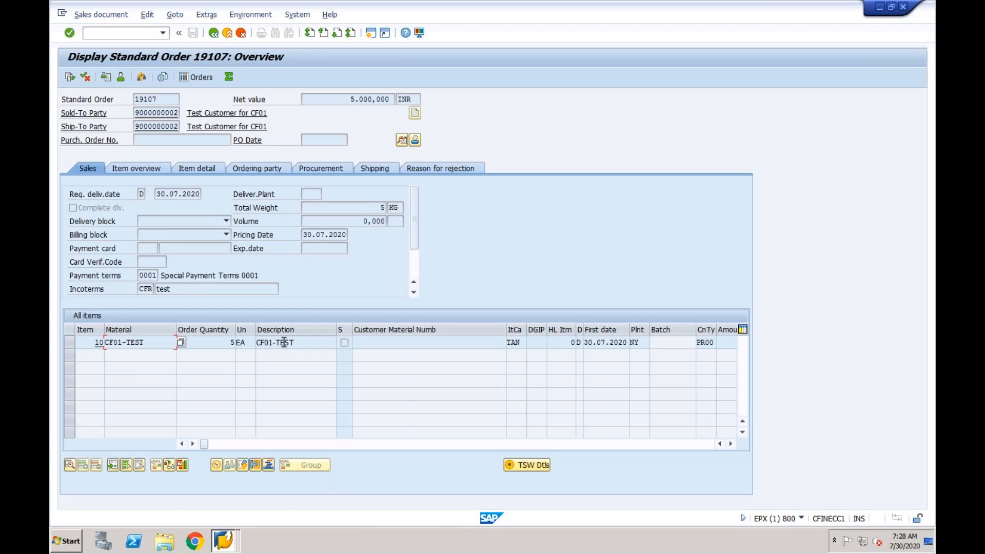
pyautogui.doubleClick(284, 342)
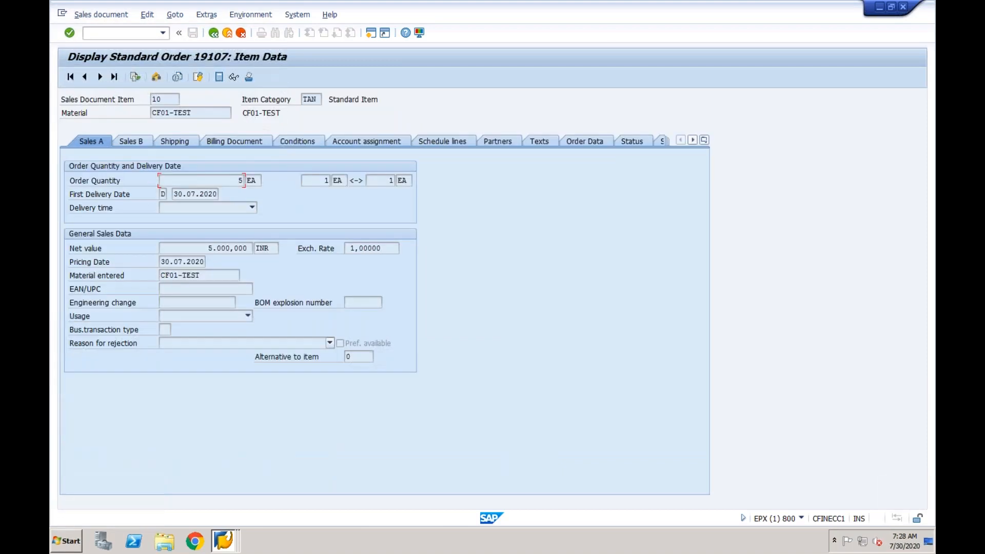
pyautogui.click(448, 142)
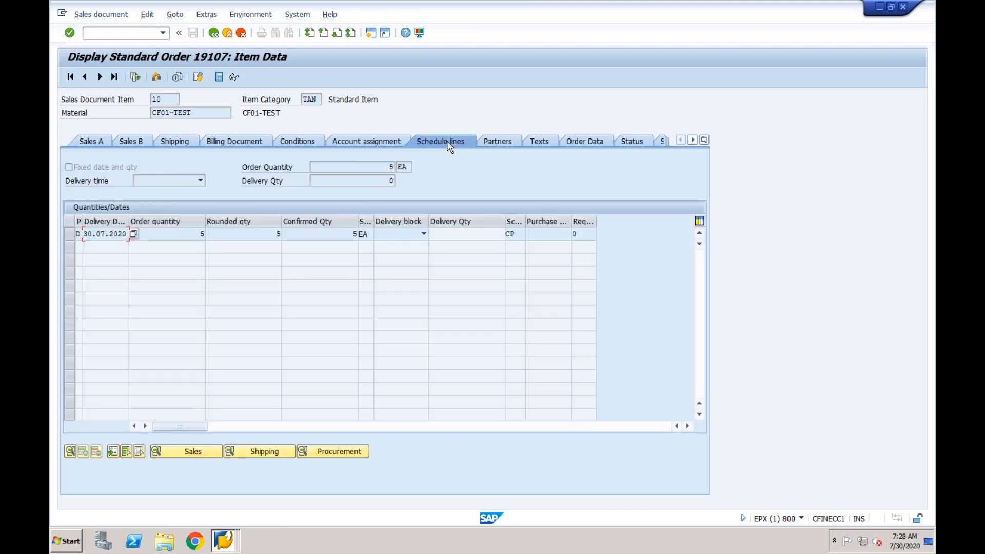
pyautogui.click(330, 233)
pyautogui.doubleClick(358, 233)
pyautogui.click(110, 234)
pyautogui.click(128, 33)
pyautogui.write('/nvl01n')
# Create an outbound delivery for order 19107 from shipping point CF01
pyautogui.press('Return')
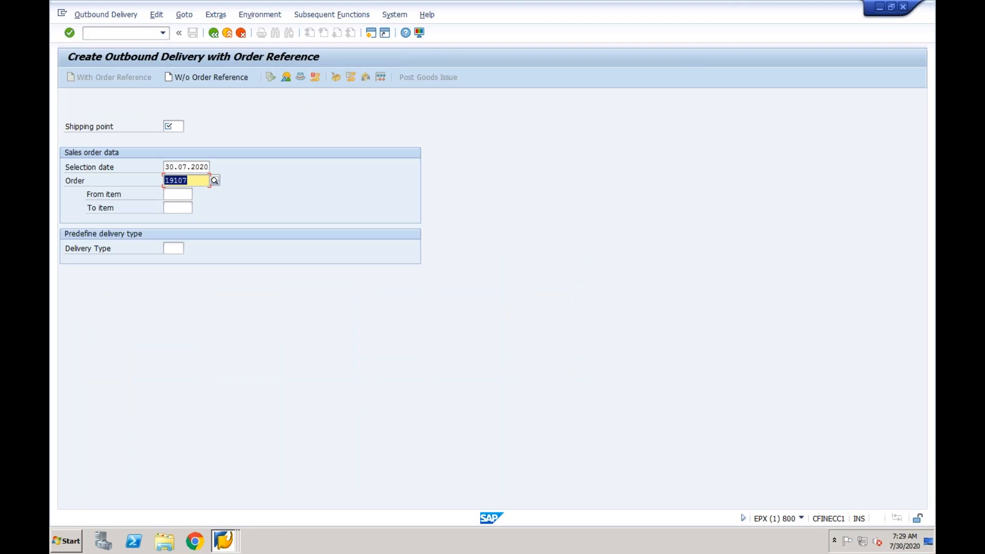
pyautogui.click(174, 129)
pyautogui.write('CF01')
pyautogui.press('Return')
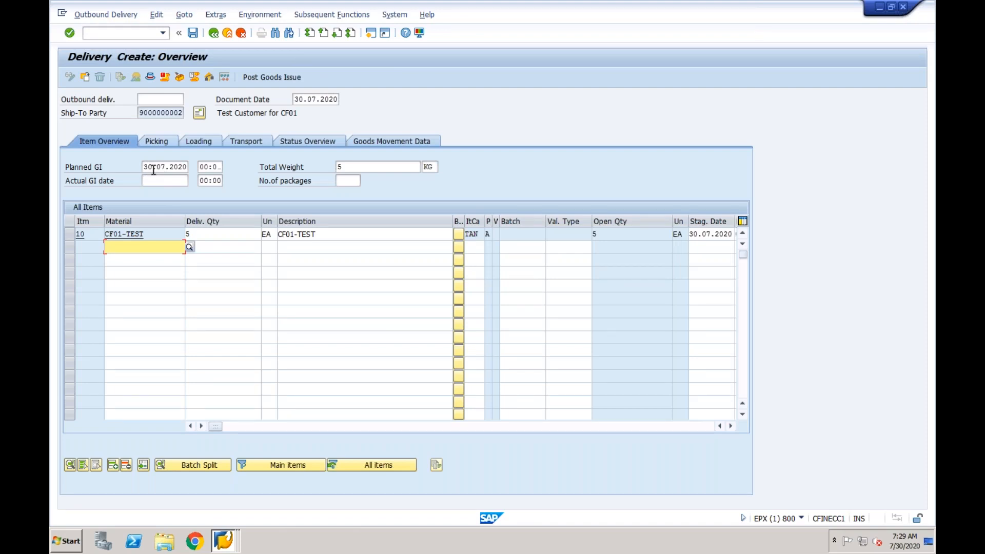
# Enter a picked quantity of 5 for item 10 on the Picking tab
pyautogui.click(216, 234)
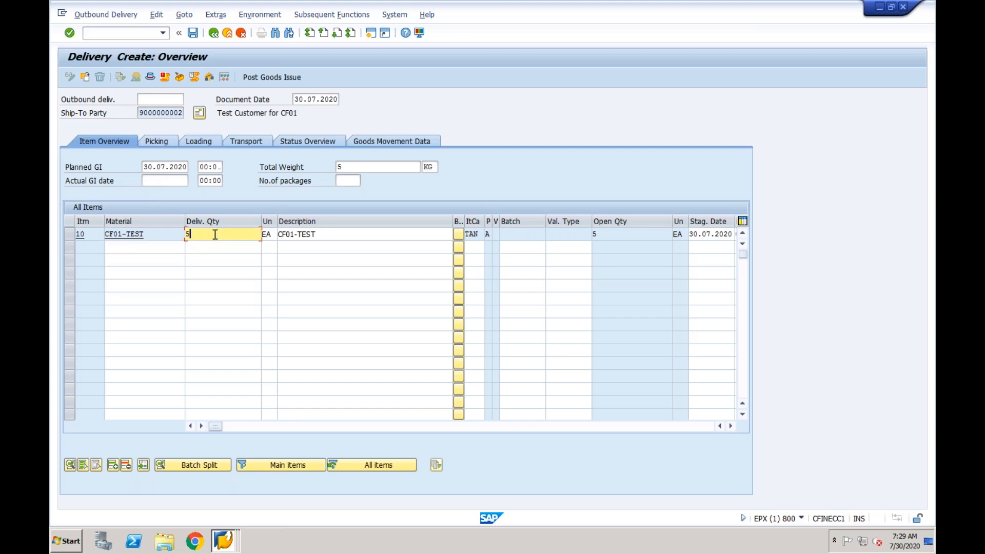
pyautogui.click(165, 143)
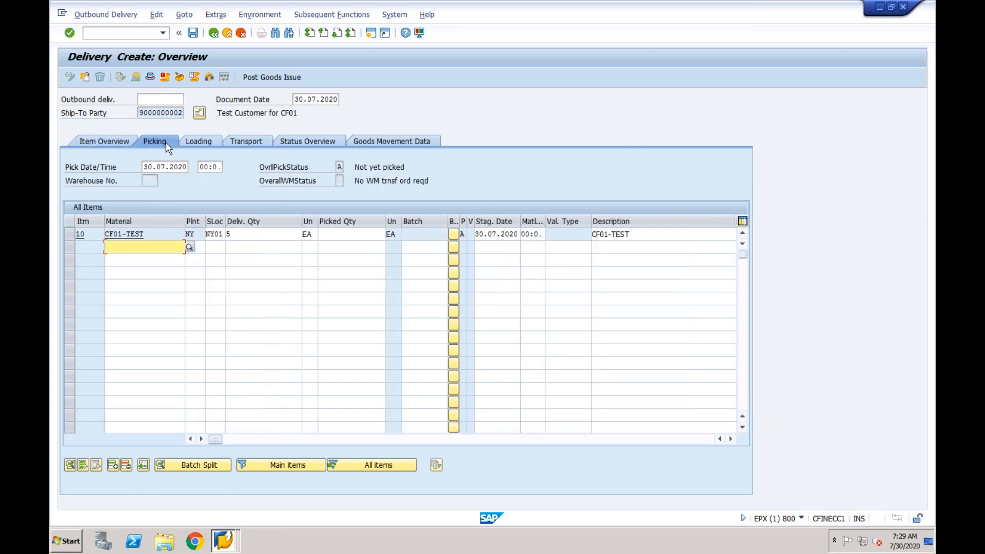
pyautogui.click(345, 235)
pyautogui.write('5')
pyautogui.click(283, 234)
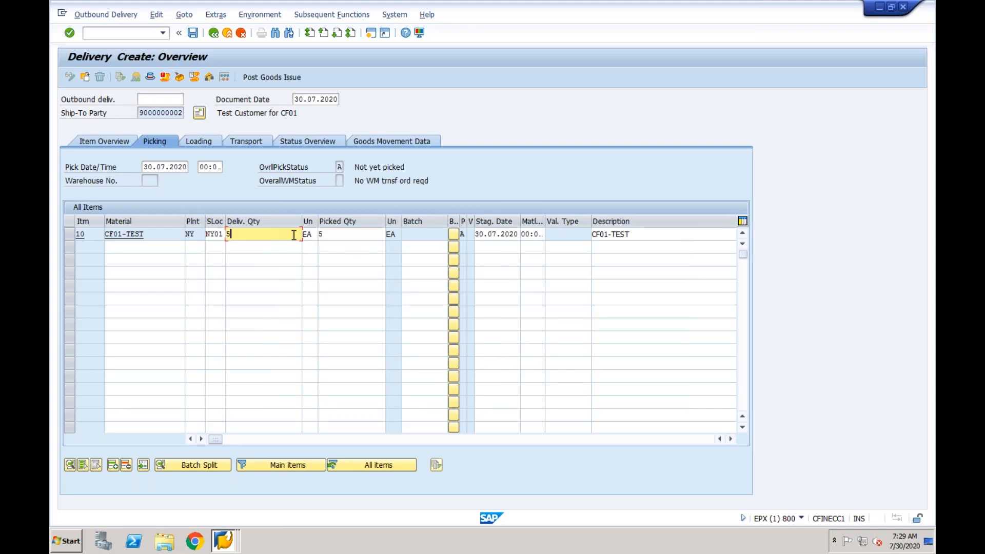
pyautogui.click(337, 240)
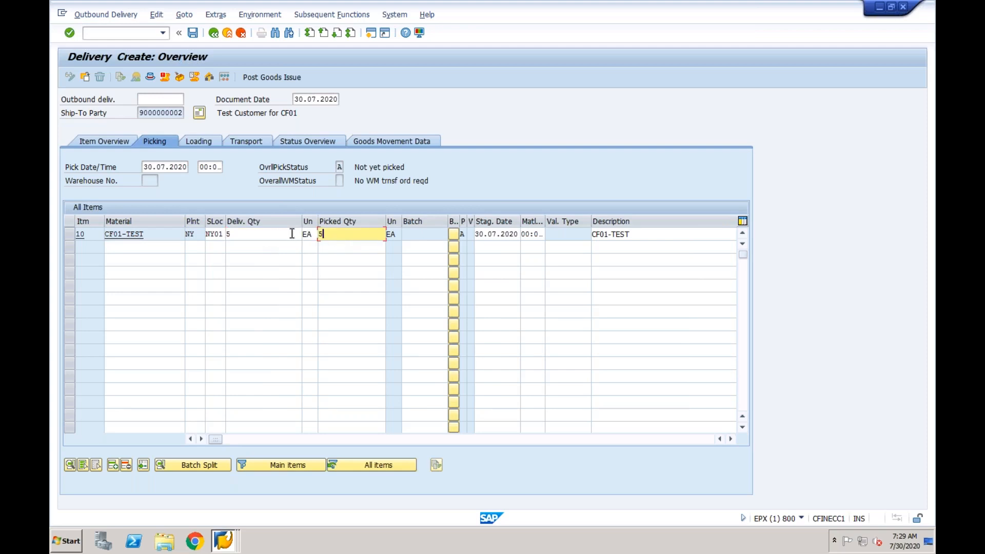
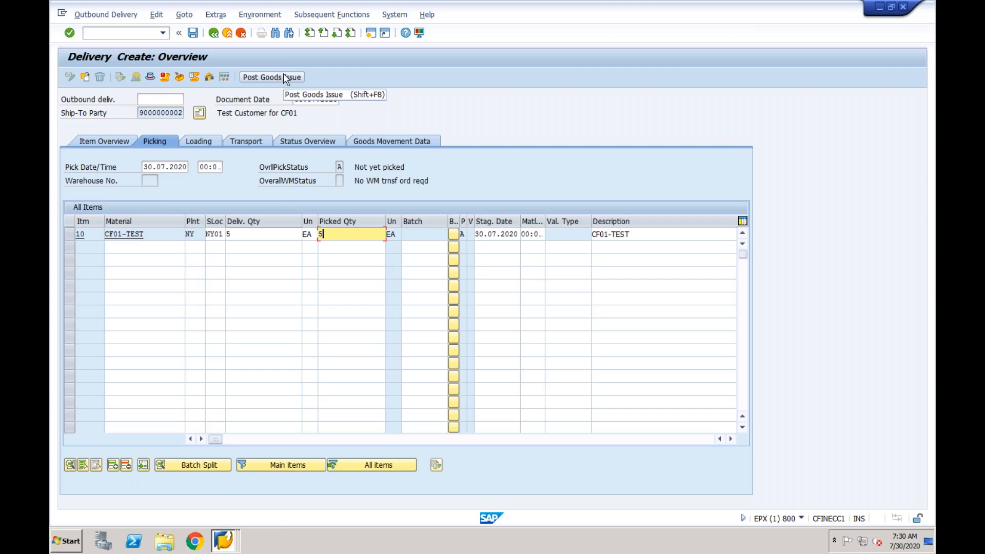
# Try posting the delivery's goods issue, then open FS00 in a new session for company code CF01
pyautogui.click(274, 78)
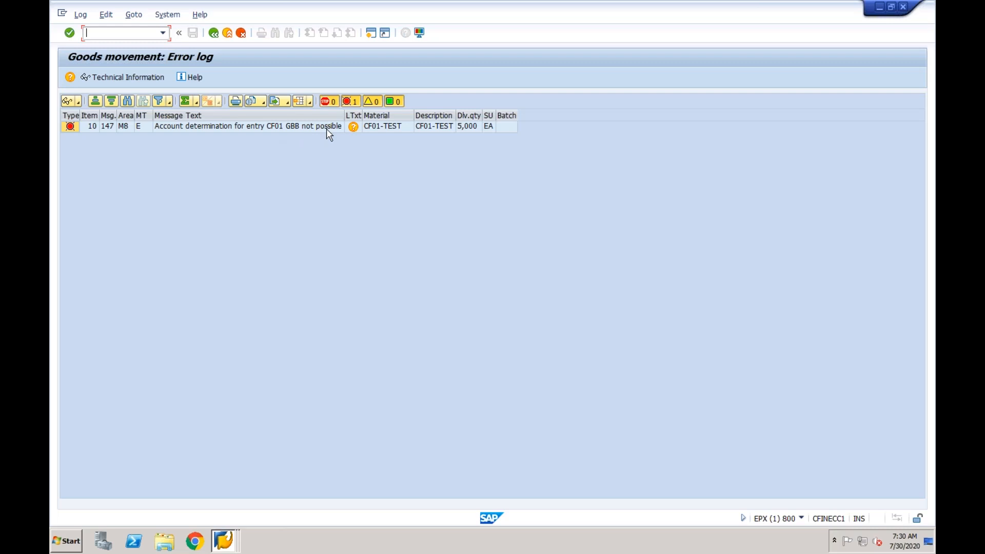
pyautogui.click(371, 34)
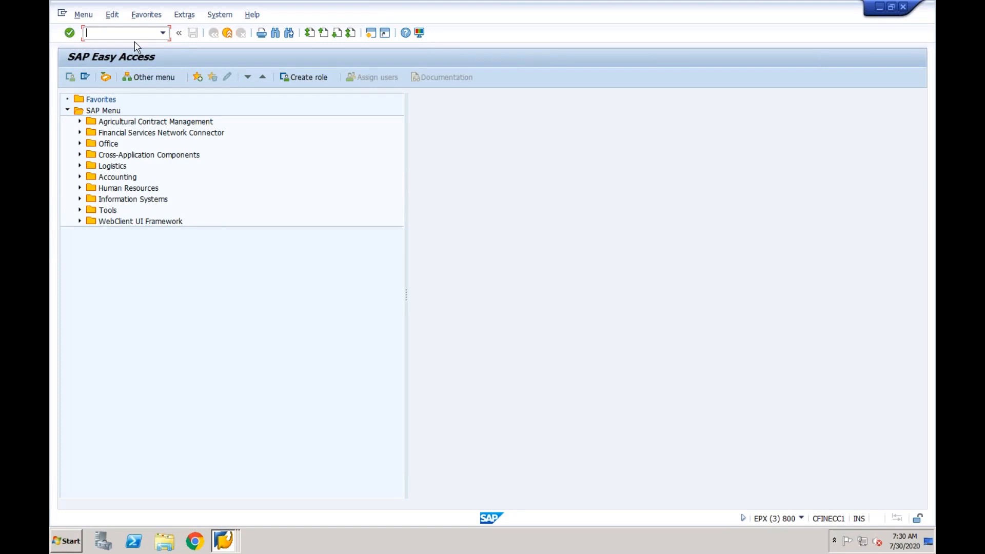
pyautogui.write('fs00')
pyautogui.press('Return')
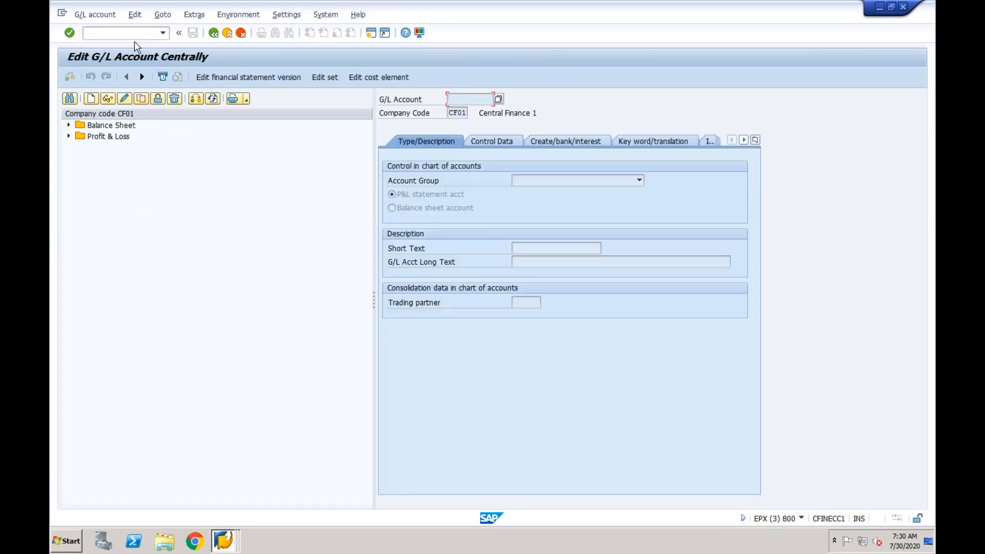
# Start G/L account 4002 with account group PL and short text COGS
pyautogui.click(69, 136)
pyautogui.click(91, 99)
pyautogui.write('4002')
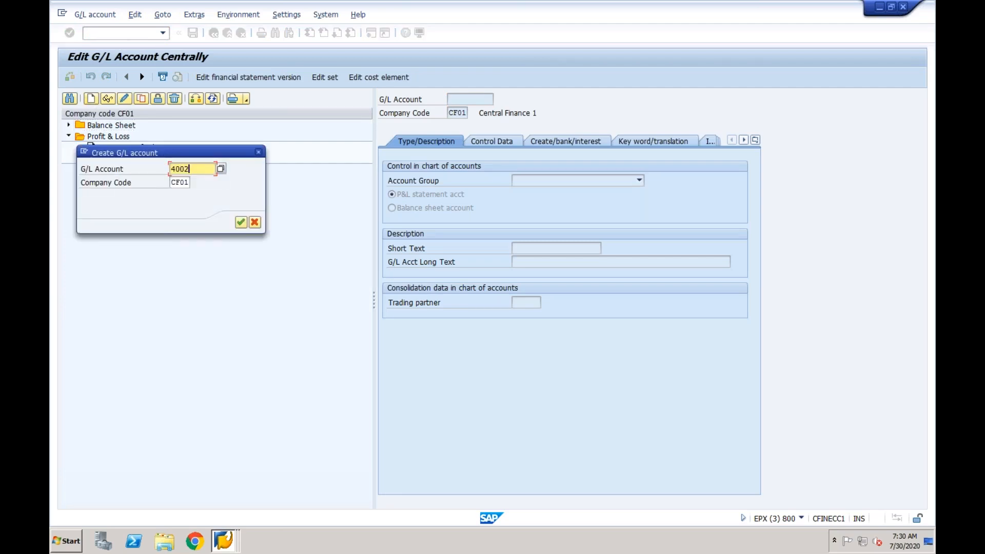
pyautogui.click(241, 222)
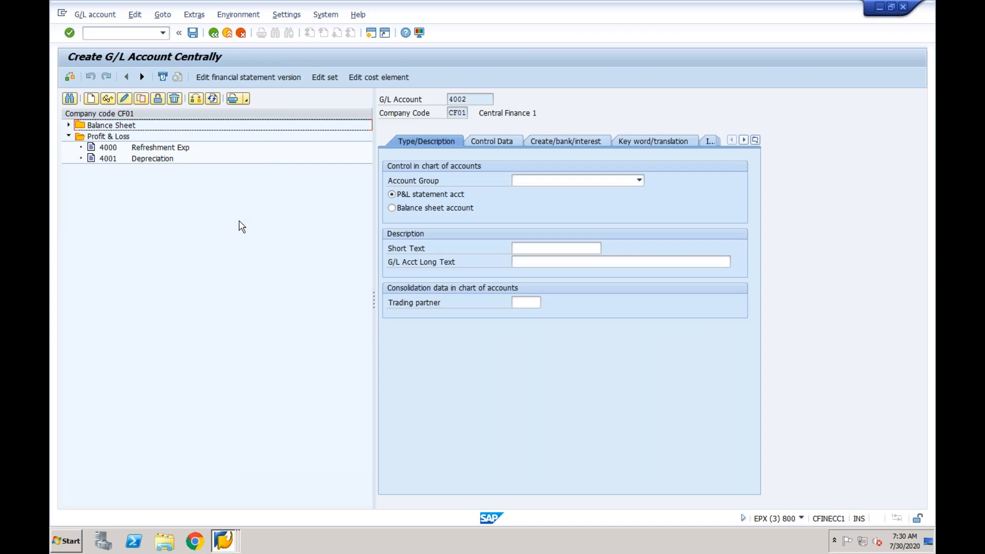
pyautogui.click(538, 179)
pyautogui.click(540, 202)
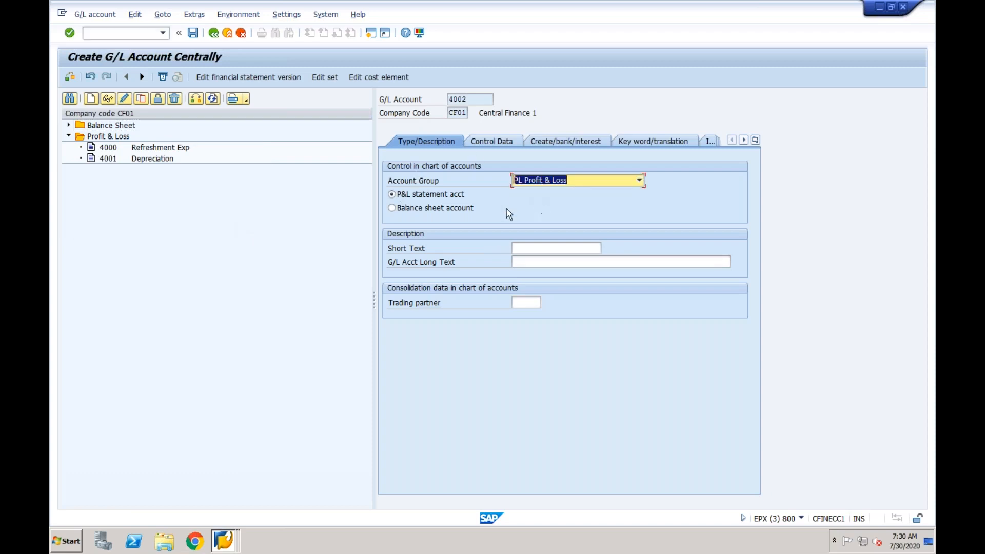
pyautogui.click(524, 249)
pyautogui.write('dOGS')
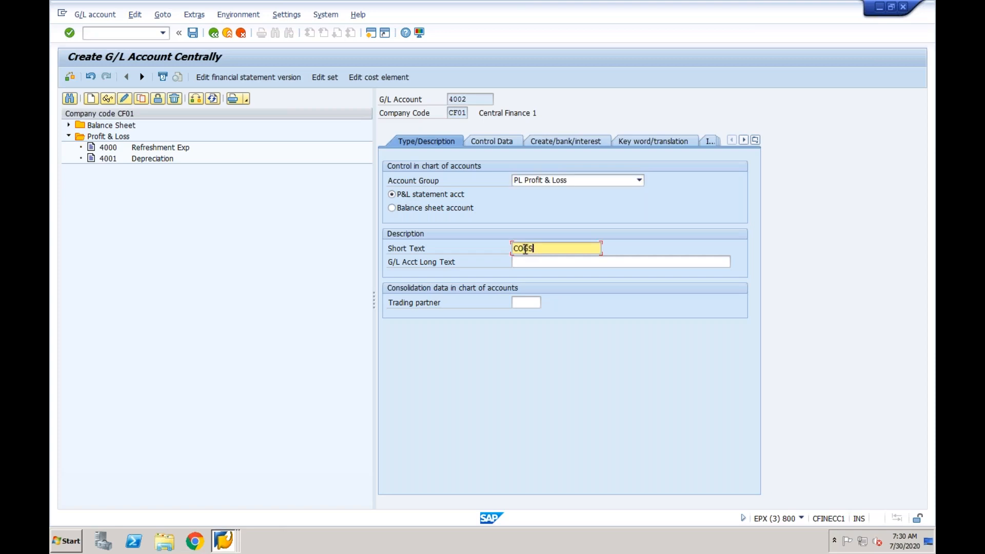
# Enable line item display, set field status group G003, and save account 4002
pyautogui.click(498, 138)
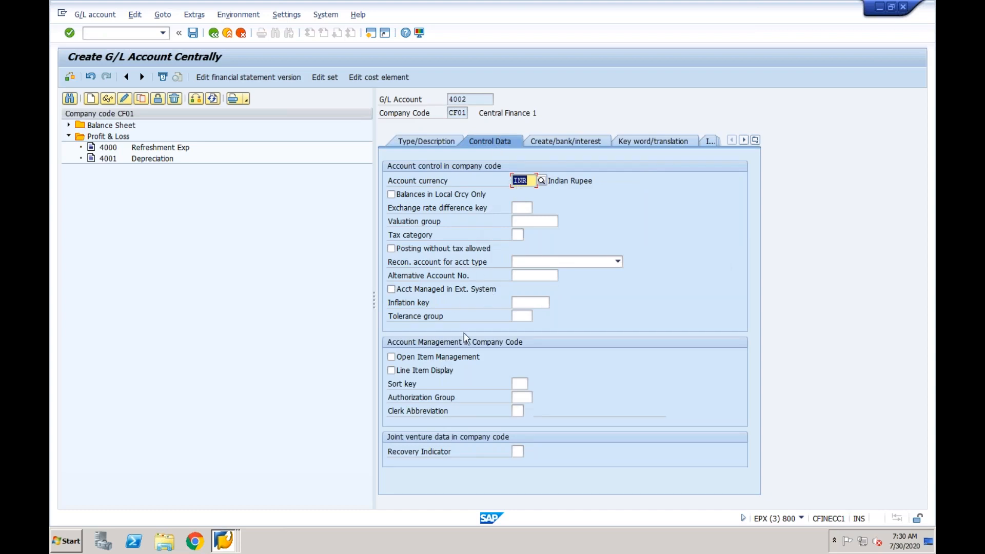
pyautogui.click(409, 372)
pyautogui.click(569, 145)
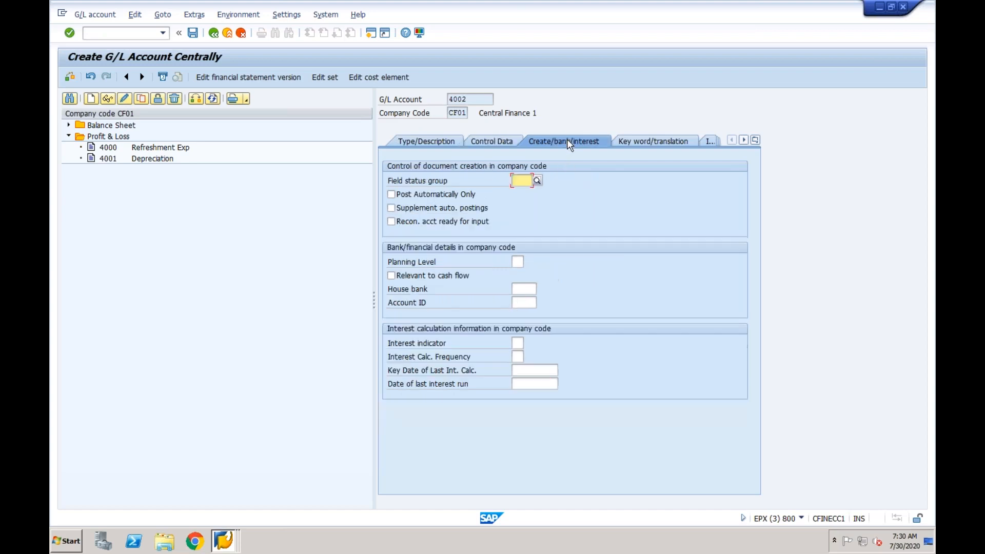
pyautogui.write('G')
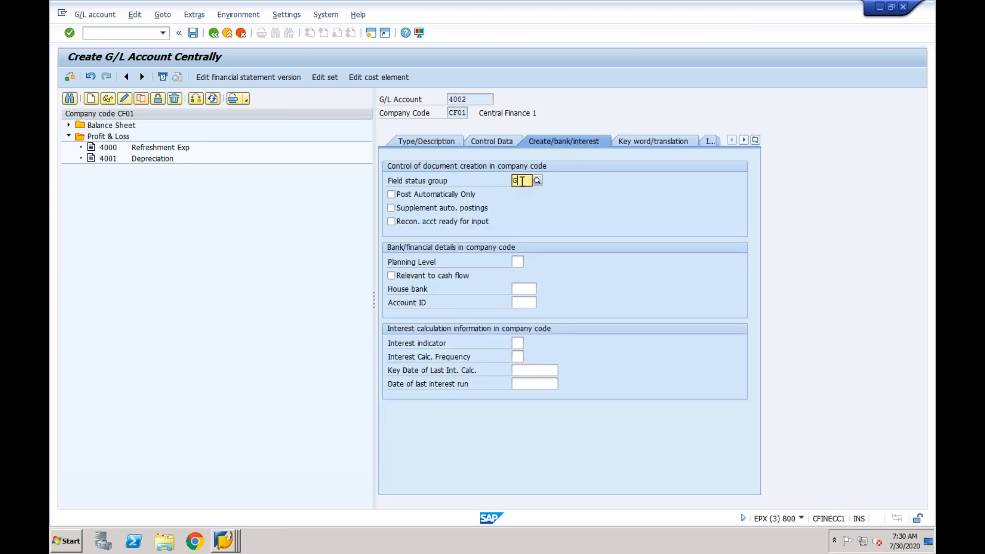
pyautogui.write('00')
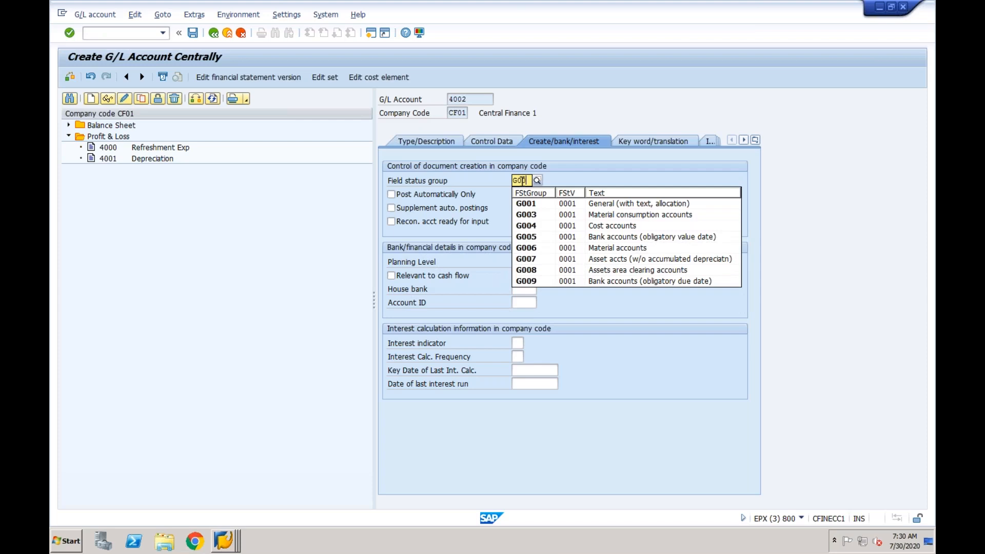
pyautogui.click(529, 218)
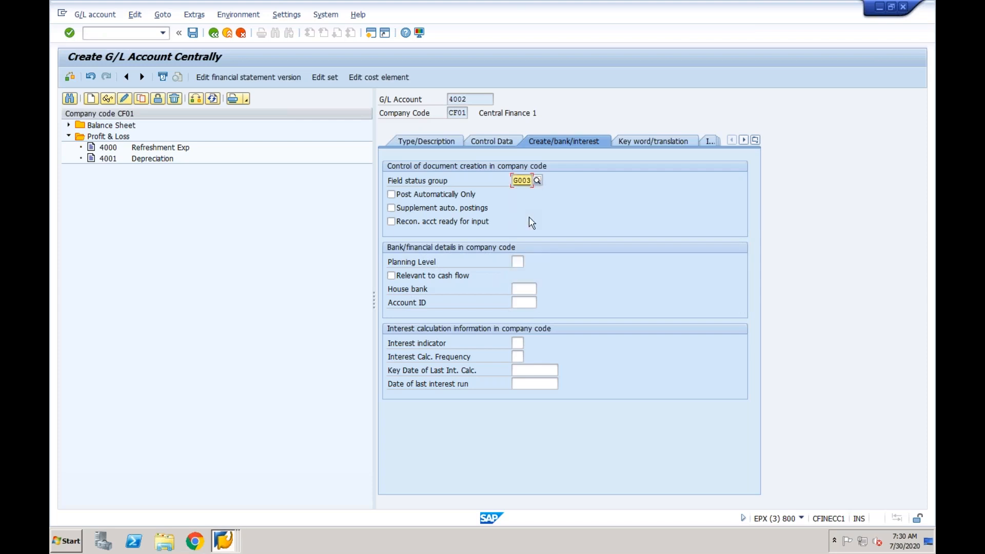
pyautogui.click(193, 33)
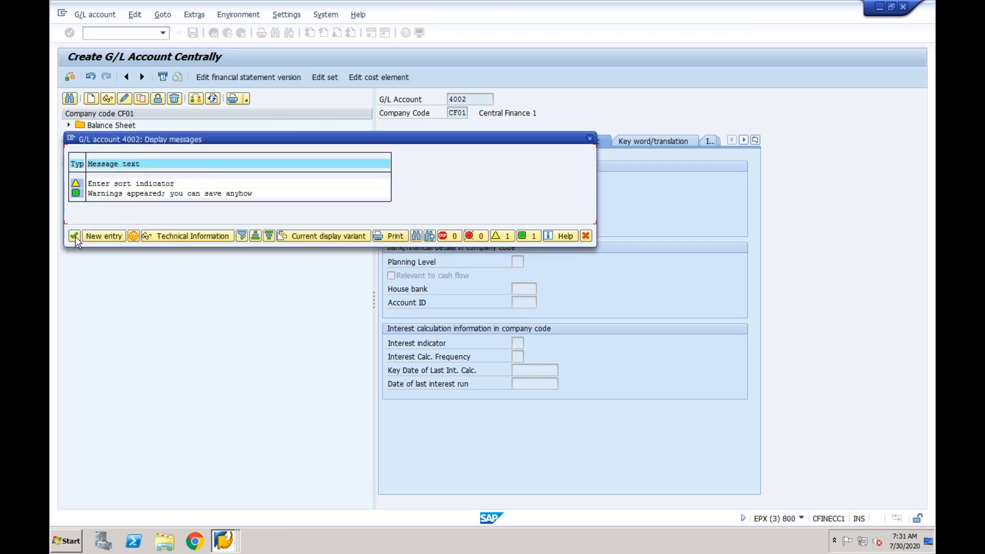
pyautogui.click(75, 235)
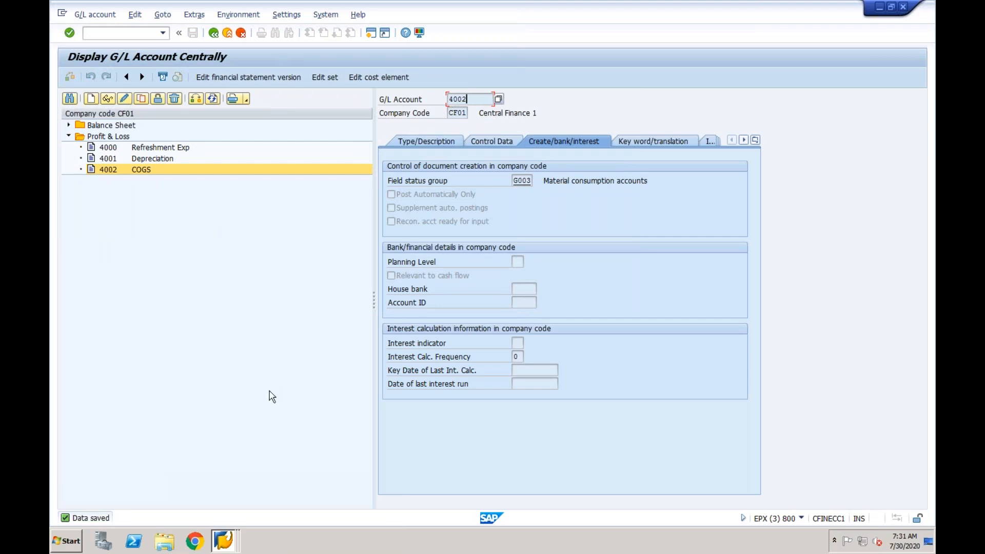
# Open the GBB offsetting entry rules in OBYC for chart of accounts CF01
pyautogui.click(140, 35)
pyautogui.write('/nobyc')
pyautogui.press('Return')
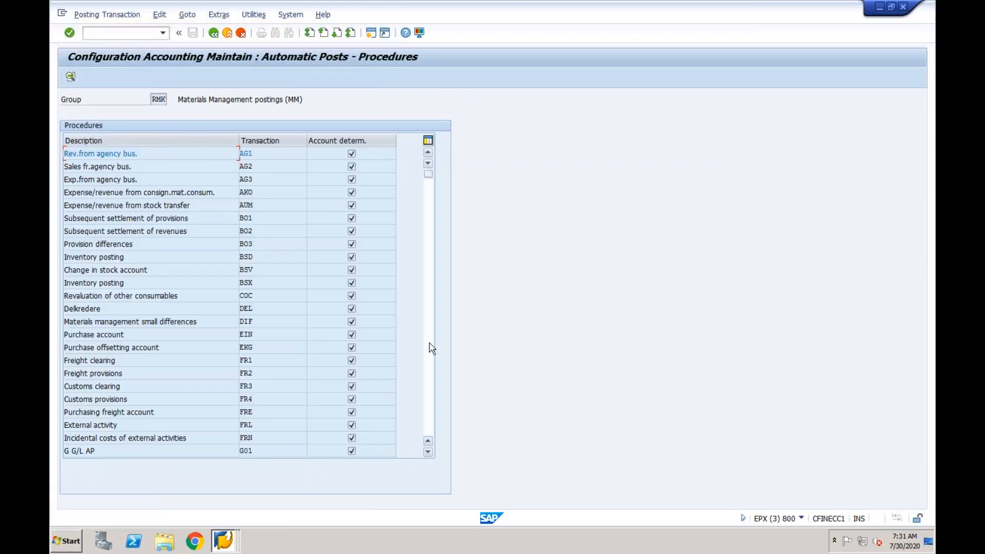
pyautogui.click(431, 347)
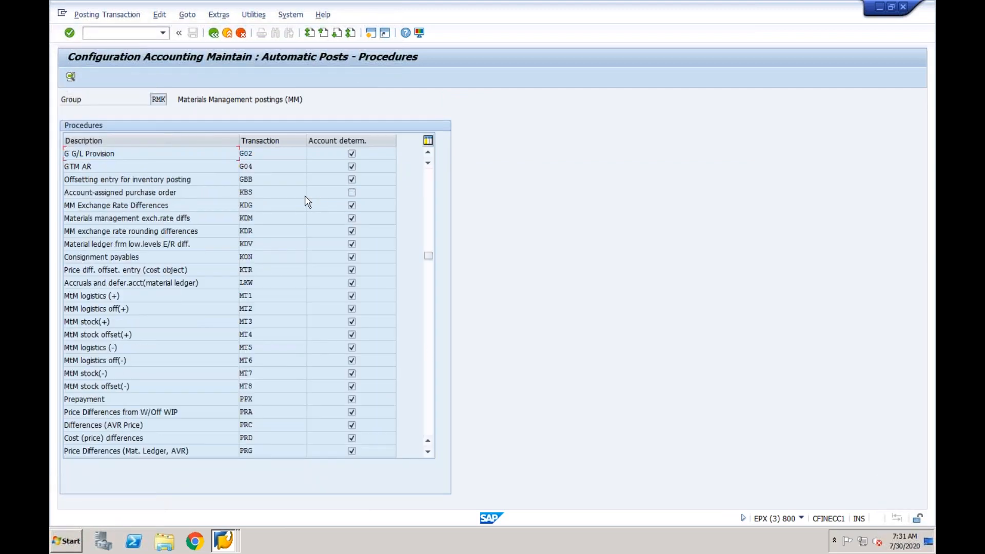
pyautogui.doubleClick(250, 179)
pyautogui.click(301, 290)
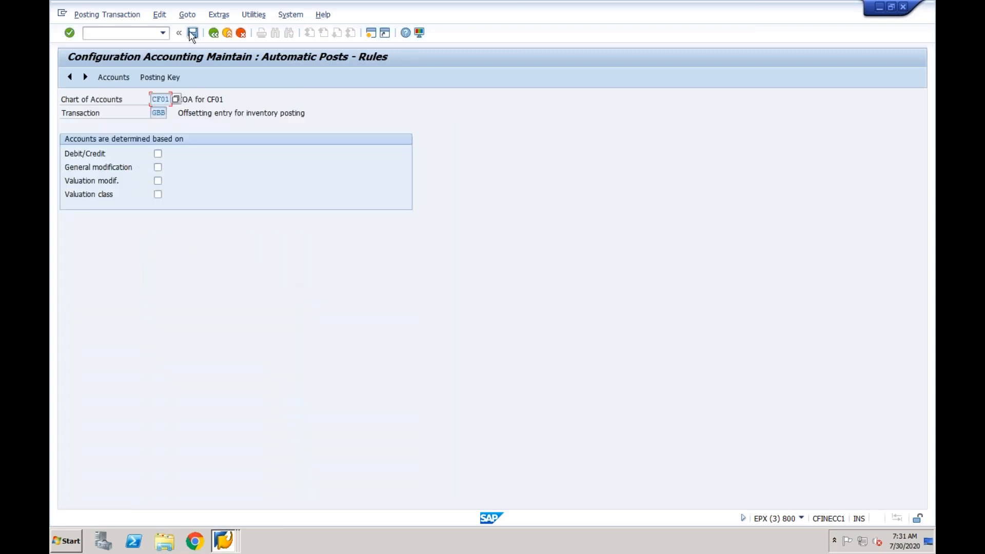
pyautogui.click(192, 34)
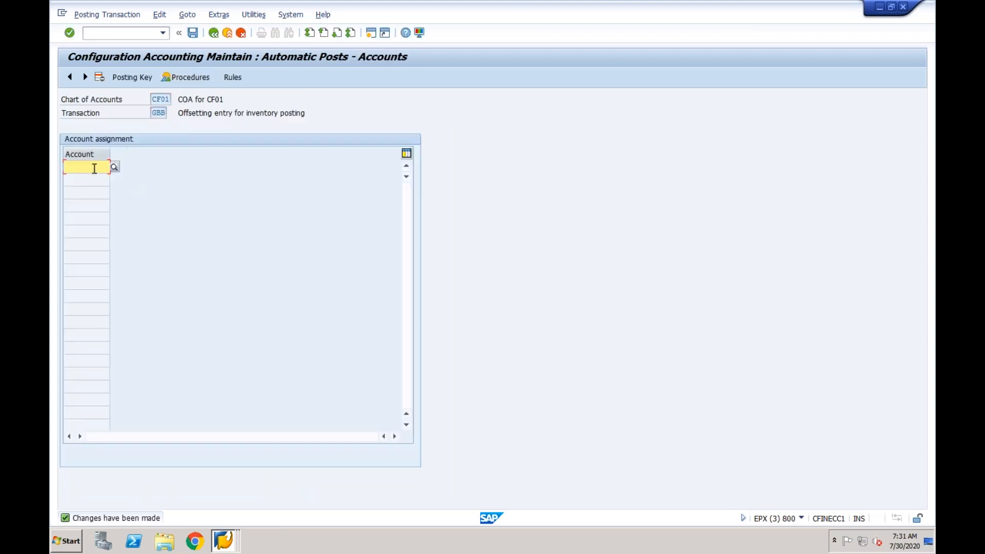
# Assign G/L account 4002 to GBB and save it under a customizing request
pyautogui.write('4002')
pyautogui.press('Return')
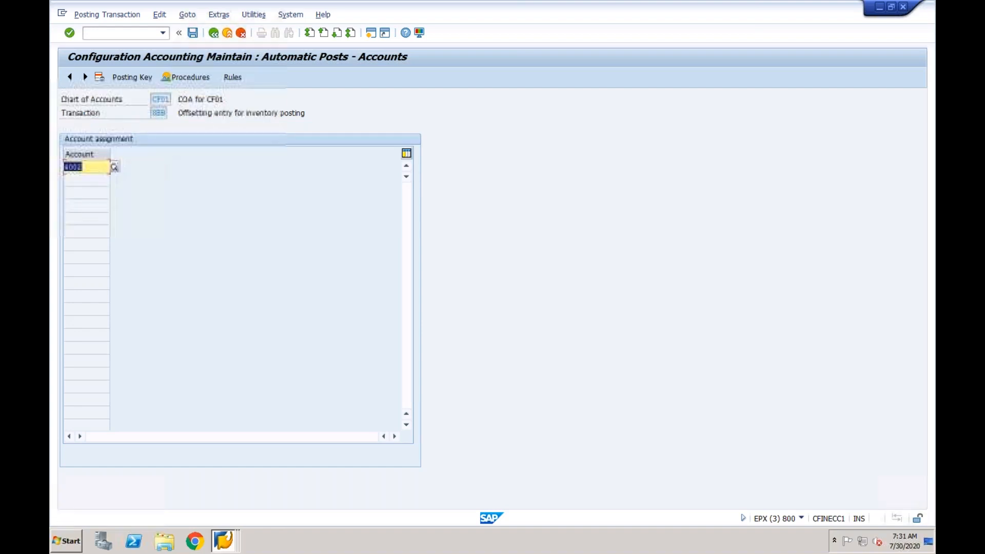
pyautogui.click(192, 33)
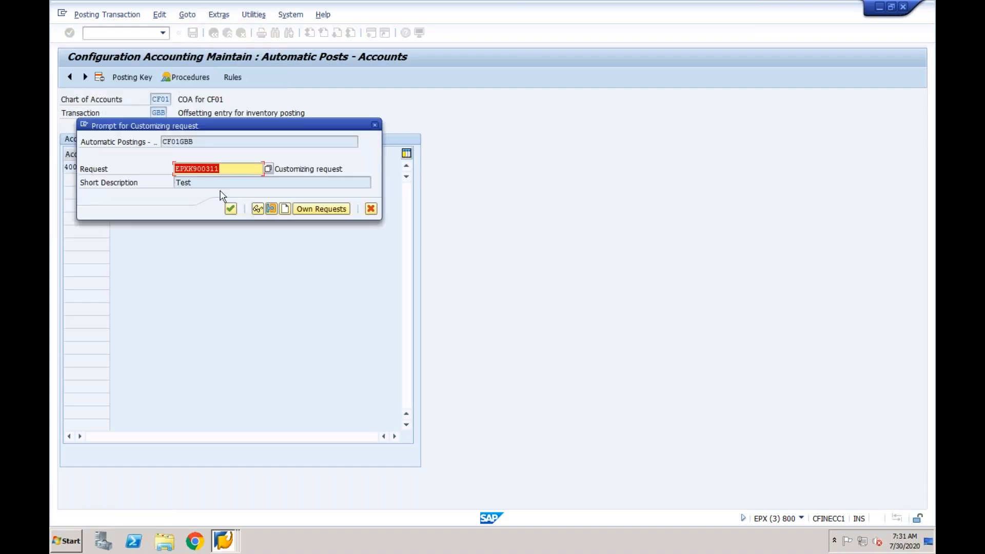
pyautogui.click(230, 208)
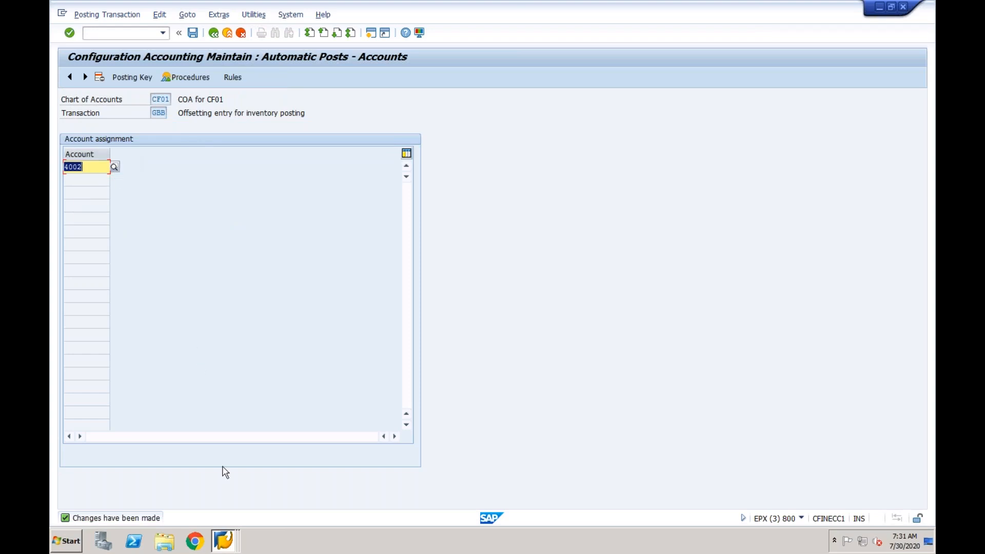
pyautogui.click(224, 541)
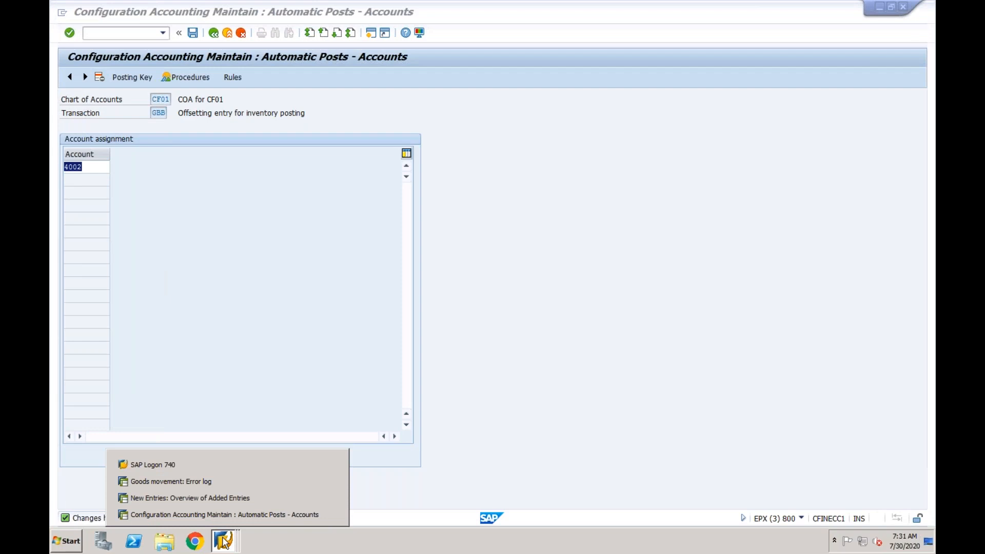
# Recheck the delivery, open the missing tolerance key VP error for CF01, and reach Tolerance Limits
pyautogui.click(222, 480)
pyautogui.click(214, 35)
pyautogui.click(262, 78)
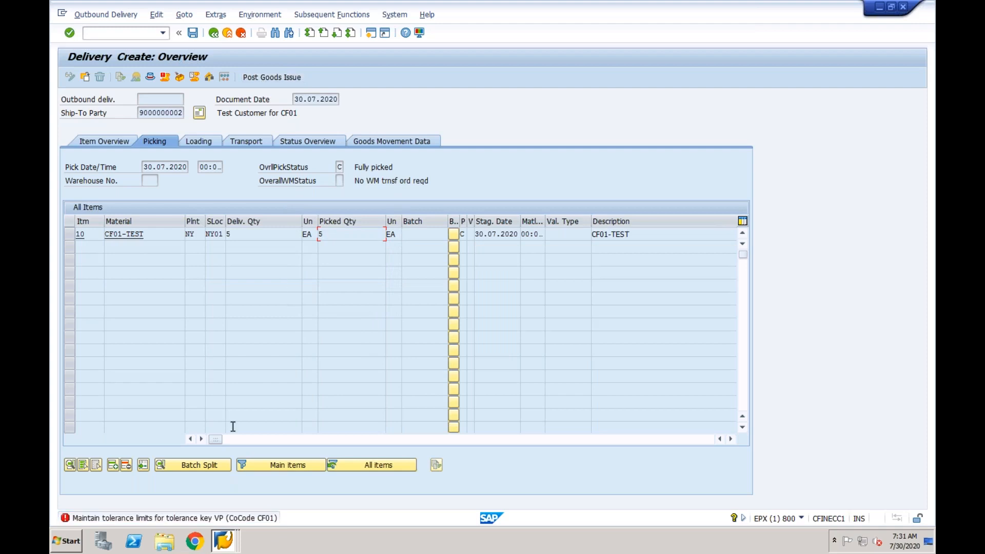
pyautogui.doubleClick(222, 518)
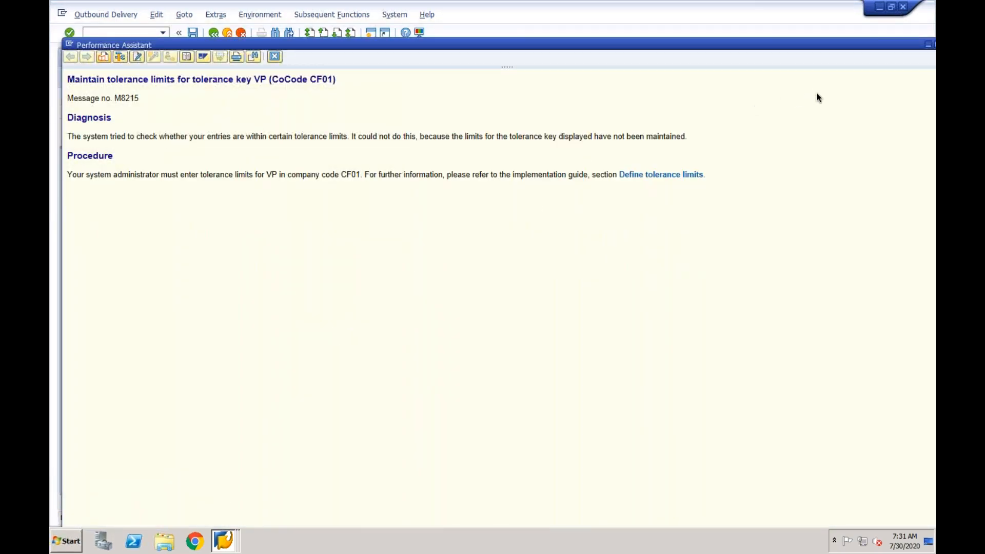
pyautogui.click(671, 175)
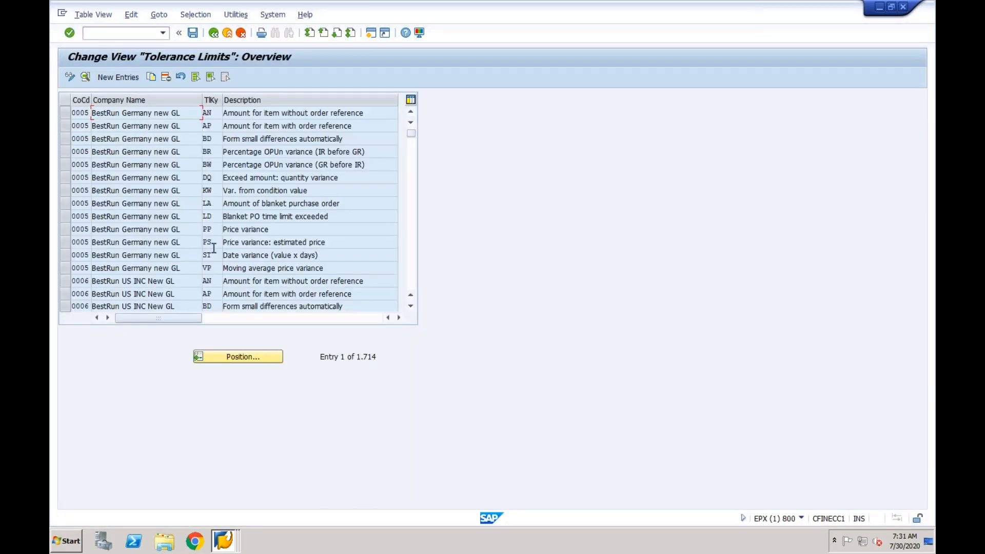
# Copy tolerance key VP from company 0005 to CF01, save it, and return to the delivery
pyautogui.click(66, 271)
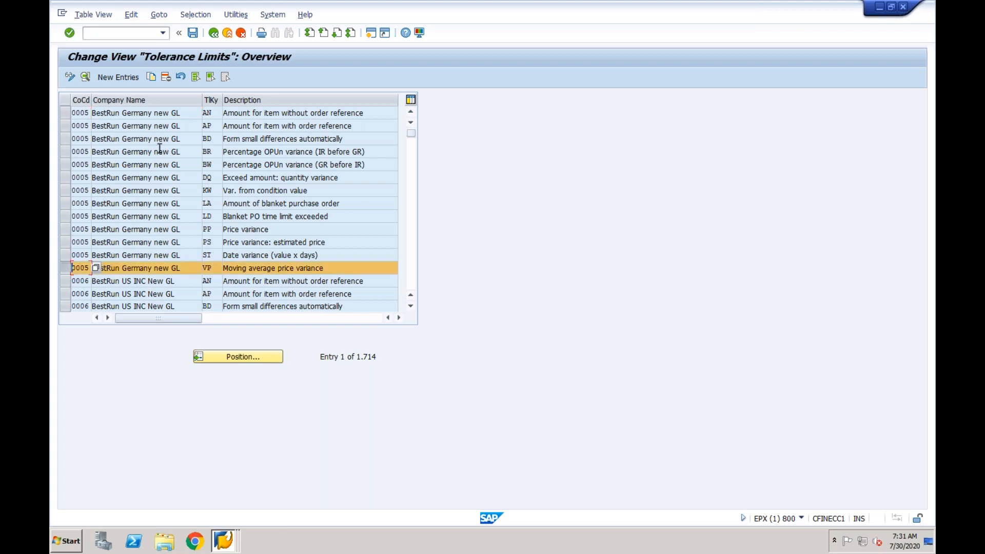
pyautogui.press('F2')
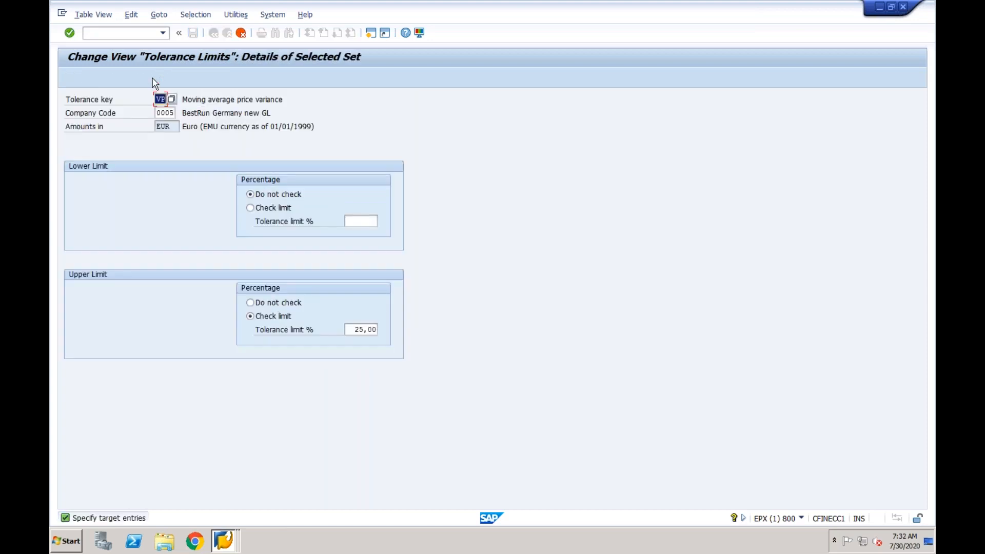
pyautogui.press('Tab')
pyautogui.write('CF01')
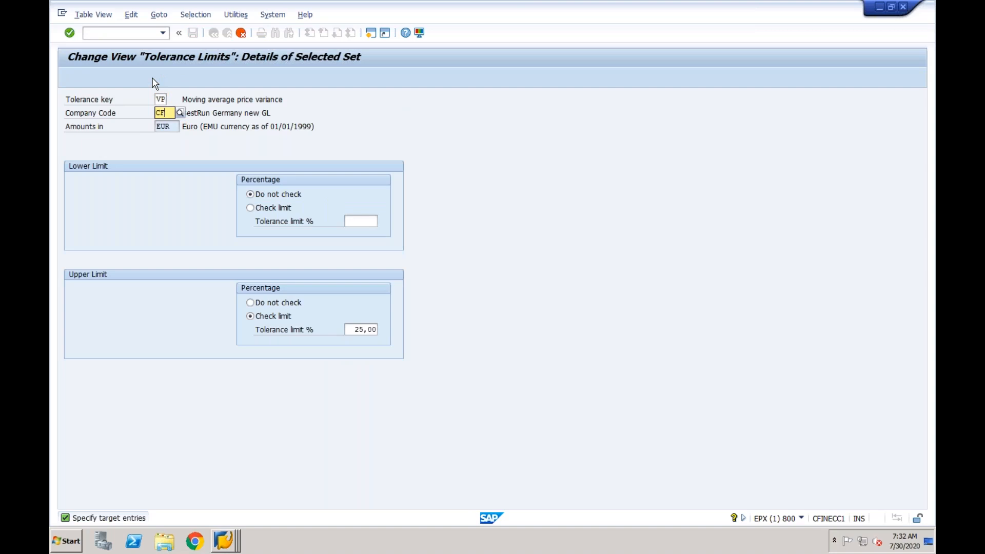
pyautogui.press('Return')
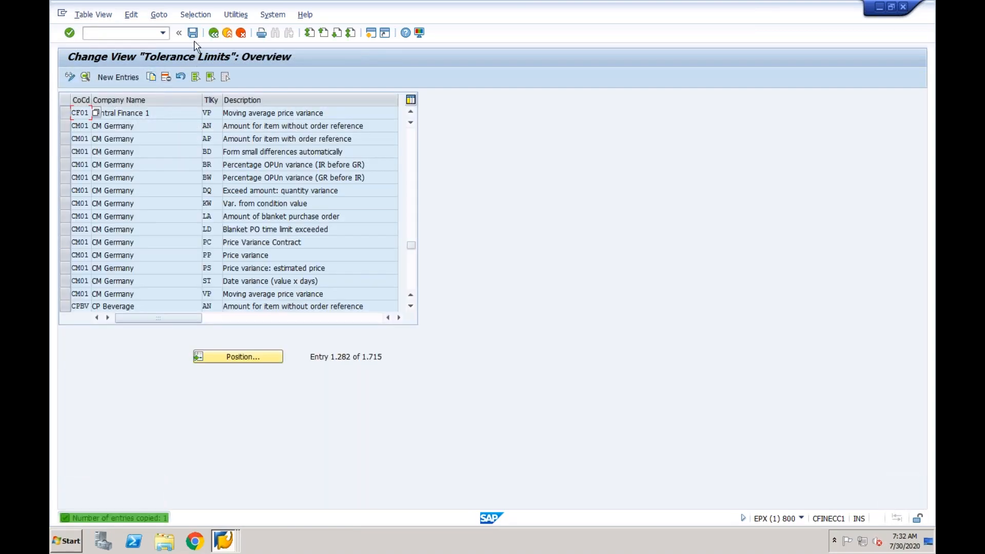
pyautogui.click(193, 33)
pyautogui.click(231, 209)
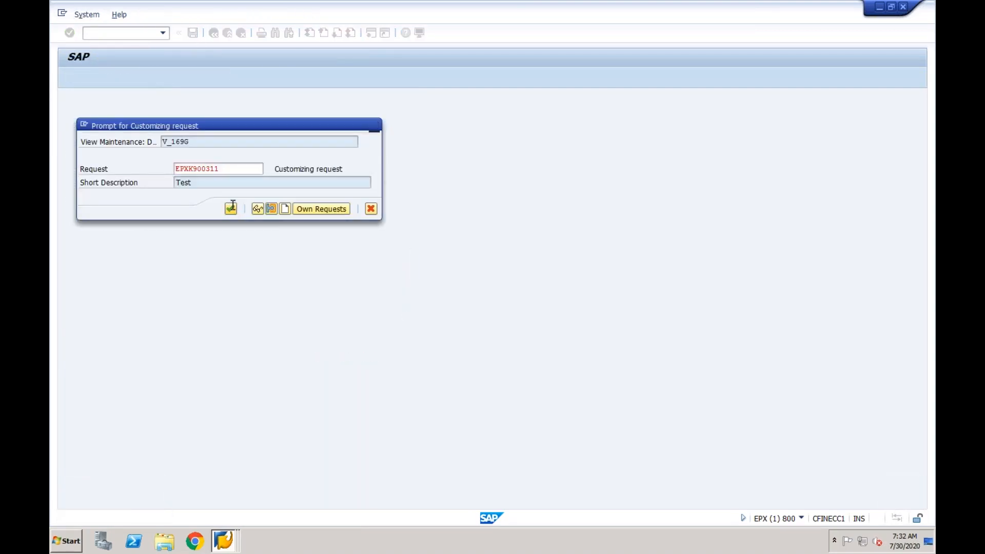
pyautogui.click(213, 33)
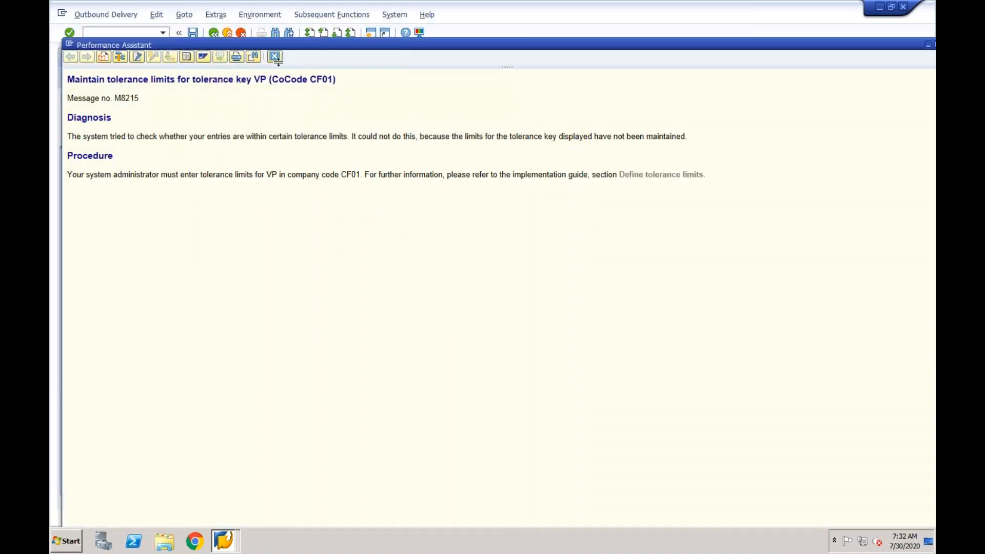
pyautogui.click(275, 56)
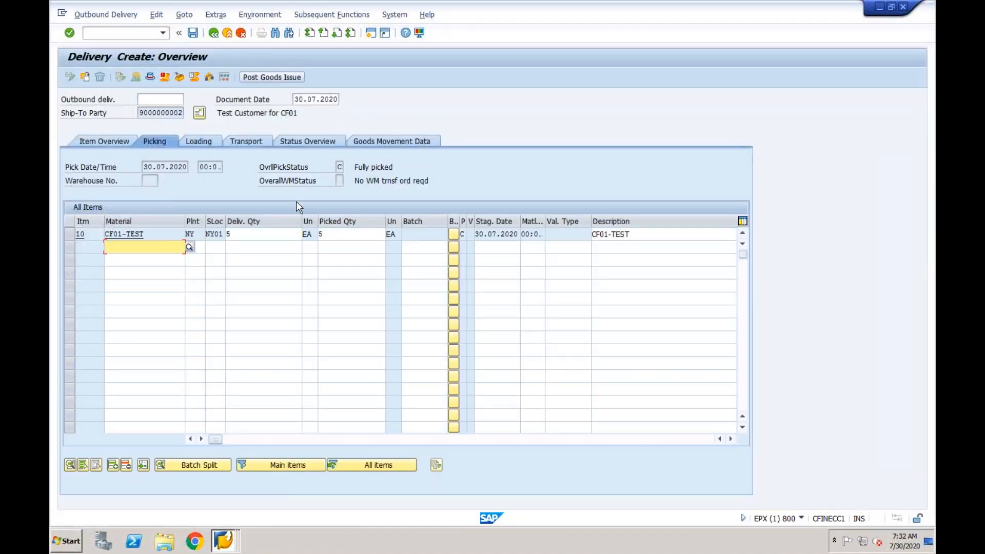
# Recreate the delivery in VL01N with picked quantity 5 for item 10 and post goods issue
pyautogui.click(279, 78)
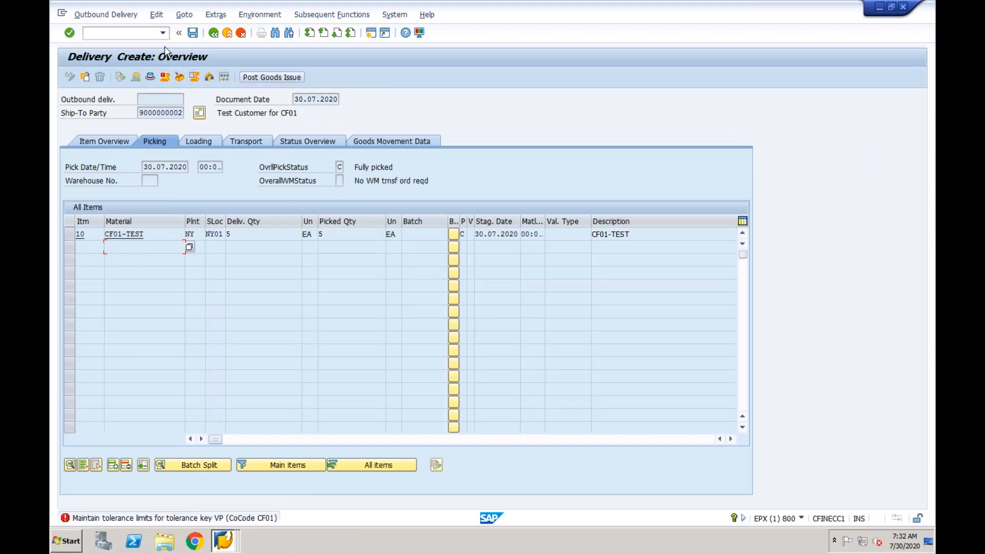
pyautogui.click(144, 34)
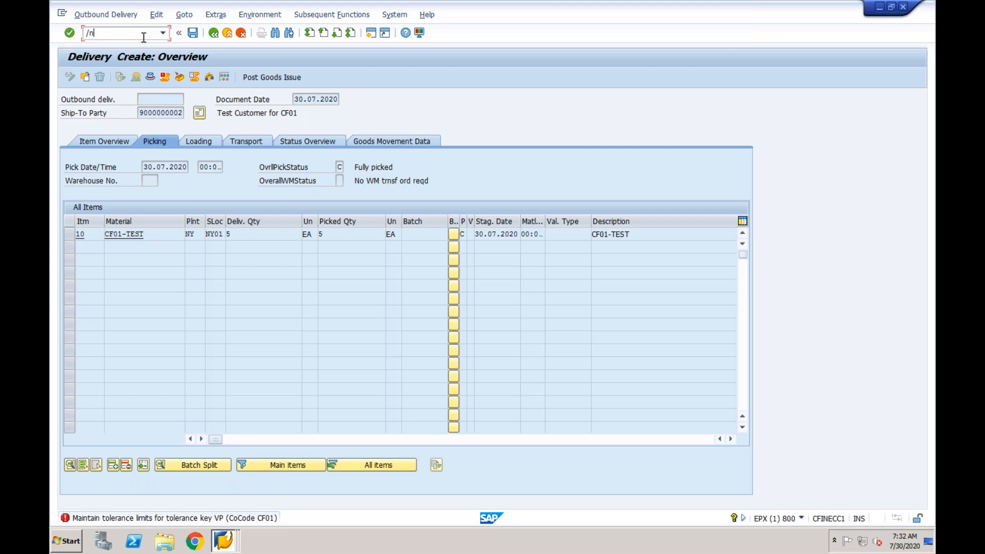
pyautogui.write('/nvl01n')
pyautogui.press('Return')
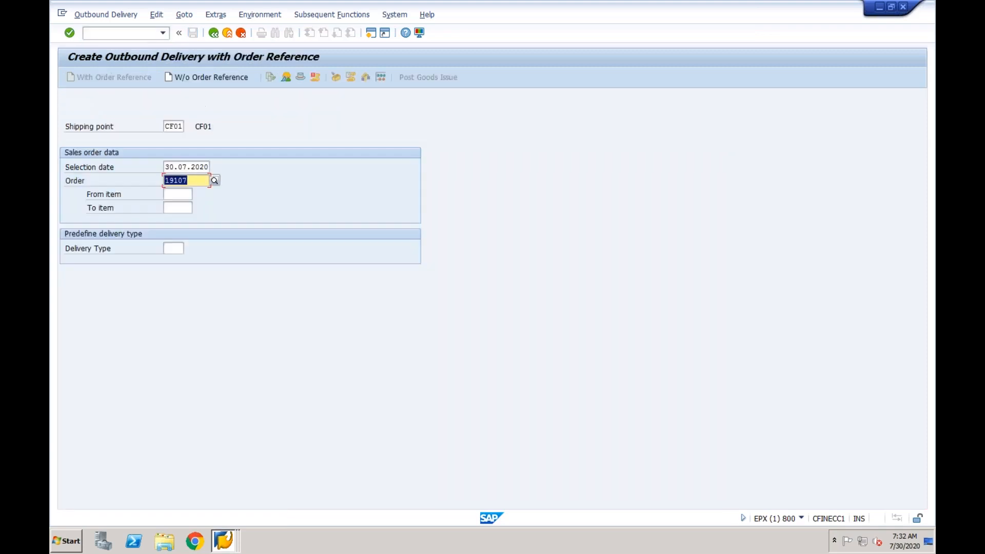
pyautogui.press('Return')
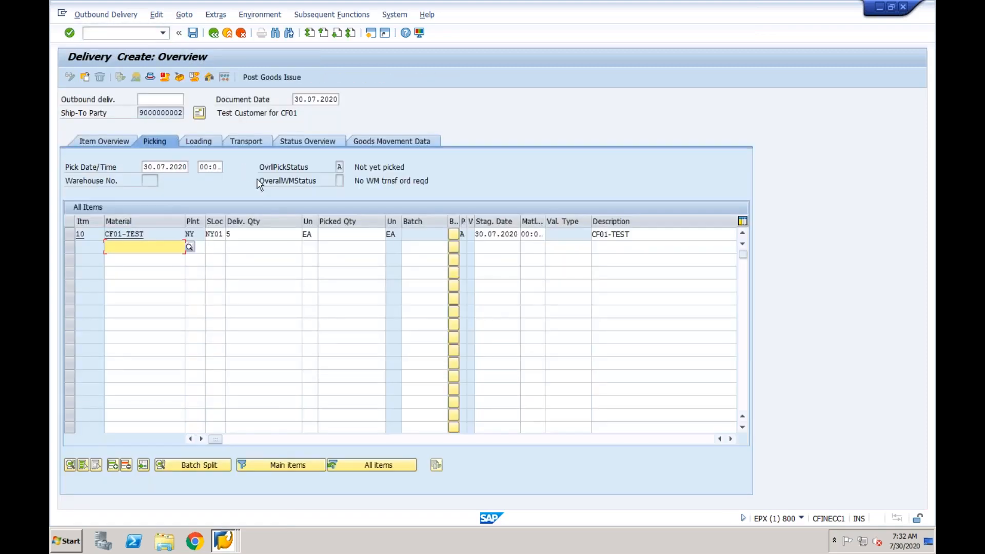
pyautogui.click(336, 235)
pyautogui.write('5')
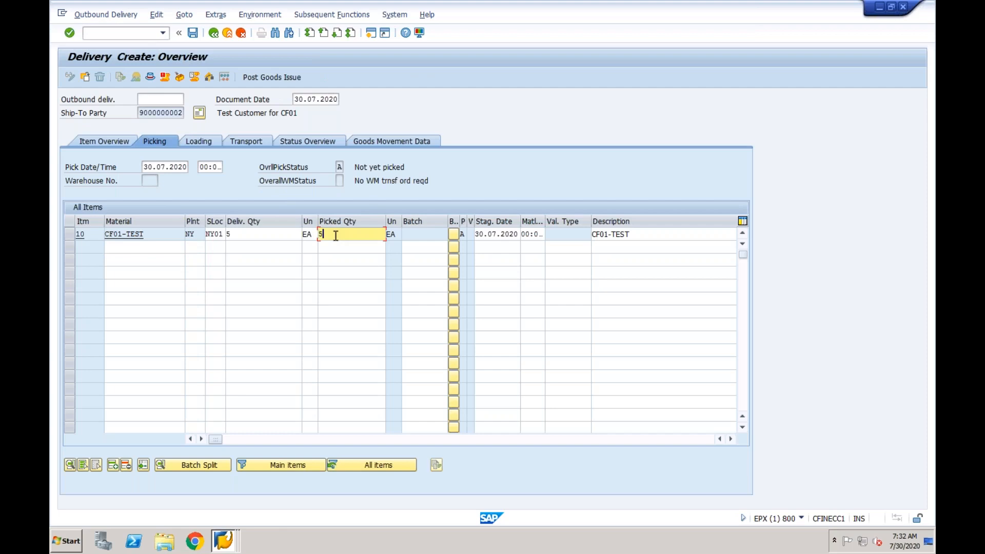
pyautogui.click(288, 78)
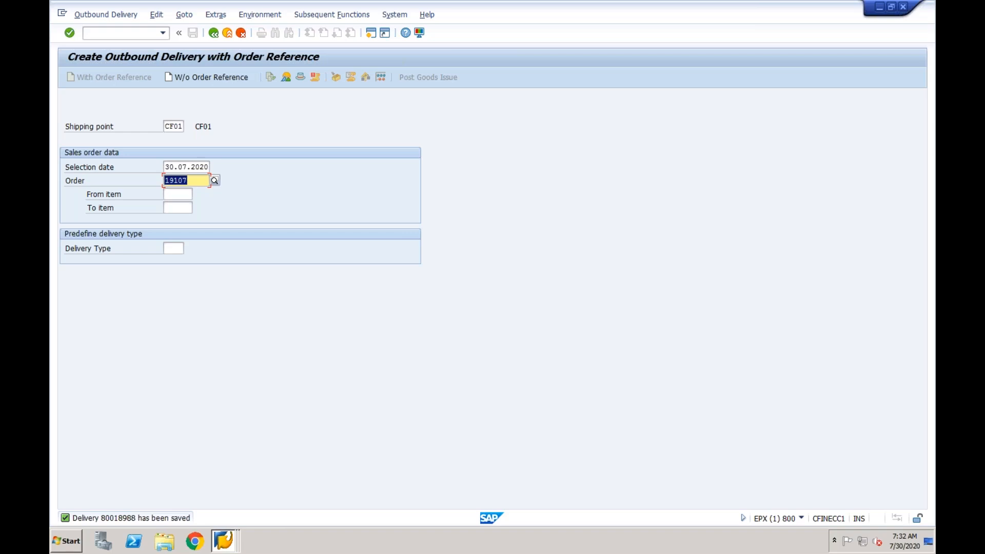
# Open the order's document flow in VA03 and display the goods issue material document
pyautogui.click(135, 32)
pyautogui.write('/nva03')
pyautogui.press('Return')
pyautogui.press('Return')
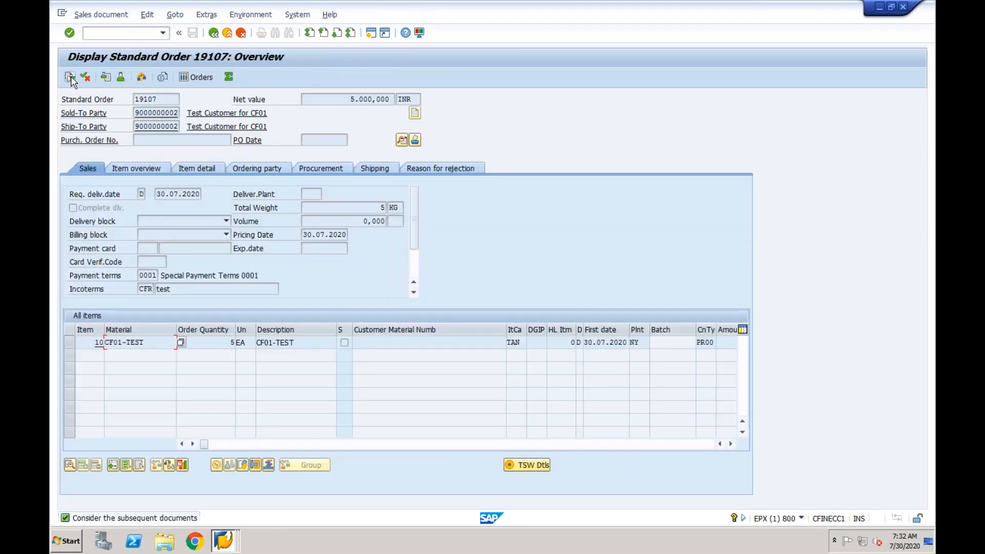
pyautogui.click(70, 77)
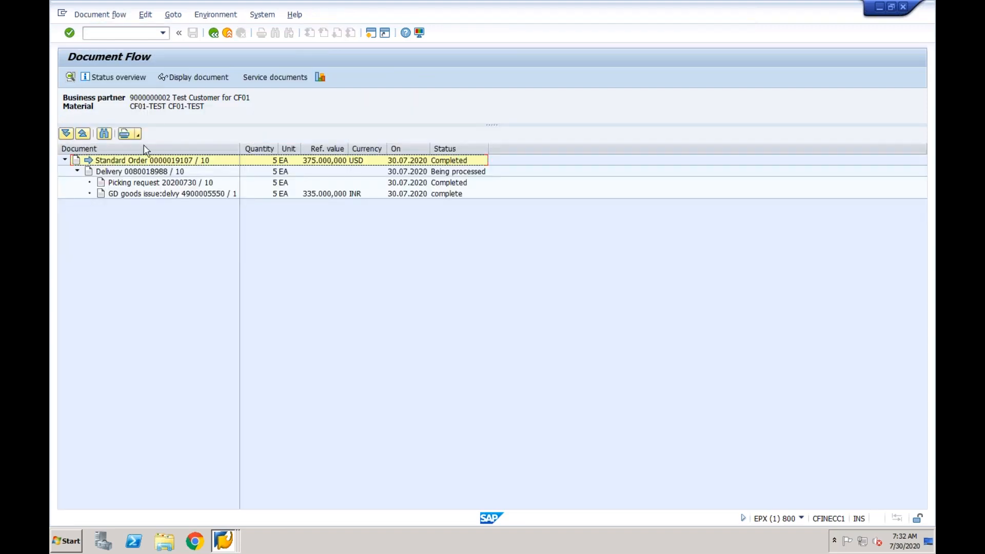
pyautogui.click(153, 173)
pyautogui.click(149, 183)
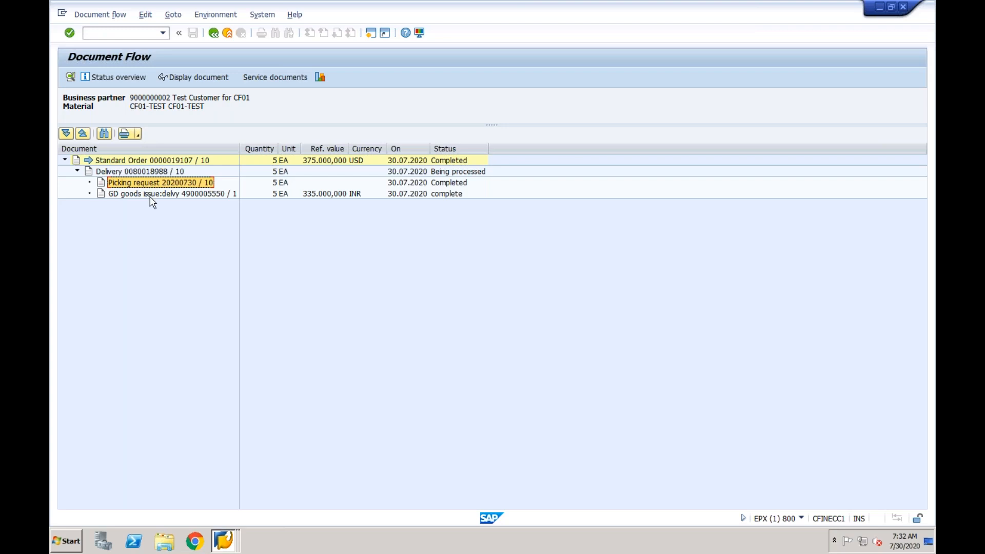
pyautogui.click(152, 195)
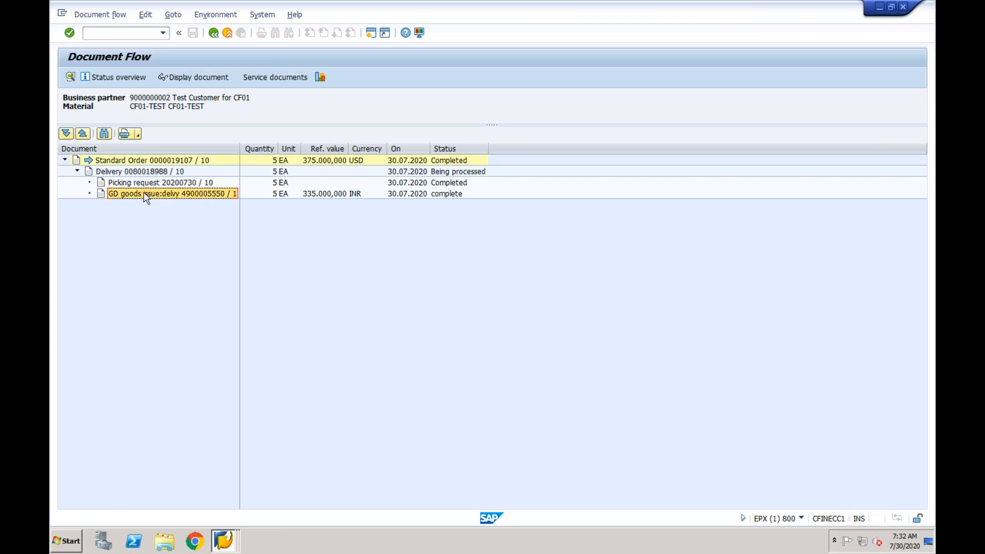
pyautogui.click(194, 78)
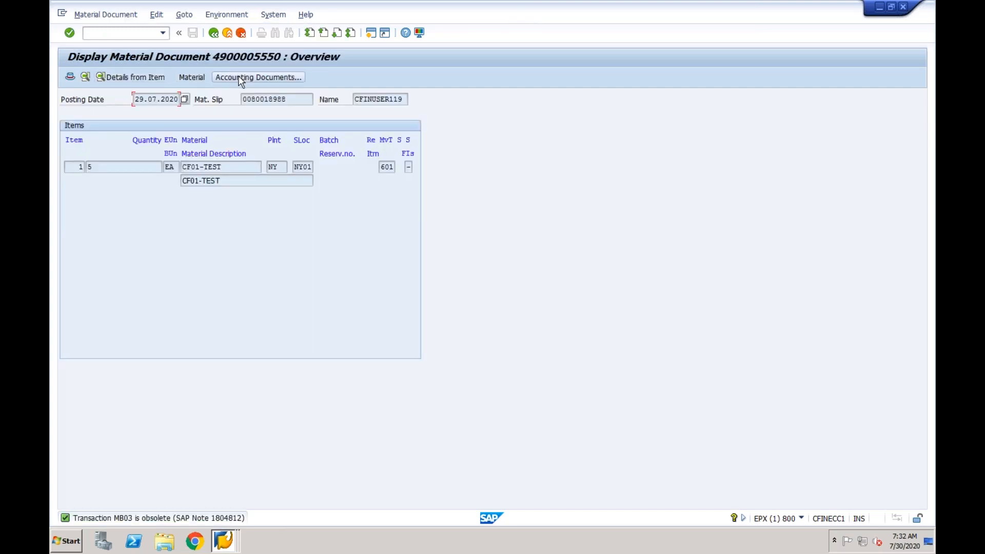
# View the goods issue's accounting document, then switch to the shipping point determination window
pyautogui.click(239, 78)
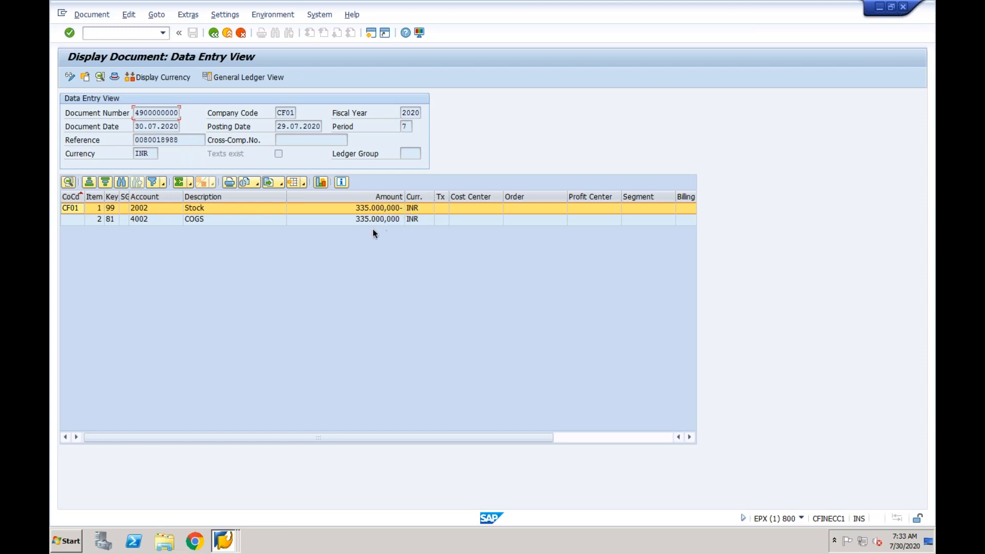
pyautogui.click(224, 539)
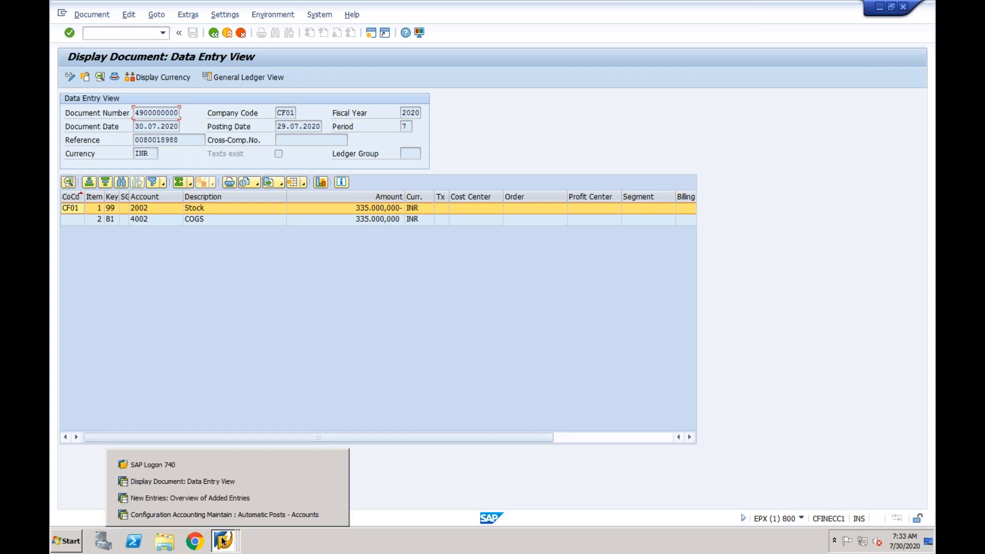
pyautogui.click(221, 484)
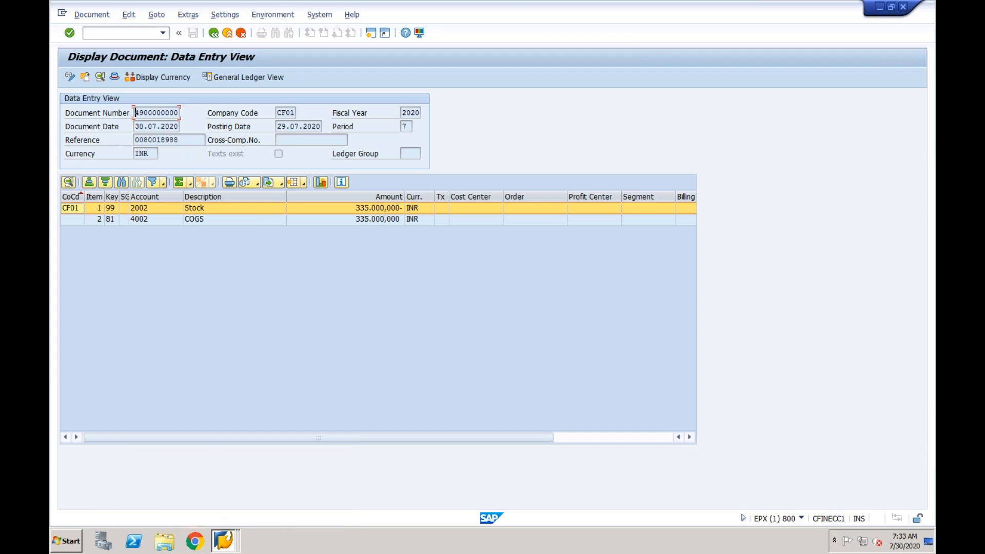
pyautogui.click(223, 539)
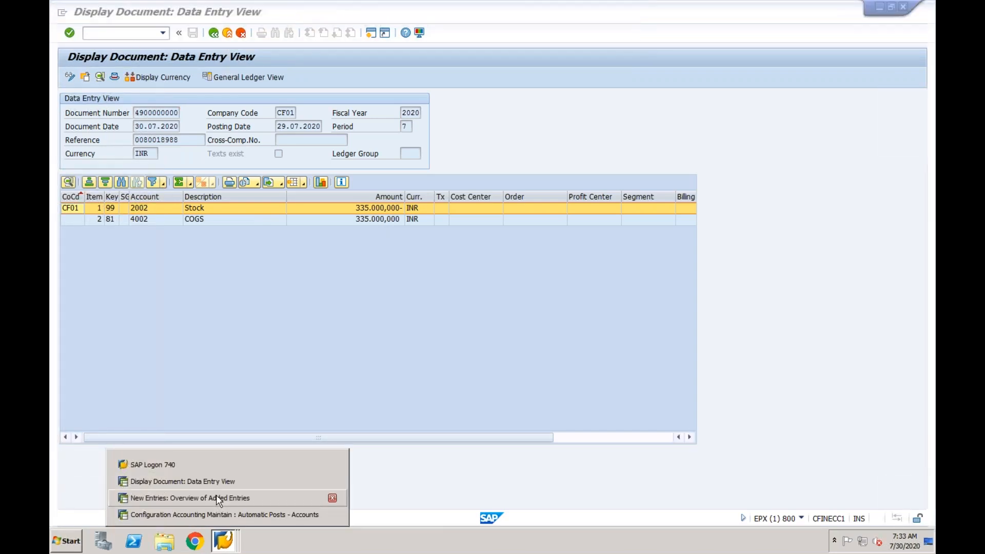
pyautogui.click(216, 494)
pyautogui.click(148, 33)
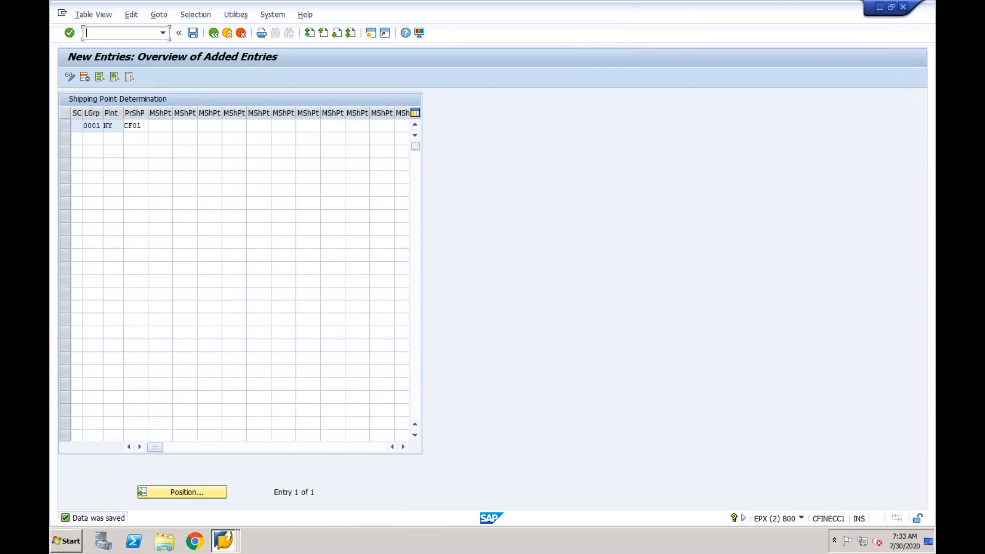
# Display the sales order in VA03 and scroll the items to net value 5.000,000 INR
pyautogui.write('/nva03')
pyautogui.press('Return')
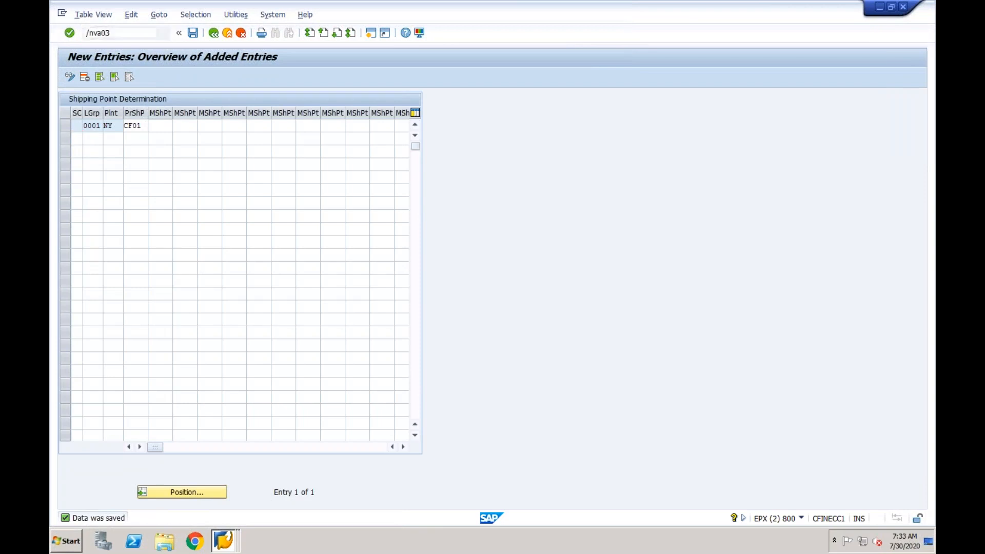
pyautogui.press('Return')
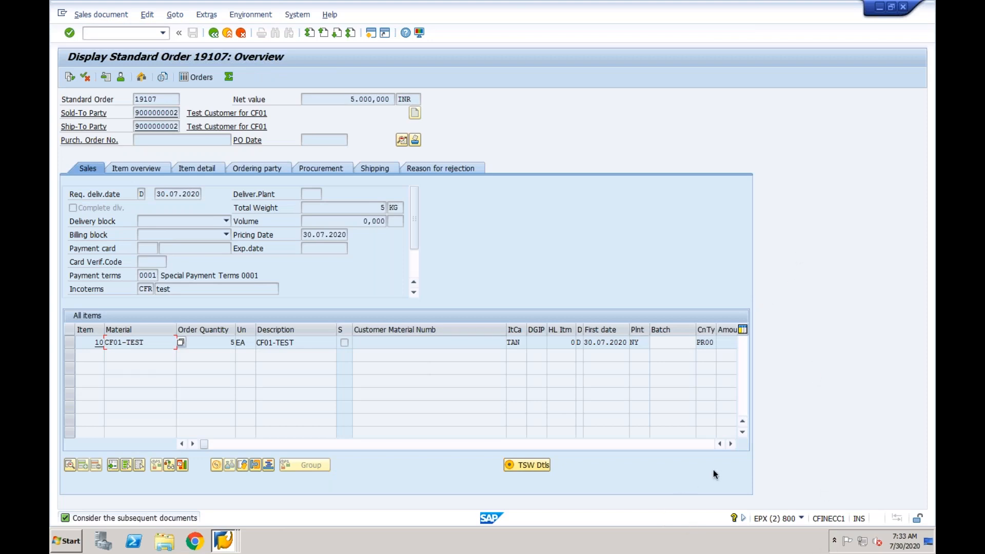
pyautogui.click(731, 444)
pyautogui.click(730, 444)
pyautogui.click(730, 445)
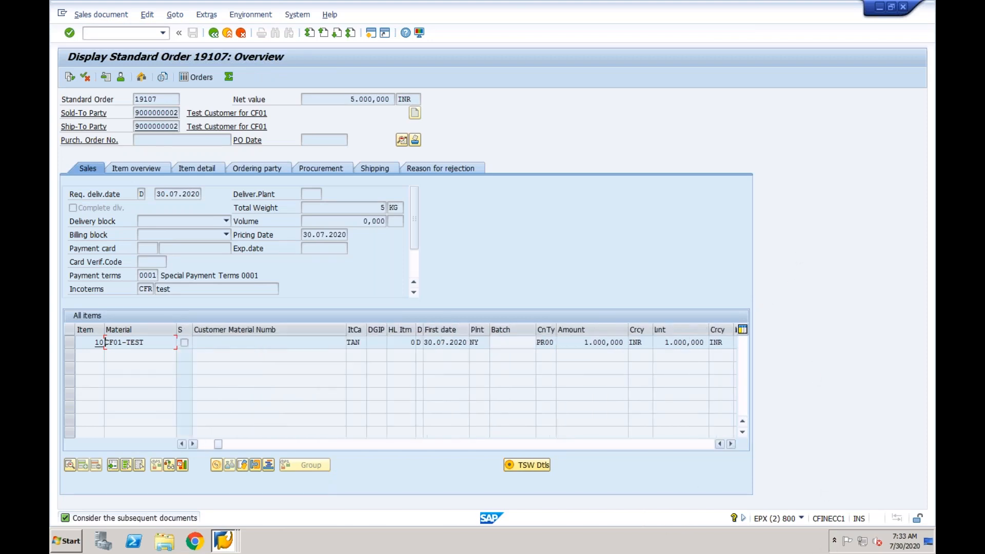
pyautogui.click(643, 342)
pyautogui.click(731, 444)
pyautogui.click(731, 444)
pyautogui.click(732, 444)
pyautogui.click(732, 444)
pyautogui.click(731, 444)
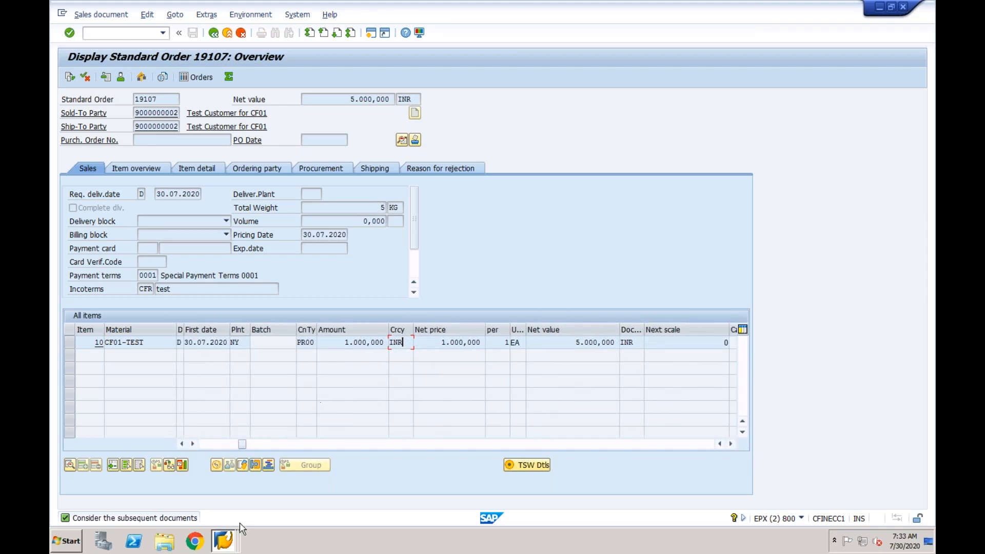
# Switch to the accounting document window and back to the sales order overview
pyautogui.click(224, 541)
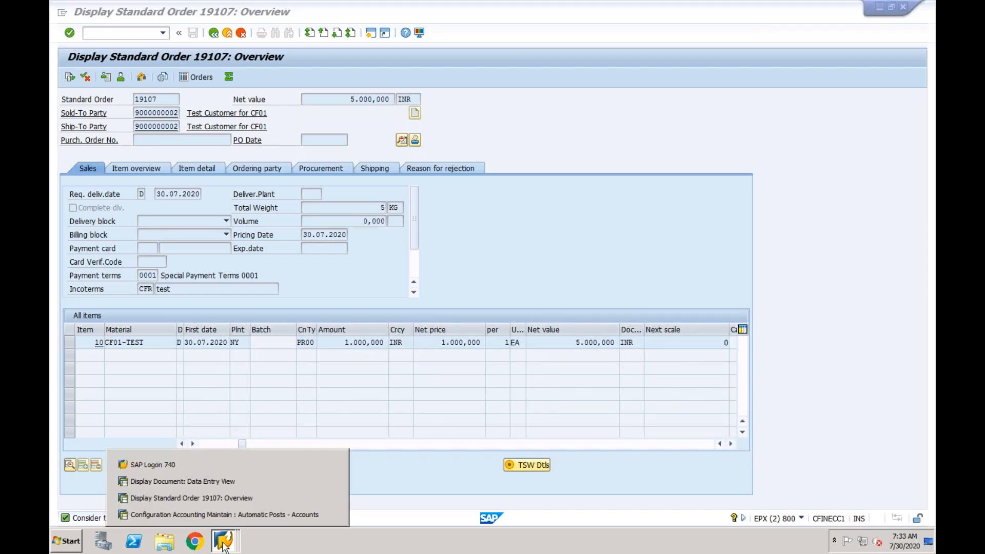
pyautogui.click(222, 485)
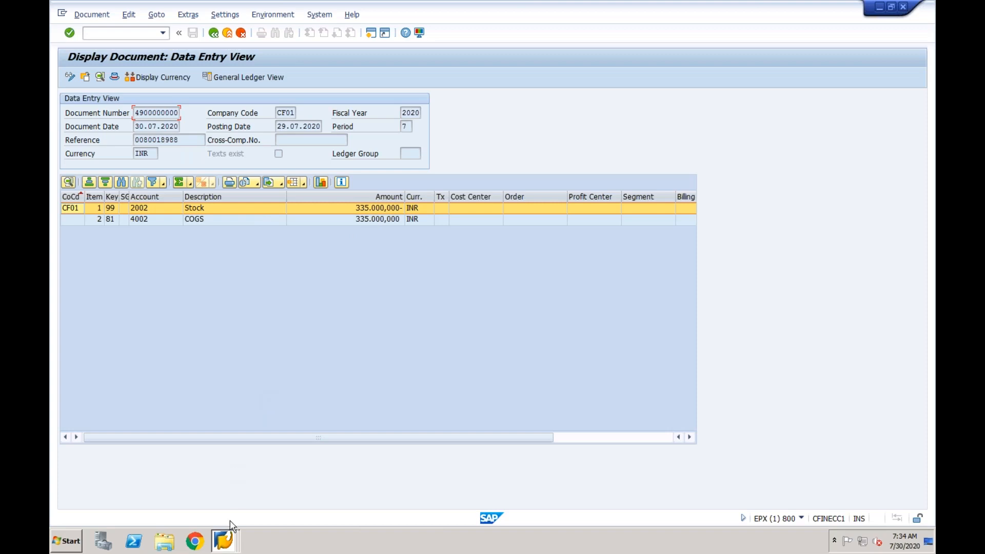
pyautogui.click(226, 539)
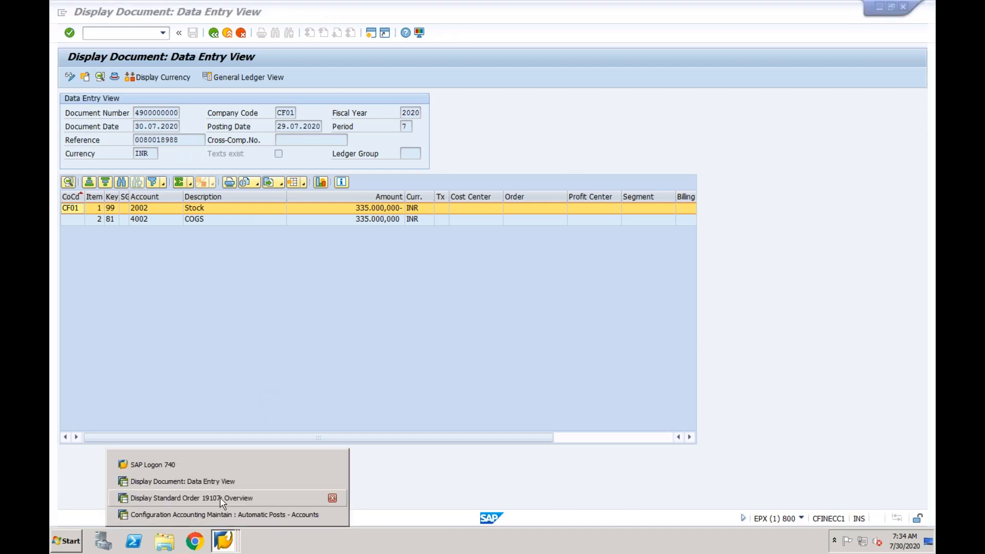
pyautogui.click(223, 498)
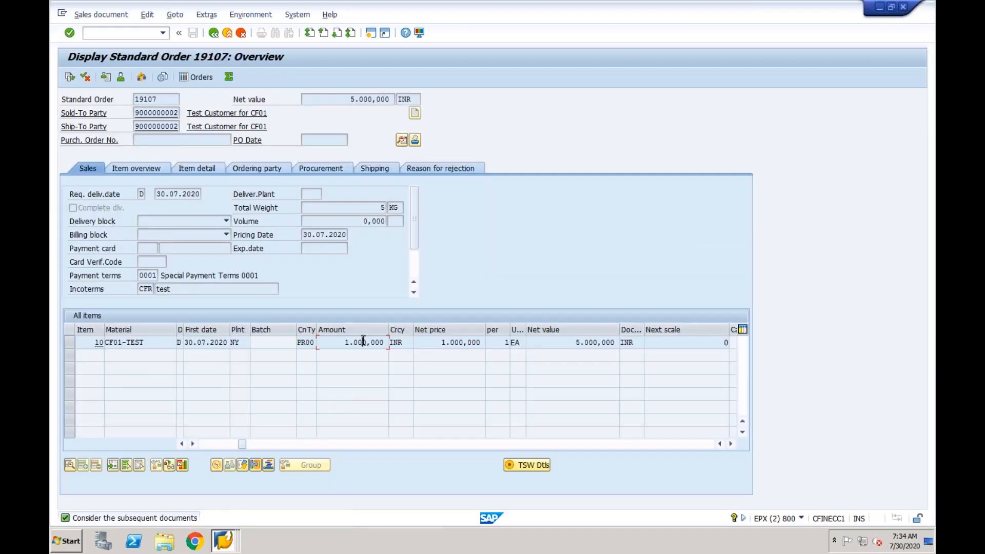
pyautogui.doubleClick(99, 343)
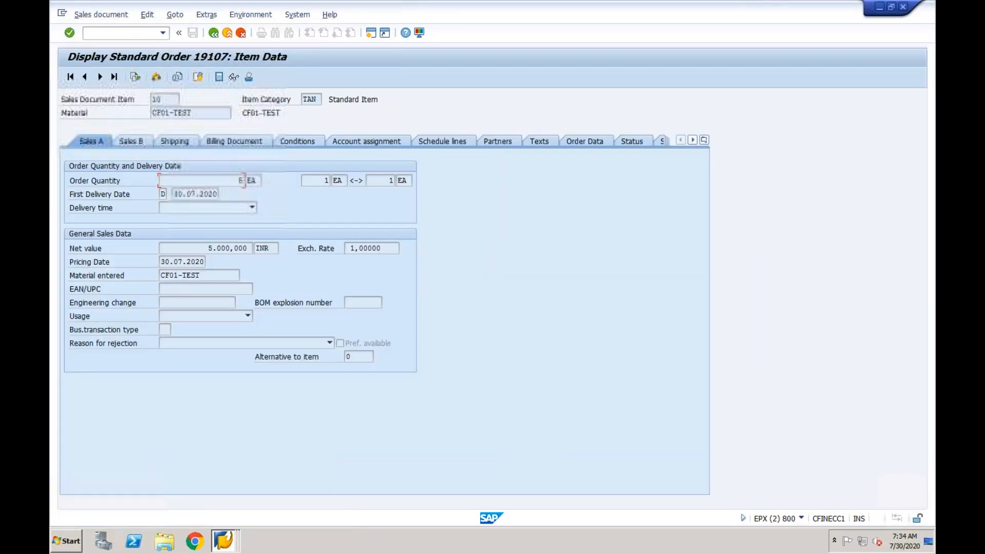
pyautogui.click(304, 139)
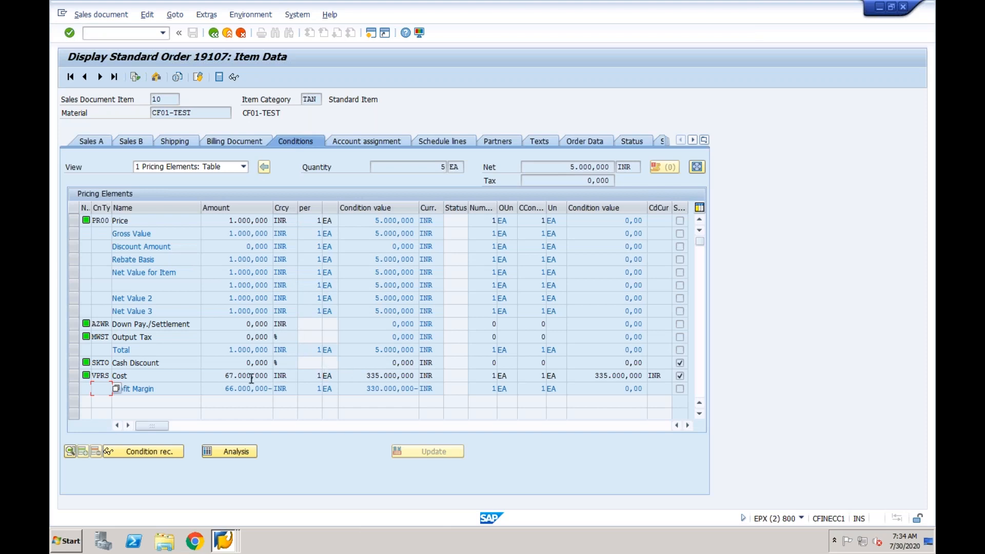
pyautogui.moveTo(367, 374); pyautogui.dragTo(421, 378)
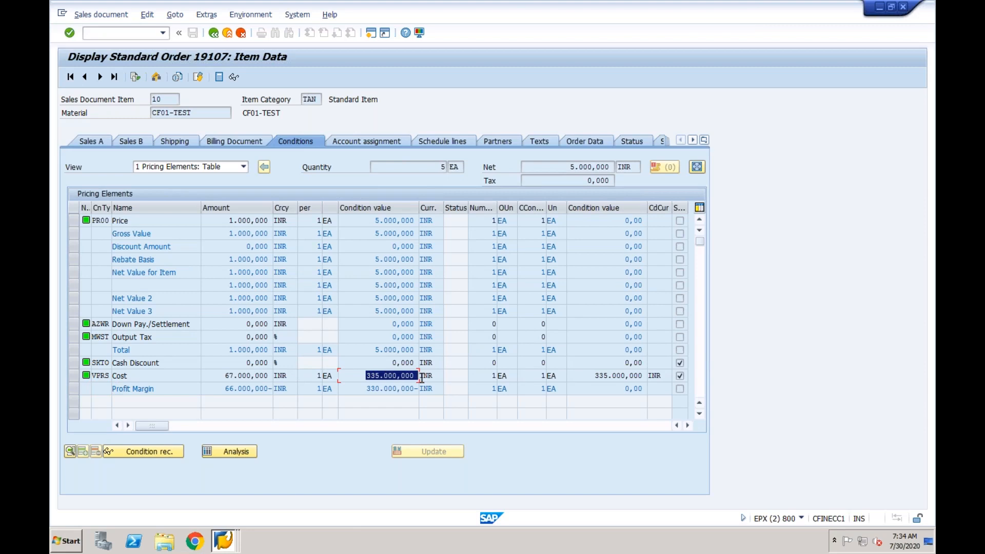
pyautogui.click(228, 375)
pyautogui.moveTo(228, 376); pyautogui.dragTo(281, 378)
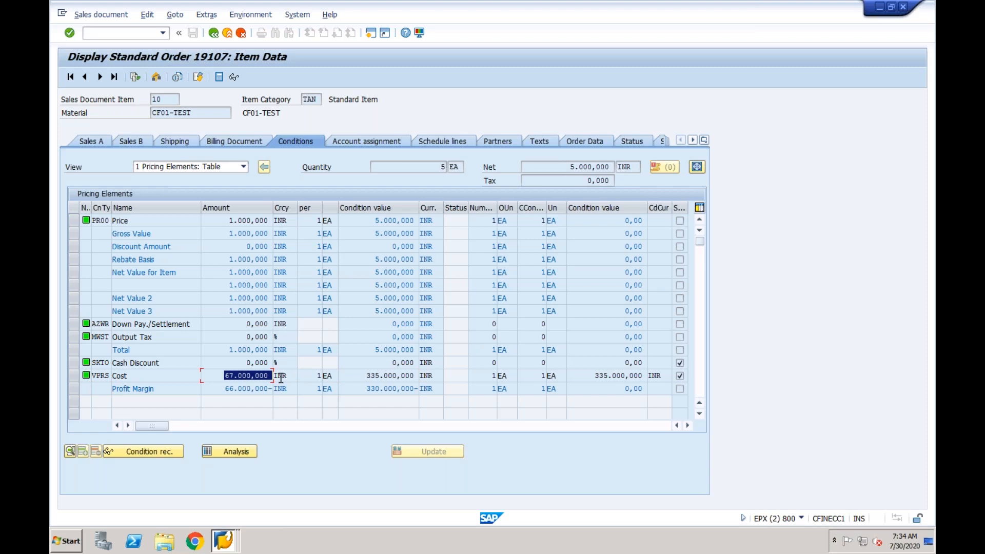
pyautogui.moveTo(229, 310); pyautogui.dragTo(269, 310)
pyautogui.moveTo(225, 376); pyautogui.dragTo(274, 375)
pyautogui.moveTo(365, 376); pyautogui.dragTo(418, 375)
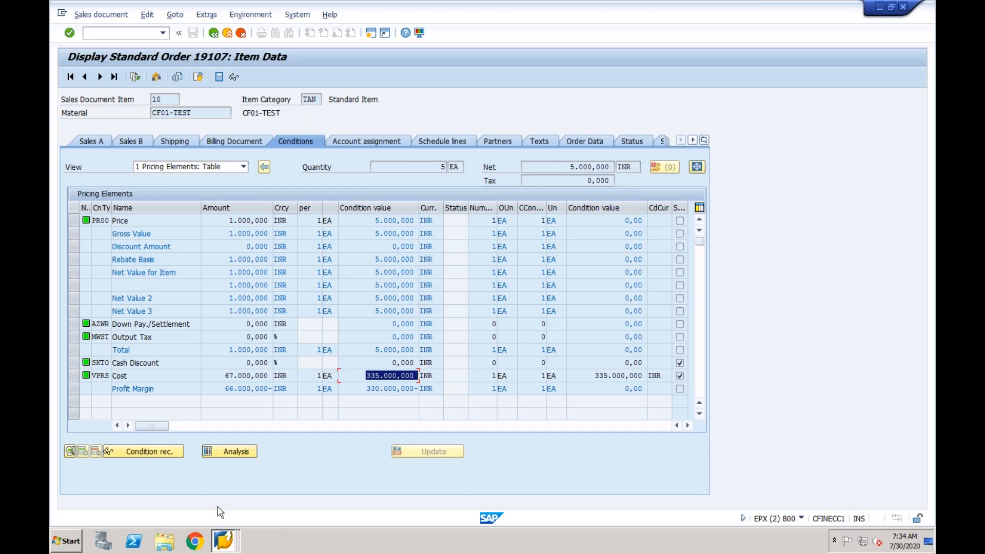
pyautogui.click(224, 543)
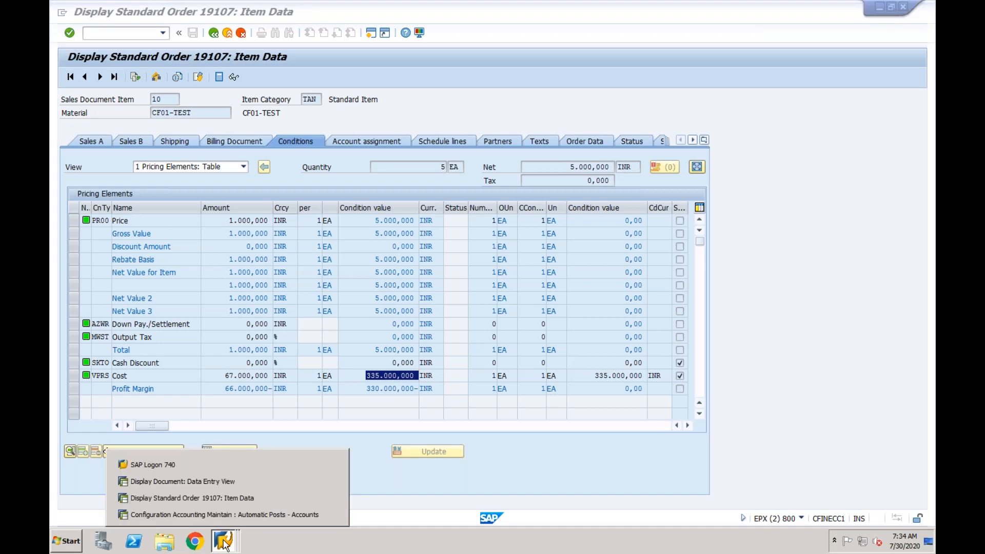
# Bill document 80018988 in VF01 and save it as invoice 90040514
pyautogui.click(230, 501)
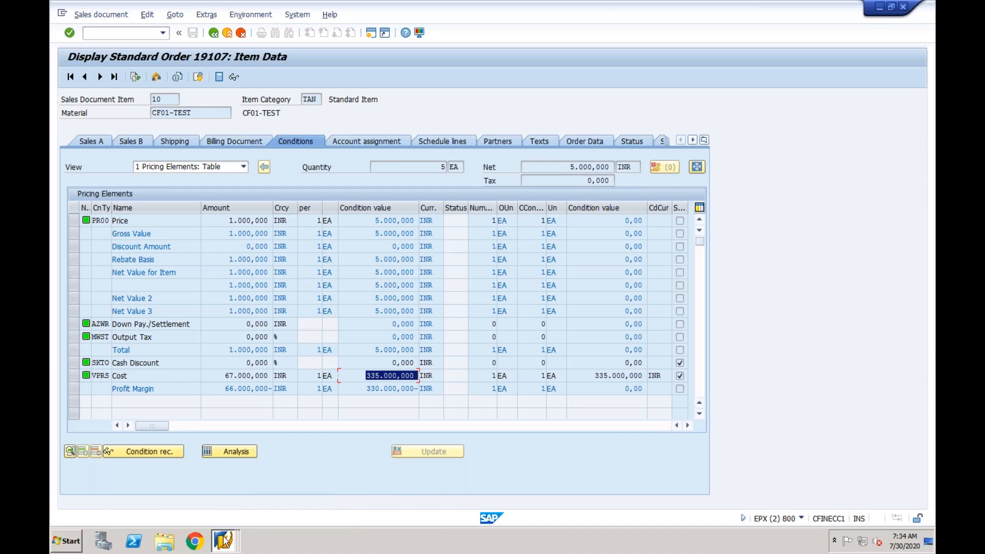
pyautogui.click(223, 541)
pyautogui.click(219, 480)
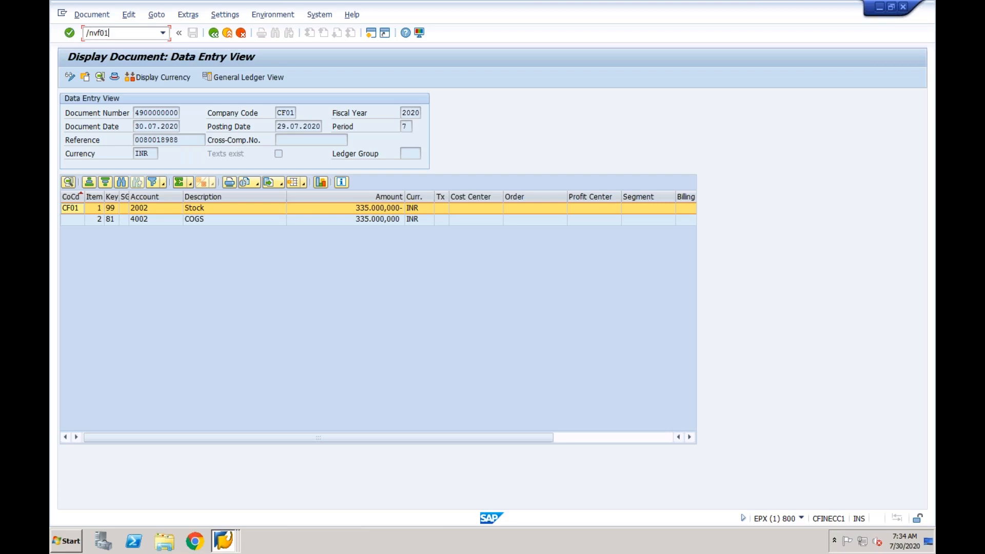
pyautogui.press('Return')
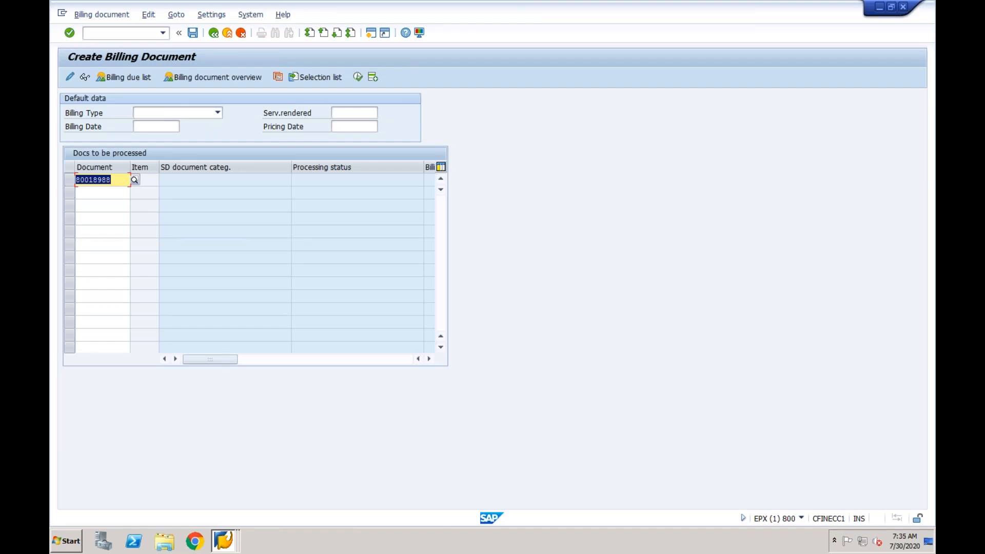
pyautogui.press('Return')
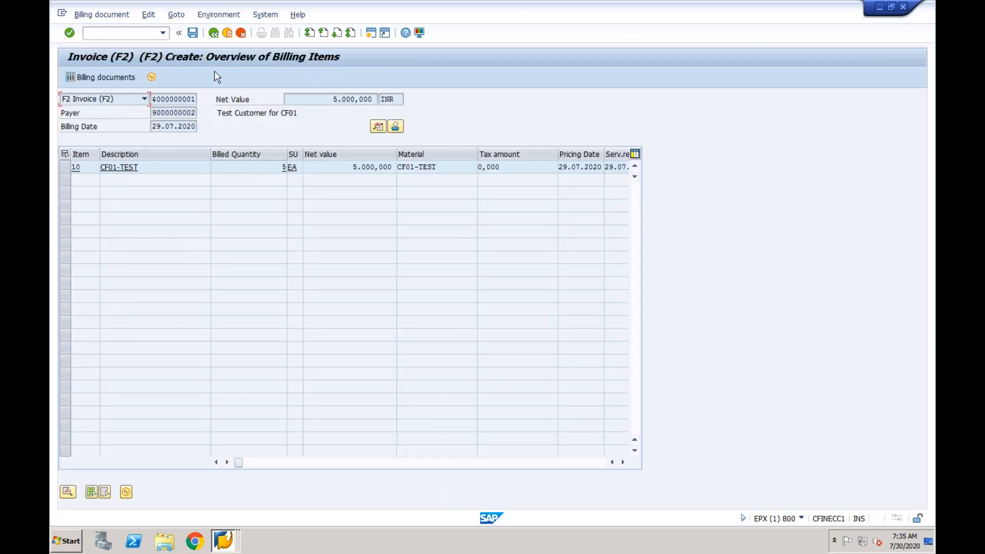
pyautogui.click(193, 33)
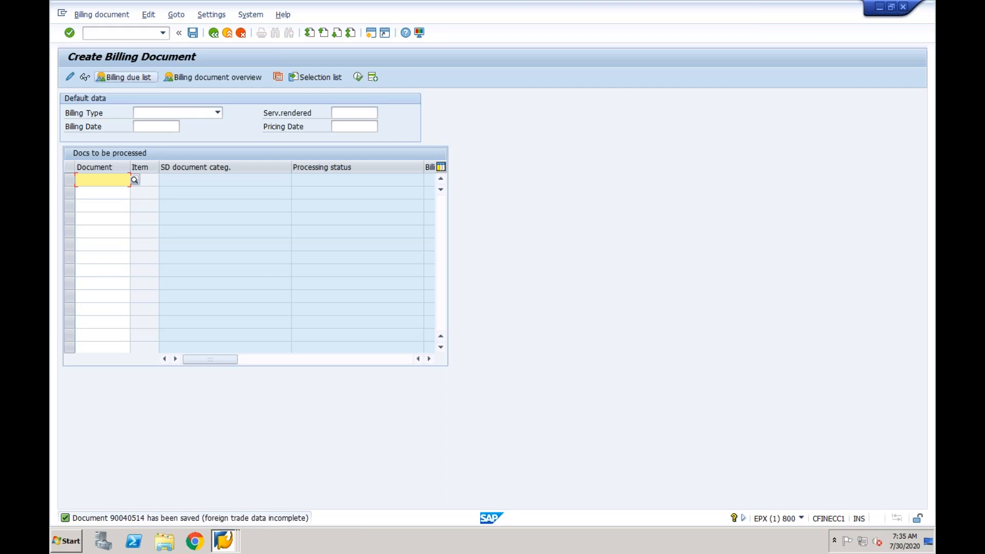
# Display invoice 90040514 and check that no accounting document has been created for it
pyautogui.click(114, 16)
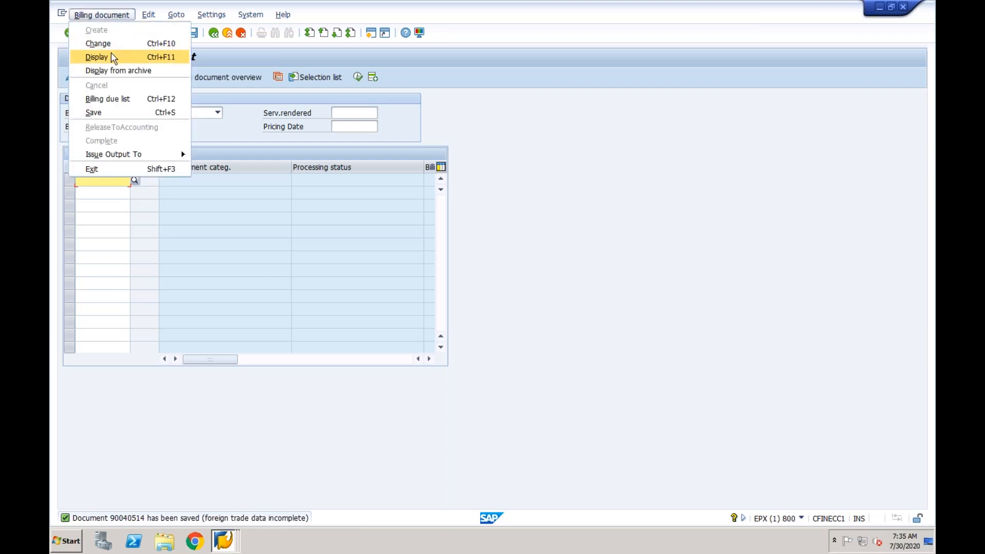
pyautogui.click(114, 57)
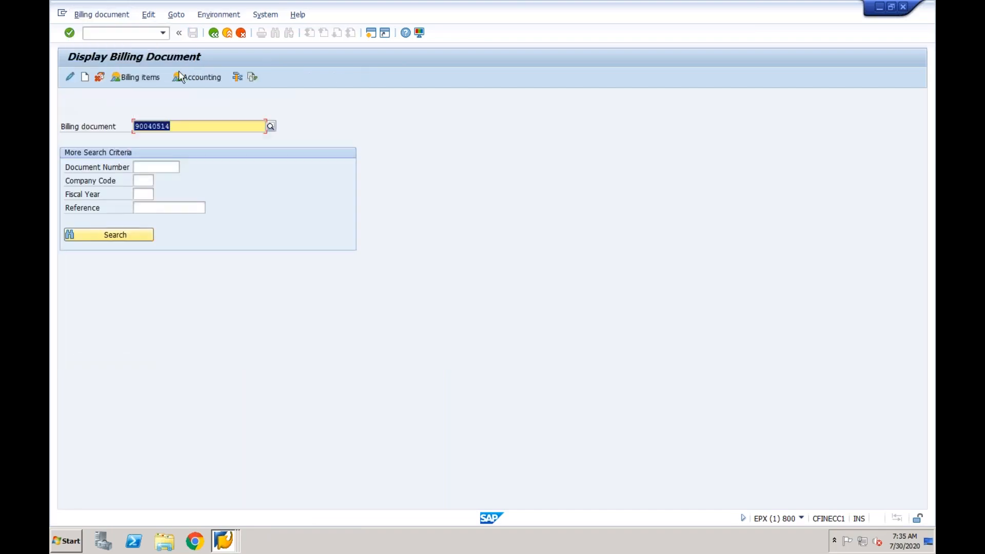
pyautogui.click(194, 79)
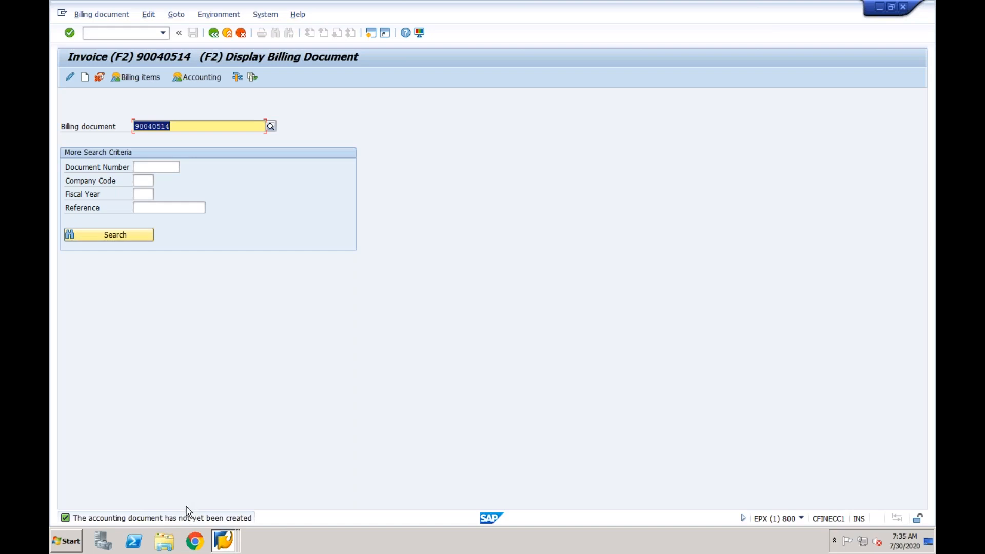
# Switch invoice 90040514 to change mode, open its billing items and save it again
pyautogui.click(69, 77)
pyautogui.click(267, 77)
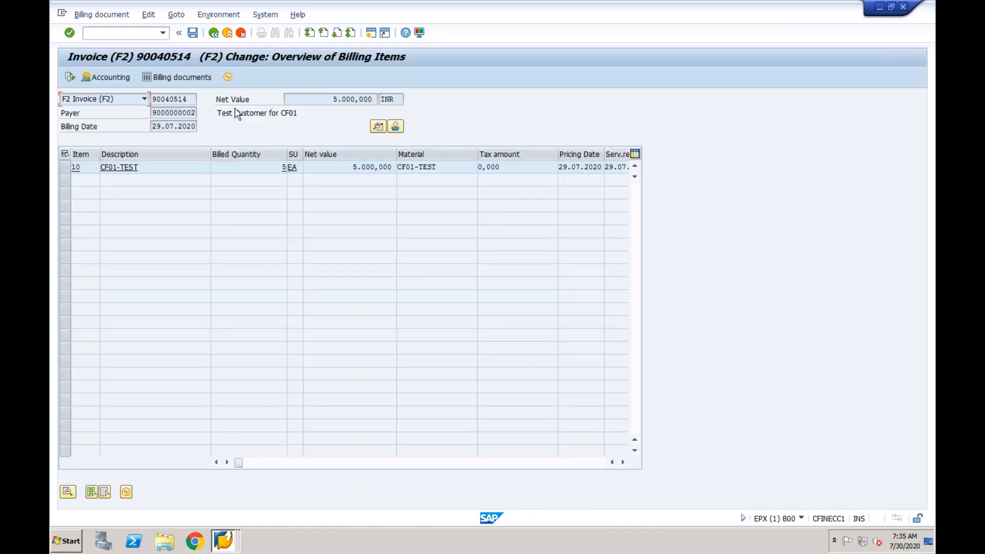
pyautogui.click(193, 32)
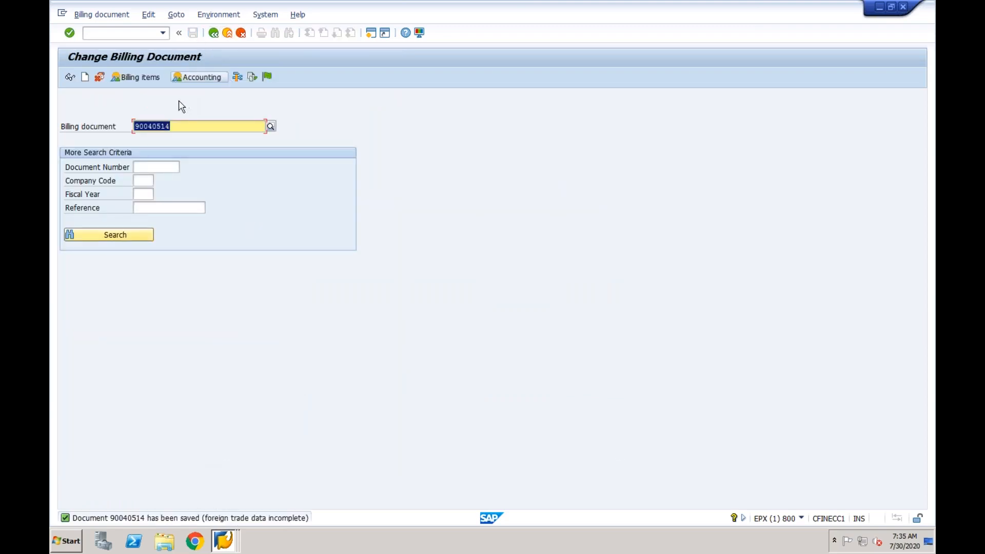
# Analyse 90040514's revenue account determination, inspect PR00 access 010 (KOFI), then start a new session
pyautogui.press('Return')
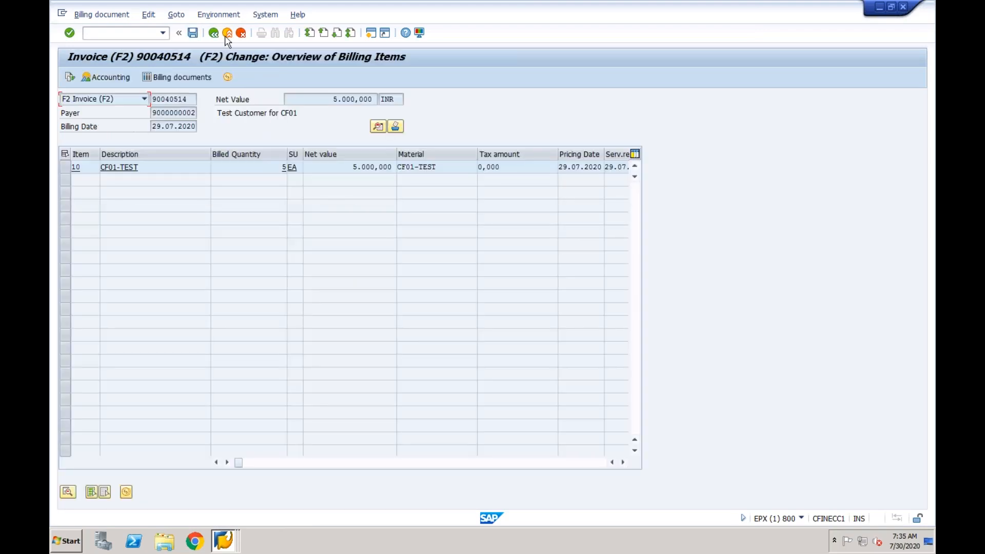
pyautogui.click(215, 17)
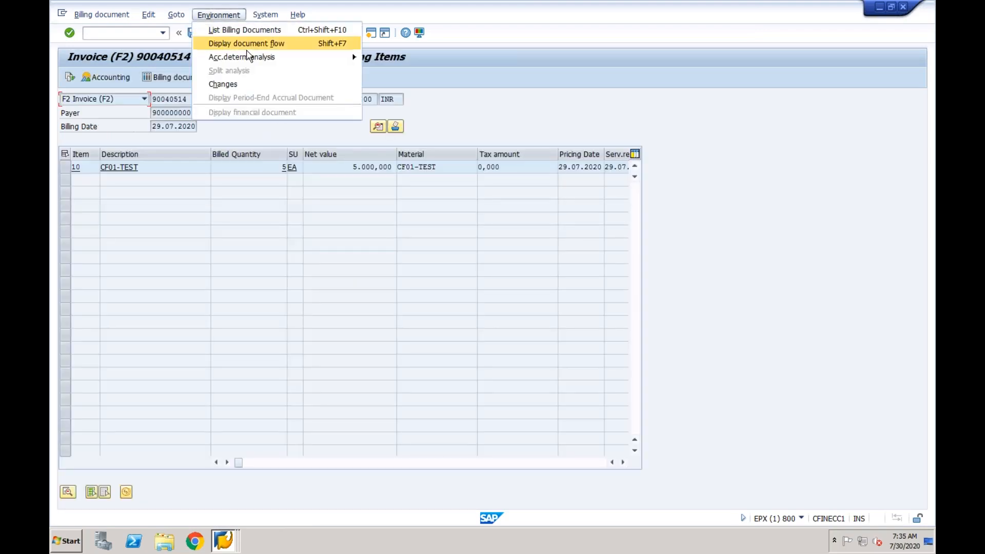
pyautogui.moveTo(299, 62)
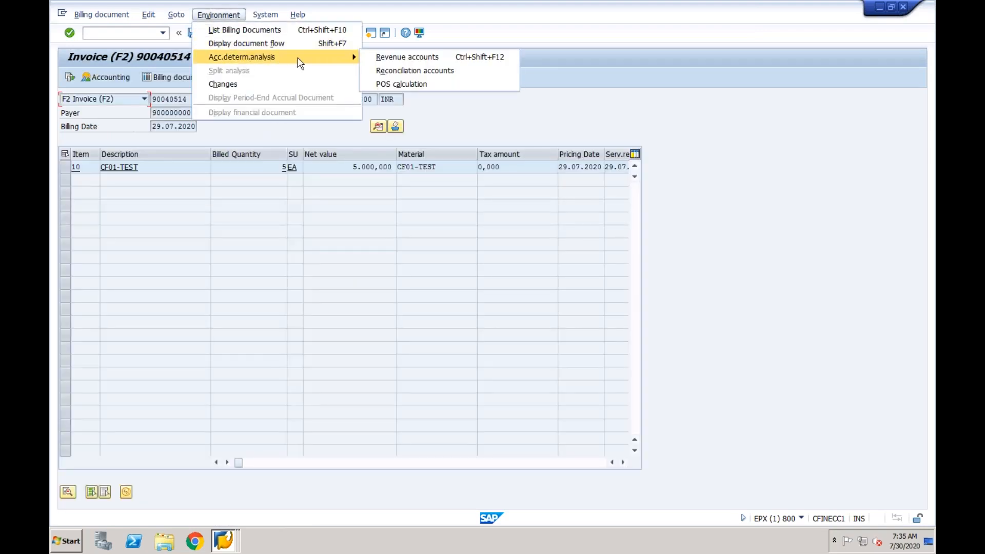
pyautogui.click(395, 57)
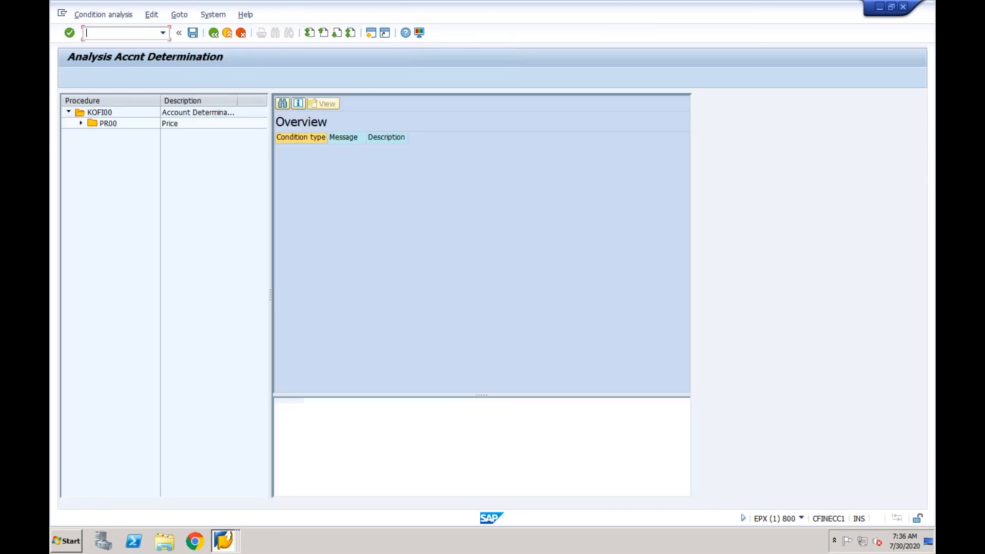
pyautogui.click(81, 123)
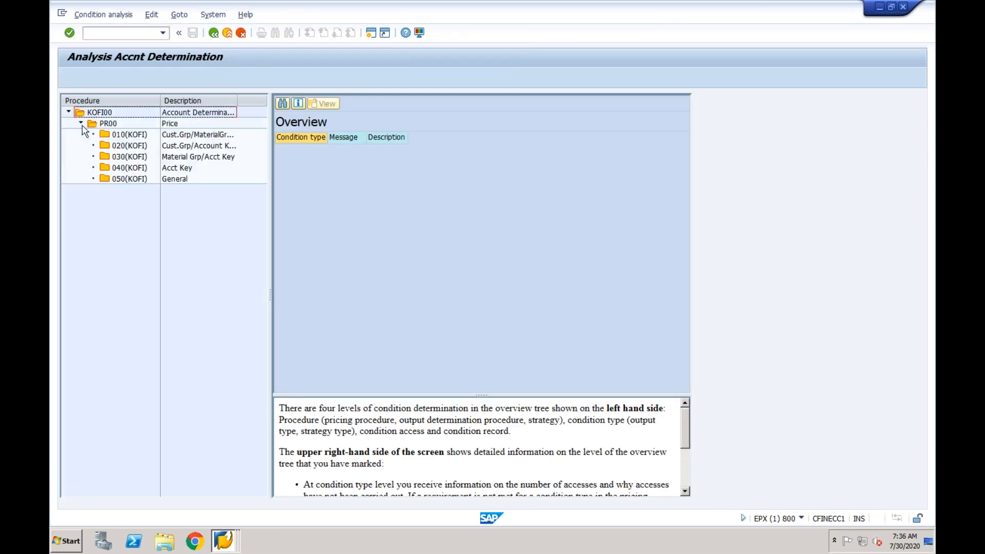
pyautogui.click(121, 136)
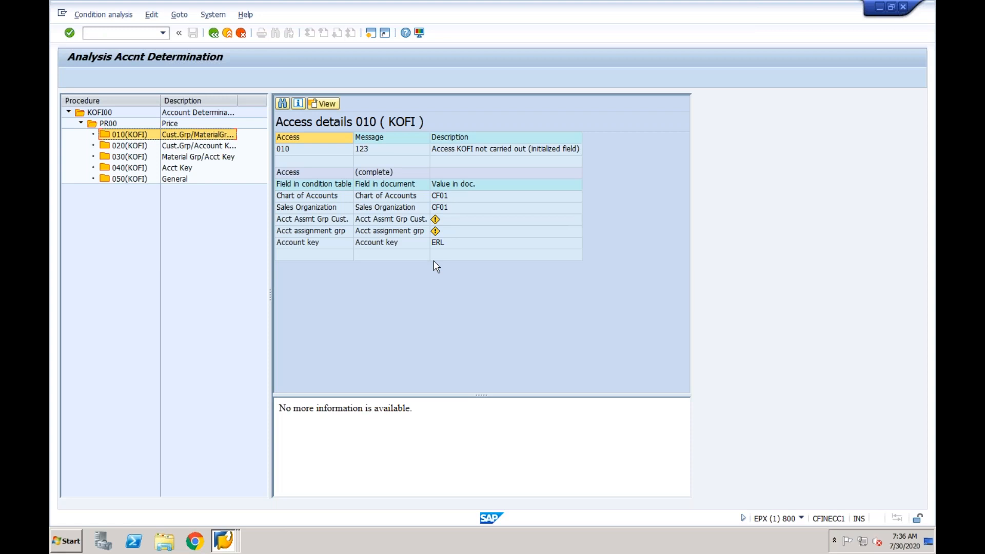
pyautogui.click(371, 33)
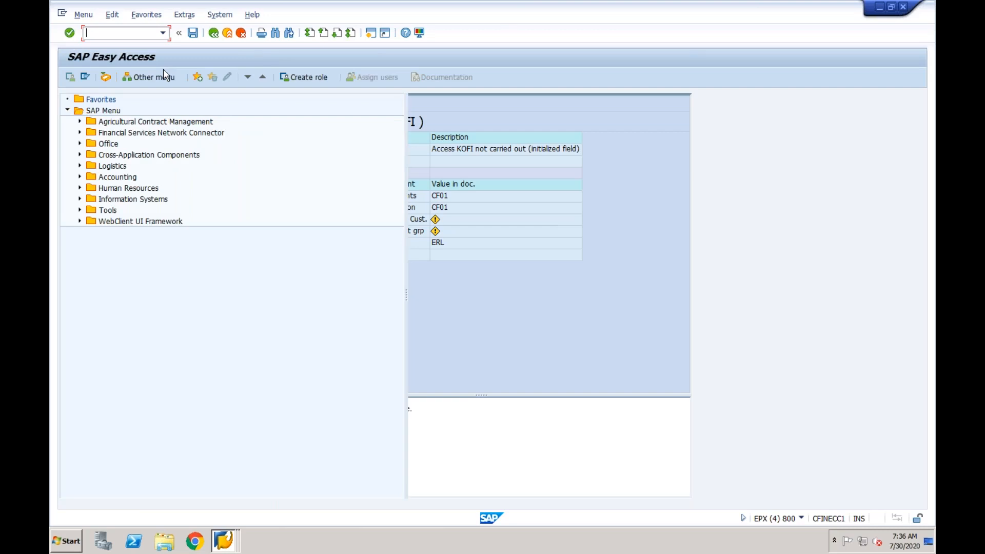
# In VKOA, copy the KOFI CACA 0006 general revenue entry as a new KOFI row for CF01/CF01
pyautogui.write('vk')
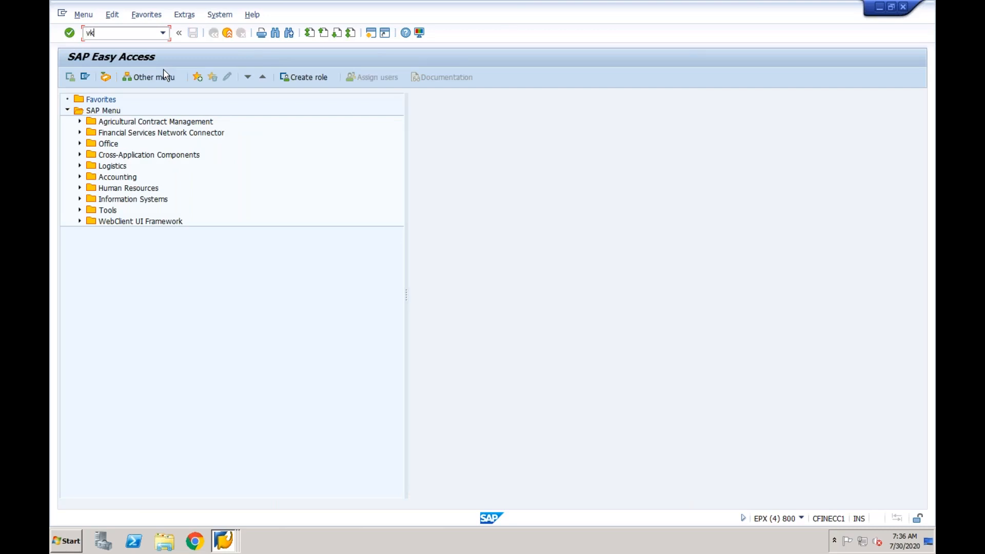
pyautogui.write('oa')
pyautogui.press('Return')
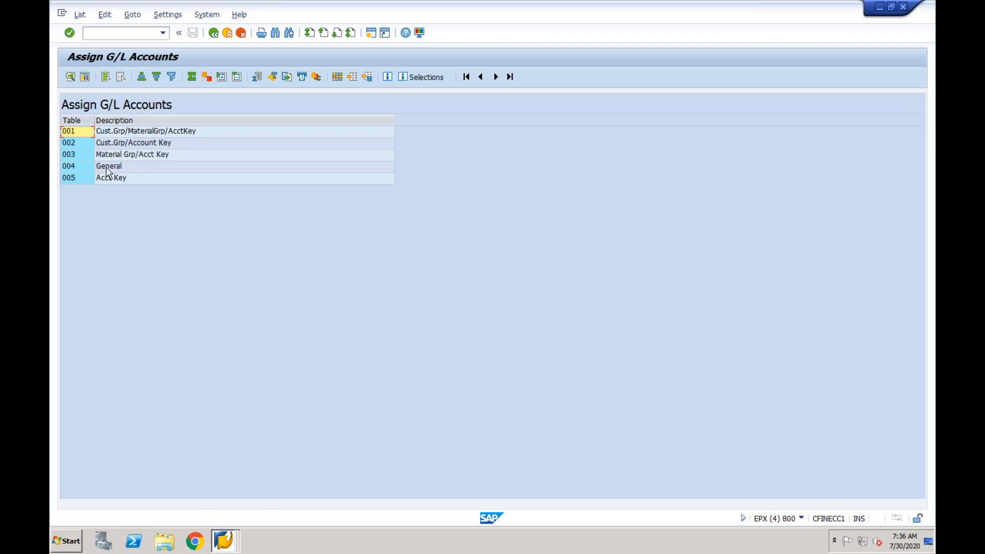
pyautogui.doubleClick(107, 168)
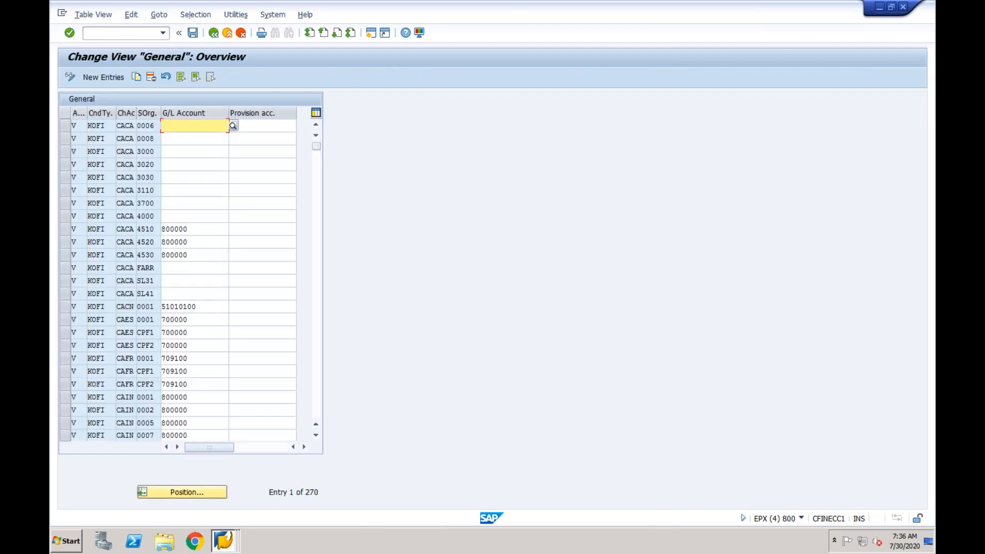
pyautogui.click(65, 131)
pyautogui.click(136, 76)
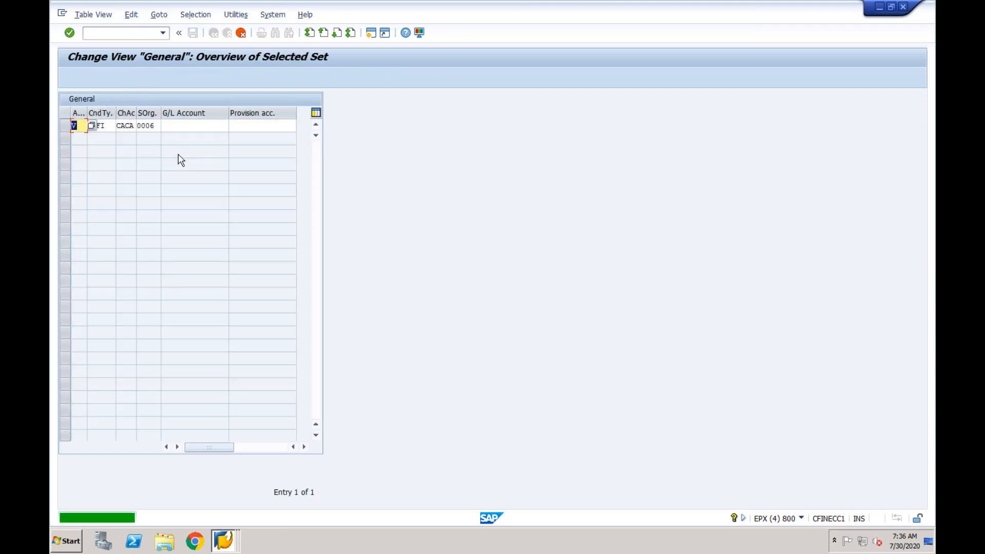
pyautogui.press('Tab')
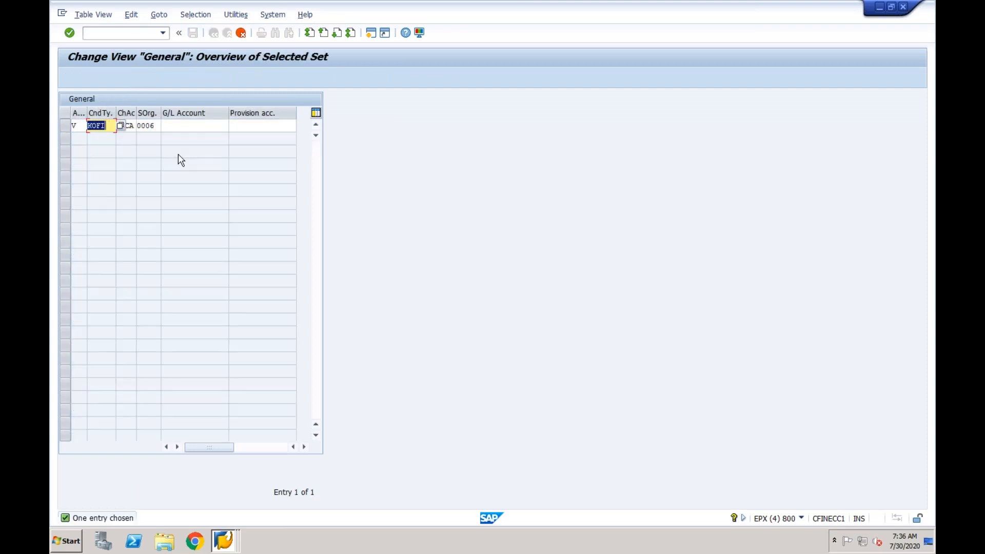
pyautogui.press('Tab')
pyautogui.write('C')
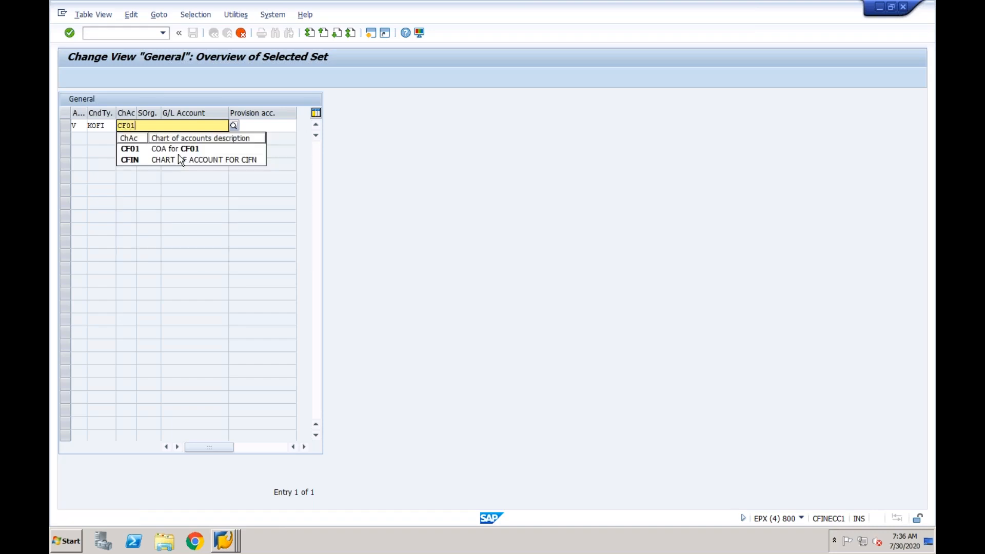
pyautogui.write('F01')
pyautogui.press('Tab')
pyautogui.write('CF')
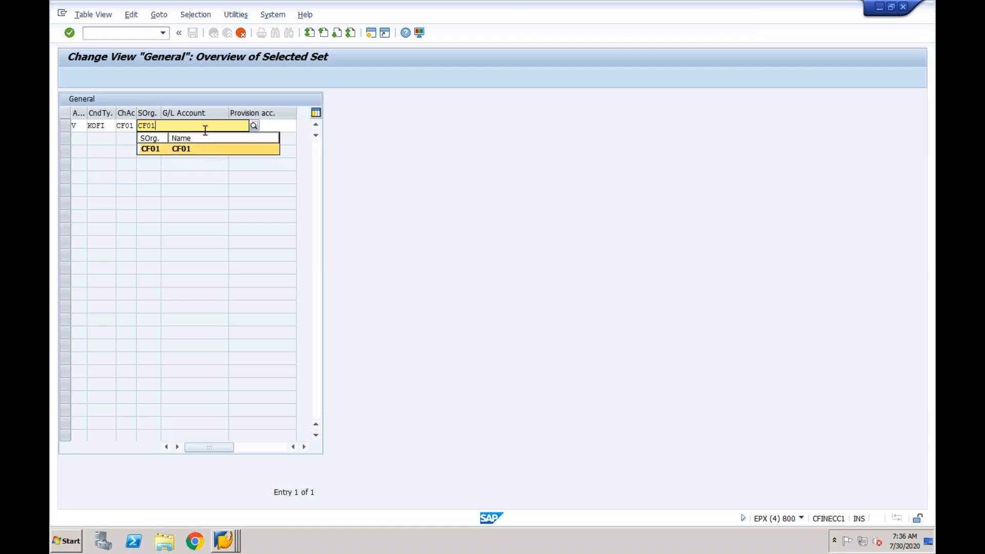
pyautogui.click(177, 150)
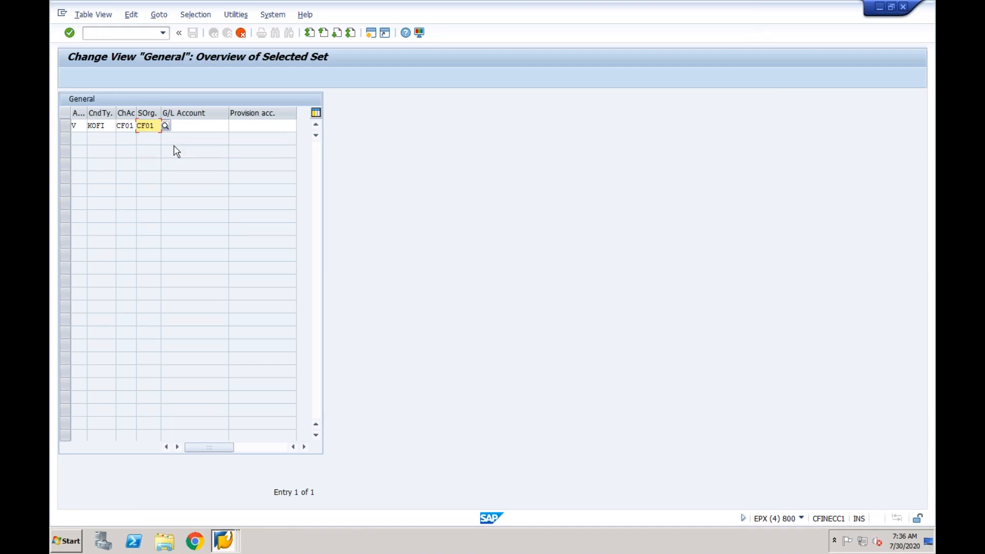
# Switch to the account determination analysis window, then to the automatic postings account window
pyautogui.click(222, 546)
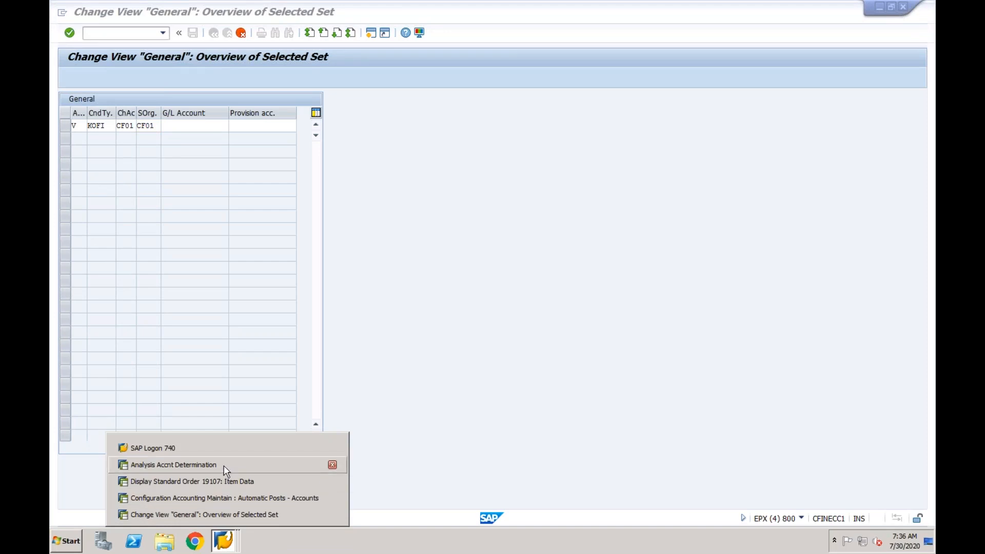
pyautogui.click(224, 466)
pyautogui.click(227, 531)
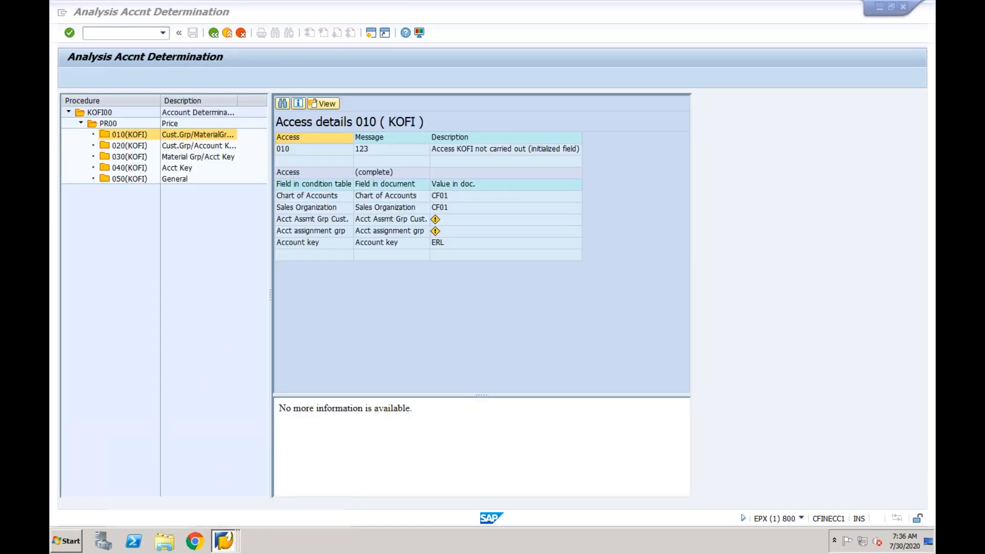
pyautogui.click(215, 500)
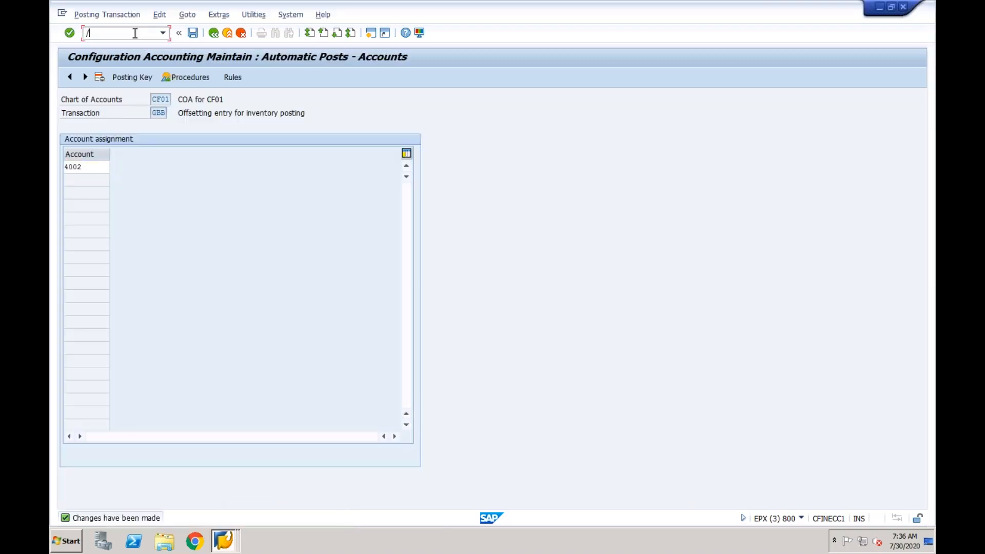
# Start creating P&L G/L account 3000 in company code CF01 via /nfs00
pyautogui.click(135, 33)
pyautogui.write('/nfs00')
pyautogui.press('Return')
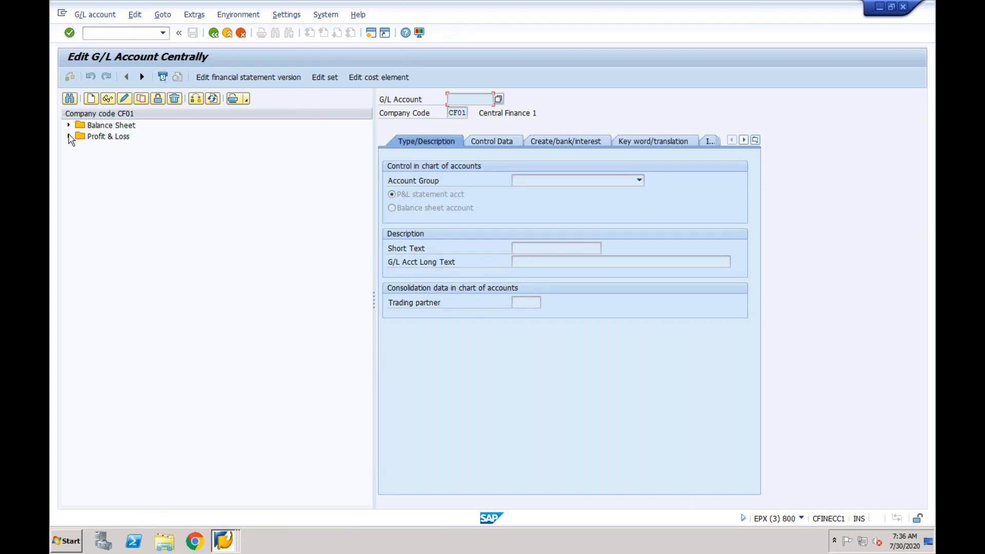
pyautogui.click(68, 136)
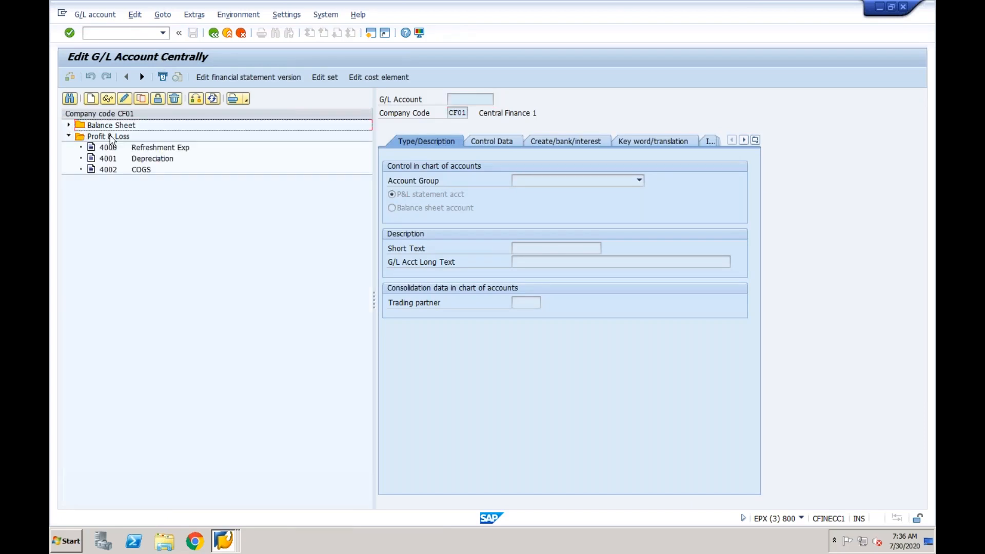
pyautogui.click(91, 99)
pyautogui.write('3000')
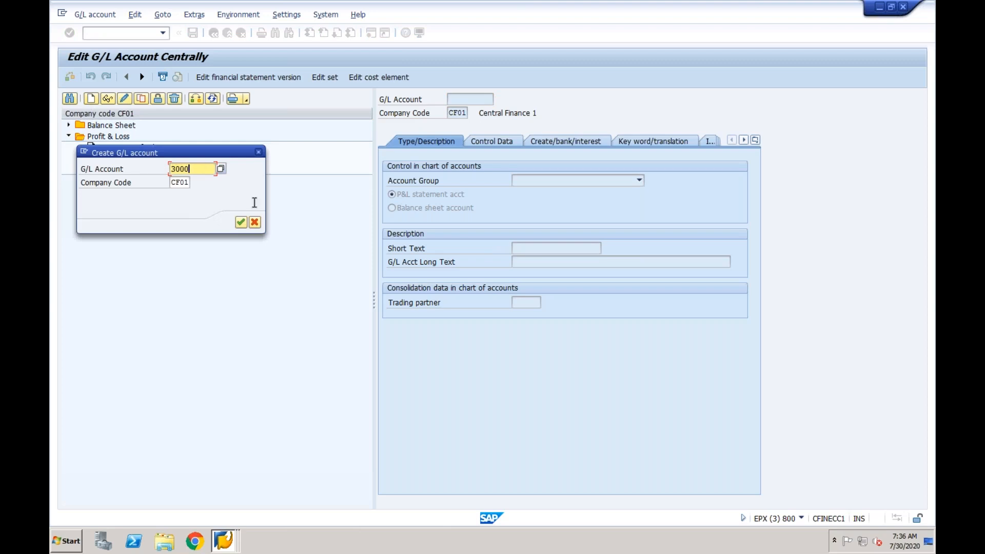
pyautogui.click(242, 223)
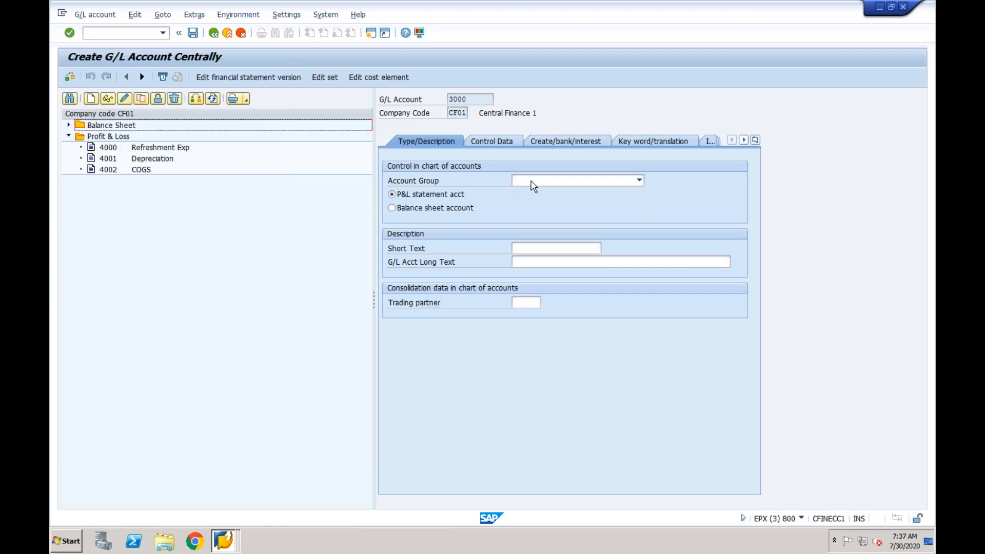
# Give account 3000 account group PL, short text Revenue and field status group G029
pyautogui.click(537, 181)
pyautogui.click(539, 202)
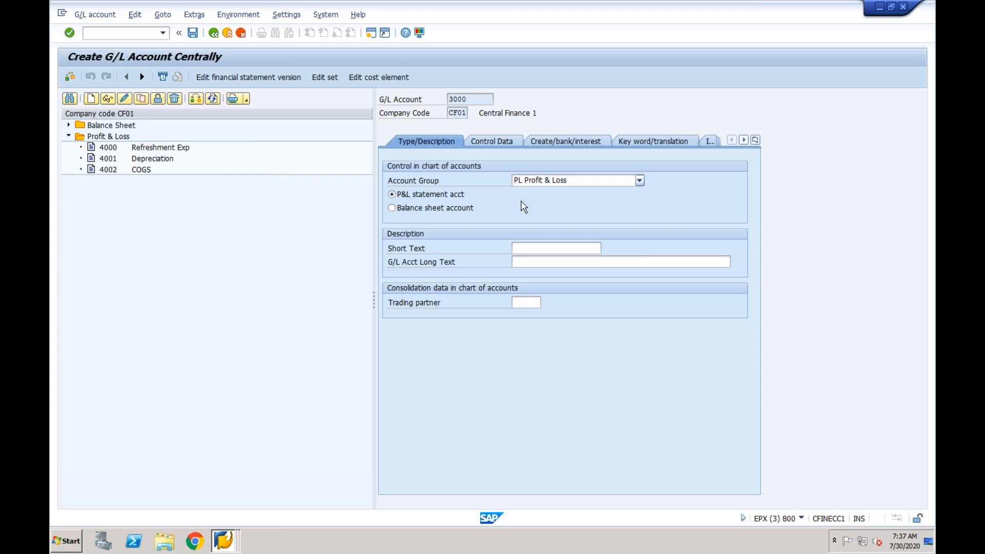
pyautogui.click(527, 249)
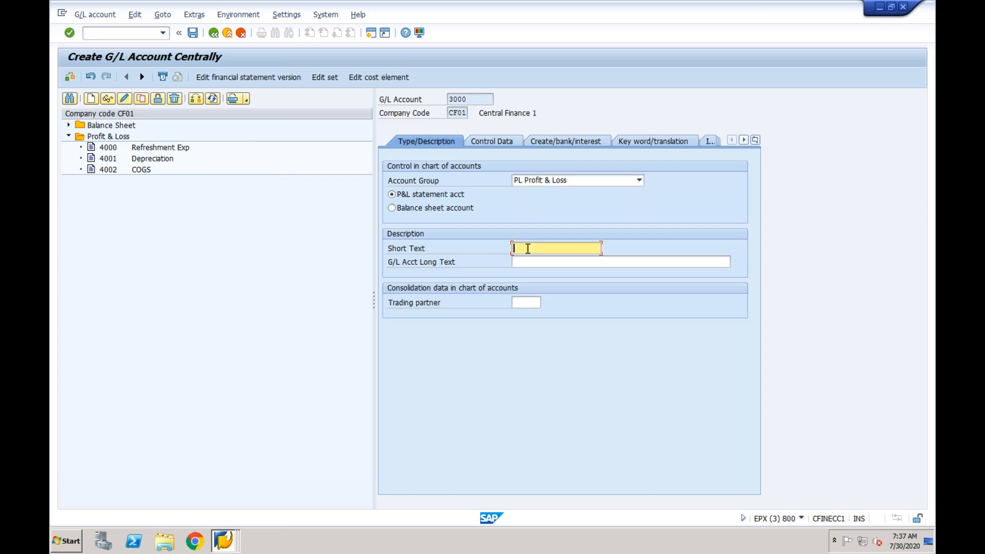
pyautogui.write('Revenue')
pyautogui.click(505, 142)
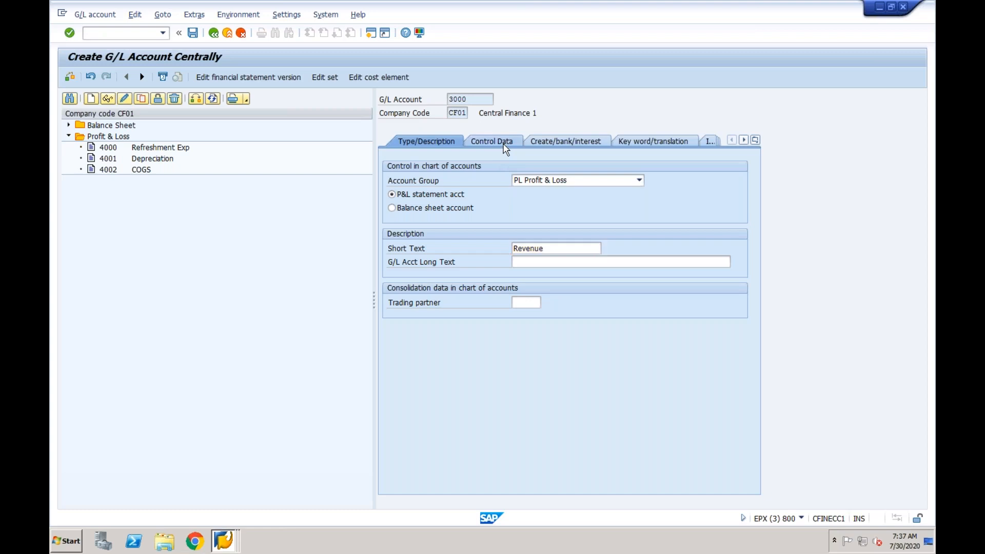
pyautogui.click(564, 141)
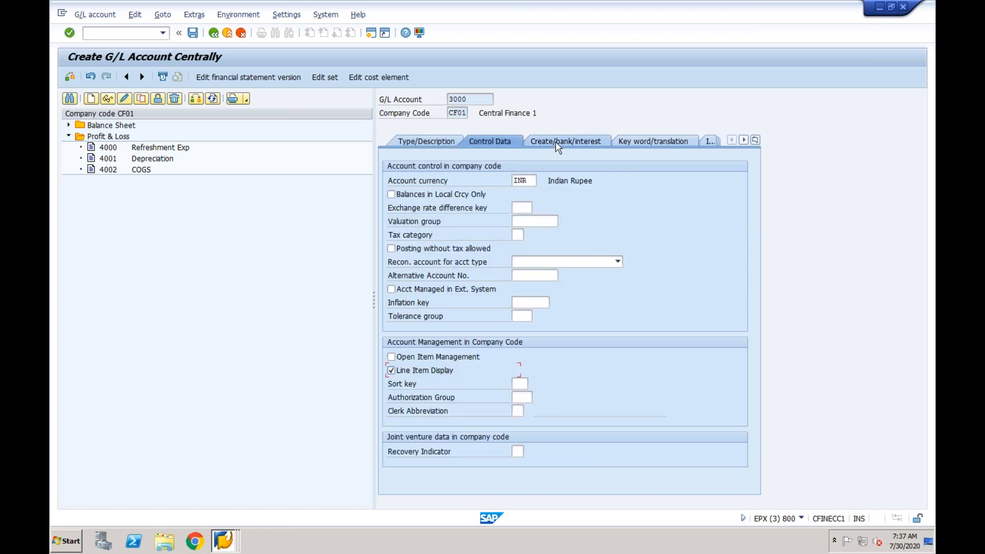
pyautogui.write('G029')
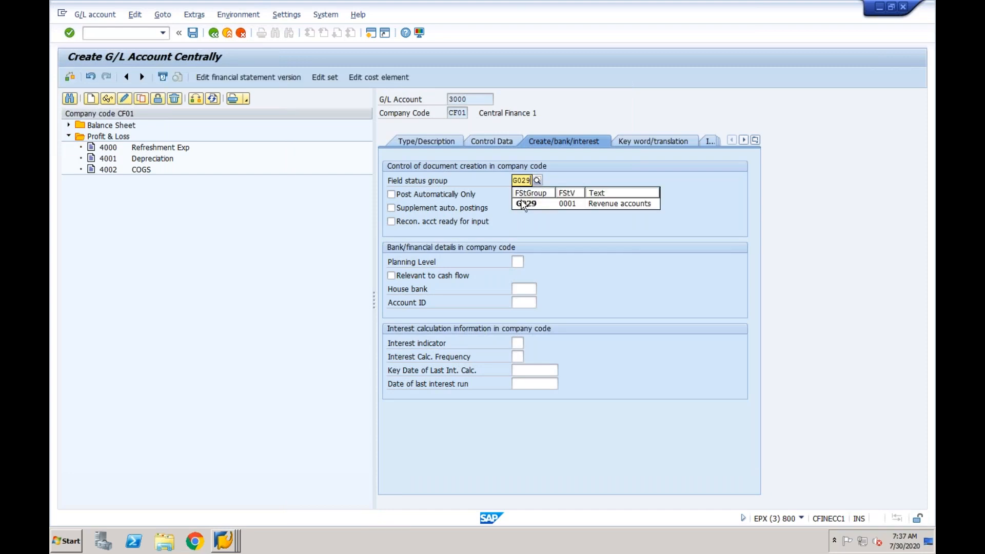
pyautogui.click(524, 208)
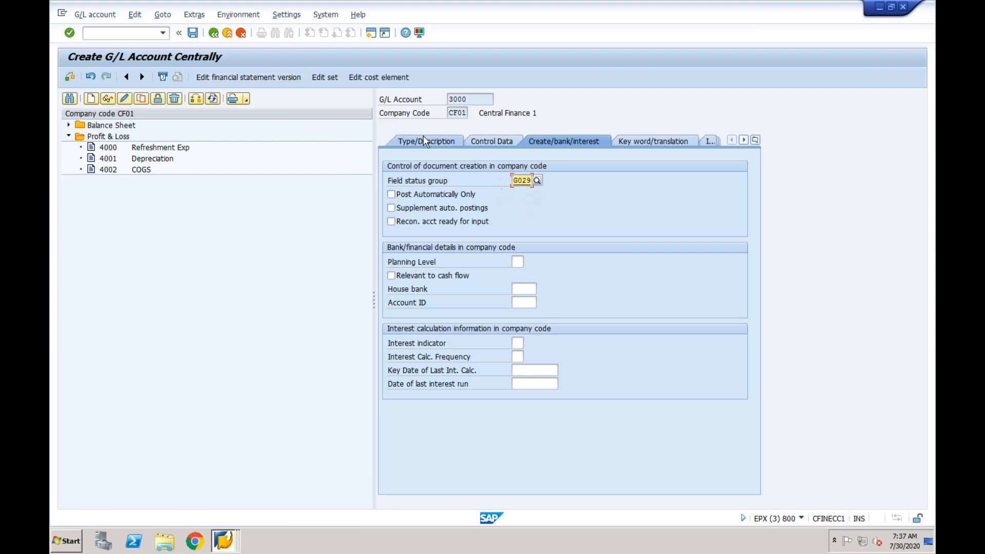
# Save account 3000, leave cost element creation, and return to the G/L assignment window
pyautogui.click(381, 77)
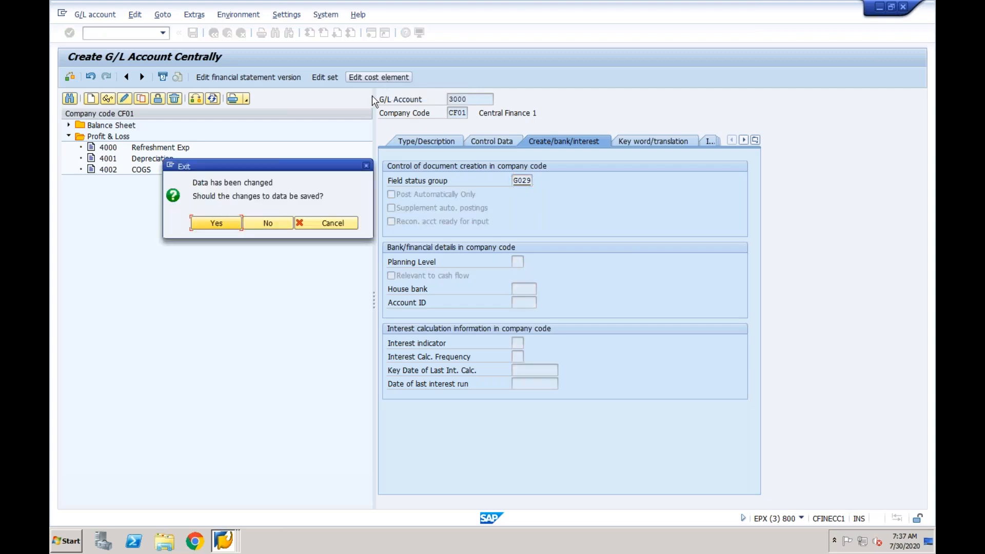
pyautogui.click(217, 224)
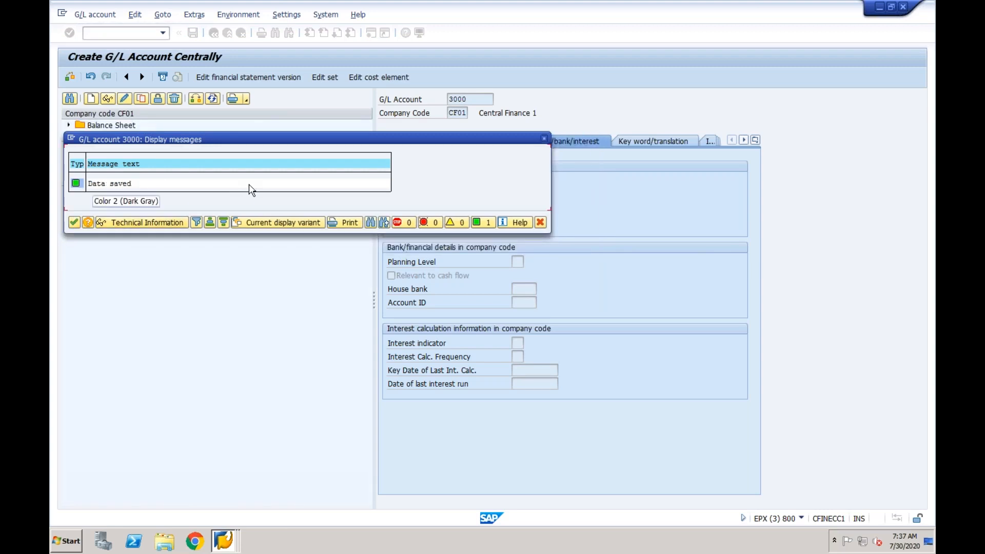
pyautogui.click(75, 222)
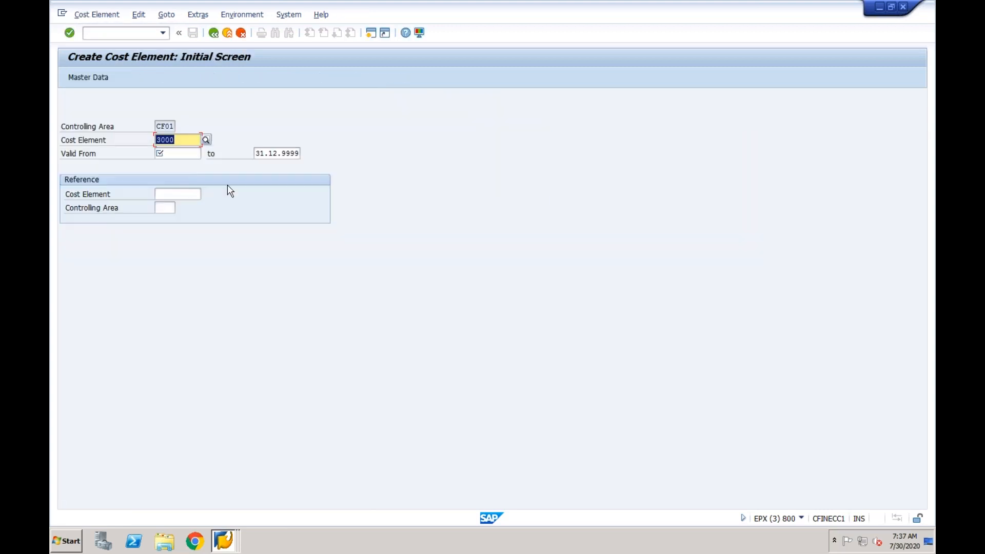
pyautogui.click(228, 37)
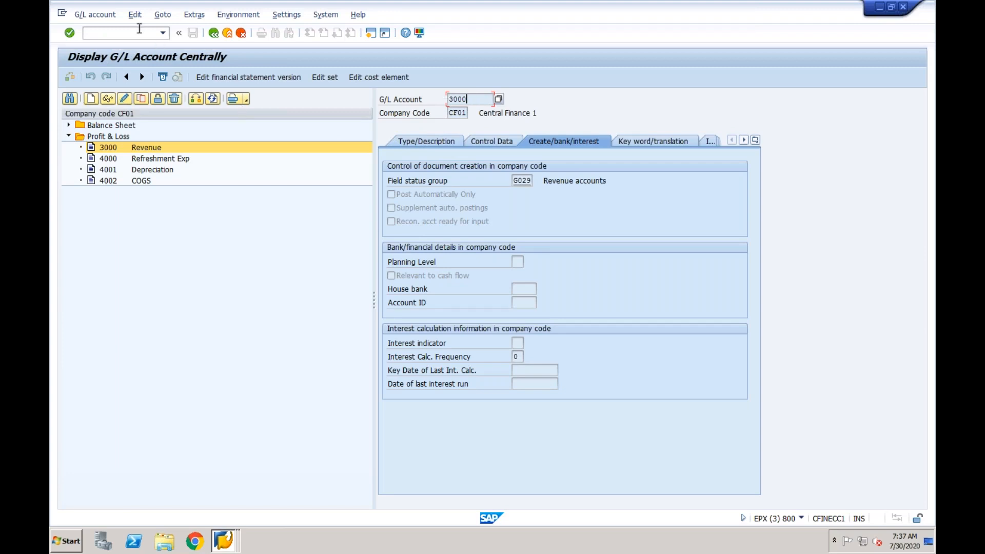
pyautogui.click(216, 544)
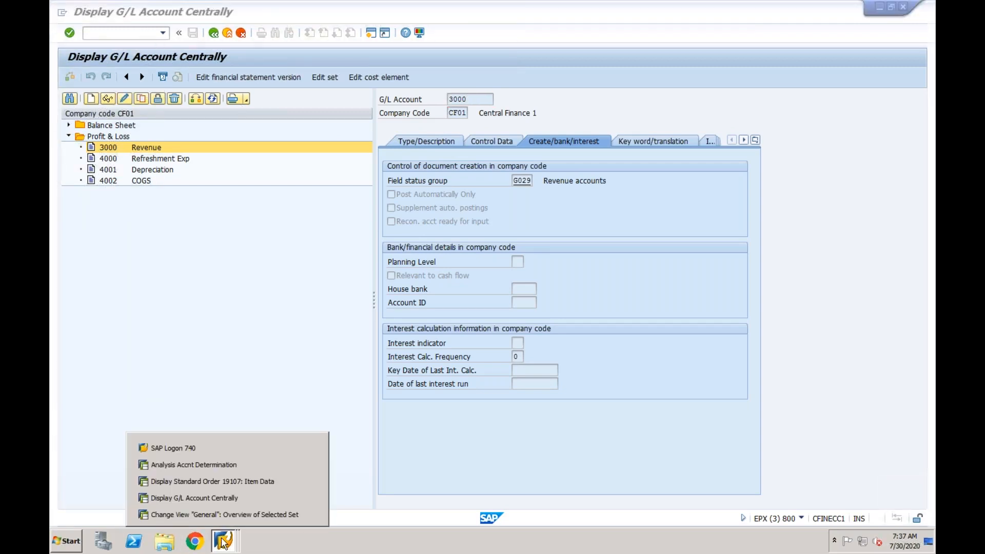
pyautogui.click(224, 514)
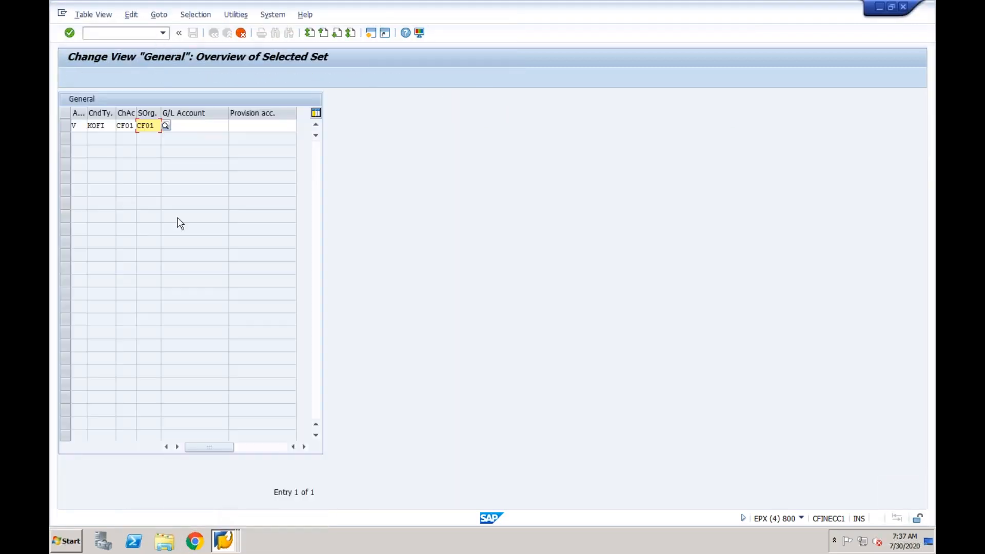
# Enter G/L account 3000 for the KOFI CF01 row and save it to the customizing request
pyautogui.click(186, 125)
pyautogui.write('3000')
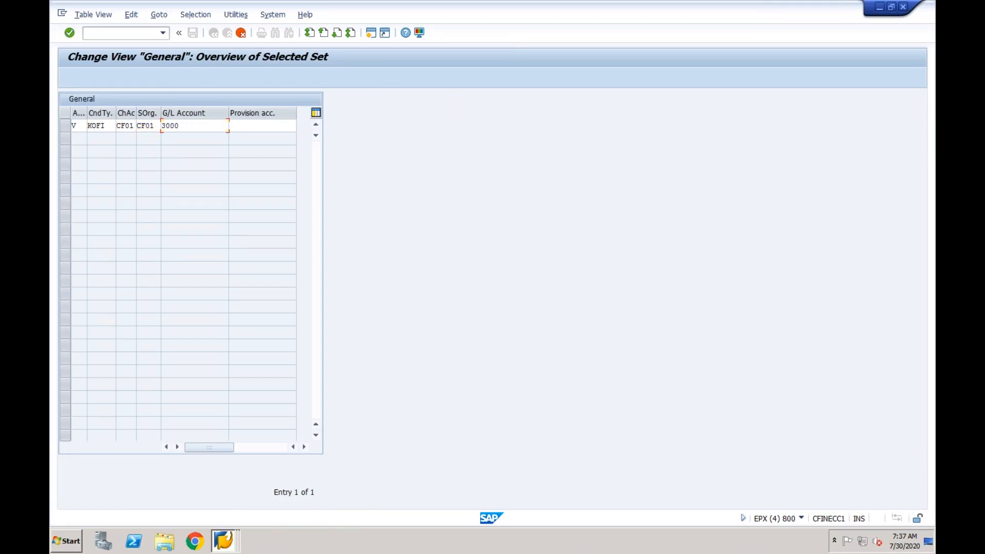
pyautogui.press('Return')
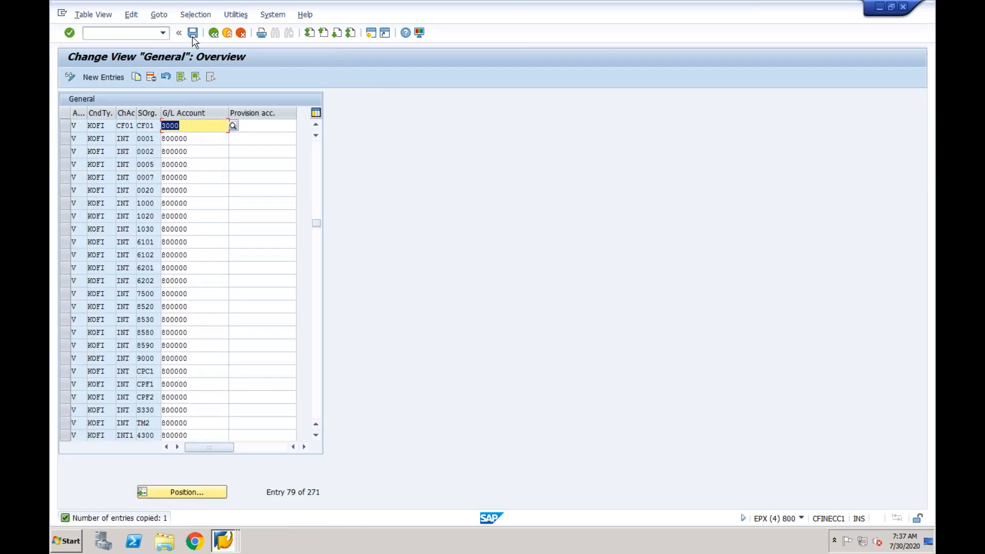
pyautogui.click(192, 35)
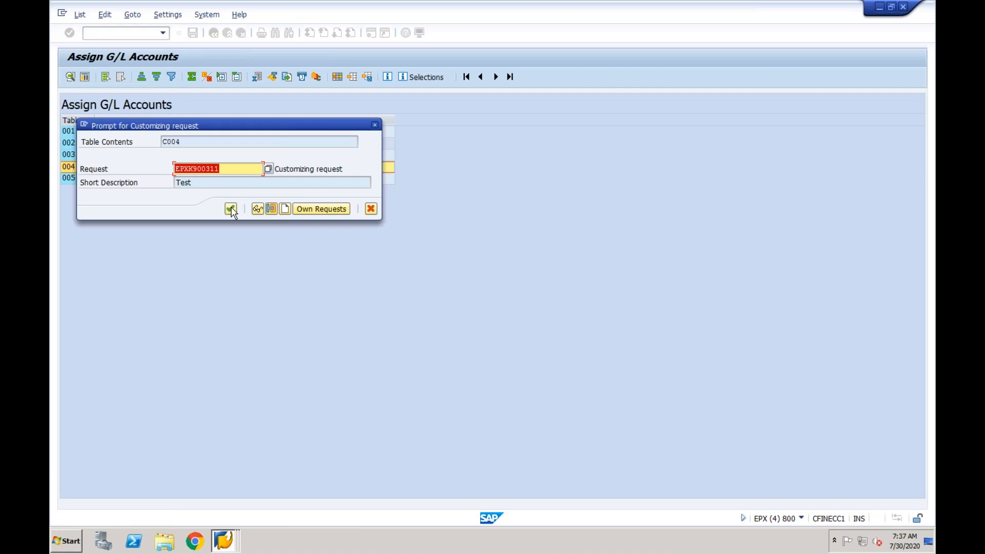
pyautogui.click(231, 210)
# Switch to the account determination analysis window and close it
pyautogui.click(222, 541)
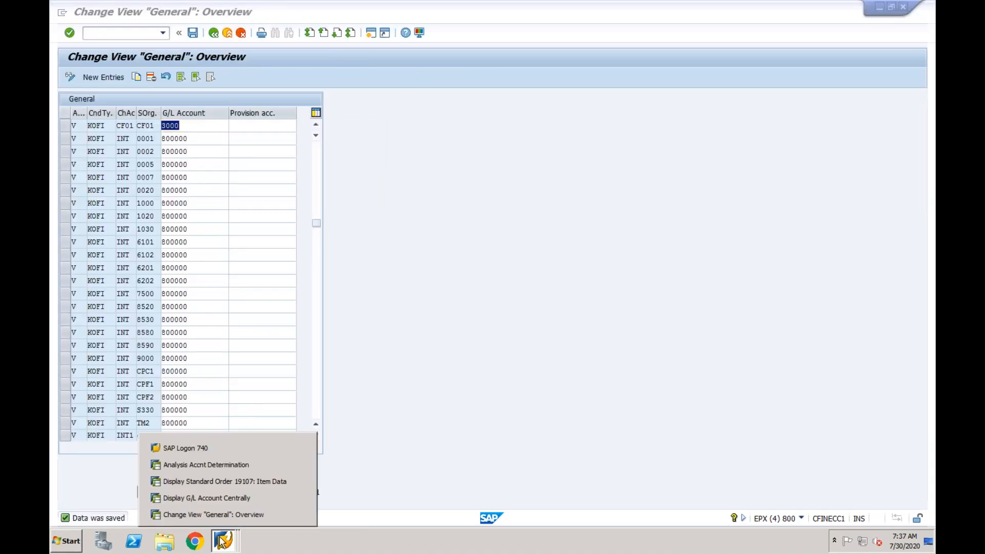
pyautogui.click(230, 464)
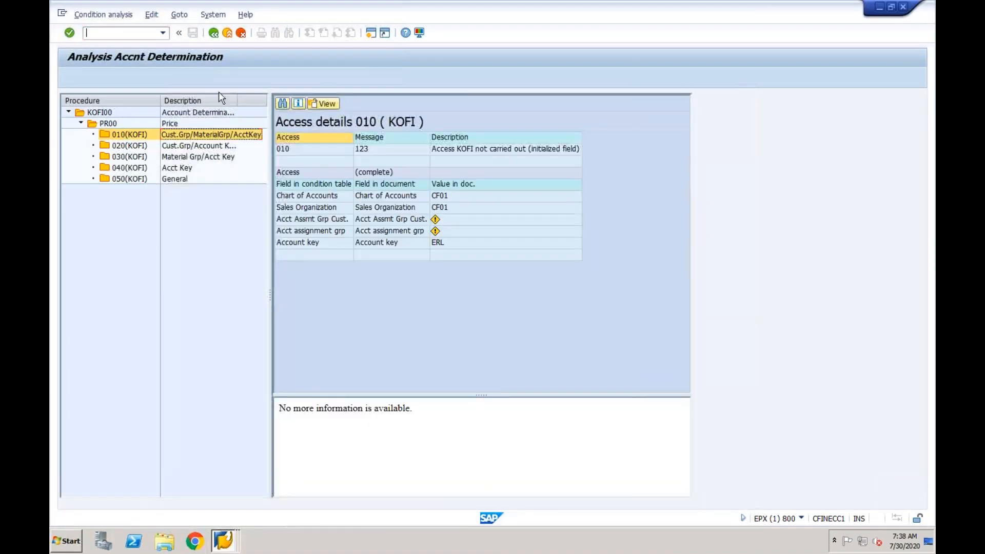
pyautogui.click(214, 33)
pyautogui.click(214, 33)
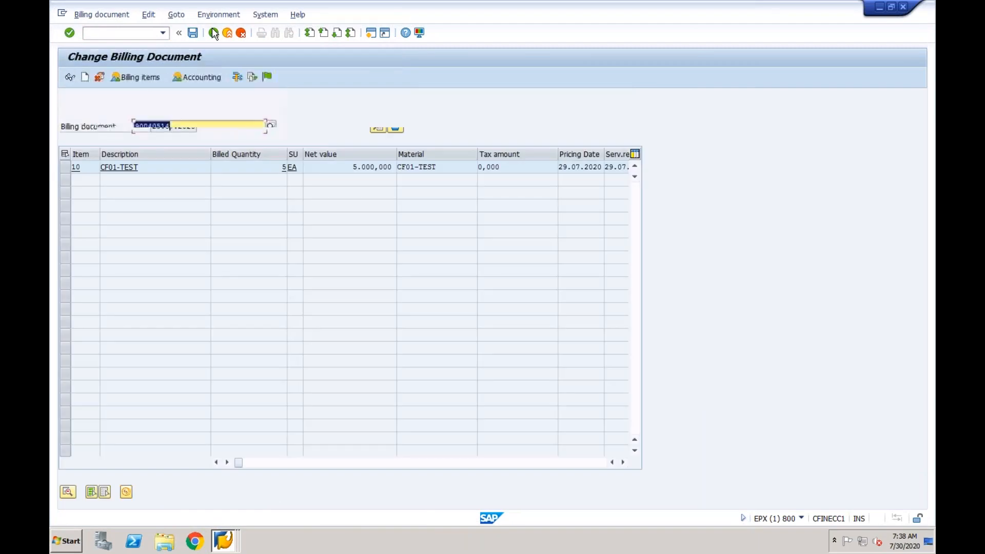
pyautogui.click(267, 76)
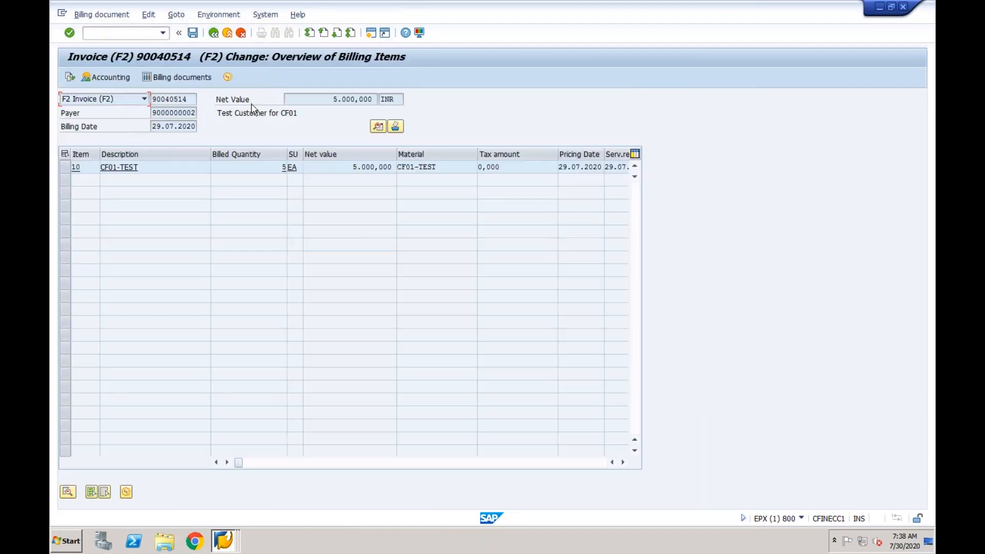
pyautogui.click(193, 33)
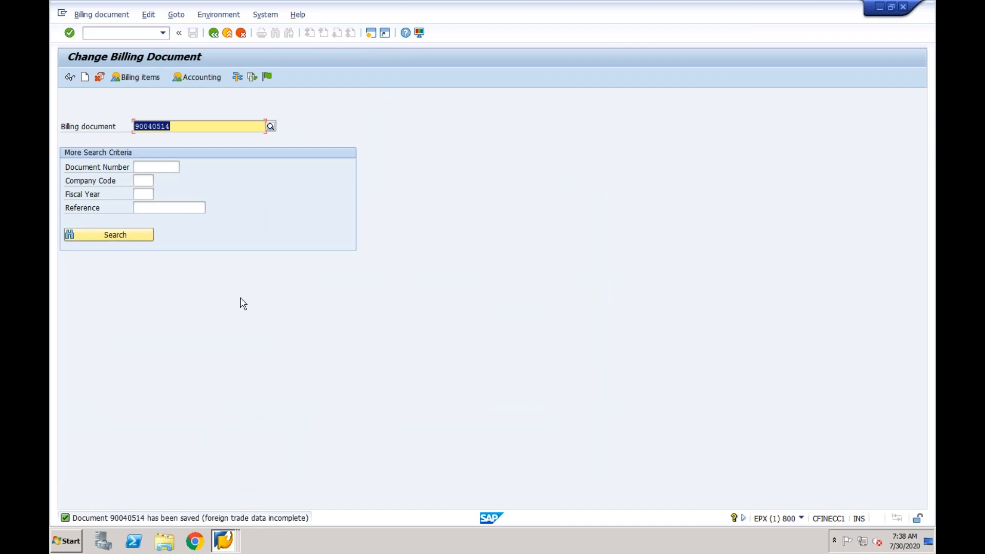
pyautogui.click(205, 81)
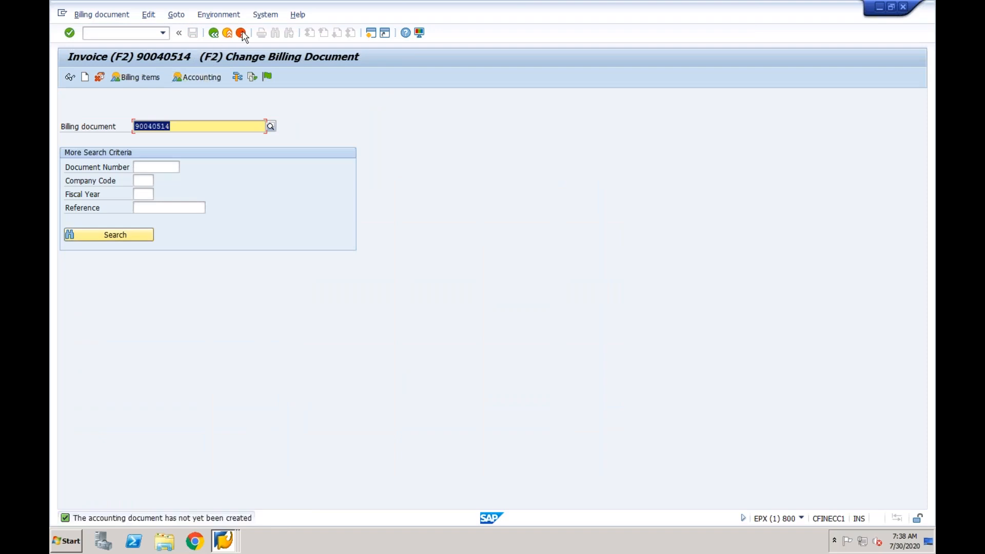
pyautogui.click(231, 16)
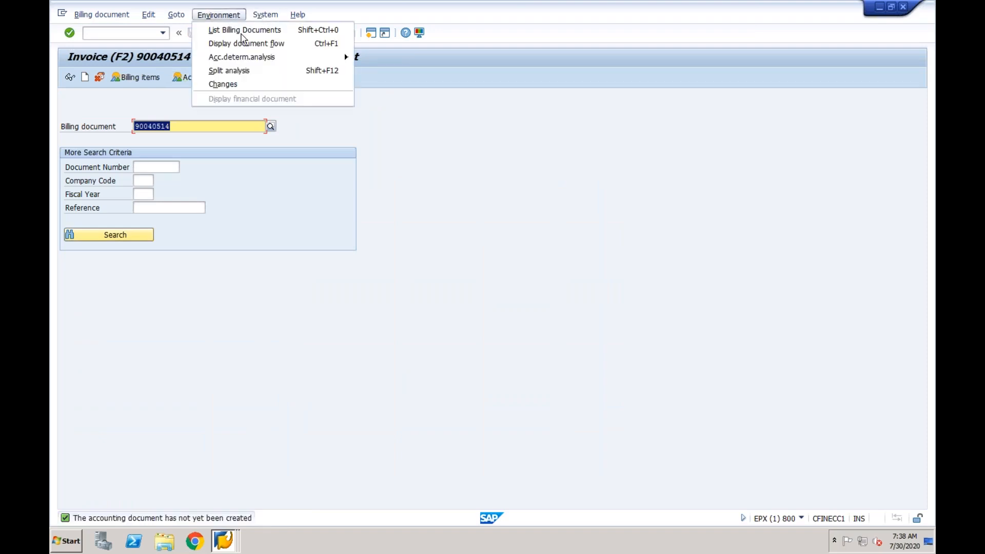
pyautogui.moveTo(277, 58)
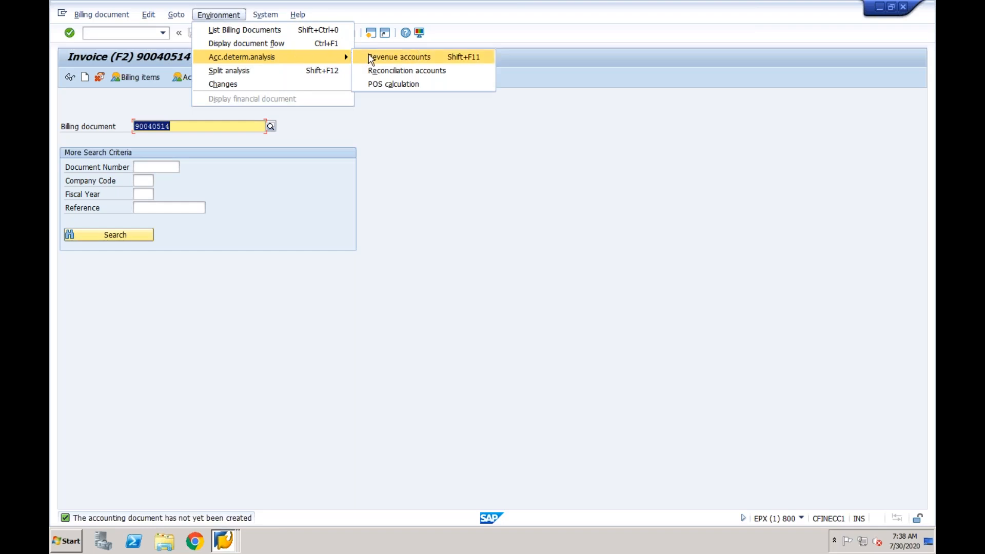
pyautogui.click(369, 56)
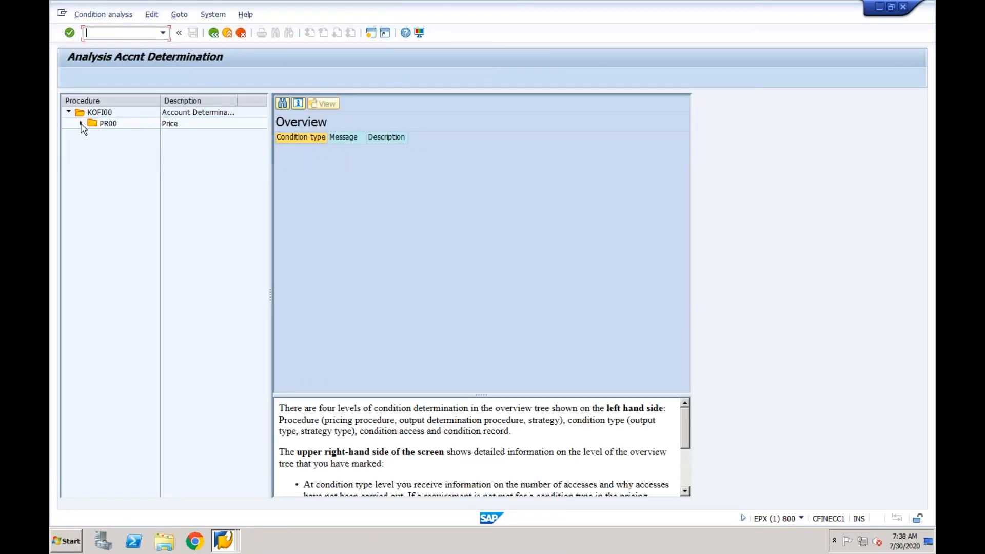
pyautogui.doubleClick(102, 124)
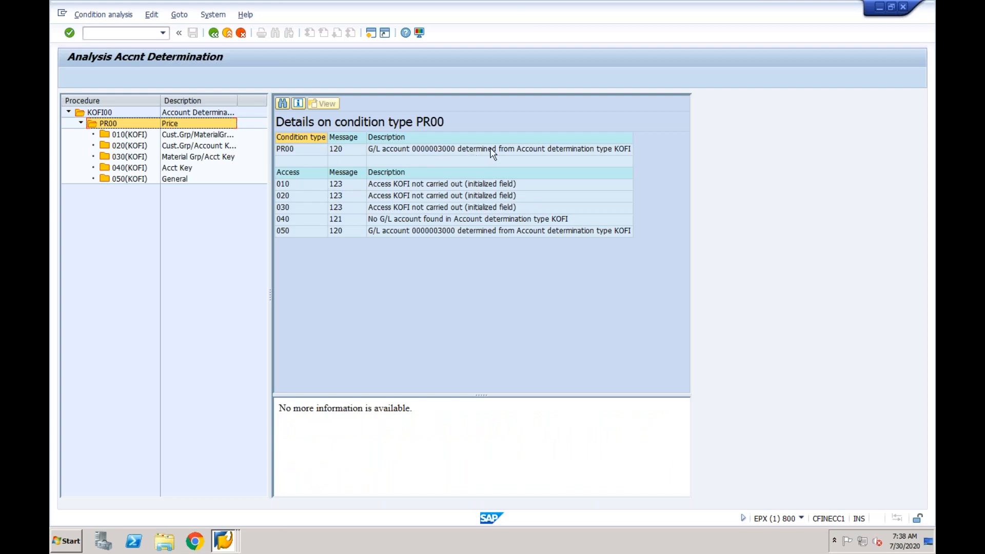
pyautogui.click(419, 150)
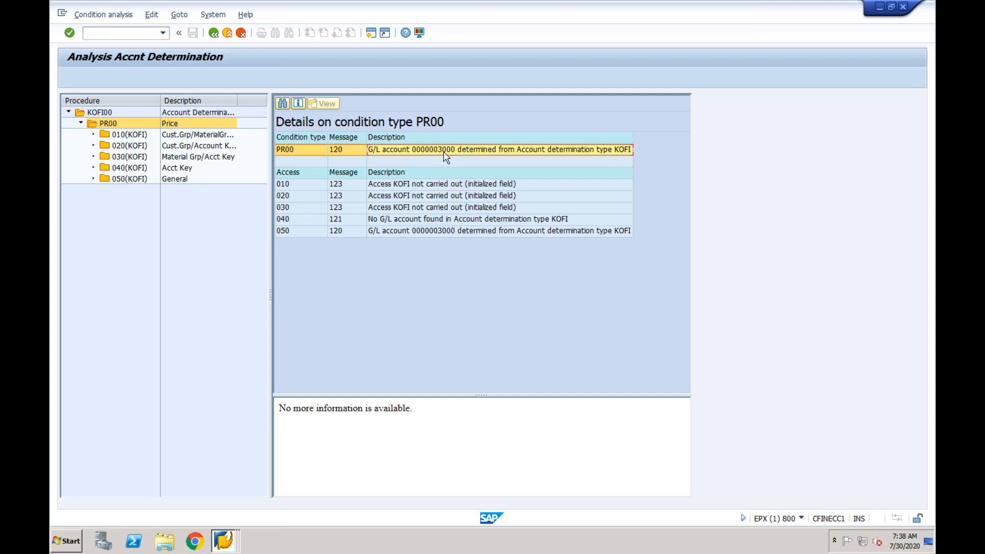
pyautogui.click(213, 34)
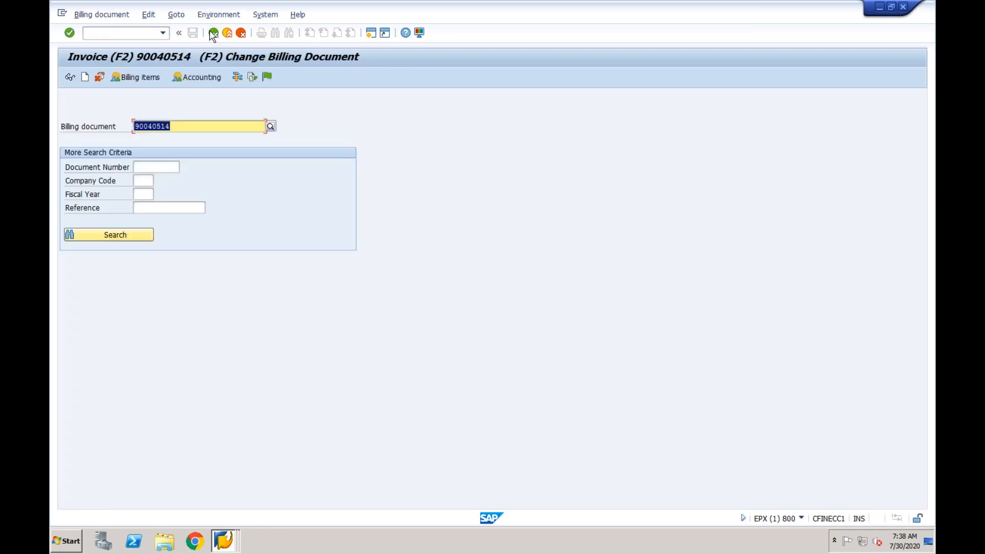
# Save invoice 90040514 and read the long text of the resulting message
pyautogui.click(267, 77)
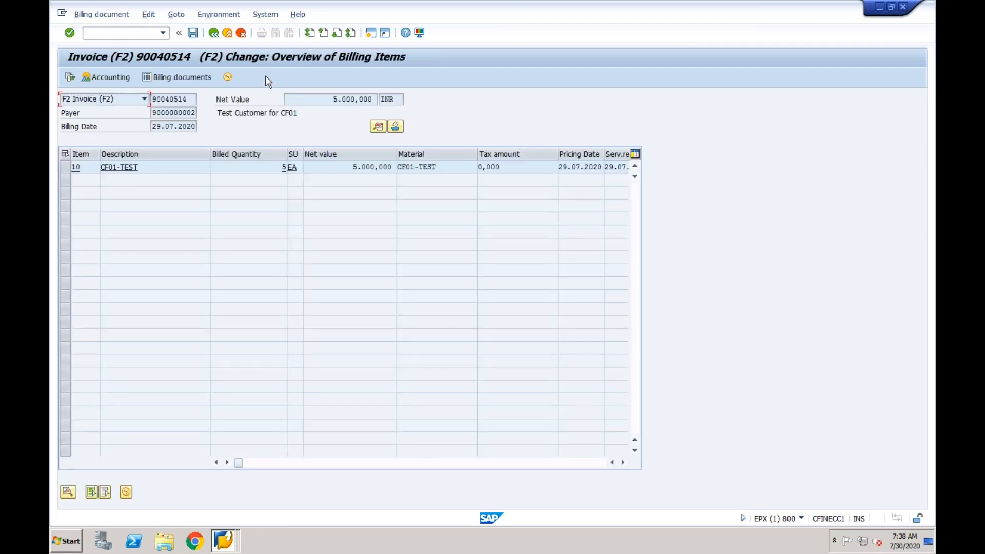
pyautogui.click(193, 32)
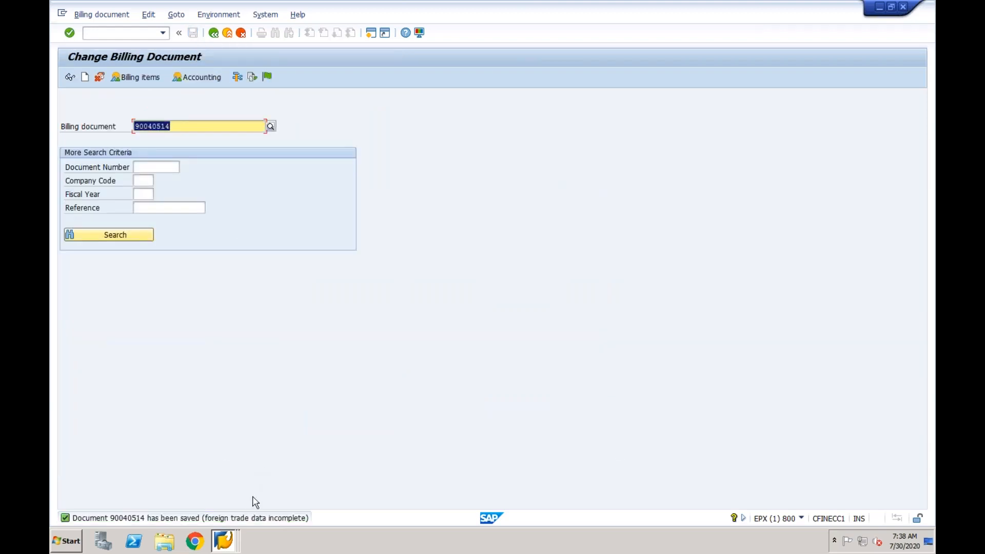
pyautogui.click(247, 517)
pyautogui.doubleClick(246, 518)
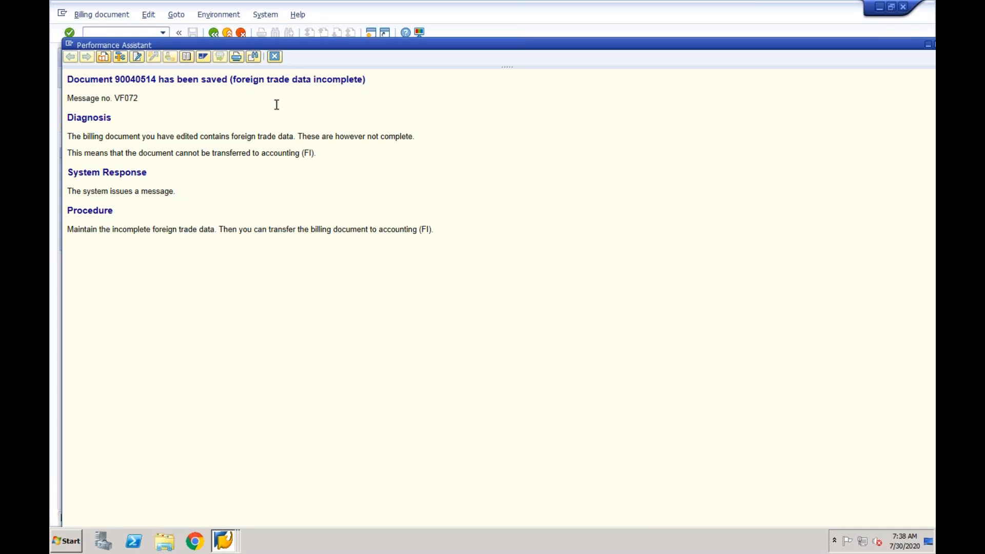
pyautogui.click(275, 56)
# Reopen invoice 90040514 and show item 10's Global Trade Management detail data
pyautogui.click(148, 125)
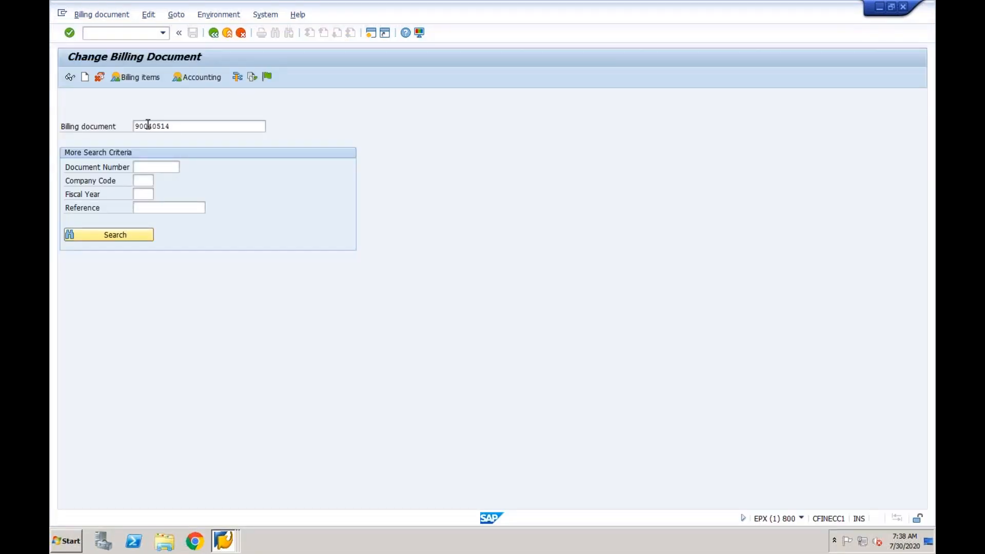
pyautogui.press('Return')
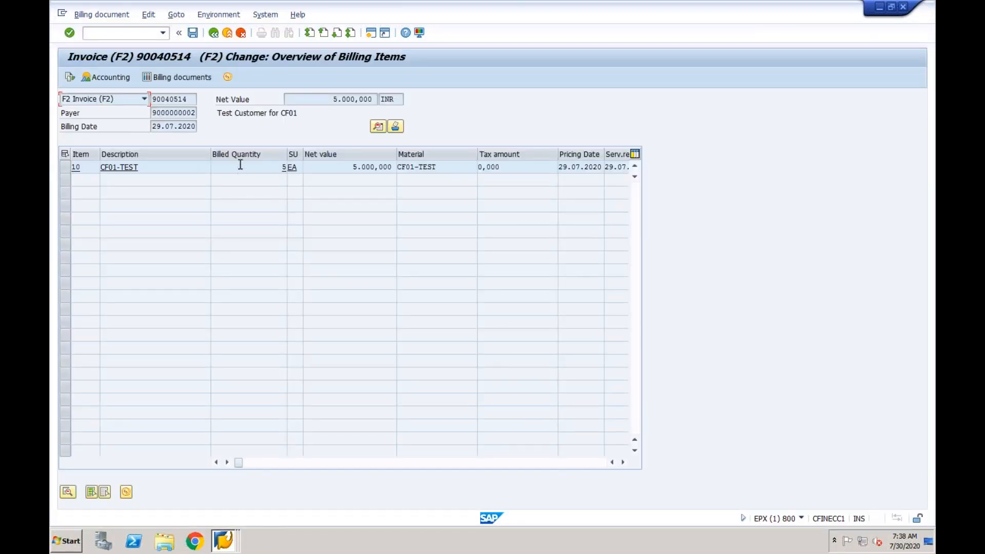
pyautogui.doubleClick(237, 169)
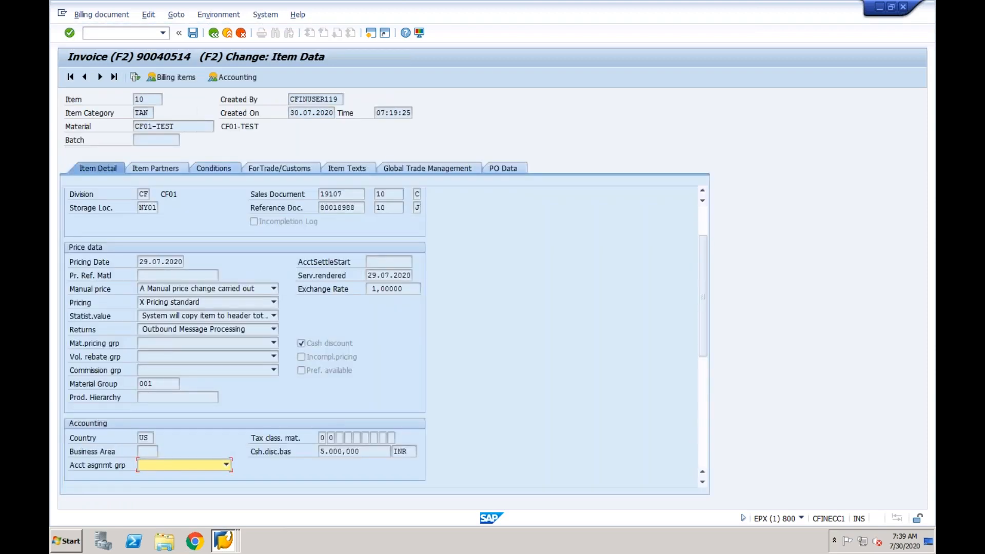
pyautogui.click(397, 165)
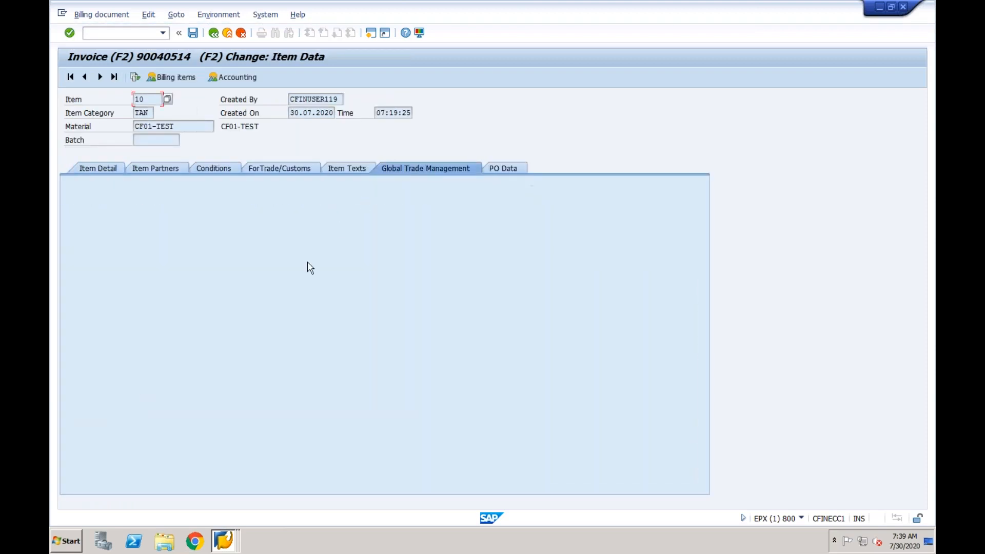
pyautogui.click(355, 170)
pyautogui.click(286, 170)
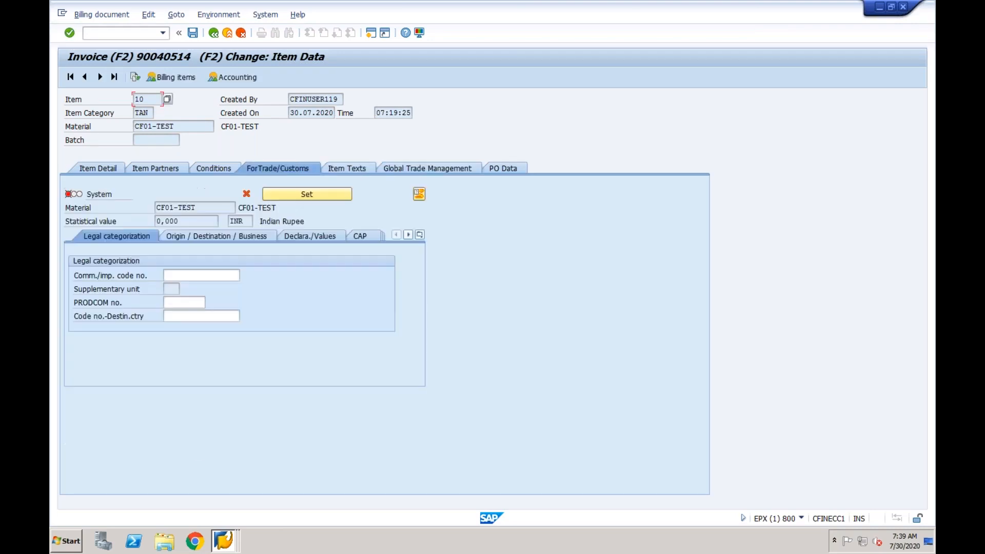
pyautogui.click(275, 193)
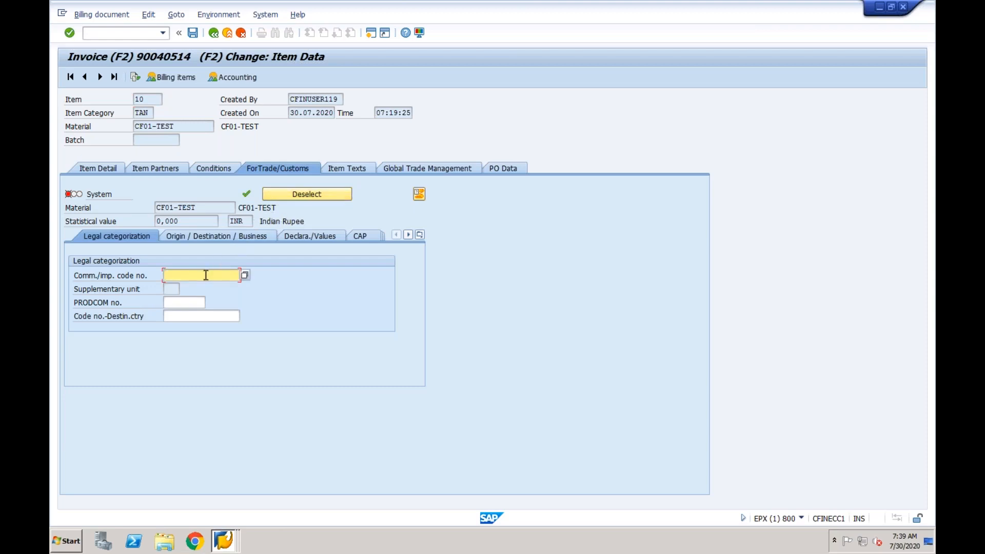
pyautogui.click(246, 277)
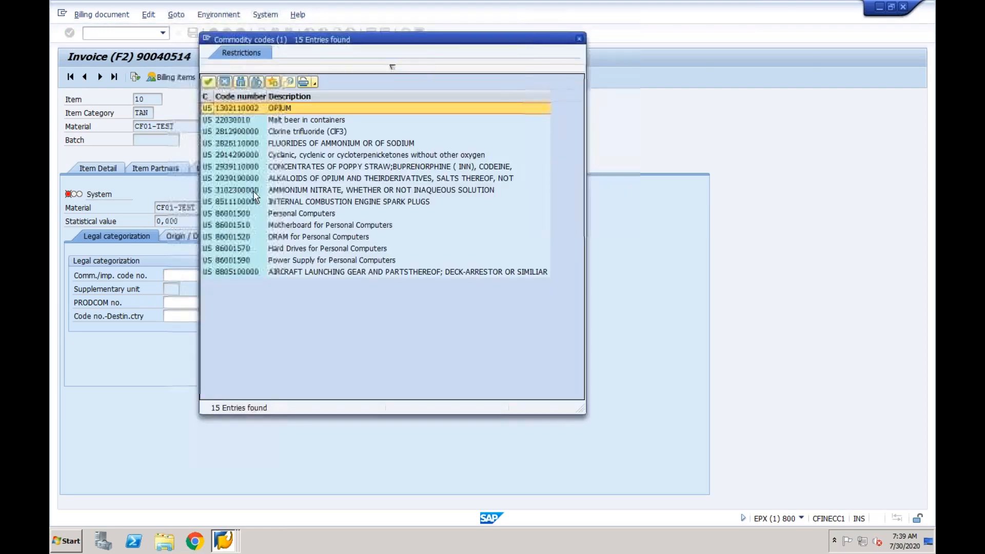
pyautogui.doubleClick(258, 109)
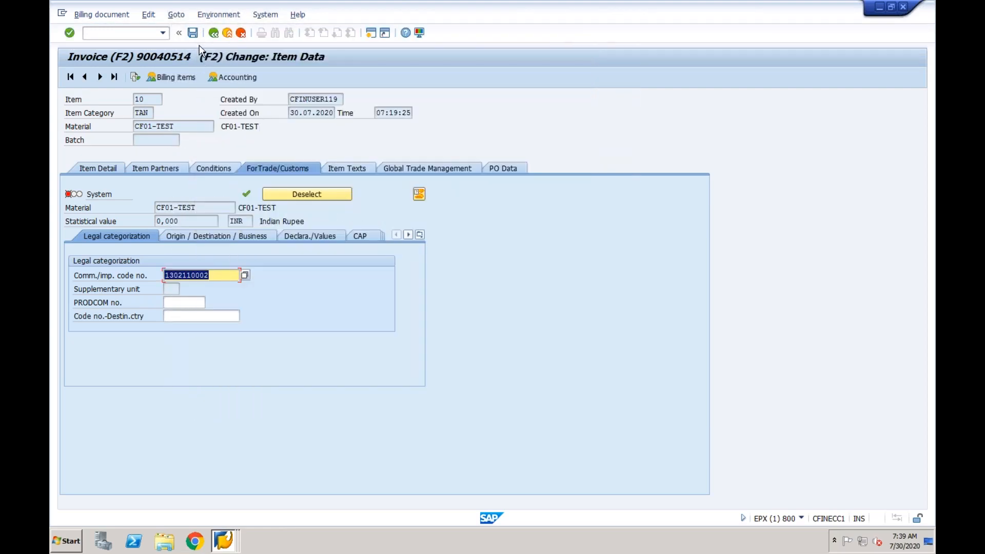
pyautogui.click(192, 32)
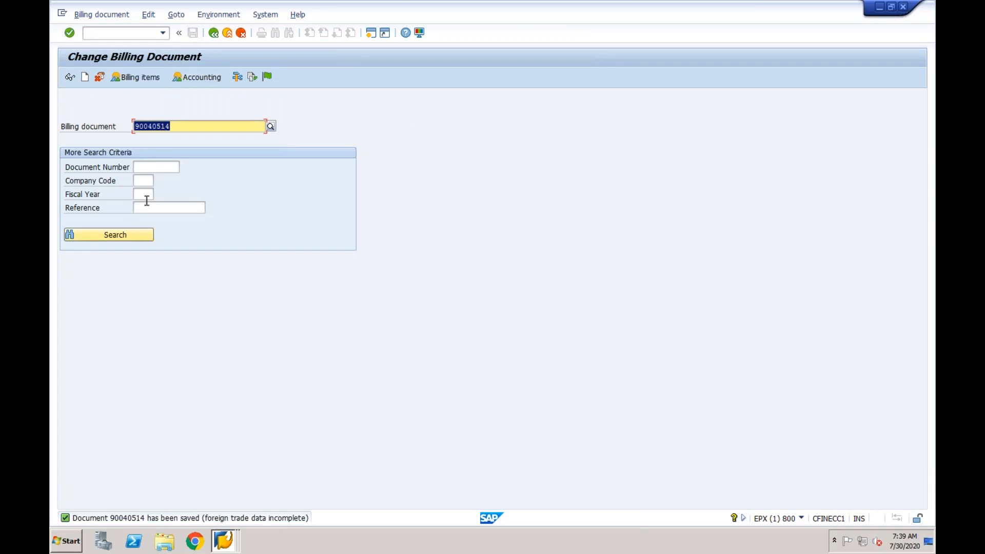
# Open item 10's ForTrade/Customs data, look up PRODCOM numbers and agree to edit the entries
pyautogui.press('Return')
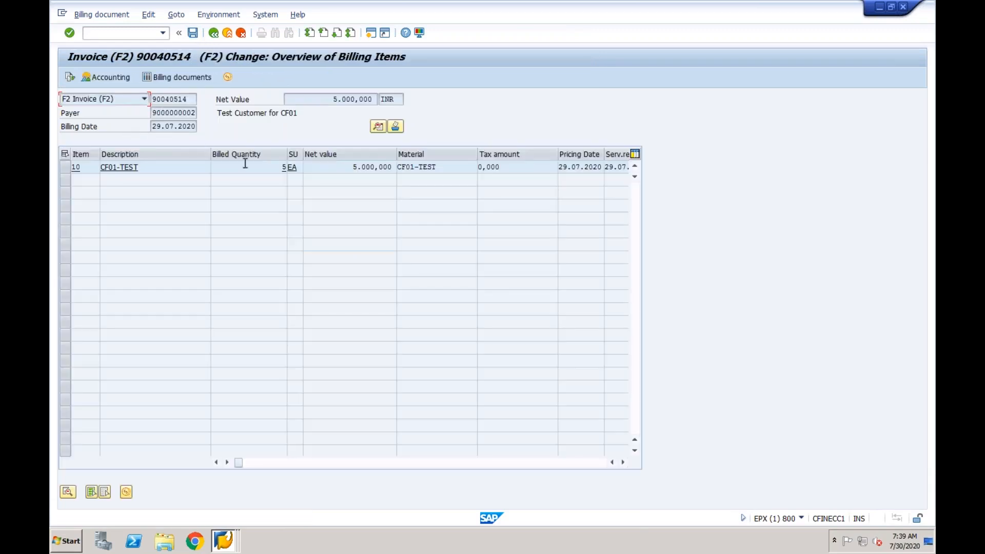
pyautogui.doubleClick(224, 167)
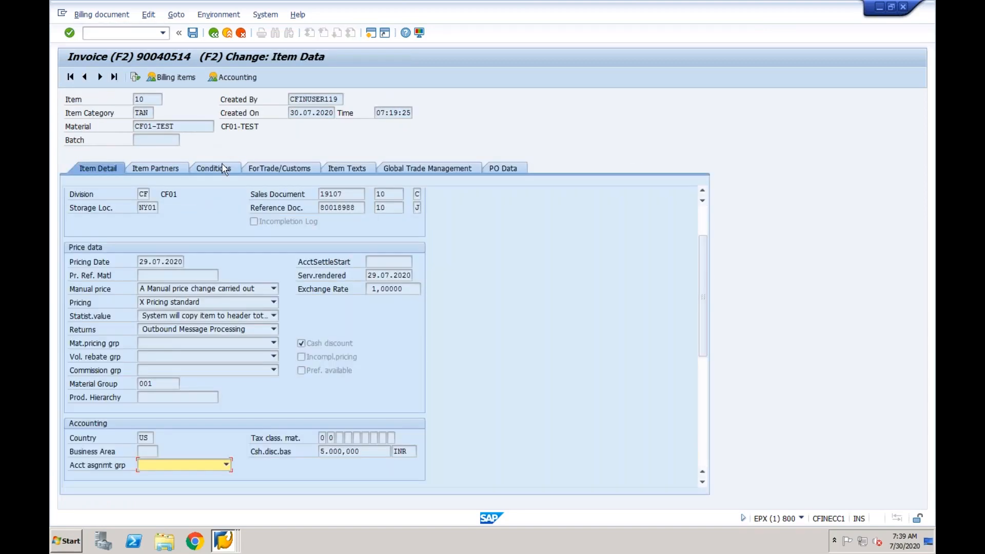
pyautogui.click(254, 168)
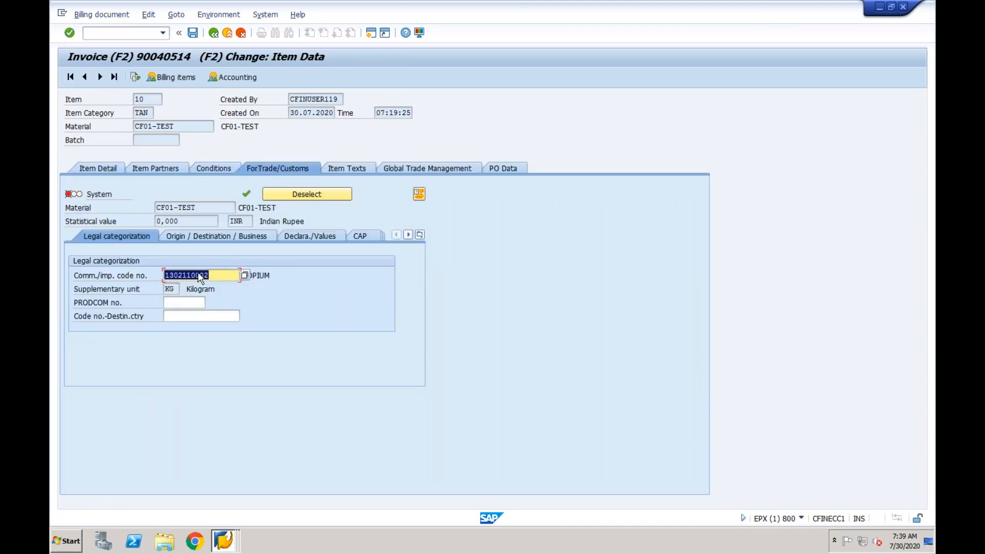
pyautogui.click(178, 306)
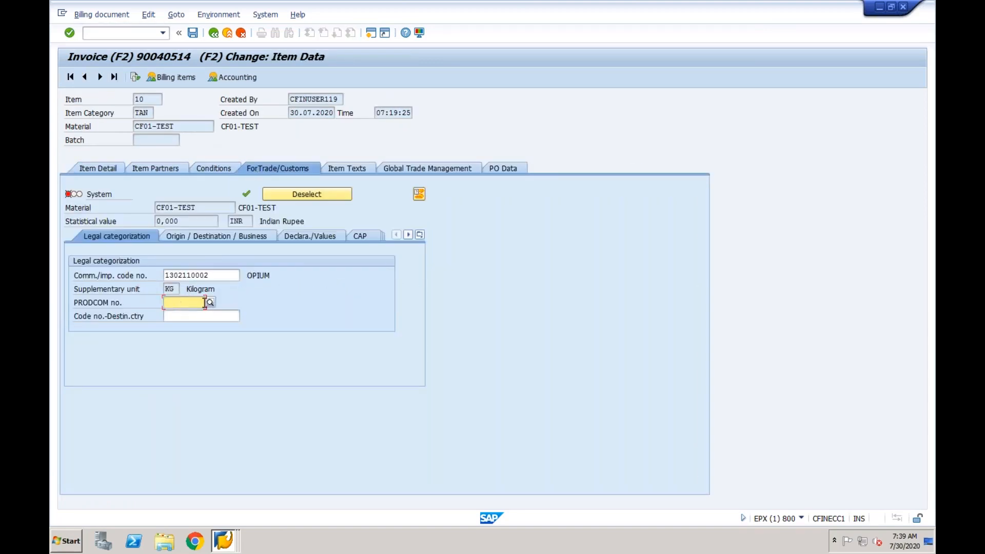
pyautogui.press('F4')
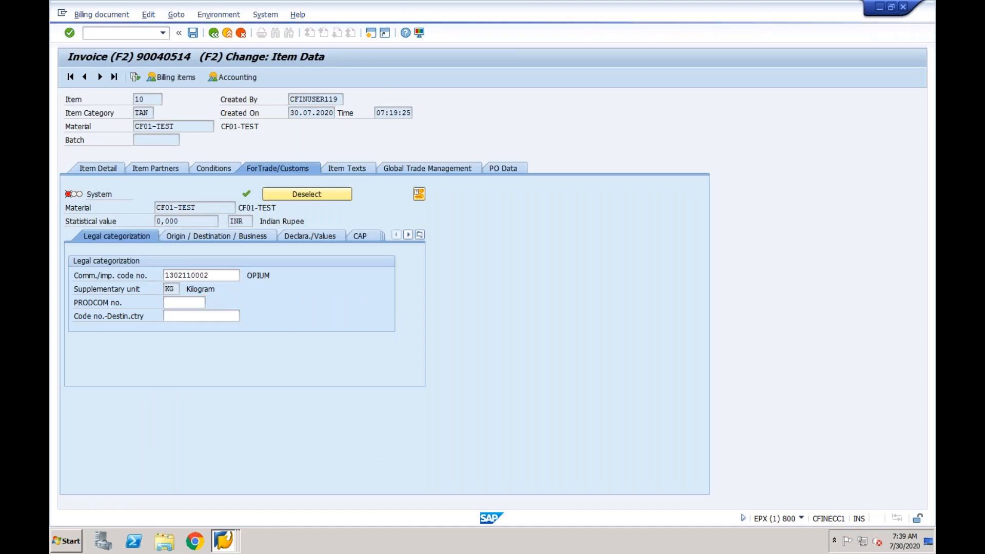
pyautogui.click(215, 223)
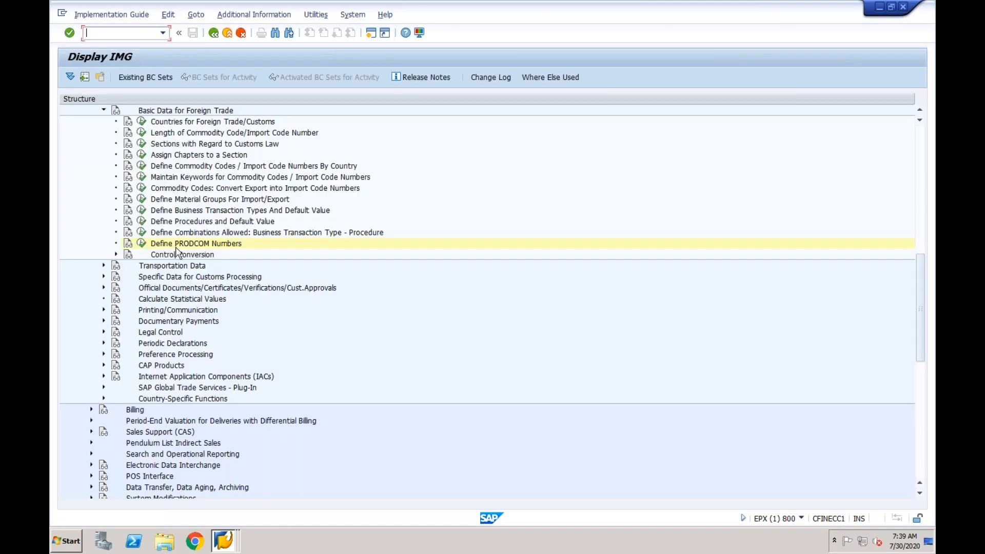
# Add PRODCOM number 123 for country IN and save it to the customizing request
pyautogui.click(142, 243)
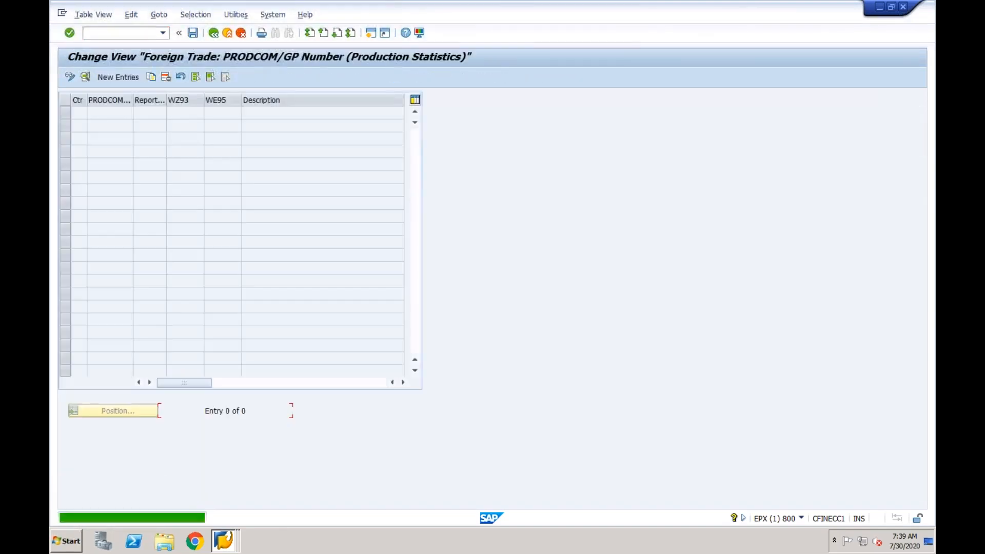
pyautogui.click(123, 79)
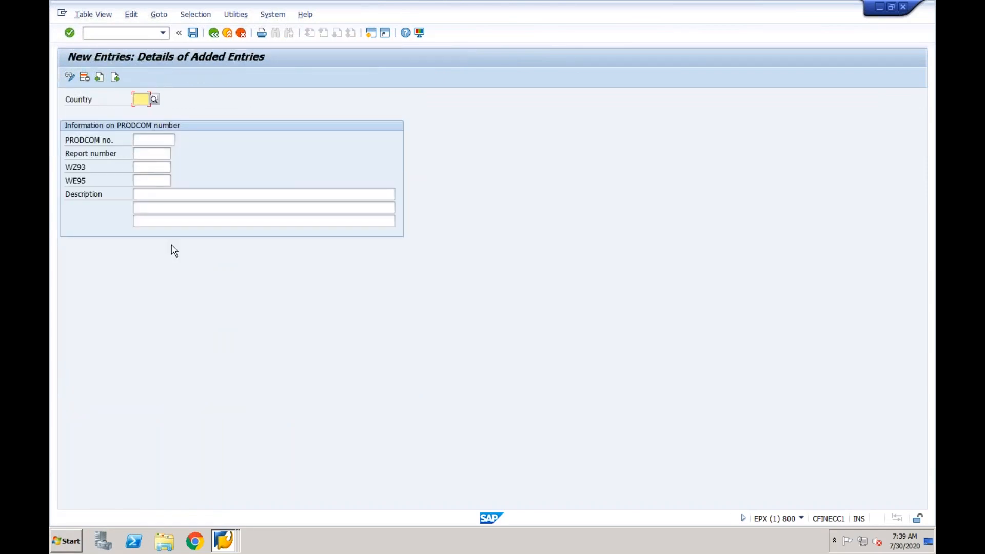
pyautogui.write('IN')
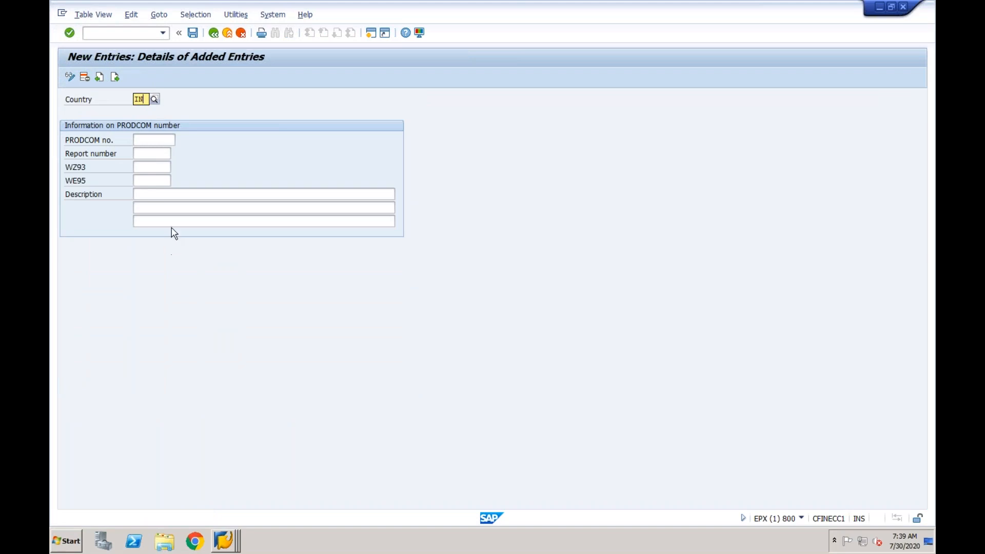
pyautogui.click(151, 140)
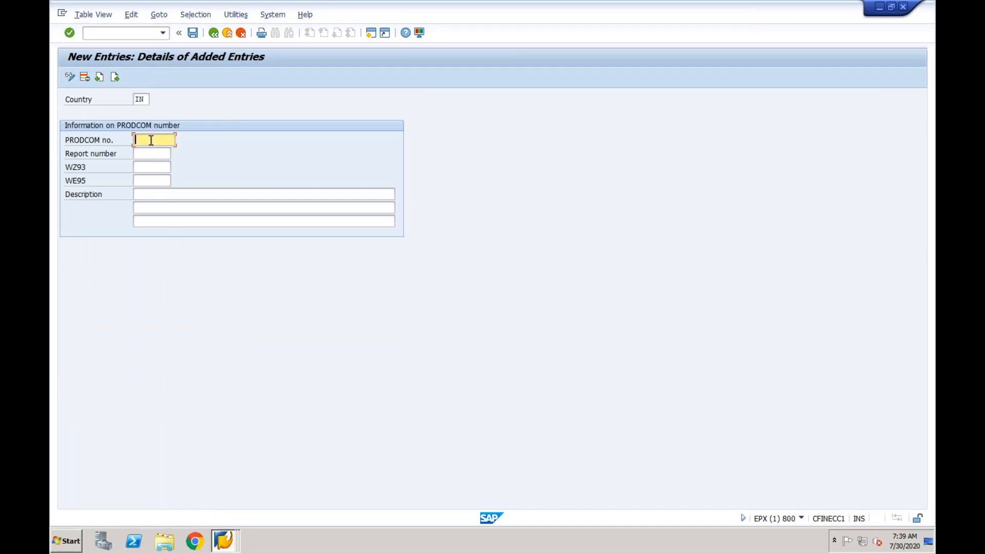
pyautogui.write('123')
pyautogui.press('Return')
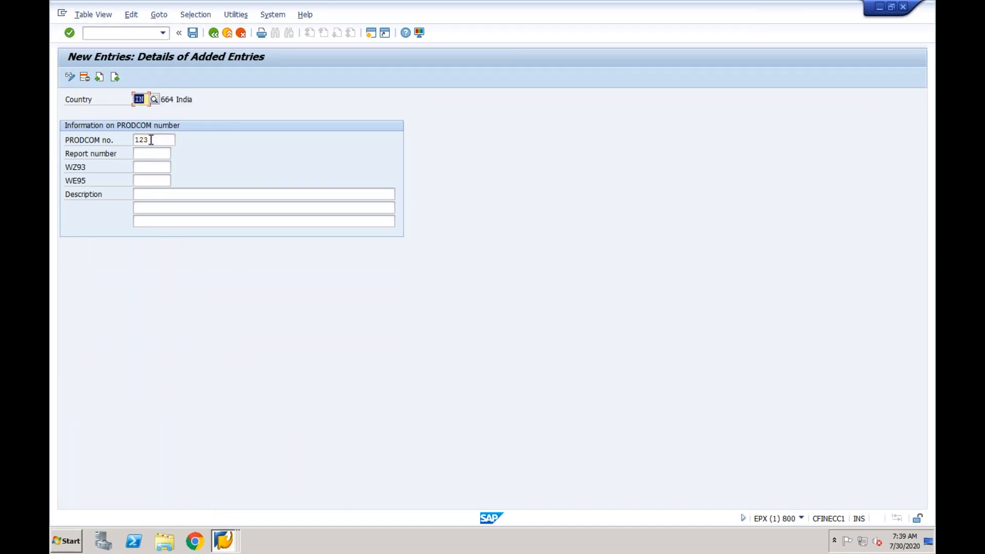
pyautogui.click(193, 33)
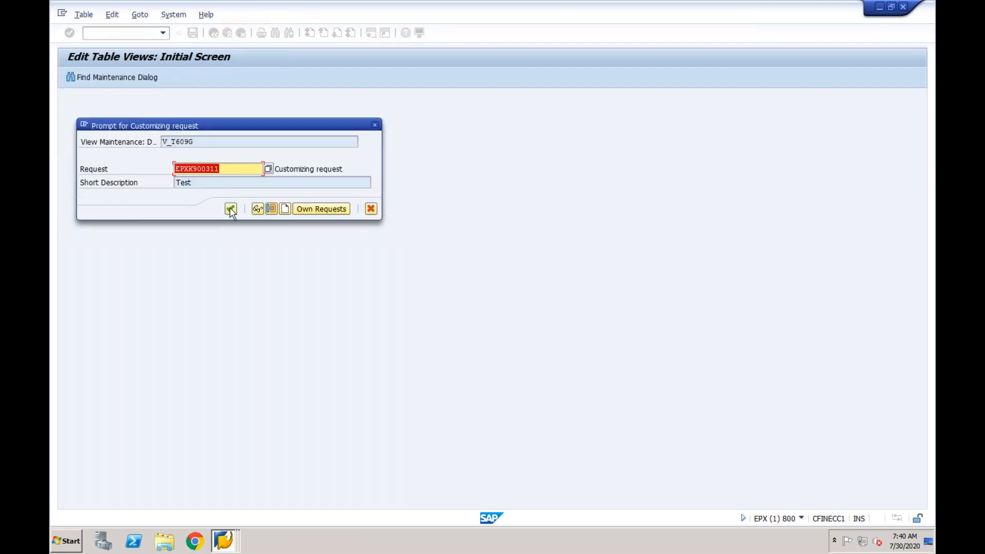
pyautogui.click(230, 209)
# Back out of PRODCOM maintenance to invoice 90040514's item data
pyautogui.click(214, 34)
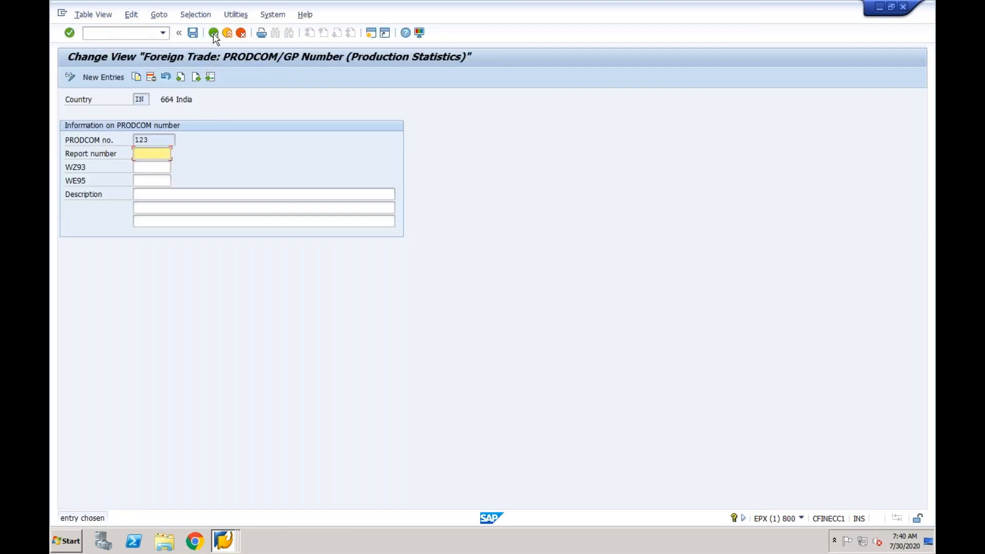
pyautogui.click(214, 35)
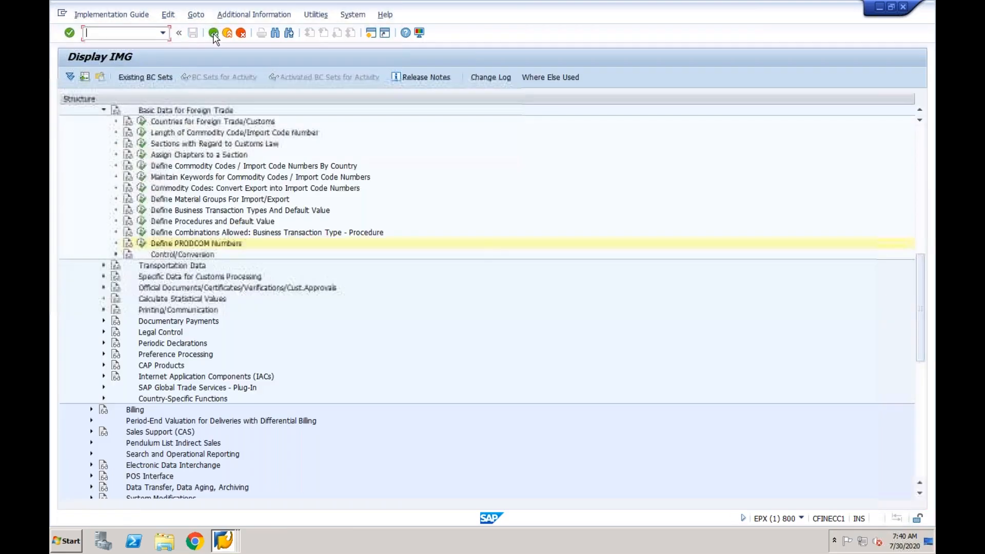
pyautogui.click(214, 35)
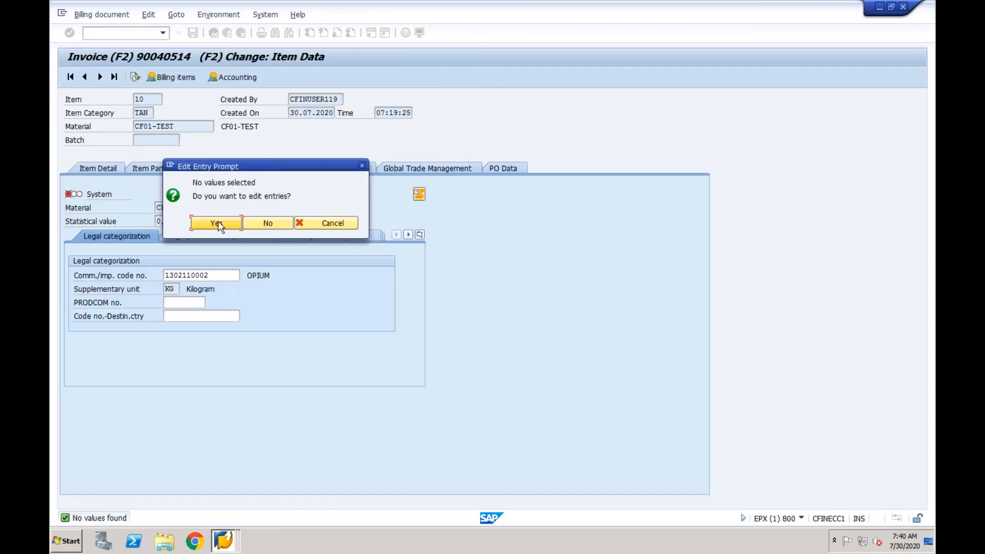
# Reopen Define PRODCOM Numbers from item 10, continuing without a customizing project
pyautogui.click(277, 224)
pyautogui.click(194, 305)
pyautogui.click(209, 303)
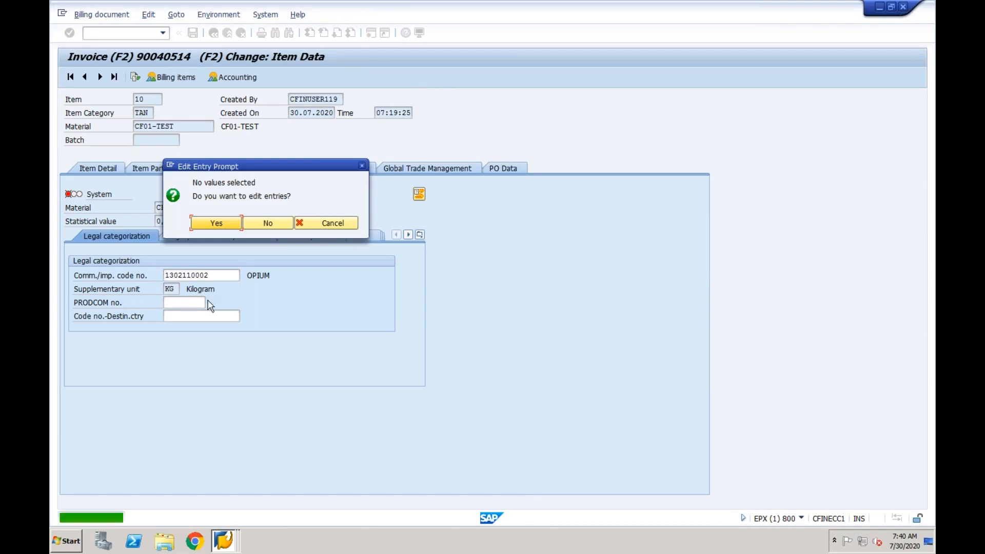
pyautogui.click(223, 226)
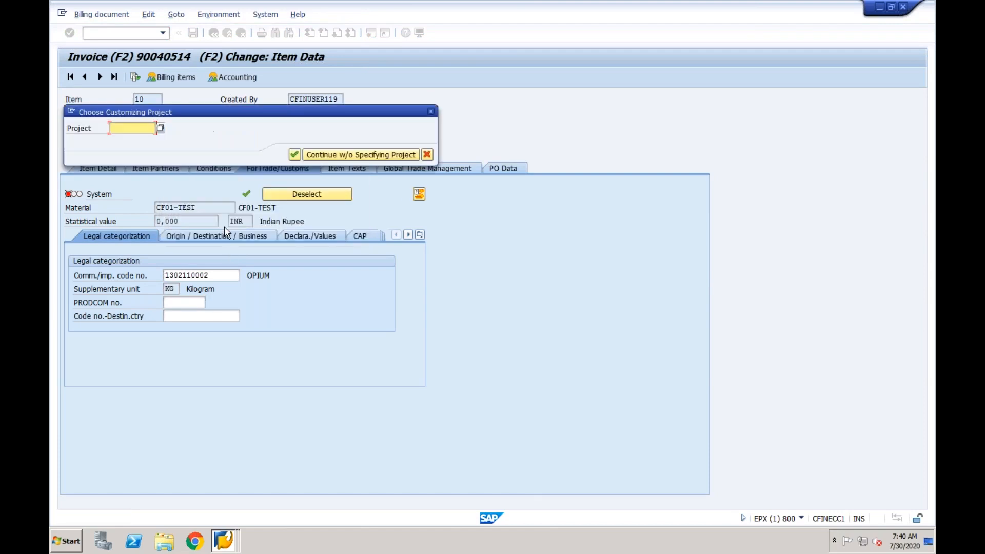
pyautogui.click(331, 155)
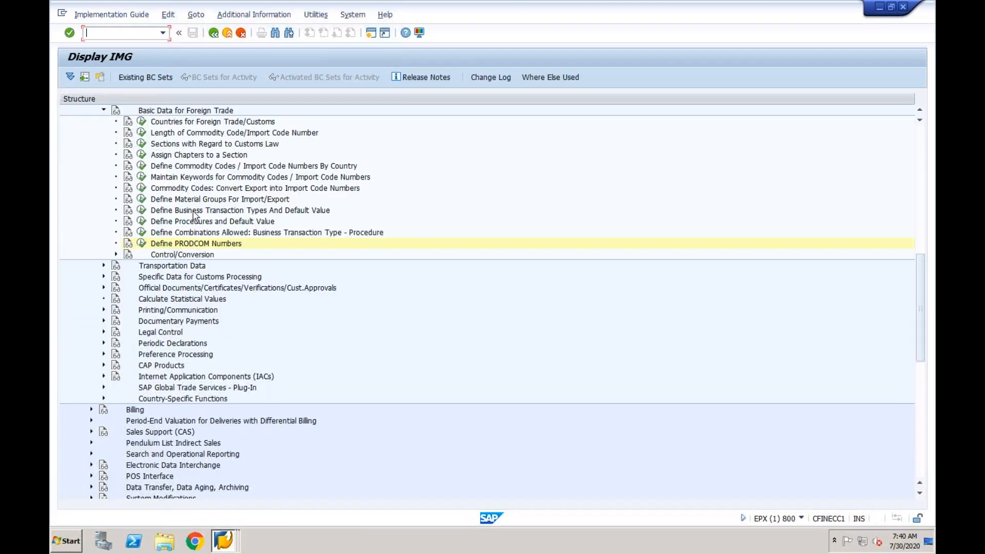
pyautogui.click(141, 243)
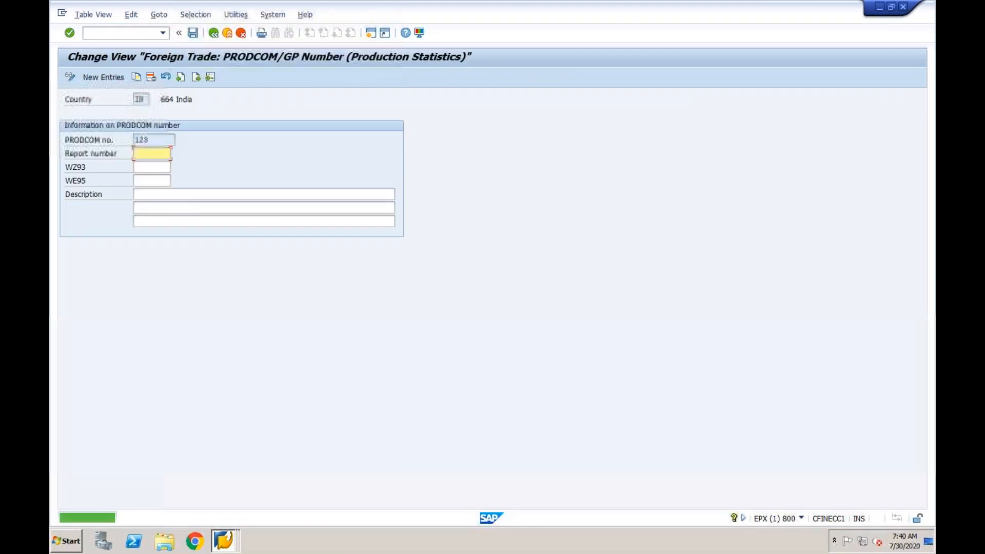
# Give PRODCOM 123 report number 1, WZ93 1, WE95 1 and description Test, and save
pyautogui.write('1')
pyautogui.click(142, 168)
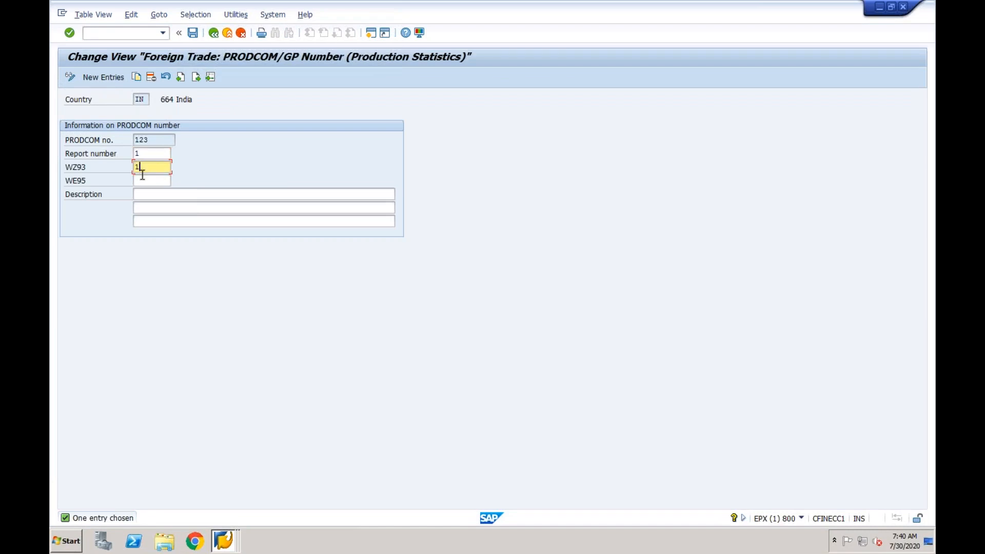
pyautogui.click(142, 180)
pyautogui.write('1')
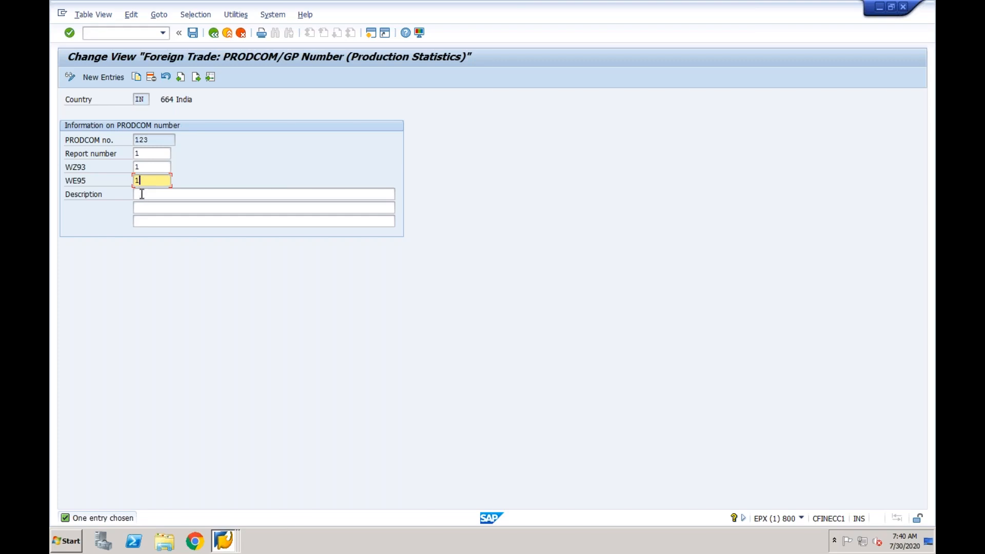
pyautogui.click(142, 195)
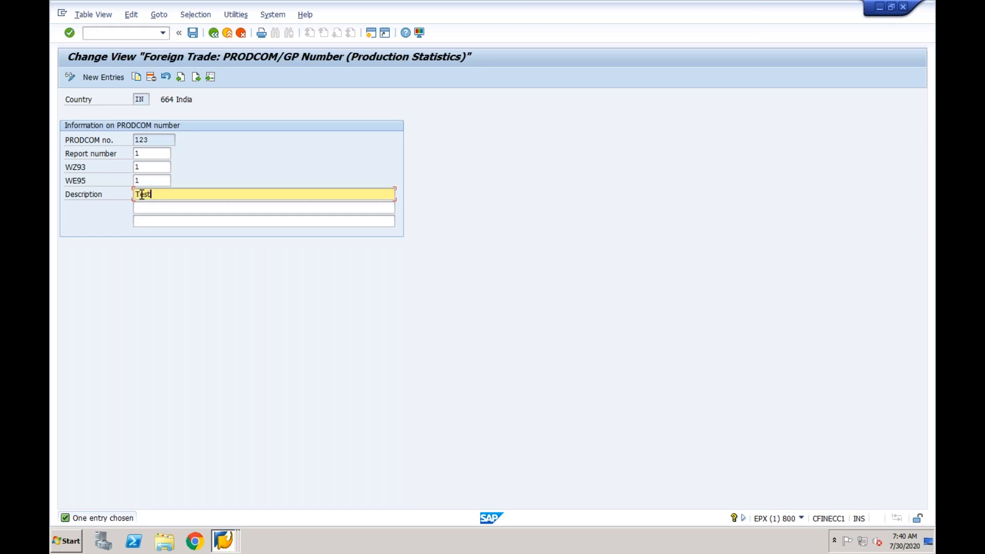
pyautogui.press('Return')
pyautogui.click(193, 33)
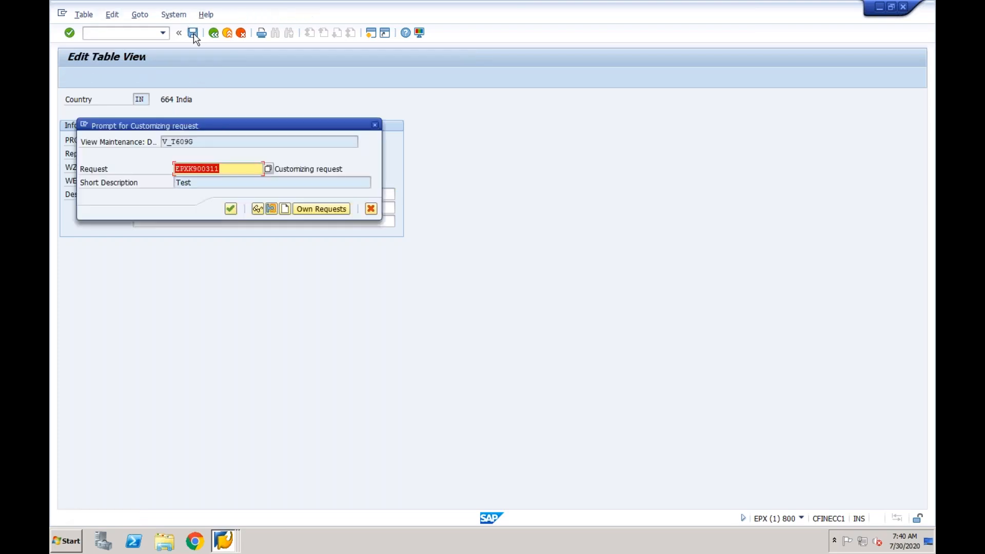
pyautogui.click(231, 209)
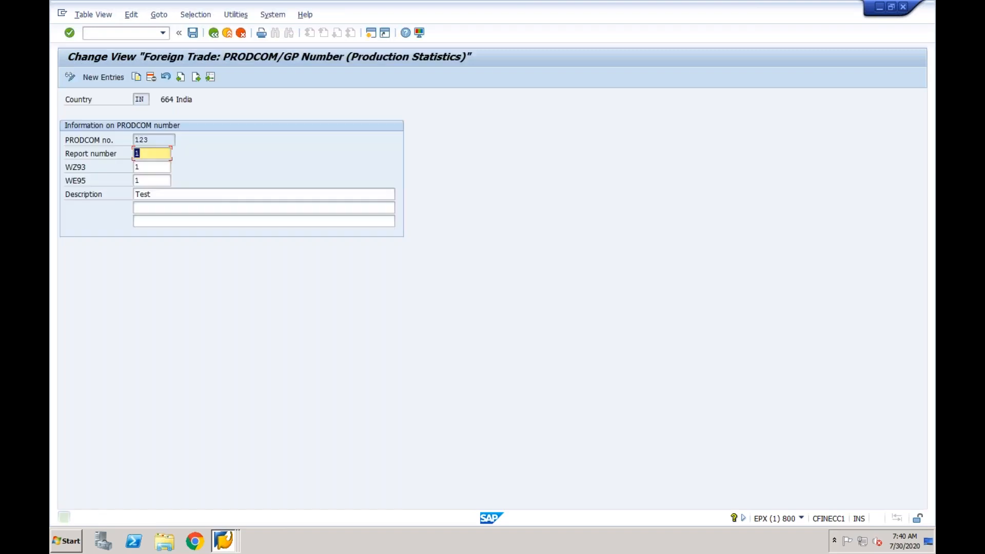
pyautogui.click(214, 34)
# Go back from the implementation guide to invoice 90040514's item data, answering the edit and customizing project prompts
pyautogui.click(215, 35)
pyautogui.click(213, 32)
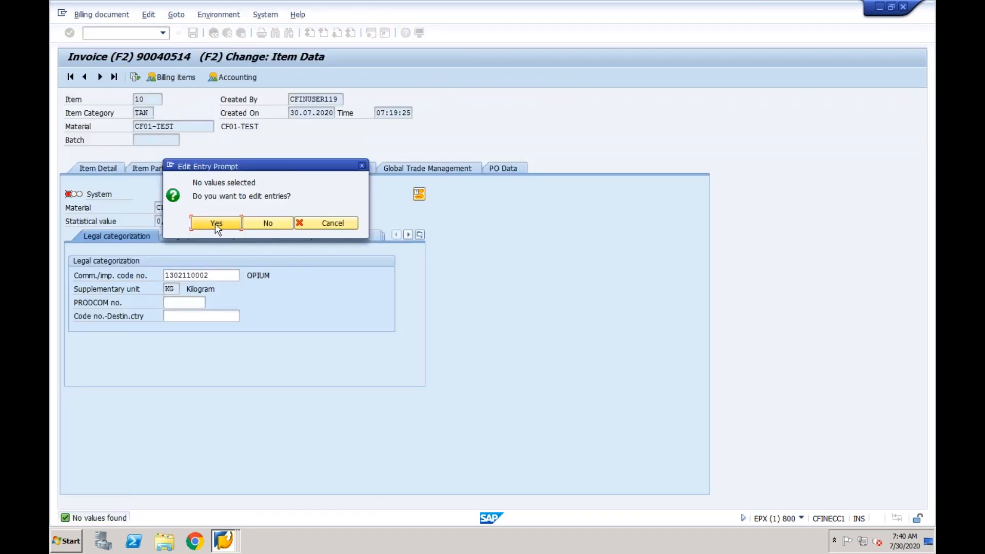
pyautogui.click(216, 224)
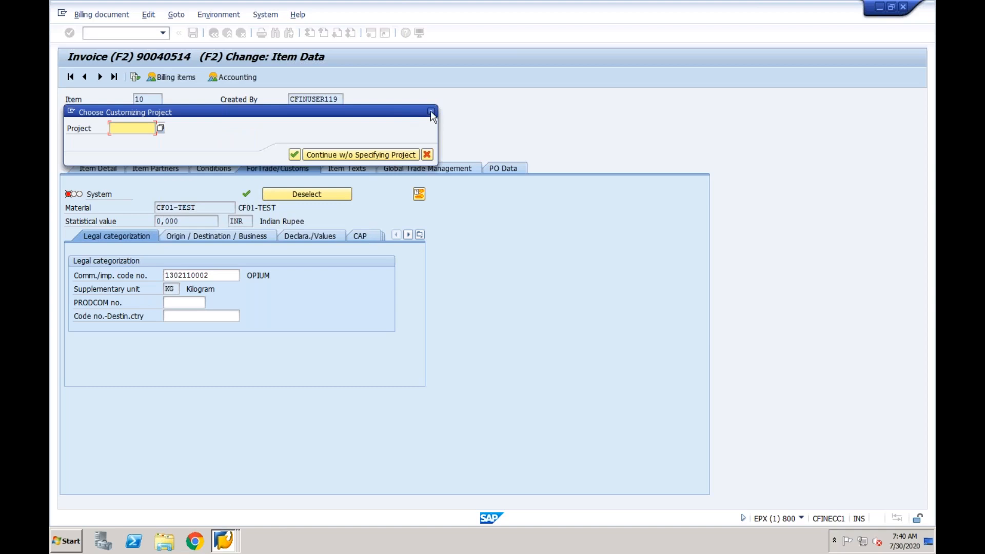
pyautogui.click(430, 111)
# Open the PRODCOM number value help, cancel the edit-entries prompt, and exit to SAP Easy Access
pyautogui.click(195, 303)
pyautogui.click(211, 302)
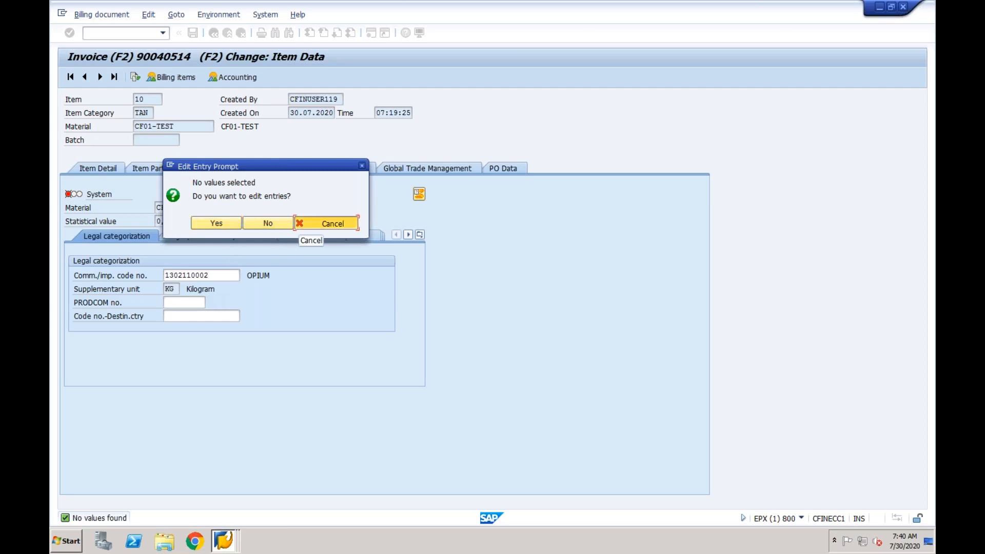
pyautogui.click(325, 224)
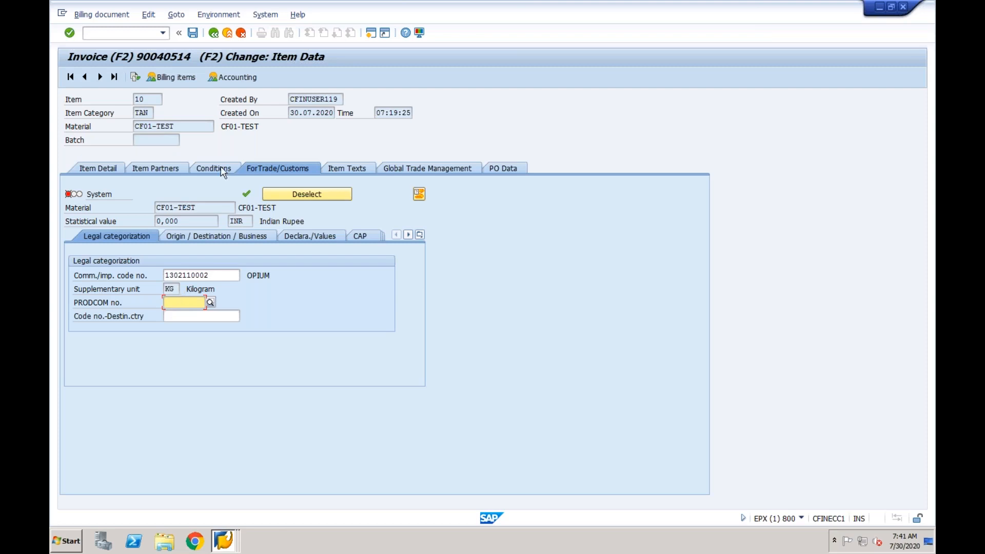
pyautogui.click(229, 34)
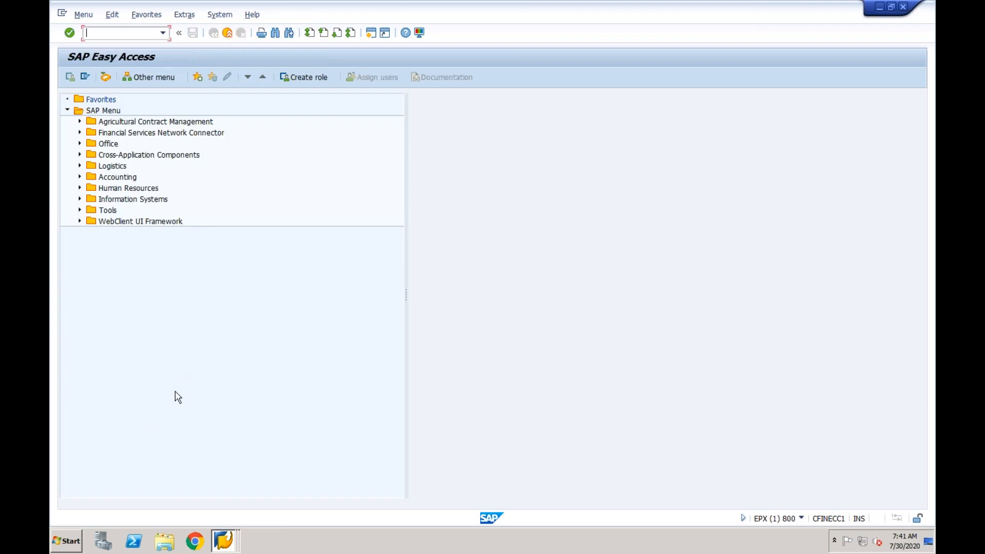
# Start Notepad from the Start menu and set its font size to 20 under Format > Font
pyautogui.click(68, 541)
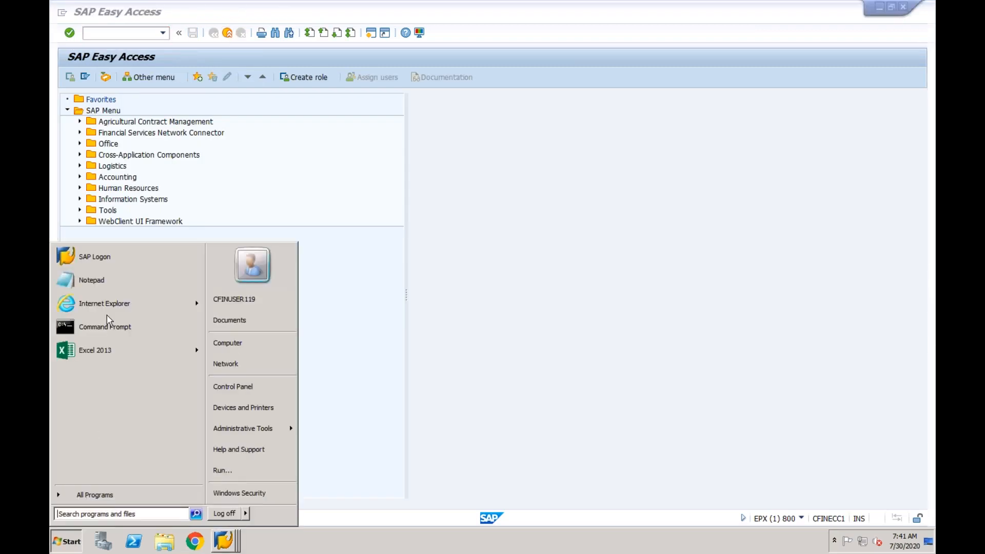
pyautogui.click(118, 281)
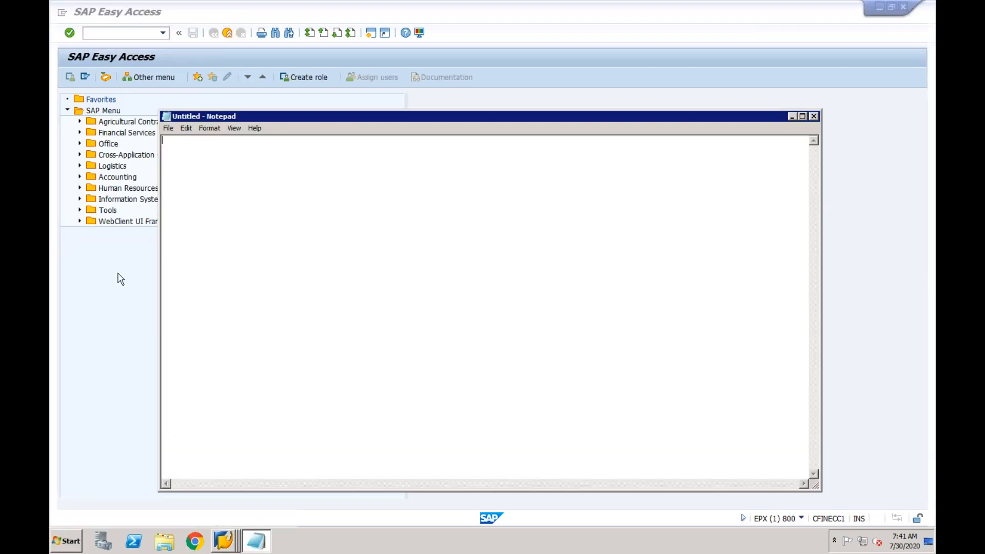
pyautogui.click(211, 128)
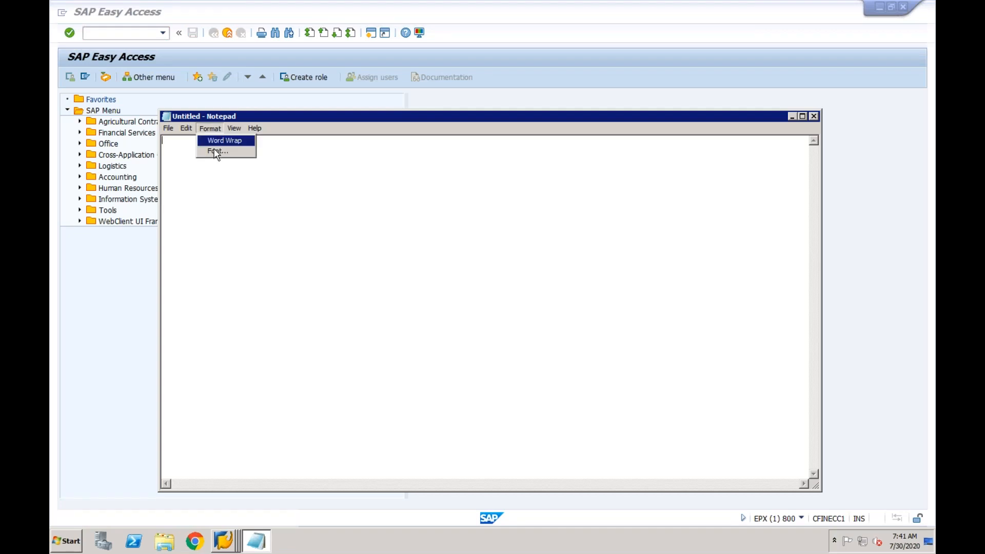
pyautogui.click(215, 151)
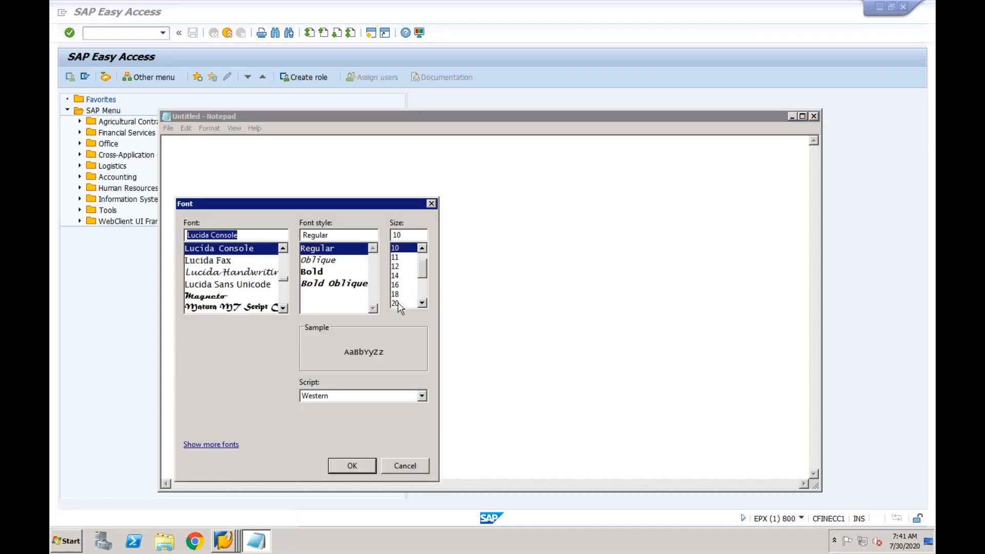
pyautogui.click(395, 303)
pyautogui.click(344, 468)
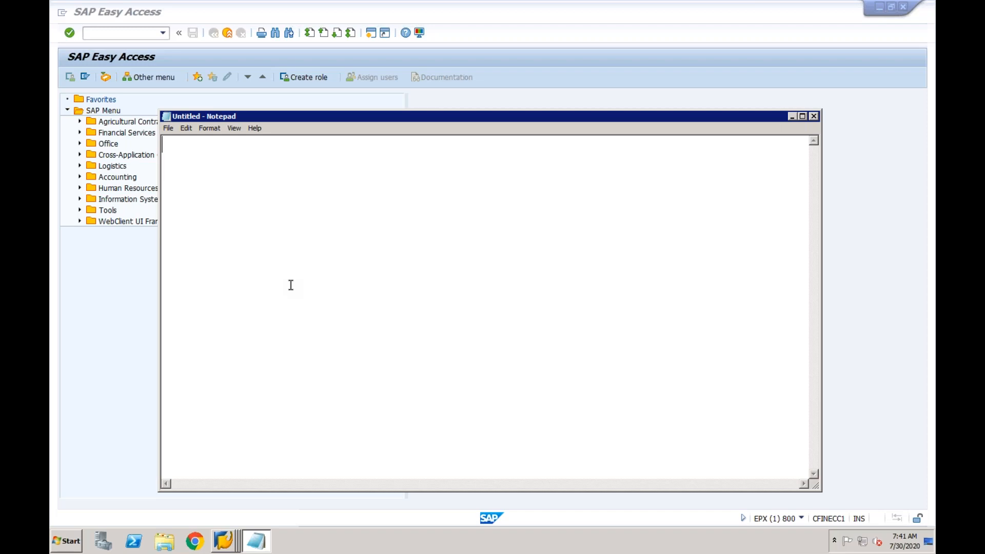
# Write GL, AP, AR, MM-Fi, SD-FI and AA on separate lines, then minimize Notepad
pyautogui.write('GL')
pyautogui.press('Return')
pyautogui.write('AP')
pyautogui.press('Return')
pyautogui.write('AR')
pyautogui.press('Return')
pyautogui.write('MM-Fi')
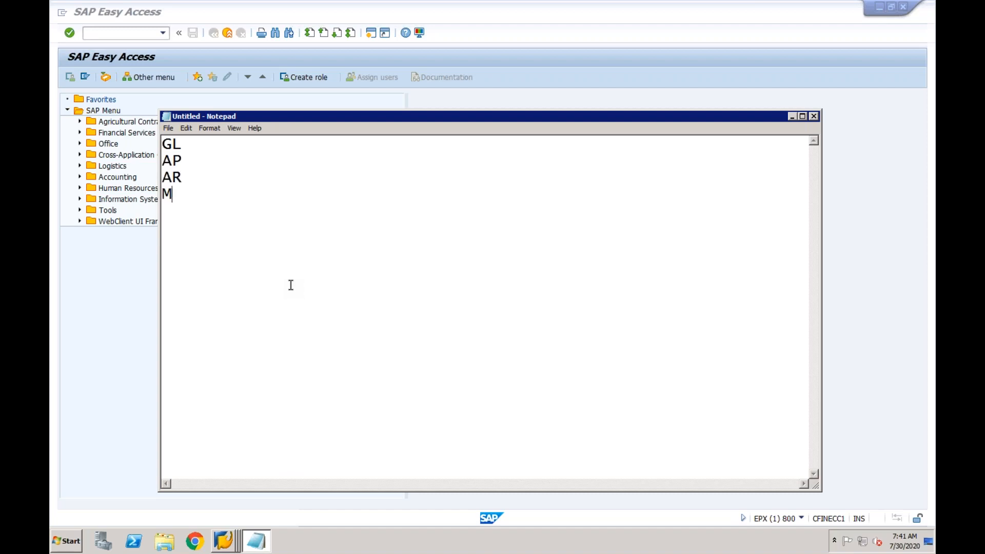
pyautogui.press('Return')
pyautogui.write('SD-FI')
pyautogui.press('Return')
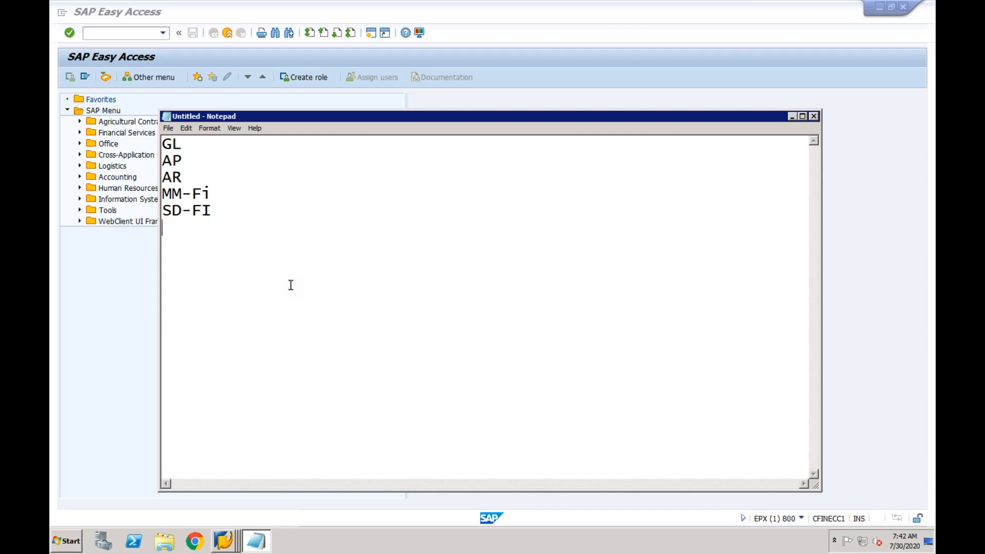
pyautogui.write('AA')
pyautogui.click(791, 116)
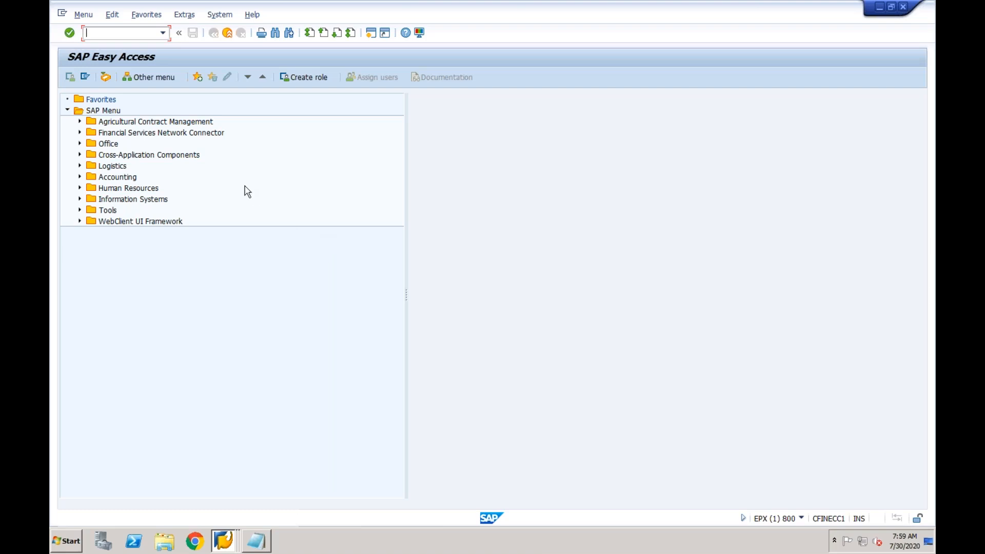
# Log off from the current SAP system via System > Log Off
pyautogui.click(220, 15)
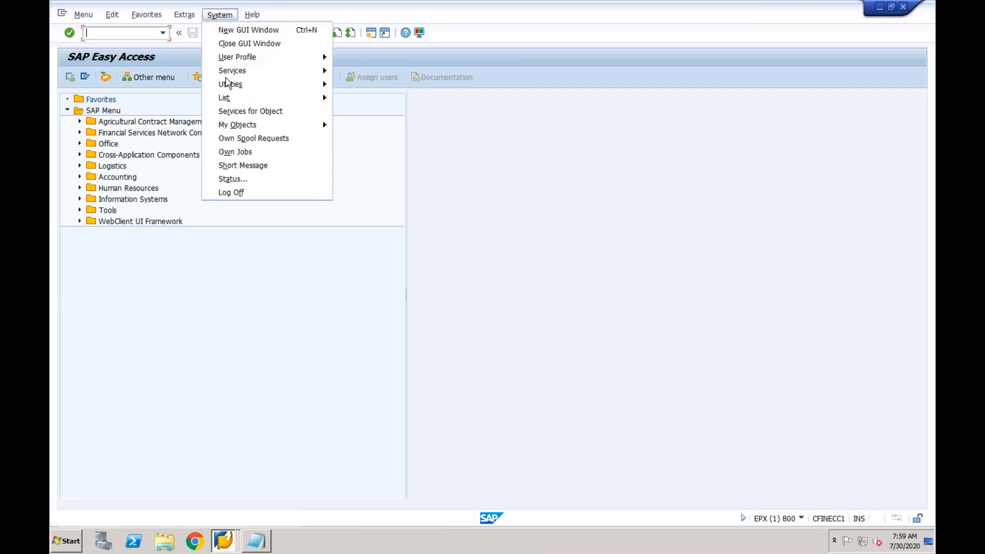
pyautogui.click(227, 192)
pyautogui.click(162, 224)
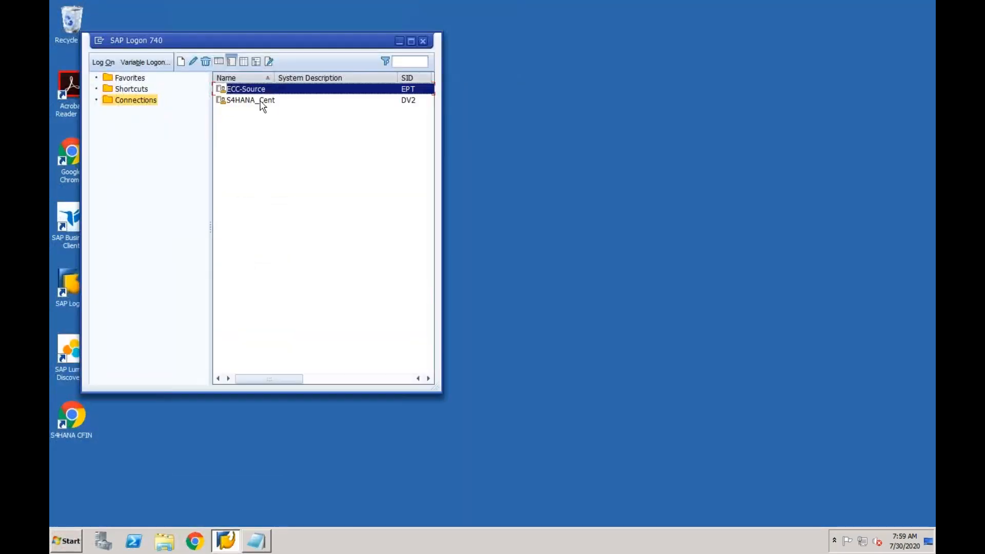
# Open the S4HANA_Cent logon and submit the user name and password
pyautogui.click(261, 101)
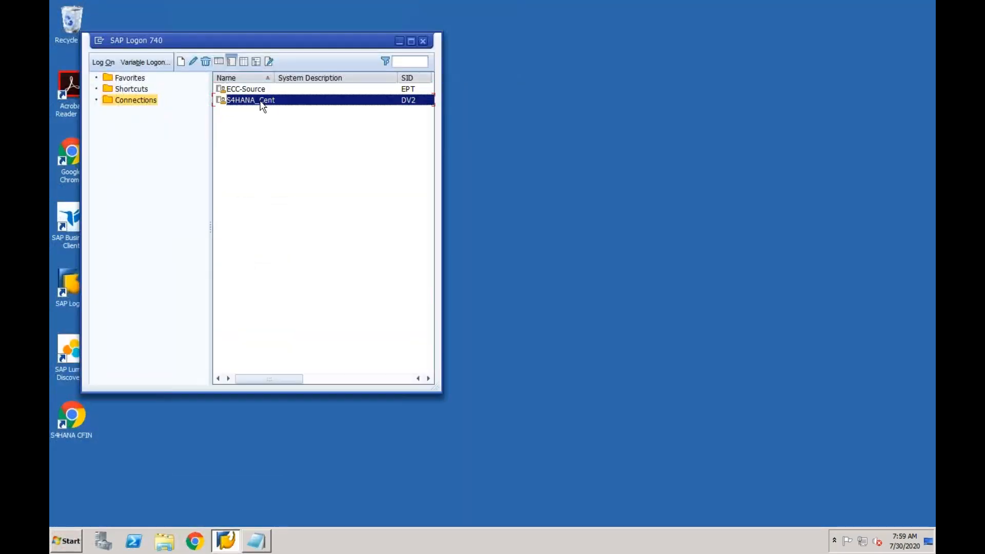
pyautogui.doubleClick(263, 101)
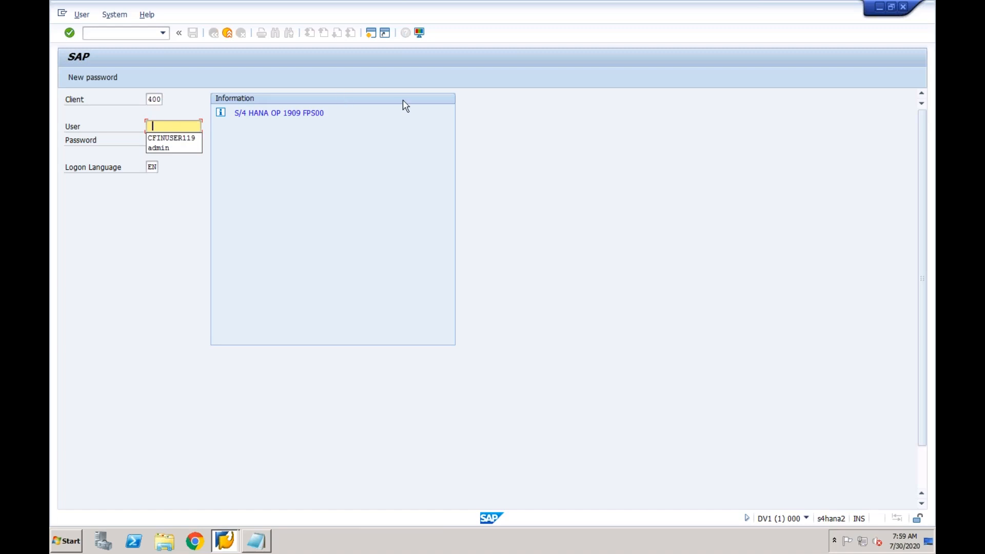
pyautogui.click(165, 138)
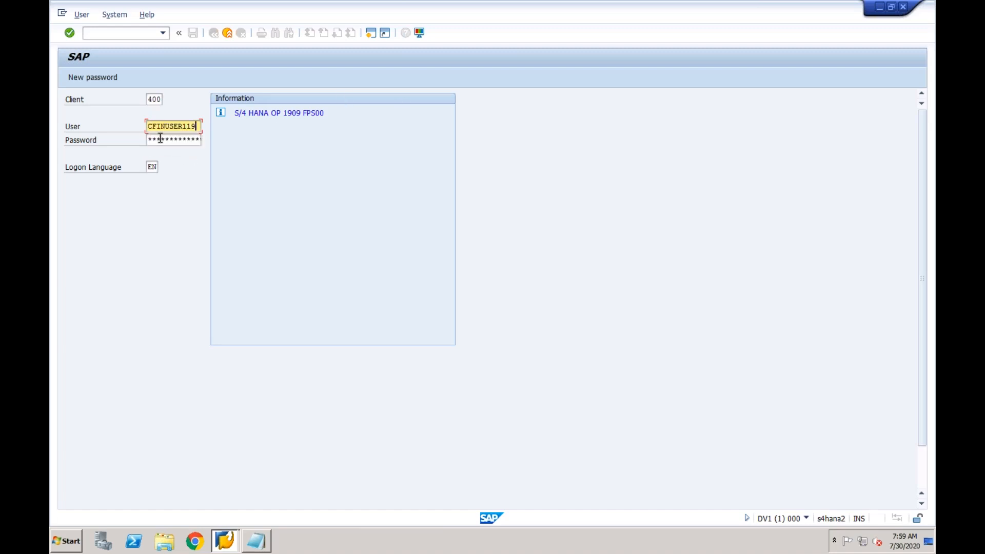
pyautogui.press('Tab')
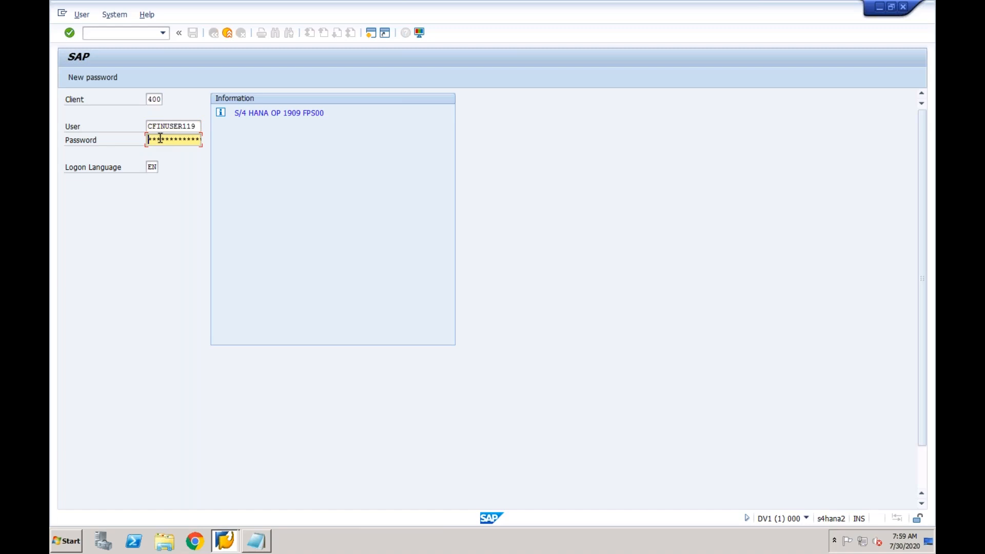
pyautogui.write('*******')
pyautogui.press('Return')
# Re-enter the password, log on again and acknowledge the failed-attempts notice
pyautogui.click(159, 139)
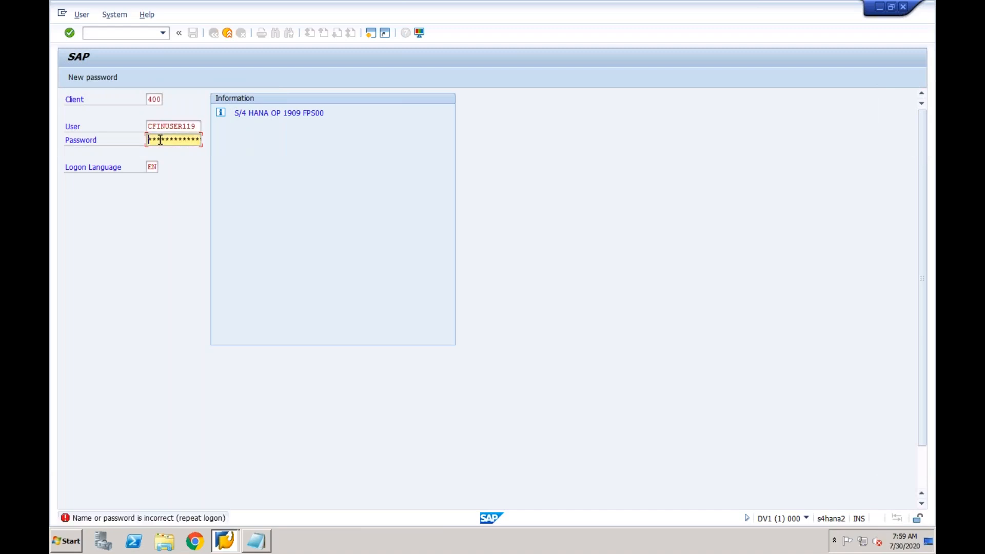
pyautogui.write('****')
pyautogui.press('Return')
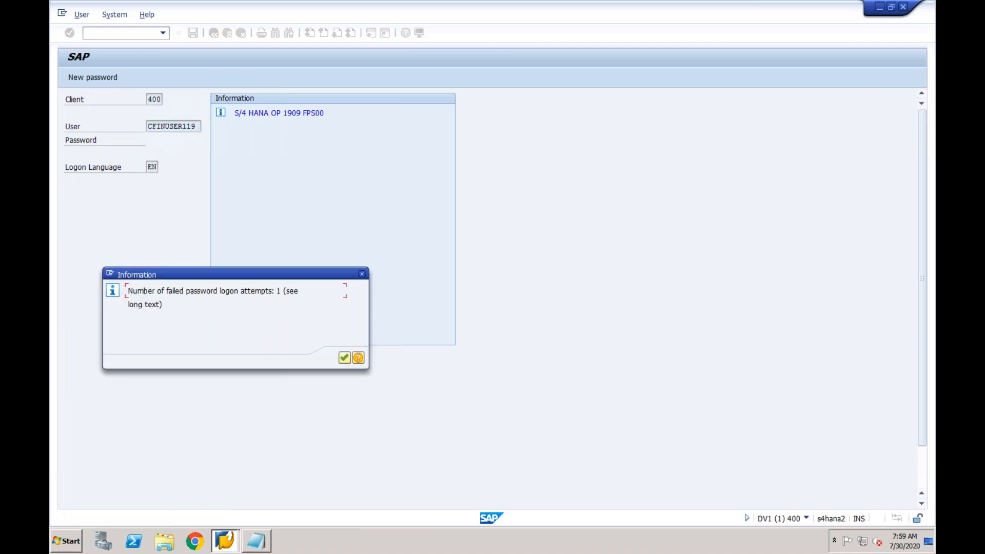
pyautogui.click(344, 357)
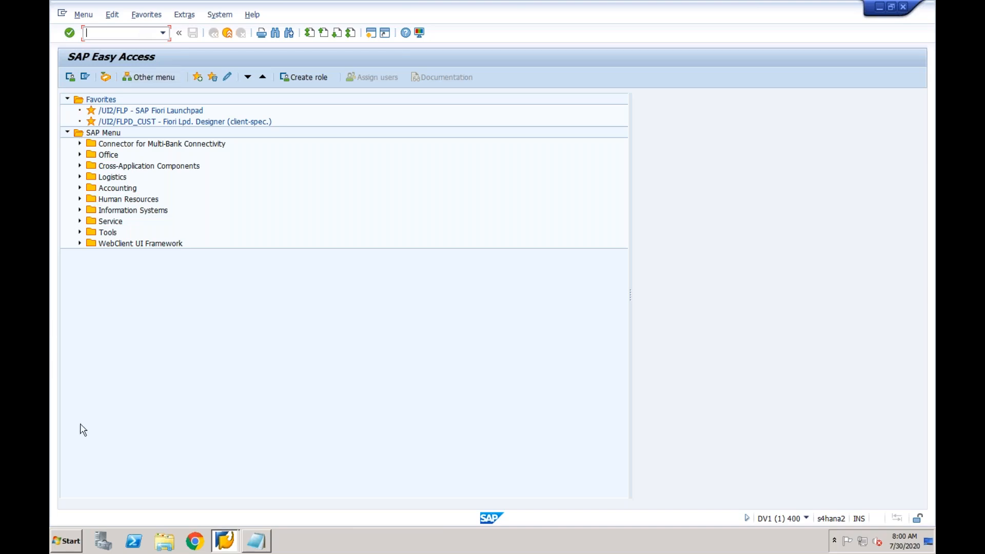
# Launch Excel 2013 with a blank workbook, dismissing the activation and recovery prompts
pyautogui.click(75, 541)
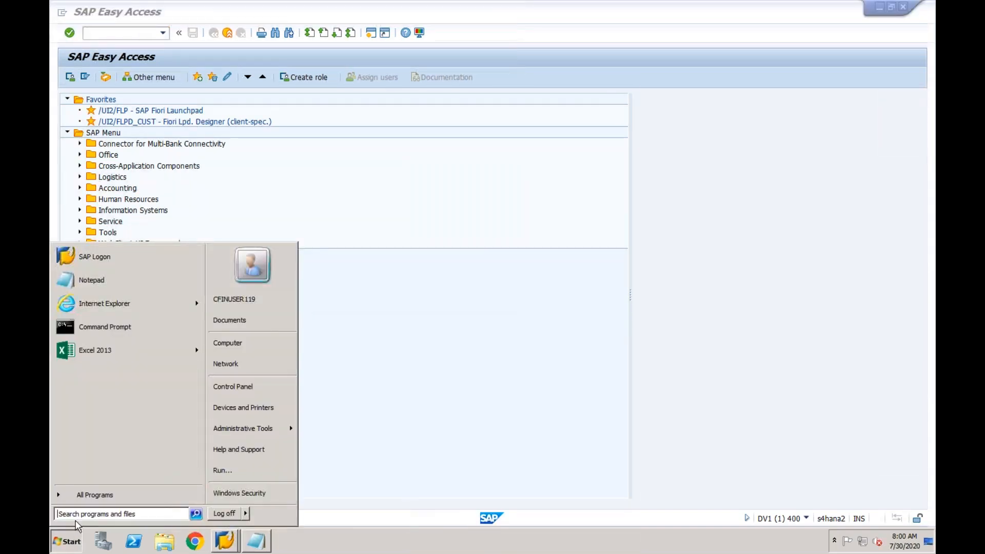
pyautogui.click(111, 351)
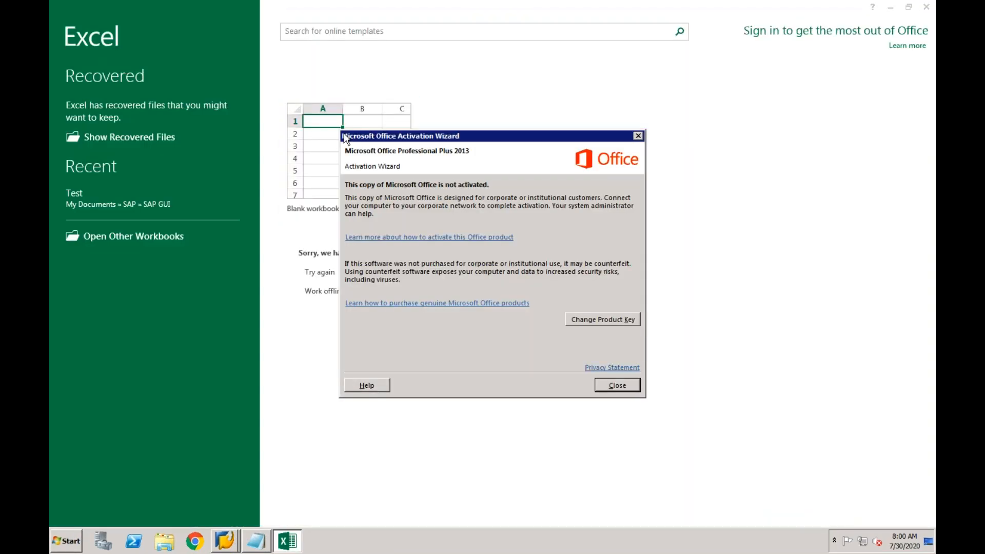
pyautogui.click(617, 385)
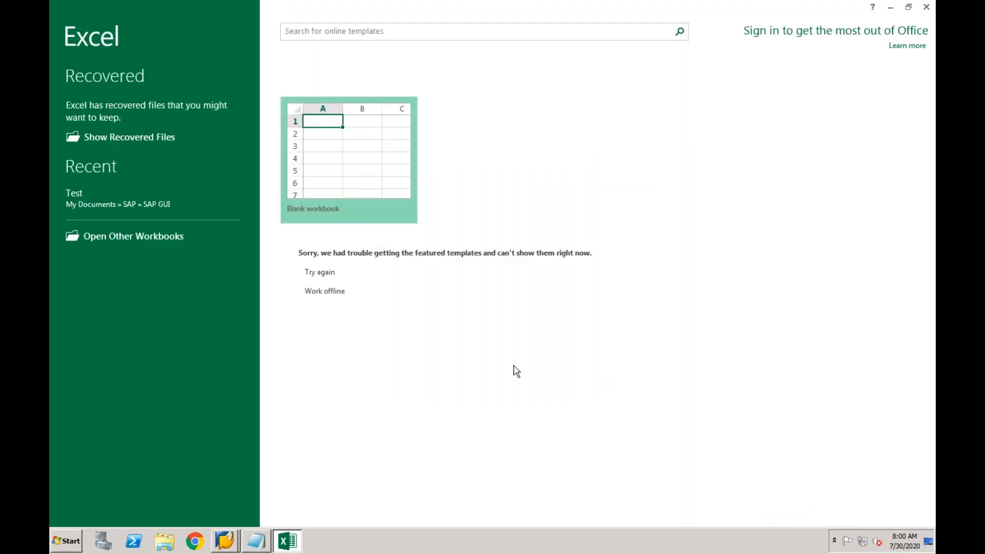
pyautogui.click(348, 163)
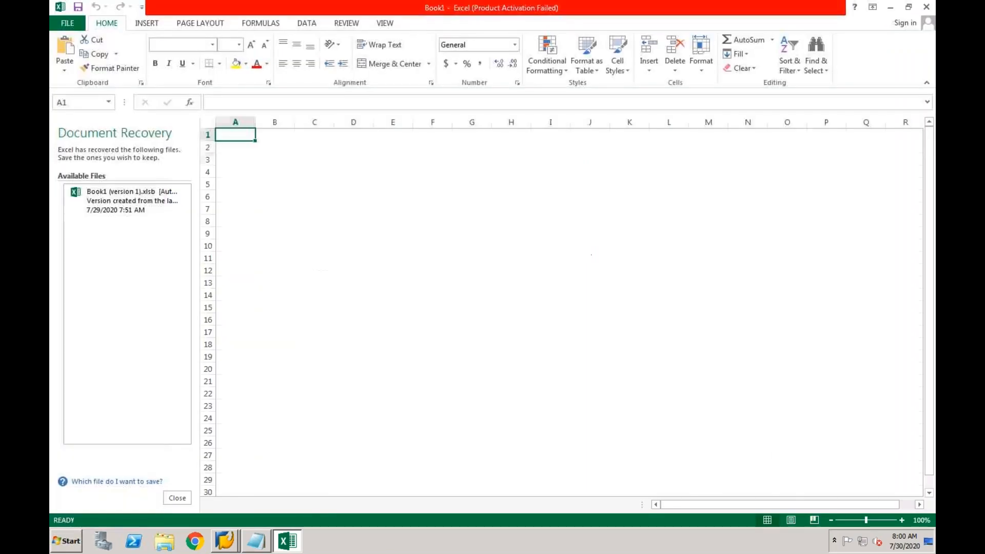
pyautogui.click(352, 160)
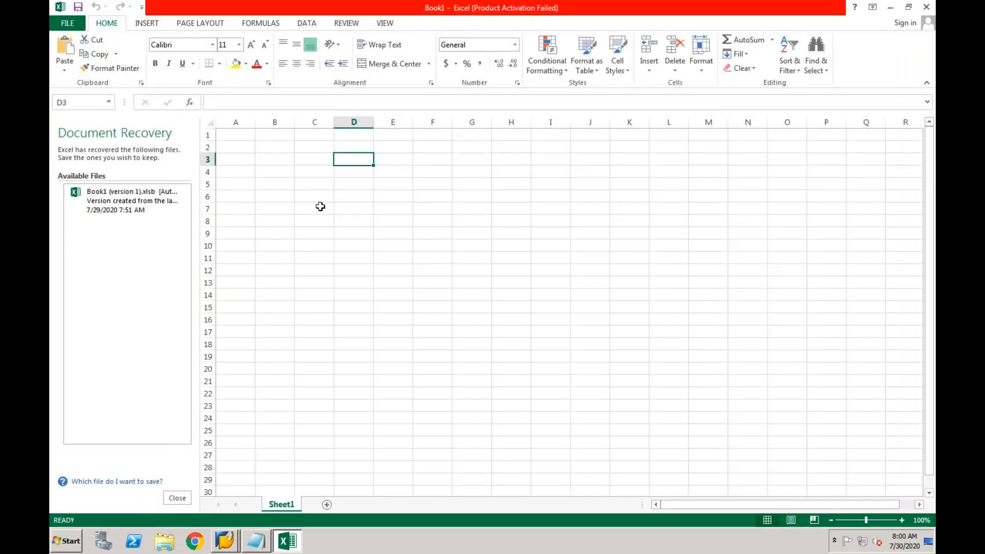
pyautogui.click(177, 498)
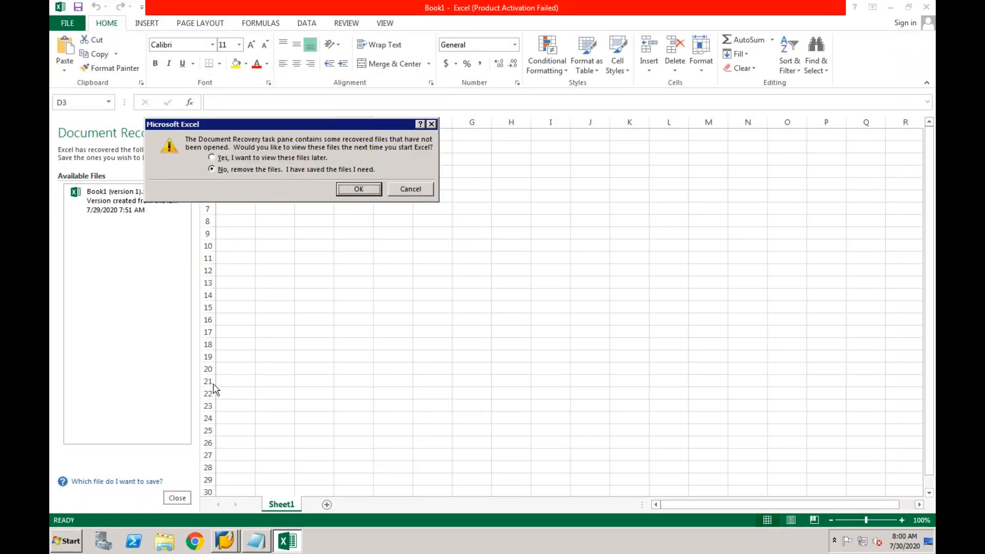
pyautogui.click(359, 189)
# Enter ECC and NON SAP in column F and Central Finance in I7
pyautogui.click(279, 199)
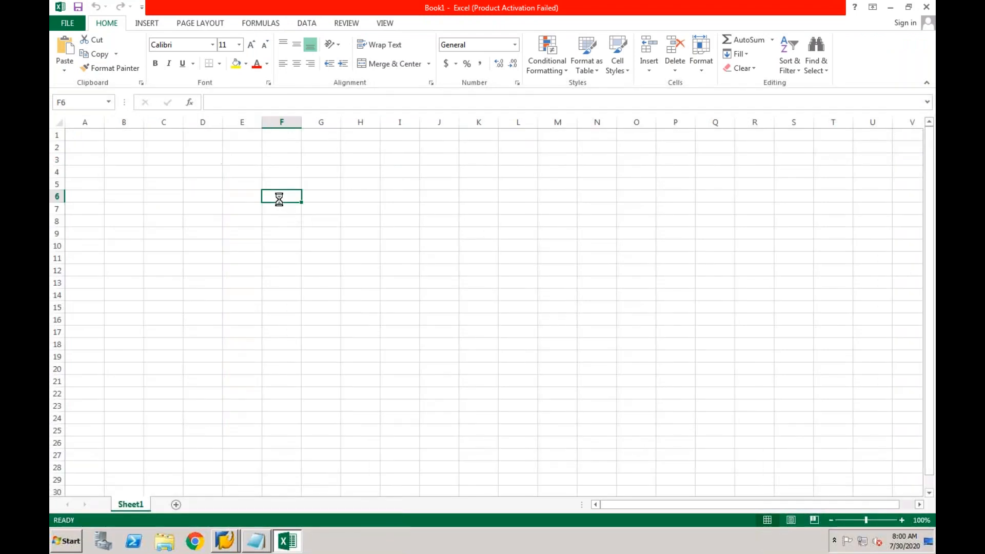
pyautogui.write('ECC')
pyautogui.press('Return')
pyautogui.press('Return')
pyautogui.write('NON SAP')
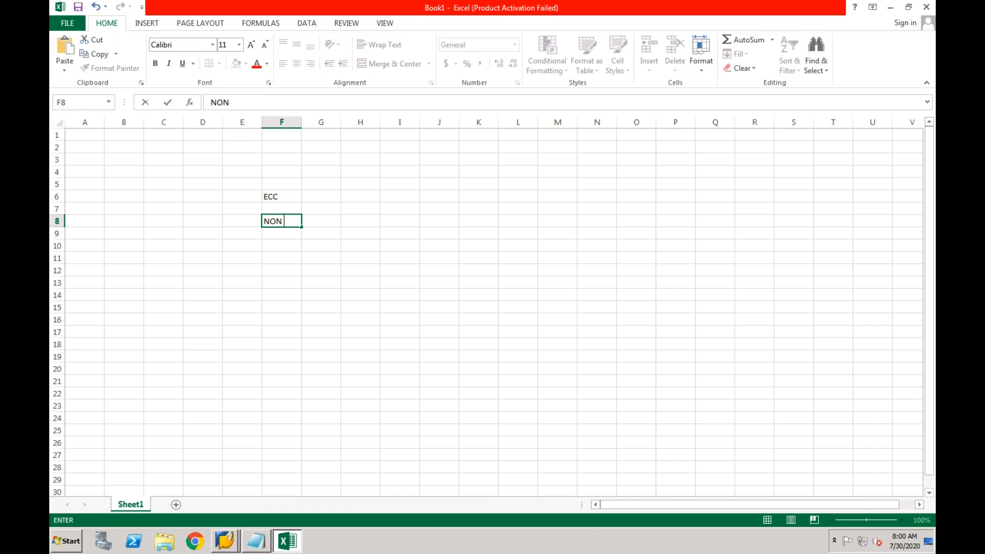
pyautogui.press('Return')
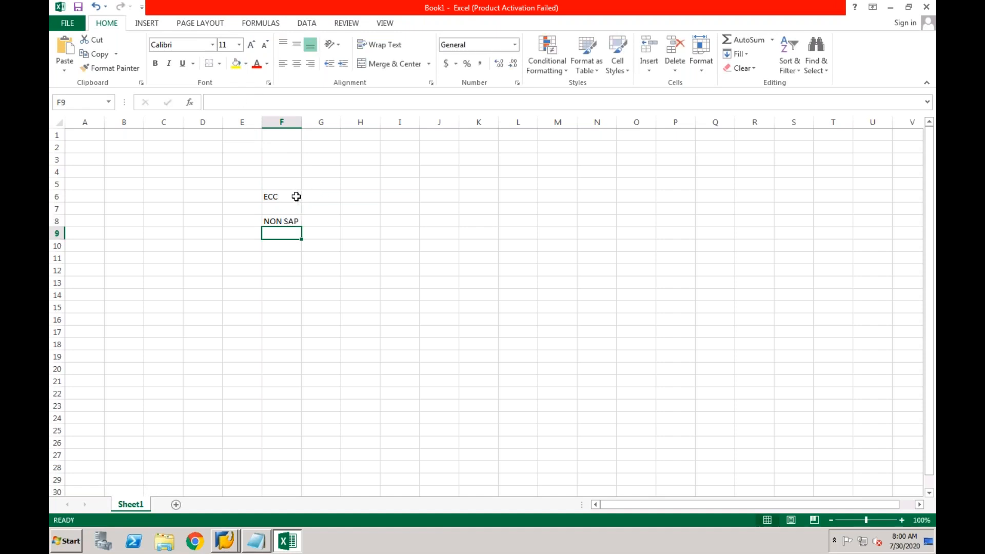
pyautogui.click(400, 210)
pyautogui.write('C')
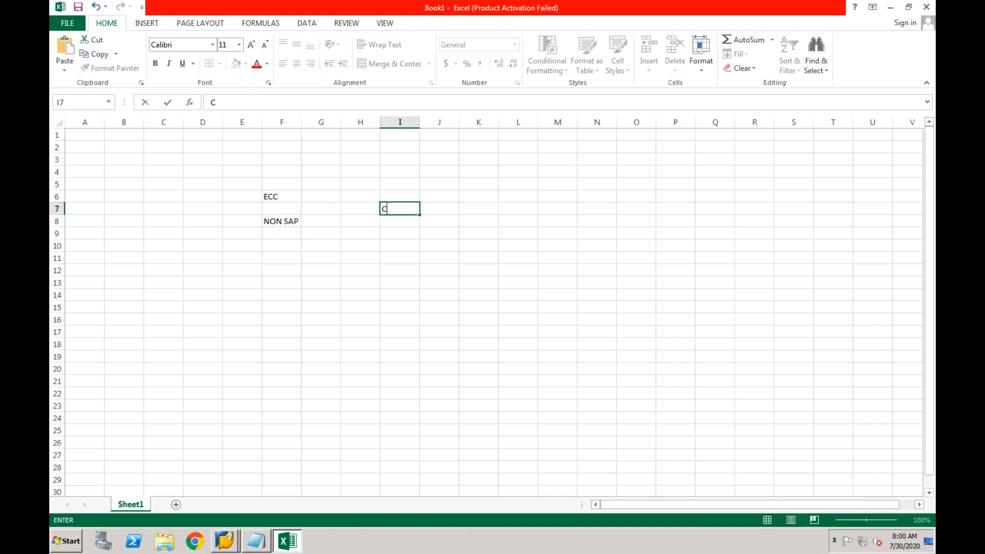
pyautogui.write('entral Finan')
pyautogui.write('ce')
pyautogui.press('Return')
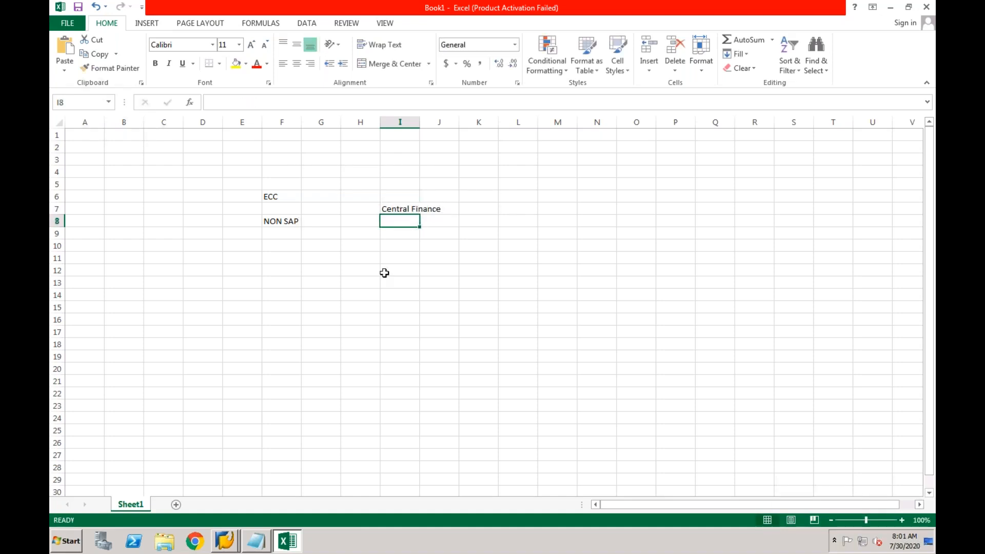
# Add R/3 in F10 below the ECC and NON SAP labels
pyautogui.click(330, 235)
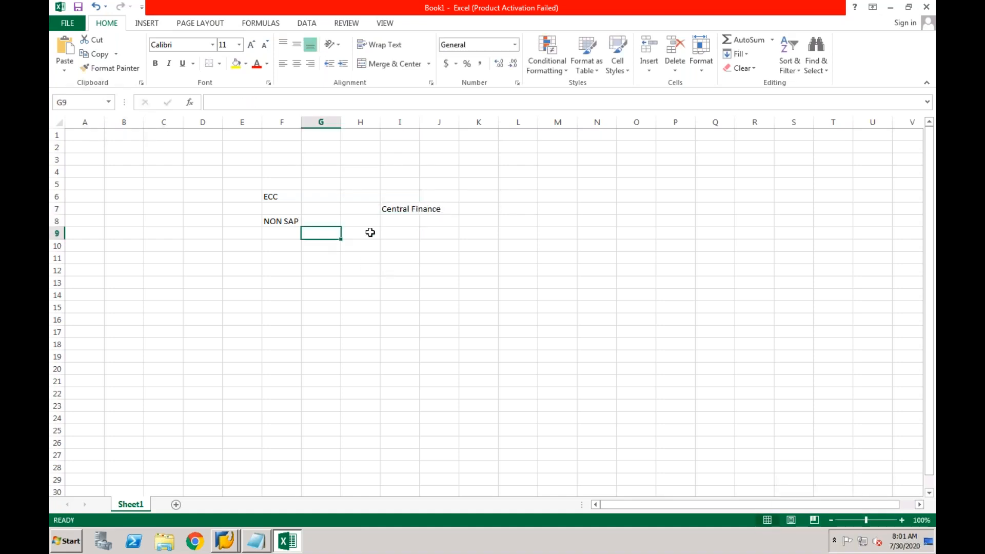
pyautogui.click(402, 209)
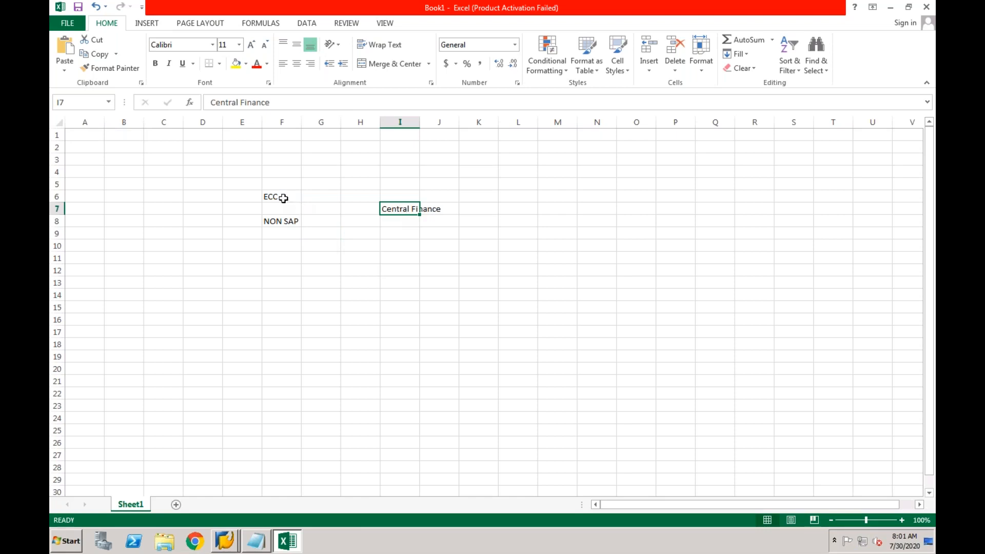
pyautogui.moveTo(283, 198); pyautogui.dragTo(433, 219)
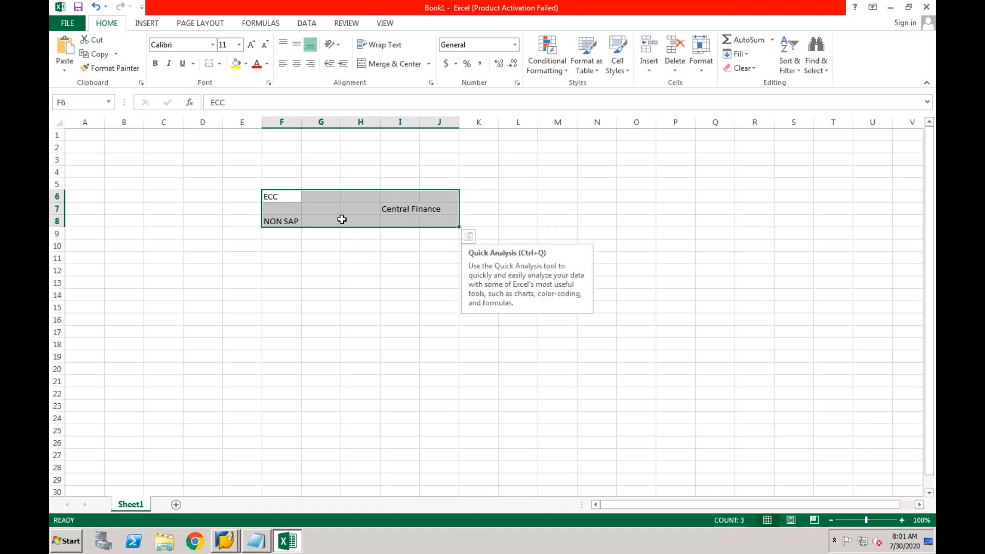
pyautogui.click(249, 219)
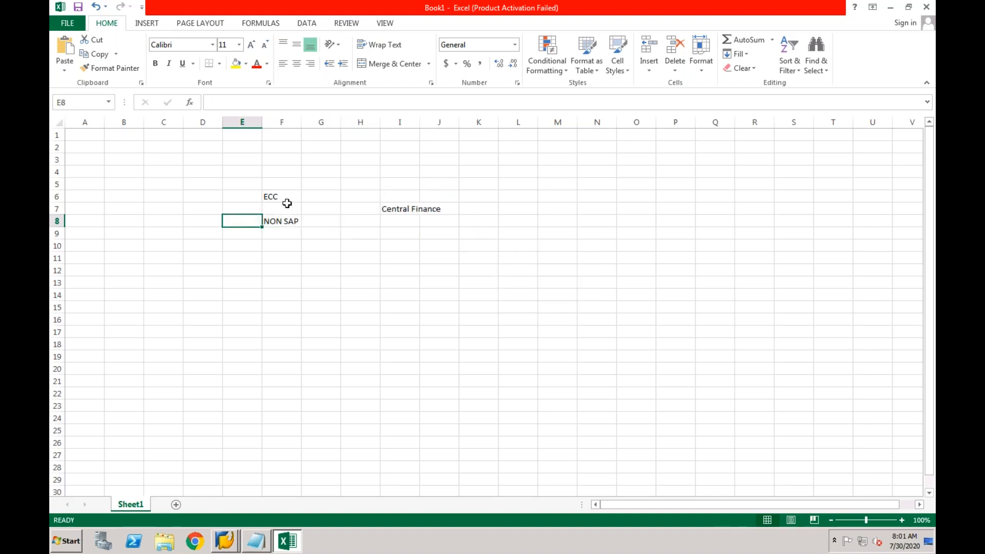
pyautogui.click(283, 198)
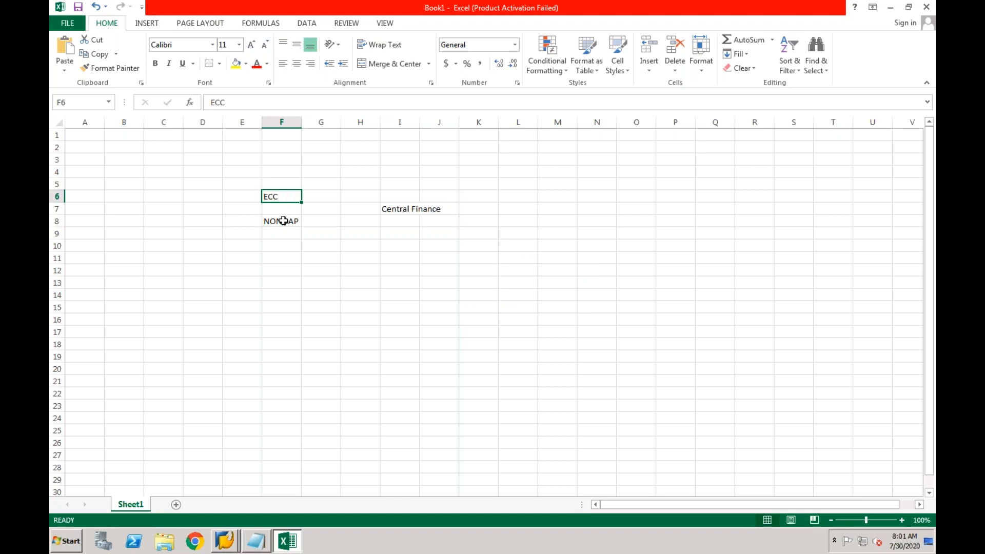
pyautogui.click(283, 220)
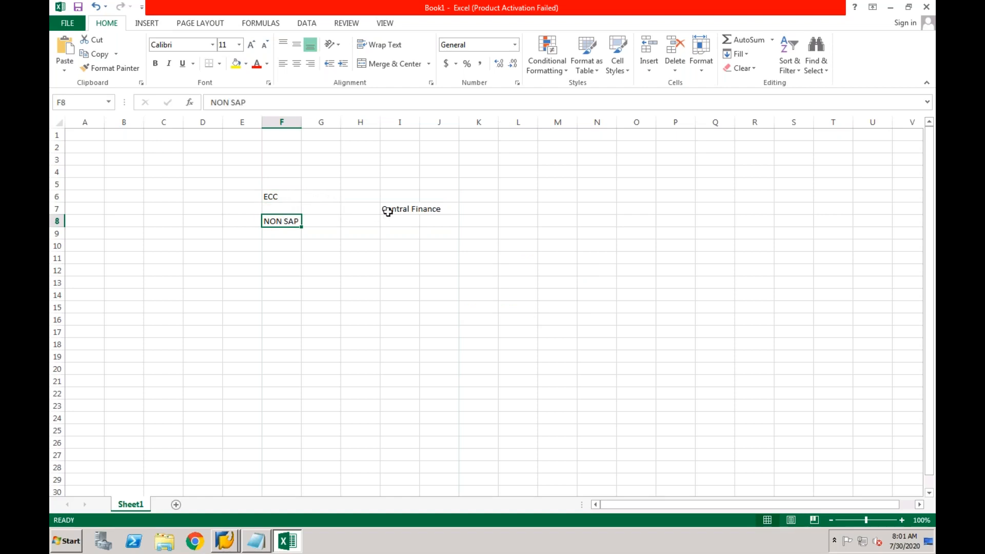
pyautogui.click(279, 248)
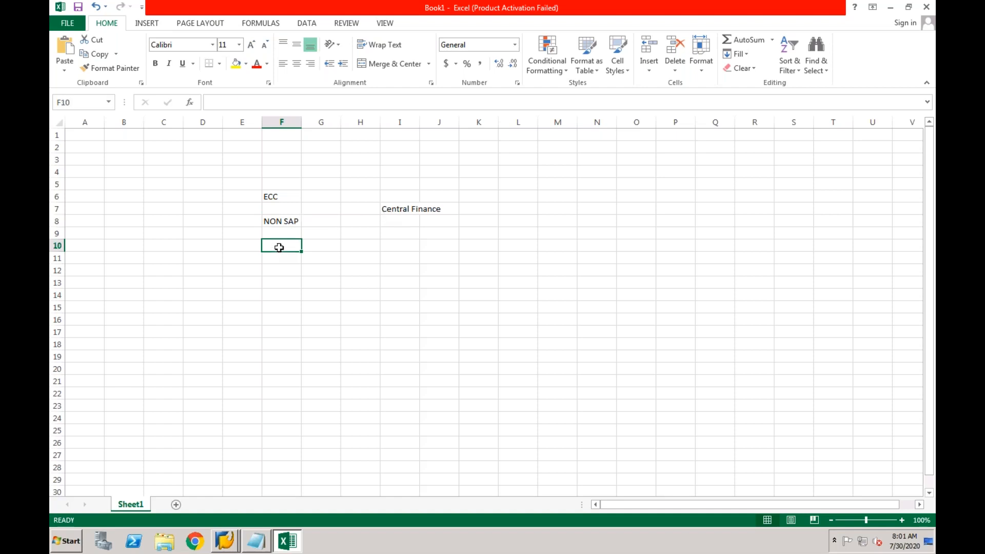
pyautogui.write('R/3')
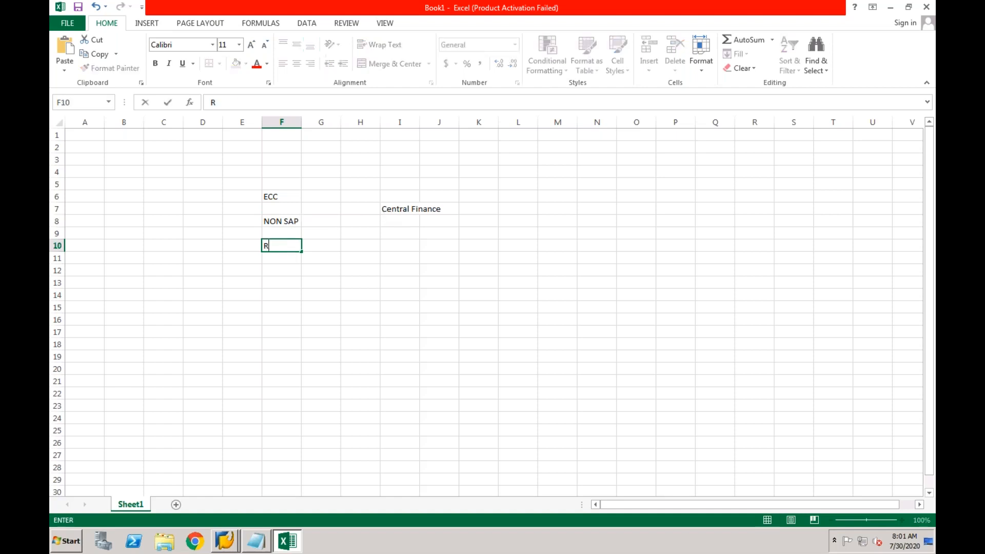
pyautogui.press('Return')
# Autofit column I so Central Finance fits completely
pyautogui.moveTo(275, 195); pyautogui.dragTo(297, 219)
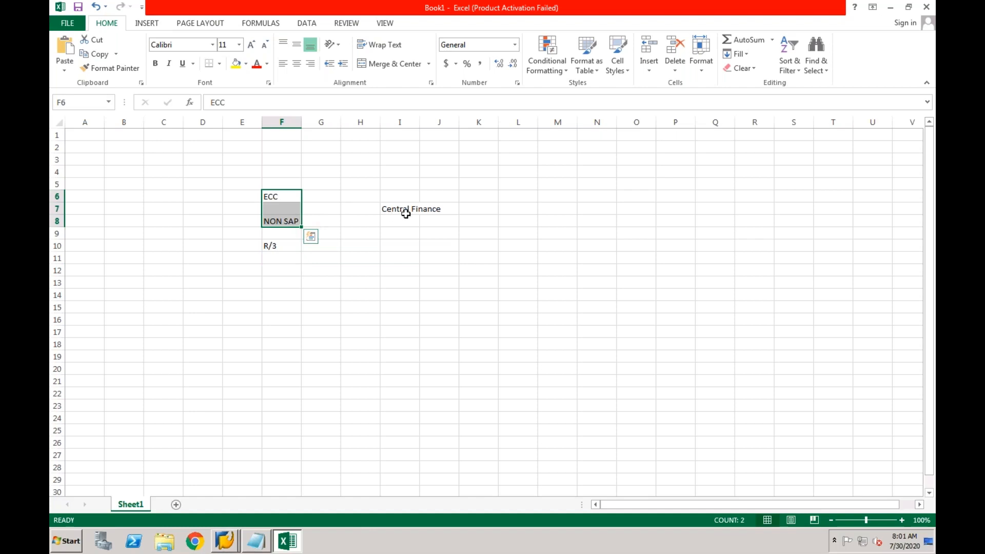
pyautogui.click(281, 246)
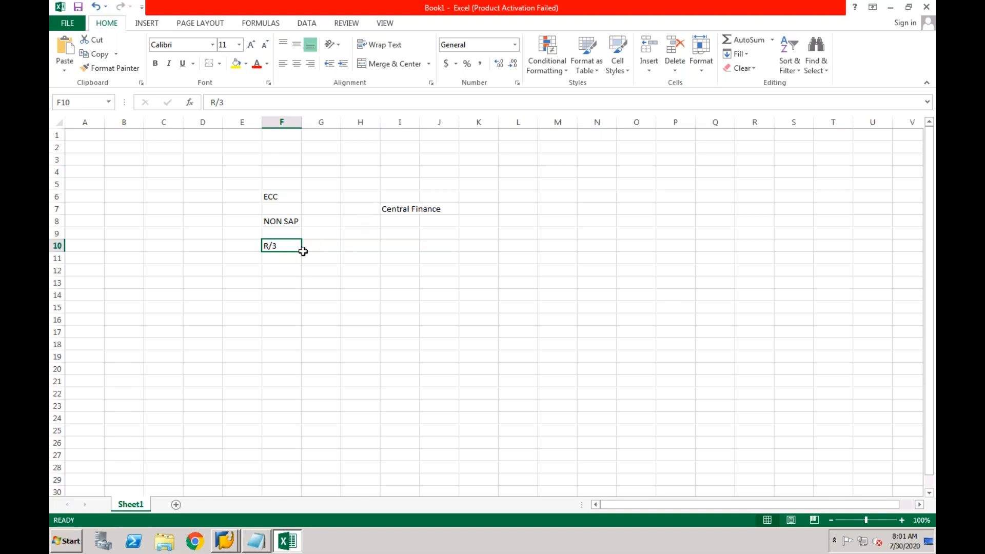
pyautogui.click(391, 209)
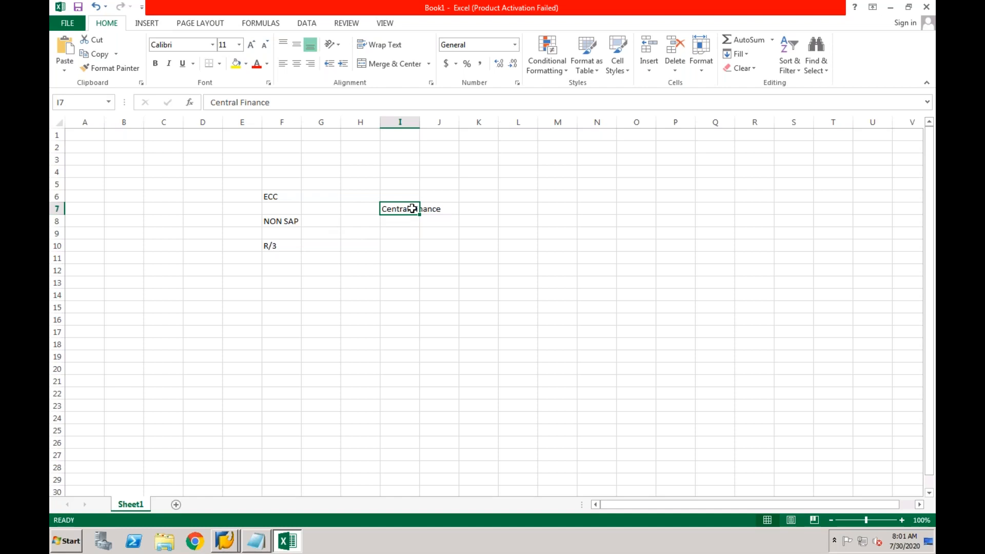
pyautogui.doubleClick(419, 121)
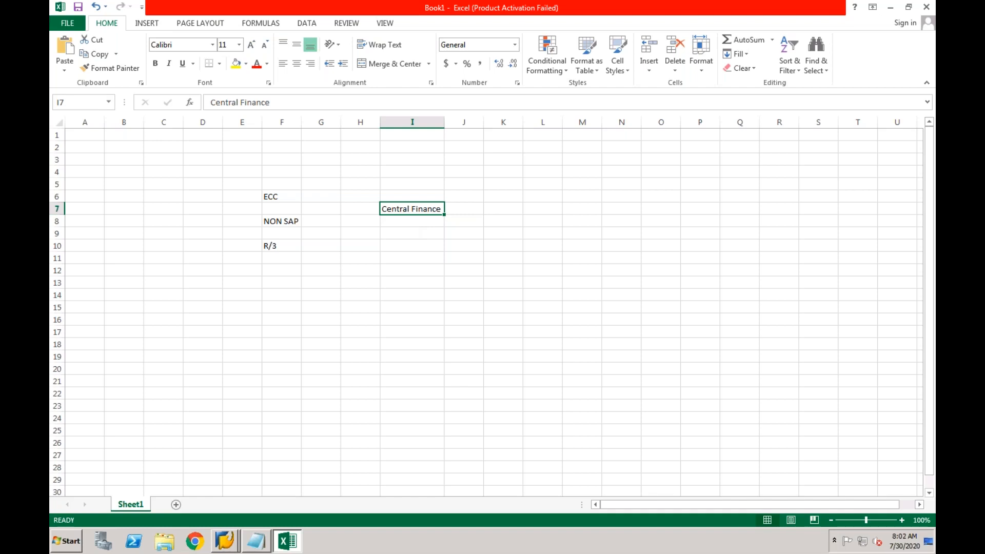
pyautogui.press('XF86AudioRaiseVolume')
pyautogui.click(287, 247)
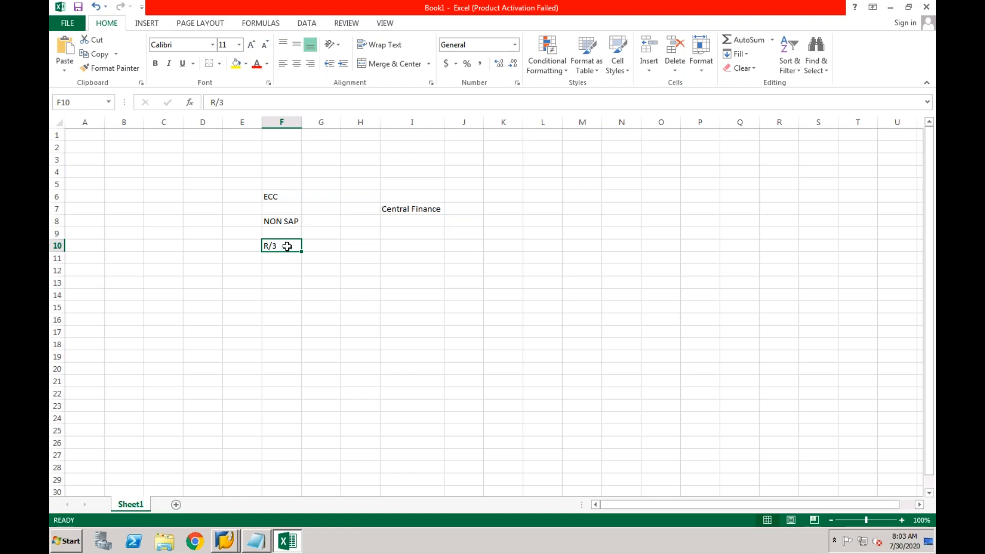
pyautogui.click(278, 201)
pyautogui.moveTo(279, 202); pyautogui.dragTo(277, 219)
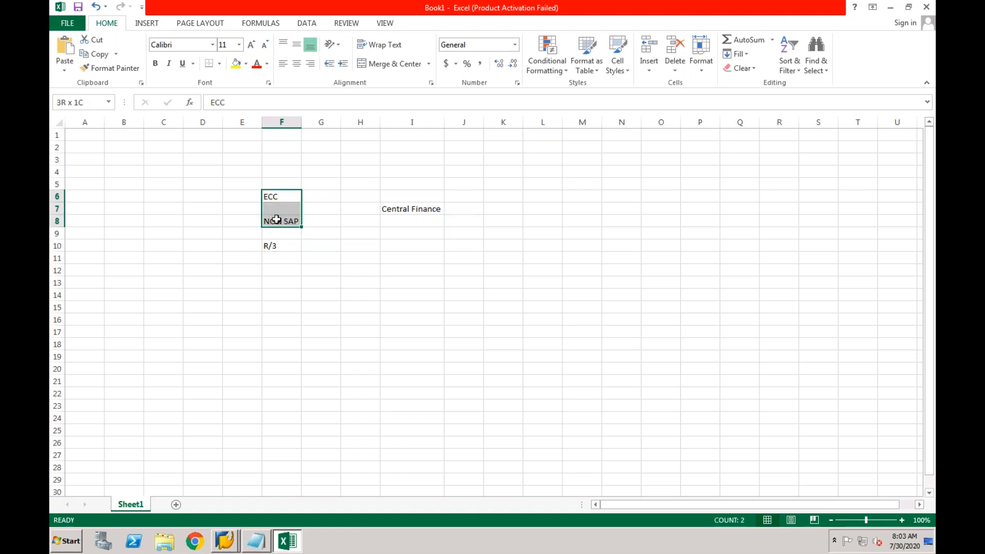
pyautogui.click(274, 247)
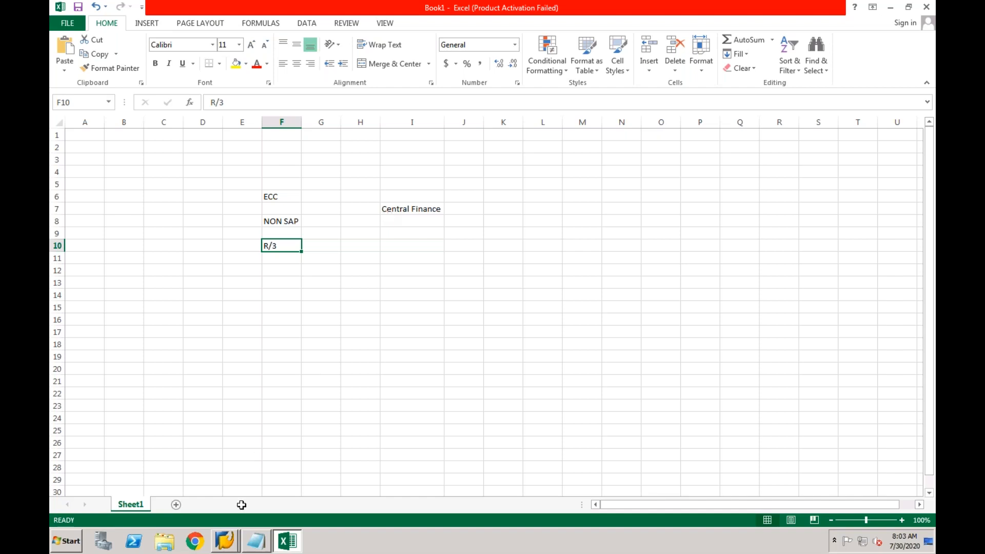
pyautogui.moveTo(229, 542)
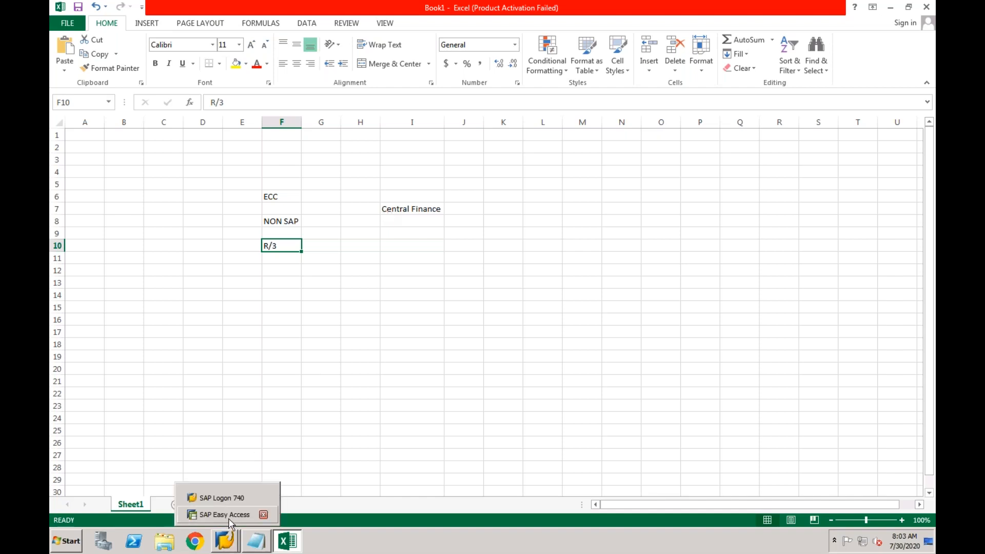
# Run SPRO in SAP Easy Access and open the SAP Reference IMG
pyautogui.click(229, 518)
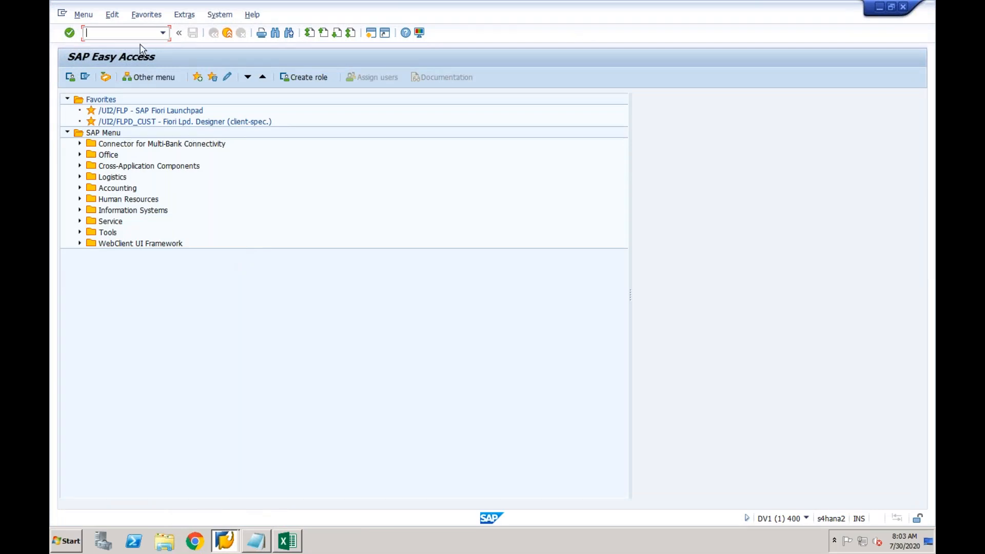
pyautogui.write('spro')
pyautogui.press('Return')
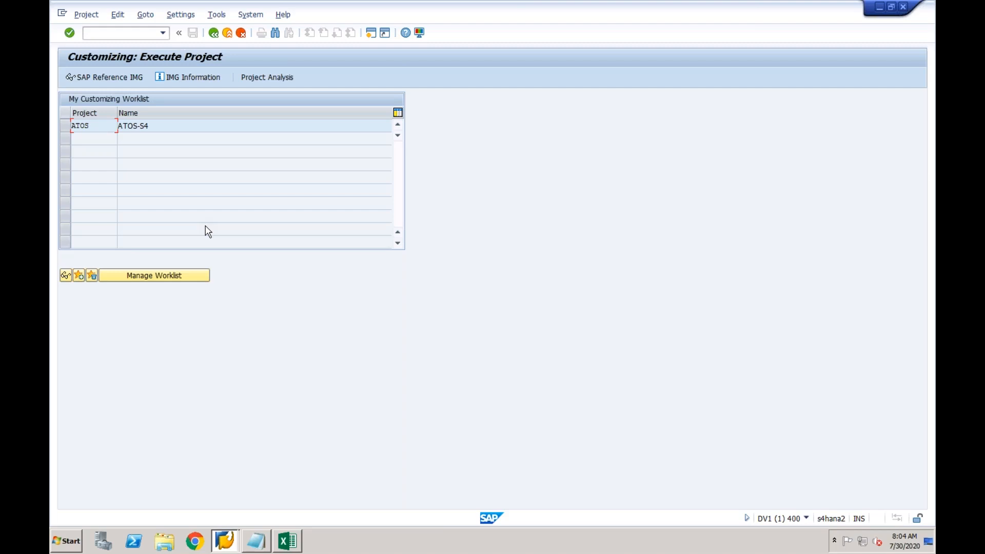
pyautogui.click(129, 80)
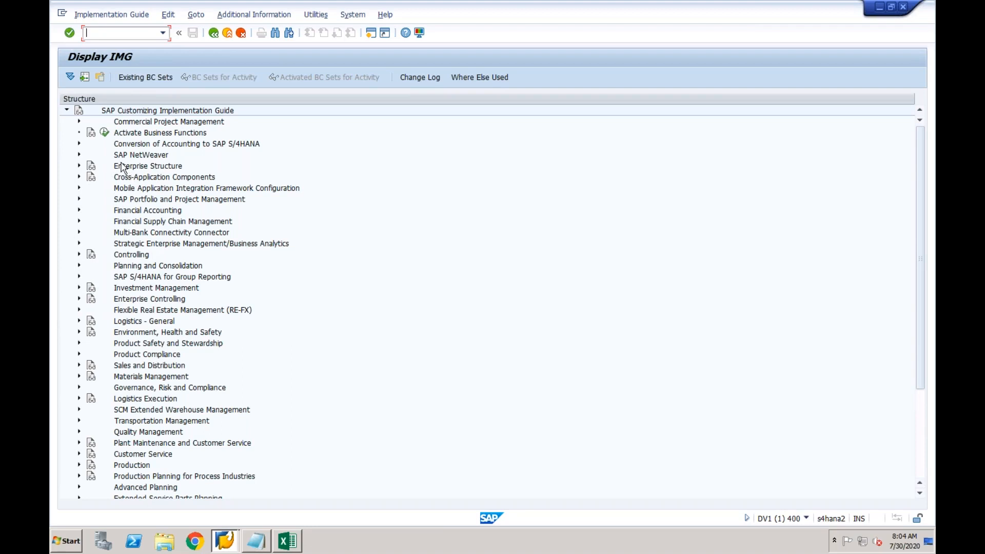
# Under Enterprise Structure > Definition > Financial Accounting, open Edit Company Code Data
pyautogui.click(79, 167)
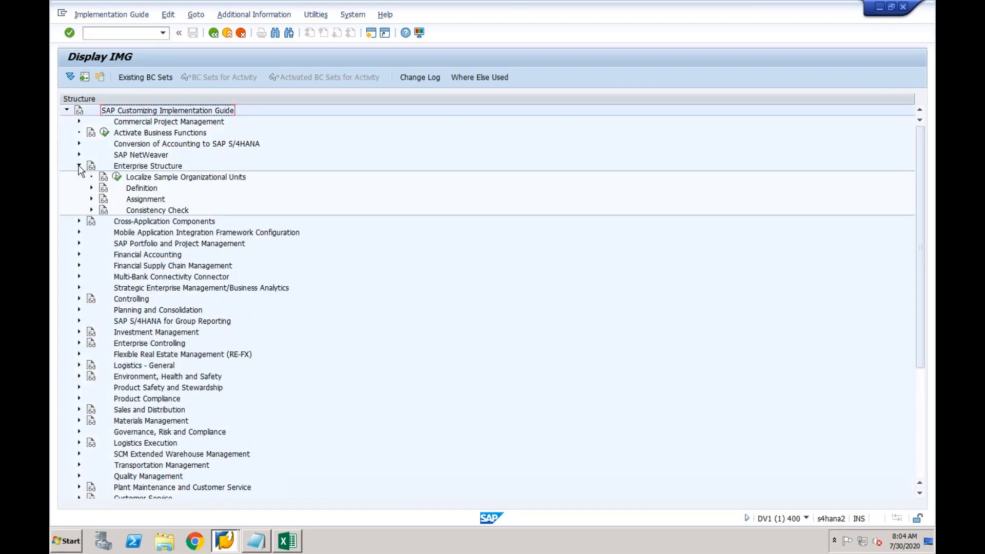
pyautogui.click(91, 187)
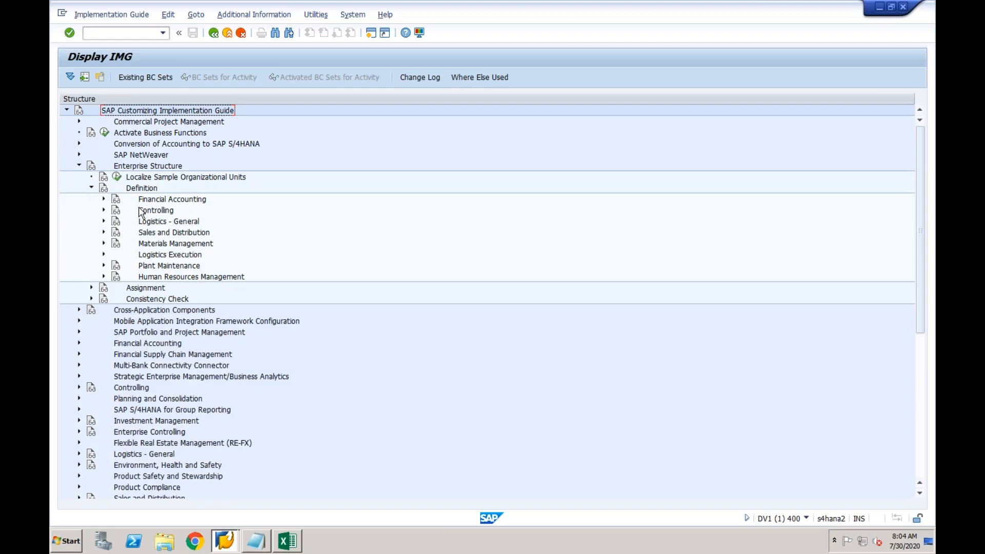
pyautogui.click(103, 199)
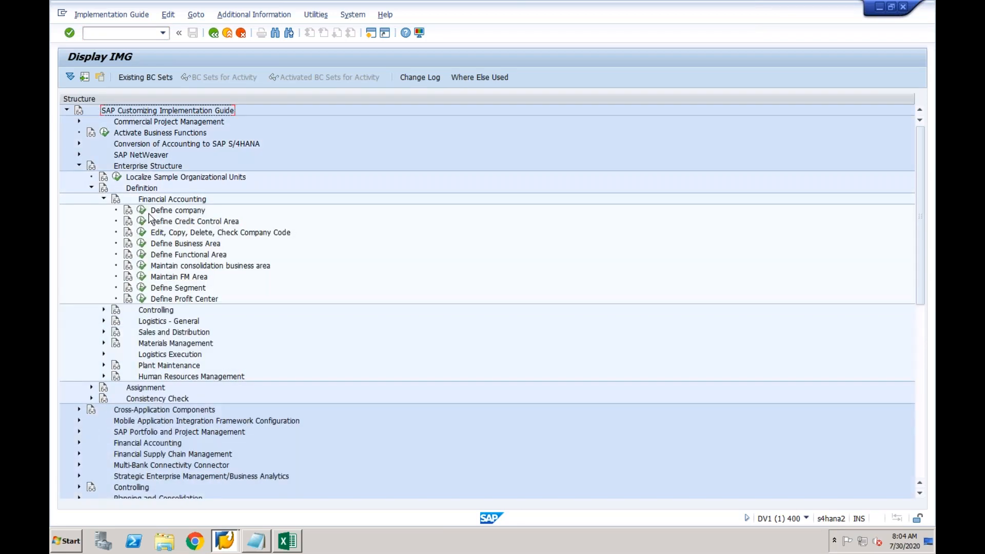
pyautogui.click(141, 232)
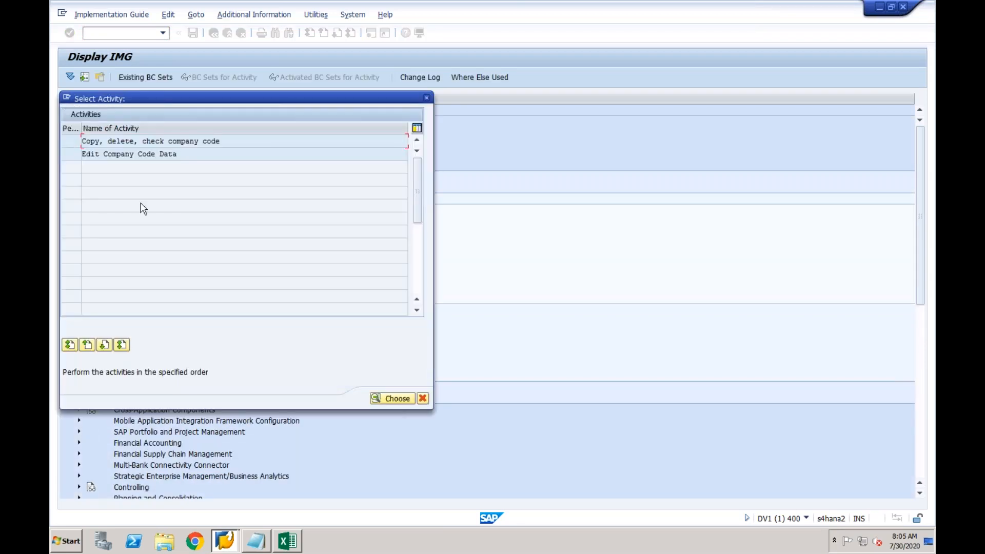
pyautogui.doubleClick(144, 153)
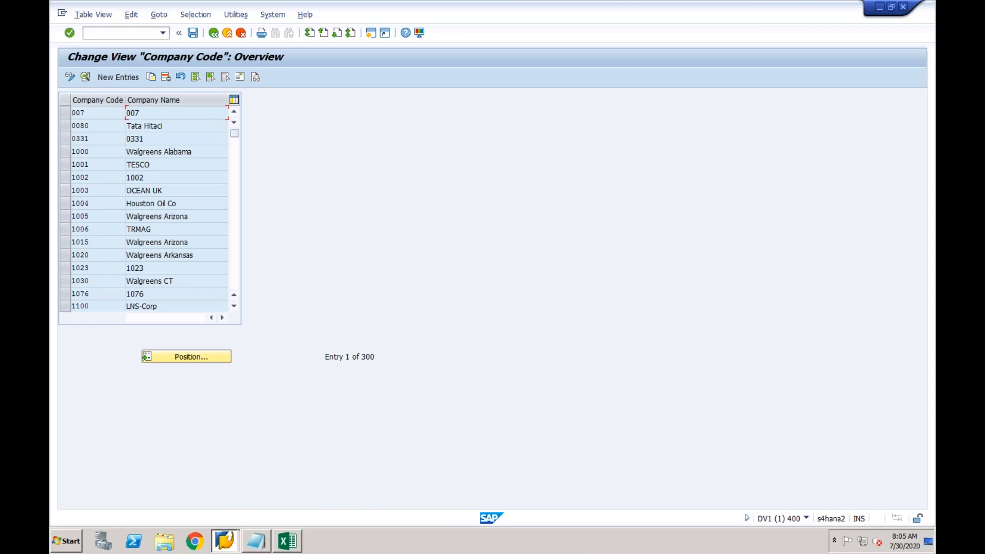
# Position the company code list on CF02, then start a new company code entry
pyautogui.click(173, 356)
pyautogui.write('CF02')
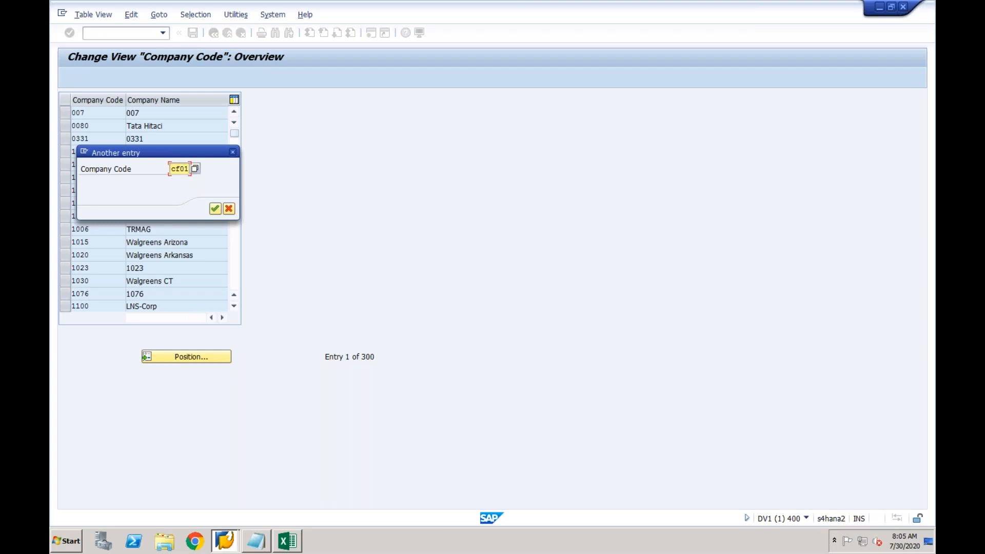
pyautogui.press('Return')
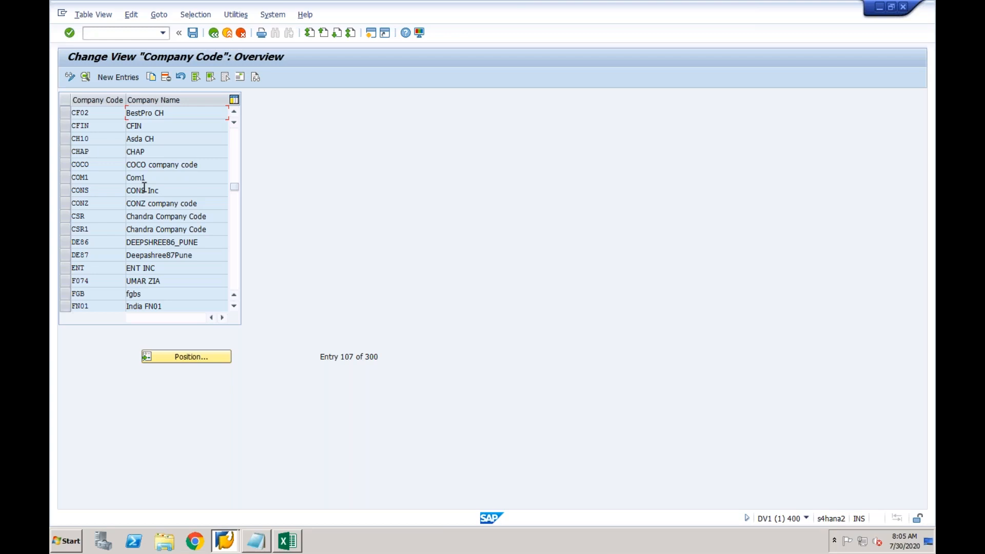
pyautogui.click(126, 79)
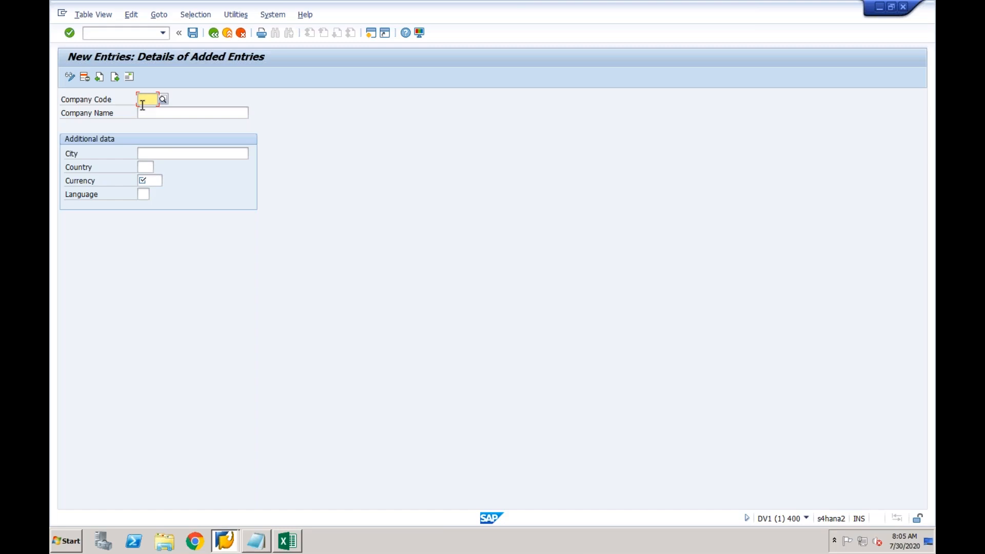
# Enter company code CF03, company name CF03 and city New York
pyautogui.write('C')
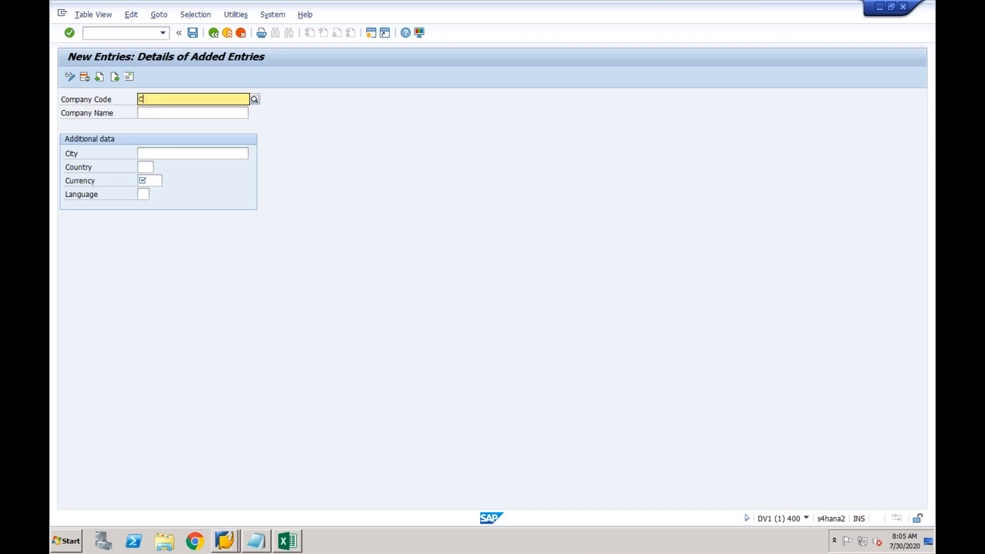
pyautogui.write('F03')
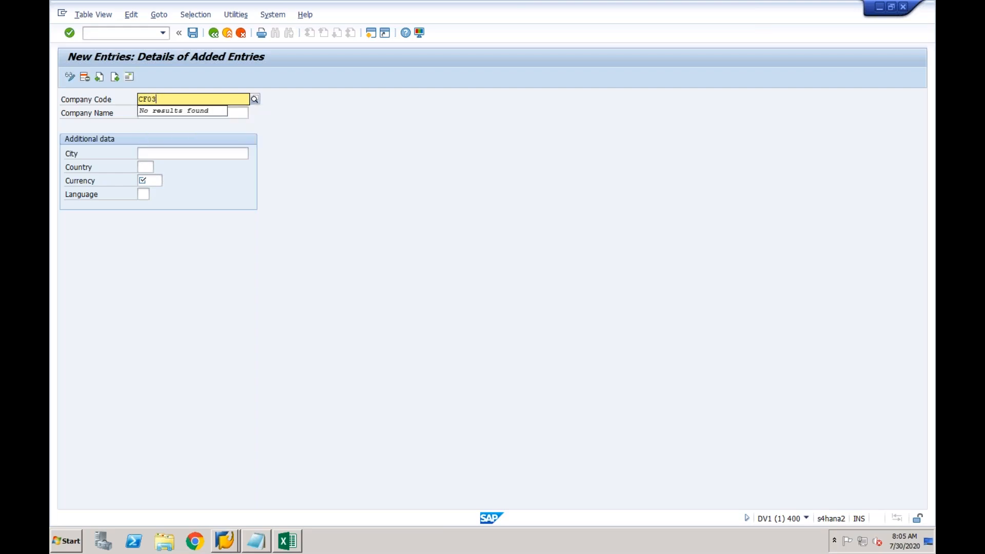
pyautogui.press('Tab')
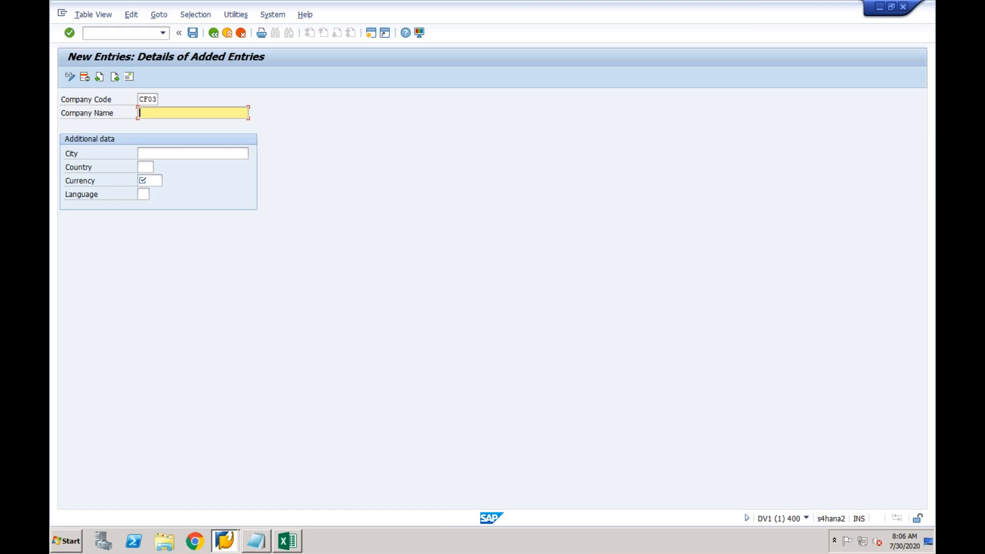
pyautogui.write('CF03')
pyautogui.click(156, 154)
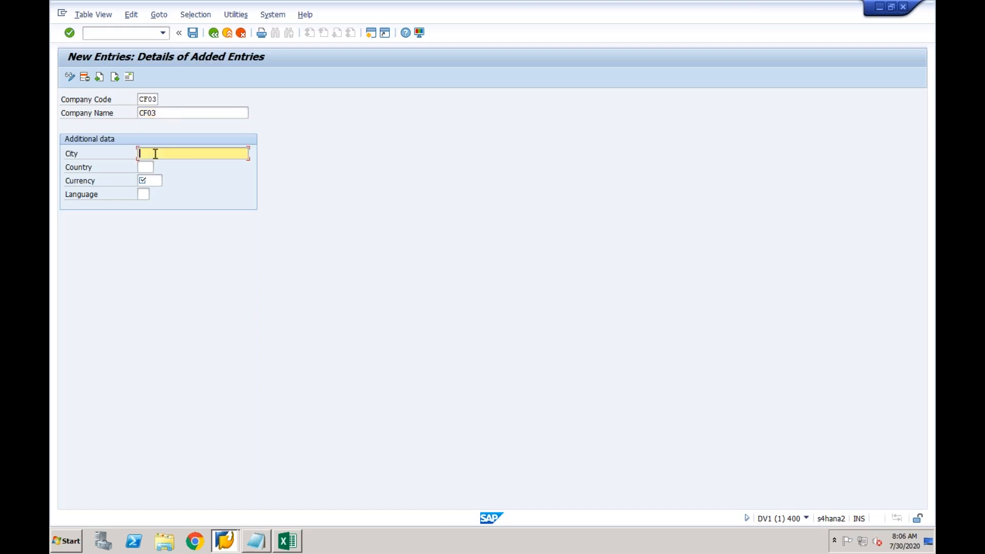
pyautogui.write('New York')
# Set country IN, currency INR and language EN, then save CF03
pyautogui.click(147, 165)
pyautogui.write('IN')
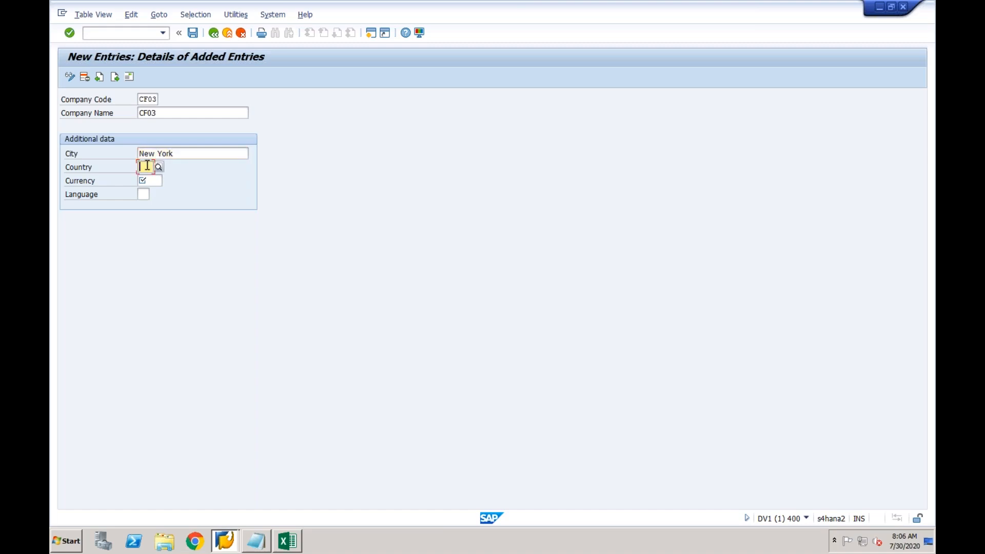
pyautogui.press('Tab')
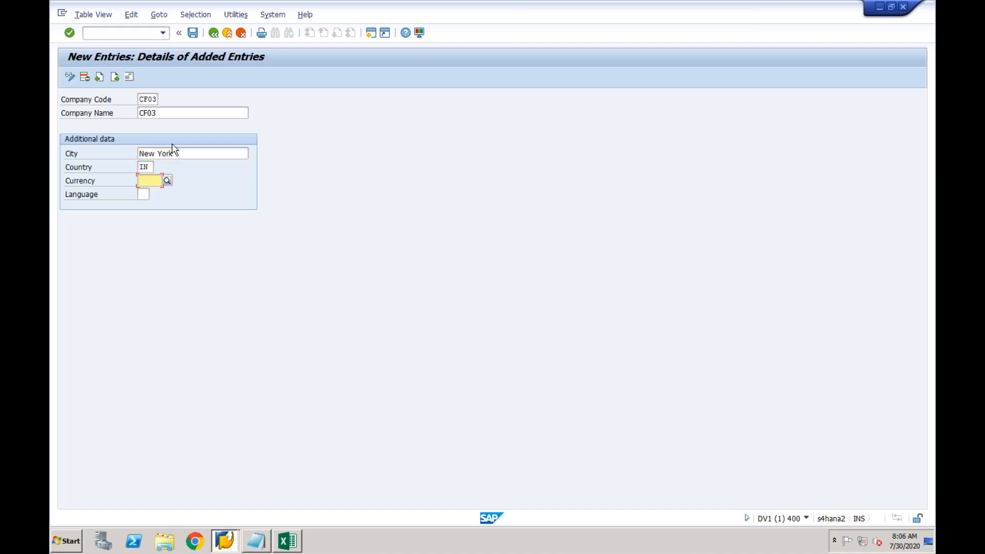
pyautogui.write('INR')
pyautogui.press('Tab')
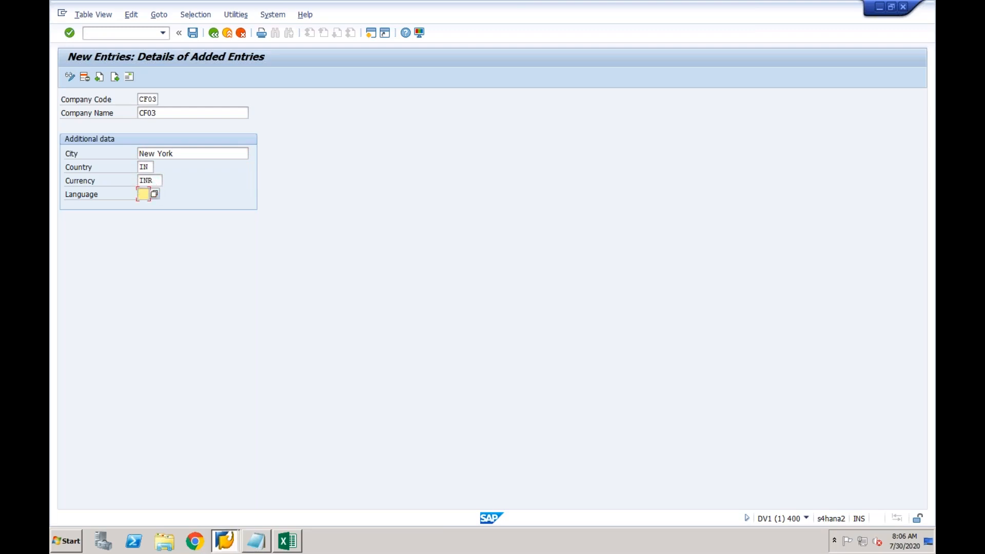
pyautogui.write('EN')
pyautogui.press('Return')
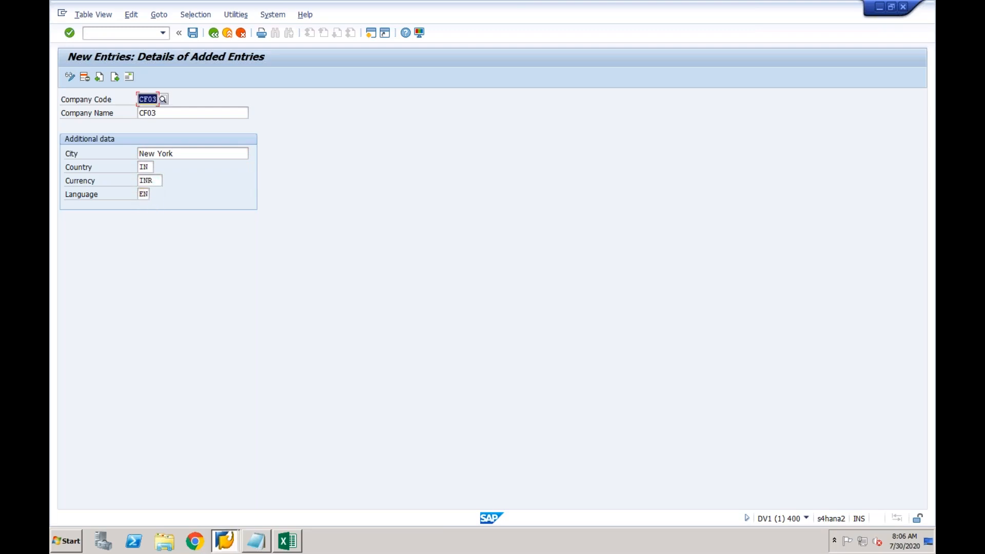
pyautogui.click(194, 34)
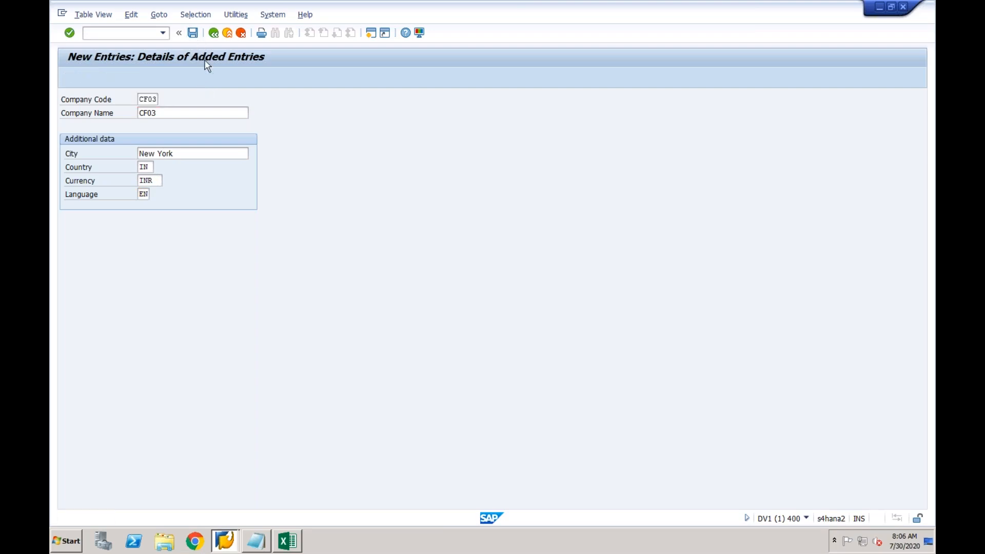
# Set the address title to Company and name CF03, then confirm the customizing request
pyautogui.click(323, 144)
pyautogui.click(279, 148)
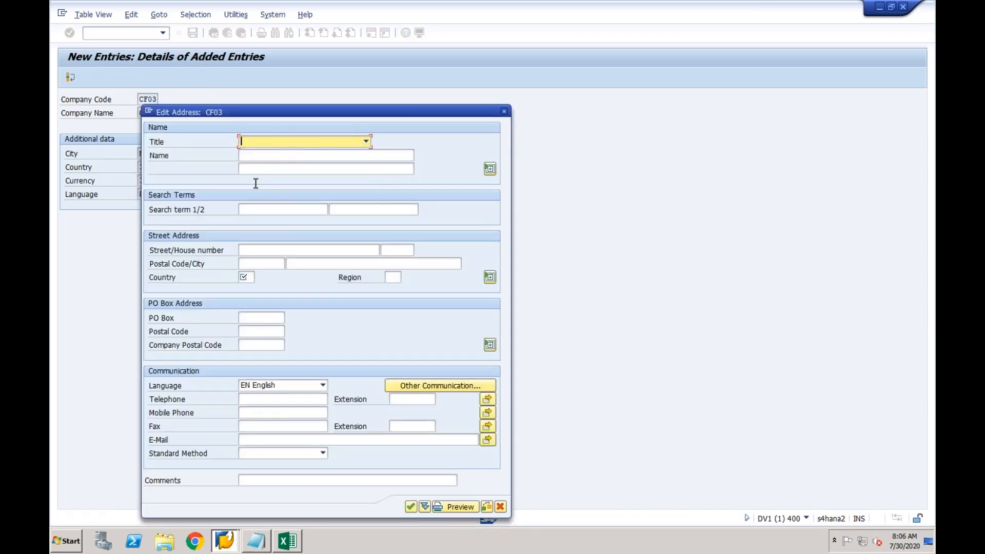
pyautogui.click(262, 146)
pyautogui.click(262, 153)
pyautogui.click(256, 159)
pyautogui.write('CF03')
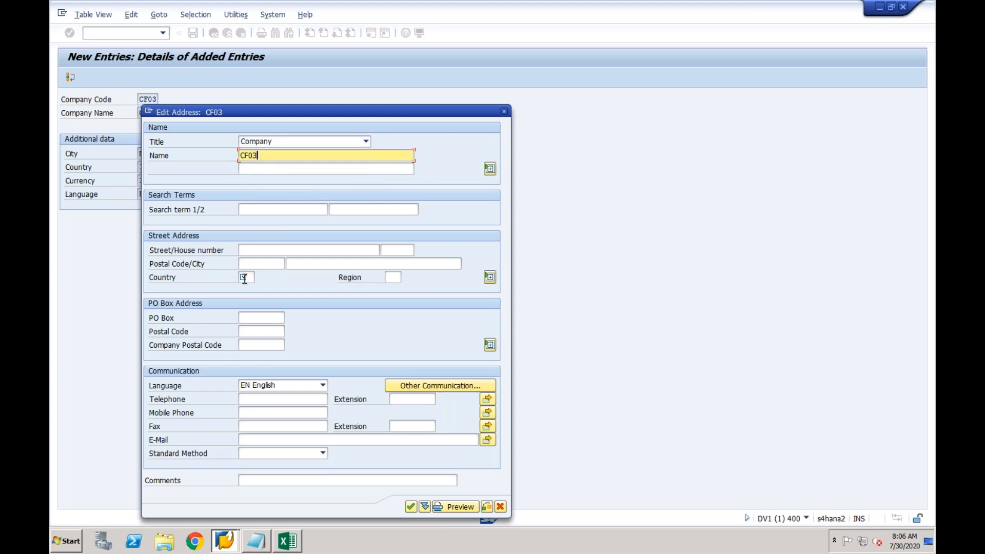
pyautogui.click(244, 277)
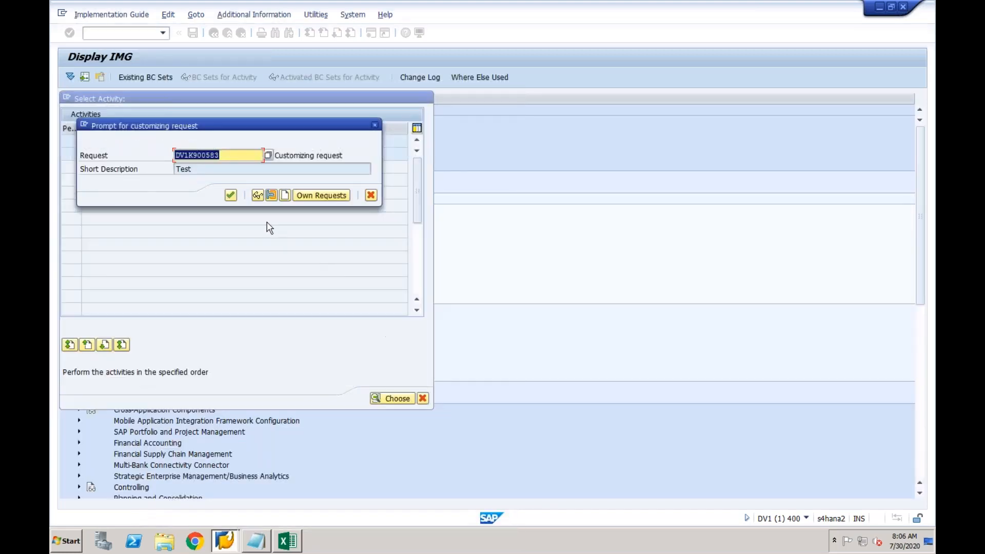
pyautogui.click(231, 195)
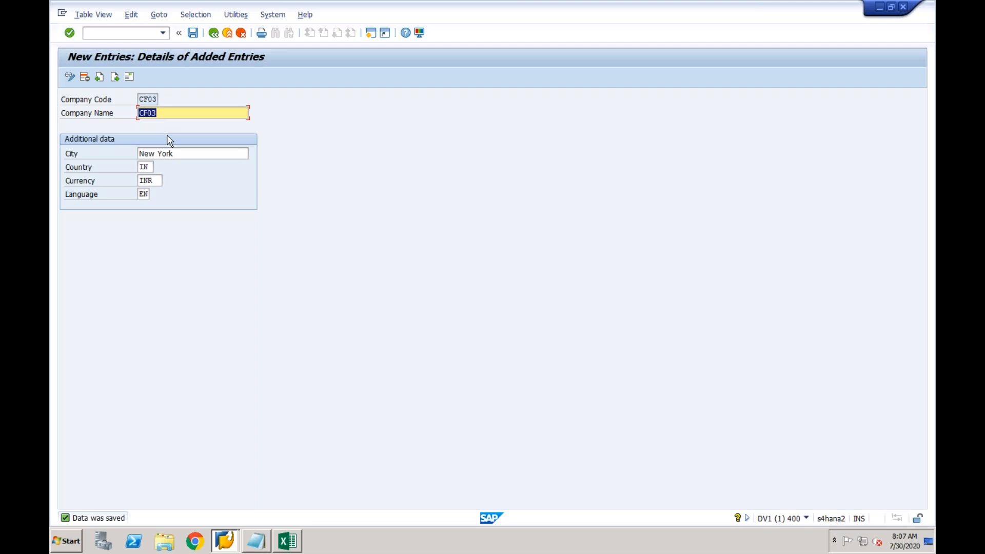
# Run /nSPRO and open the SAP Reference IMG
pyautogui.click(137, 34)
pyautogui.write('/nspro')
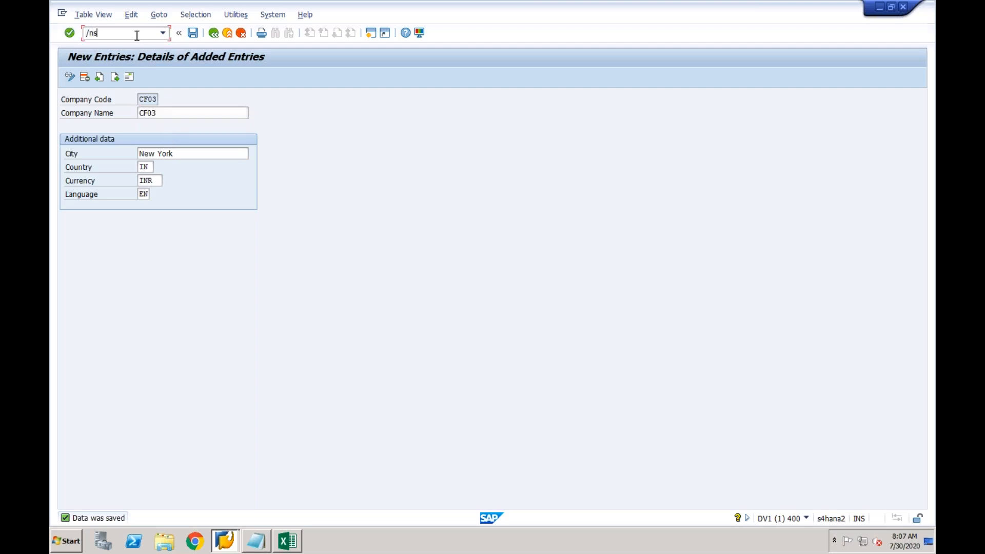
pyautogui.press('Return')
pyautogui.click(110, 77)
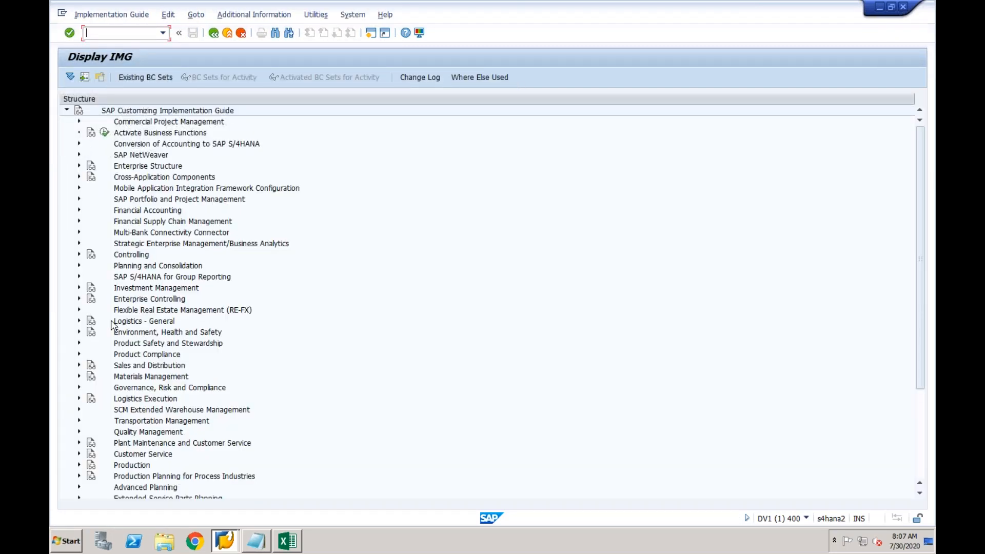
# Expand Financial Accounting > Central Finance > Target System Settings > Mapping
pyautogui.click(79, 210)
pyautogui.click(152, 333)
pyautogui.click(92, 332)
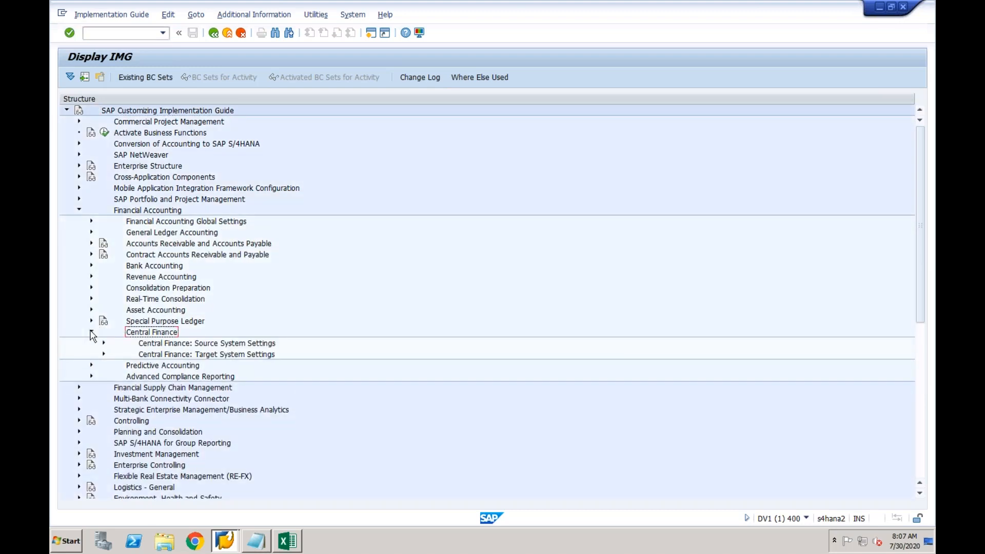
pyautogui.click(156, 355)
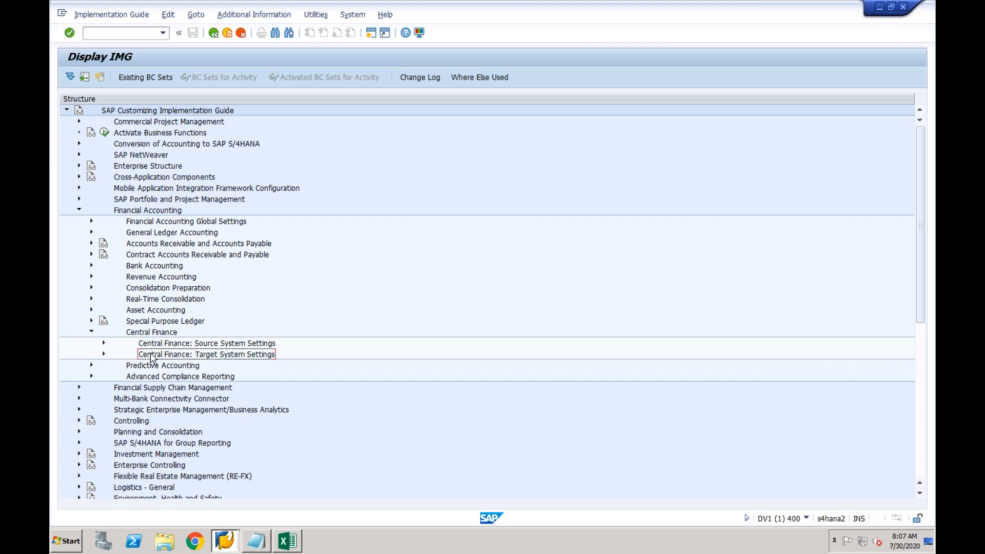
pyautogui.click(149, 333)
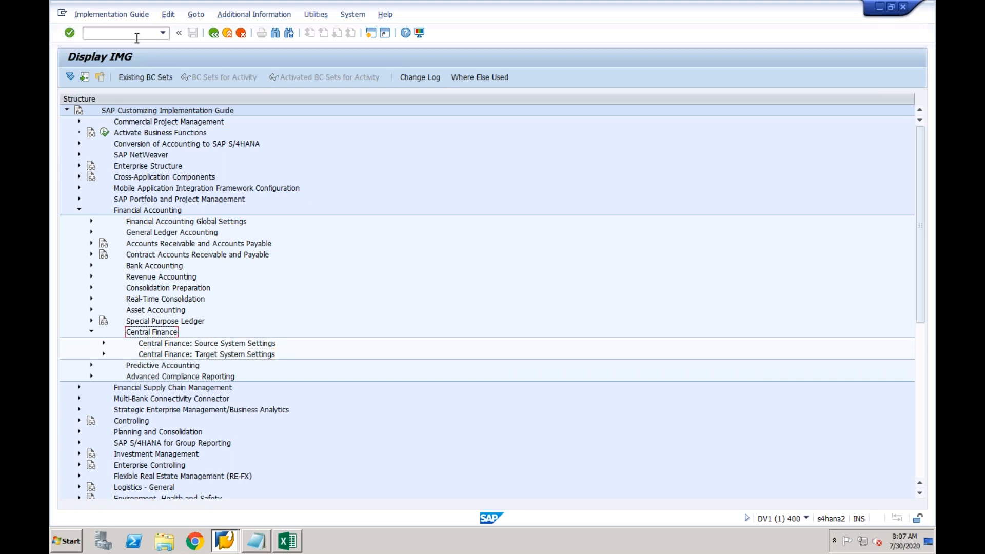
pyautogui.click(157, 355)
pyautogui.click(103, 355)
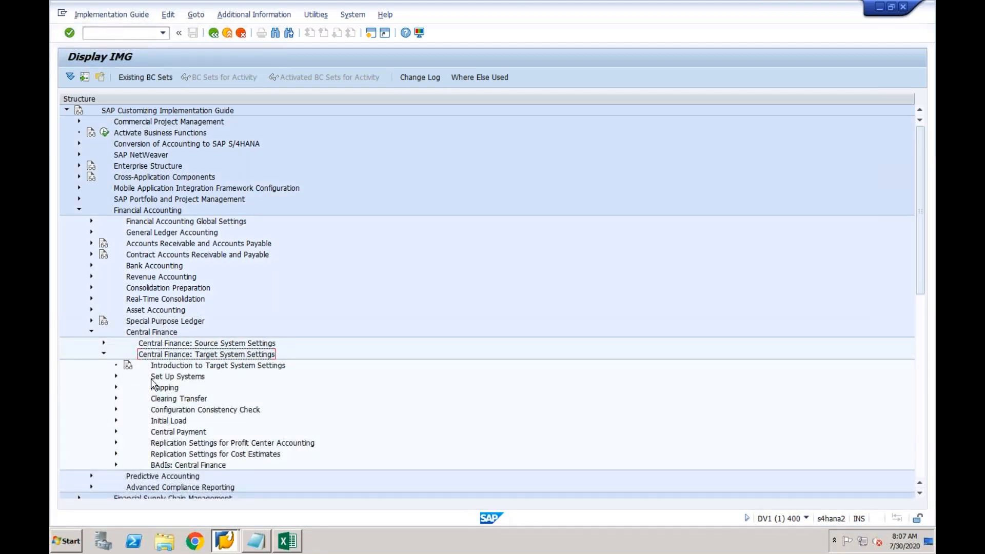
pyautogui.click(159, 392)
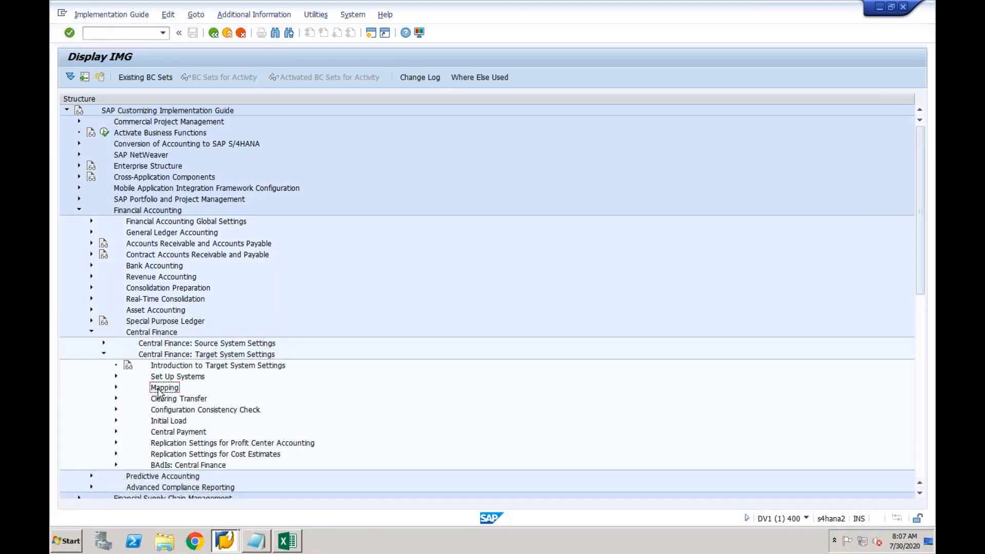
pyautogui.click(116, 388)
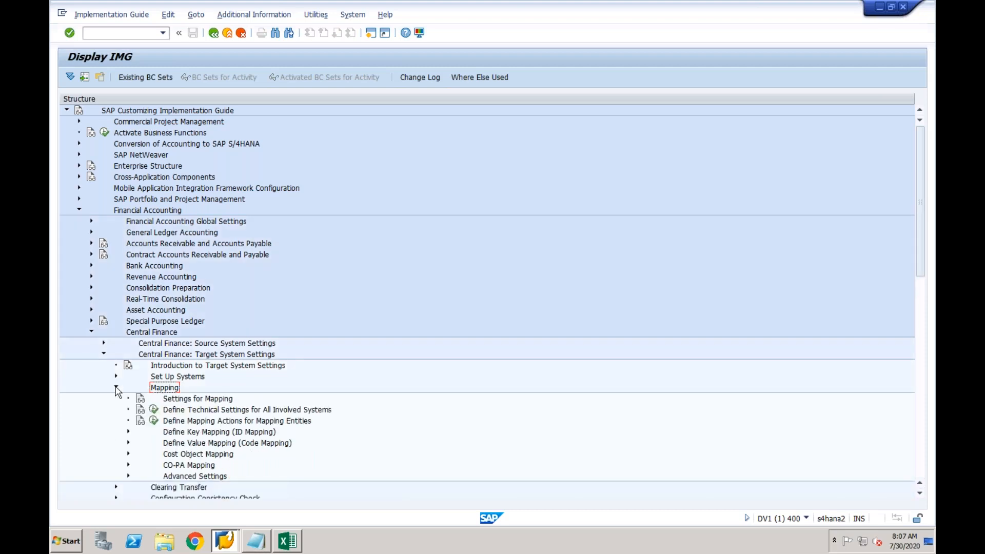
pyautogui.click(255, 539)
# Append Value Mapping, Key Mapping and Cost Object Mappings lines in Notepad, then minimize it
pyautogui.press('Return')
pyautogui.press('Return')
pyautogui.press('Return')
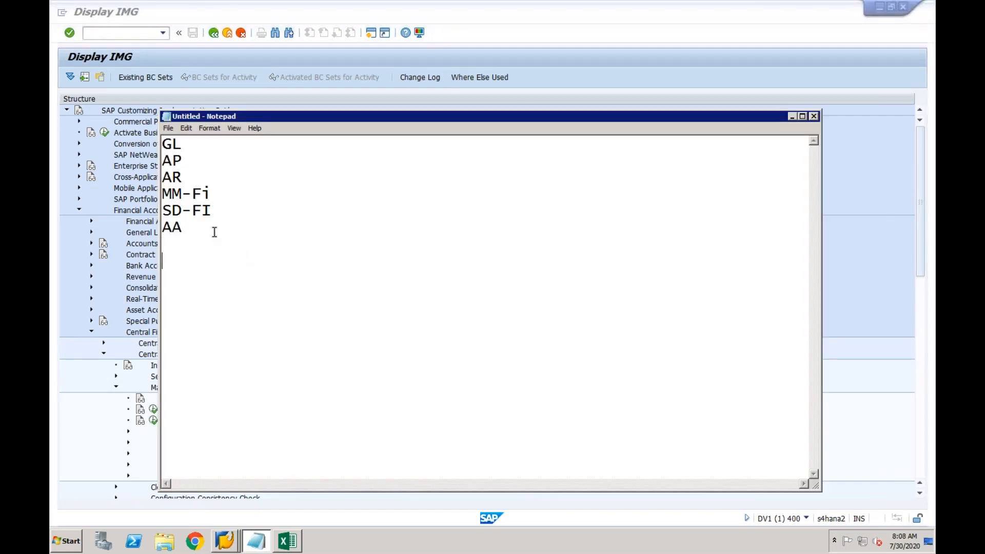
pyautogui.write('Value Mapping')
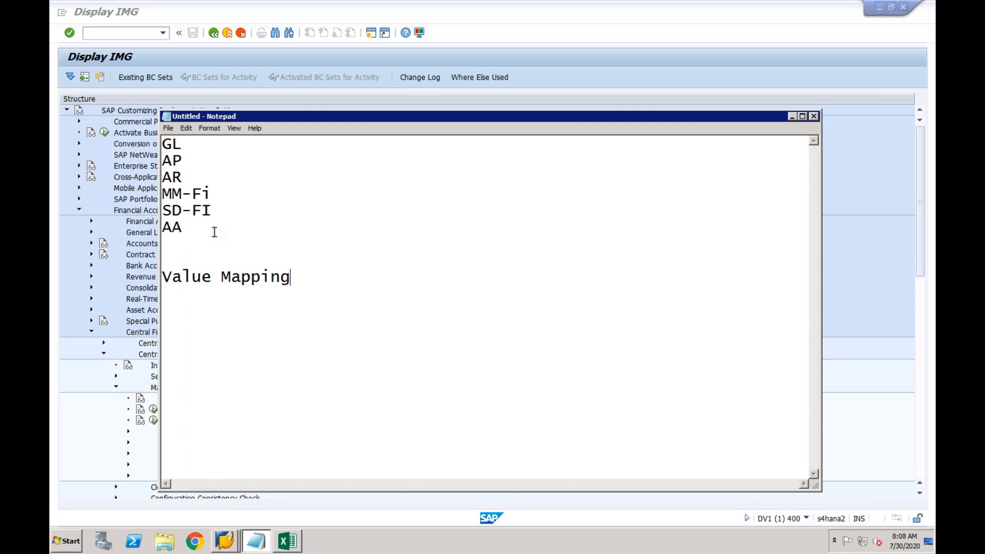
pyautogui.press('Return')
pyautogui.write('Key Mapping')
pyautogui.press('Return')
pyautogui.write('Cost O')
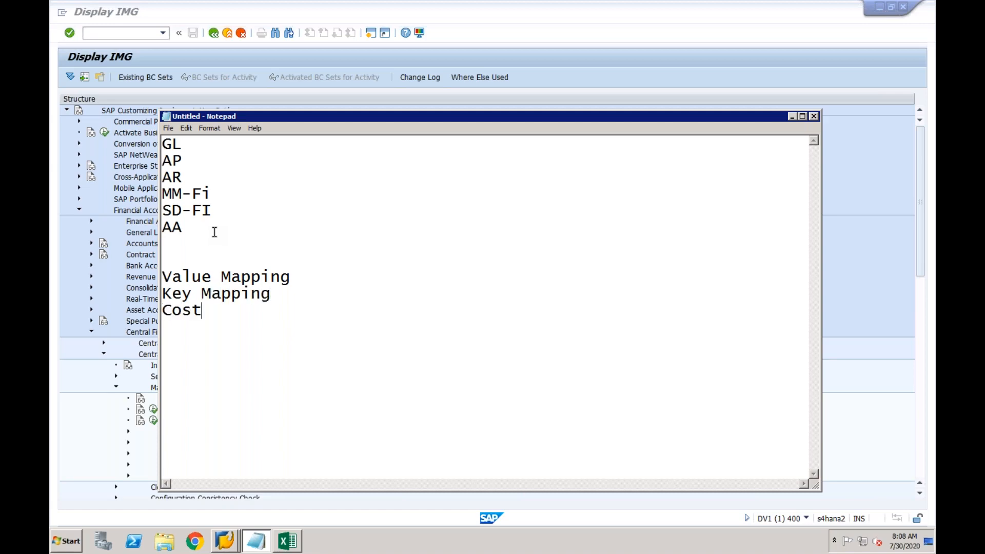
pyautogui.write('ect Mappings')
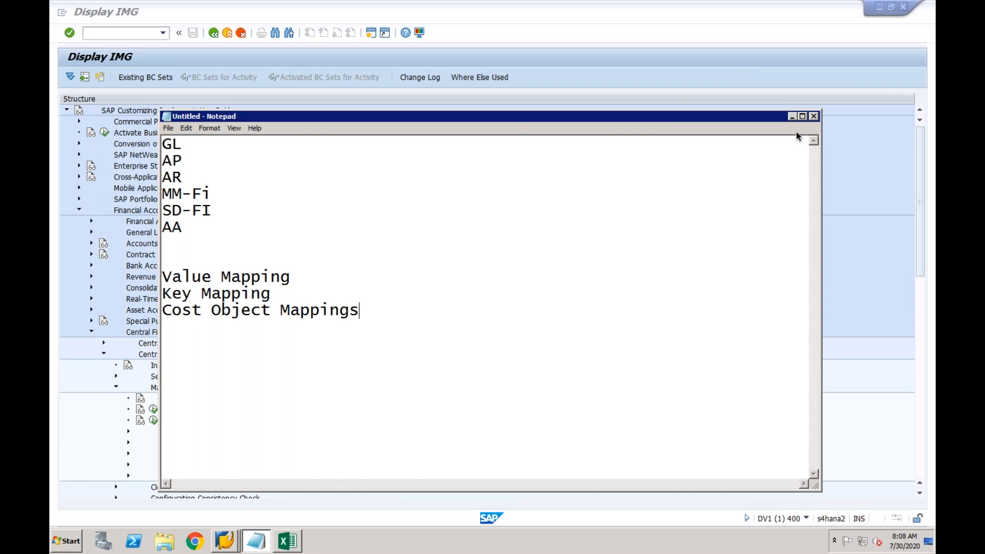
pyautogui.moveTo(757, 116); pyautogui.dragTo(812, 68)
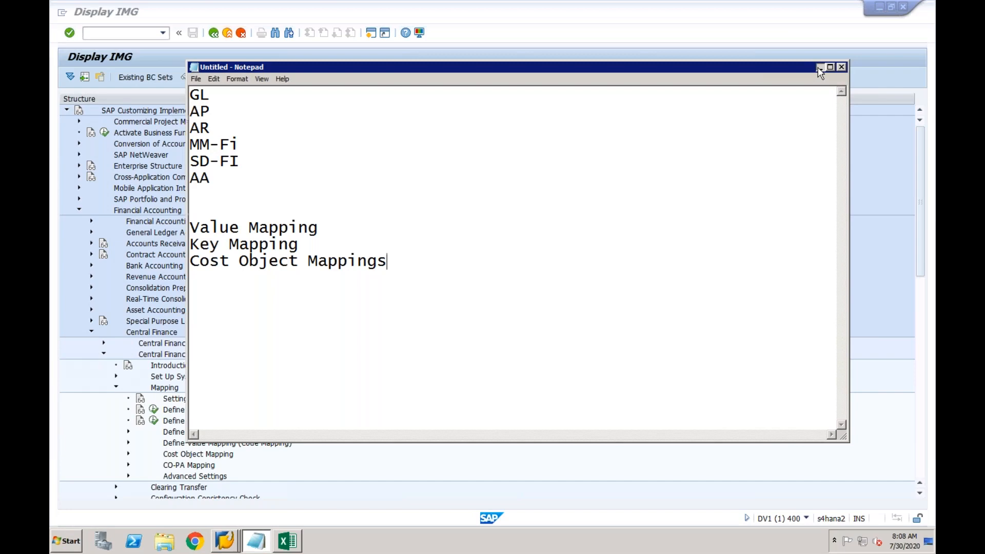
pyautogui.click(820, 69)
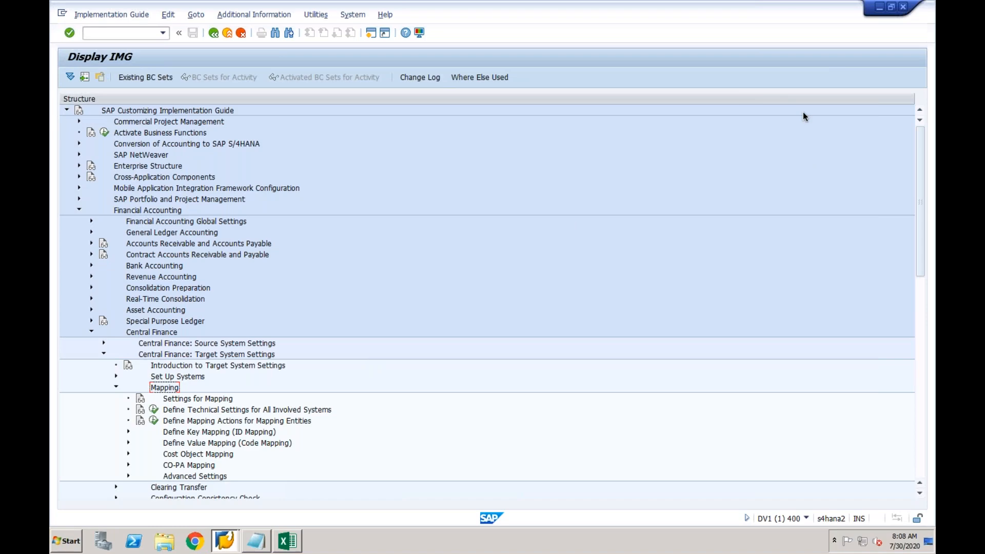
pyautogui.moveTo(923, 182); pyautogui.dragTo(923, 233)
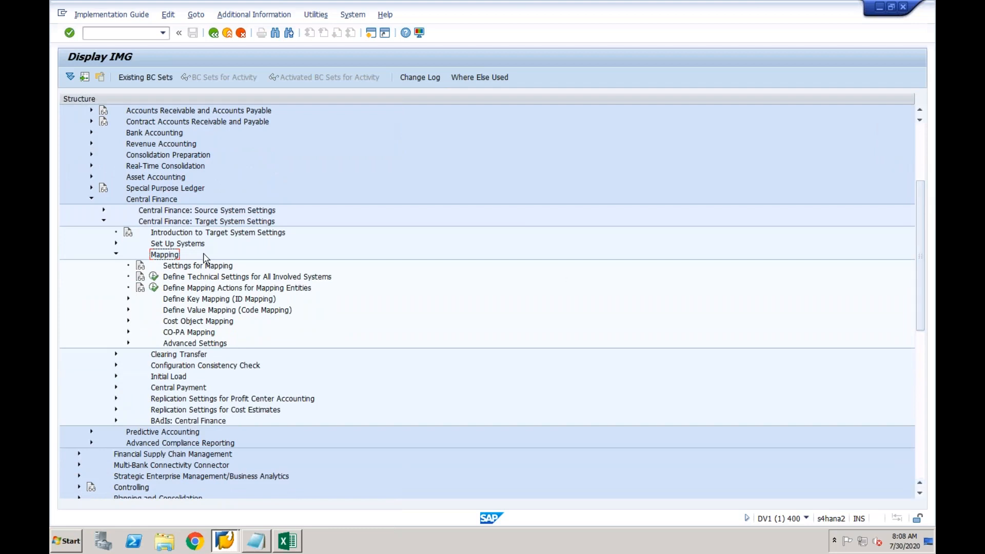
pyautogui.click(189, 299)
pyautogui.click(189, 310)
pyautogui.click(190, 323)
pyautogui.click(194, 299)
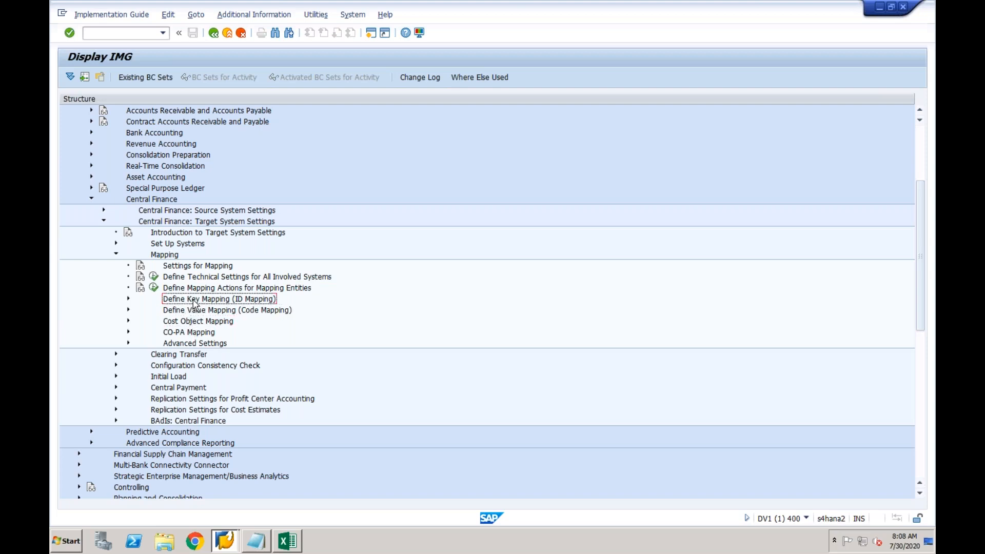
pyautogui.click(194, 311)
pyautogui.click(192, 323)
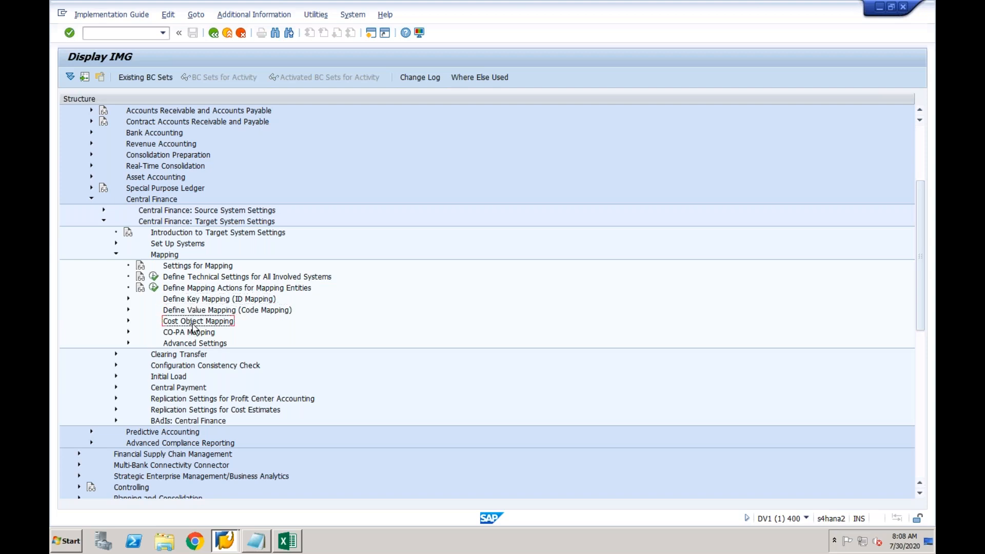
pyautogui.click(192, 332)
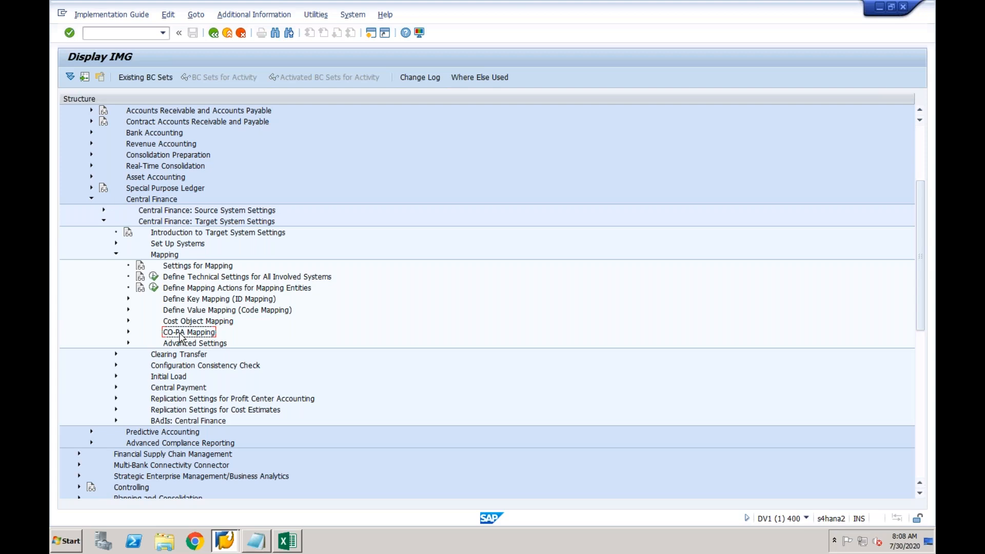
pyautogui.click(191, 301)
pyautogui.click(194, 312)
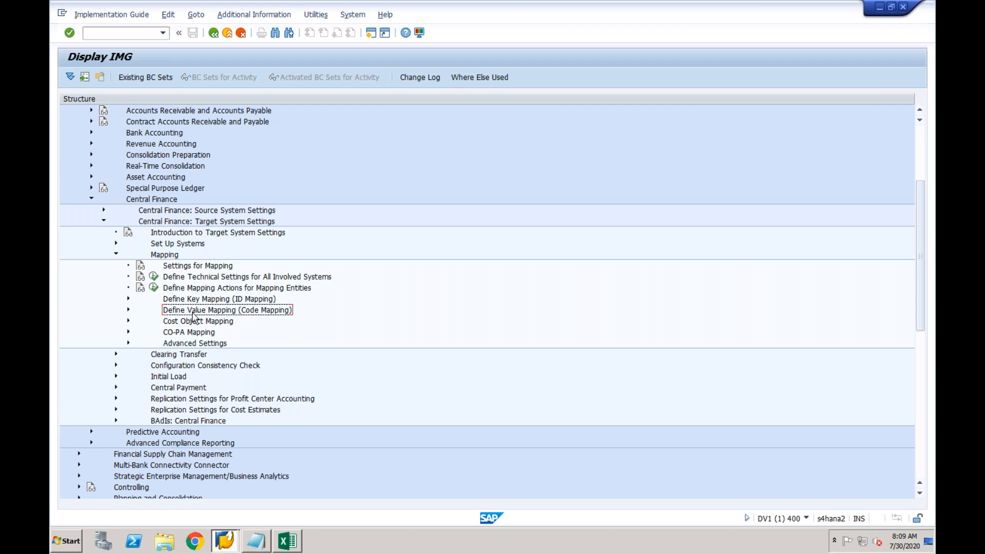
pyautogui.click(195, 301)
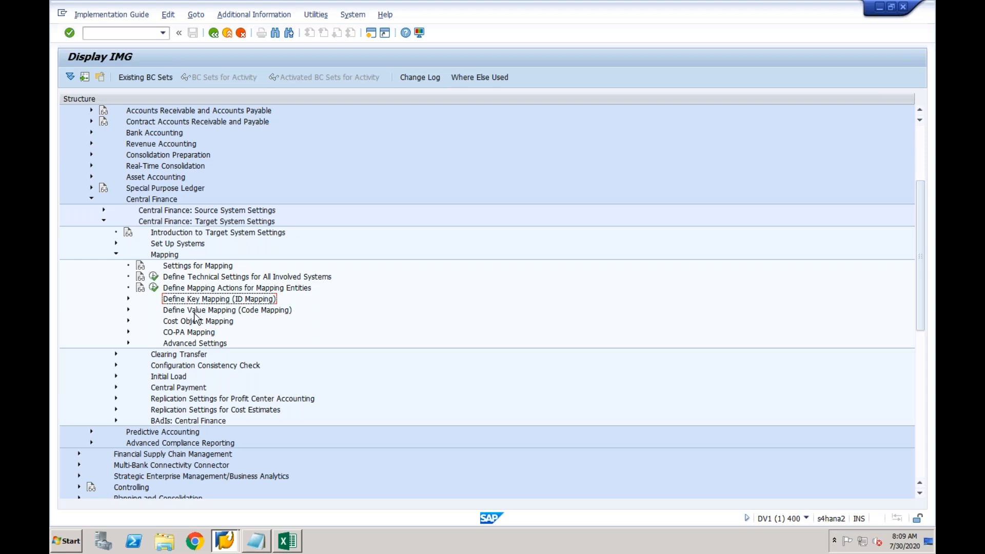
# Expand Define Key Mapping and review its General Information on Purchasing Organization, Profit Center and Material
pyautogui.click(128, 299)
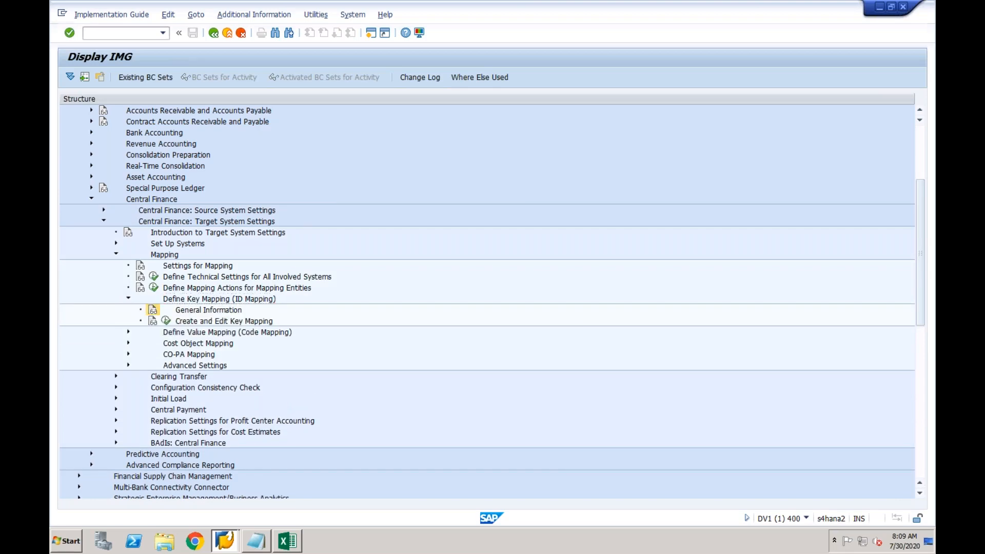
pyautogui.click(153, 310)
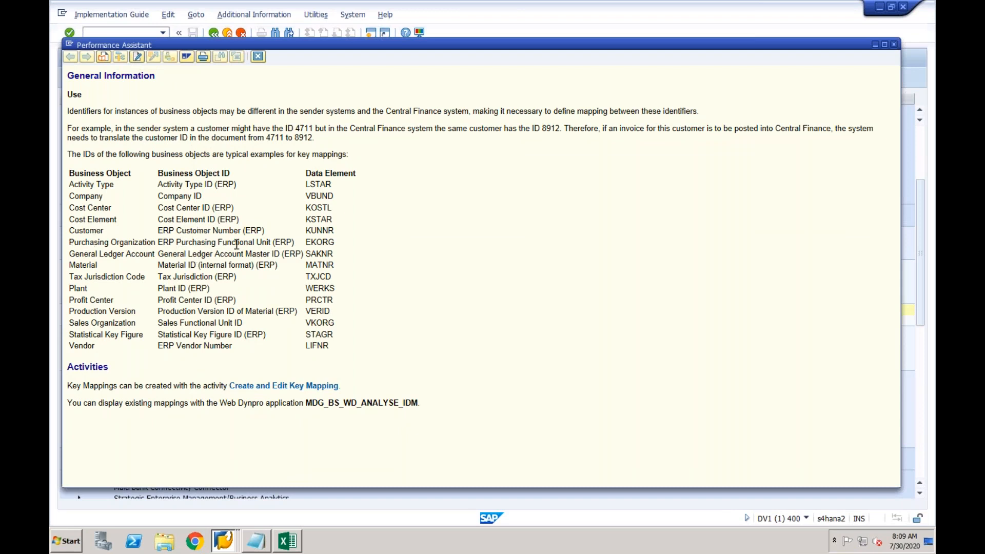
pyautogui.moveTo(71, 241); pyautogui.dragTo(105, 247)
pyautogui.click(97, 248)
pyautogui.moveTo(114, 300); pyautogui.dragTo(69, 300)
pyautogui.moveTo(97, 265); pyautogui.dragTo(70, 266)
pyautogui.press('XF86AudioRaiseVolume')
pyautogui.press('XF86AudioRaiseVolume')
pyautogui.press('XF86AudioRaiseVolume')
pyautogui.click(258, 57)
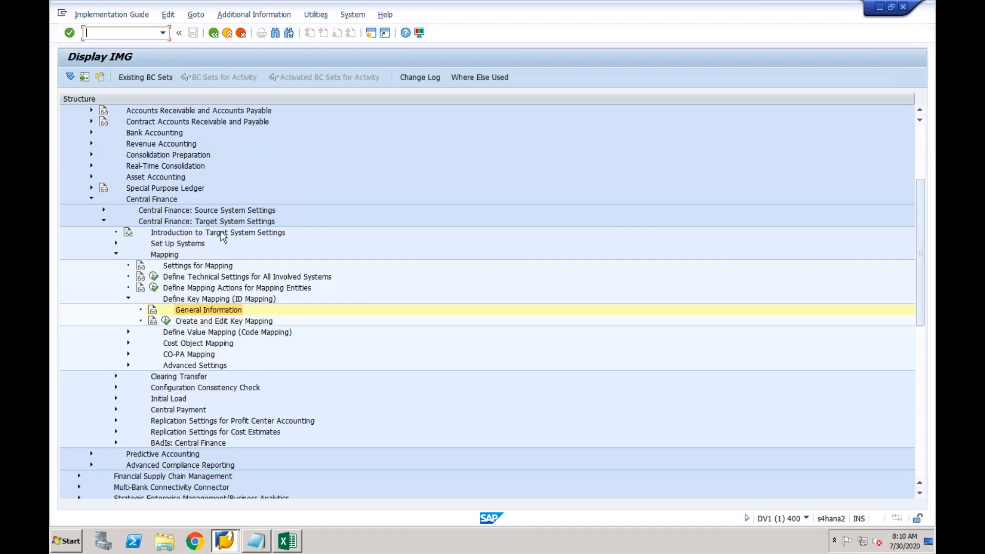
# Expand Define Value Mapping (Code Mapping) and view its General Information documentation
pyautogui.click(193, 300)
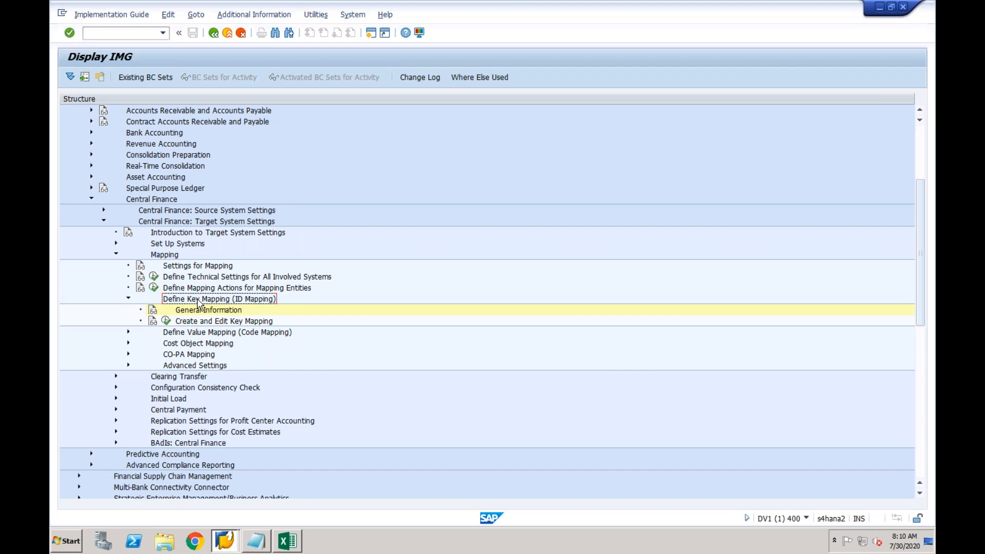
pyautogui.click(196, 334)
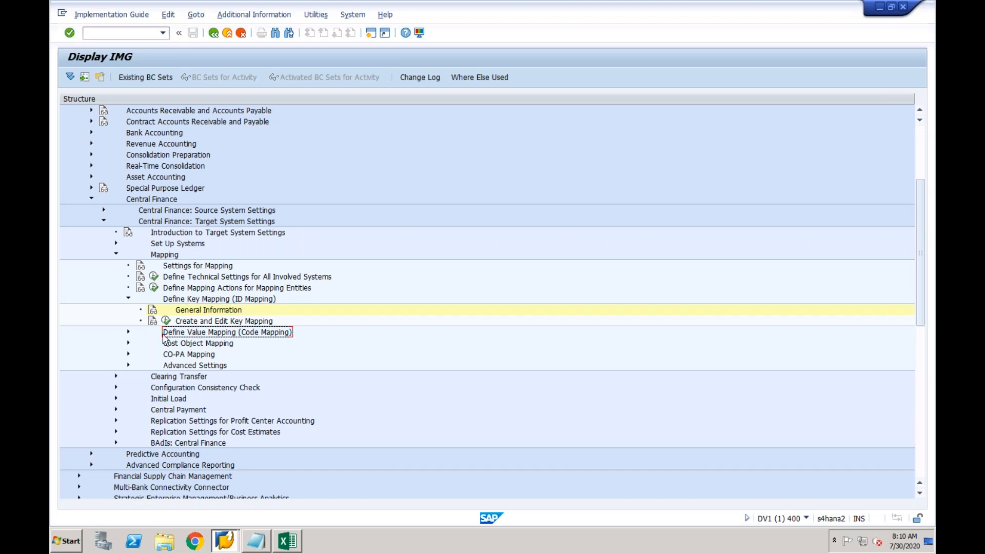
pyautogui.click(133, 331)
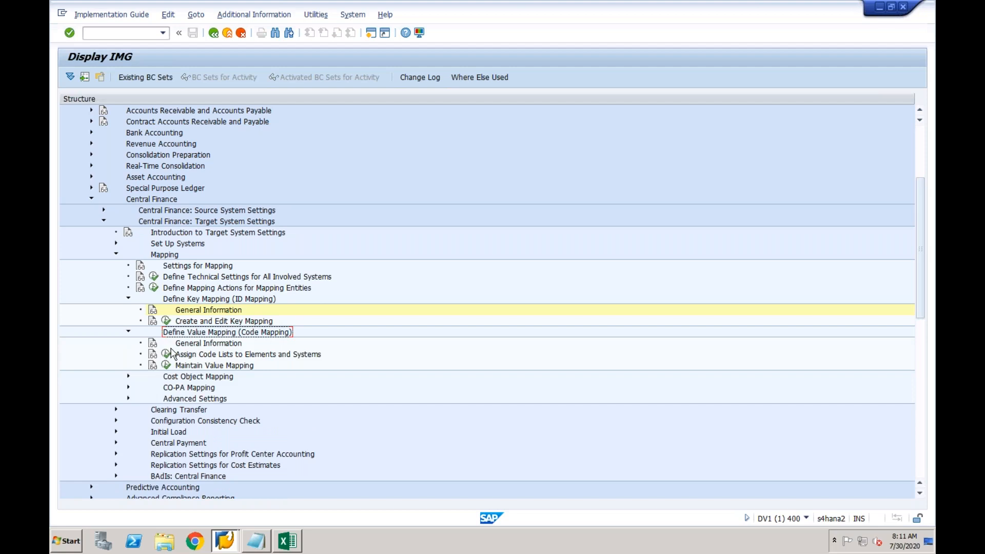
pyautogui.click(153, 343)
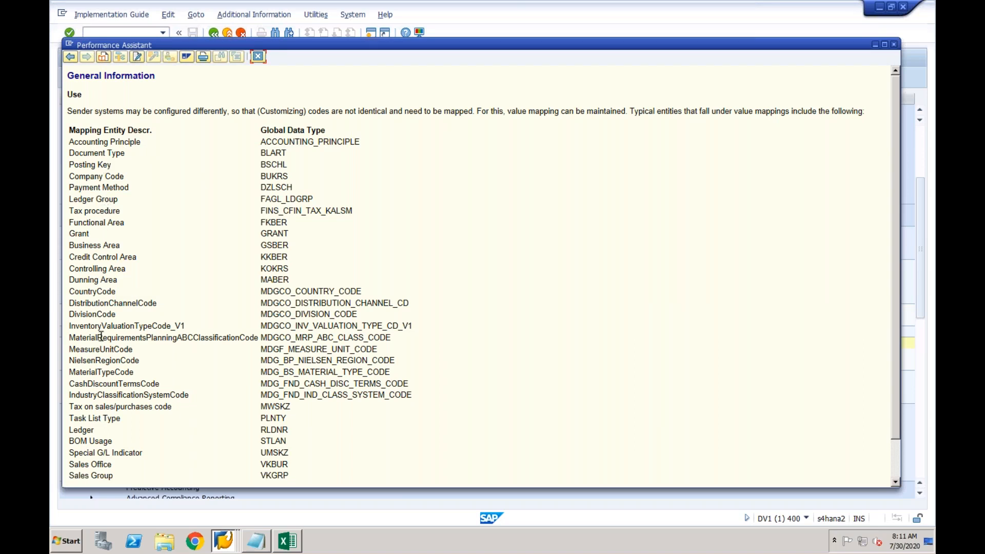
pyautogui.click(258, 56)
# Select the value mapping General Information row and the Define Key Mapping section
pyautogui.click(212, 347)
pyautogui.click(211, 300)
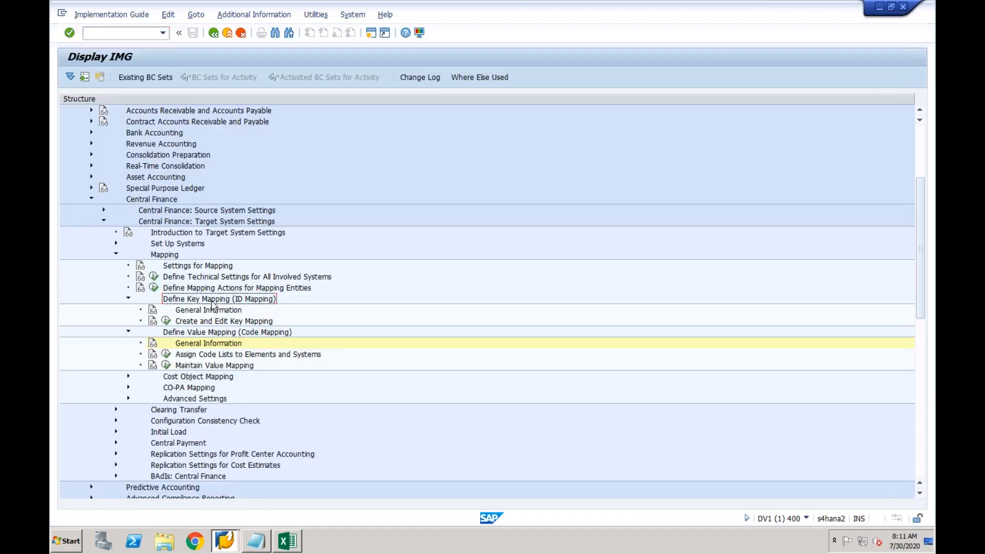
pyautogui.click(209, 333)
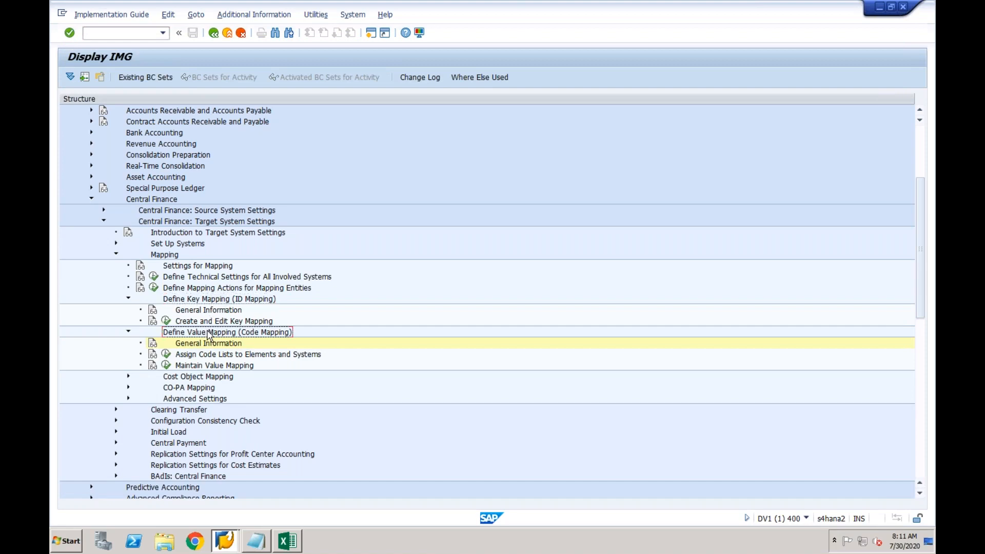
pyautogui.click(203, 347)
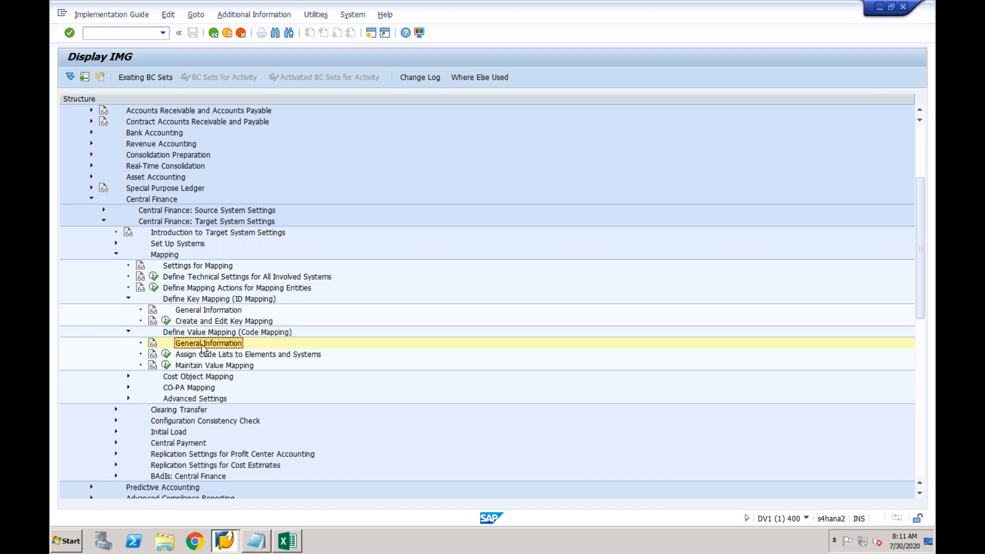
pyautogui.click(197, 301)
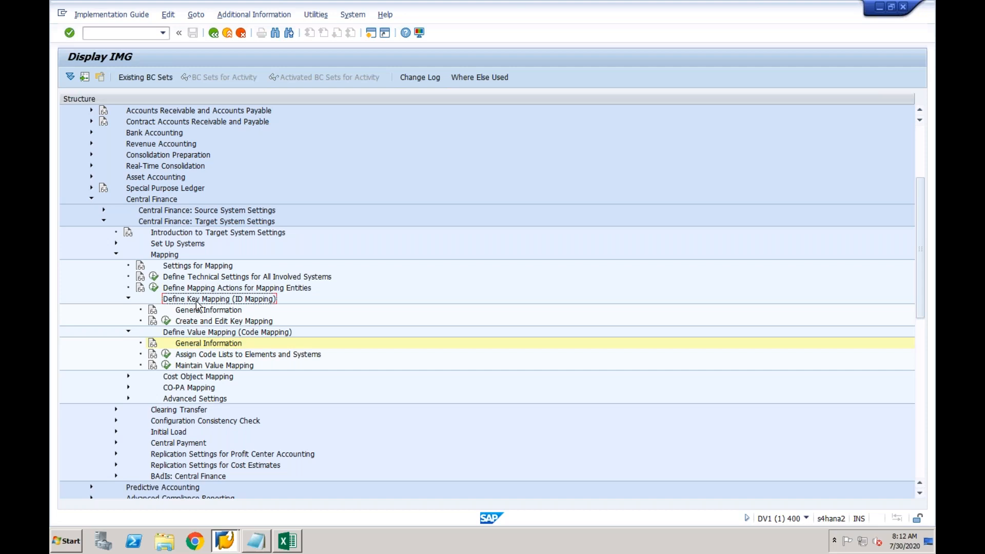
# Run Create and Edit Key Mapping, check the empty DV1CLNT400 mappings in the browser, then close it
pyautogui.click(167, 321)
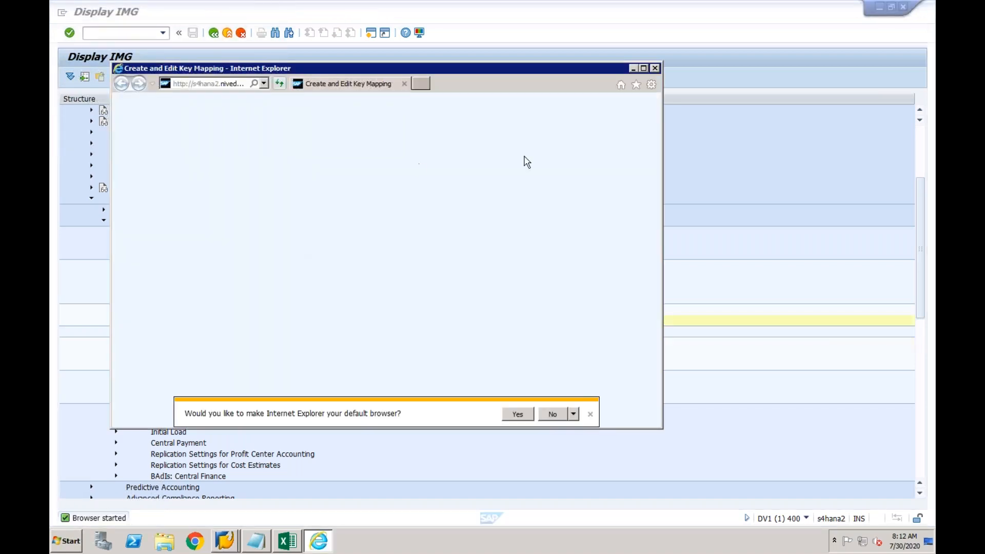
pyautogui.click(643, 69)
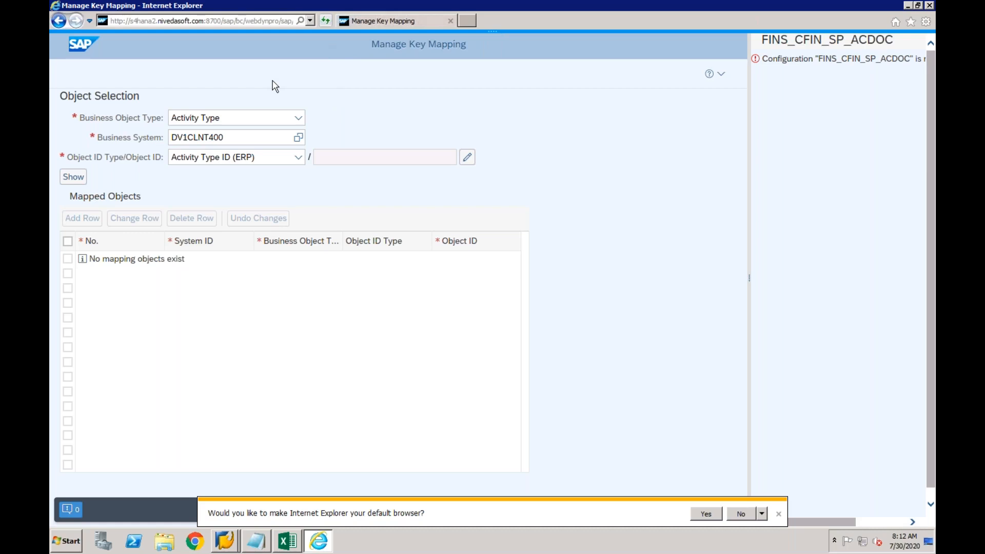
pyautogui.click(291, 136)
pyautogui.click(449, 21)
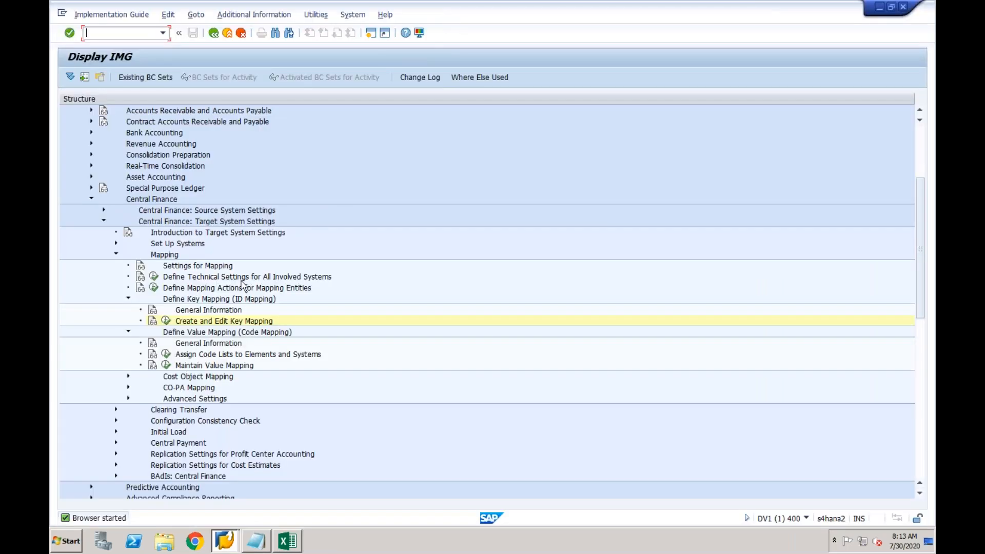
# Run Maintain Value Mapping from the code mapping section, accepting the cross-client caution
pyautogui.click(216, 302)
pyautogui.click(214, 332)
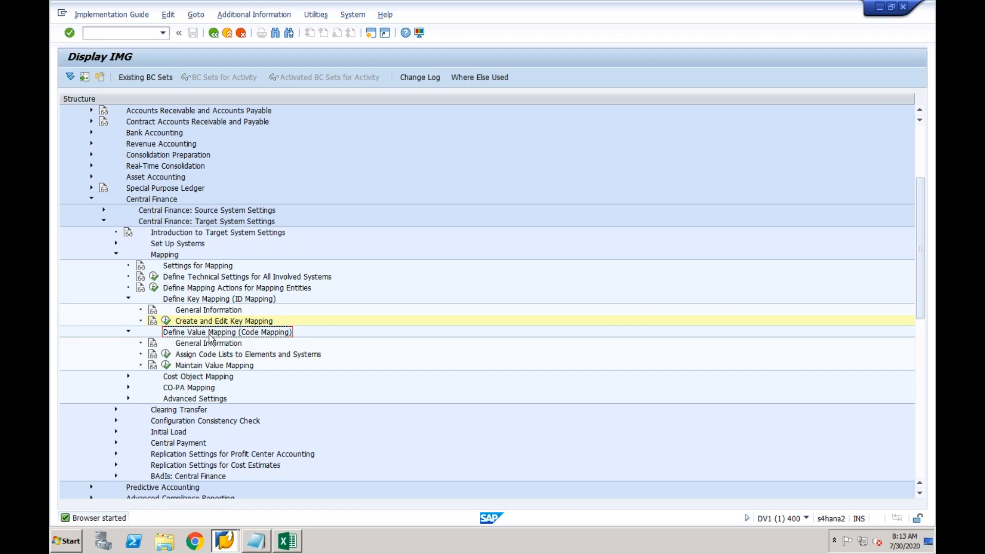
pyautogui.click(200, 367)
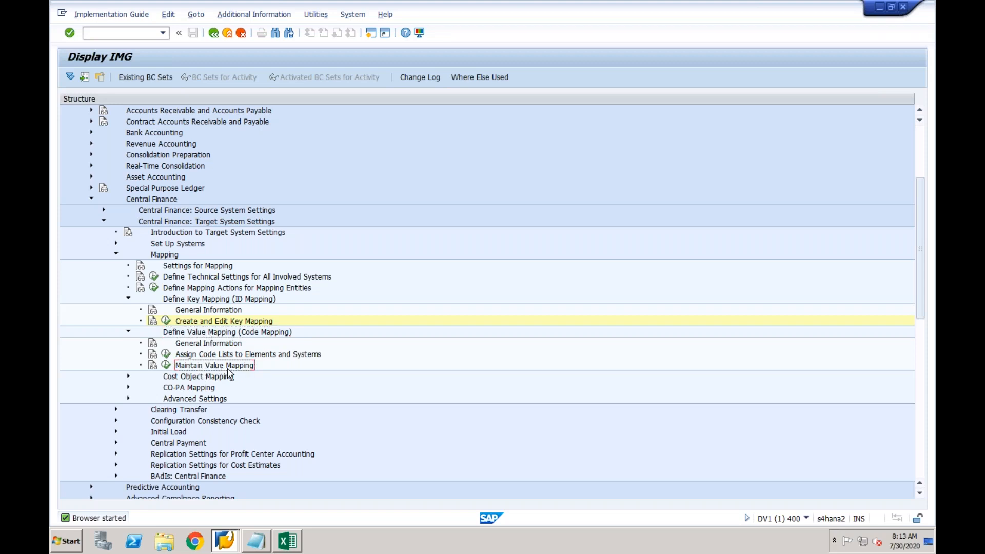
pyautogui.click(166, 366)
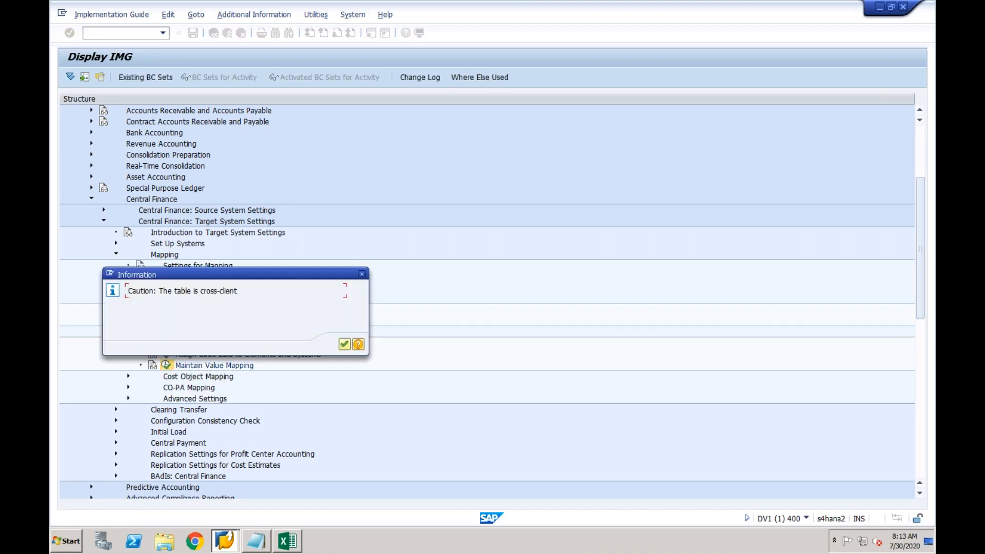
pyautogui.click(344, 344)
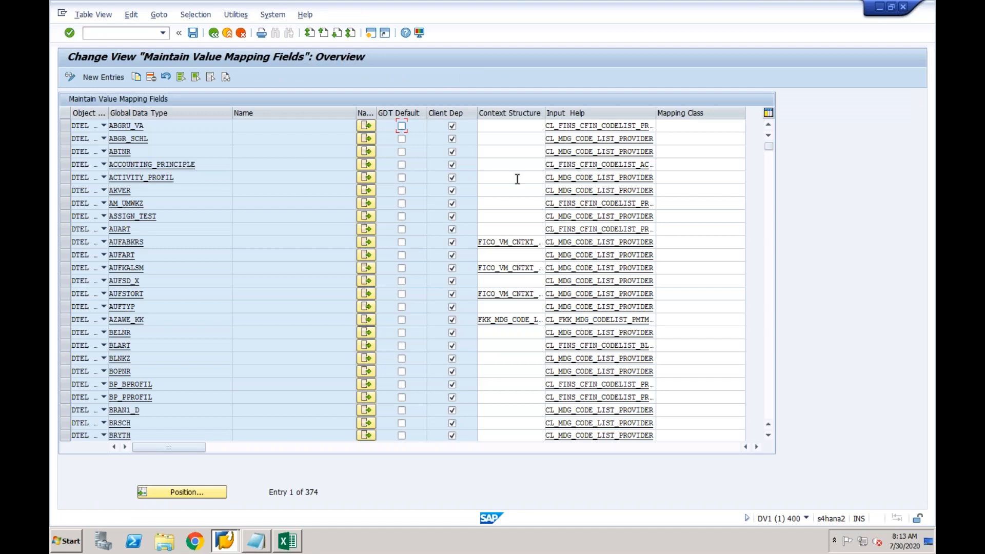
# Page through the data type entries down to BUKRS and BUPLA
pyautogui.click(188, 127)
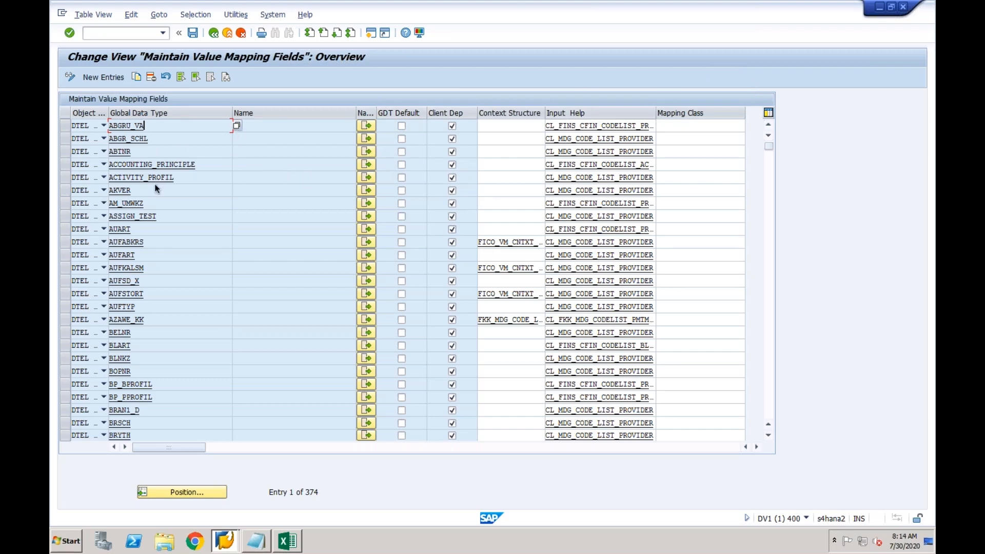
pyautogui.click(137, 349)
pyautogui.click(769, 276)
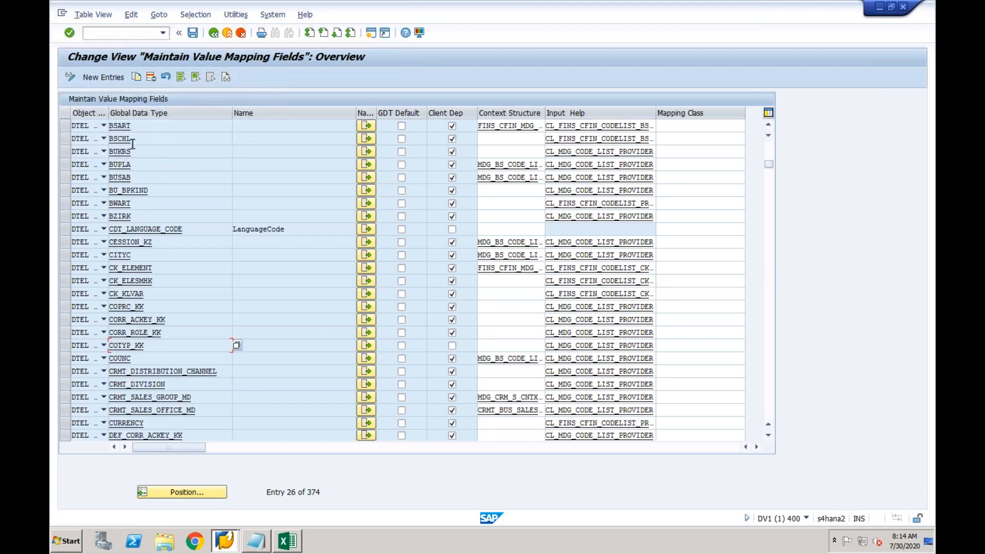
pyautogui.click(138, 152)
pyautogui.click(143, 165)
# Search the data elements 'bupla' and 'busab' with the F4 value help
pyautogui.click(236, 165)
pyautogui.write('bupla')
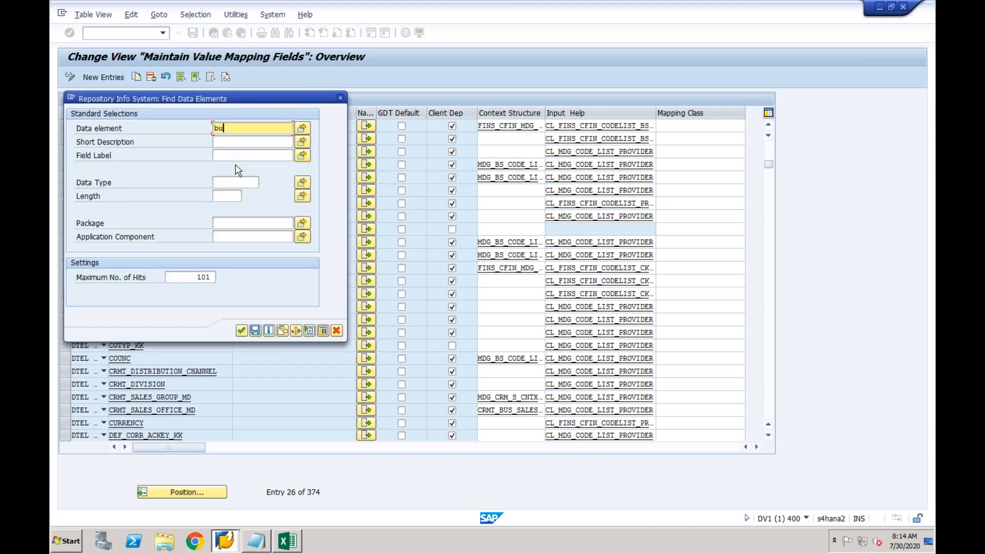
pyautogui.press('Return')
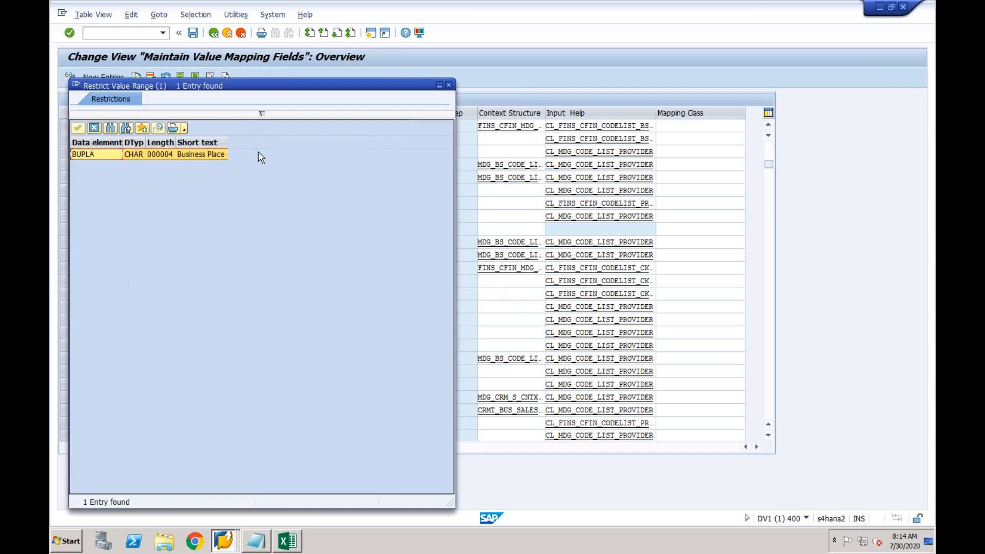
pyautogui.click(449, 86)
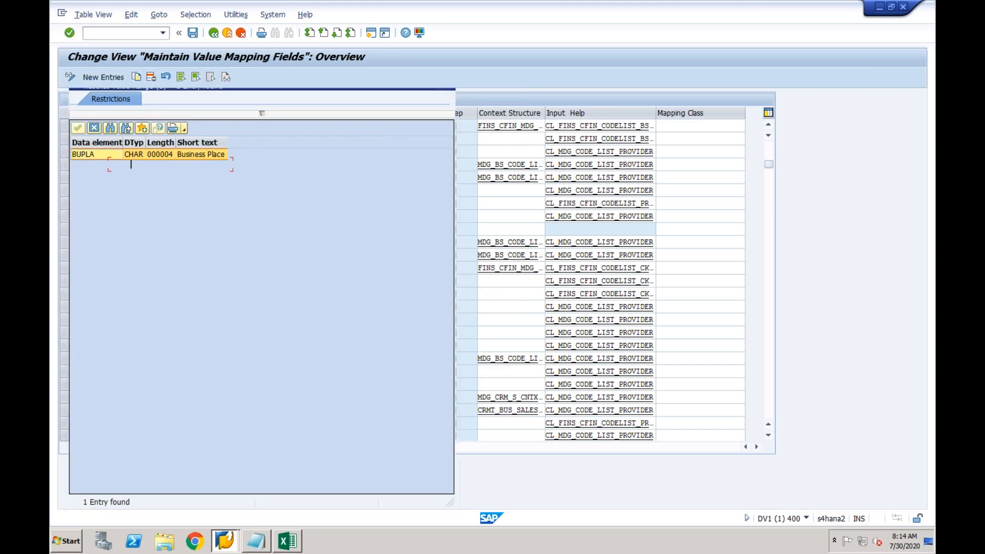
pyautogui.click(174, 177)
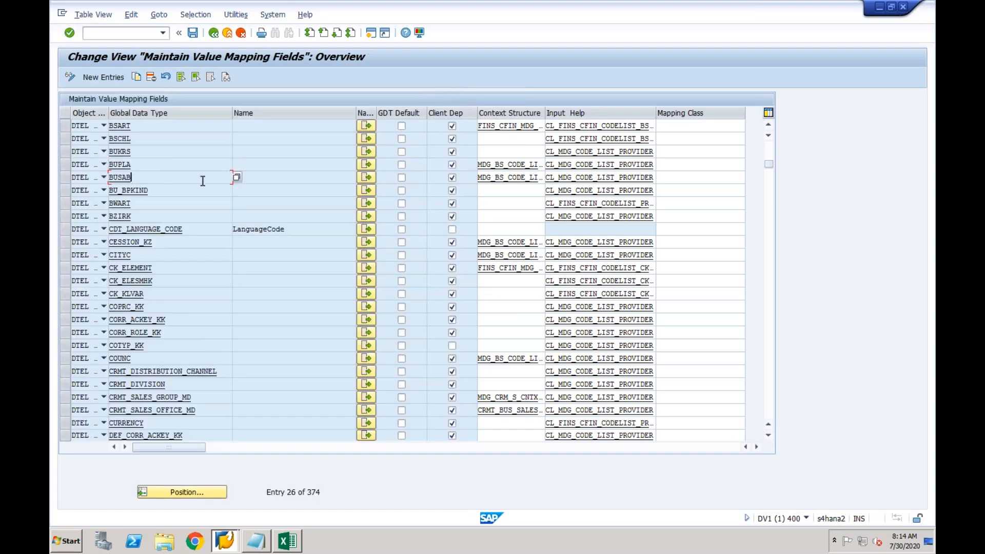
pyautogui.click(237, 178)
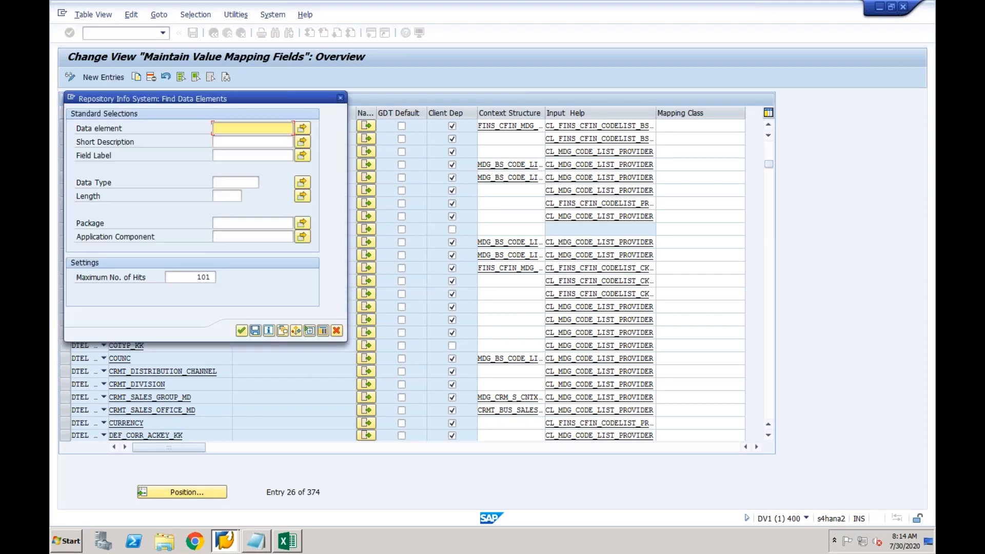
pyautogui.write('busab')
pyautogui.press('Return')
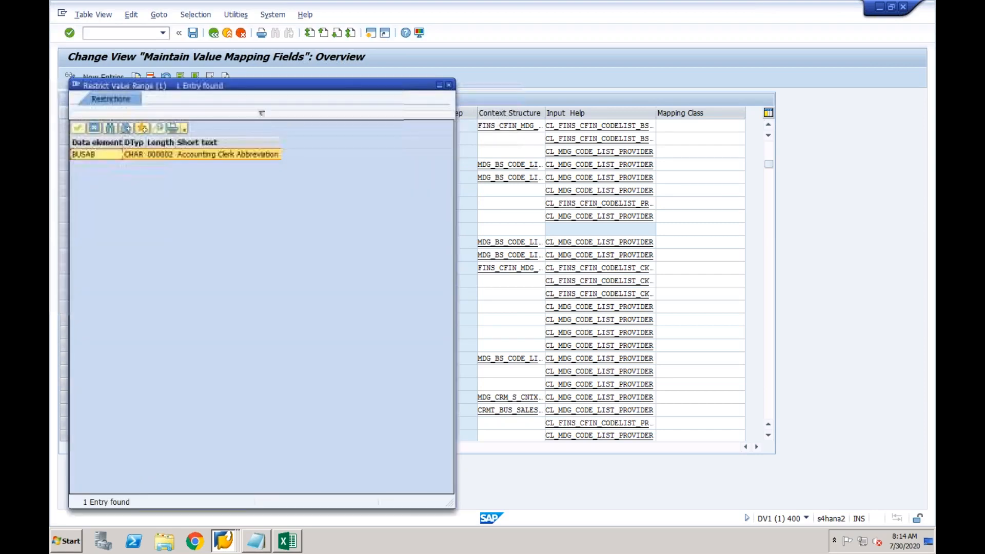
pyautogui.click(450, 85)
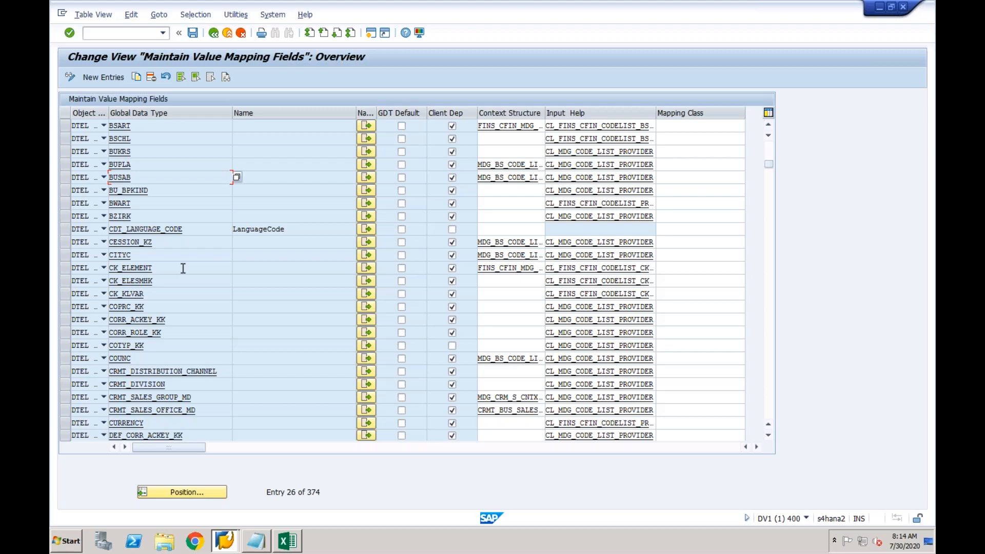
# View the BUPLA and BUKRS data element definitions, then go back to the implementation guide
pyautogui.click(160, 166)
pyautogui.click(148, 152)
pyautogui.click(126, 165)
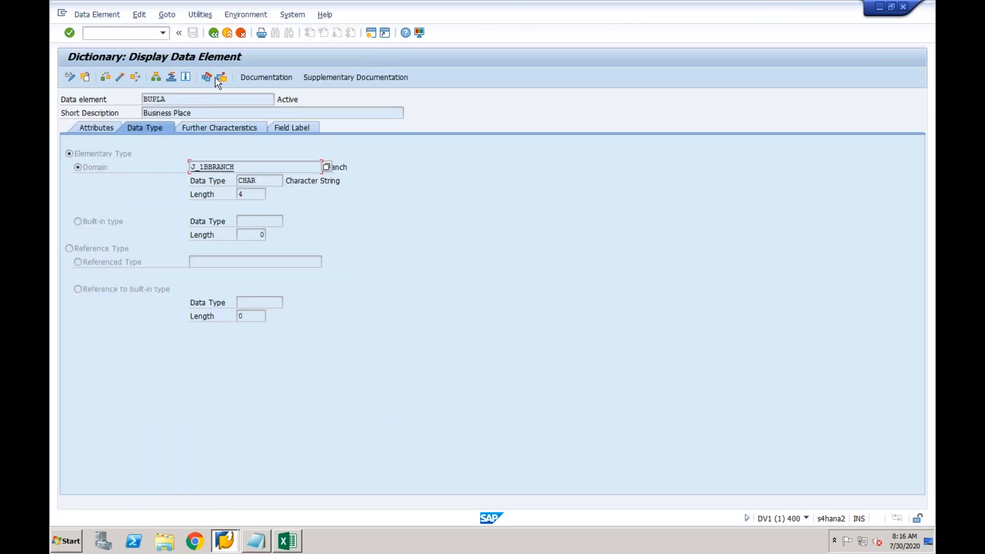
pyautogui.click(213, 33)
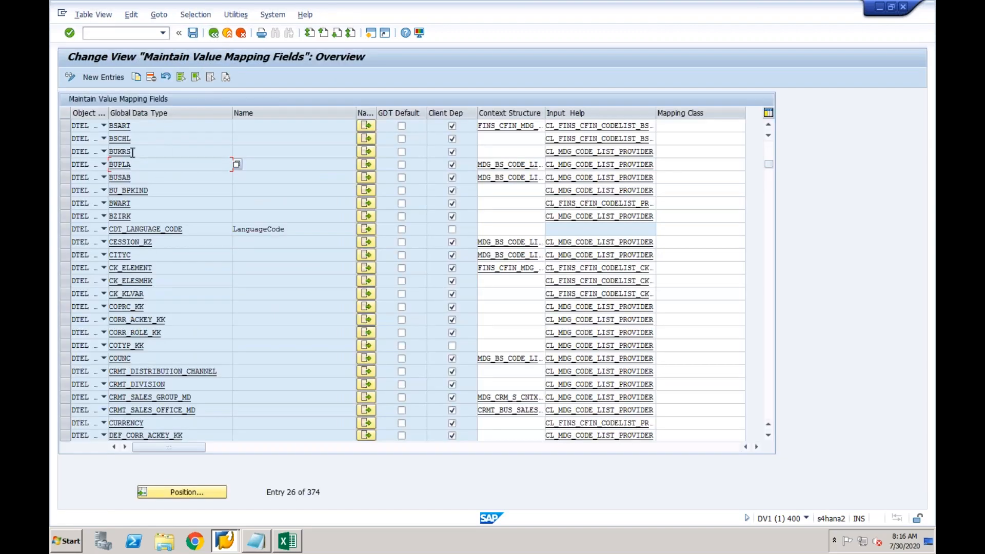
pyautogui.click(126, 150)
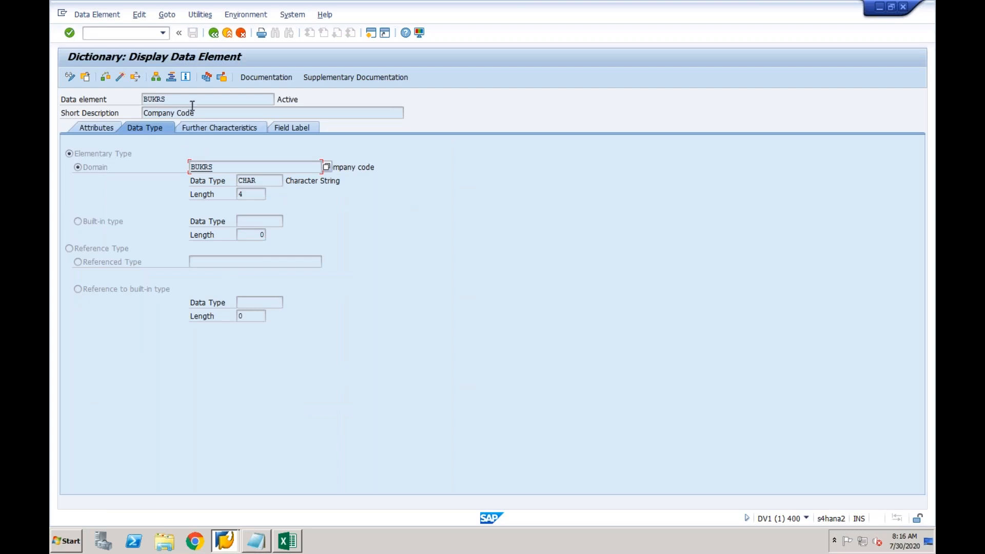
pyautogui.click(214, 35)
pyautogui.click(215, 34)
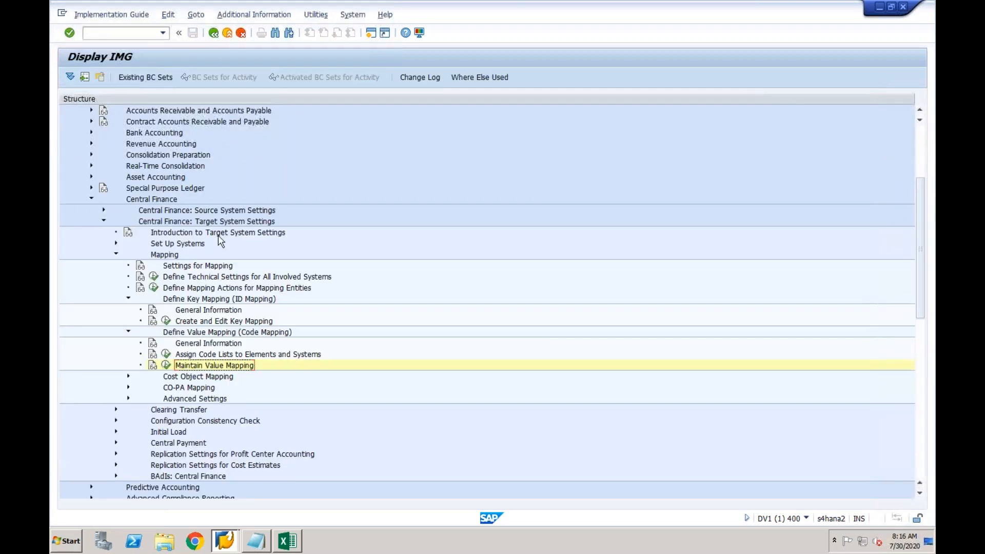
# Rerun Maintain Value Mapping past the cross-client caution and page down to the BUKRS entry
pyautogui.click(165, 365)
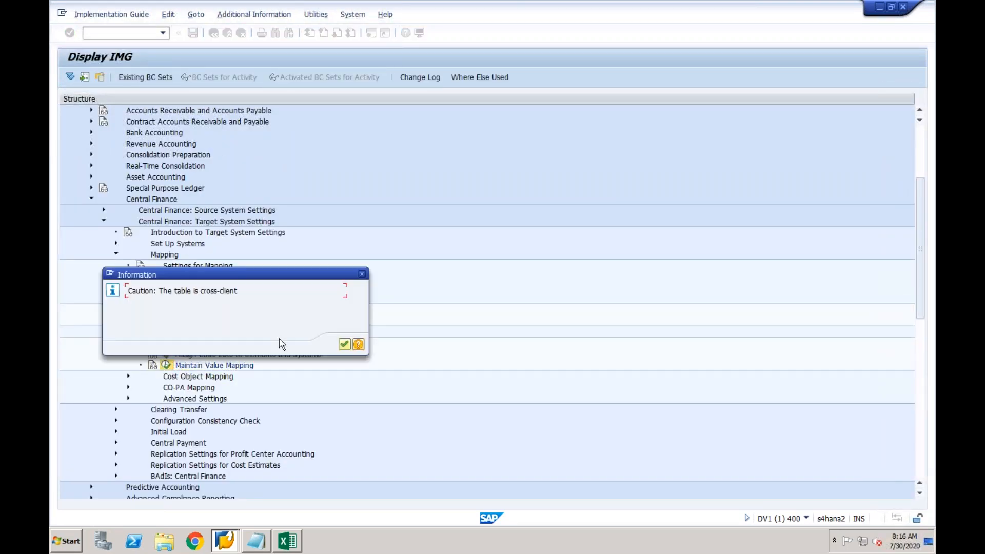
pyautogui.click(344, 344)
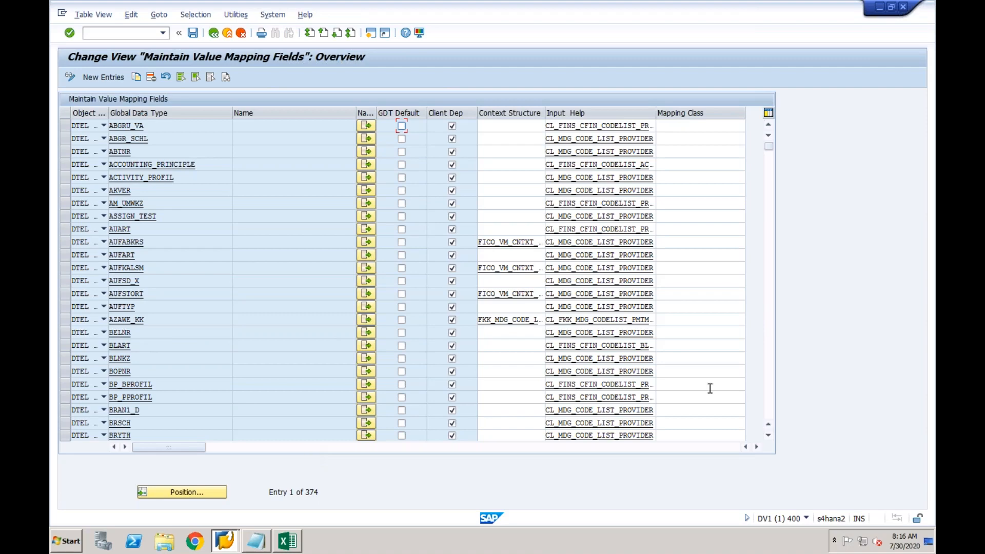
pyautogui.click(774, 313)
pyautogui.click(773, 312)
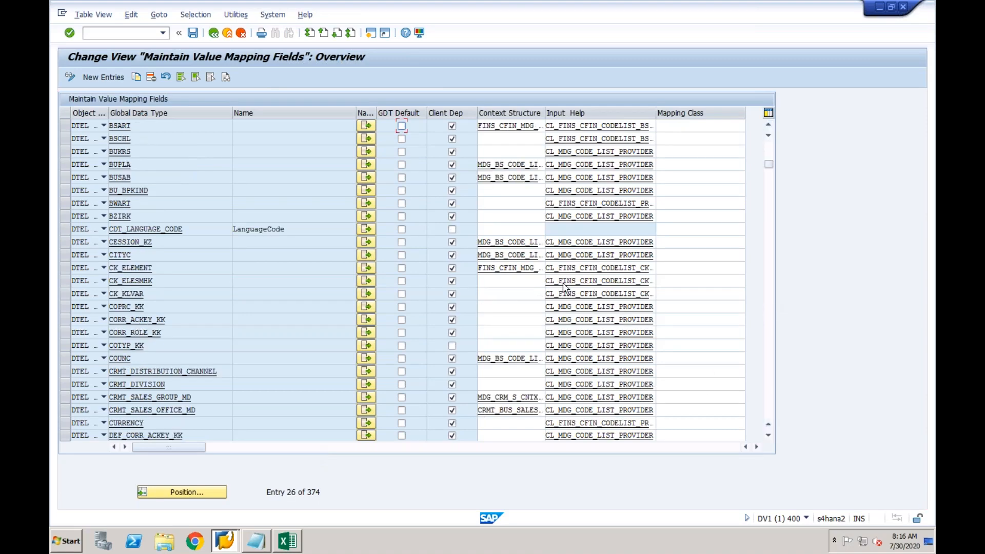
pyautogui.click(136, 151)
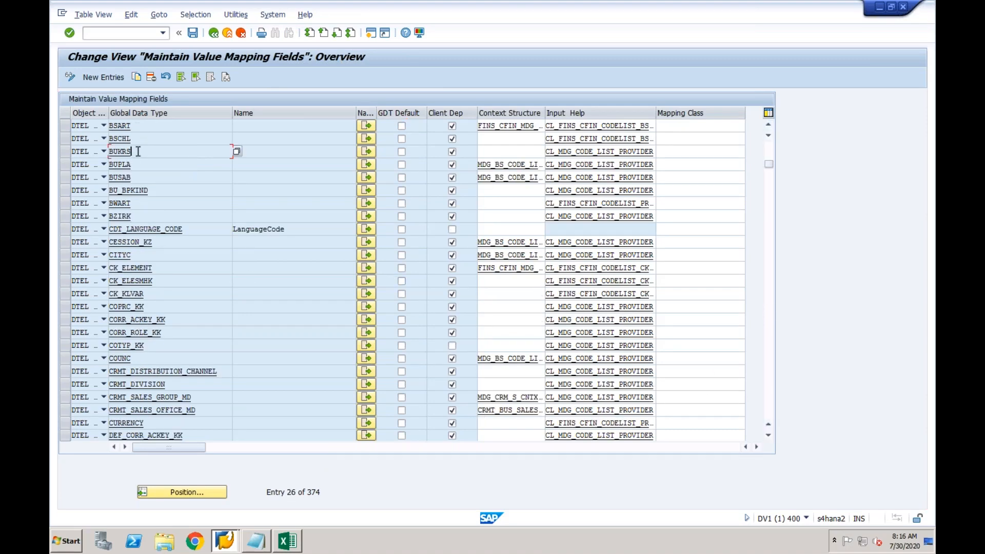
# Open Assign Code Lists for BUKRS and inspect its mapping 01, EPXCLNT800, BUKRS entry
pyautogui.click(368, 150)
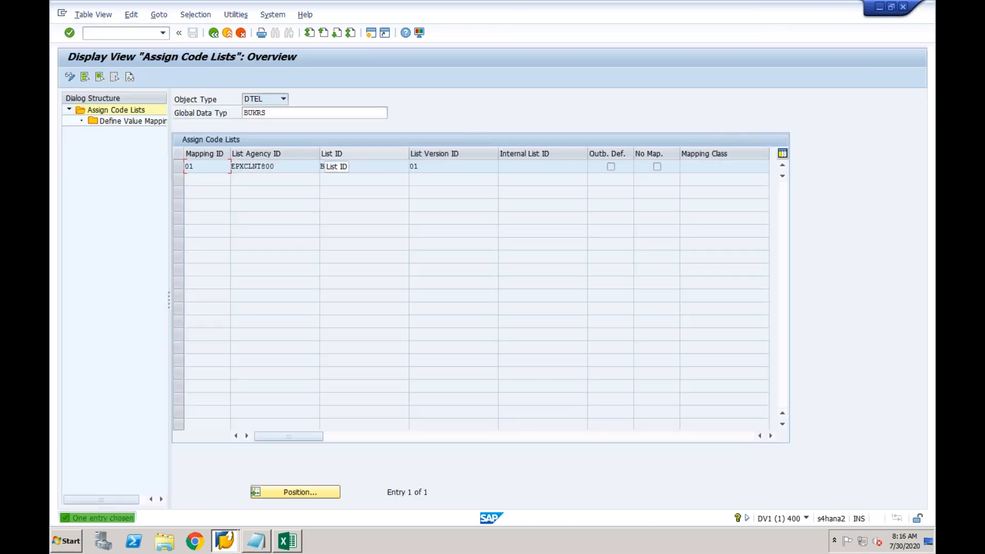
pyautogui.click(364, 165)
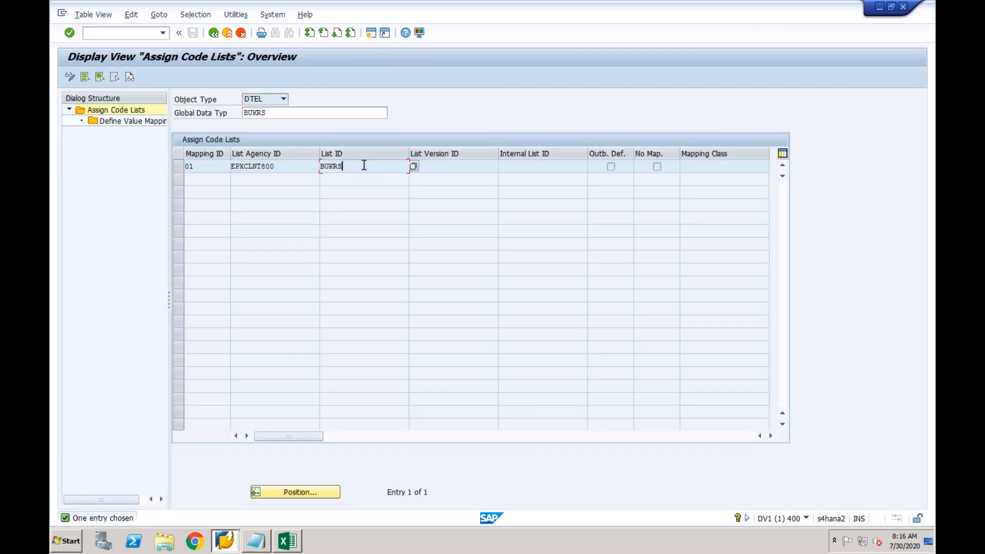
pyautogui.click(281, 165)
pyautogui.doubleClick(251, 162)
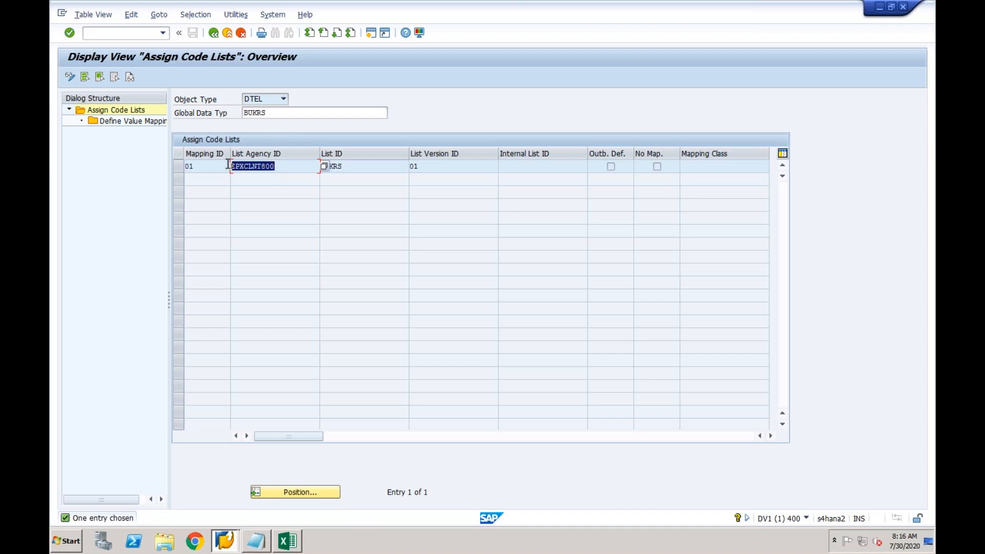
pyautogui.click(220, 168)
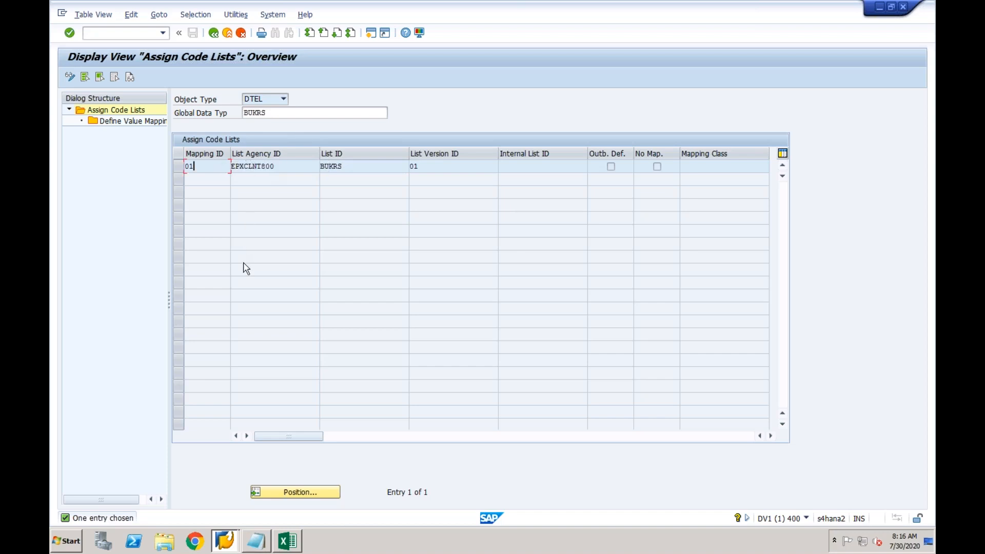
pyautogui.click(281, 167)
pyautogui.moveTo(225, 545)
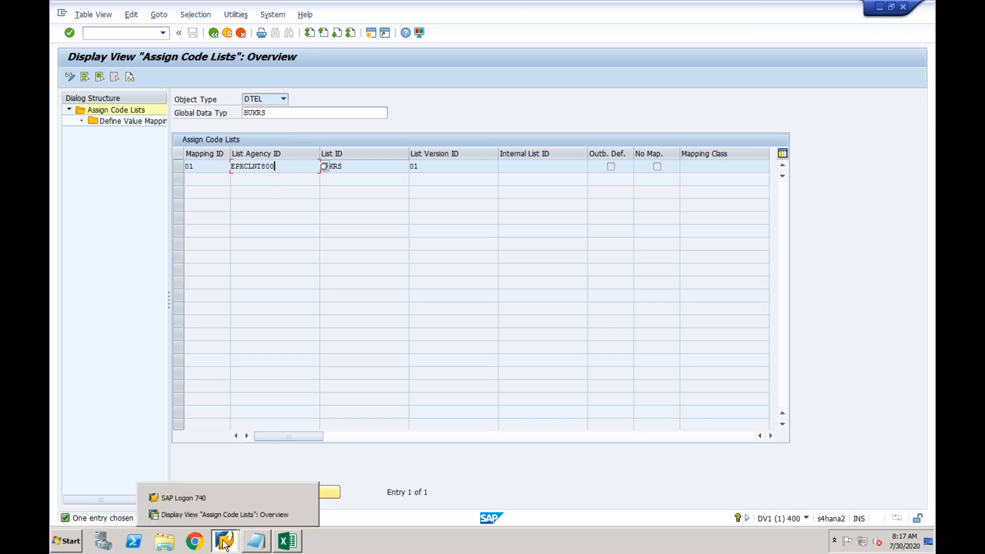
# Open the ECC-Source logon screen from SAP Logon, then return to Assign Code Lists entry 01
pyautogui.click(207, 499)
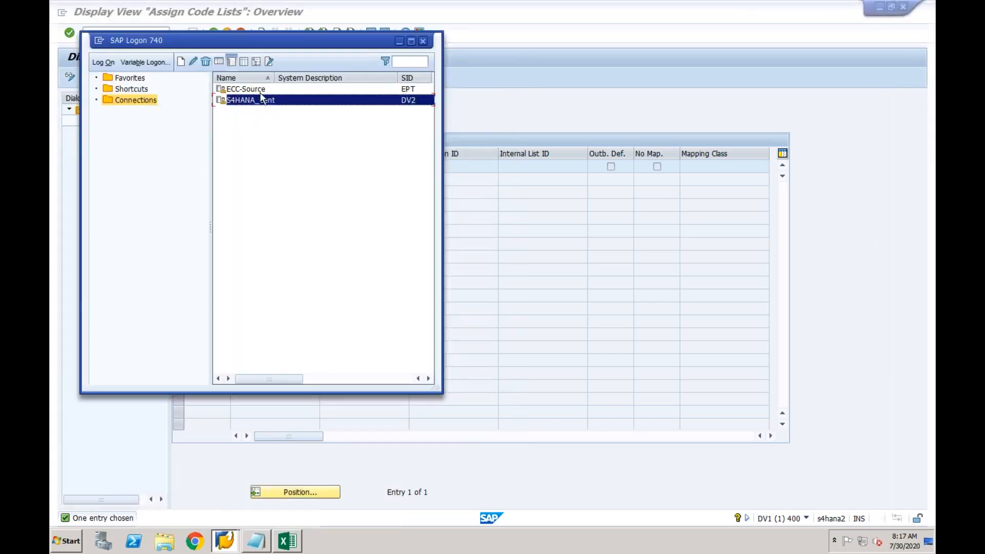
pyautogui.doubleClick(257, 91)
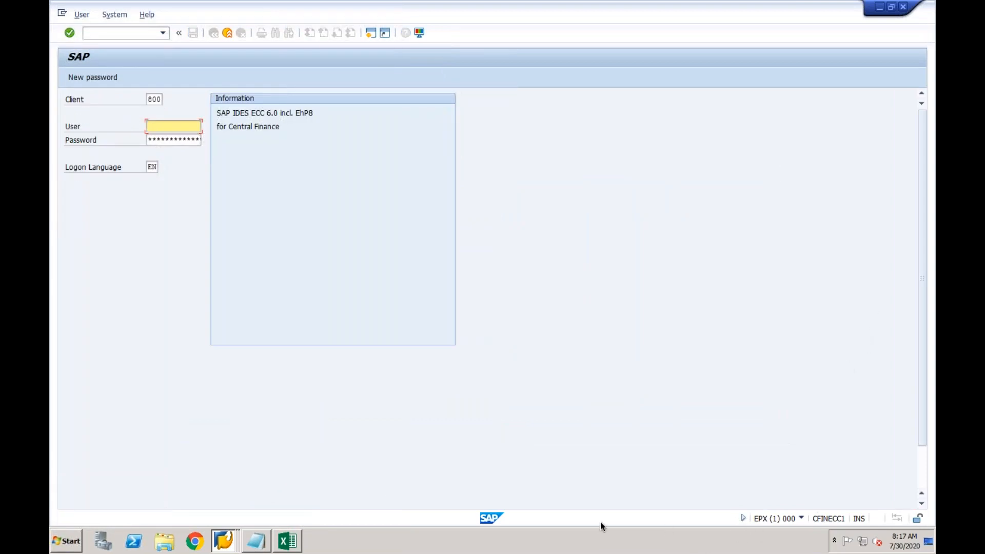
pyautogui.click(801, 519)
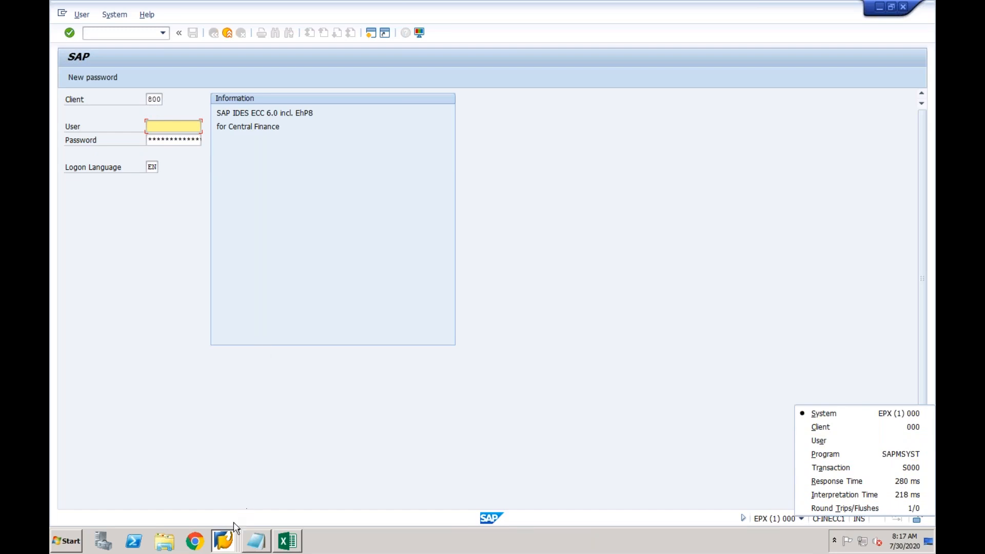
pyautogui.click(227, 541)
pyautogui.click(227, 496)
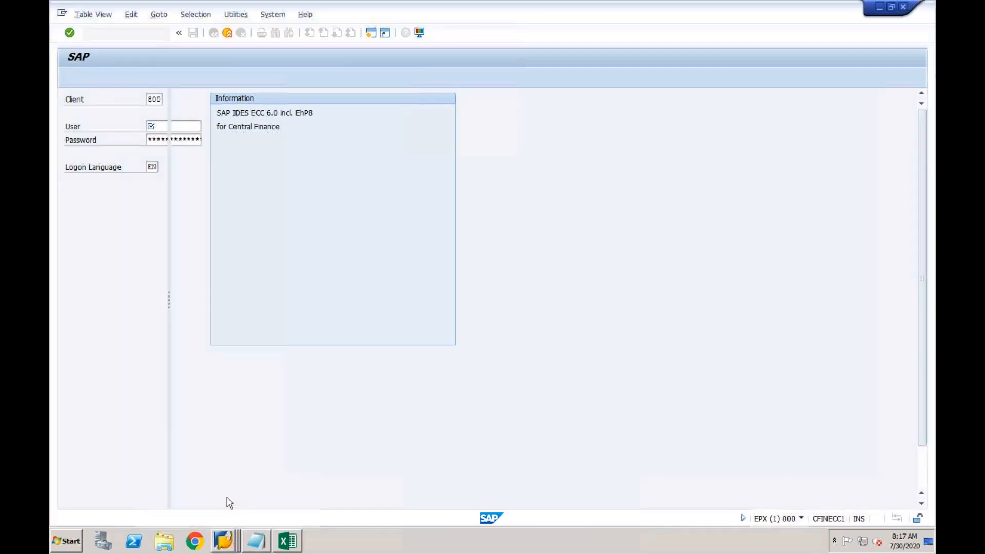
pyautogui.click(188, 167)
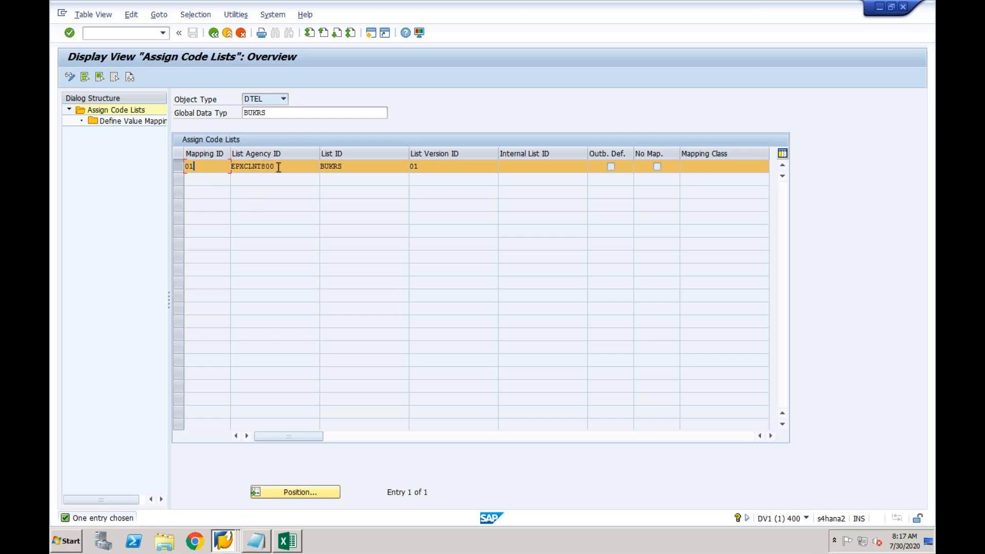
# Review mapping 01's 14 code pairs (2100, SRIN, CFIN, ASAP→HANA) and switch to change mode
pyautogui.doubleClick(139, 122)
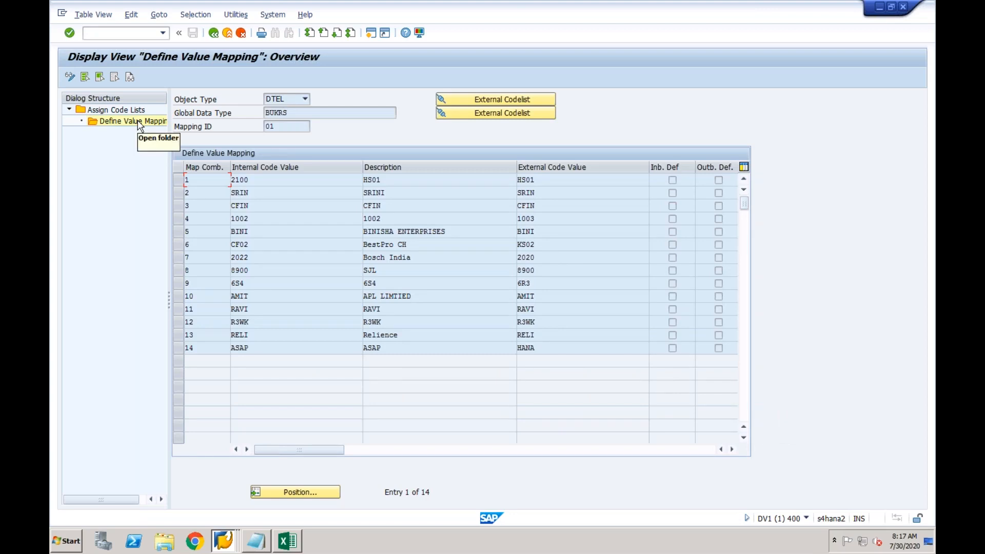
pyautogui.click(275, 180)
pyautogui.click(268, 194)
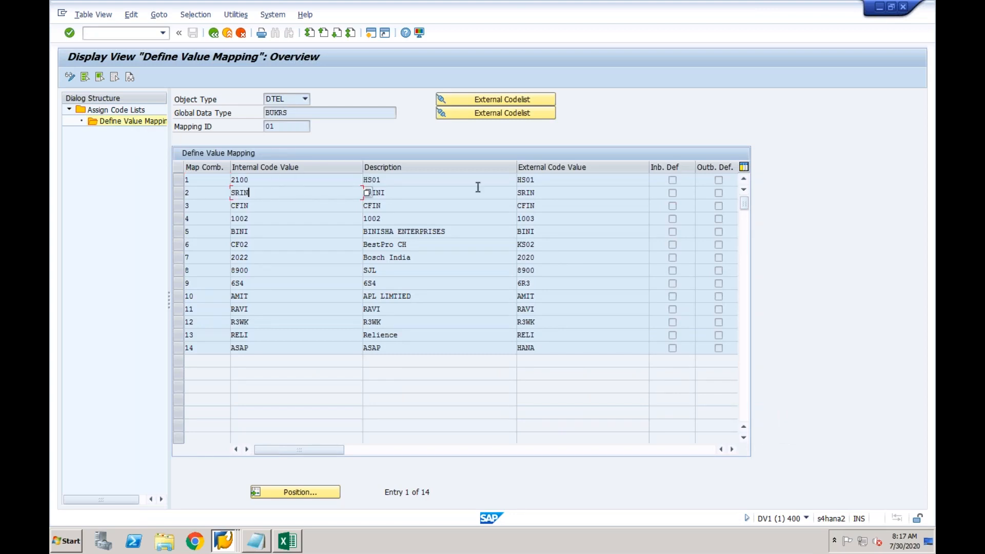
pyautogui.click(545, 194)
pyautogui.click(289, 179)
pyautogui.click(277, 212)
pyautogui.click(259, 198)
pyautogui.click(250, 348)
pyautogui.click(551, 348)
pyautogui.click(71, 78)
# Add a new value mapping row with internal code CF03 and external code CF01
pyautogui.click(105, 77)
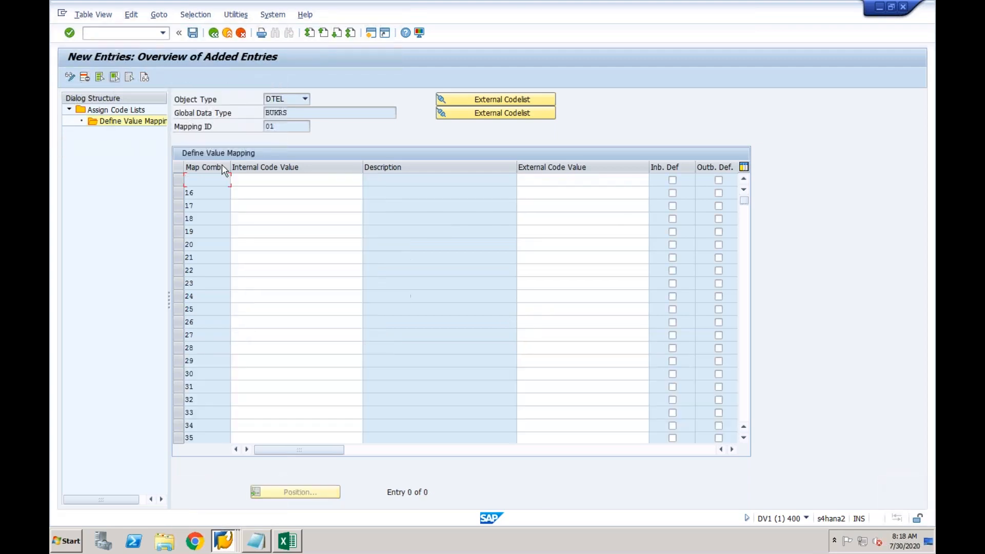
pyautogui.click(261, 180)
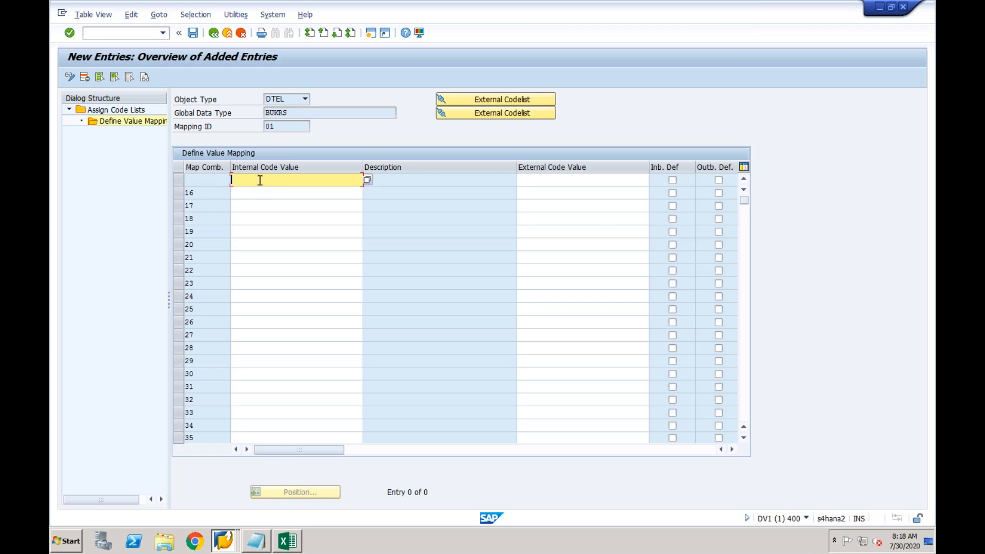
pyautogui.write('Cf03')
pyautogui.press('Tab')
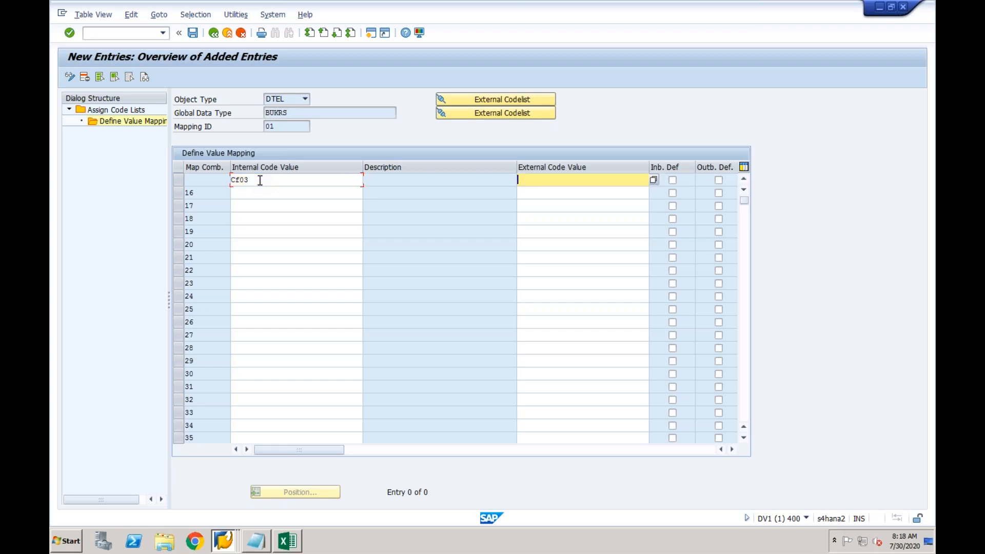
pyautogui.write('CF01')
pyautogui.press('Return')
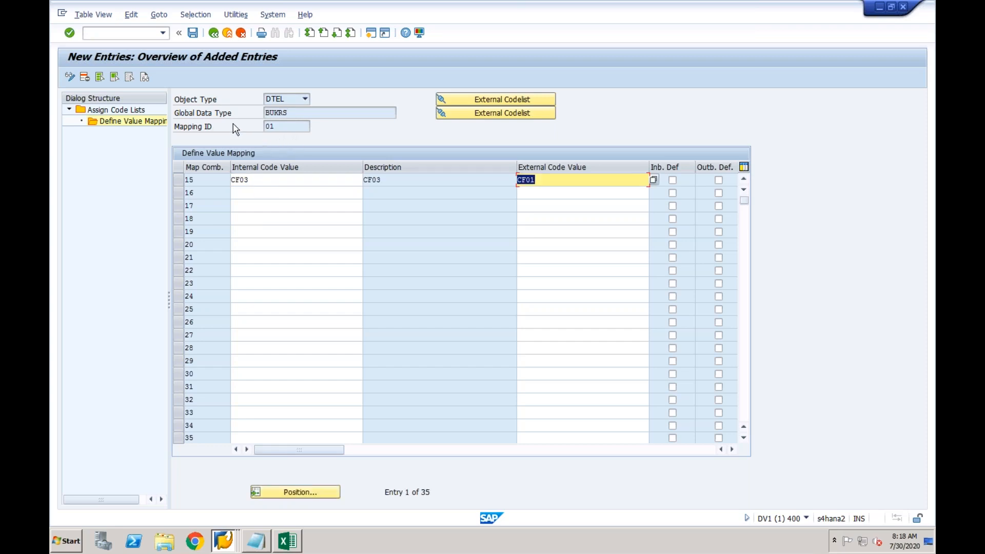
pyautogui.click(308, 181)
pyautogui.click(392, 180)
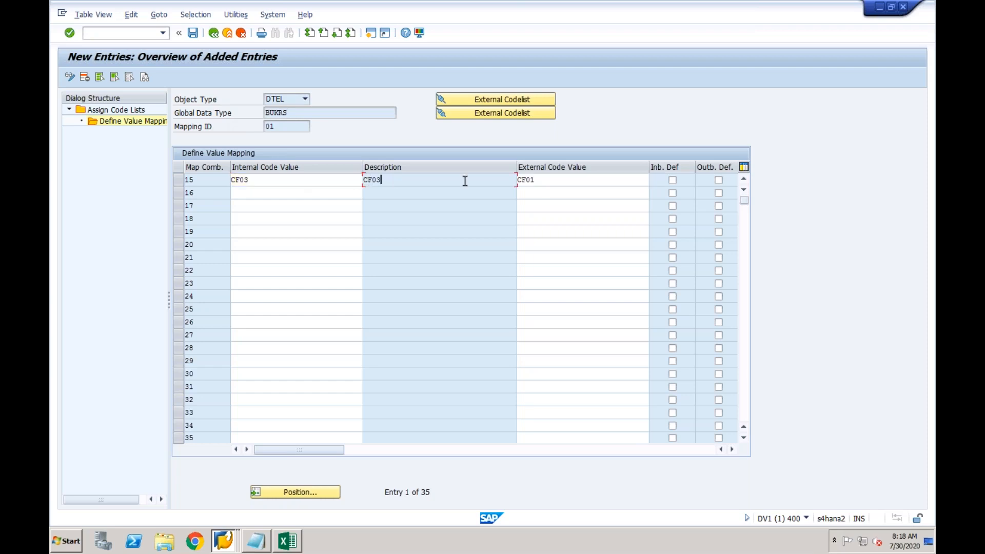
pyautogui.click(534, 179)
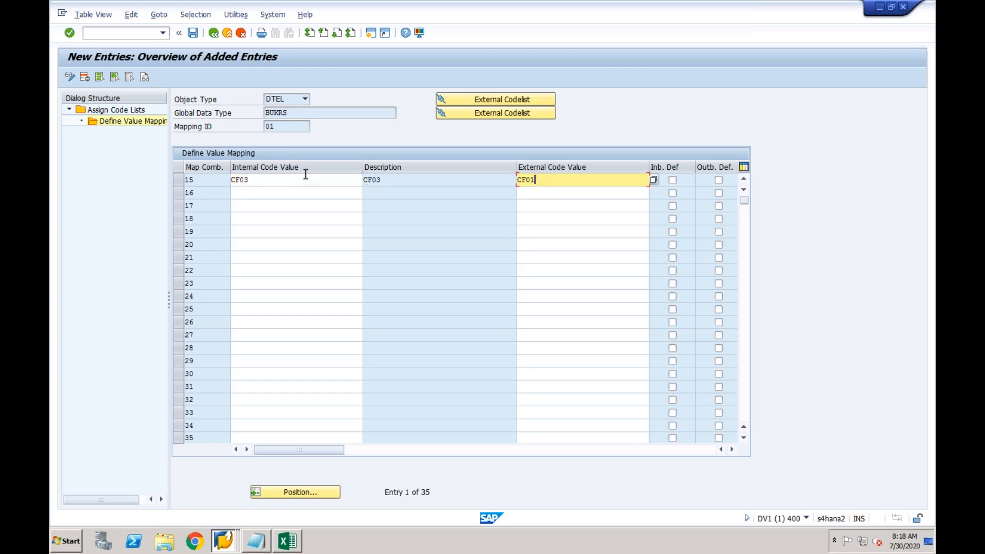
# Save the entry under the customizing request, verify CF03/CF01, and return to the full list
pyautogui.click(193, 33)
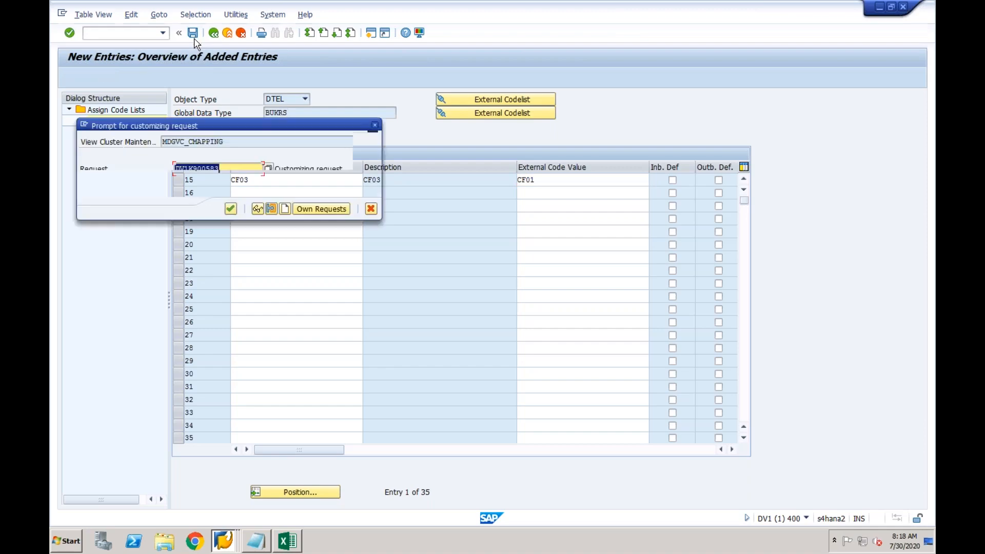
pyautogui.press('Return')
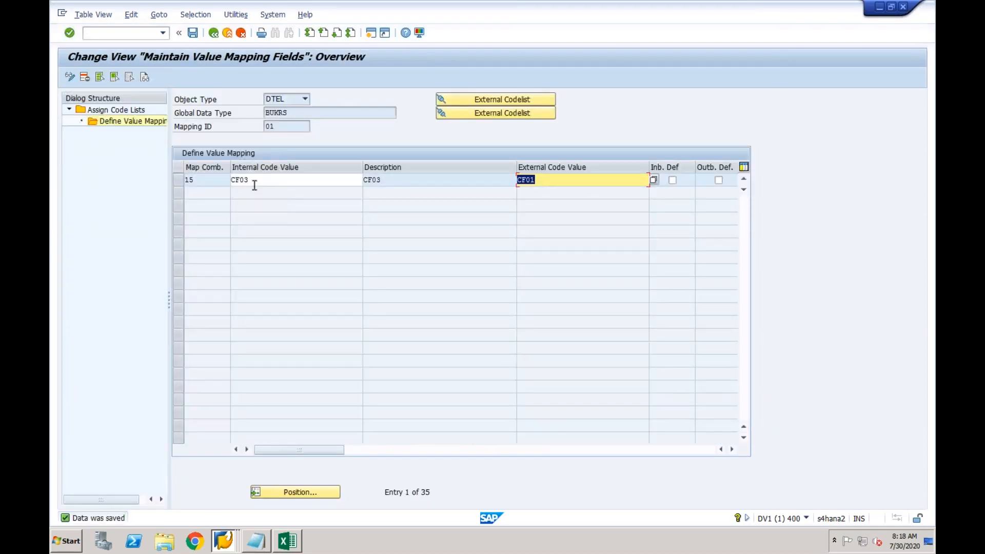
pyautogui.click(538, 180)
pyautogui.doubleClick(521, 181)
pyautogui.click(263, 179)
pyautogui.doubleClick(229, 180)
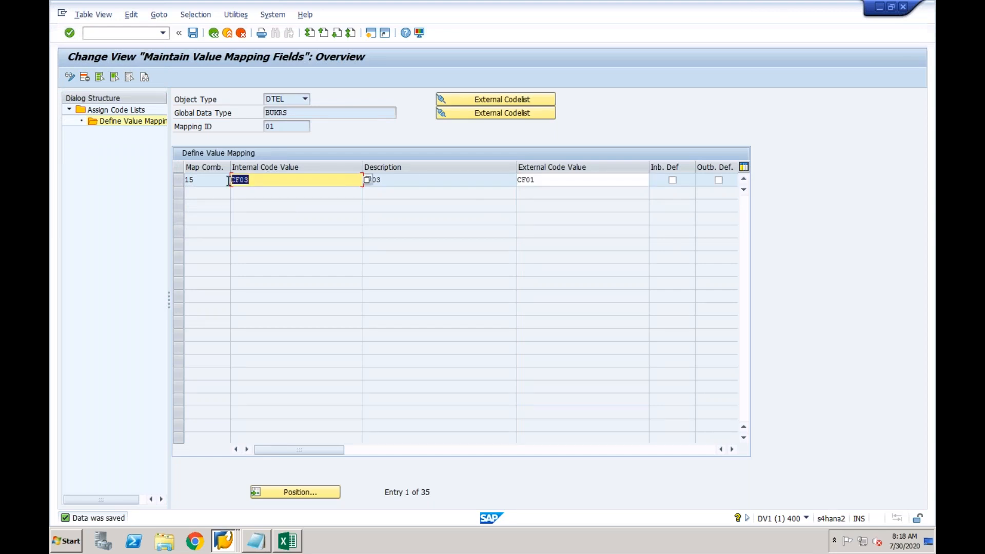
pyautogui.click(213, 33)
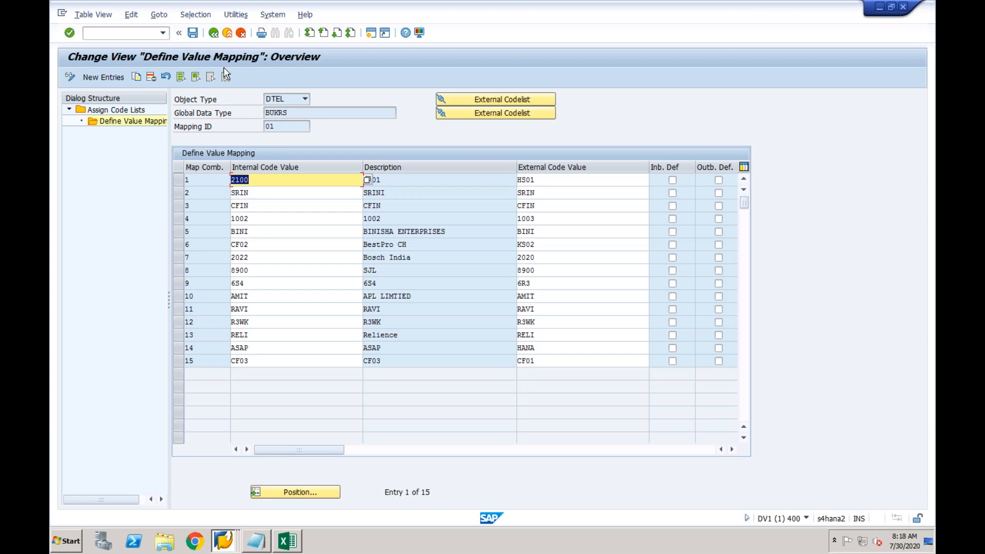
pyautogui.click(214, 34)
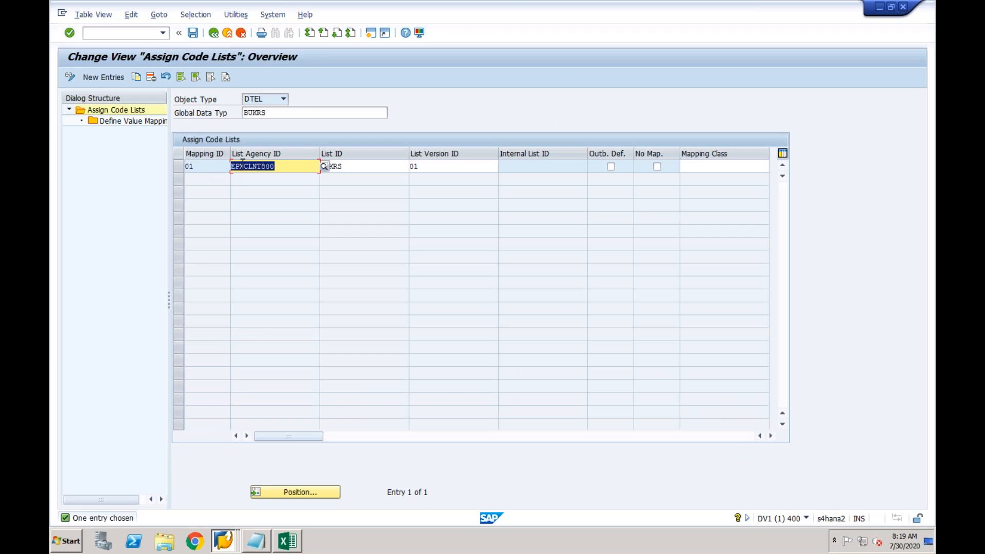
pyautogui.click(179, 169)
pyautogui.doubleClick(144, 123)
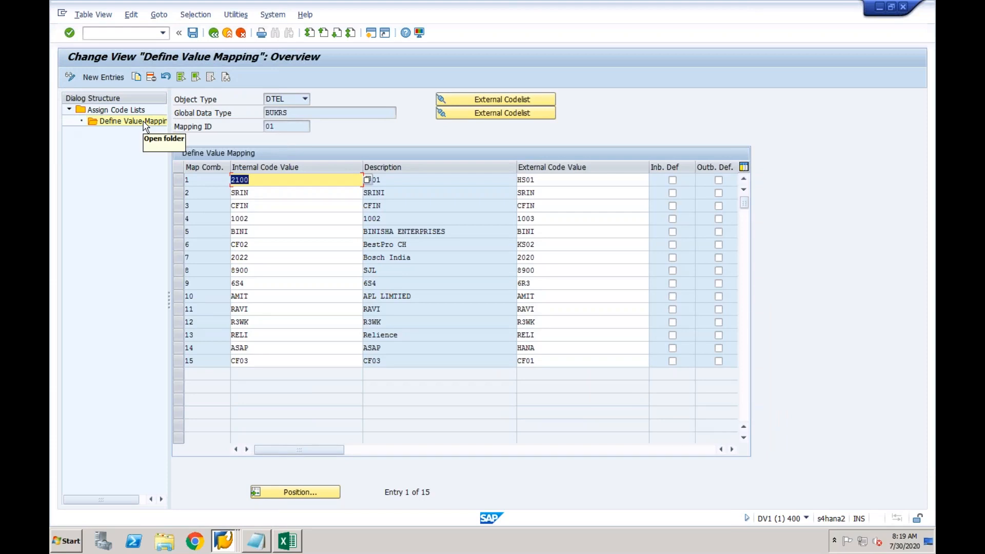
pyautogui.click(262, 181)
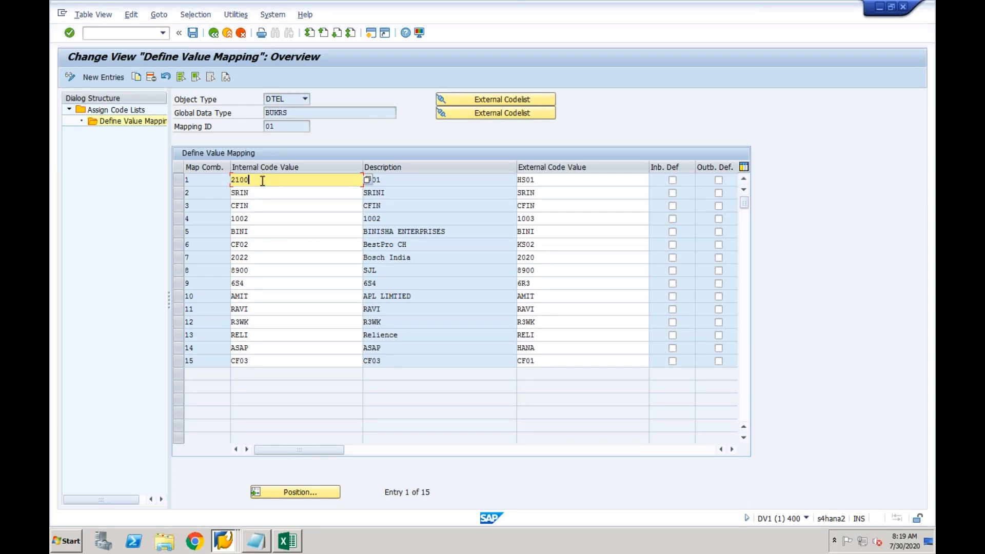
pyautogui.click(326, 360)
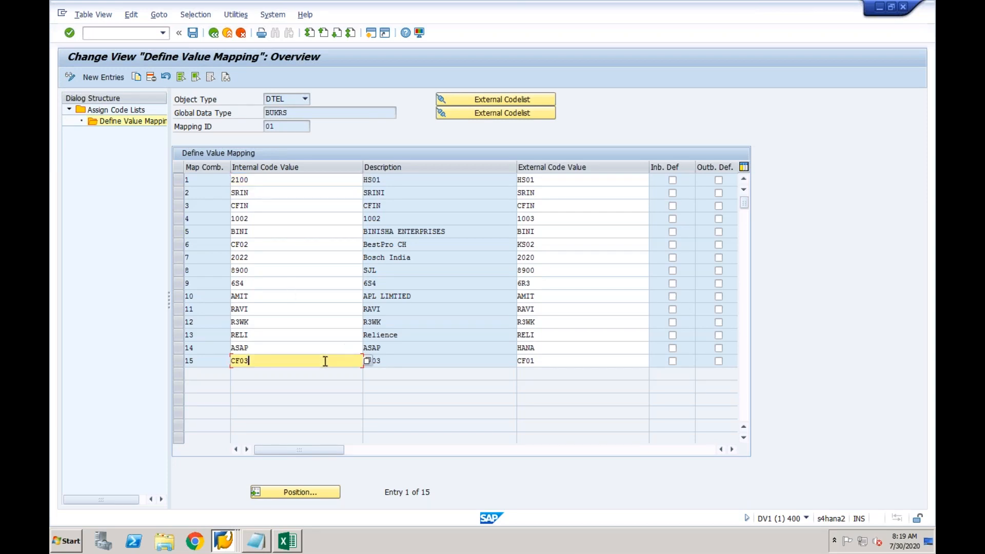
pyautogui.click(549, 359)
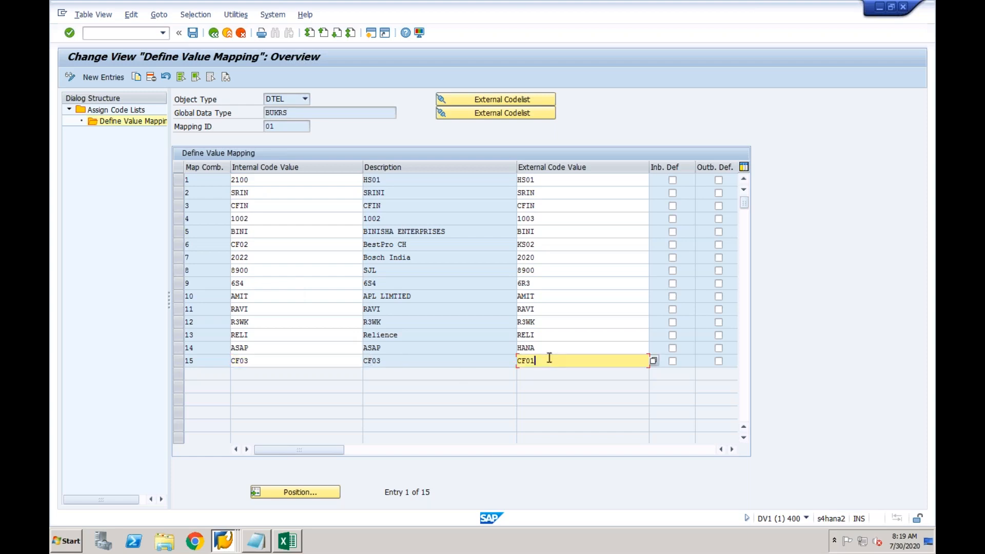
pyautogui.click(733, 450)
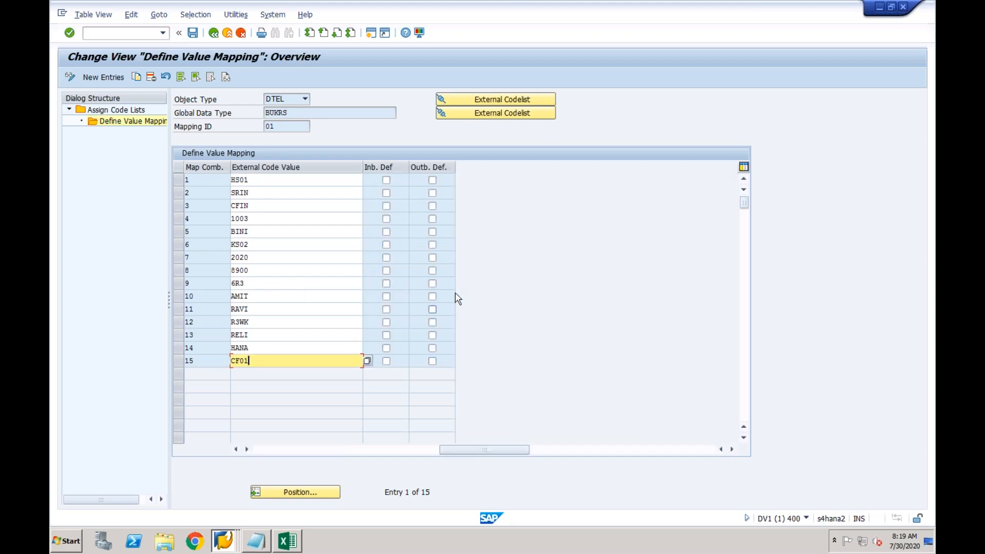
pyautogui.click(236, 449)
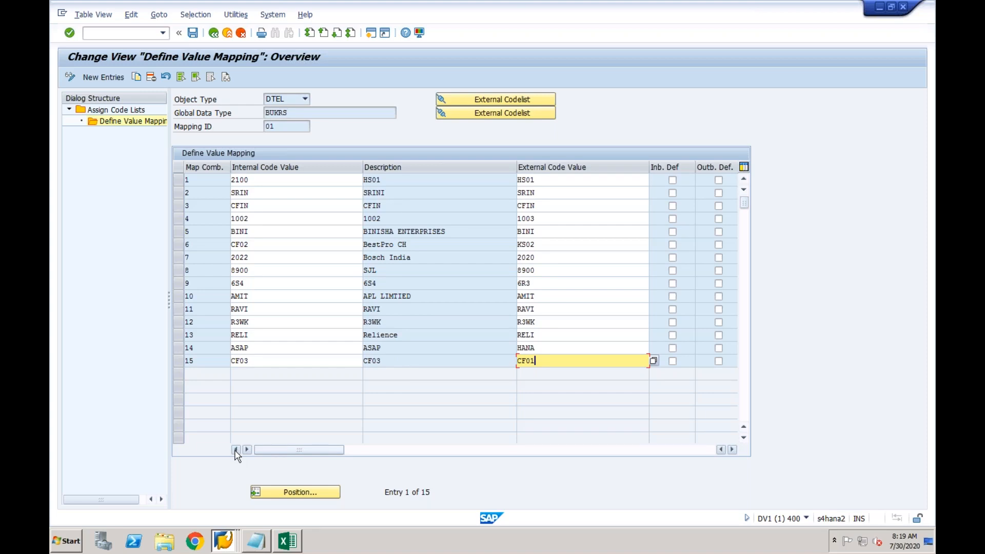
pyautogui.click(271, 360)
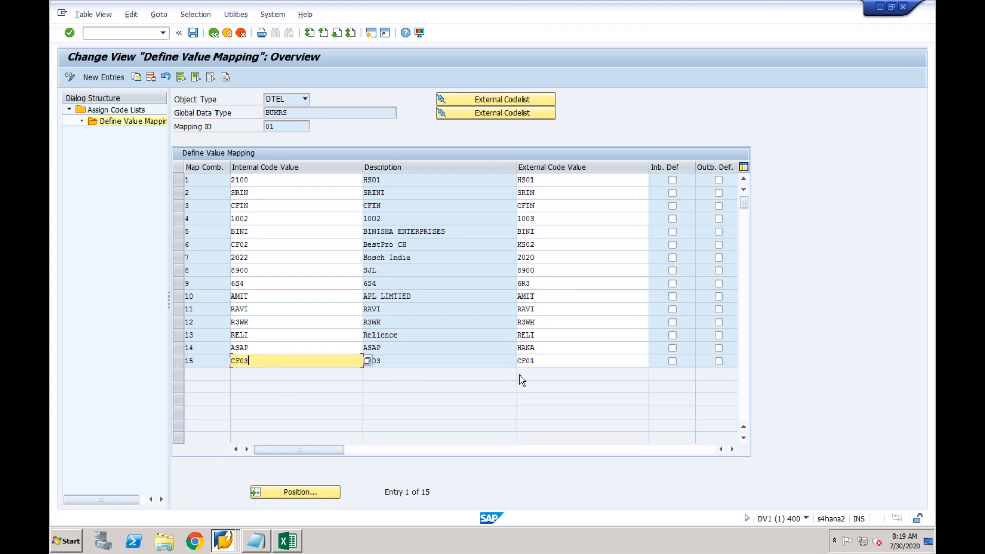
pyautogui.click(547, 362)
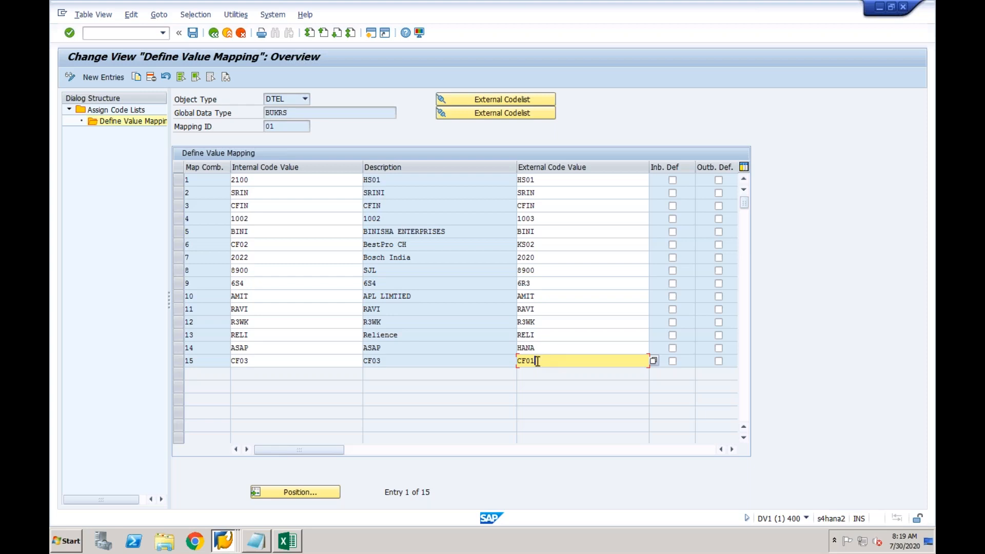
pyautogui.click(308, 230)
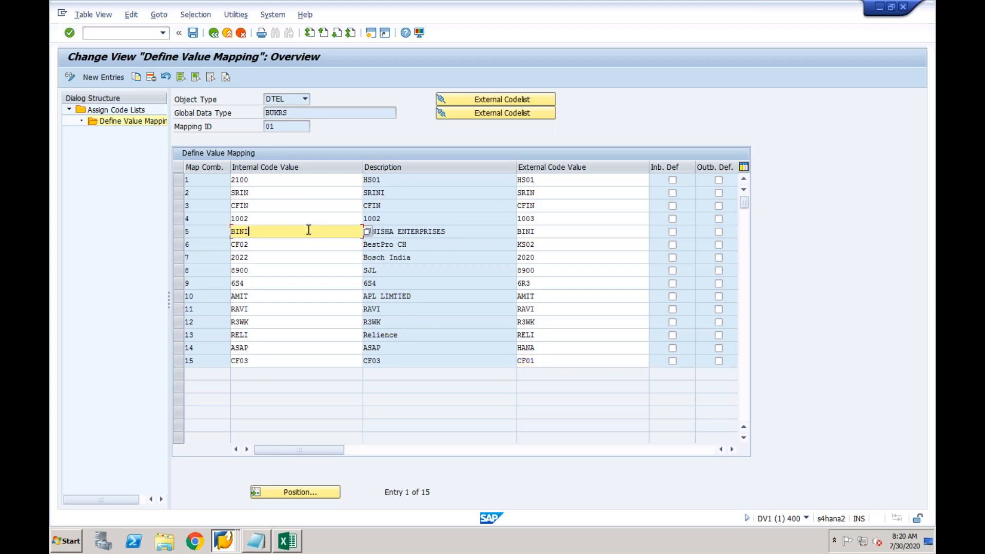
pyautogui.click(141, 32)
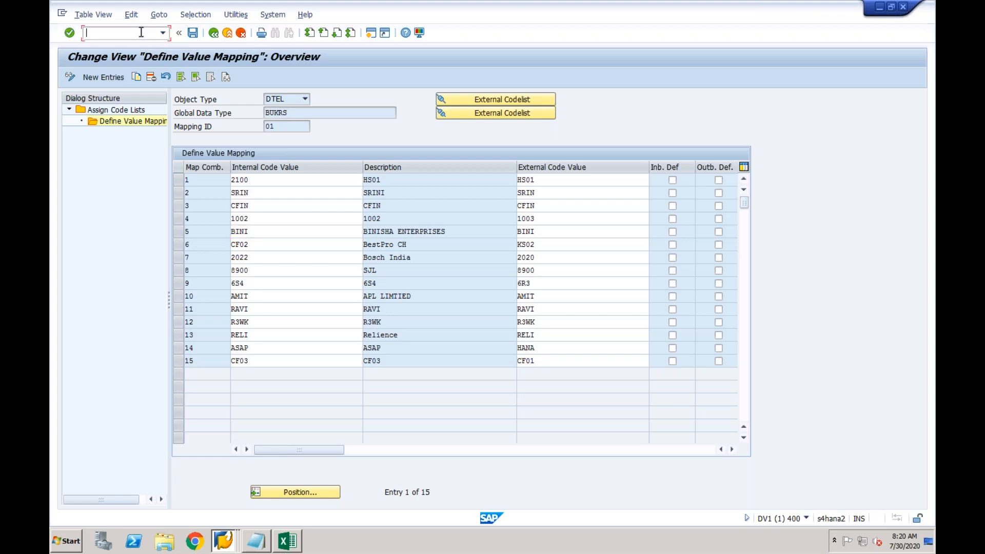
# In /nfins_cfin_map_manage, choose BUKRS Company Code, source system EPXCLNT800 and Generate Template
pyautogui.write('/n')
pyautogui.write('fins_')
pyautogui.write('cfin')
pyautogui.write('_map')
pyautogui.write('_manage')
pyautogui.press('Return')
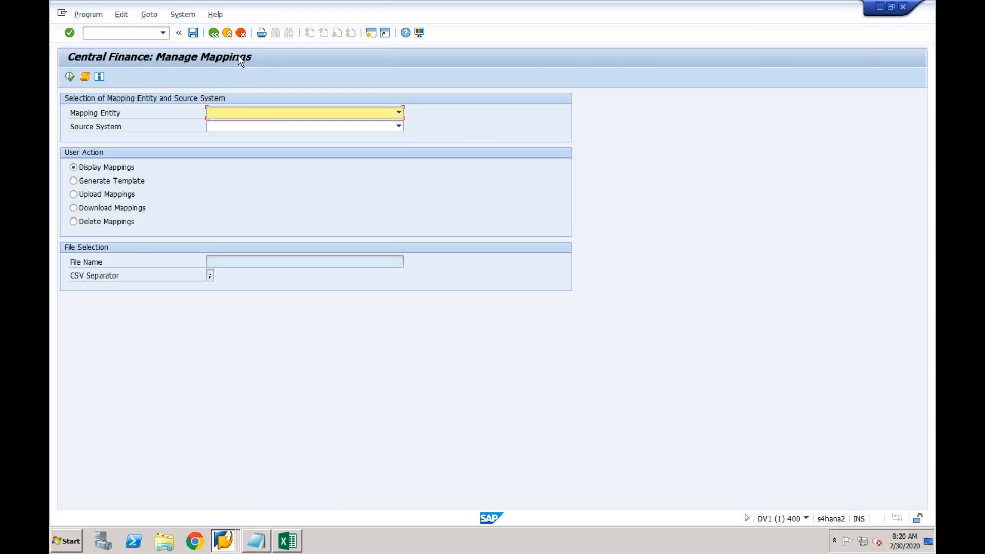
pyautogui.click(357, 112)
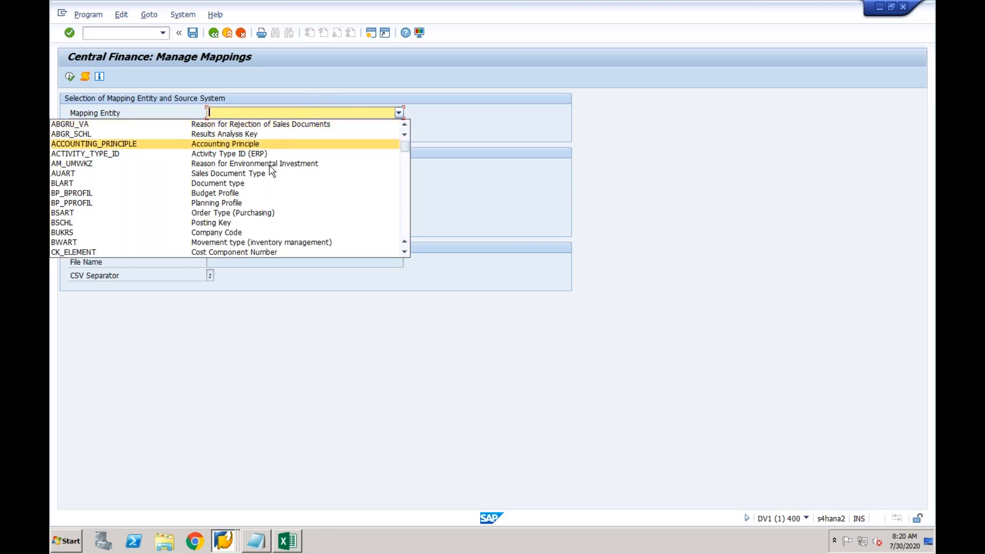
pyautogui.click(244, 234)
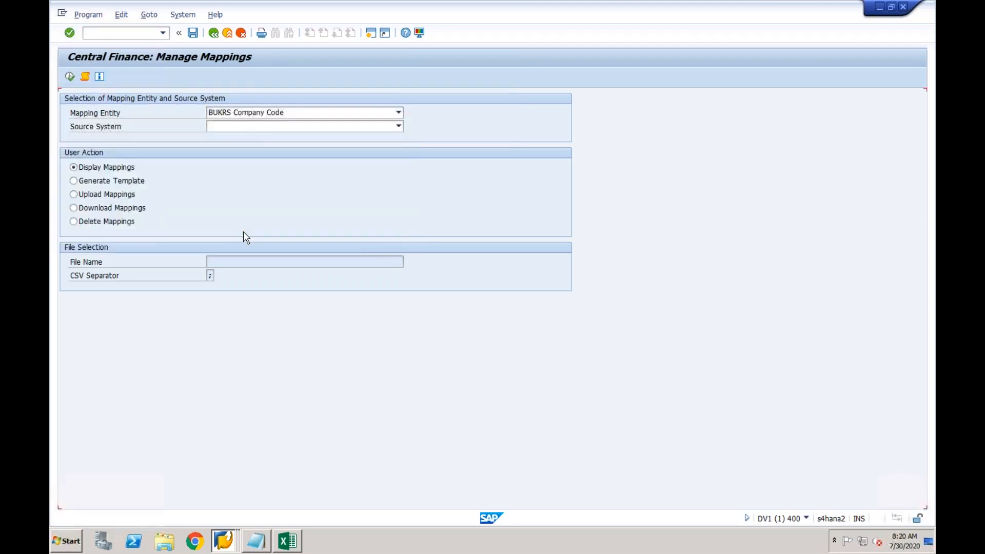
pyautogui.click(381, 127)
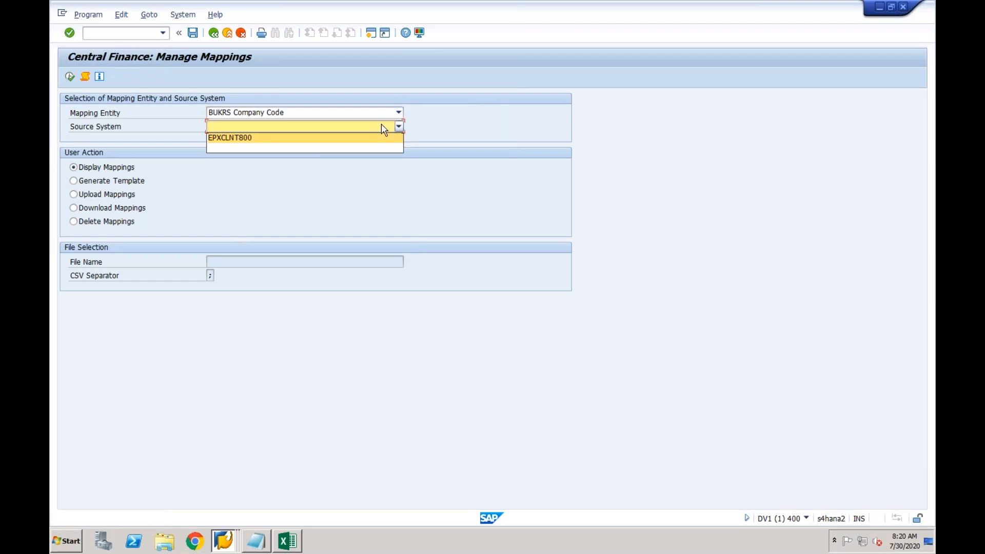
pyautogui.click(316, 137)
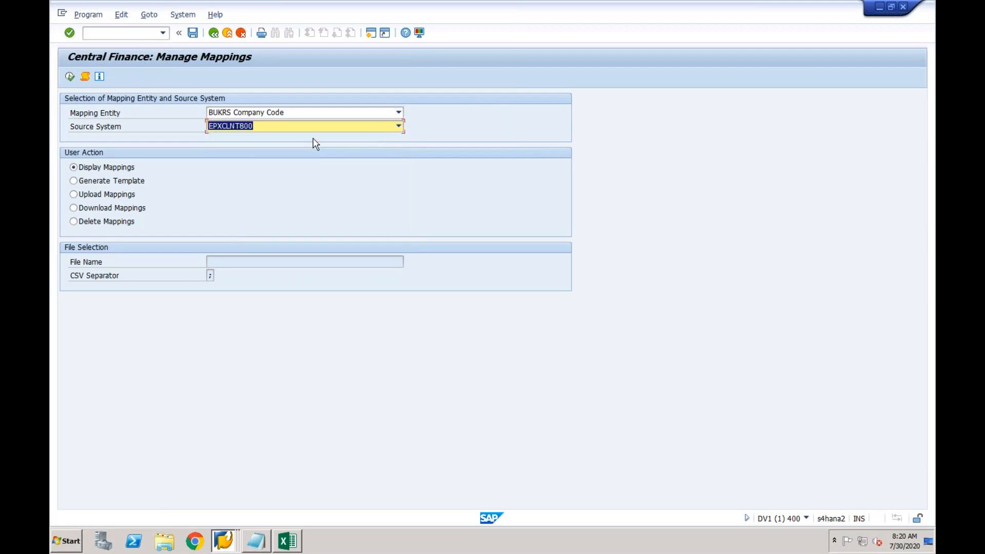
pyautogui.click(85, 183)
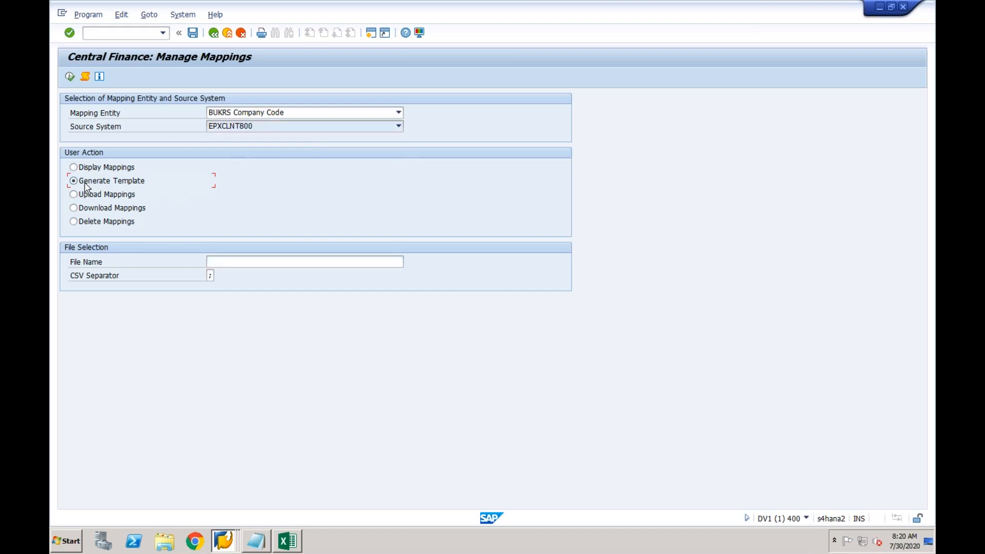
pyautogui.click(235, 263)
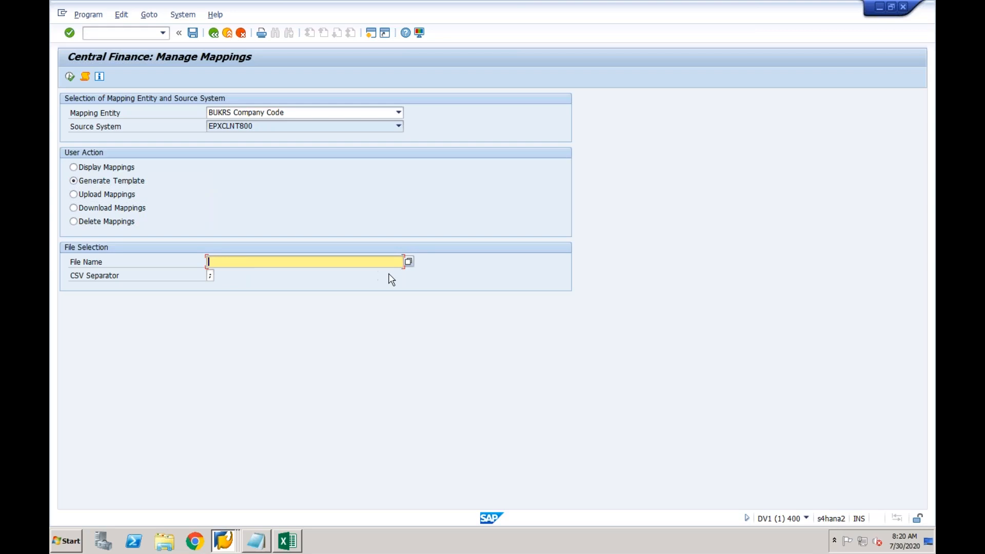
# Set the template file to Test1.CSV on the Desktop, execute, and allow the file creation
pyautogui.click(408, 262)
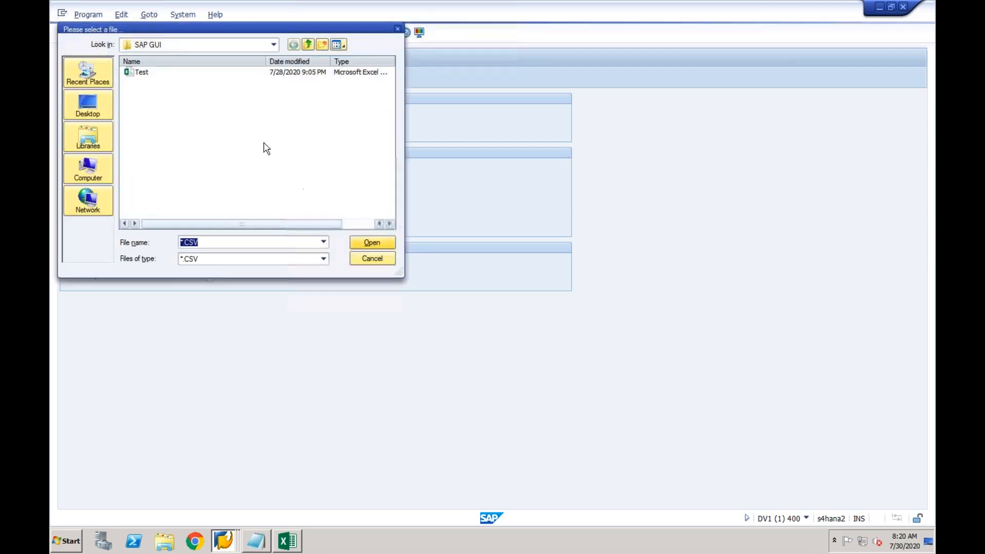
pyautogui.click(102, 109)
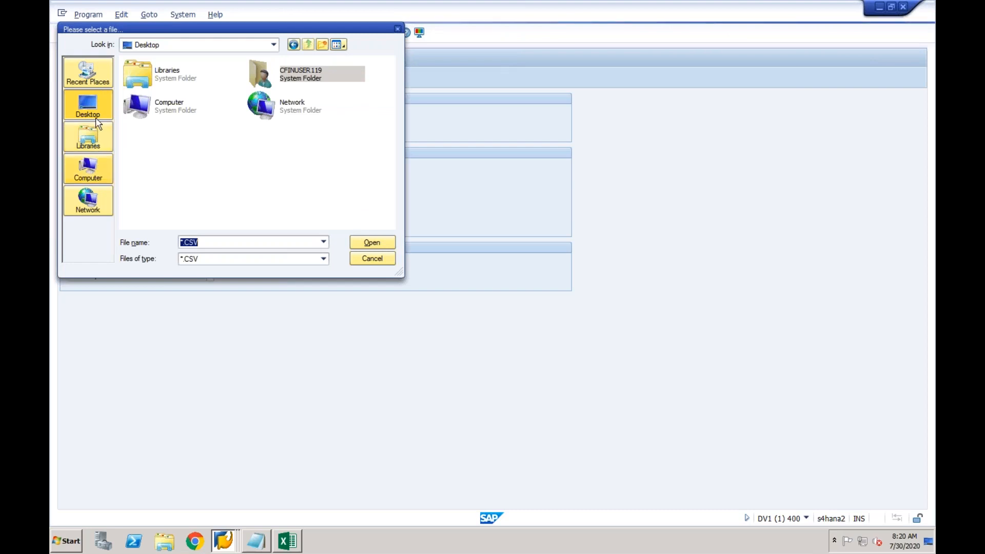
pyautogui.click(183, 243)
pyautogui.press('BackSpace')
pyautogui.write('Test1')
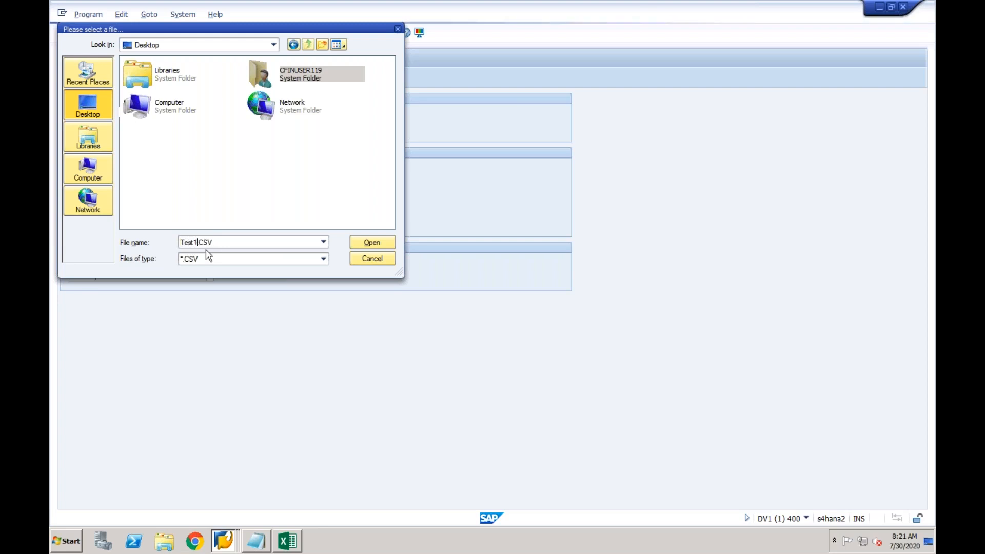
pyautogui.click(365, 243)
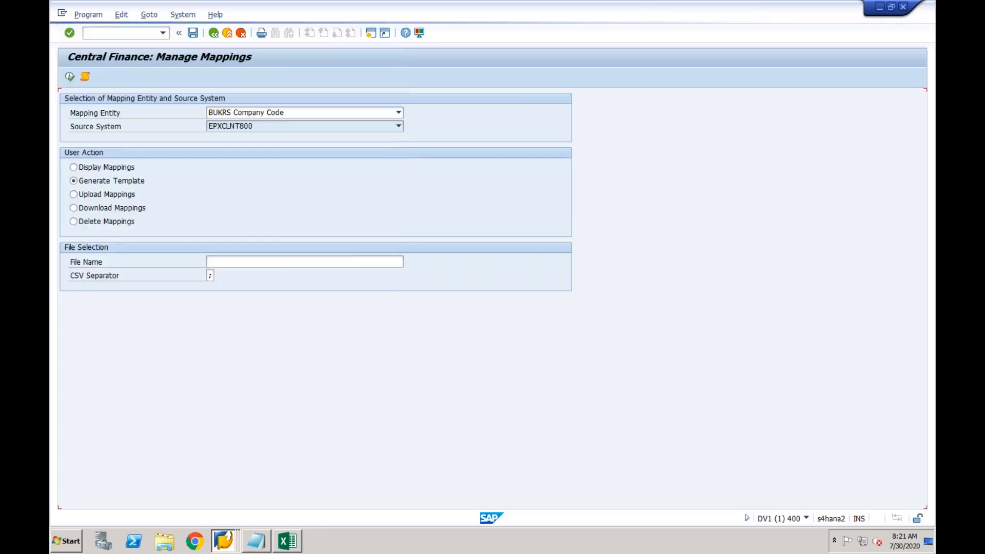
pyautogui.click(70, 78)
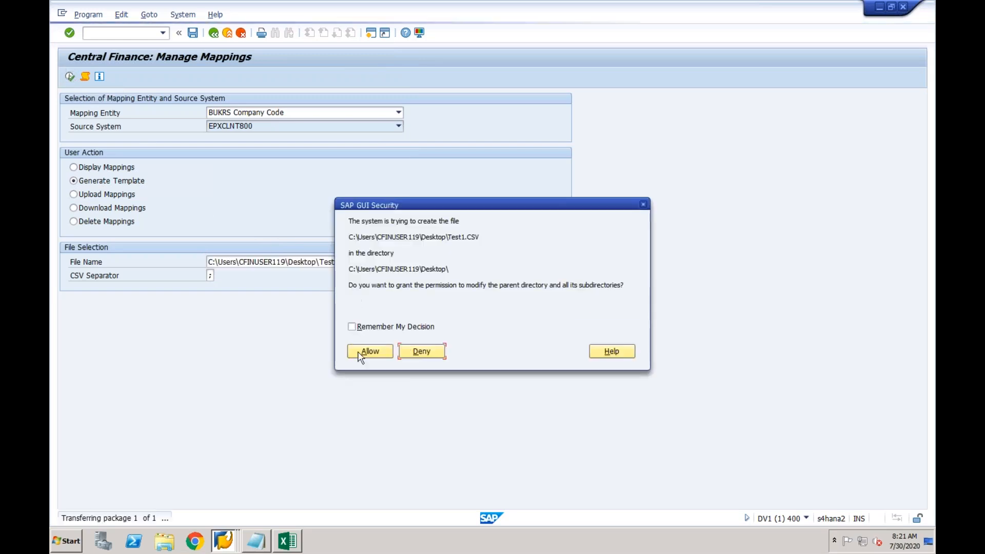
pyautogui.click(362, 353)
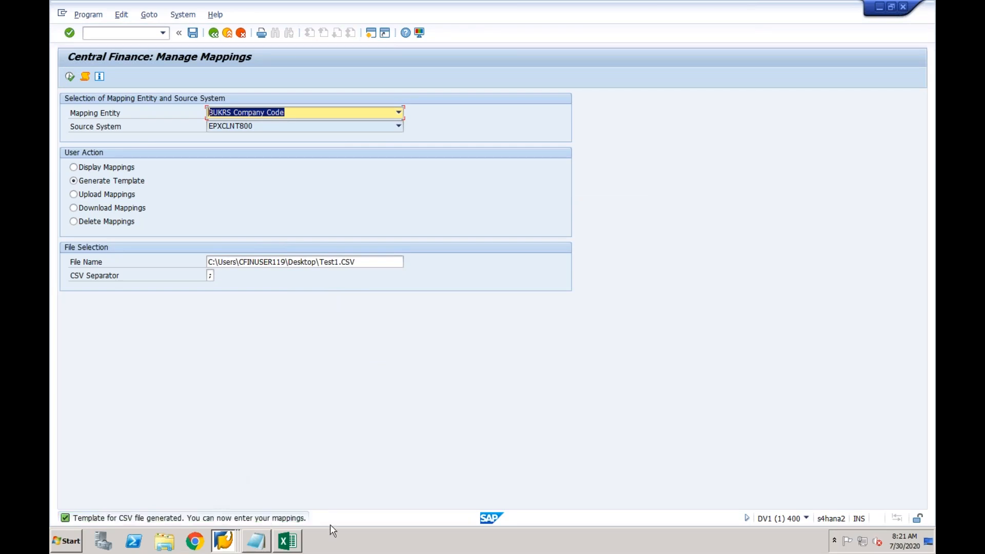
# Open the Test1 template from the desktop in Excel
pyautogui.rightClick(334, 538)
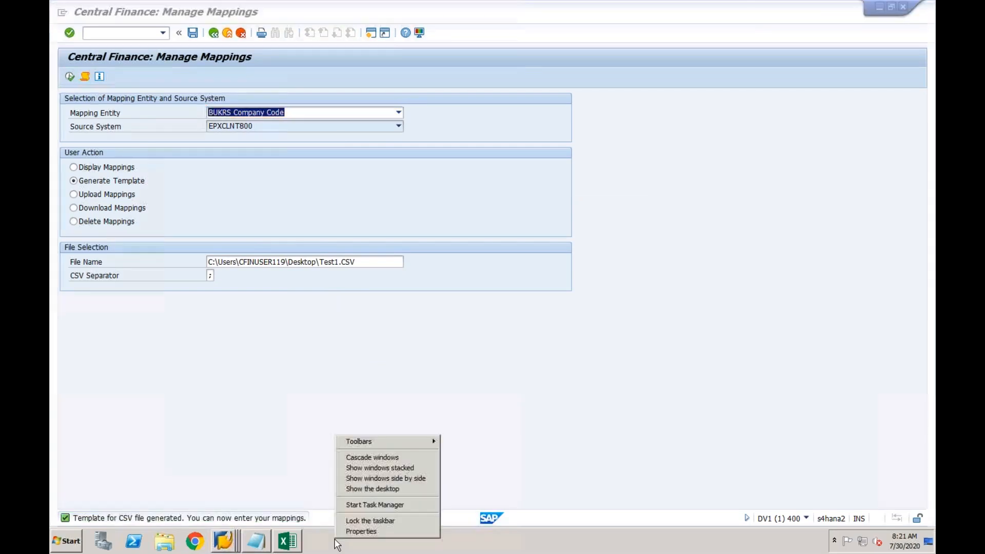
pyautogui.click(369, 489)
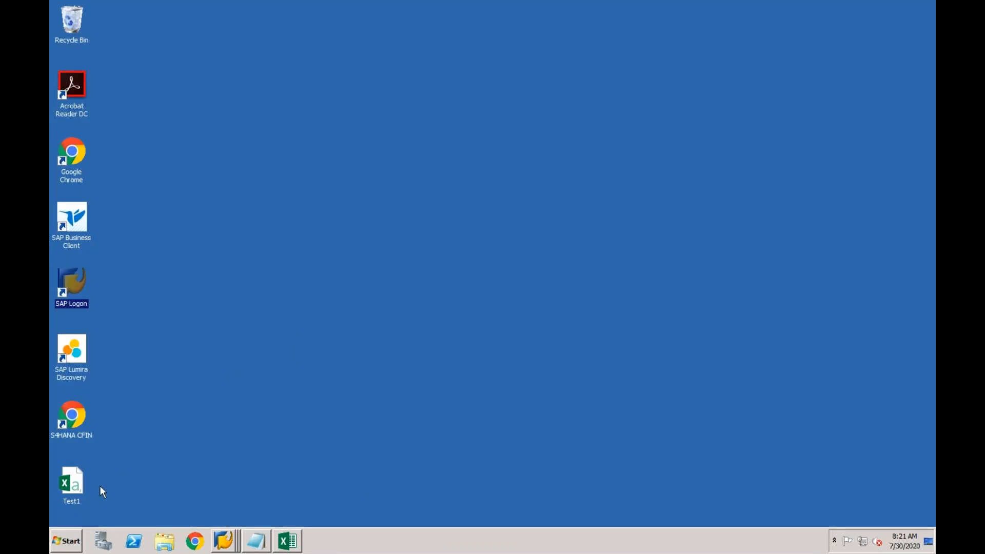
pyautogui.click(77, 485)
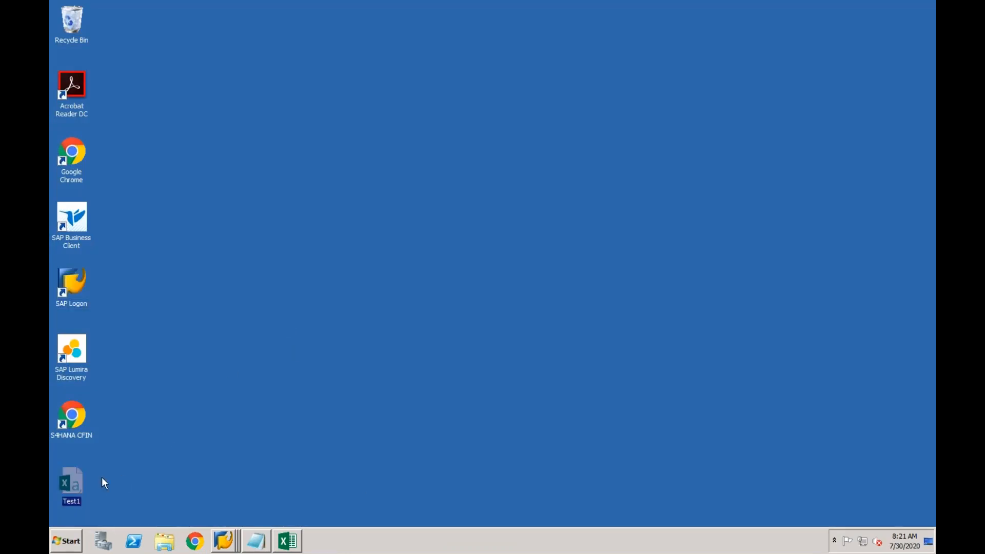
pyautogui.doubleClick(75, 480)
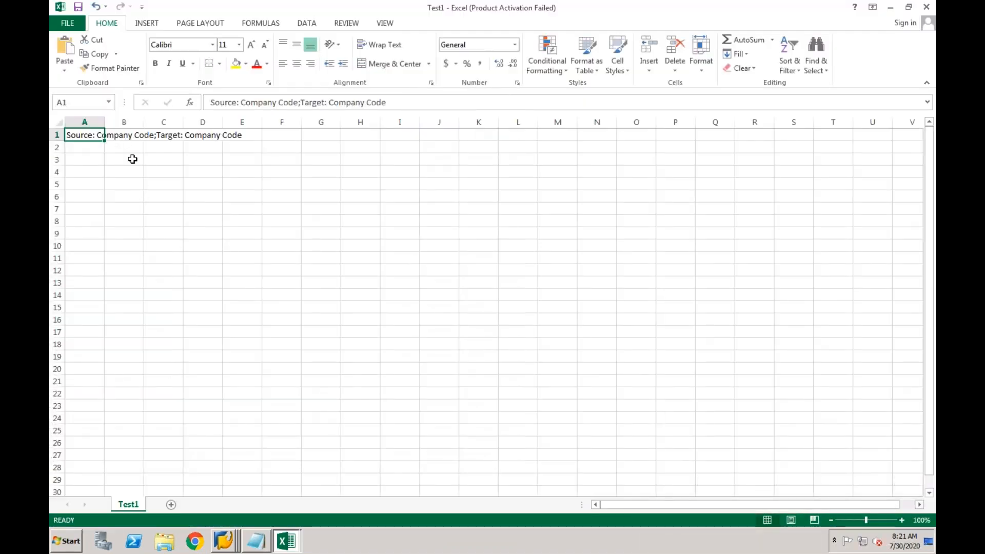
# Split column A's header into two columns using the semicolon delimiter instead of tab
pyautogui.click(98, 122)
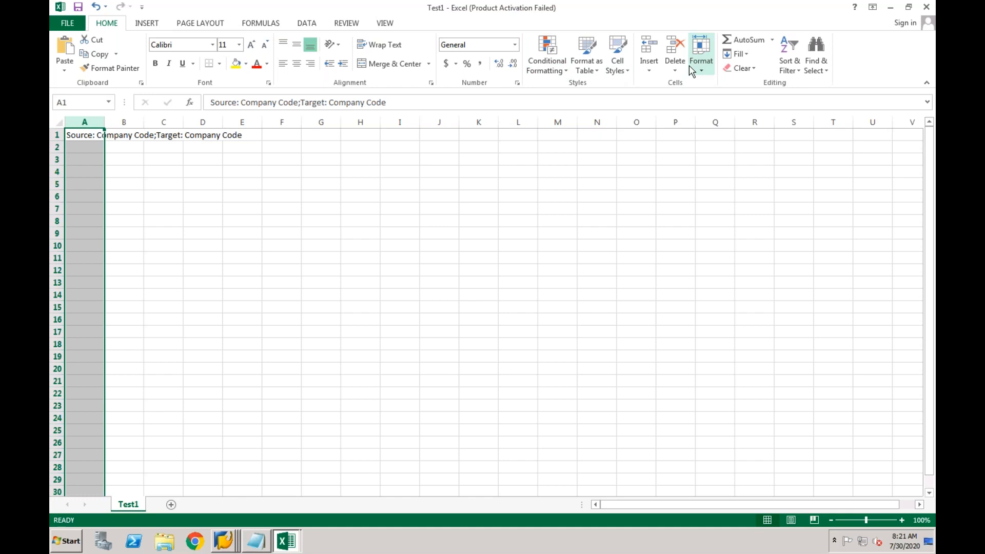
pyautogui.click(308, 24)
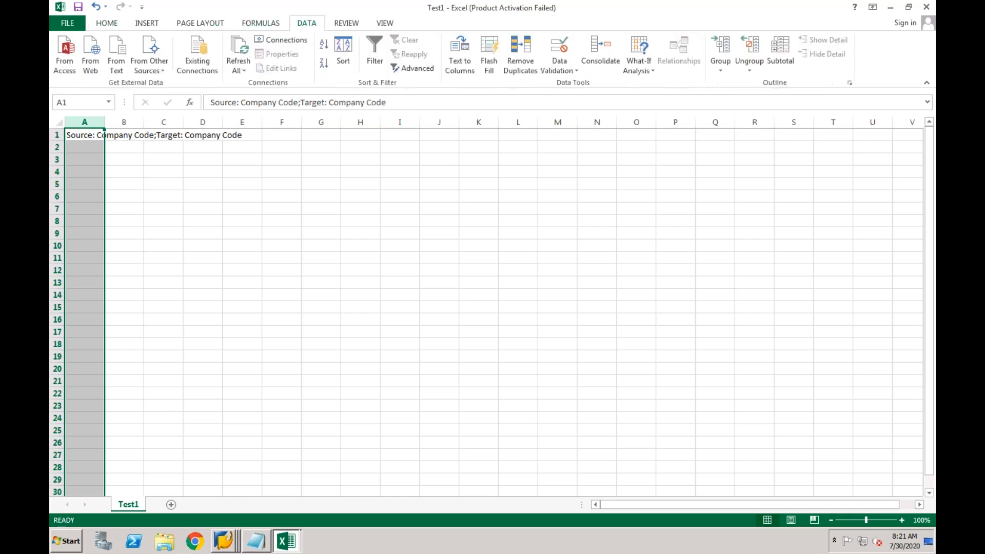
pyautogui.click(470, 72)
pyautogui.click(389, 205)
pyautogui.click(564, 369)
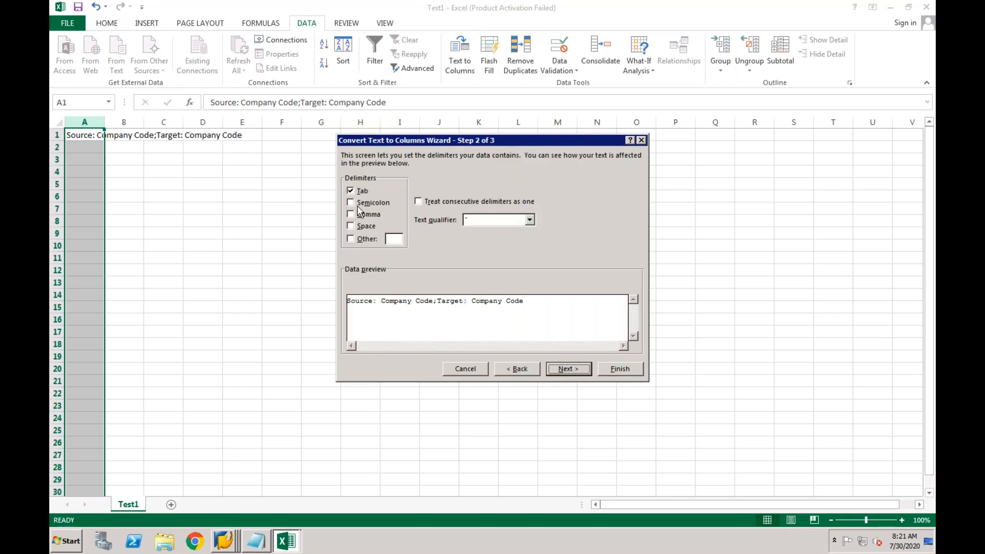
pyautogui.click(351, 203)
pyautogui.click(351, 191)
pyautogui.click(615, 370)
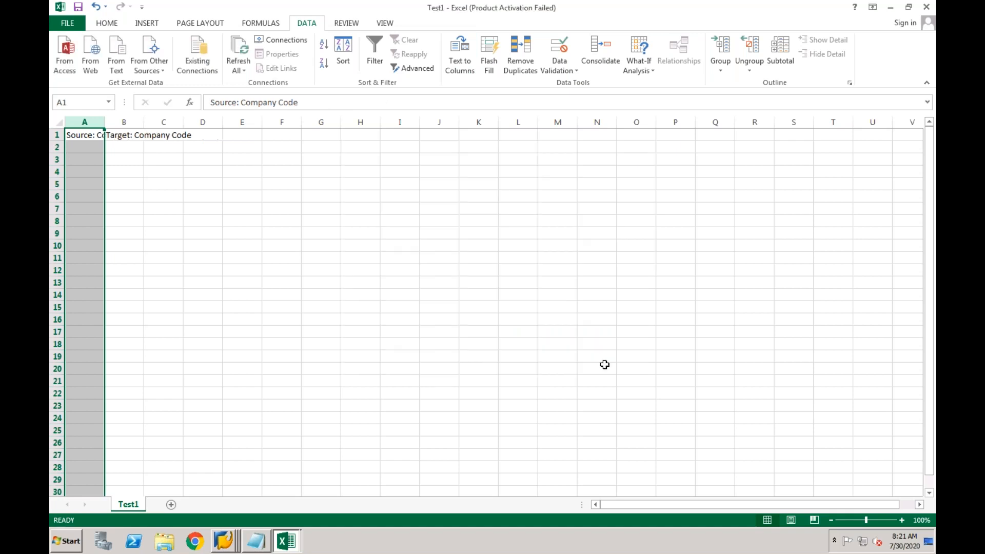
# Autofit columns A and B to the Source and Target Company Code headers, then return to SAP Manage Mappings
pyautogui.doubleClick(104, 124)
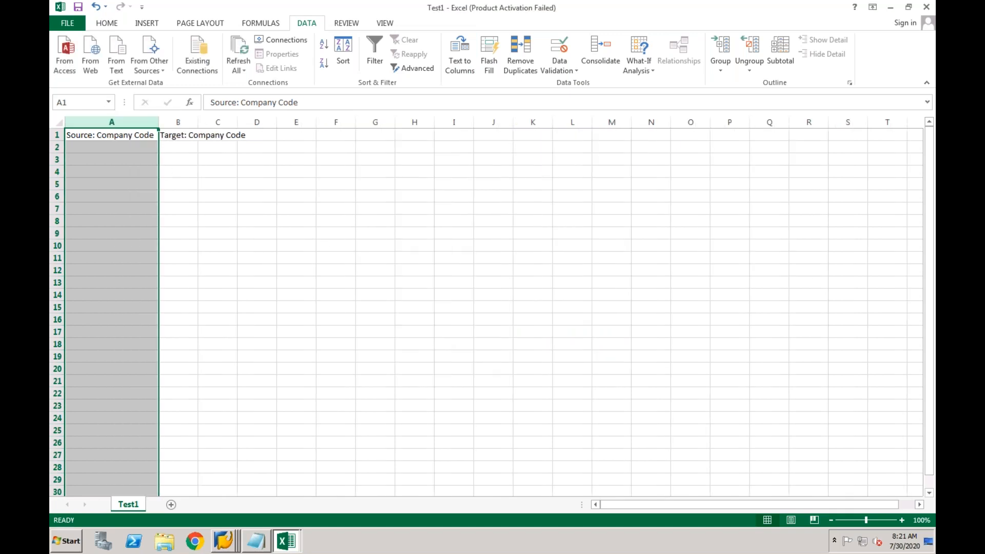
pyautogui.doubleClick(198, 123)
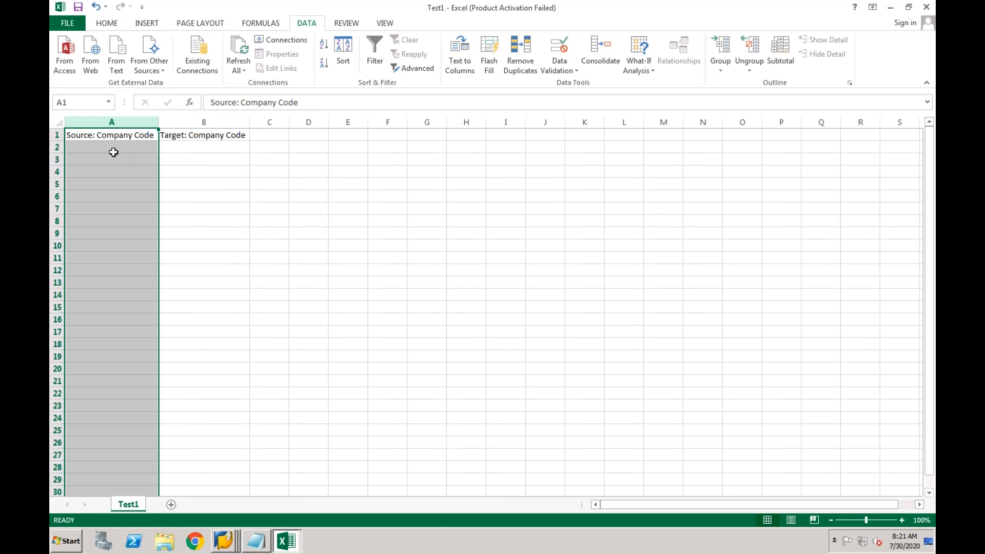
pyautogui.click(110, 150)
pyautogui.click(195, 145)
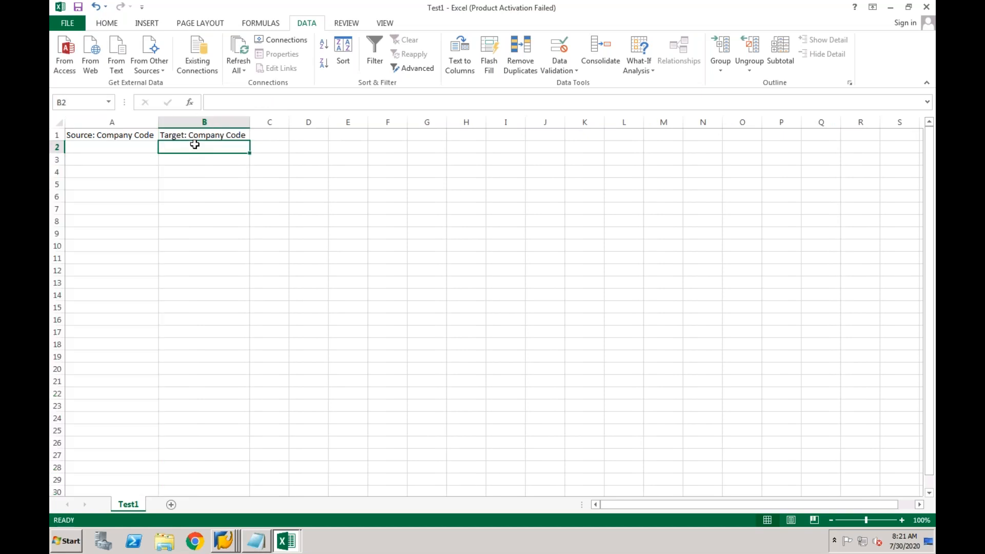
pyautogui.click(130, 148)
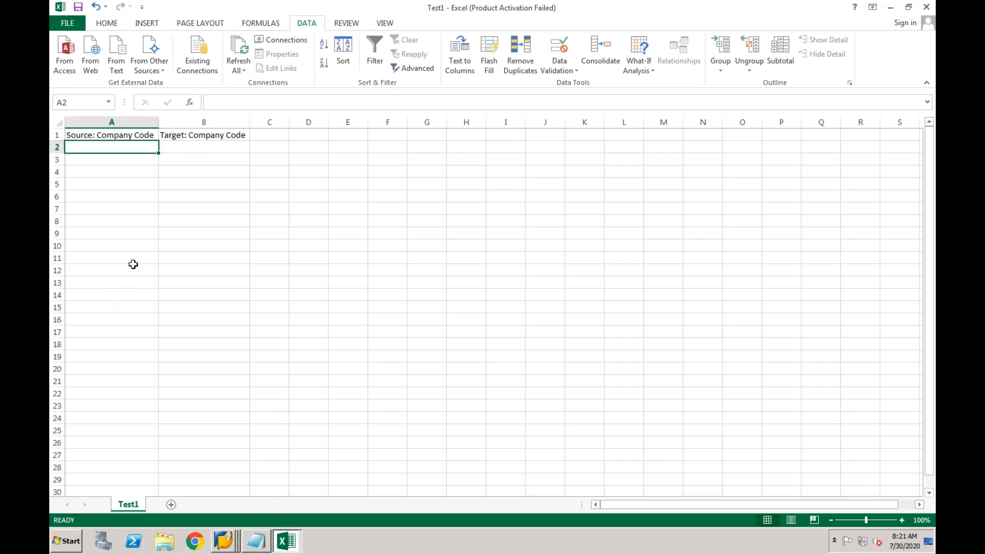
pyautogui.click(195, 151)
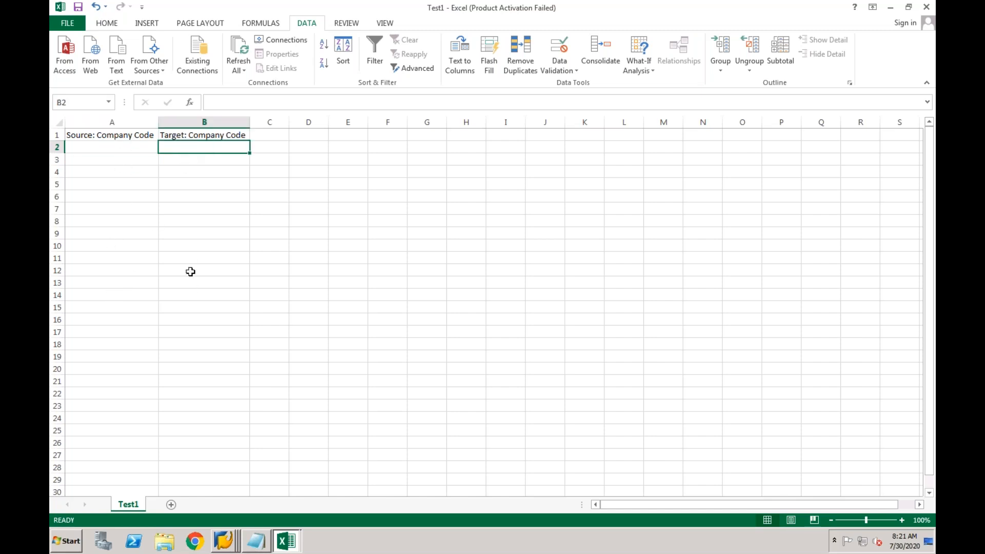
pyautogui.click(225, 541)
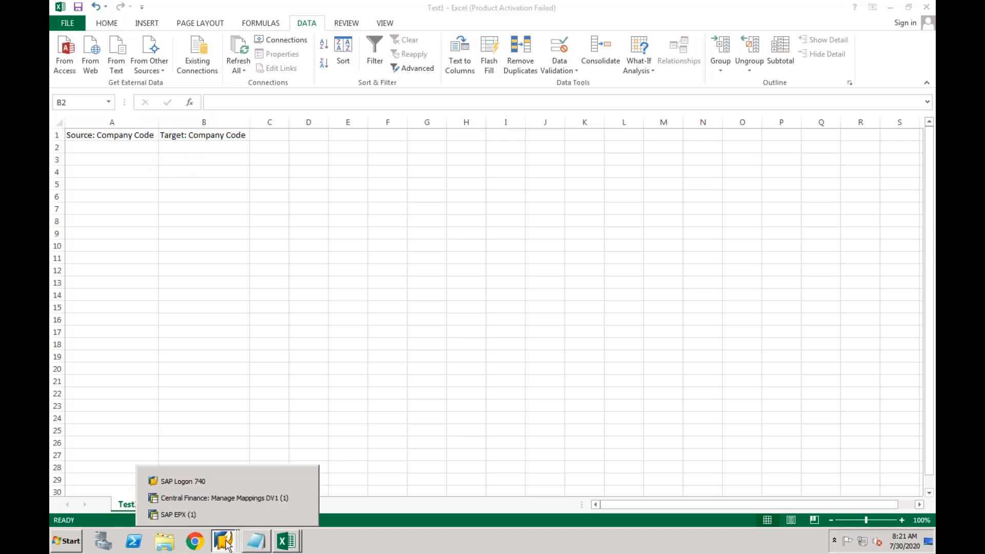
pyautogui.click(216, 497)
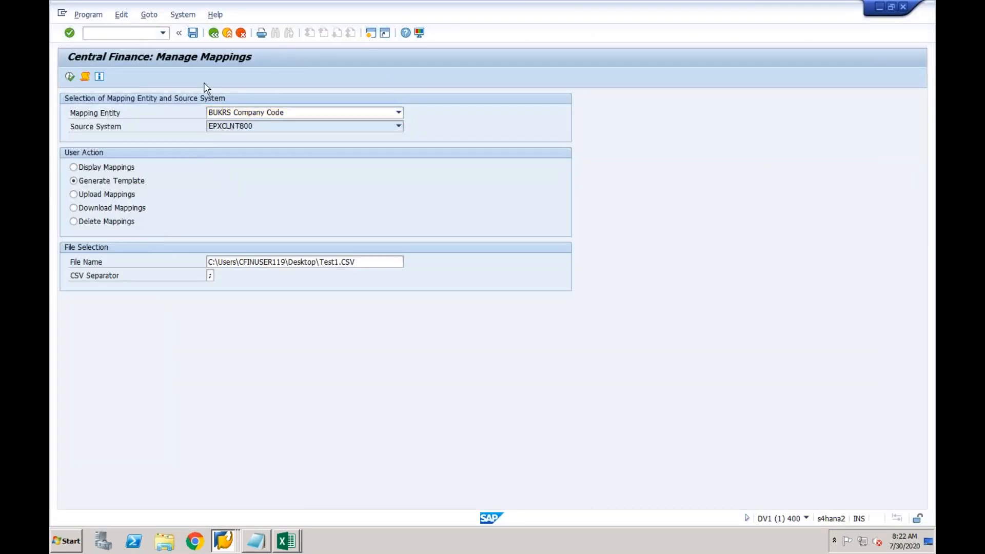
# In SPRO, go to Financial Accounting > Central Finance > Target System Settings > Mapping and run Maintain Value Mapping
pyautogui.write('spro')
pyautogui.press('Return')
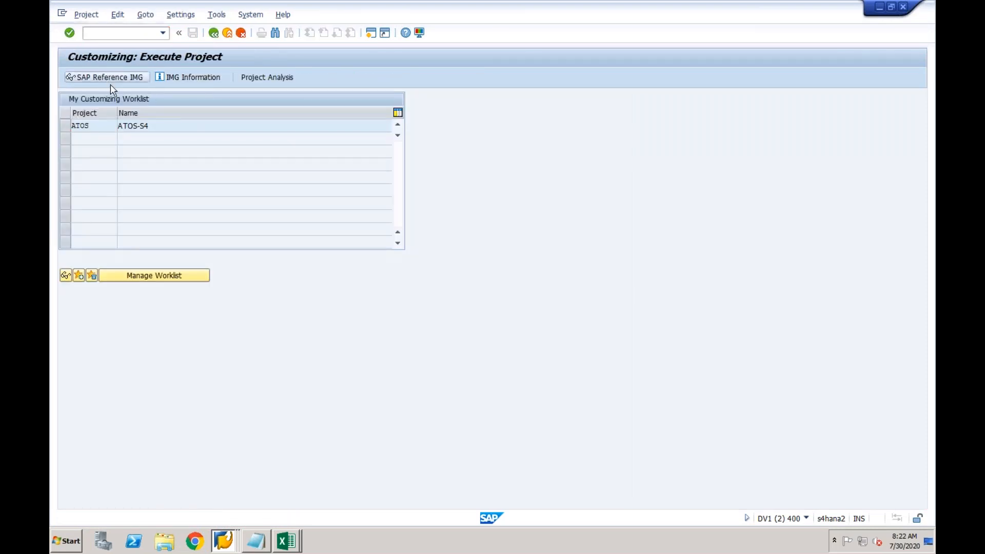
pyautogui.click(108, 81)
pyautogui.click(79, 211)
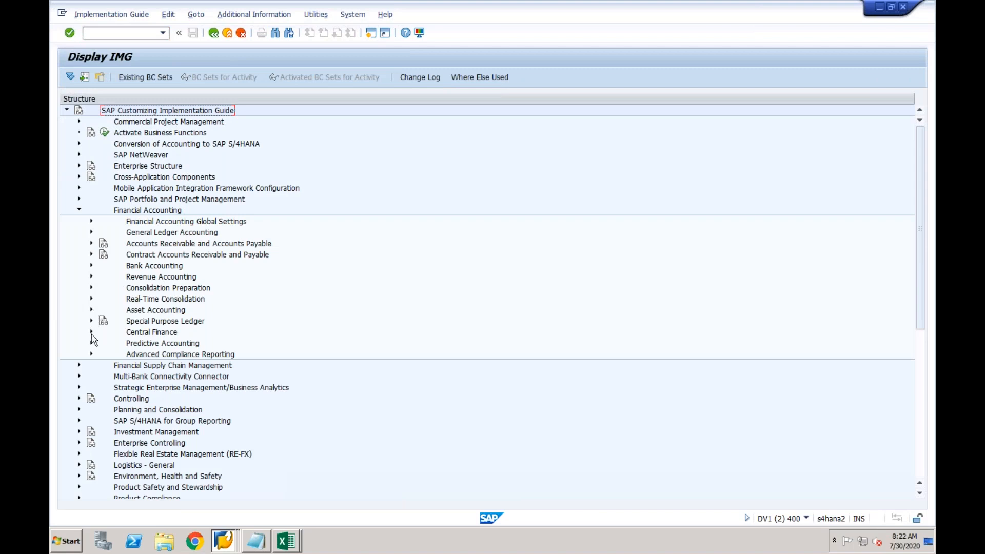
pyautogui.click(91, 333)
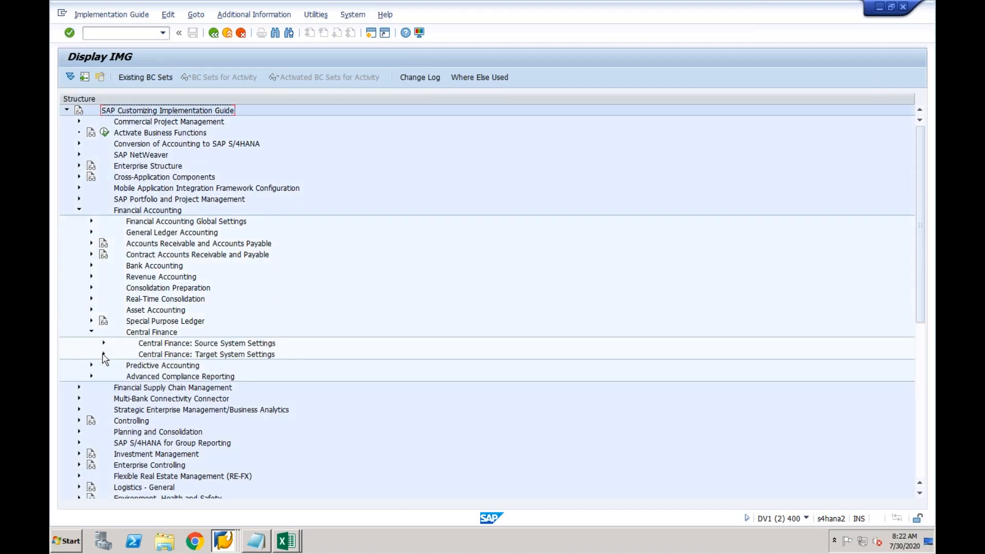
pyautogui.click(103, 354)
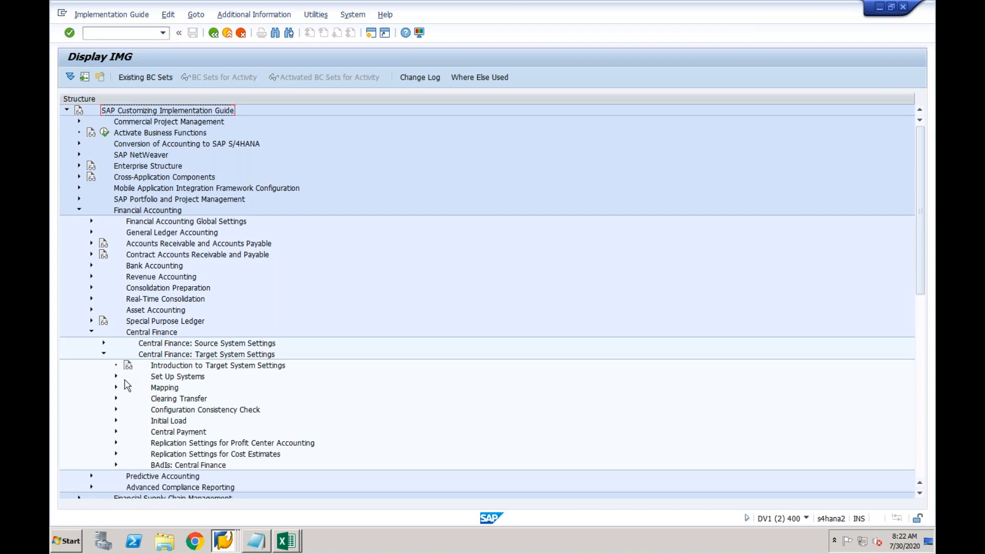
pyautogui.click(116, 387)
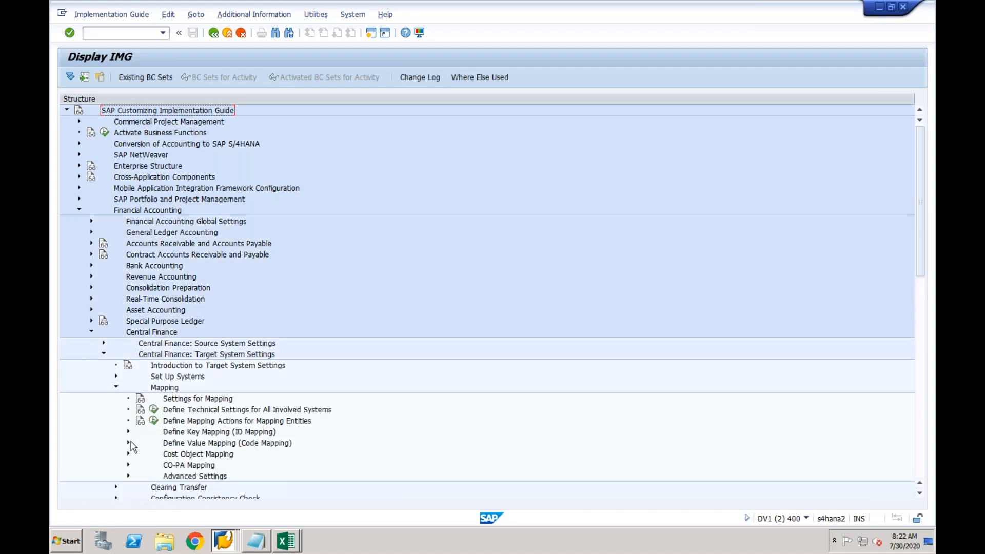
pyautogui.click(128, 442)
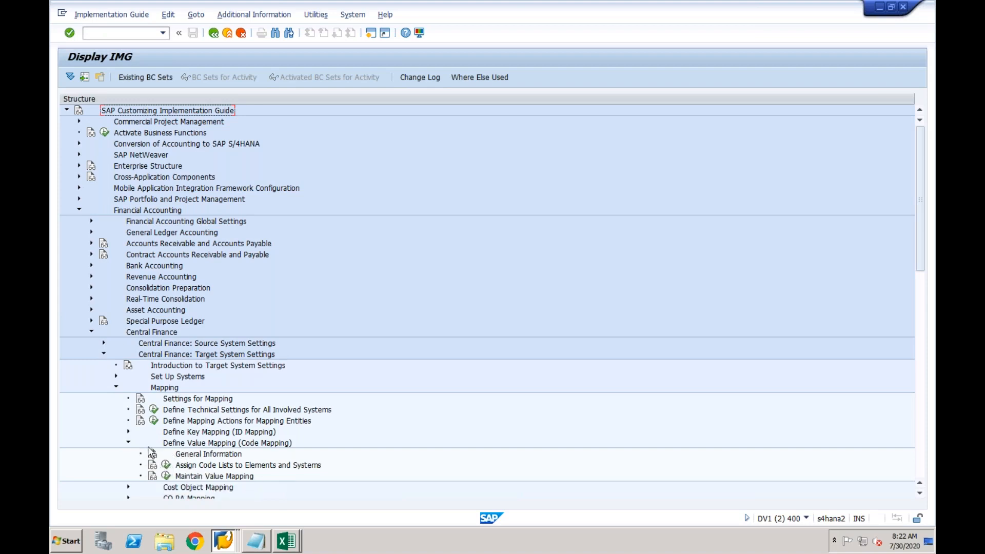
pyautogui.click(166, 476)
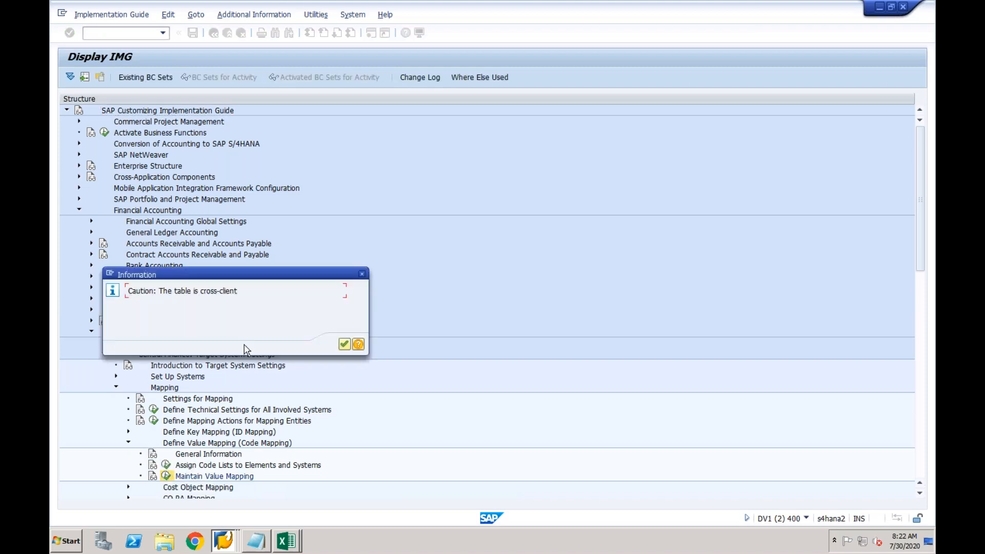
# Confirm the cross-client warning and open the value mappings for the BUKRS code list
pyautogui.click(344, 345)
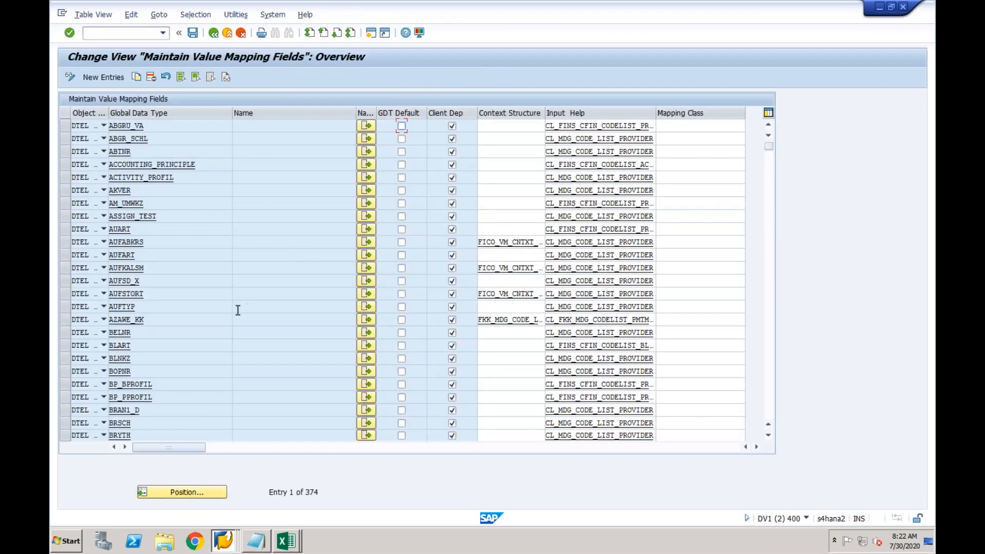
pyautogui.click(769, 306)
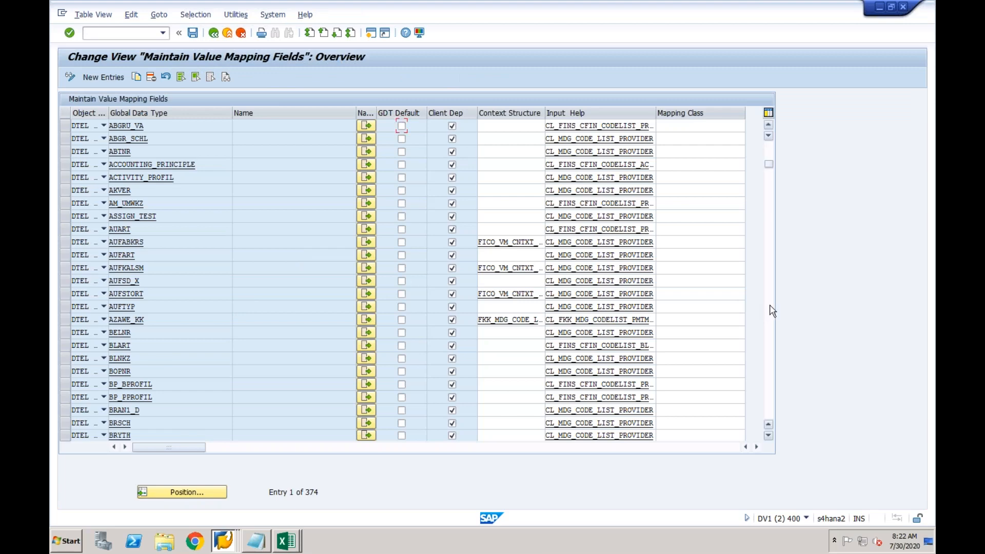
pyautogui.click(366, 152)
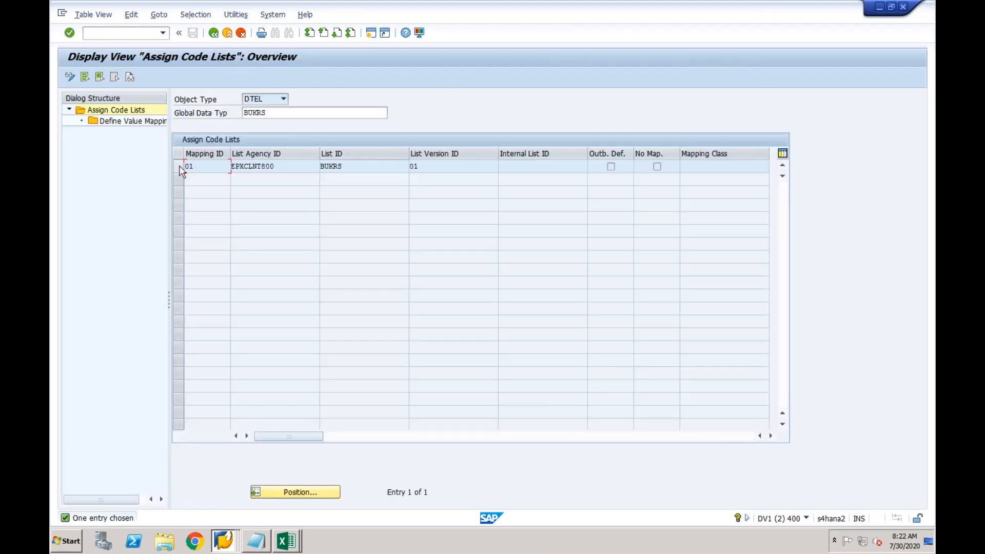
pyautogui.click(179, 167)
pyautogui.doubleClick(145, 122)
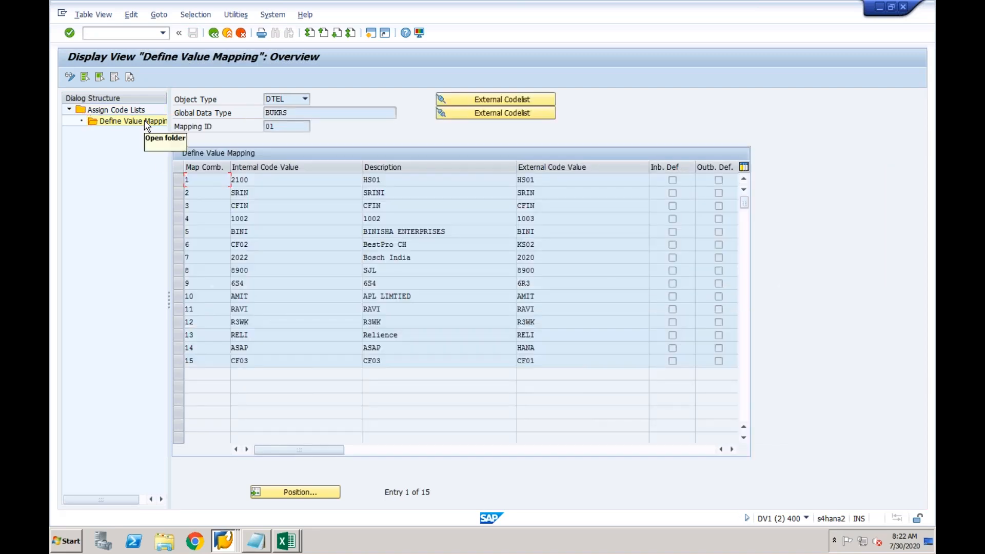
# In change mode, delete the CF03 mapping row and save it under the customizing request
pyautogui.click(180, 361)
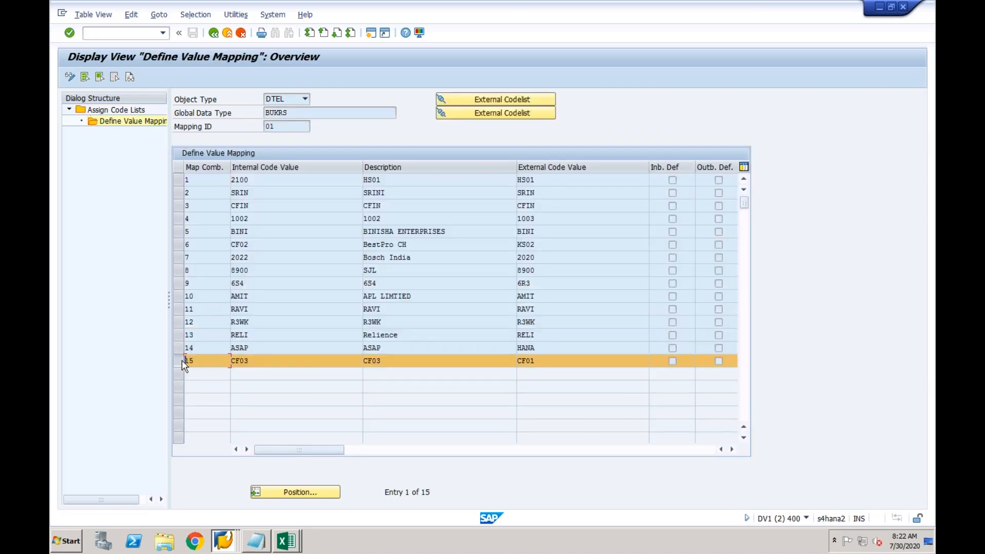
pyautogui.click(70, 77)
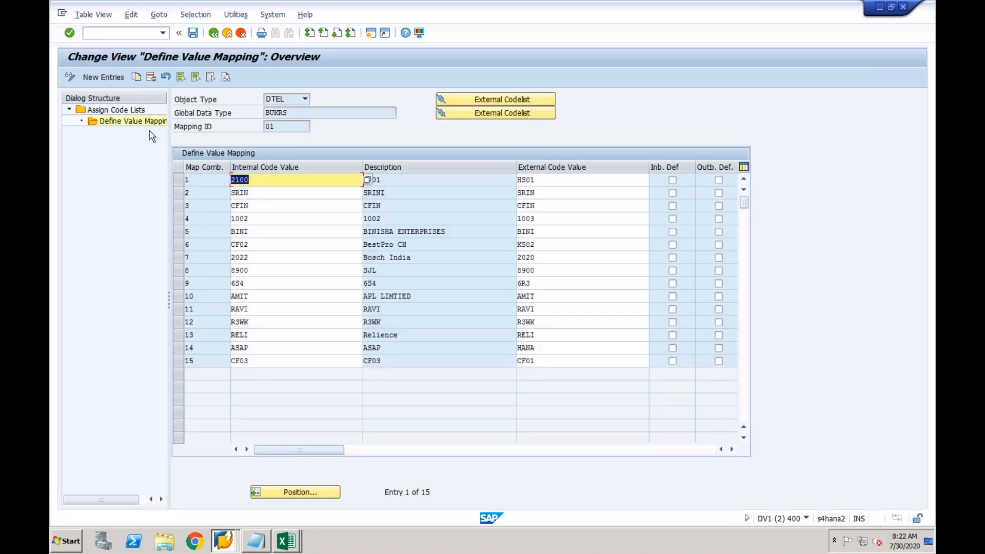
pyautogui.click(178, 361)
pyautogui.click(151, 78)
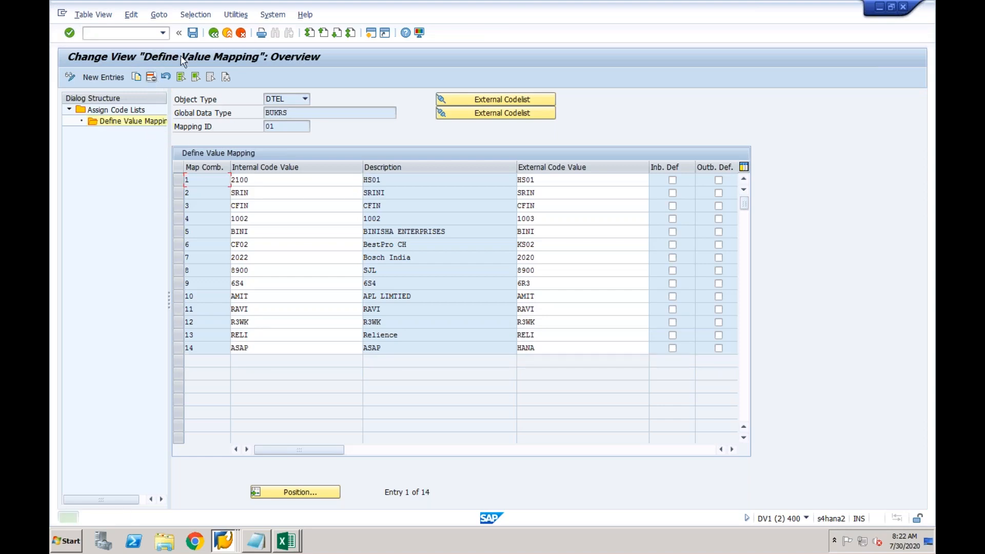
pyautogui.click(193, 33)
pyautogui.click(232, 208)
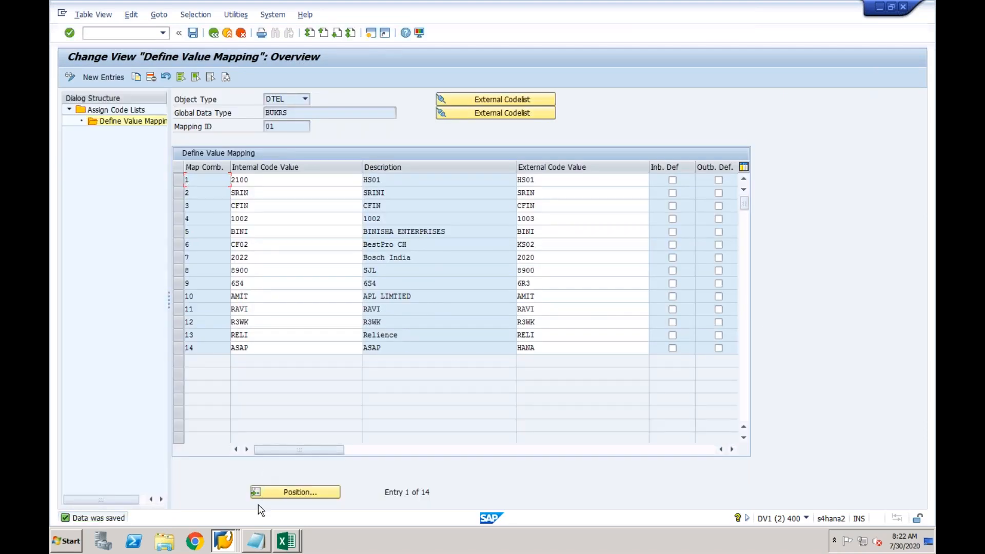
pyautogui.click(285, 540)
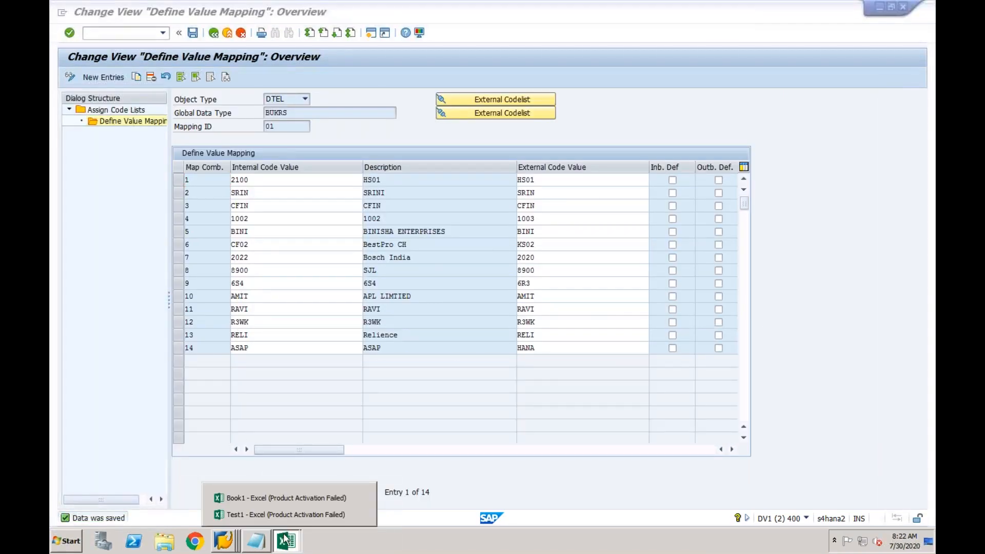
# In Test1, enter CF01 in cell A2 and CF03 in cell B2
pyautogui.click(257, 515)
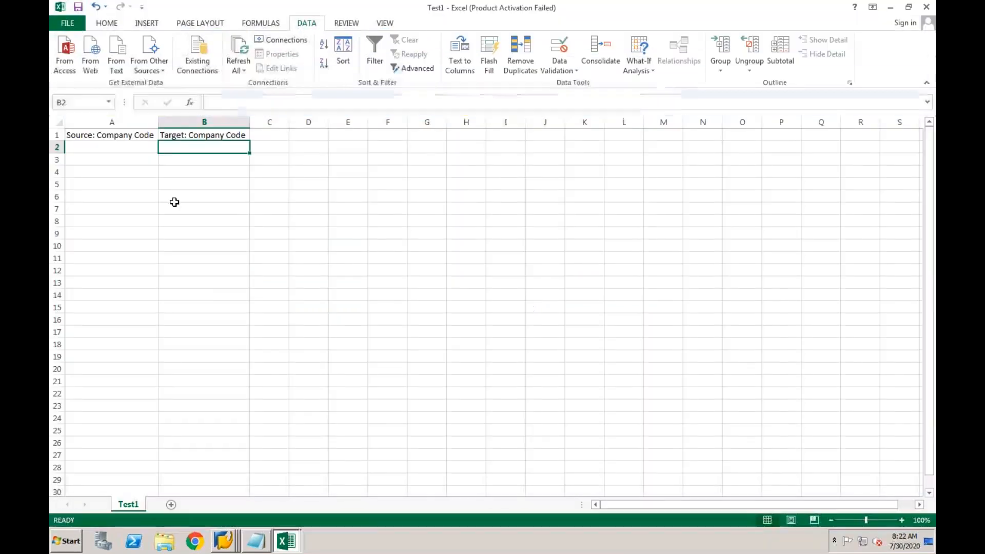
pyautogui.click(131, 147)
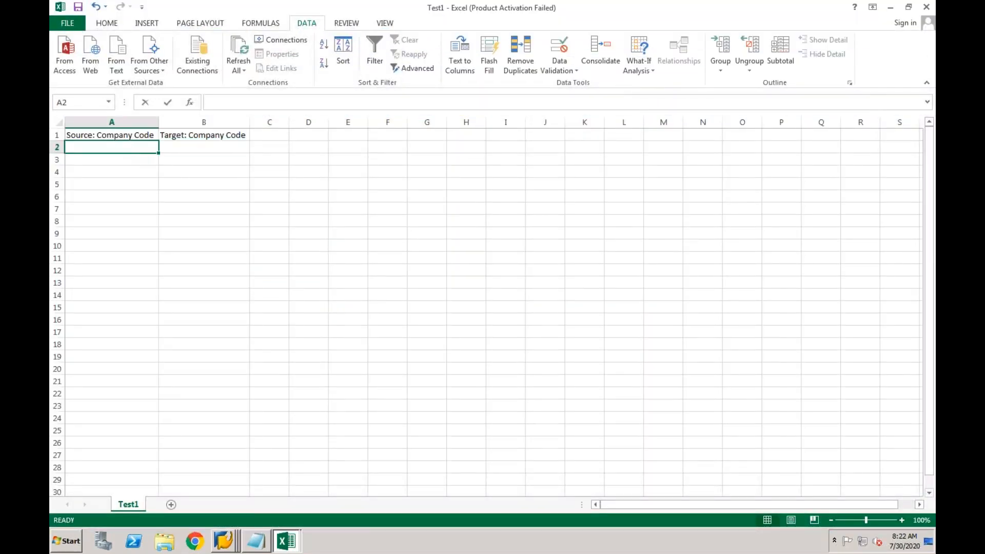
pyautogui.write('CF01')
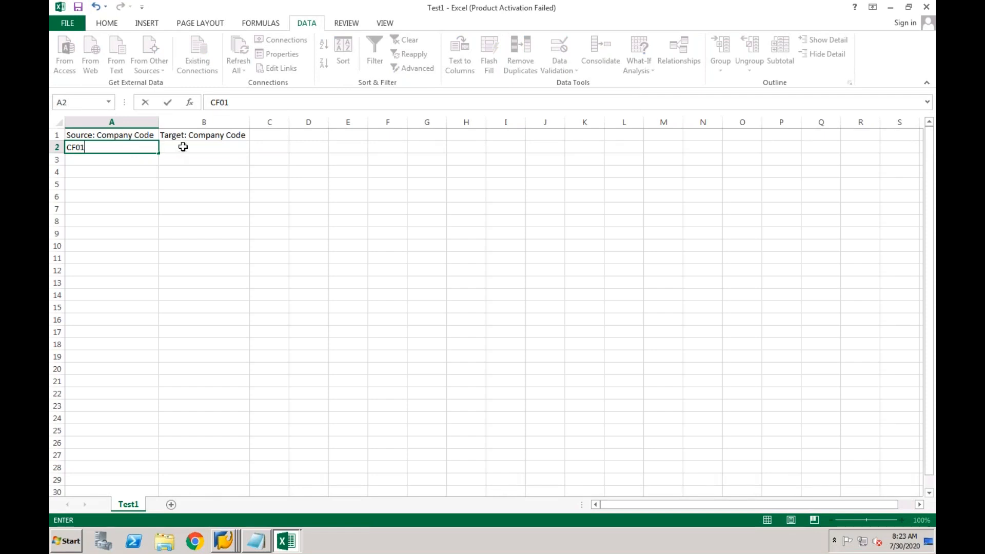
pyautogui.click(183, 147)
pyautogui.write('CF0')
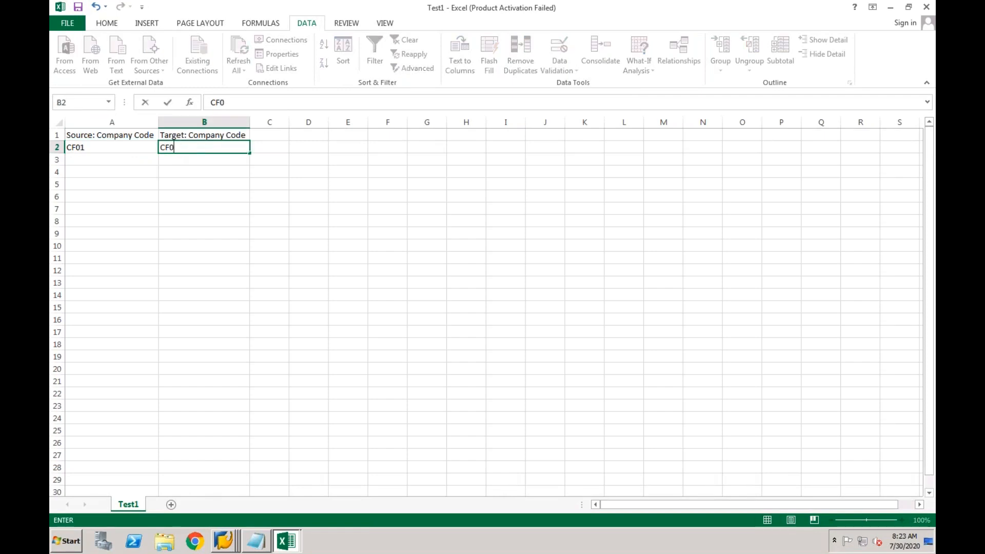
pyautogui.write('3')
pyautogui.press('Return')
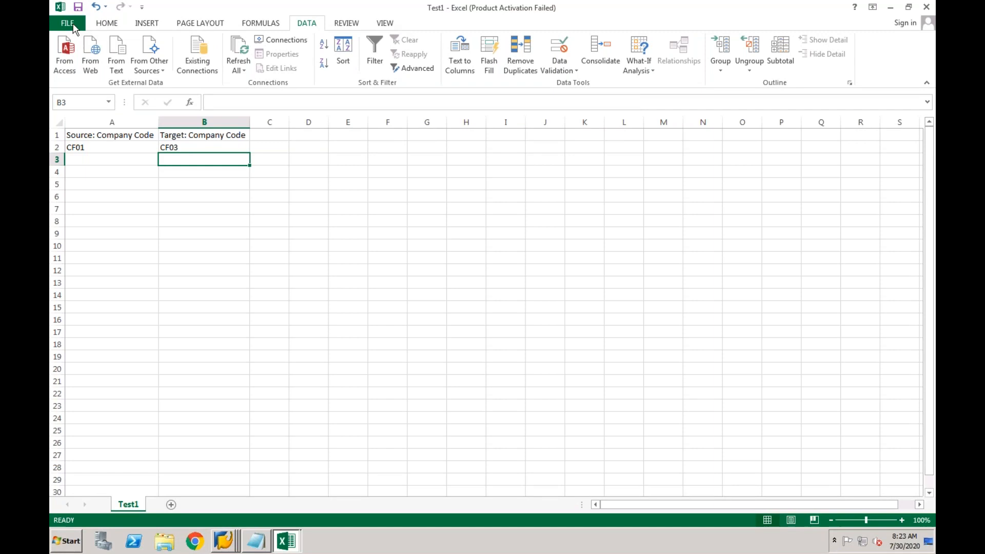
# Open the Save As page, cancel out of it, and close the Test1 workbook
pyautogui.click(73, 24)
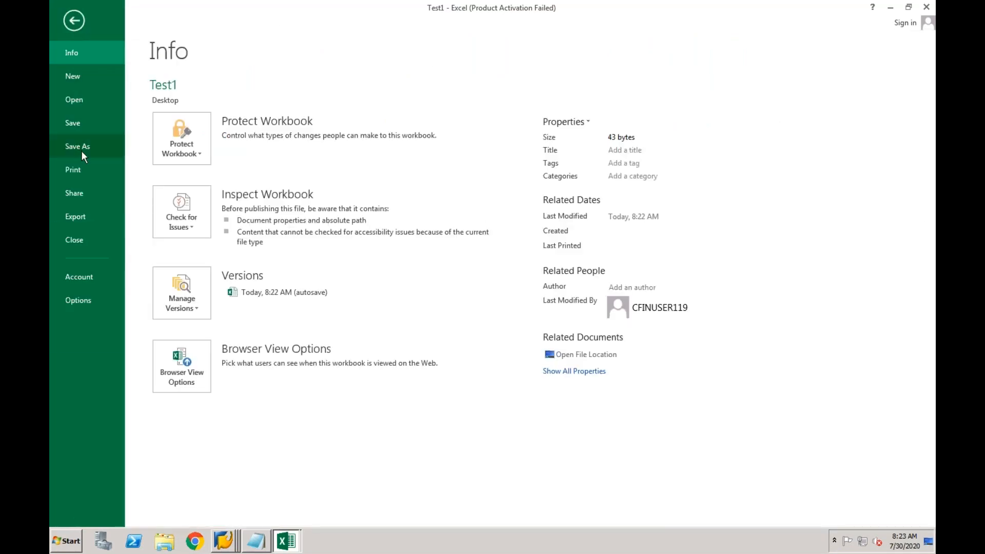
pyautogui.click(81, 149)
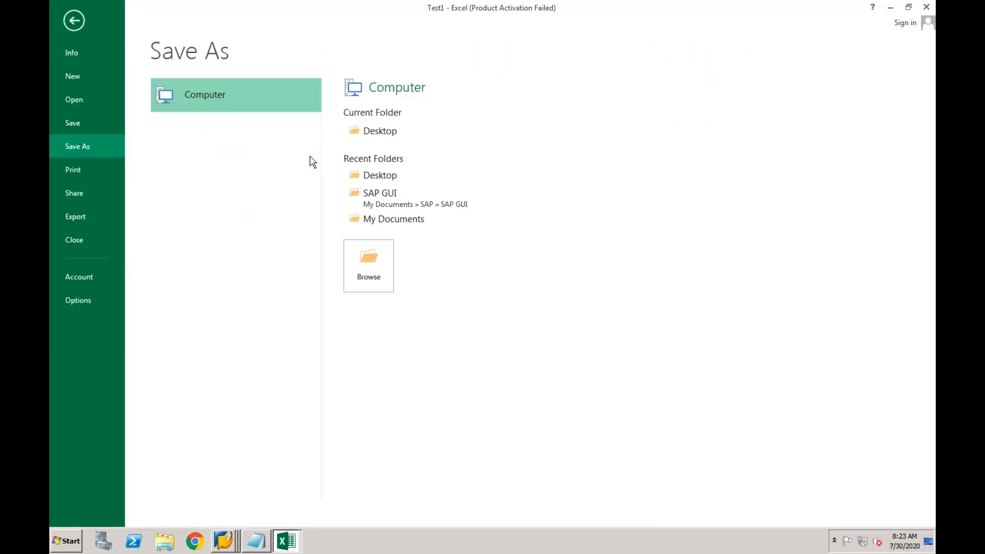
pyautogui.press('Escape')
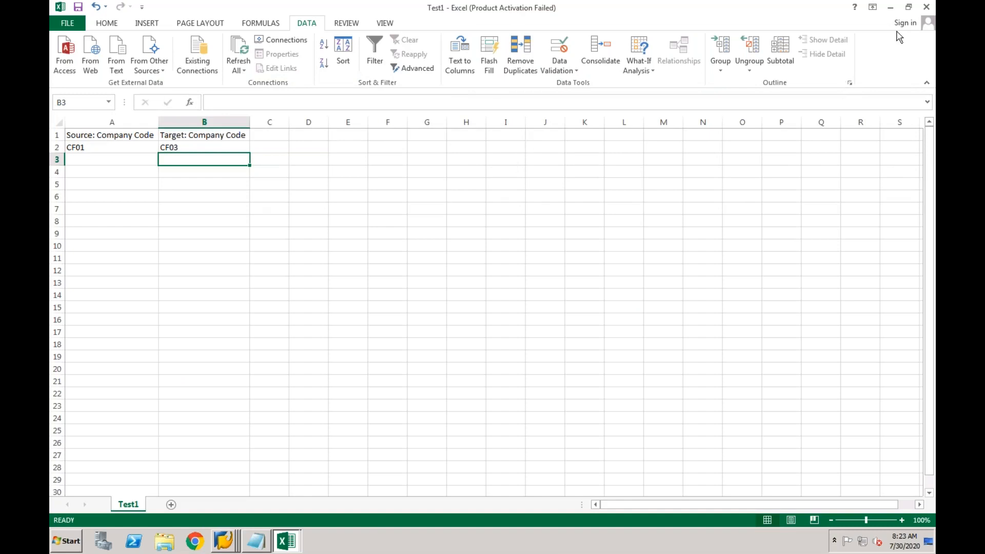
pyautogui.click(926, 7)
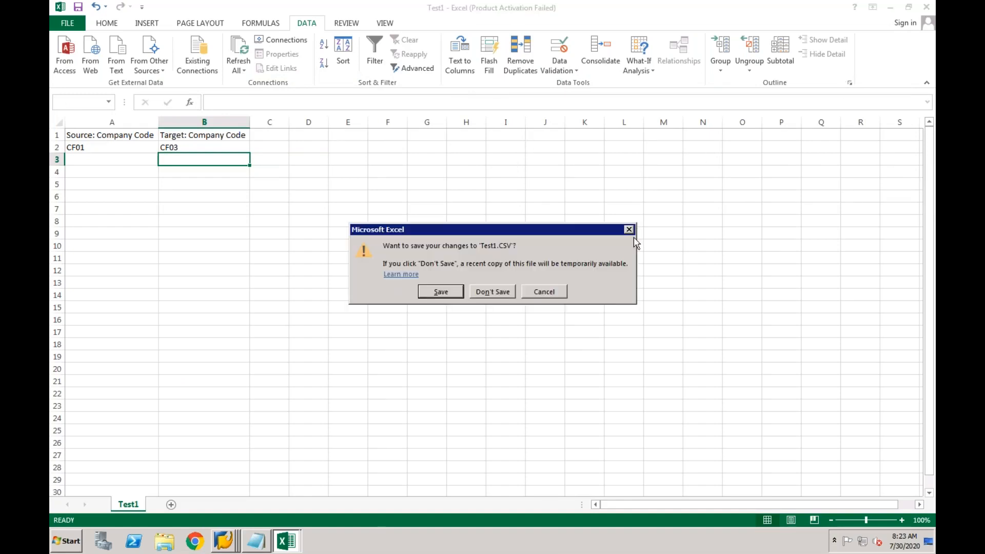
# Discard the changes to Test1 and reopen Test1.CSV from the desktop
pyautogui.click(504, 292)
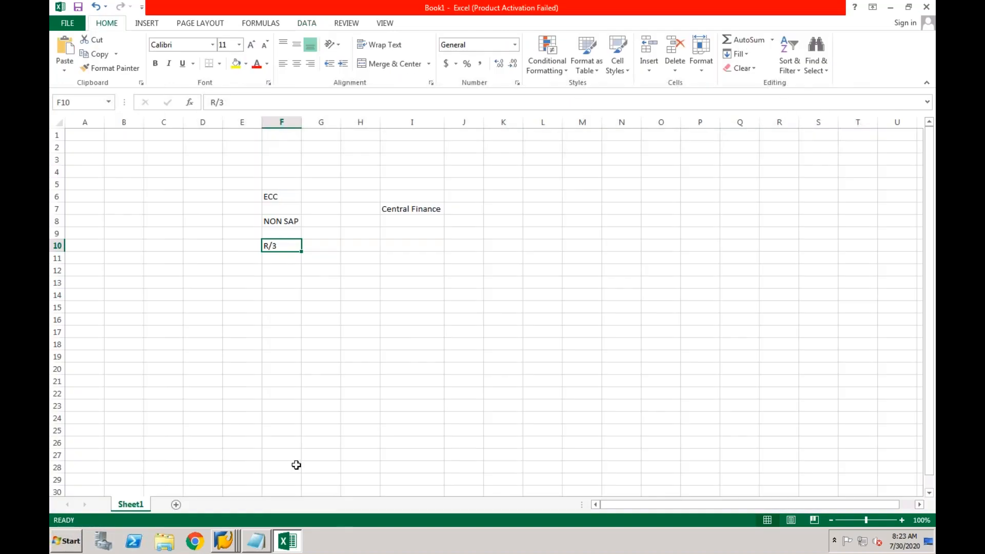
pyautogui.rightClick(336, 540)
pyautogui.click(359, 484)
pyautogui.doubleClick(72, 482)
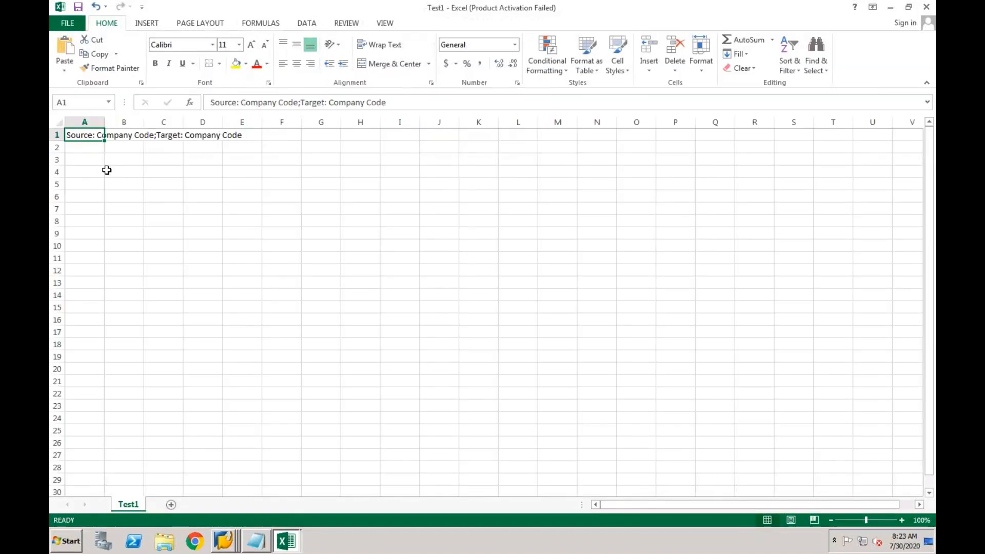
# Enter CF01;CF03 in cell A2, save keeping CSV format, and close Test1
pyautogui.click(88, 150)
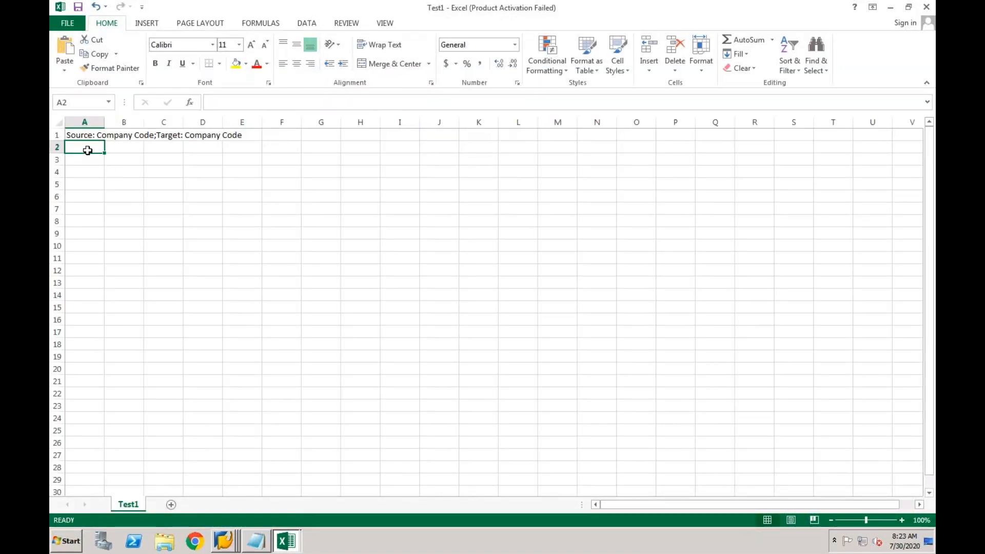
pyautogui.write('CF01;CF0')
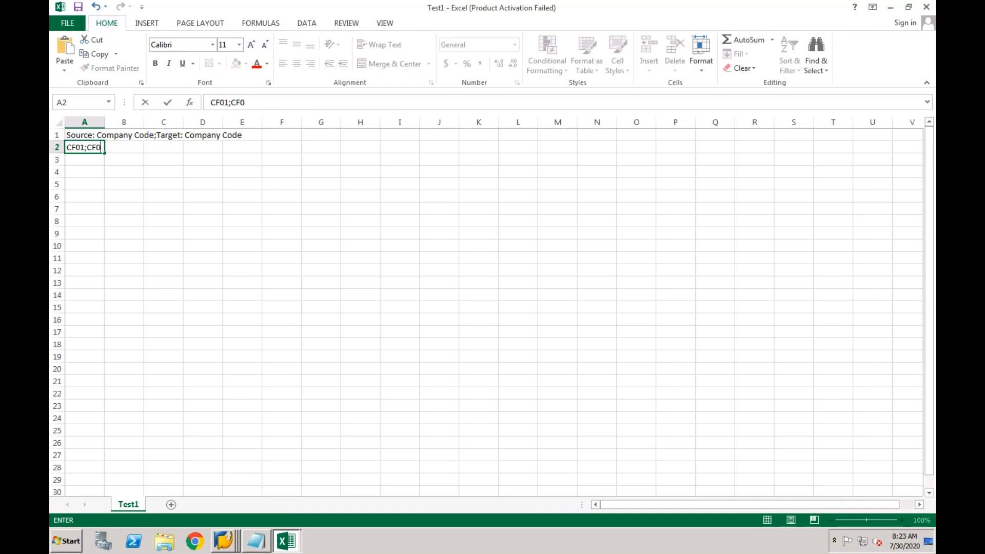
pyautogui.press('Return')
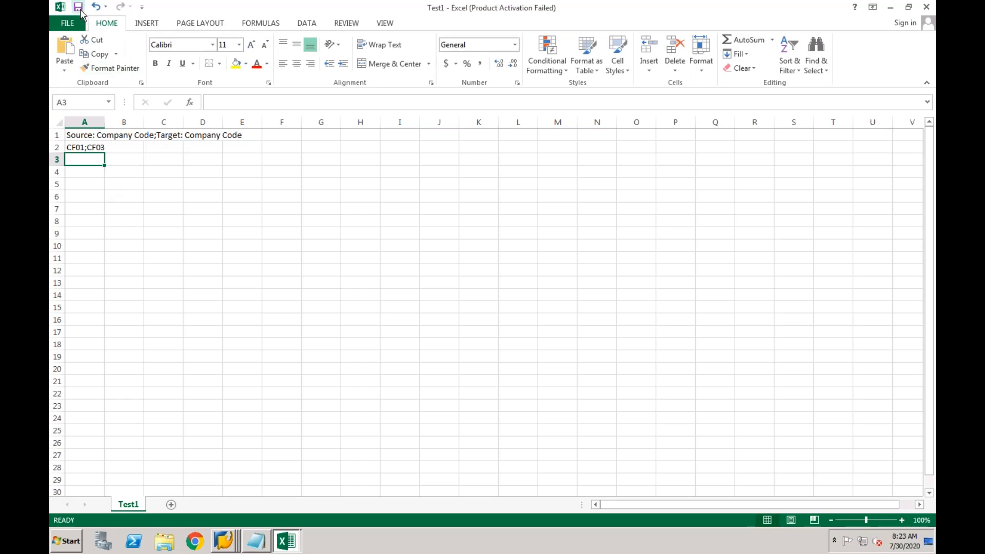
pyautogui.click(78, 7)
pyautogui.click(444, 301)
pyautogui.click(927, 7)
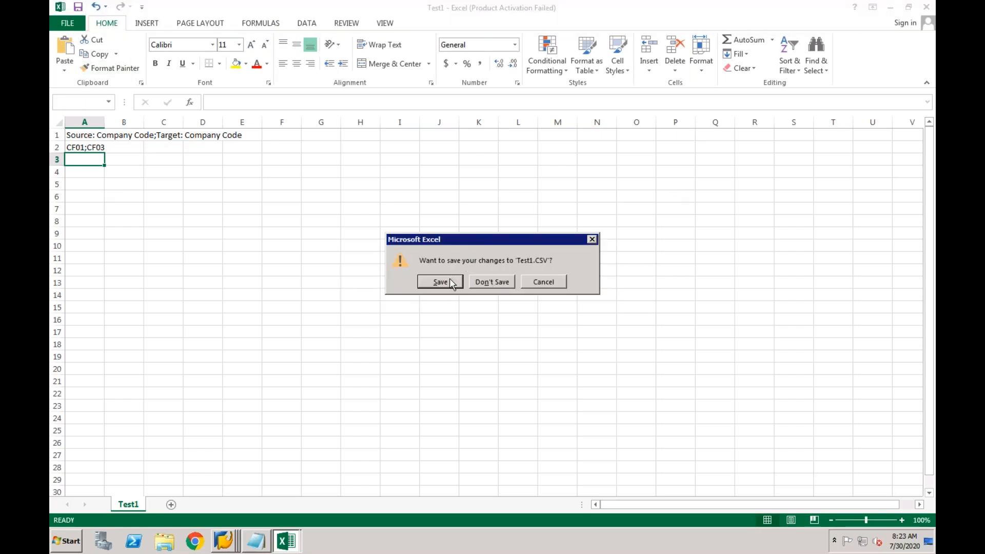
pyautogui.click(440, 282)
pyautogui.click(443, 300)
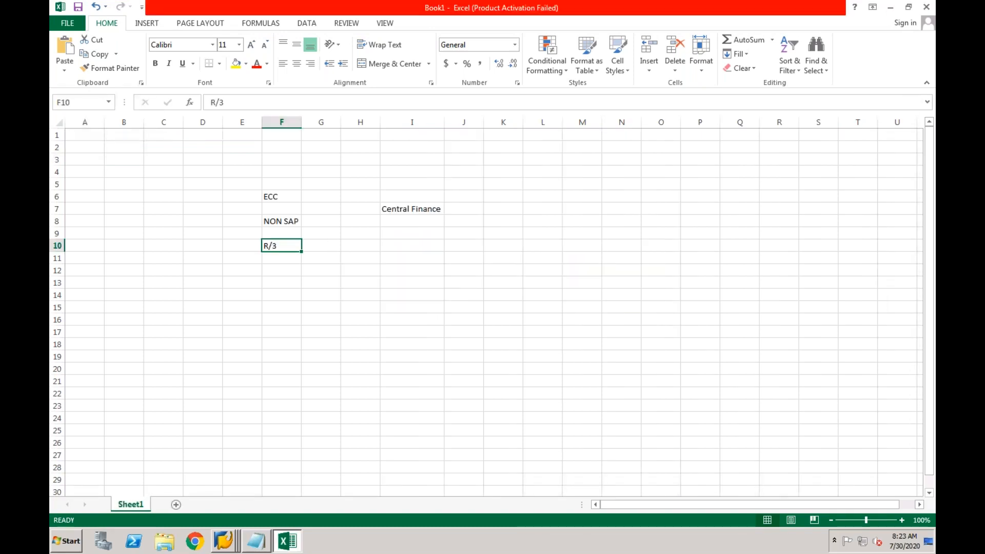
pyautogui.rightClick(224, 541)
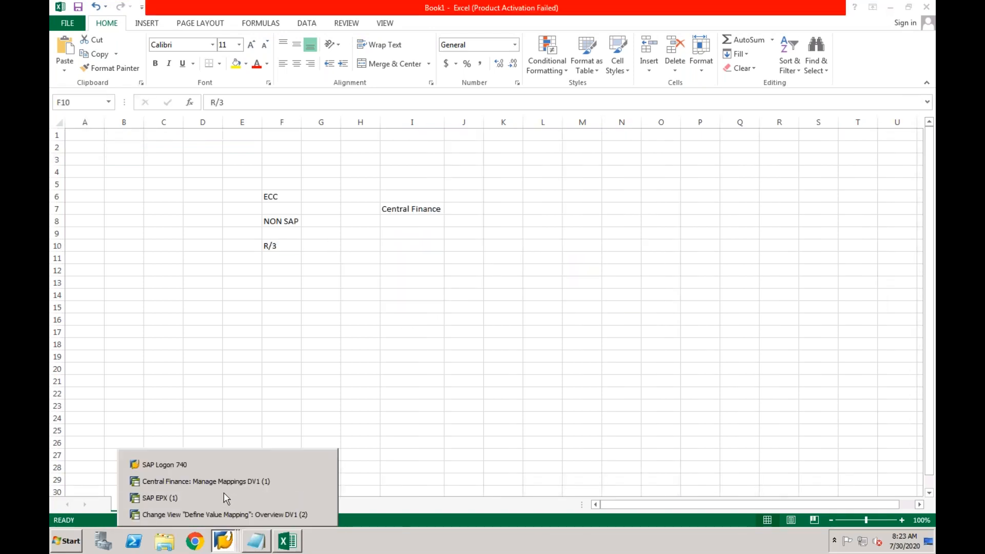
# Test-run the Test1.CSV upload from file in Manage Mappings, allow Desktop access, then leave the log
pyautogui.click(223, 482)
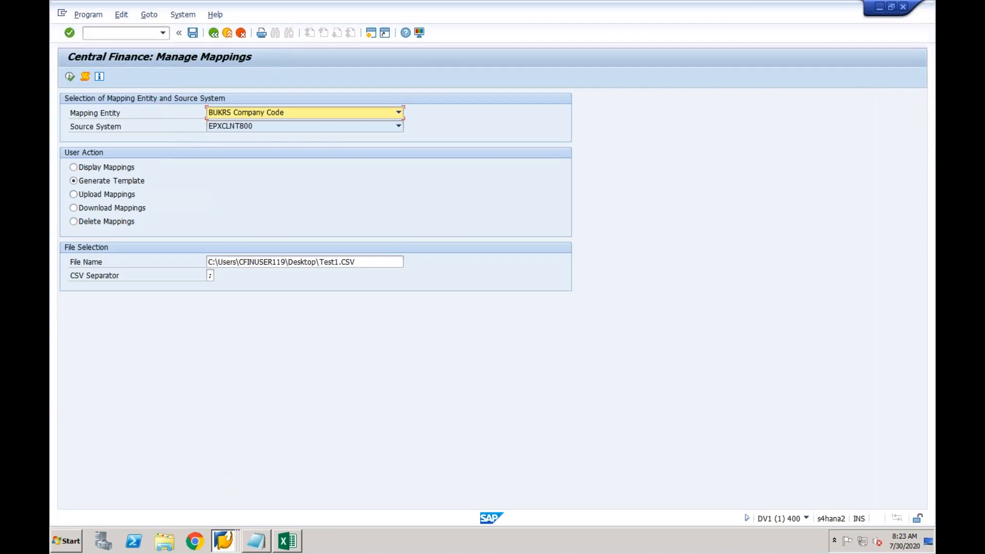
pyautogui.click(95, 198)
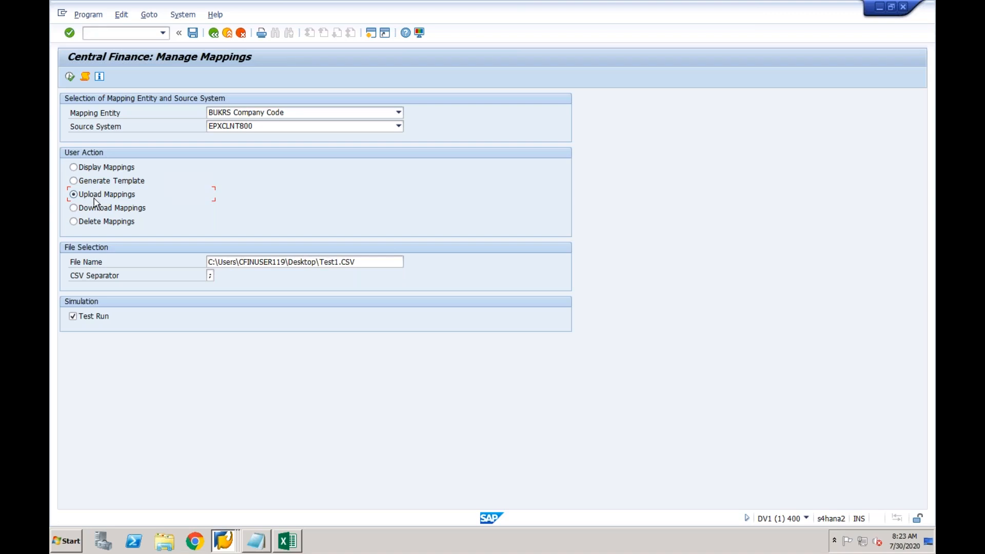
pyautogui.click(360, 263)
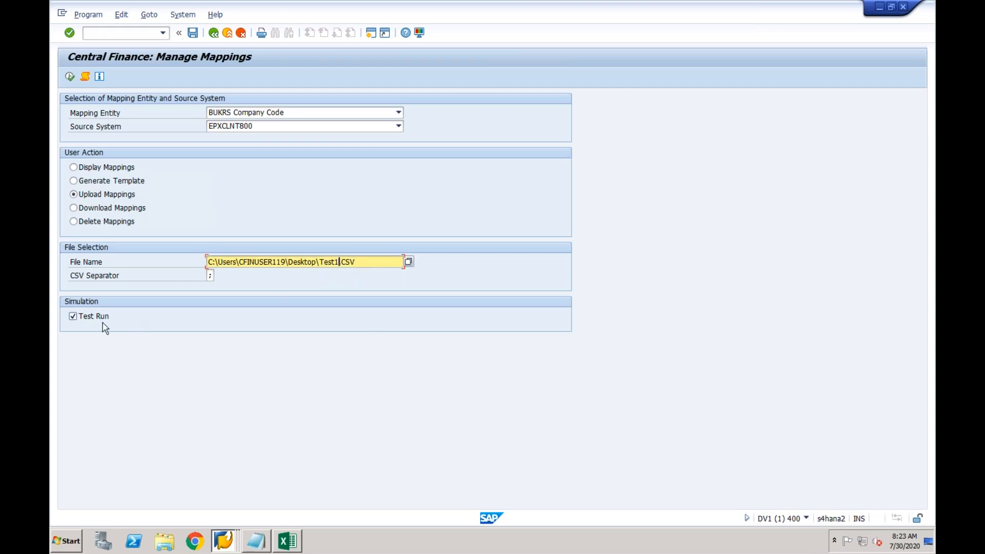
pyautogui.click(69, 77)
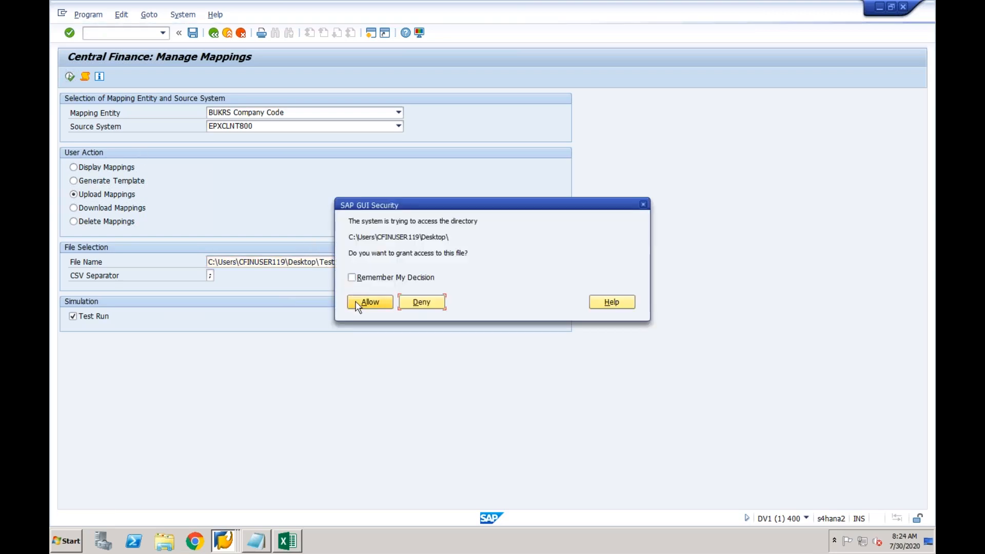
pyautogui.click(359, 302)
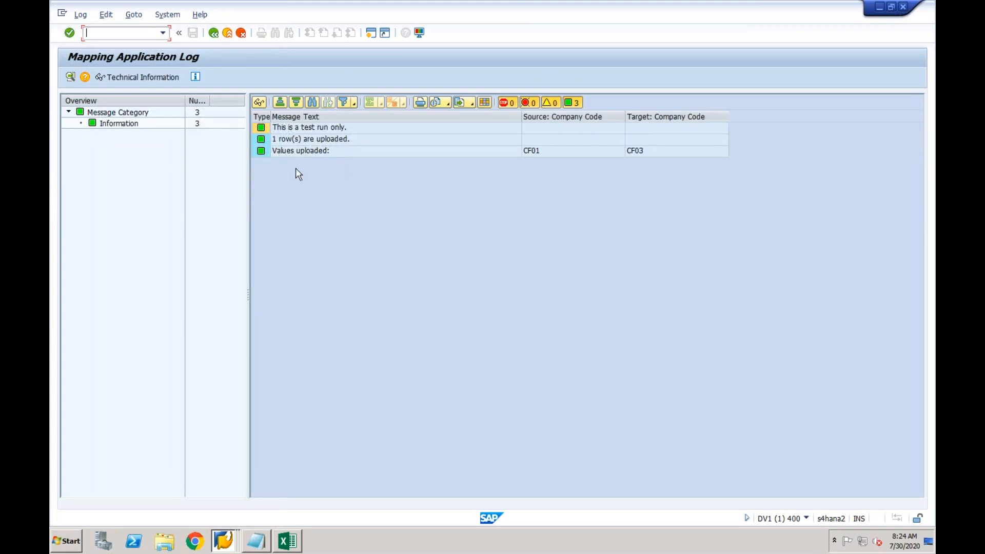
pyautogui.click(213, 32)
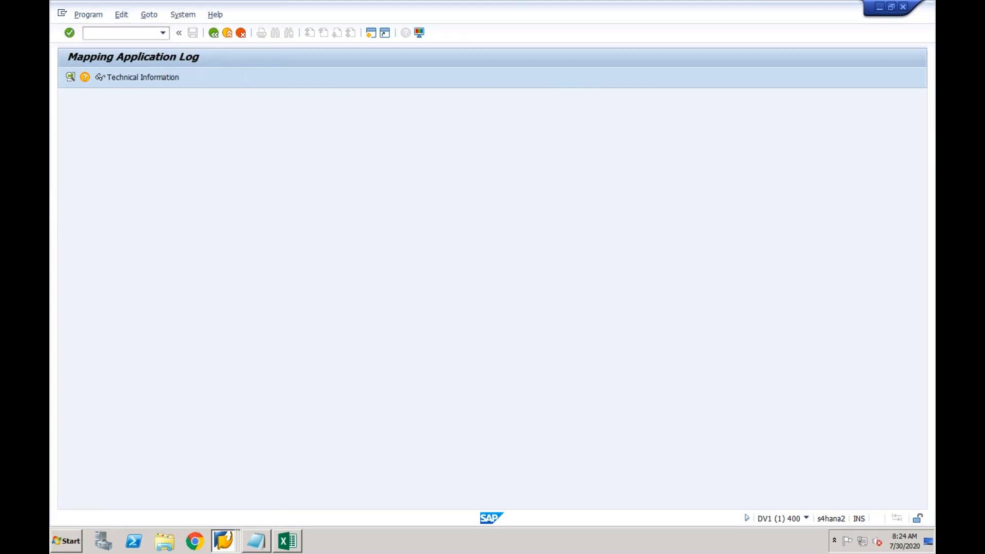
# Uncheck Test Run and execute the upload; on the lock error, exit value mapping maintenance
pyautogui.click(90, 316)
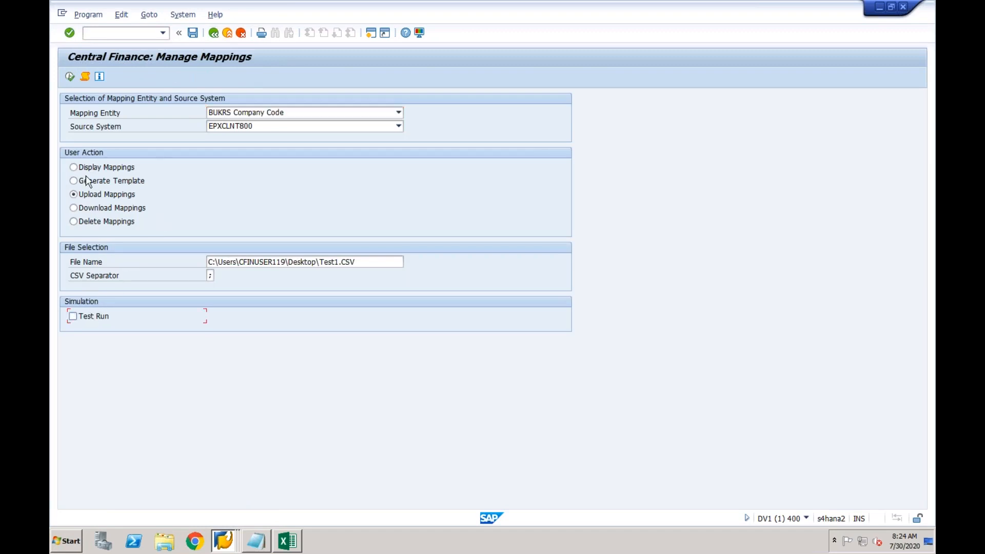
pyautogui.click(69, 76)
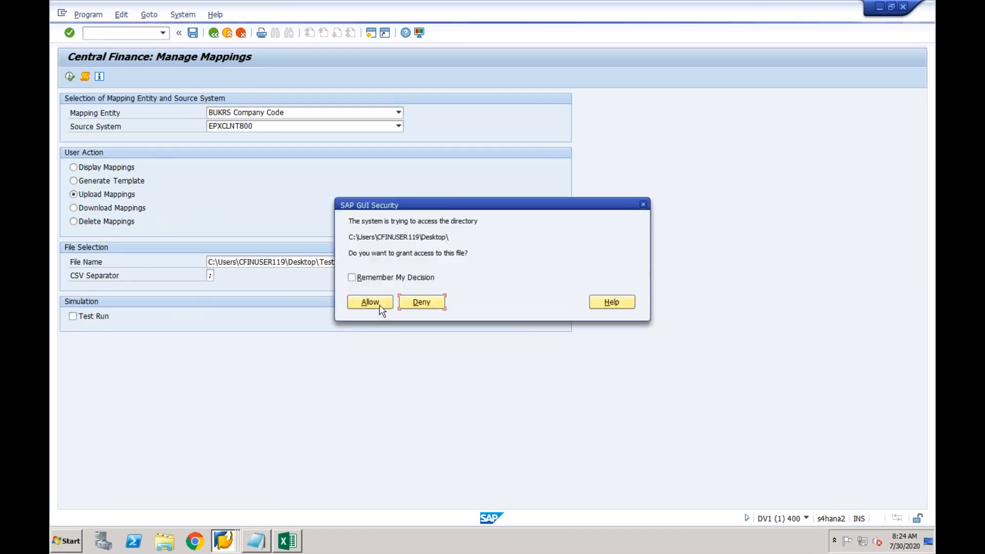
pyautogui.click(368, 303)
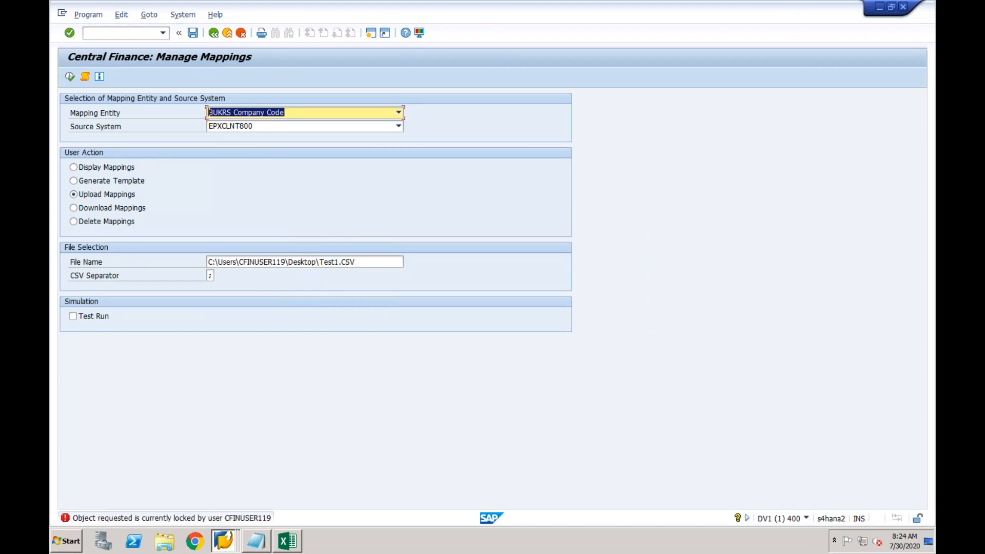
pyautogui.click(226, 542)
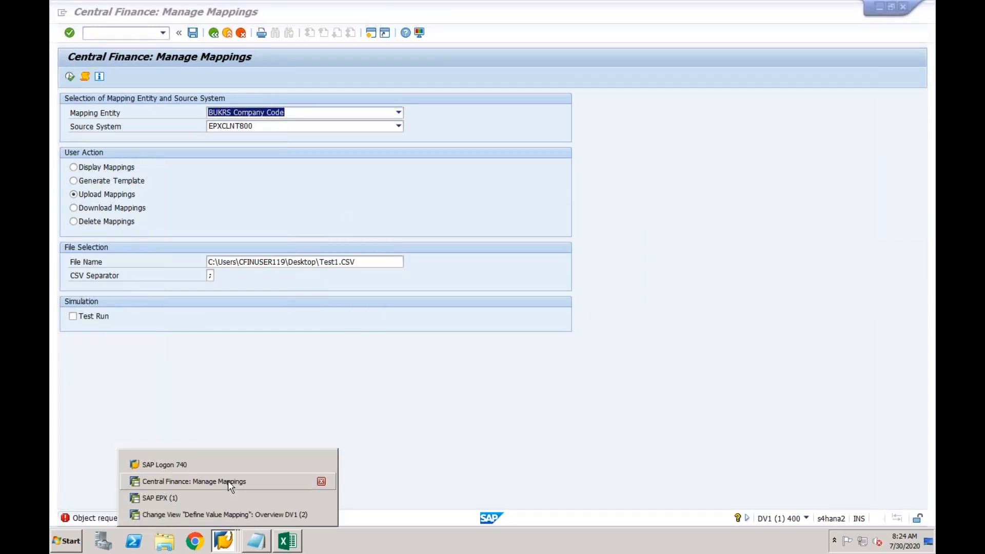
pyautogui.click(225, 514)
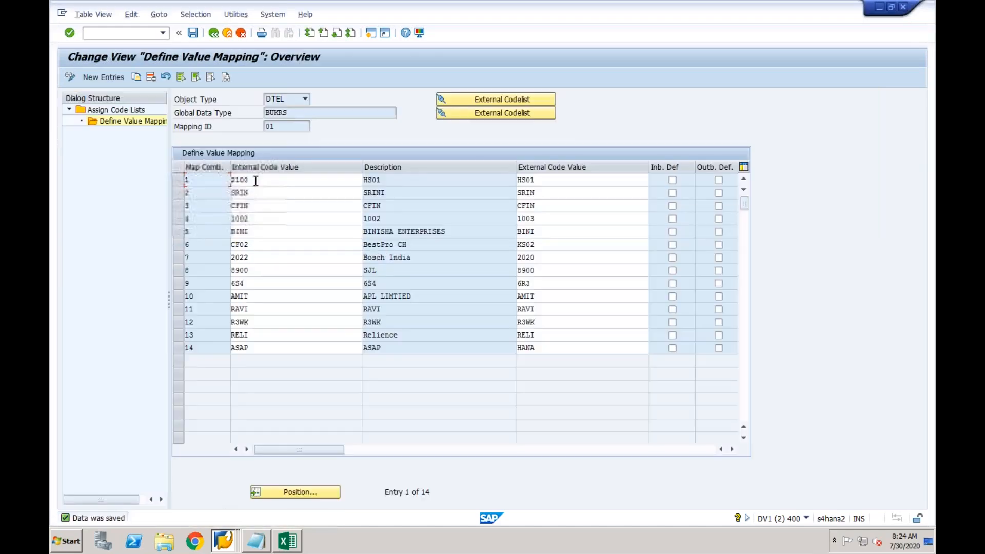
pyautogui.click(226, 31)
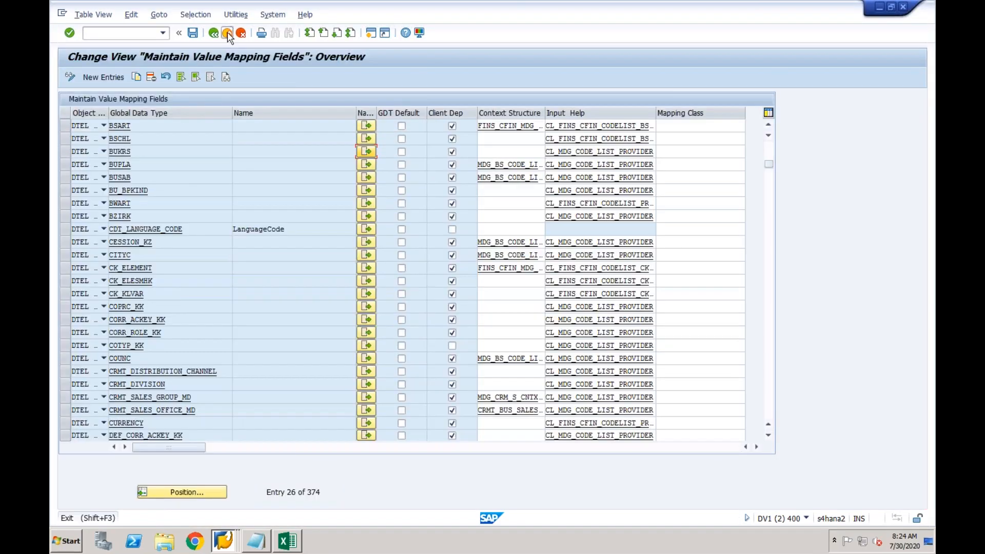
pyautogui.click(226, 32)
# Rerun the upload in Manage Mappings and allow Desktop access twice
pyautogui.click(222, 541)
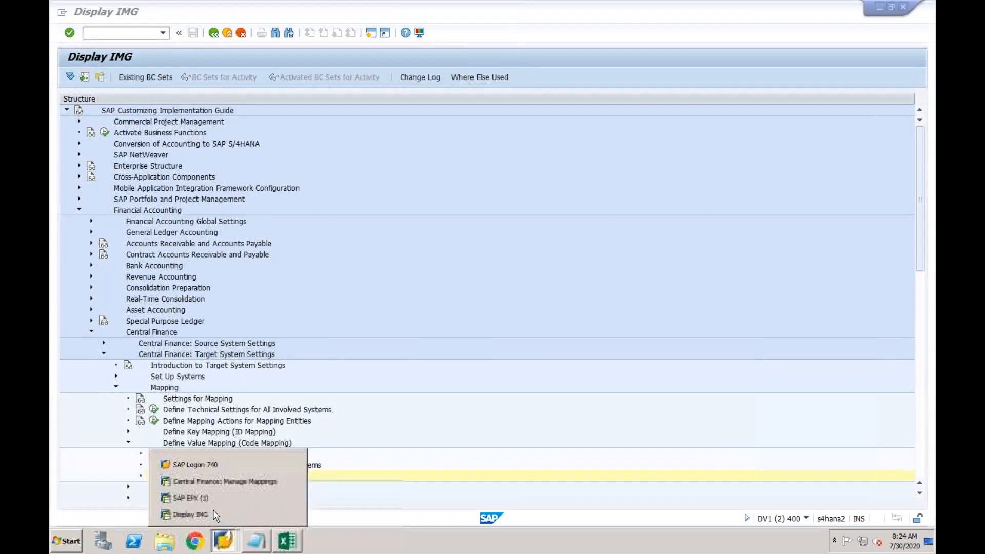
pyautogui.click(212, 482)
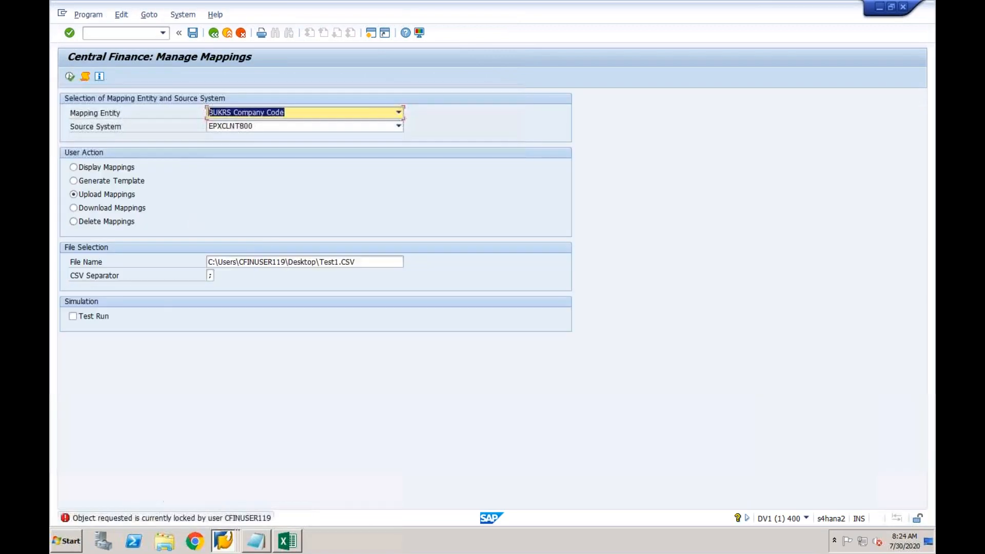
pyautogui.click(71, 76)
pyautogui.click(355, 301)
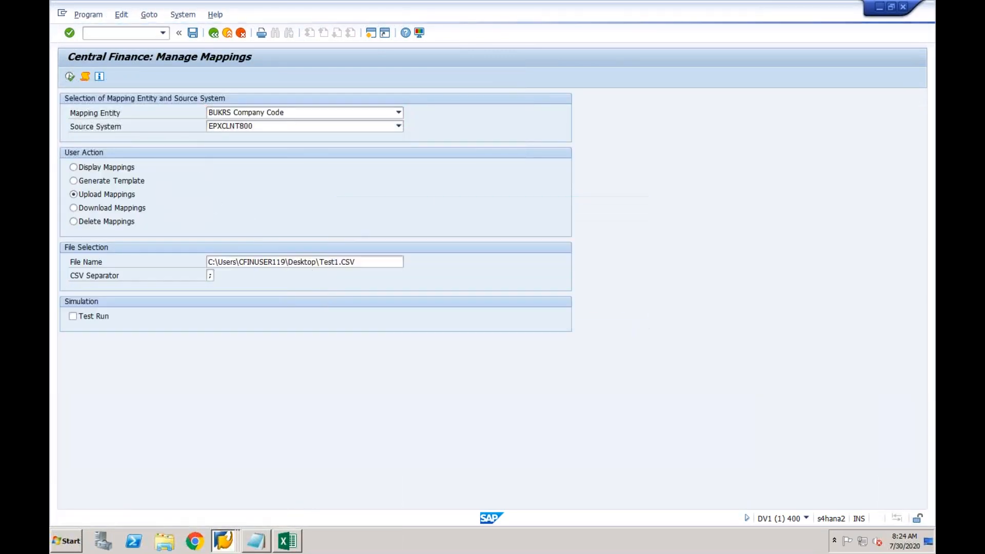
pyautogui.click(359, 302)
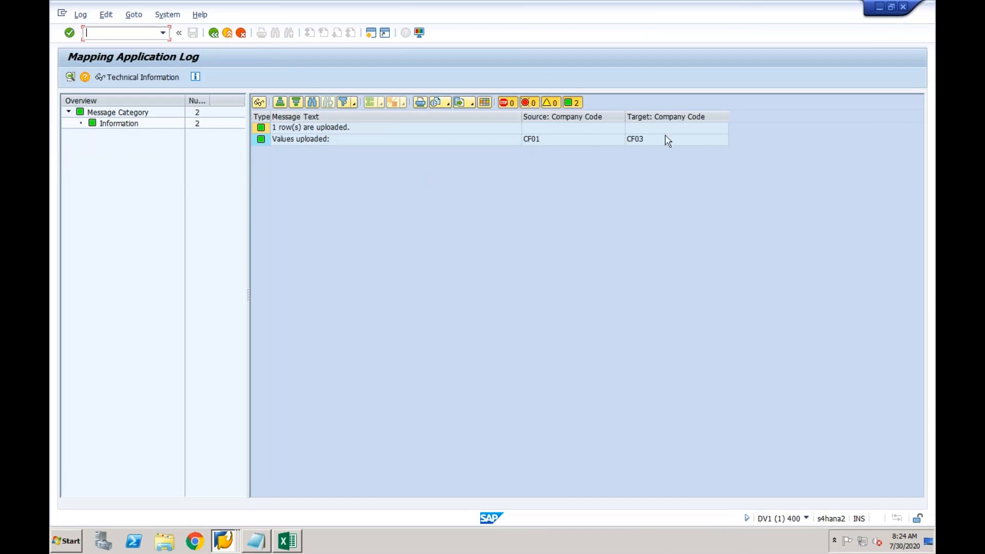
# Run Maintain Value Mapping again and open the value mappings of BUKRS code list 01
pyautogui.moveTo(226, 540)
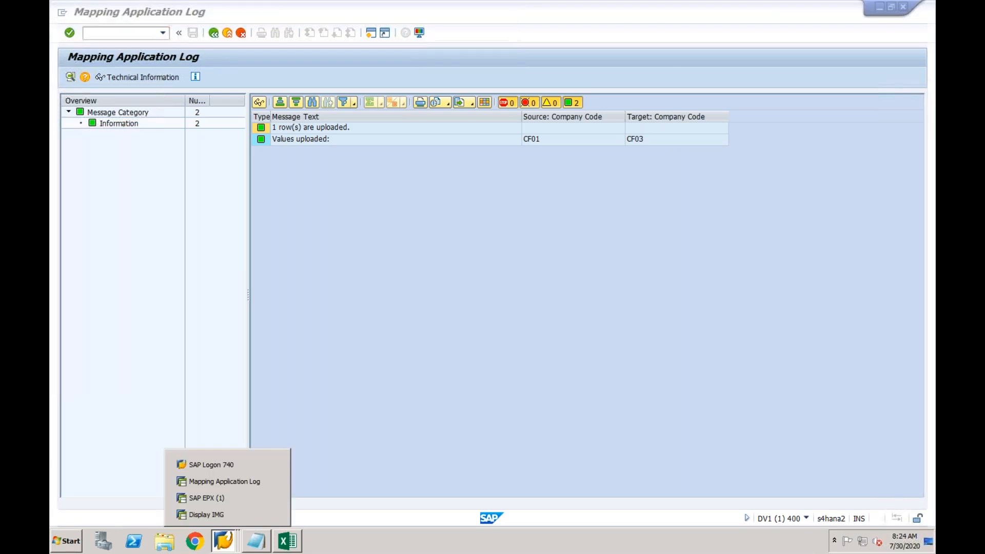
pyautogui.click(222, 514)
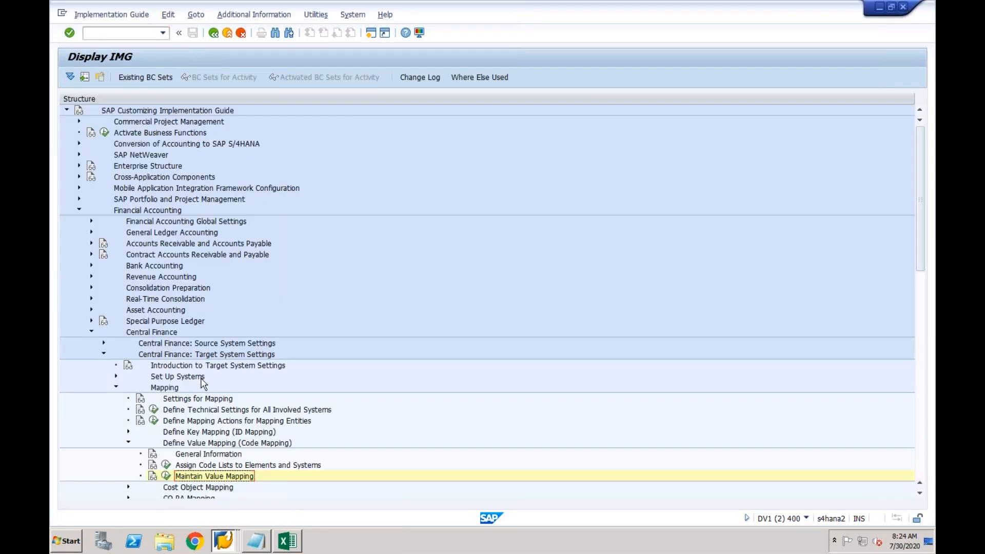
pyautogui.click(166, 476)
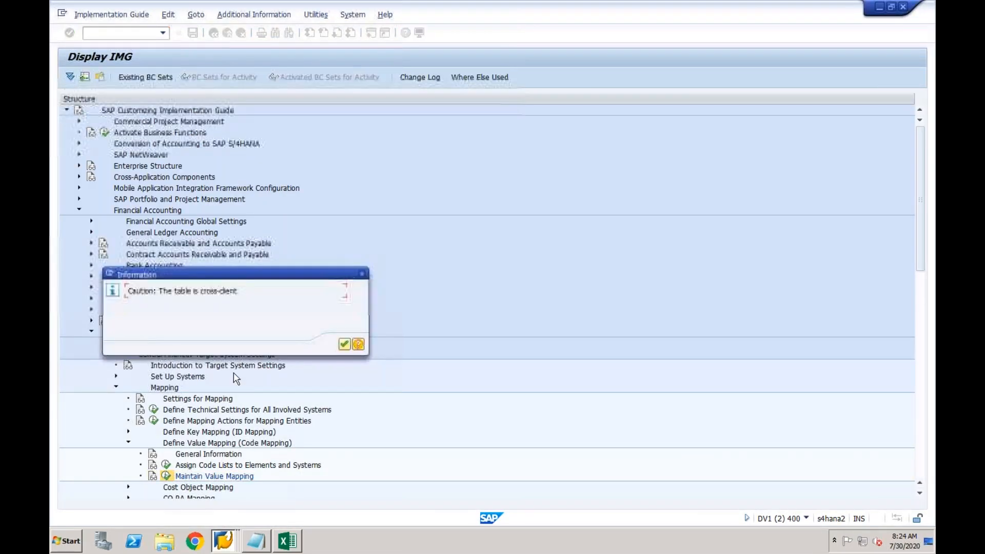
pyautogui.click(344, 344)
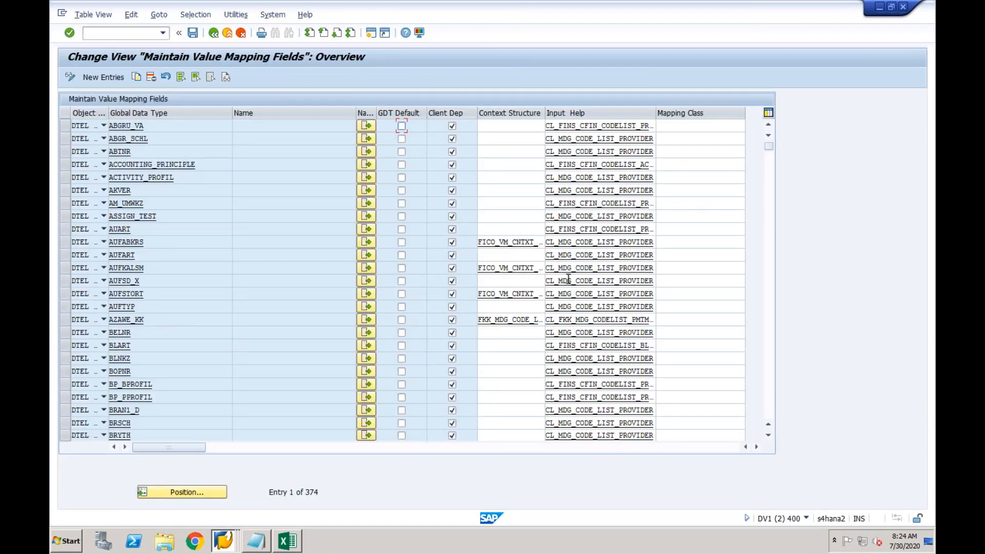
pyautogui.click(770, 242)
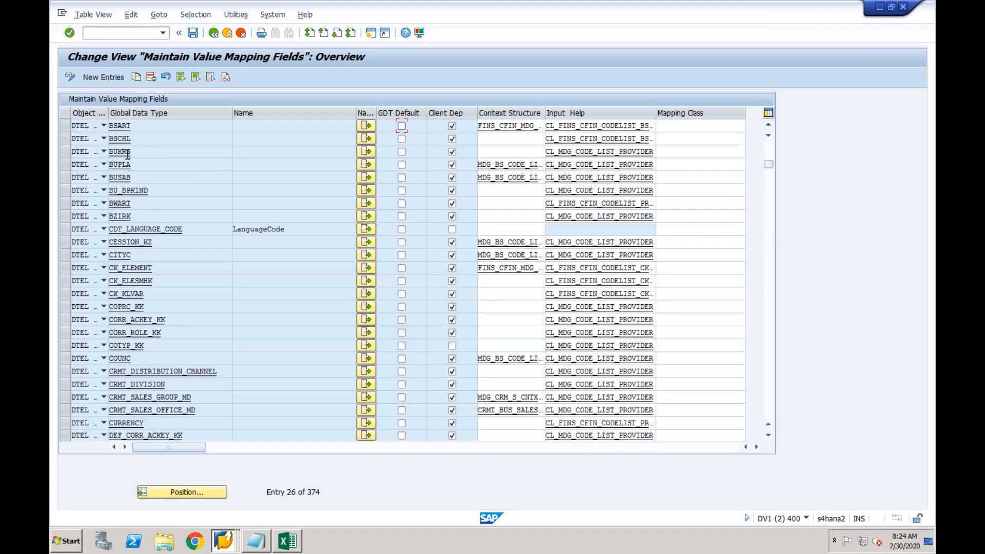
pyautogui.click(366, 152)
pyautogui.click(178, 166)
pyautogui.doubleClick(131, 121)
# Inspect entry 15 (internal CF03, external CF01), then back out to the Mapping Application Log
pyautogui.click(268, 363)
pyautogui.click(400, 361)
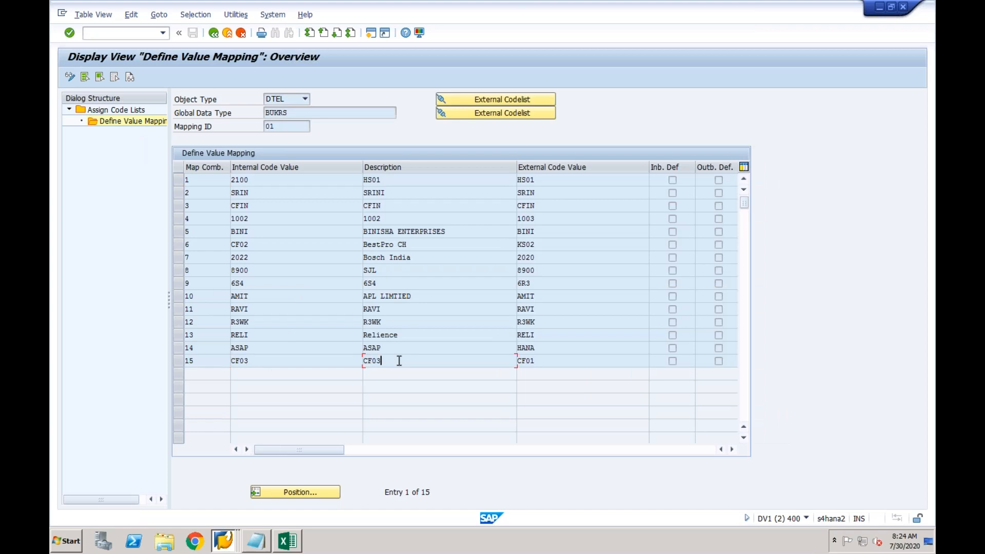
pyautogui.click(532, 363)
pyautogui.click(214, 33)
pyautogui.click(215, 37)
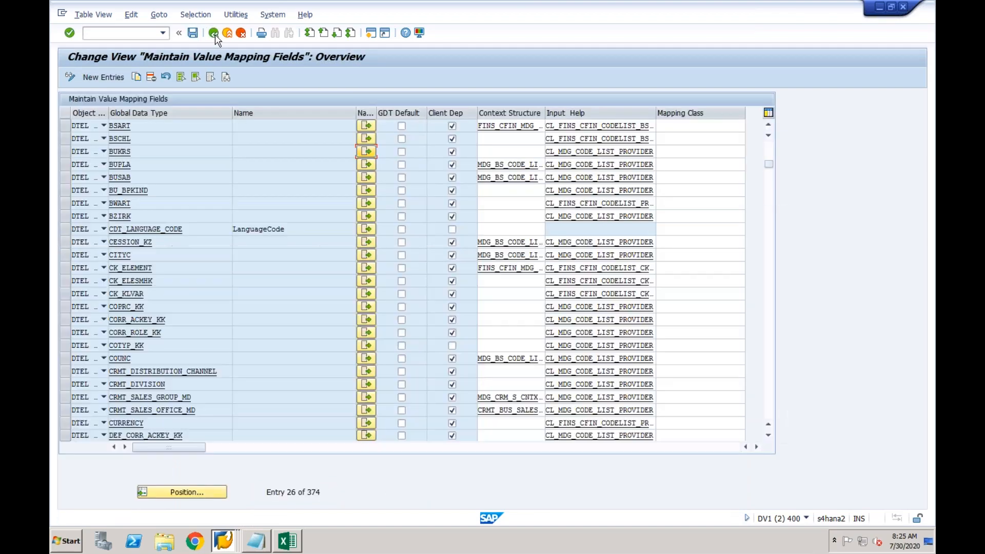
pyautogui.click(214, 34)
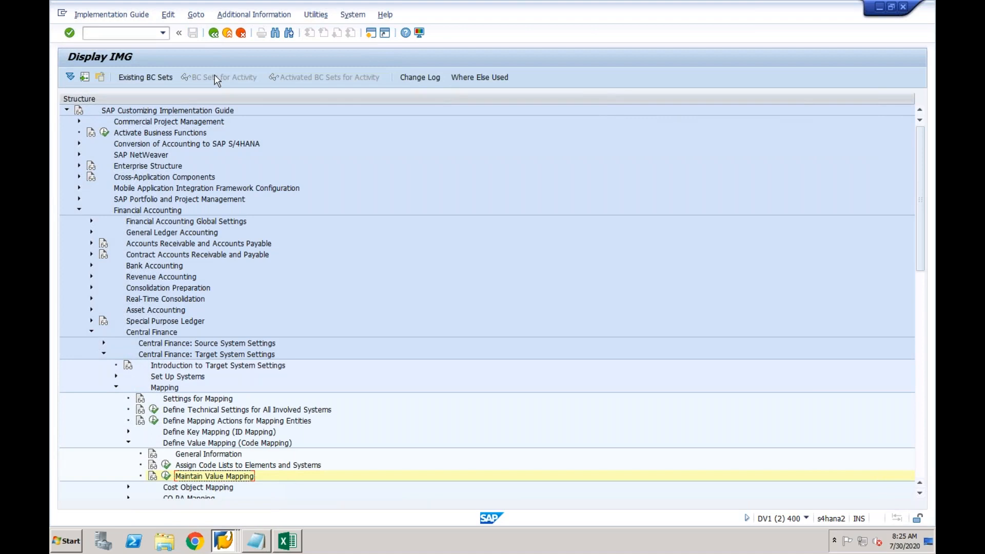
pyautogui.click(224, 540)
pyautogui.click(229, 480)
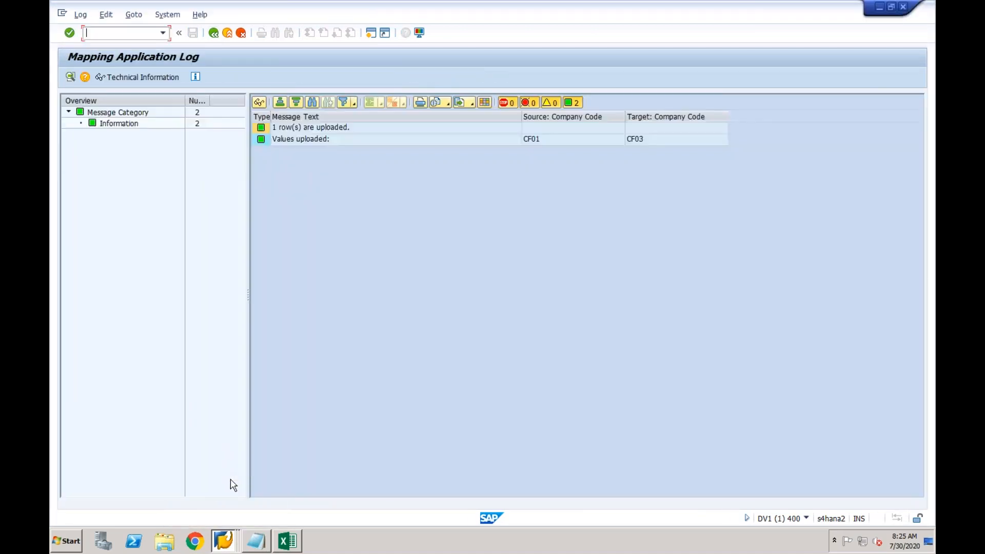
# Leave the upload log for Manage Mappings and glance at the transaction history list
pyautogui.click(214, 33)
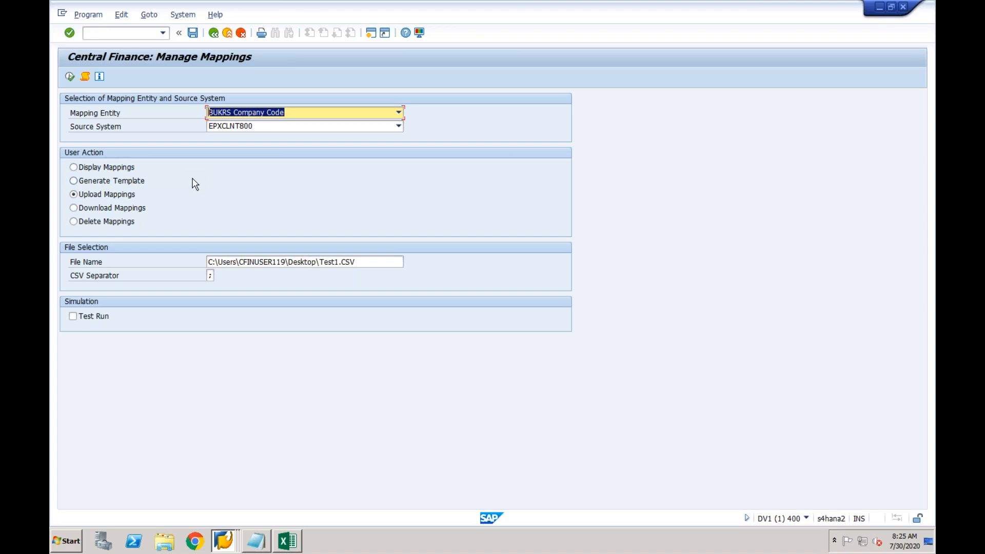
pyautogui.click(163, 33)
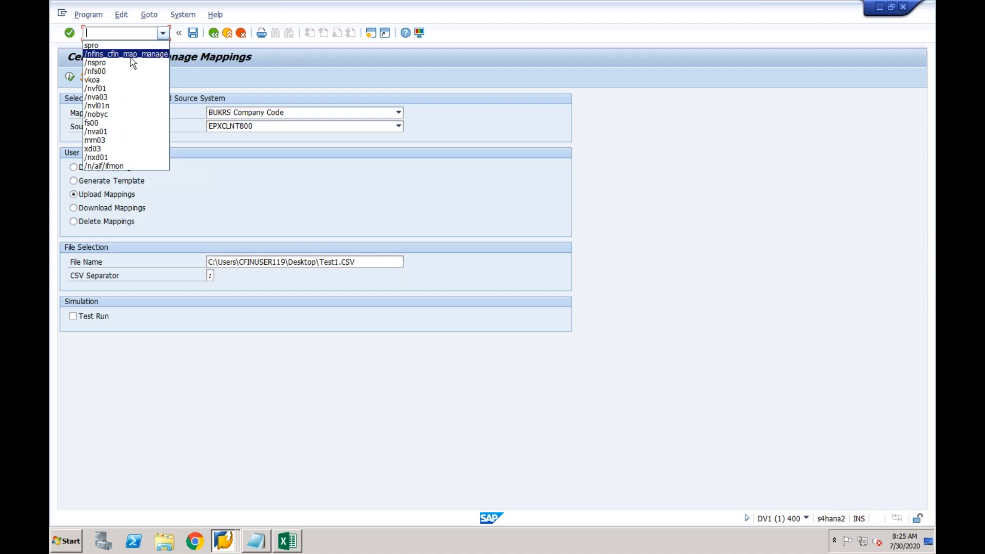
pyautogui.click(191, 66)
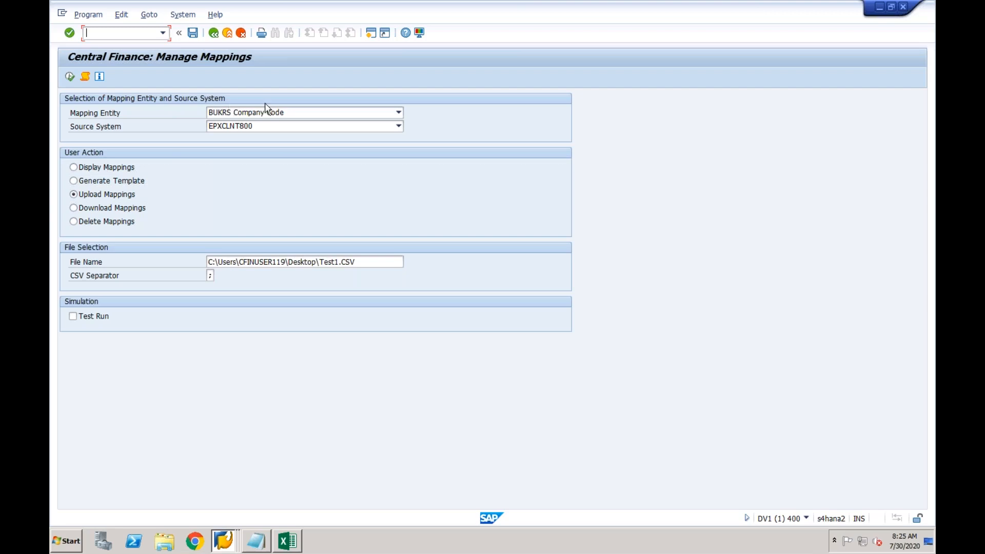
# Keep BUKRS Company Code as mapping entity and EPXCLNT800 as source system
pyautogui.click(273, 115)
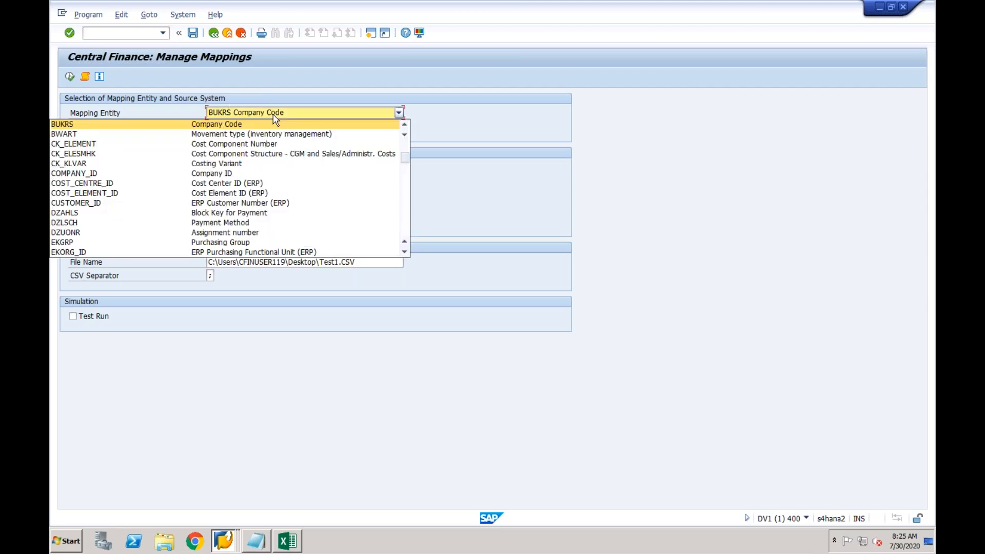
pyautogui.click(274, 115)
pyautogui.click(270, 129)
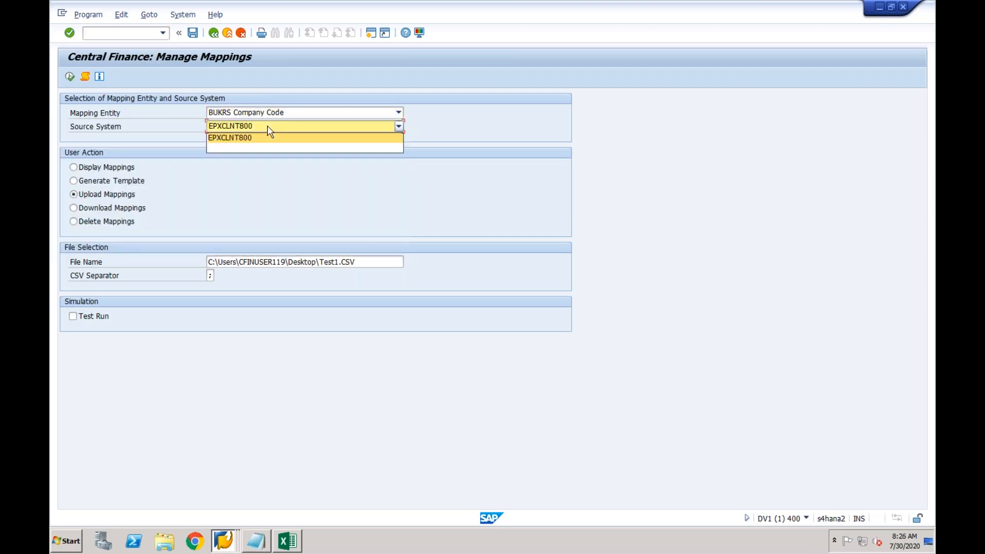
pyautogui.click(268, 127)
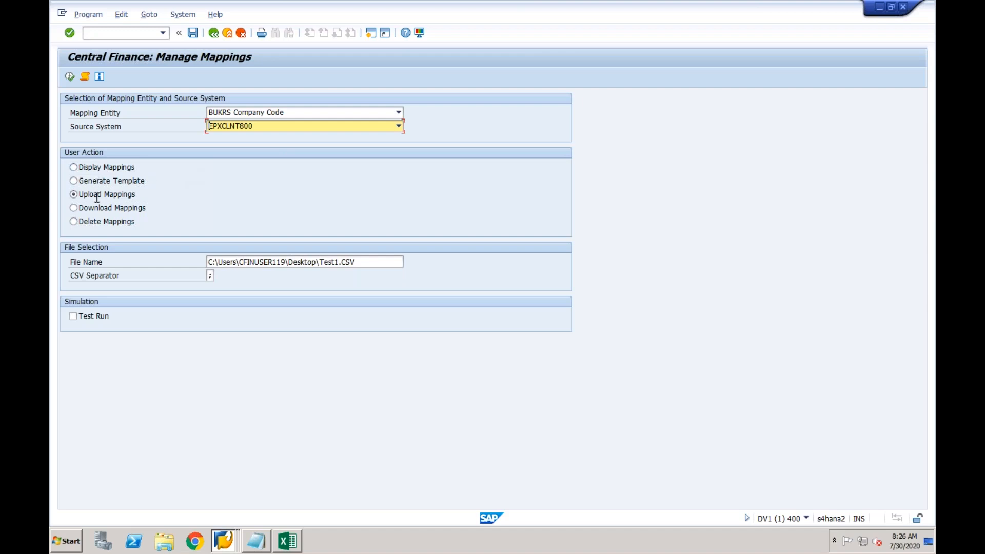
# Display the existing BUKRS mappings for EPXCLNT800, then switch the selection to Download Mappings
pyautogui.click(73, 167)
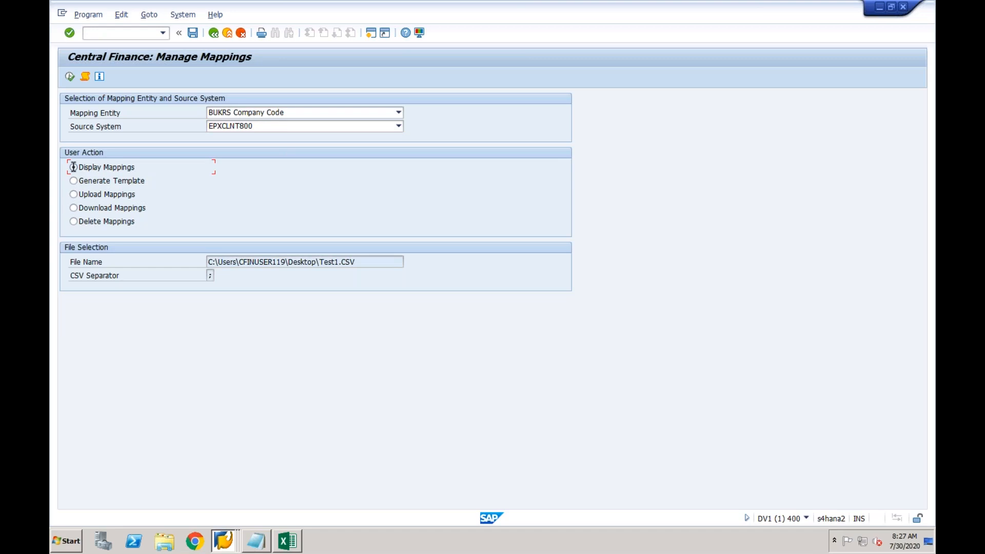
pyautogui.click(69, 77)
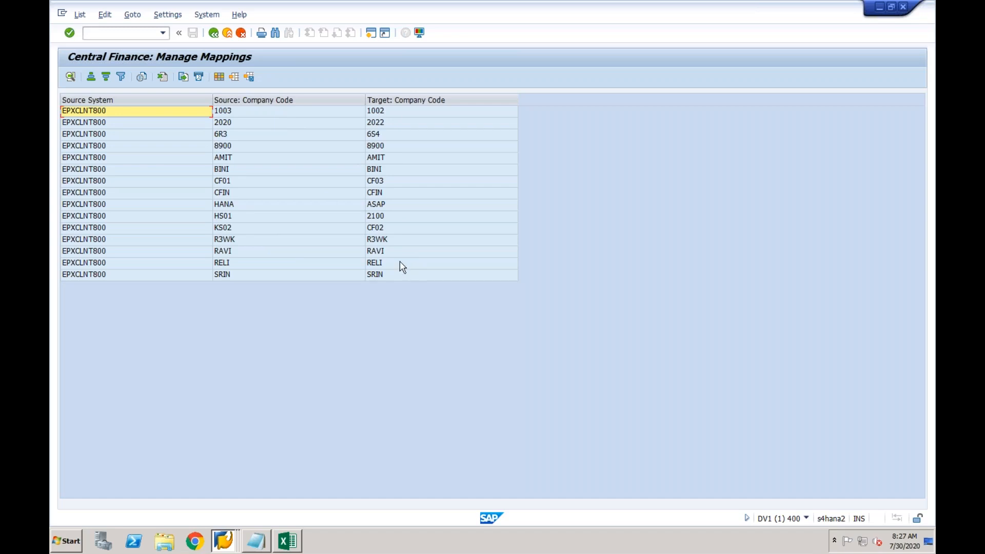
pyautogui.click(213, 33)
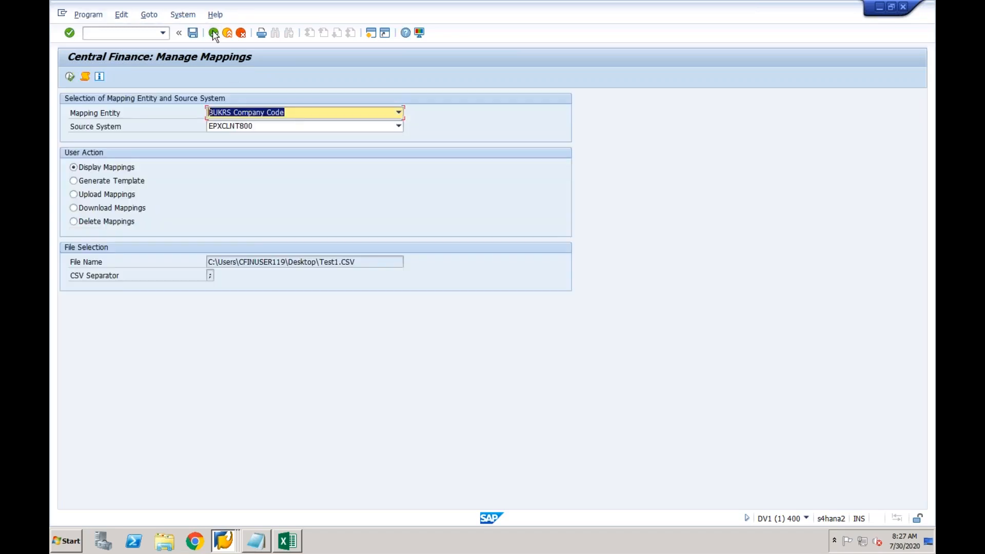
pyautogui.click(94, 211)
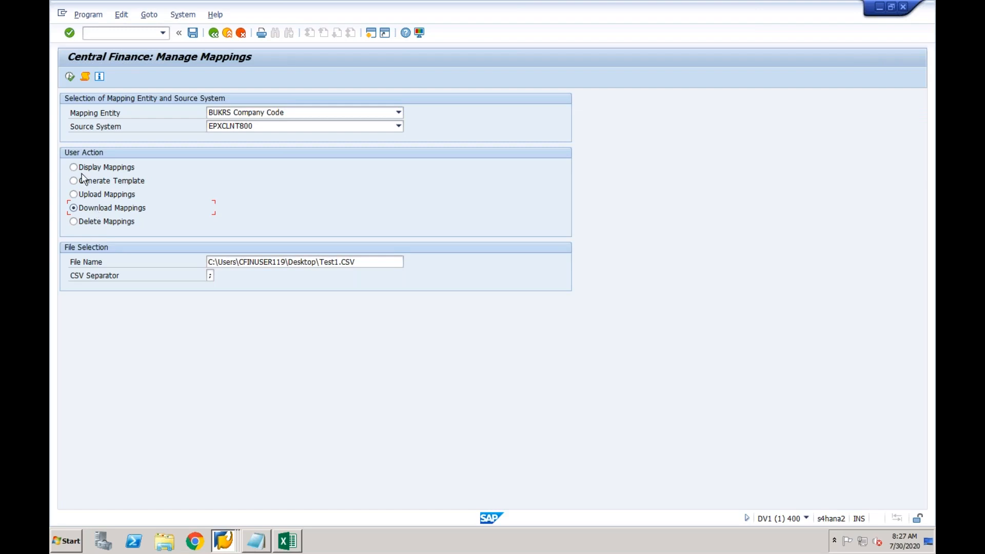
# Download the company code mappings to Test1.CSV, allowing desktop access and overwriting the old file
pyautogui.click(69, 76)
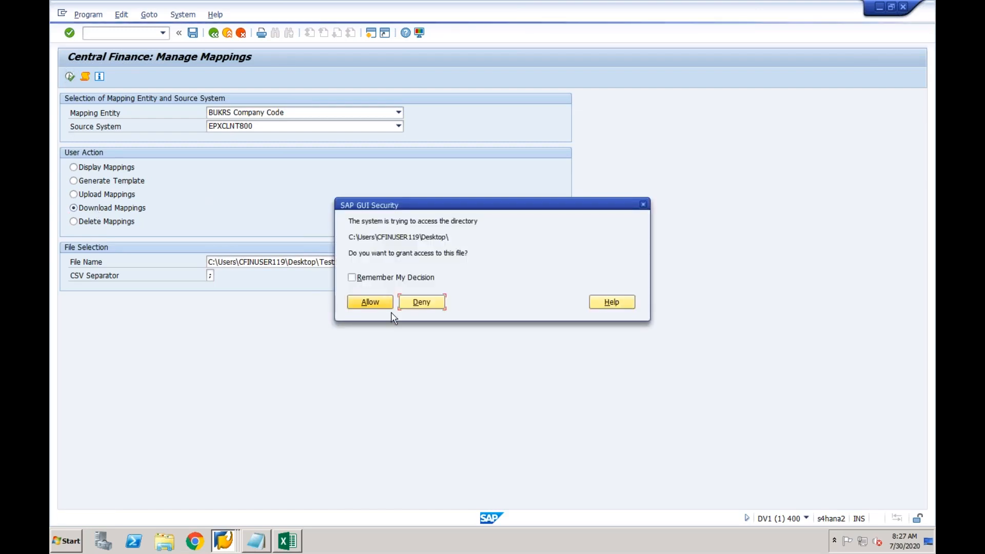
pyautogui.click(365, 304)
pyautogui.click(364, 303)
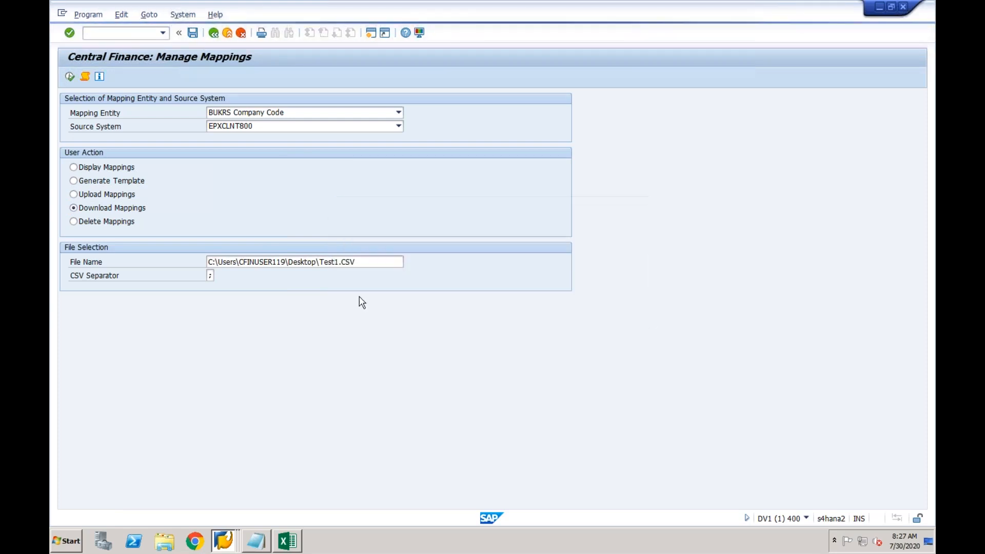
pyautogui.click(228, 240)
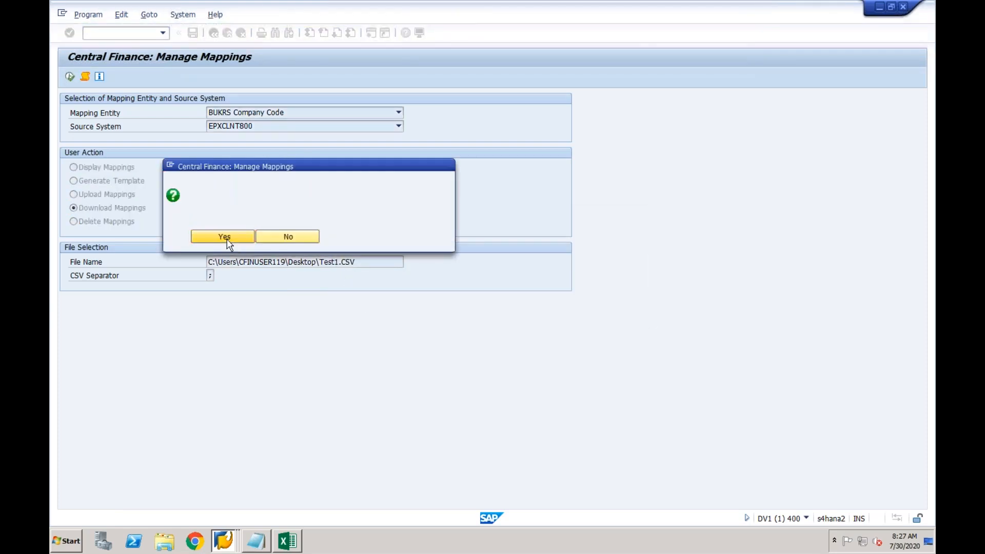
pyautogui.click(200, 243)
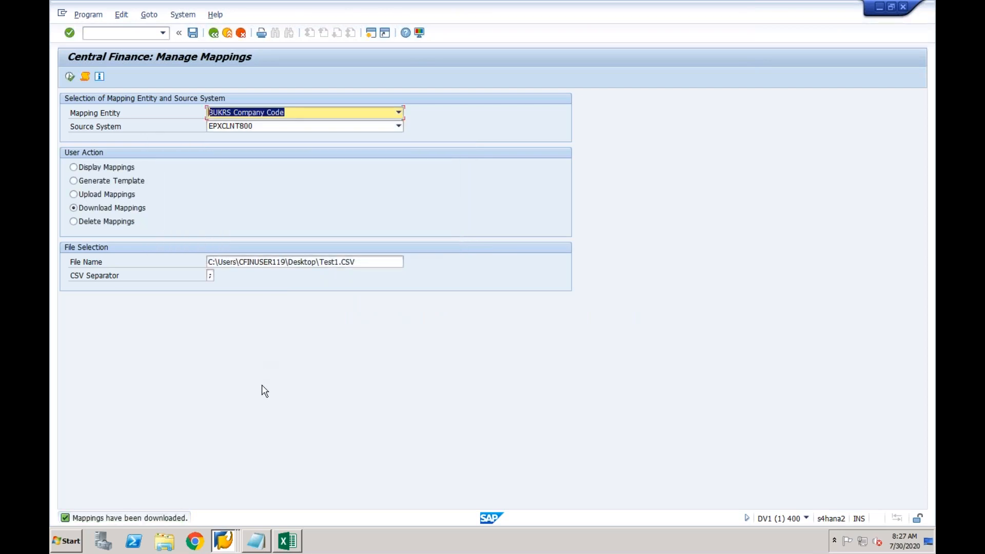
pyautogui.click(292, 542)
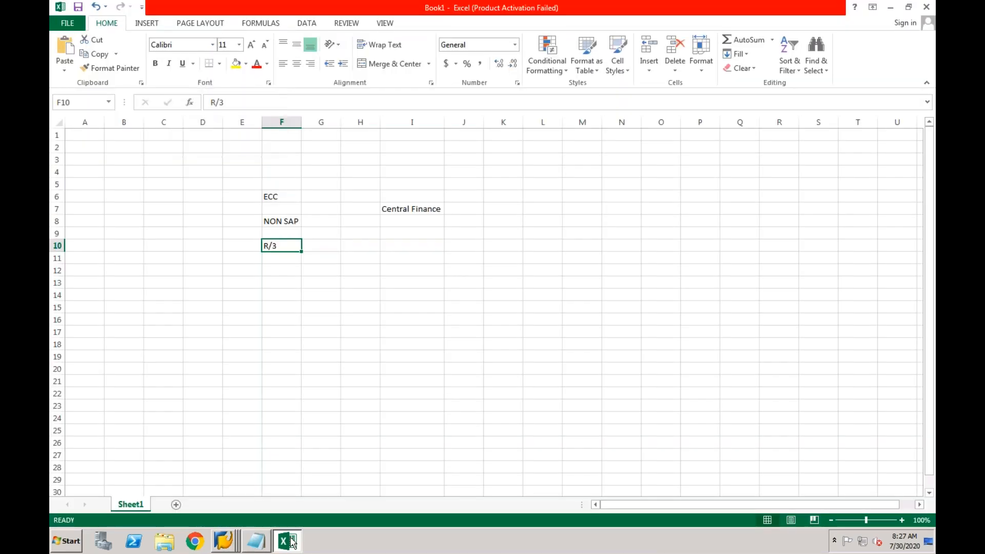
# Open Test1 from the desktop in Excel, autofit column A, then return to Display IMG
pyautogui.click(355, 553)
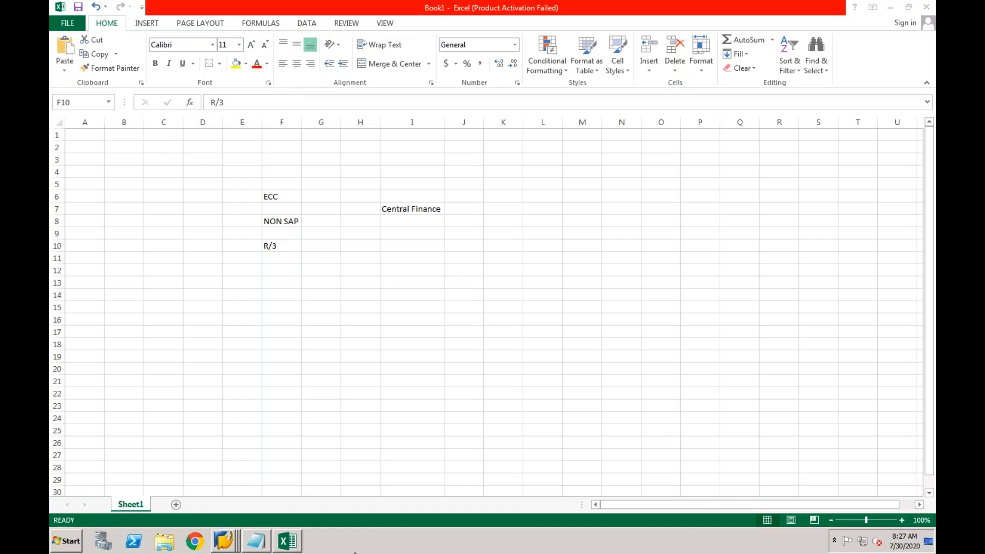
pyautogui.rightClick(354, 553)
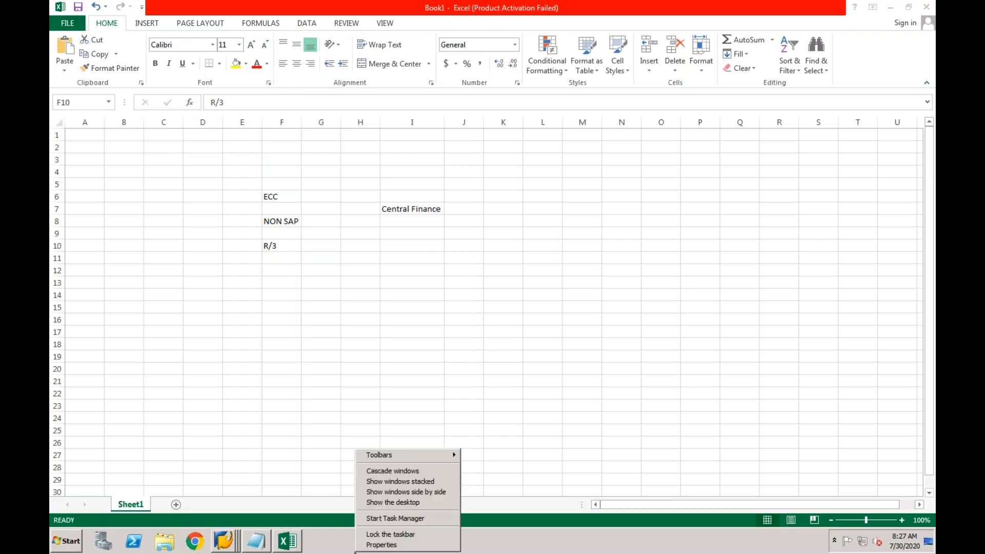
pyautogui.click(381, 503)
pyautogui.doubleClick(78, 469)
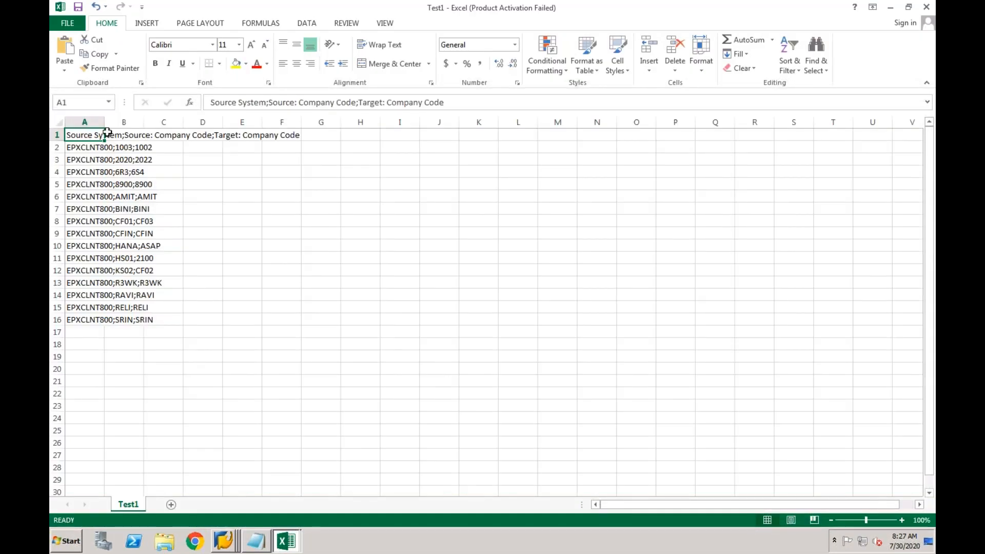
pyautogui.doubleClick(104, 122)
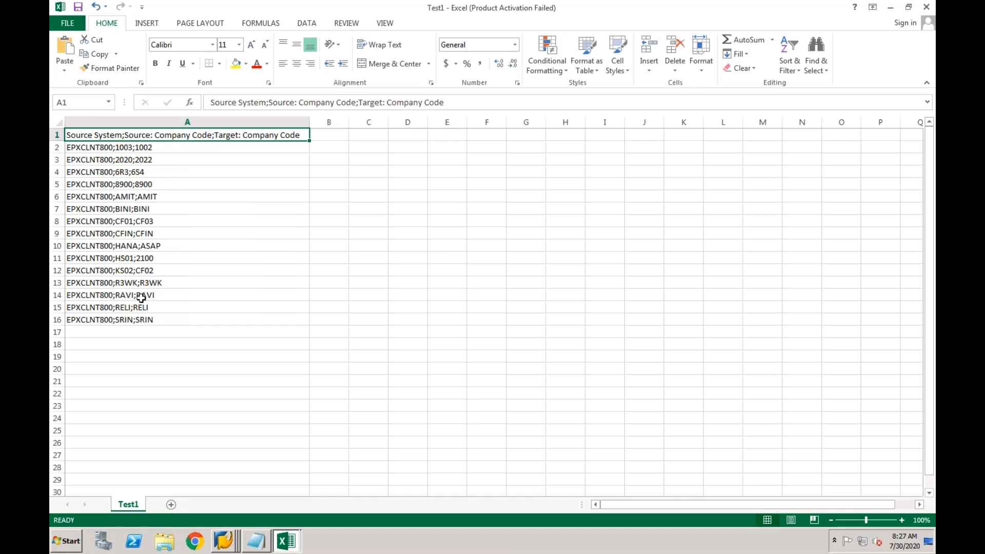
pyautogui.click(111, 148)
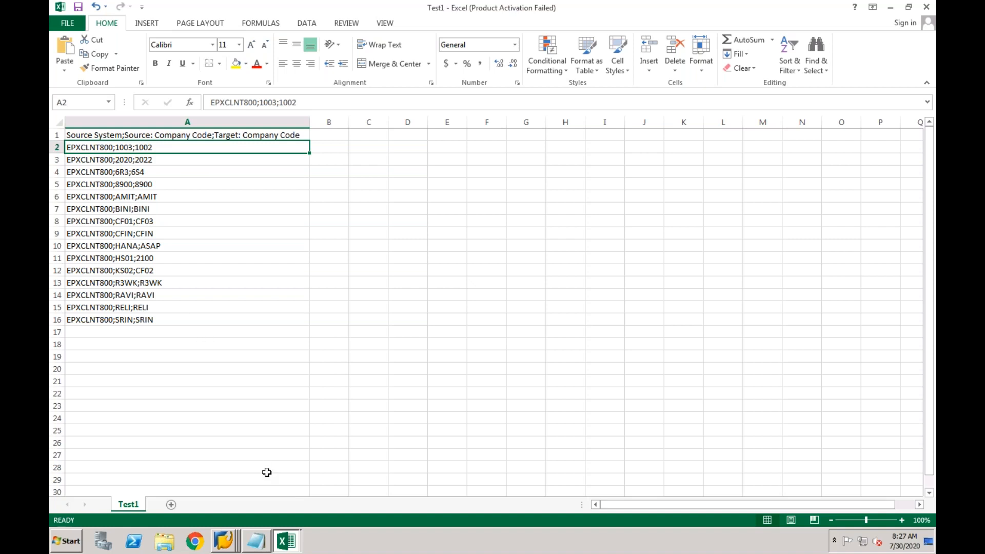
pyautogui.click(226, 536)
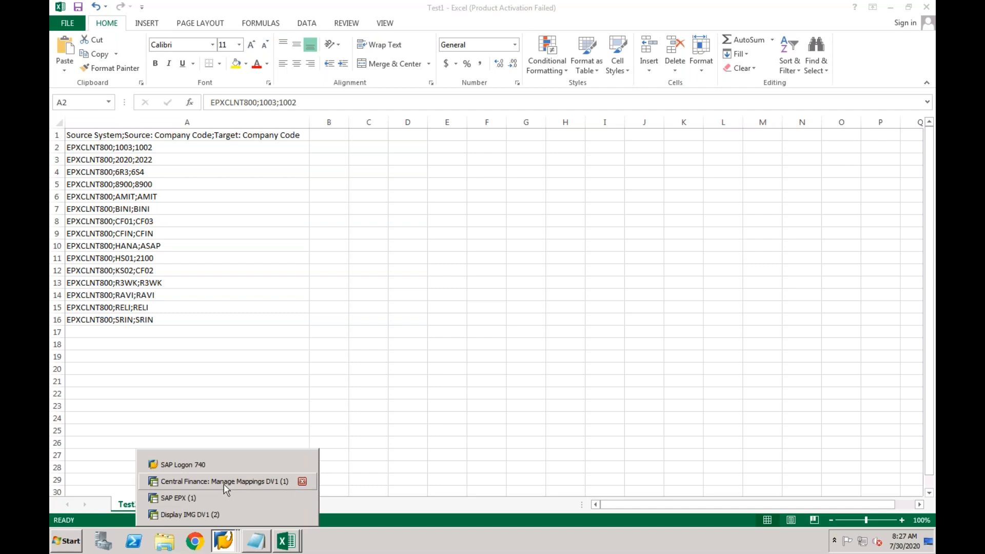
pyautogui.click(215, 513)
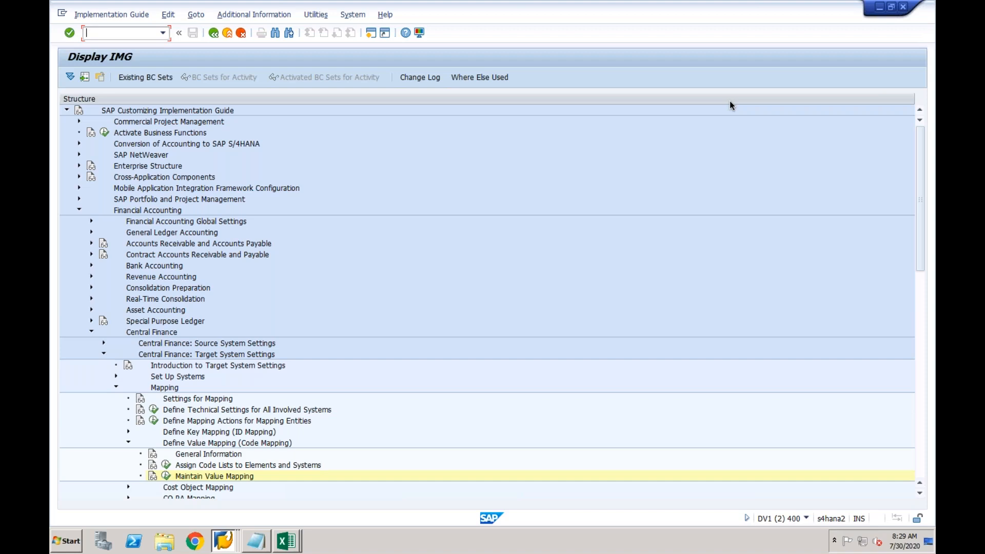
# Expand Define Key Mapping (ID Mapping) and open its General Information documentation
pyautogui.click(214, 489)
pyautogui.click(129, 432)
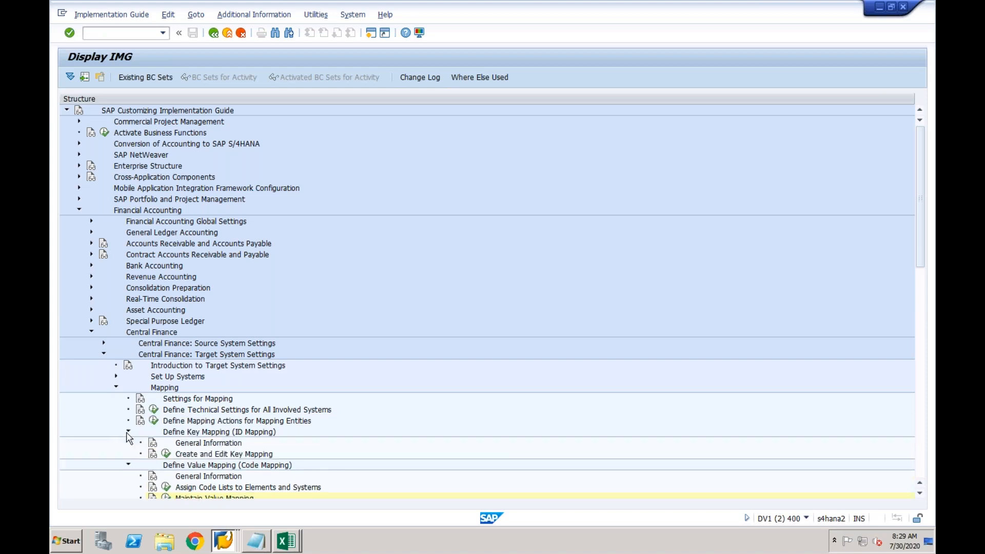
pyautogui.click(153, 443)
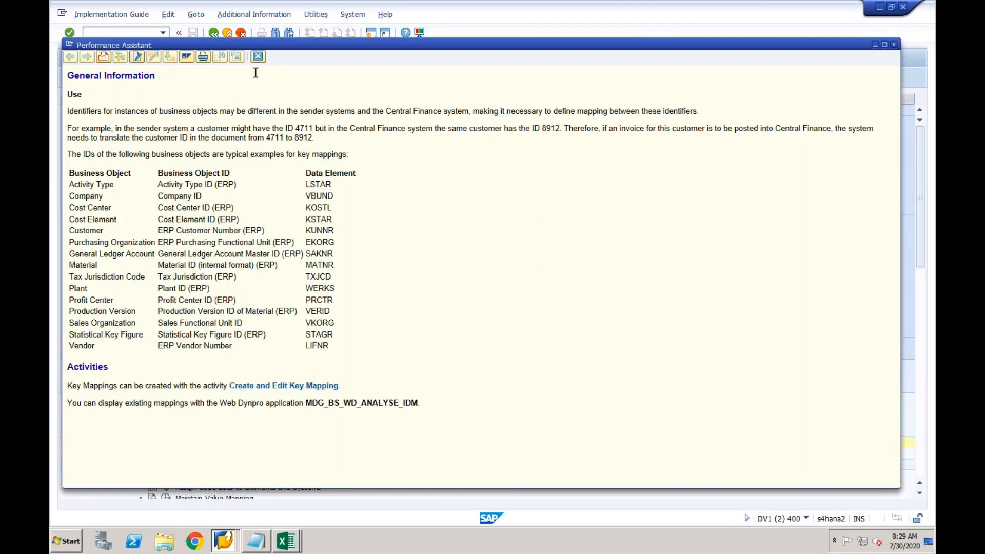
# Close the Performance Assistant showing the Key Mapping General Information documentation
pyautogui.click(259, 58)
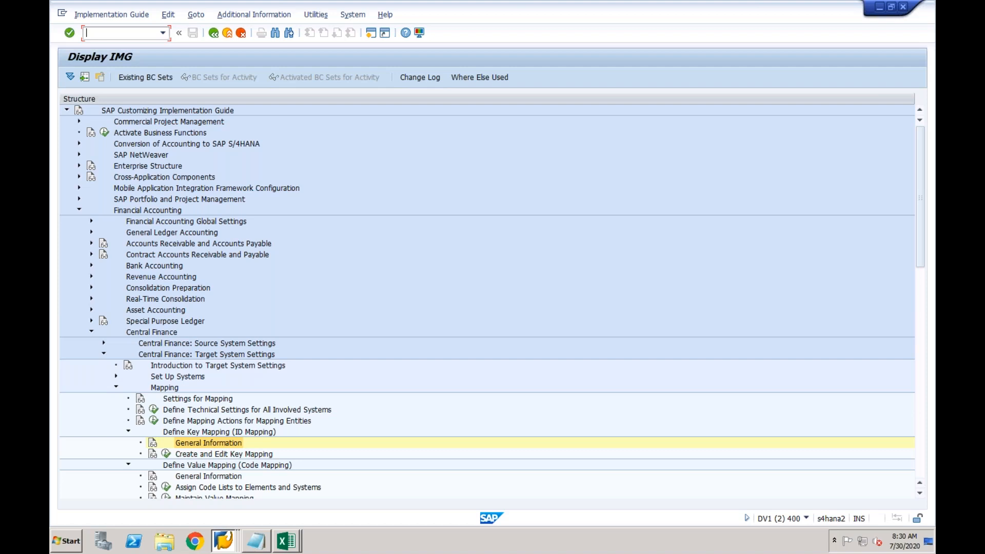
# Open the Define Cost Object Mapping scenarios table, view 9CFIN's source object categories, and go back unchanged
pyautogui.click(922, 277)
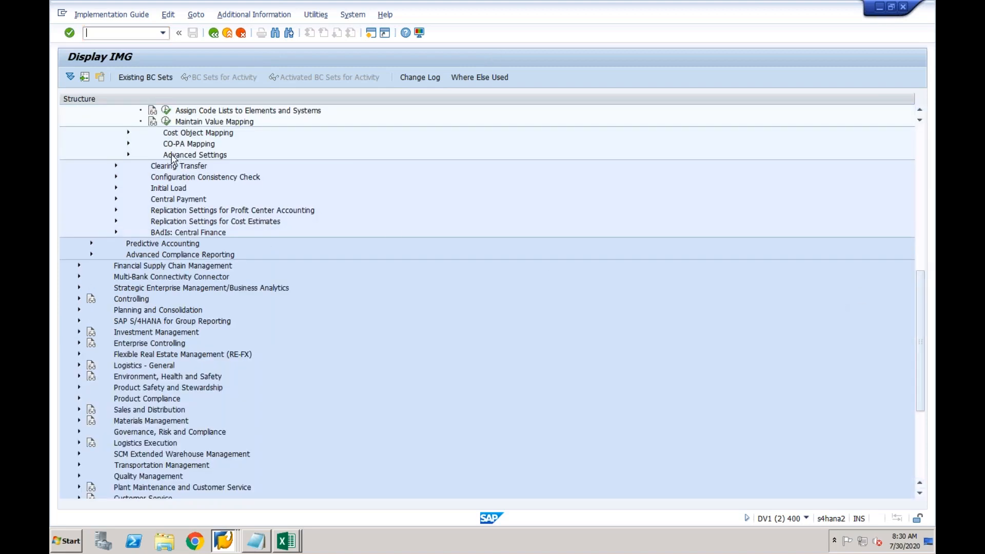
pyautogui.click(128, 133)
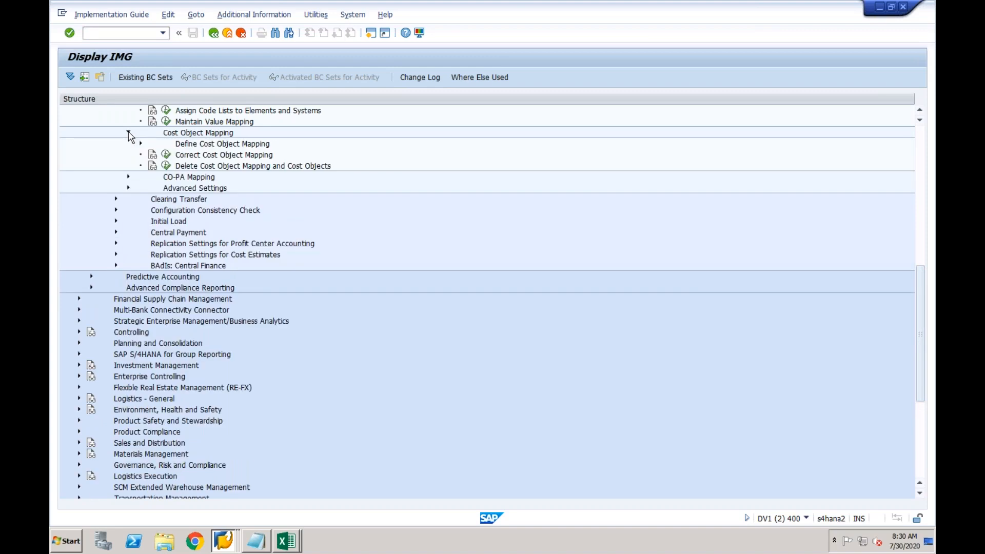
pyautogui.click(140, 144)
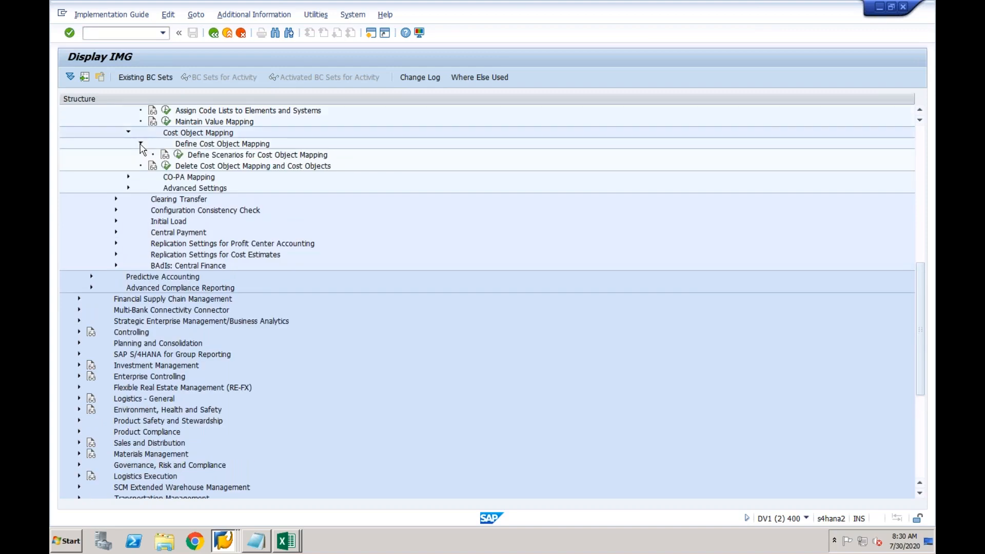
pyautogui.click(179, 154)
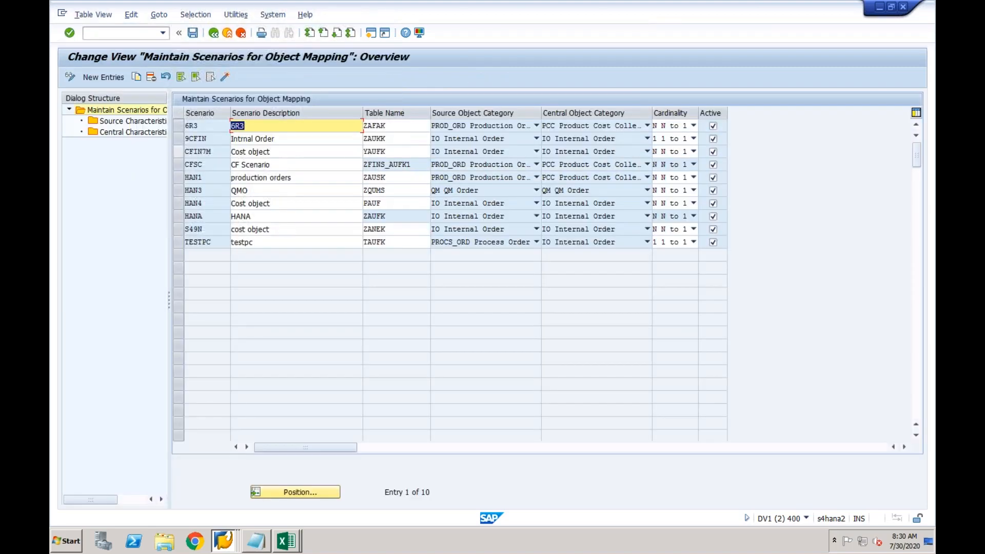
pyautogui.click(341, 140)
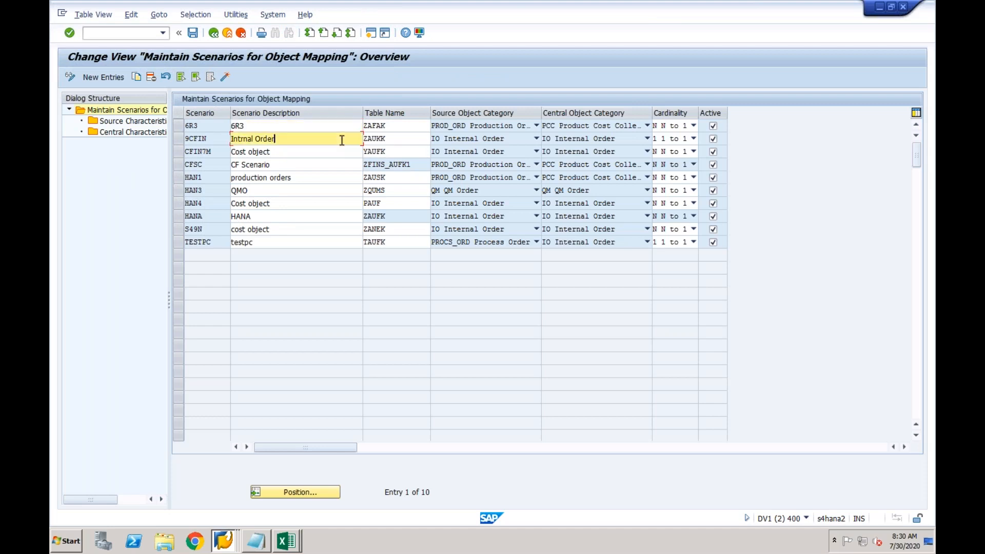
pyautogui.click(535, 139)
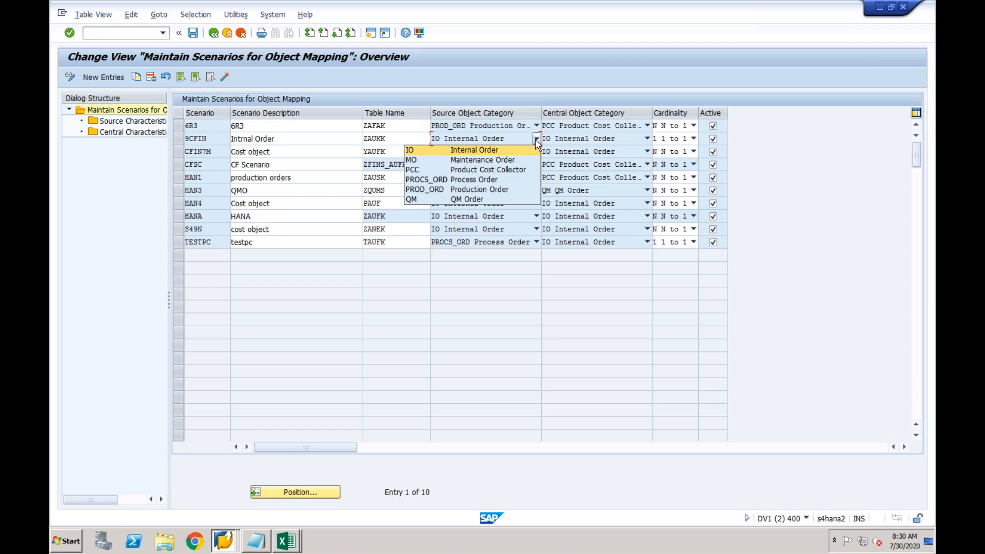
pyautogui.click(534, 140)
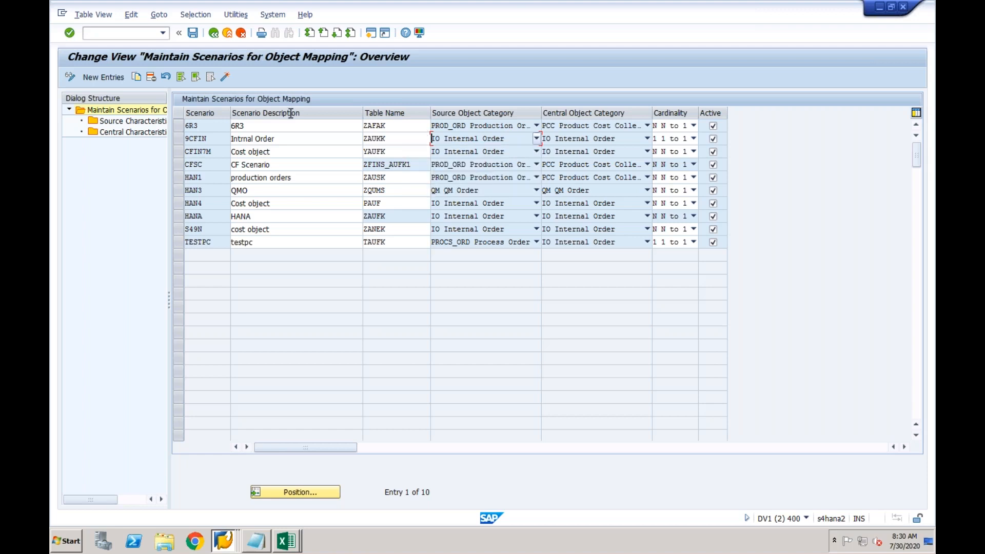
pyautogui.click(214, 34)
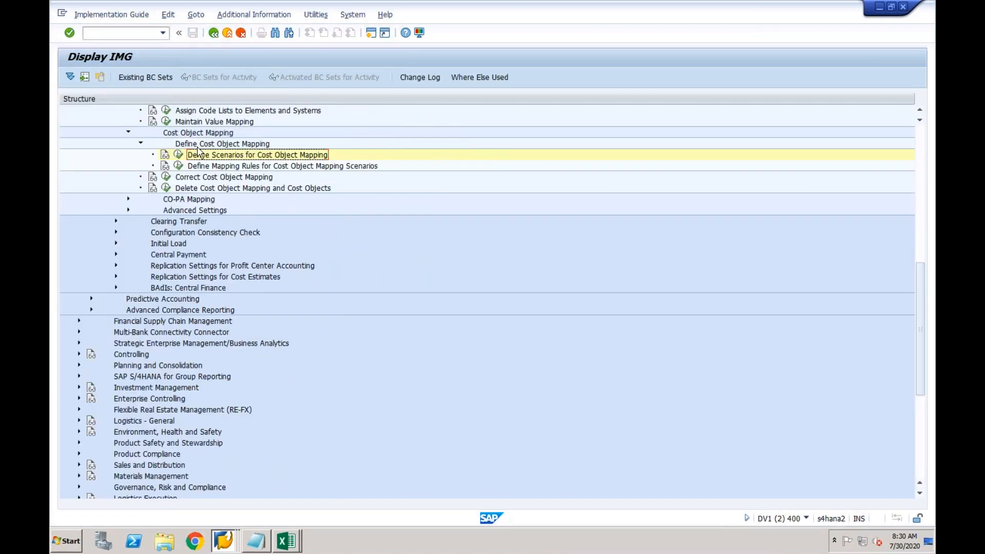
# Launch Create and Edit Key Mapping in Internet Explorer, browse its Business Object Type list, and return to SAP
pyautogui.click(920, 111)
pyautogui.click(921, 111)
pyautogui.click(922, 111)
pyautogui.click(922, 111)
pyautogui.click(921, 111)
pyautogui.click(922, 111)
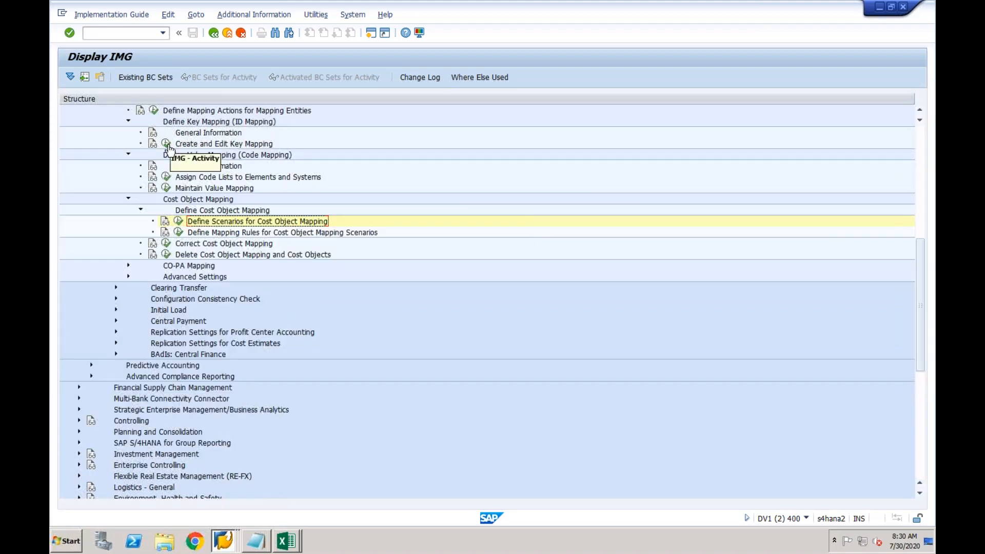
pyautogui.click(166, 144)
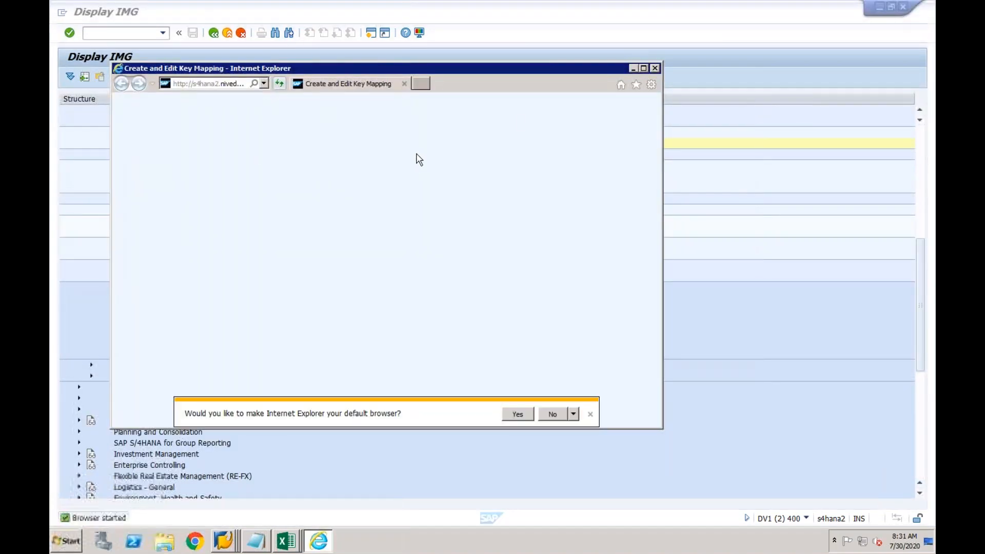
pyautogui.click(657, 69)
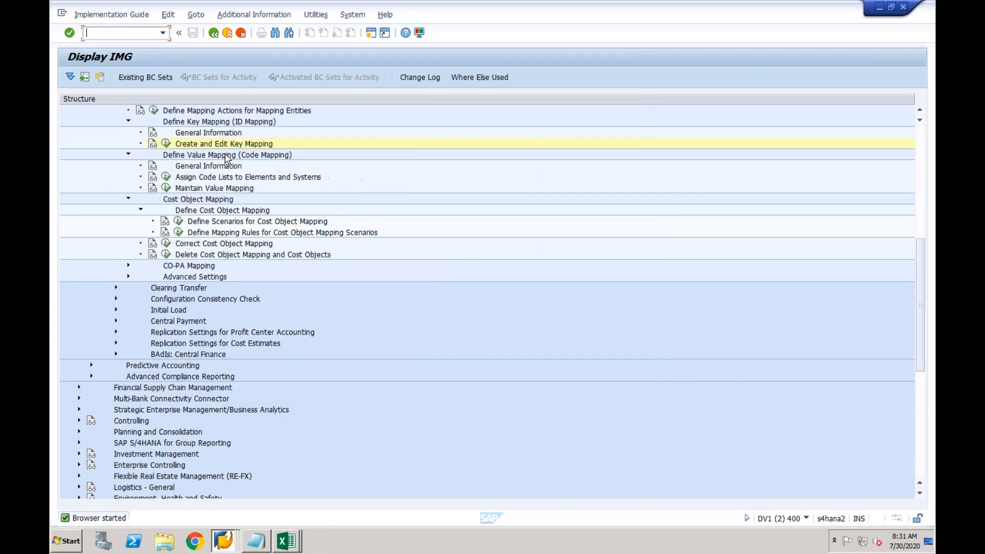
pyautogui.click(166, 143)
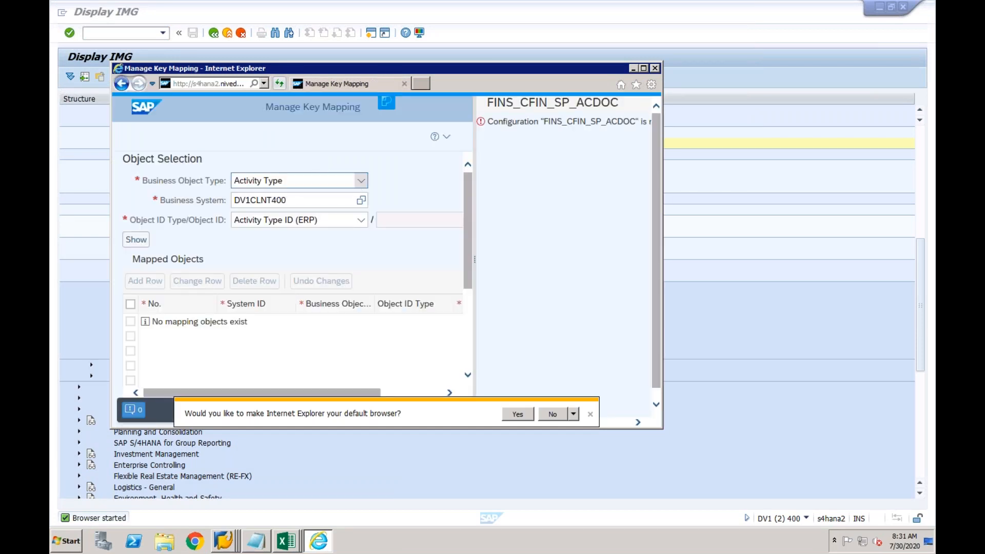
pyautogui.click(361, 180)
pyautogui.moveTo(453, 227); pyautogui.dragTo(456, 359)
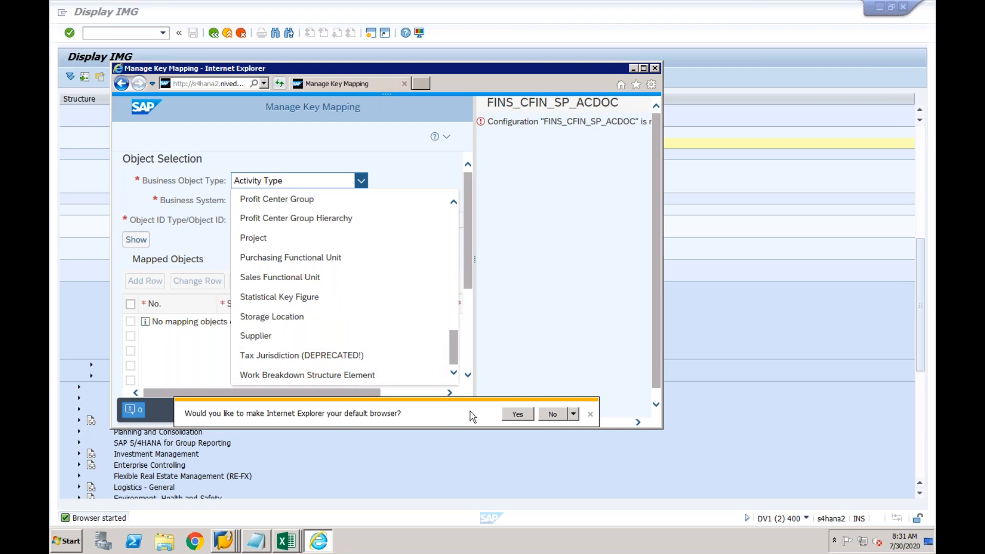
pyautogui.click(502, 463)
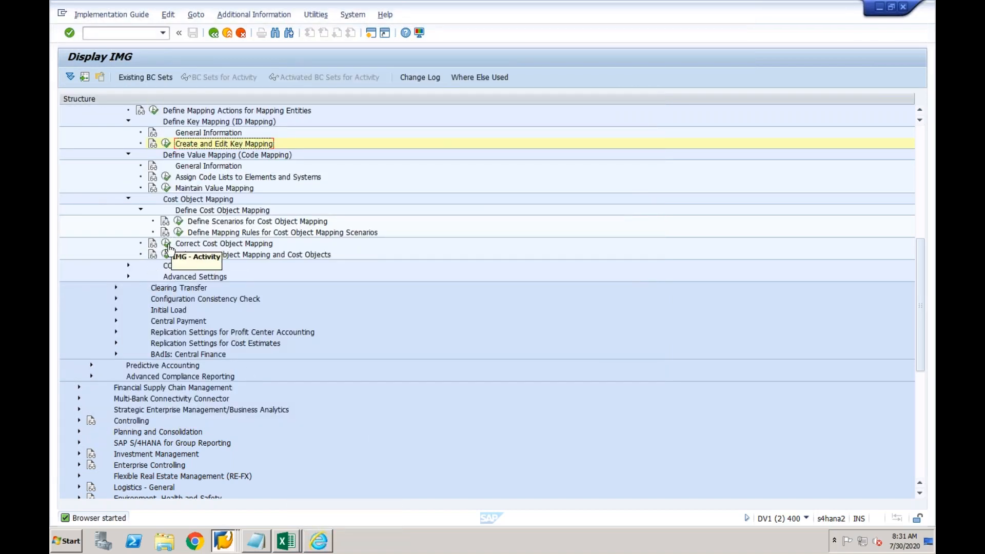
pyautogui.click(179, 222)
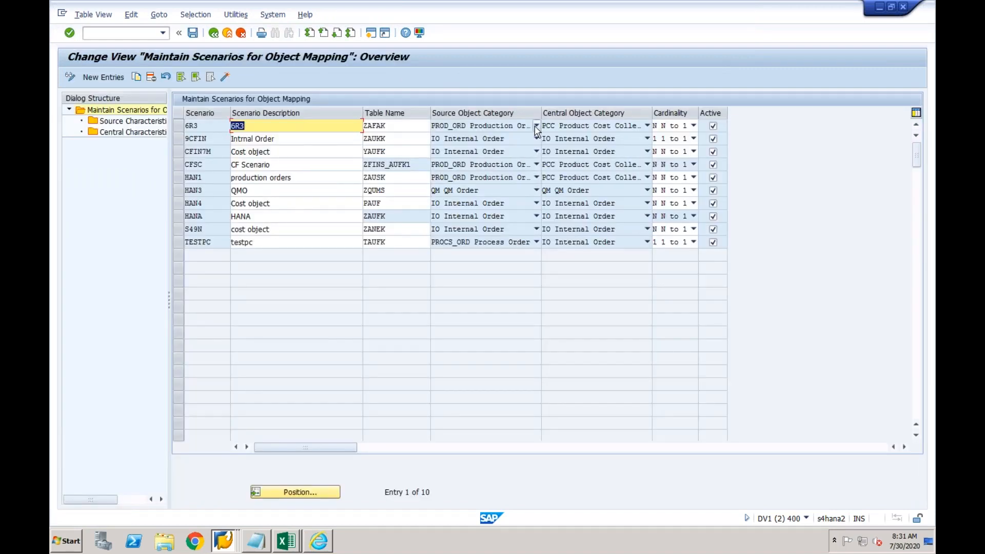
pyautogui.click(536, 126)
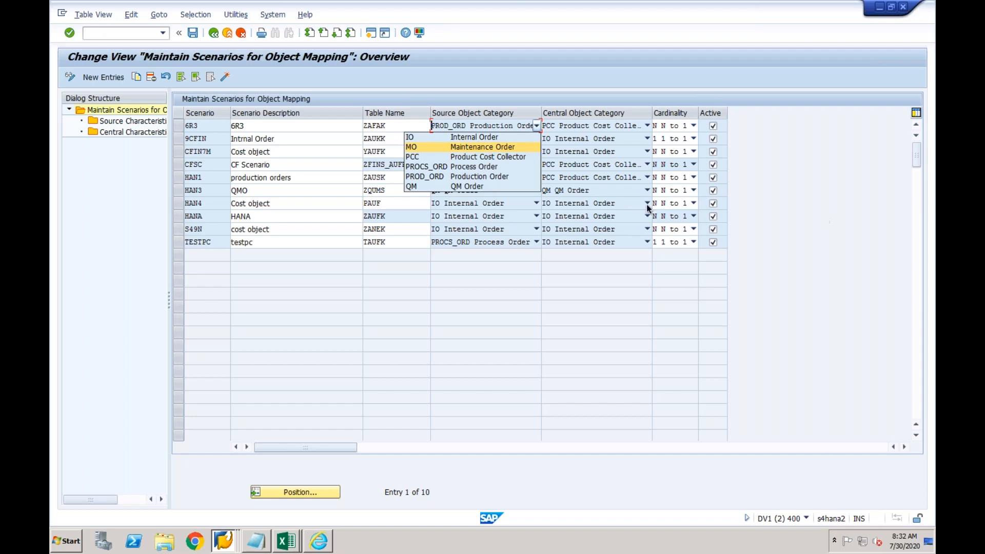
pyautogui.click(391, 179)
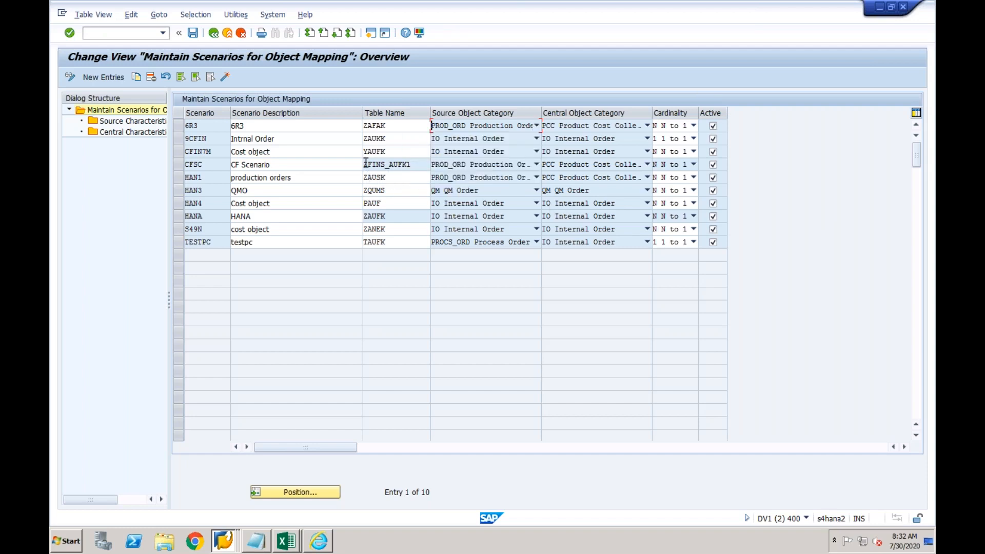
pyautogui.click(290, 128)
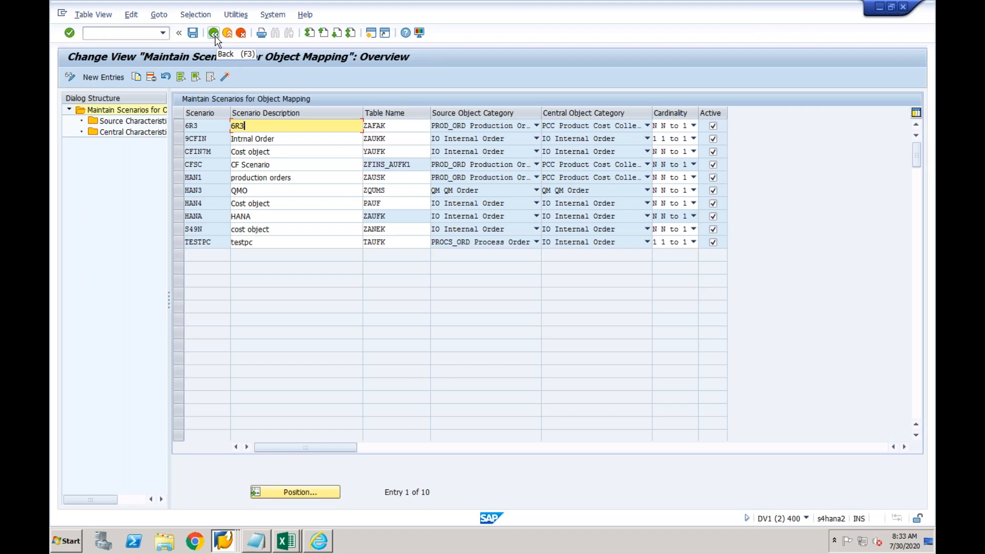
pyautogui.click(386, 138)
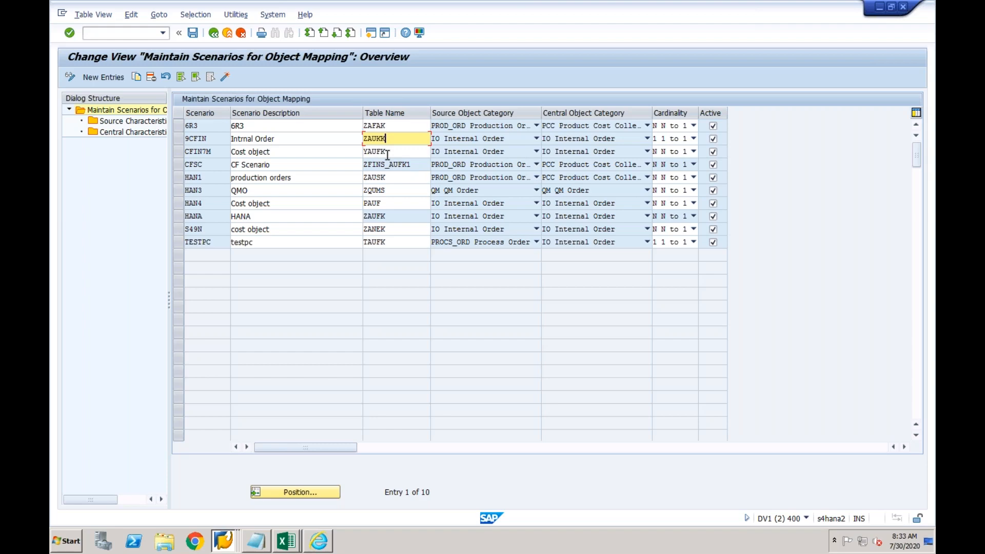
pyautogui.click(213, 34)
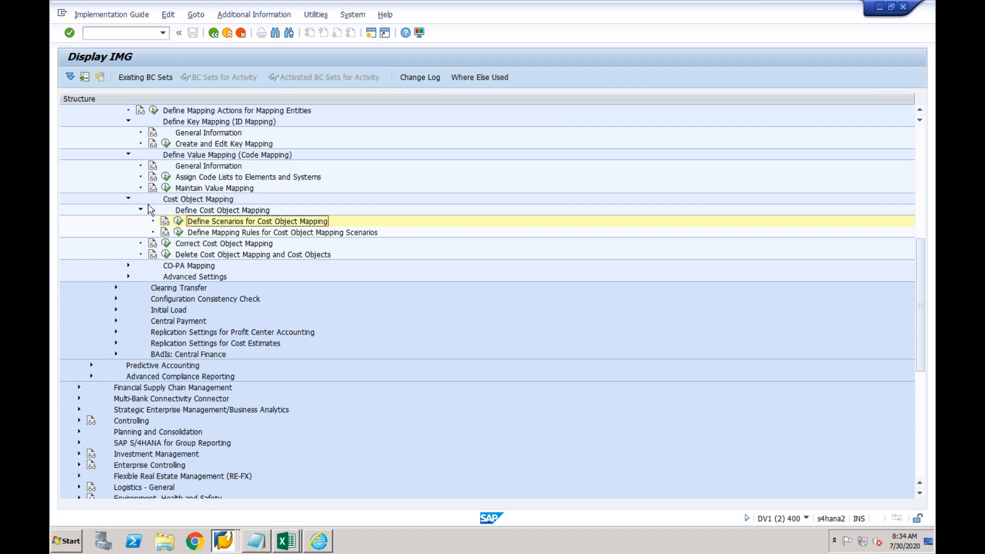
# Collapse the Cost Object Mapping, Define Value Mapping and Define Key Mapping branches
pyautogui.click(128, 201)
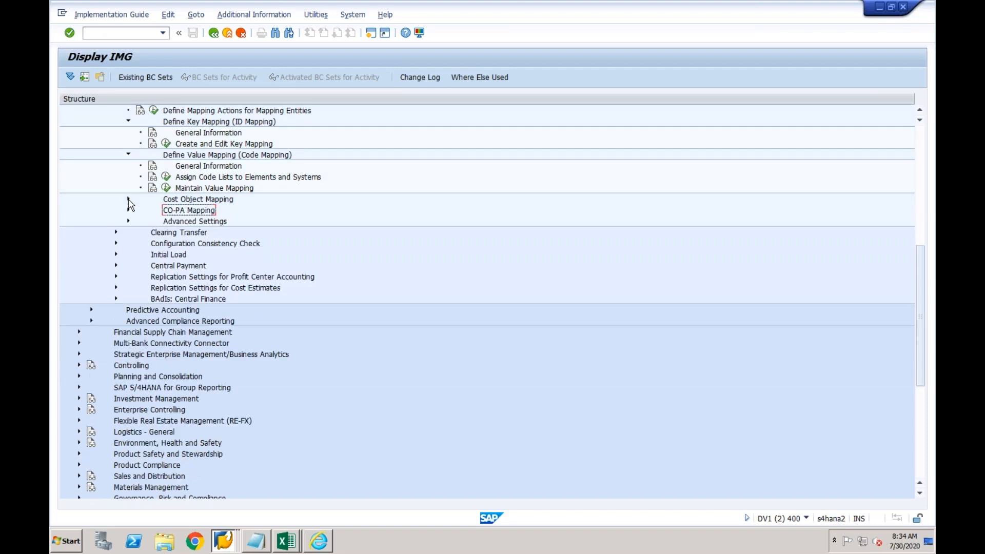
pyautogui.click(128, 155)
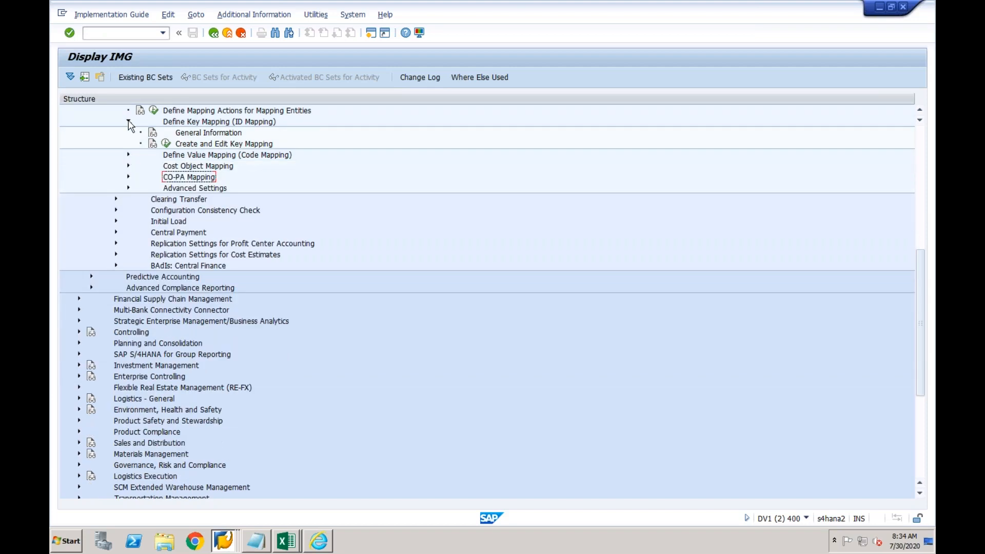
pyautogui.click(129, 122)
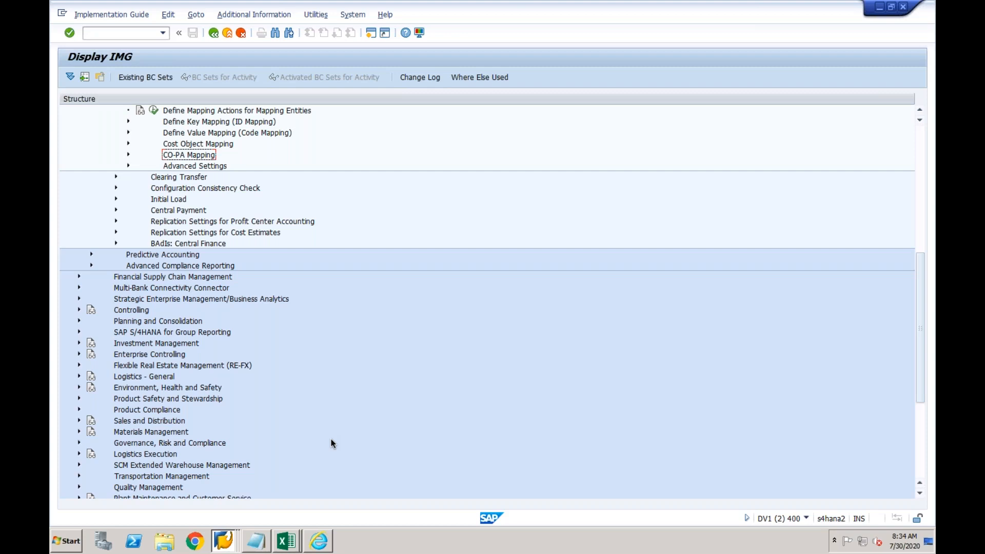
pyautogui.click(226, 540)
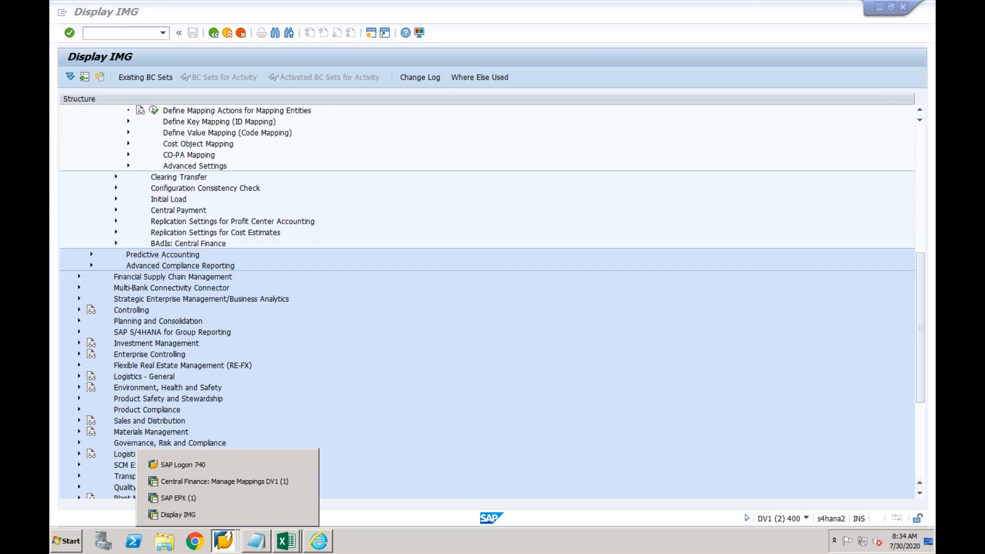
# Switch back to Display IMG and expand Define Key Mapping (ID Mapping) again
pyautogui.click(208, 514)
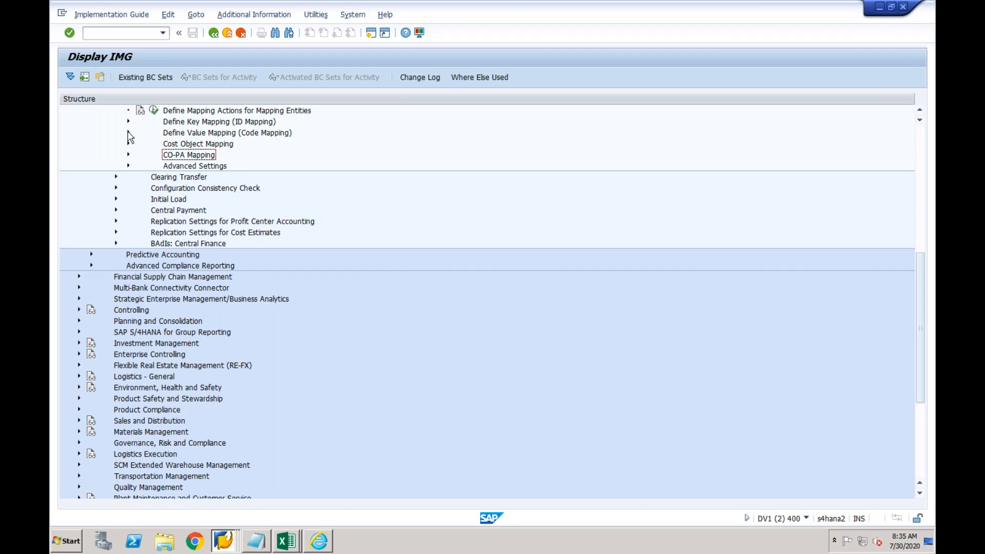
pyautogui.click(129, 121)
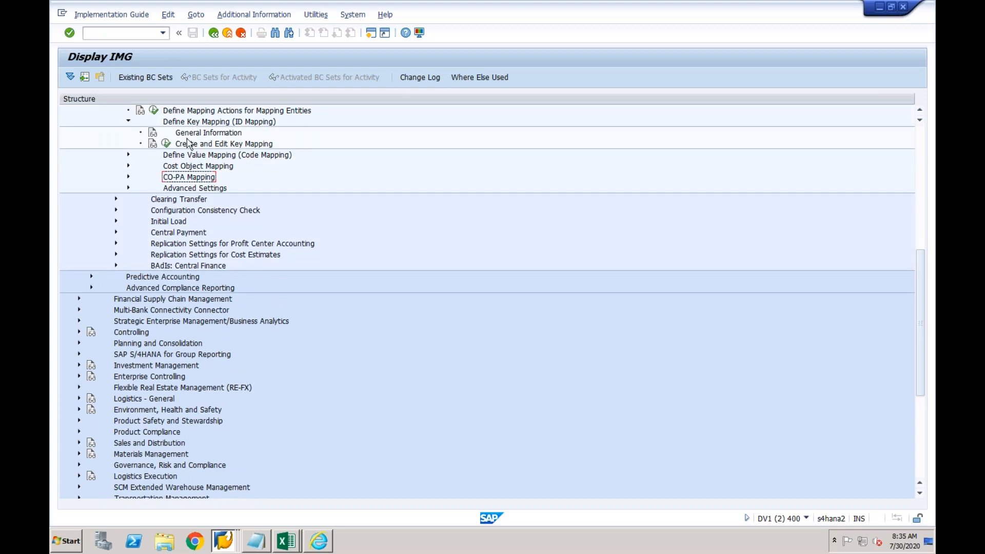
# Run Maintain Value Mapping and open the value mappings of the BUKRS code list
pyautogui.click(129, 154)
pyautogui.click(165, 189)
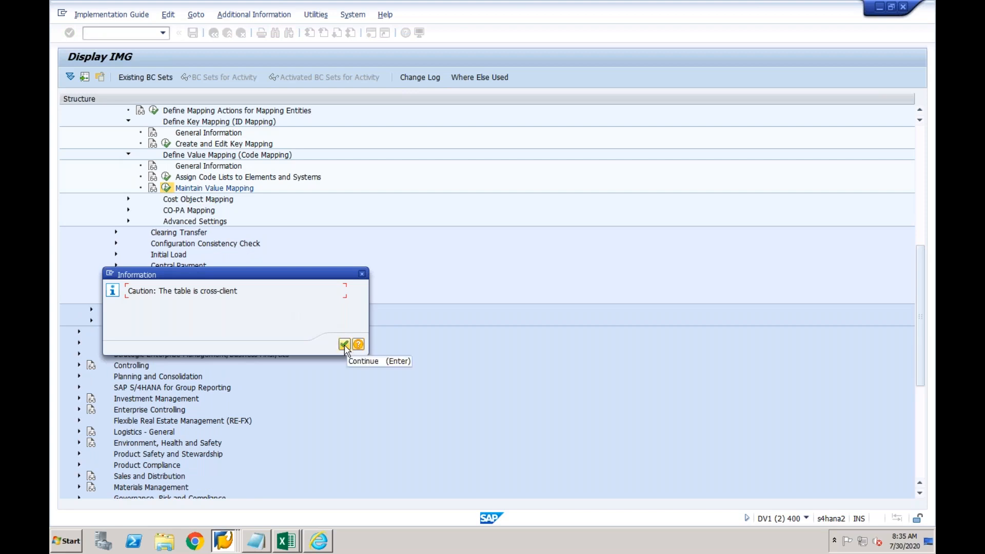
pyautogui.click(343, 344)
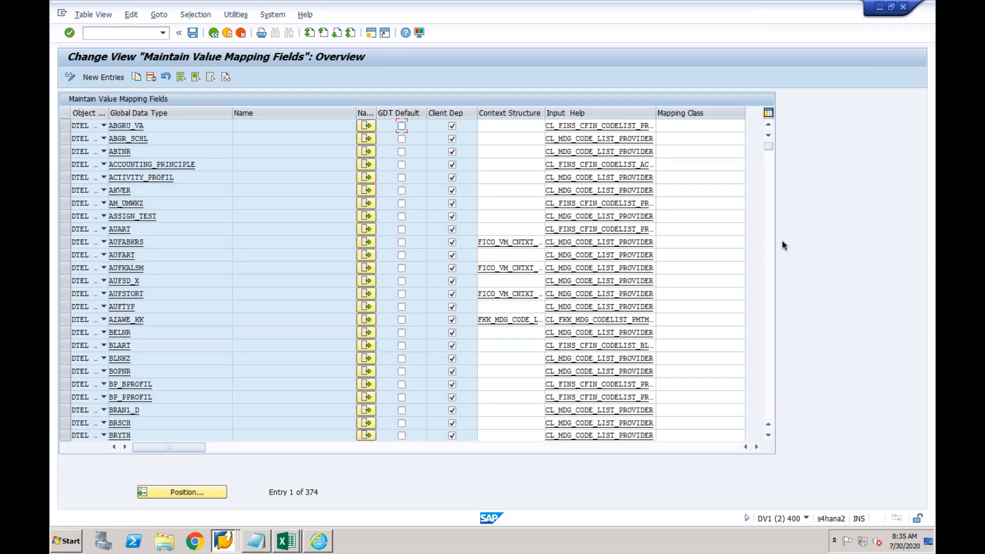
pyautogui.click(768, 246)
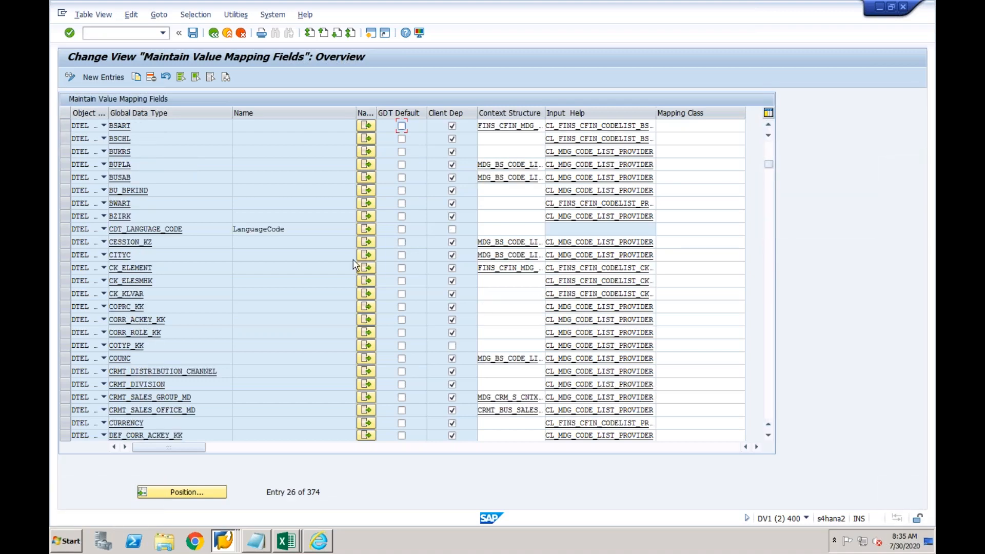
pyautogui.click(122, 149)
pyautogui.click(366, 152)
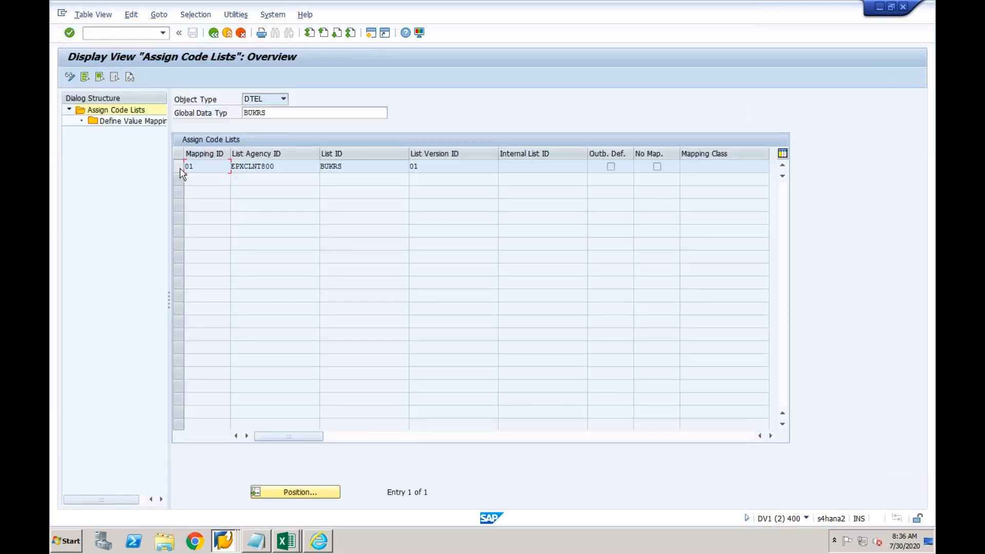
pyautogui.click(178, 167)
pyautogui.doubleClick(153, 123)
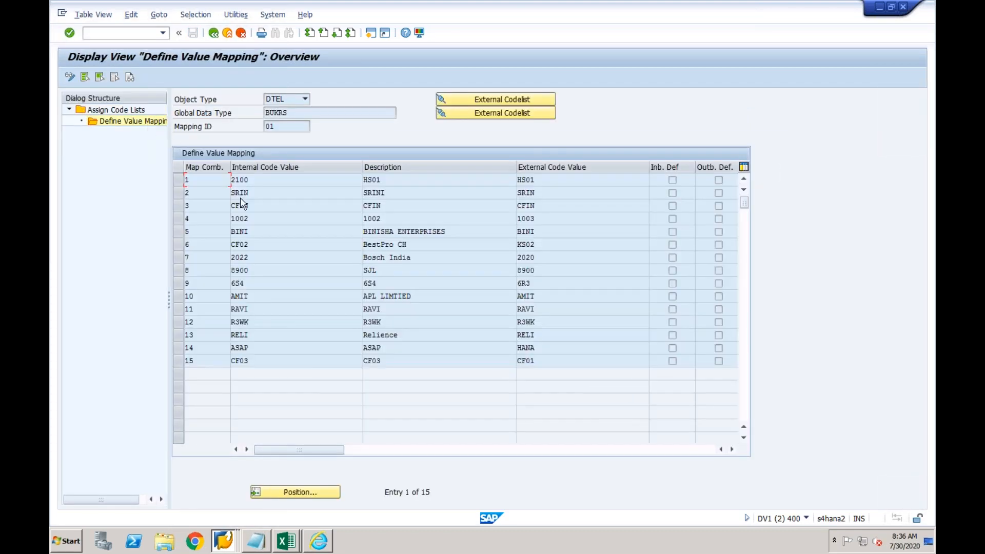
# In edit mode, set row 15's internal code to 1000 (Walgreens Alabama) from the value help
pyautogui.click(70, 77)
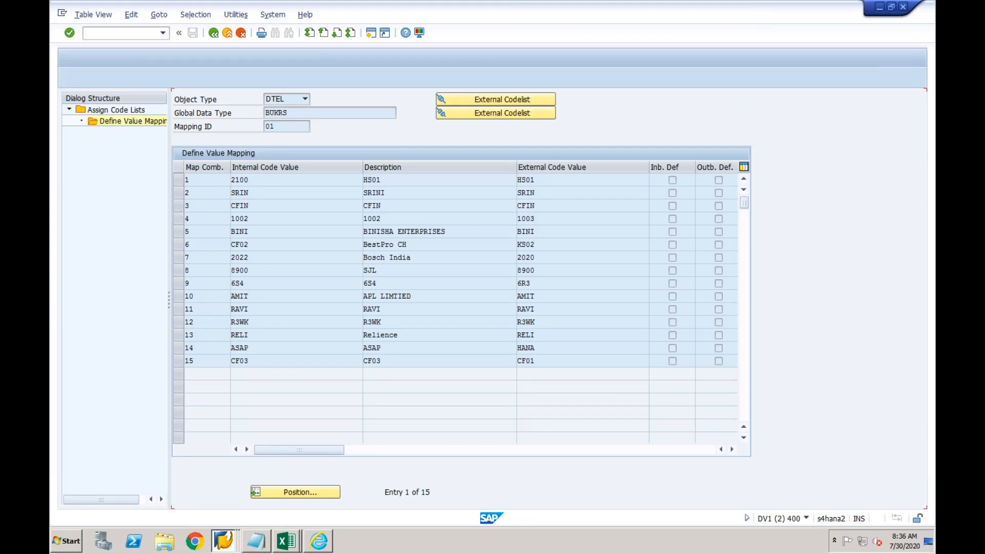
pyautogui.click(264, 359)
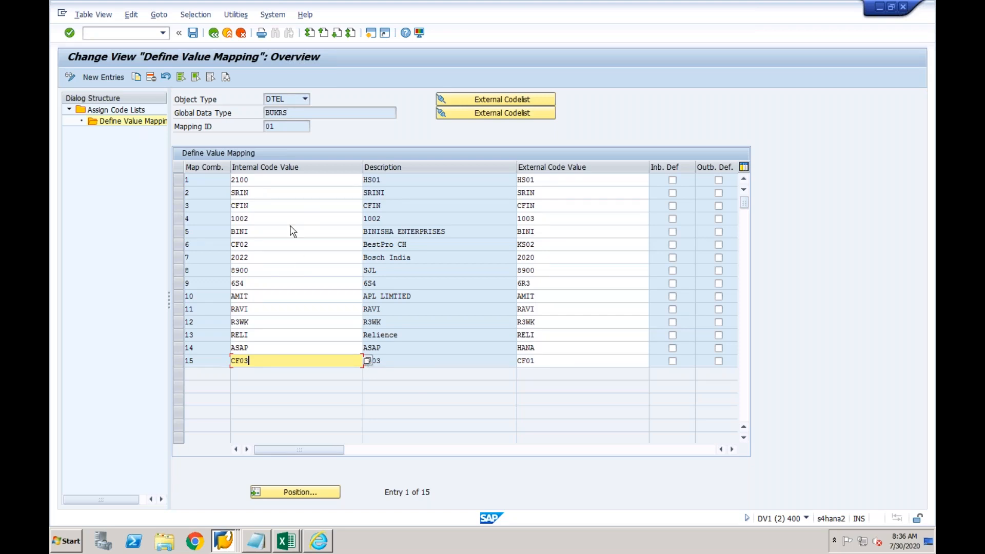
pyautogui.click(367, 361)
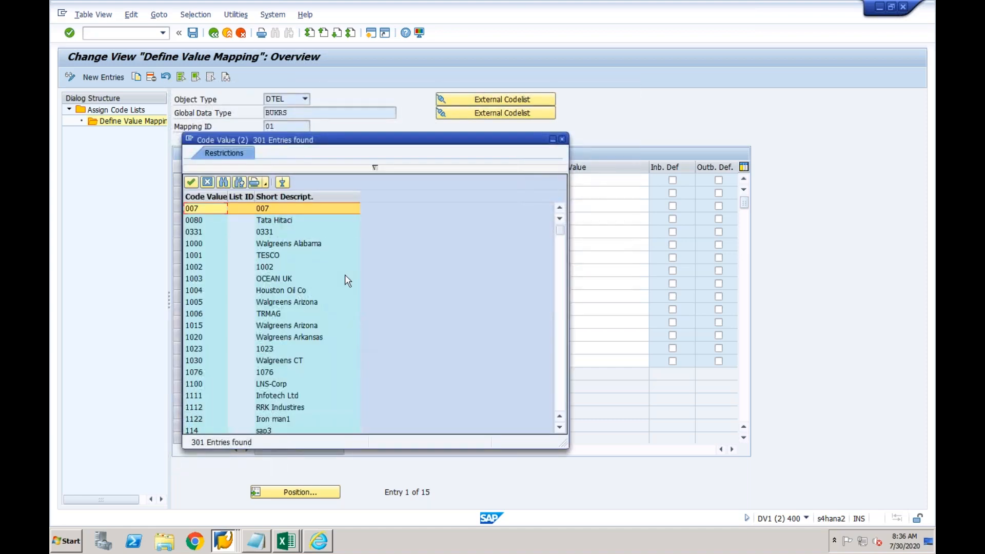
pyautogui.doubleClick(297, 244)
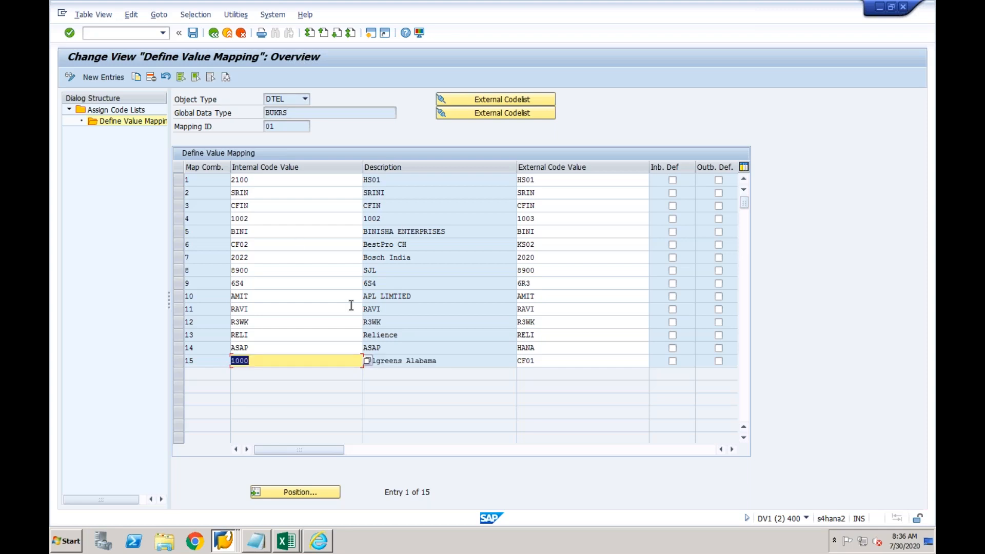
pyautogui.click(415, 361)
pyautogui.moveTo(259, 361); pyautogui.dragTo(229, 361)
# In a new session, run SPRO and expand Enterprise Structure > Definition > Financial Accounting
pyautogui.click(372, 34)
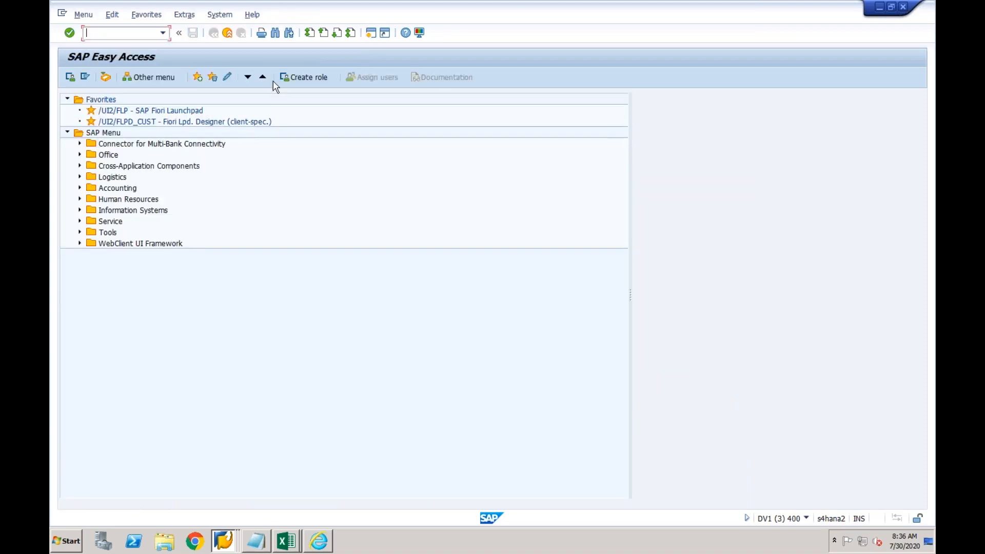
pyautogui.write('spro')
pyautogui.press('Return')
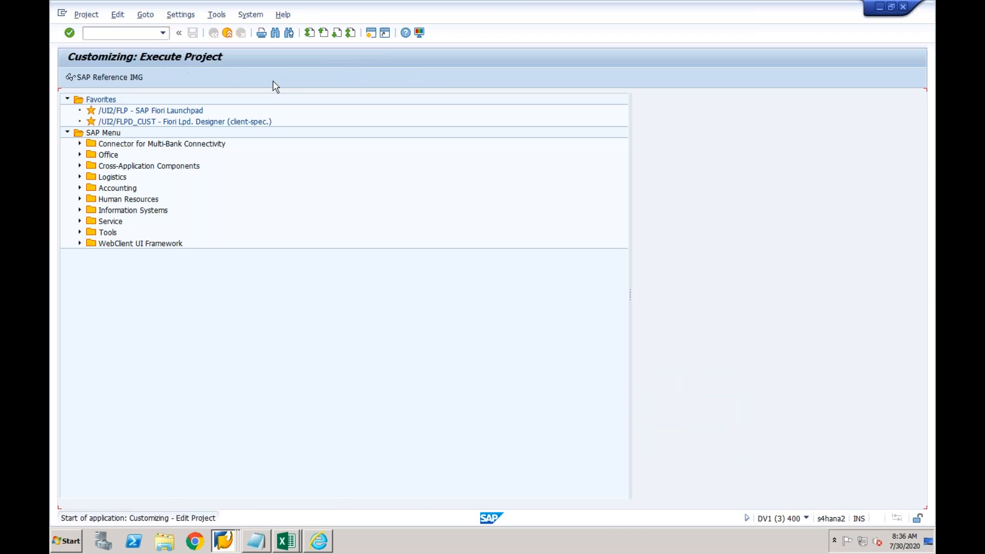
pyautogui.click(119, 80)
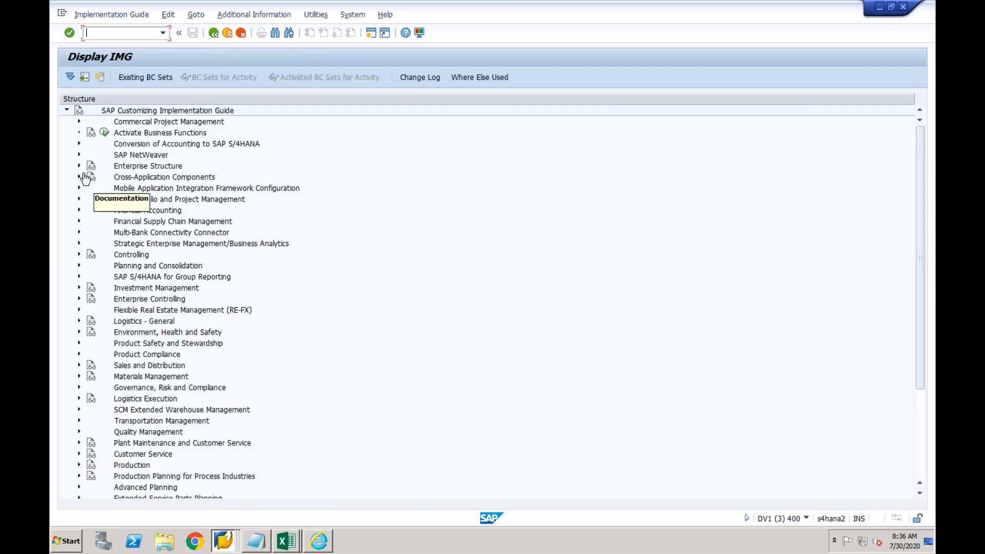
pyautogui.click(79, 165)
pyautogui.click(91, 188)
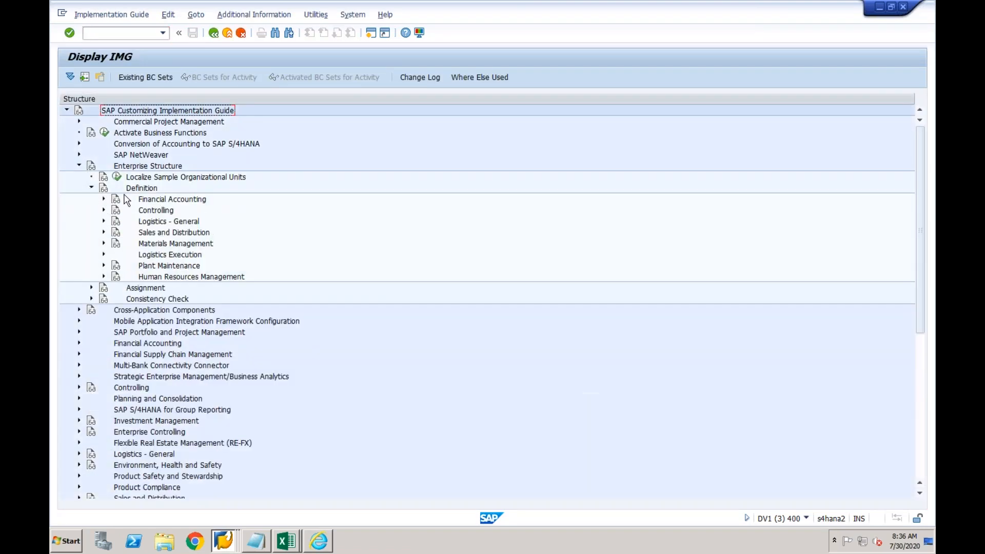
pyautogui.click(104, 200)
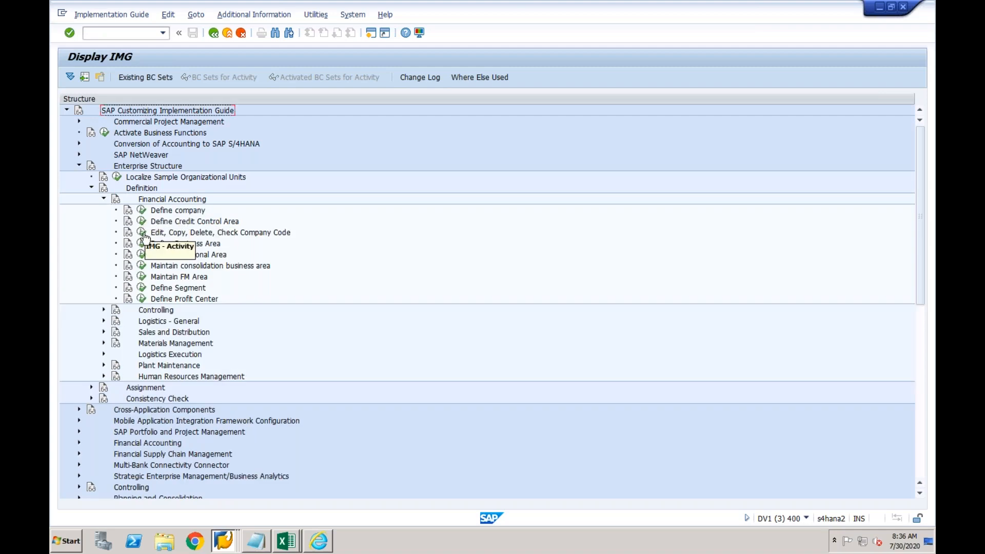
# Open Edit Company Code Data and review company code 1000's details (US, USD)
pyautogui.click(143, 236)
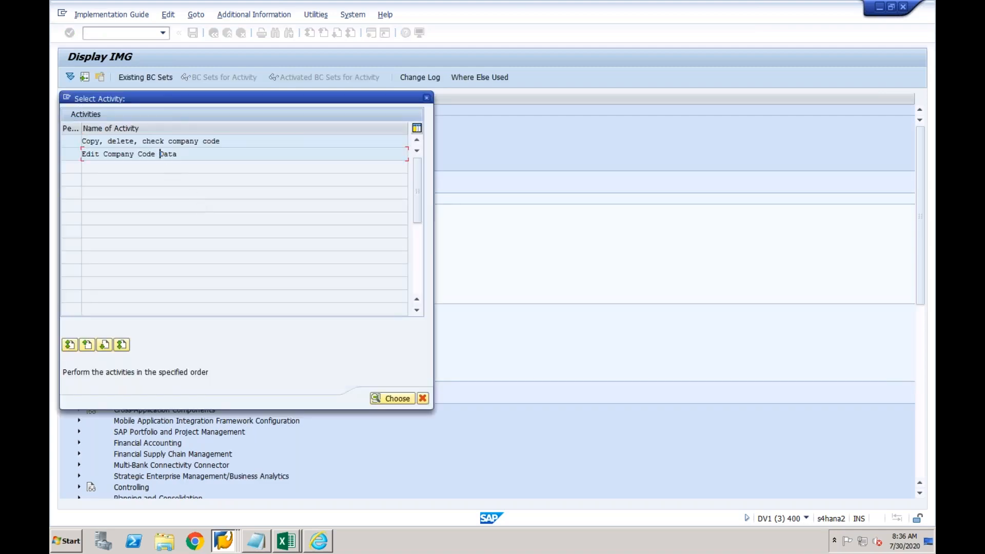
pyautogui.doubleClick(160, 153)
pyautogui.click(137, 151)
pyautogui.doubleClick(138, 151)
pyautogui.click(153, 180)
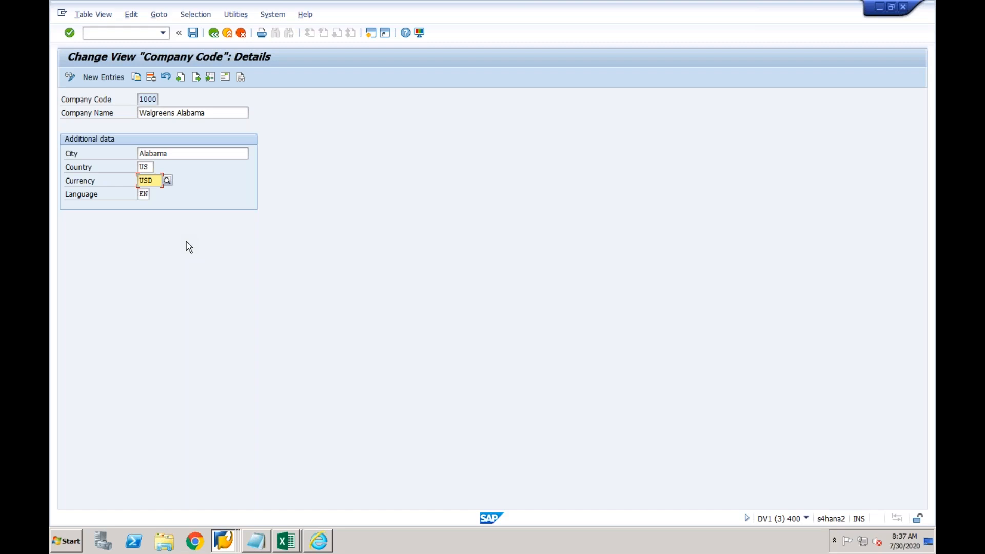
pyautogui.click(227, 34)
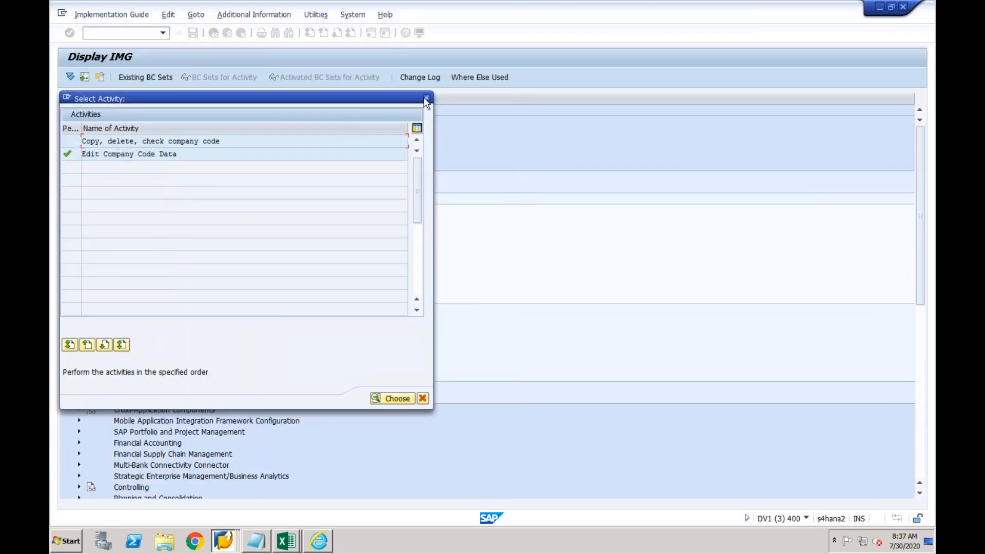
pyautogui.click(424, 99)
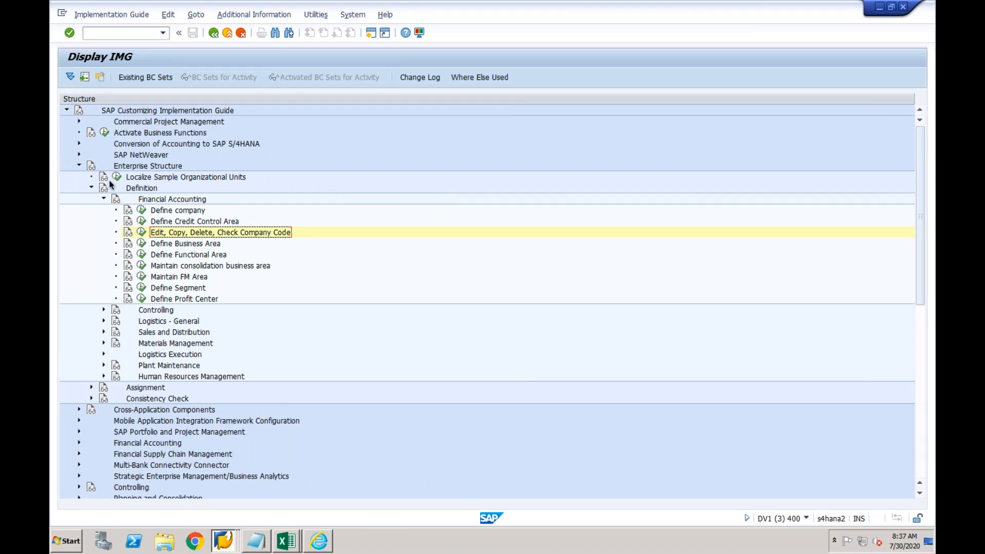
# In Define Business Area, add business area NY with description NY
pyautogui.click(92, 188)
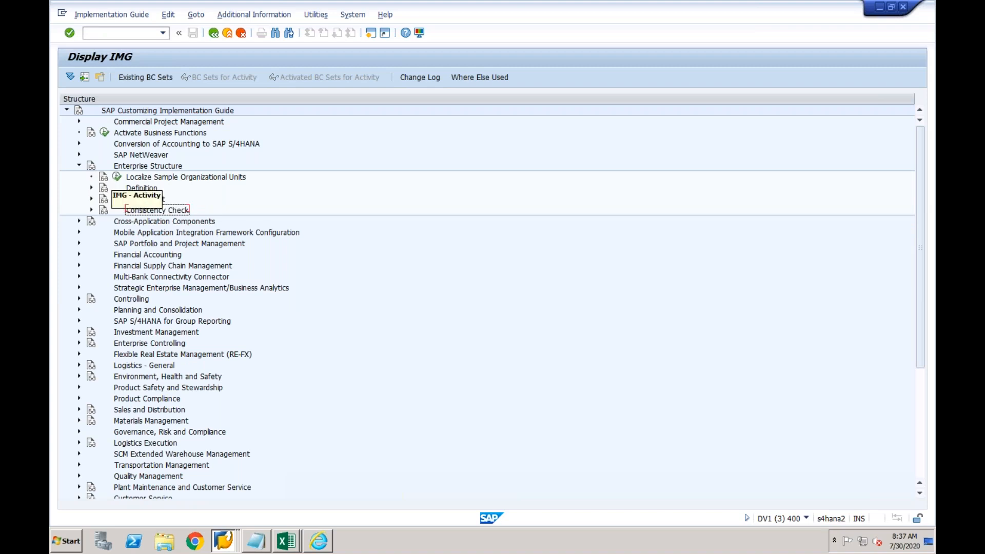
pyautogui.click(92, 188)
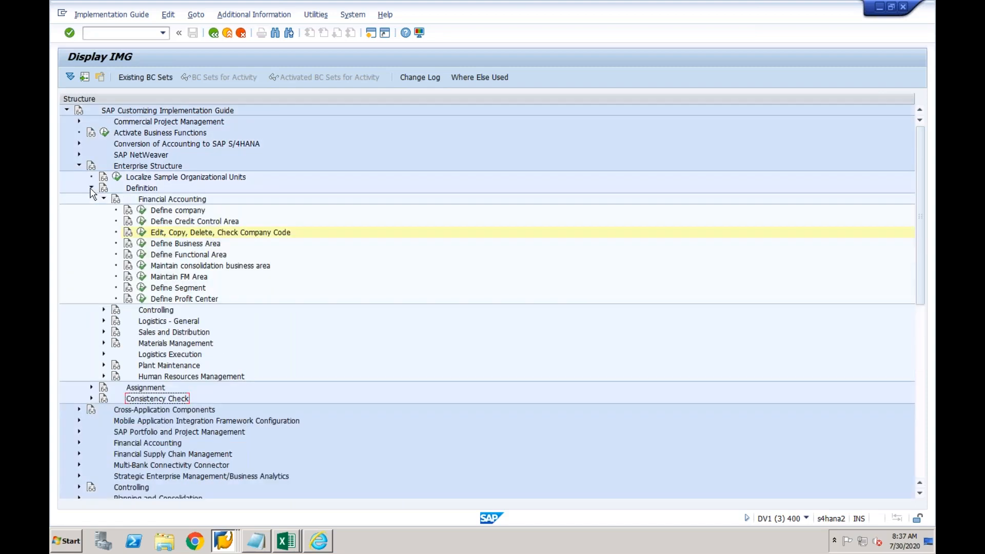
pyautogui.click(142, 243)
pyautogui.click(113, 77)
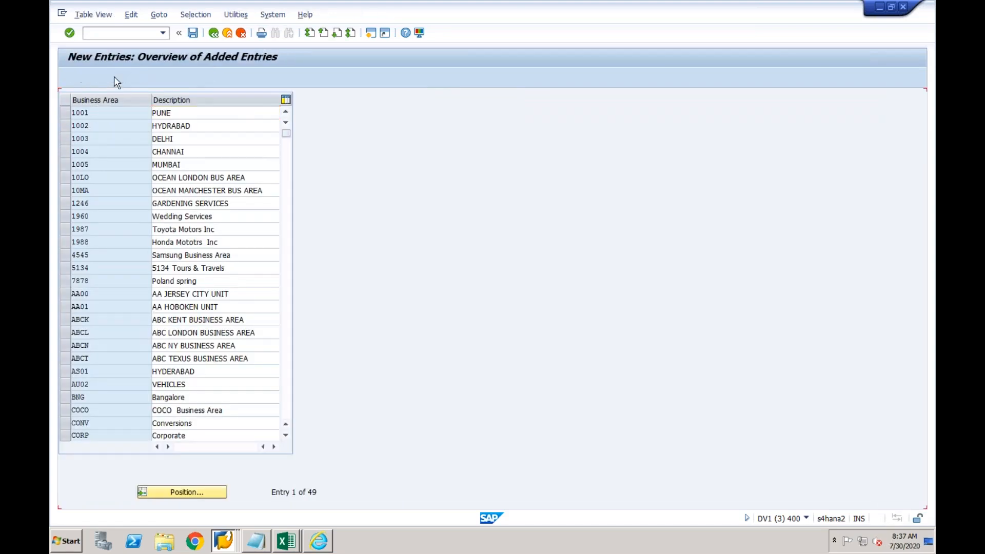
pyautogui.write('N')
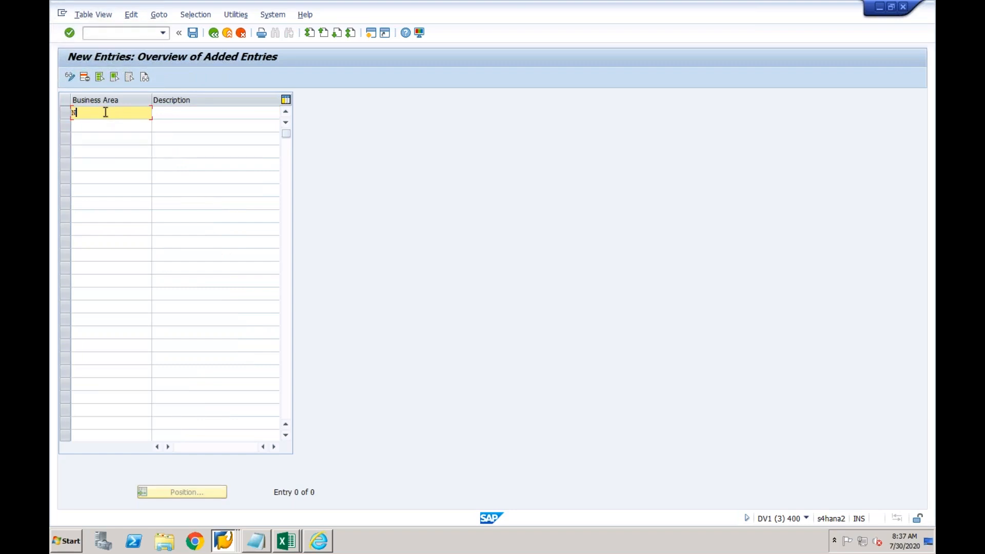
pyautogui.write('Y01')
pyautogui.press('Tab')
pyautogui.write('NY')
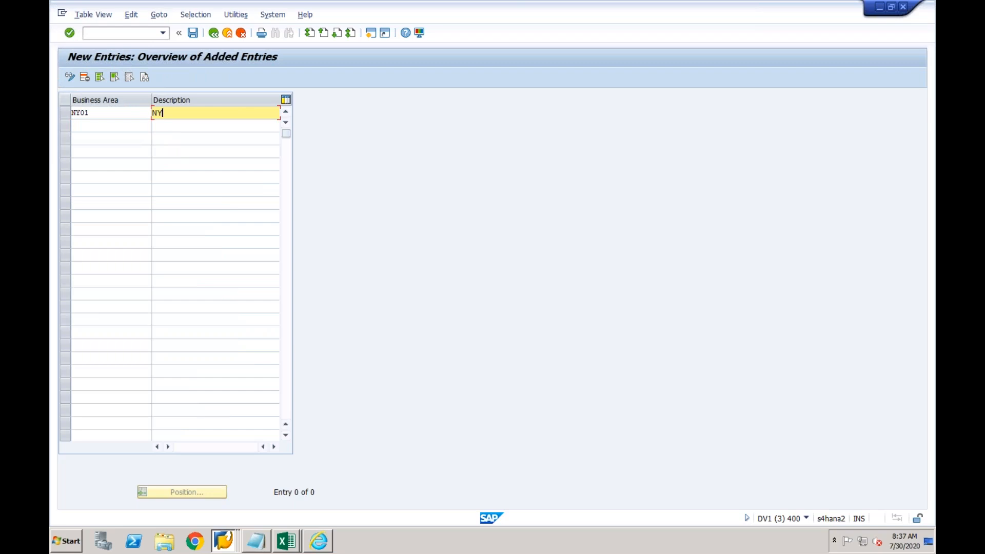
pyautogui.write('01')
pyautogui.click(118, 131)
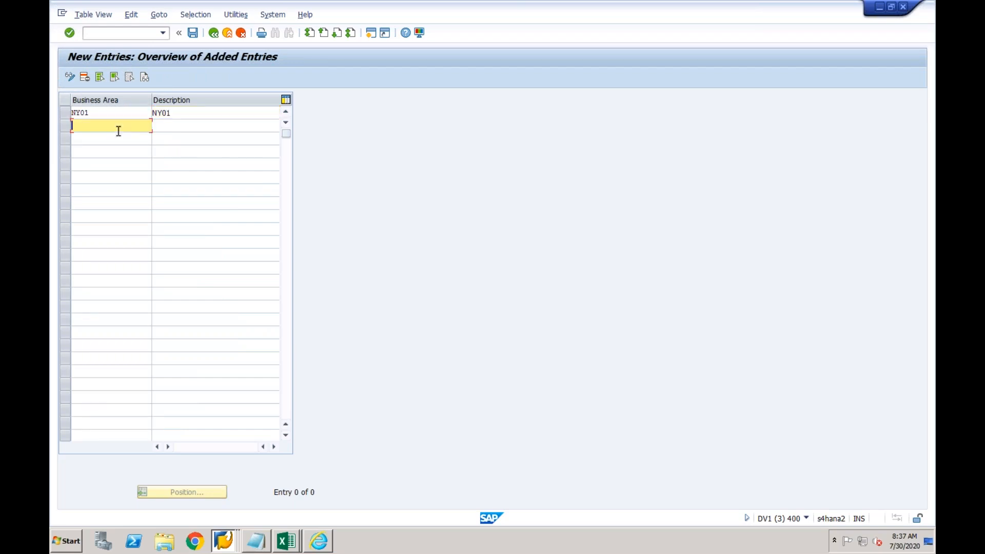
pyautogui.click(98, 113)
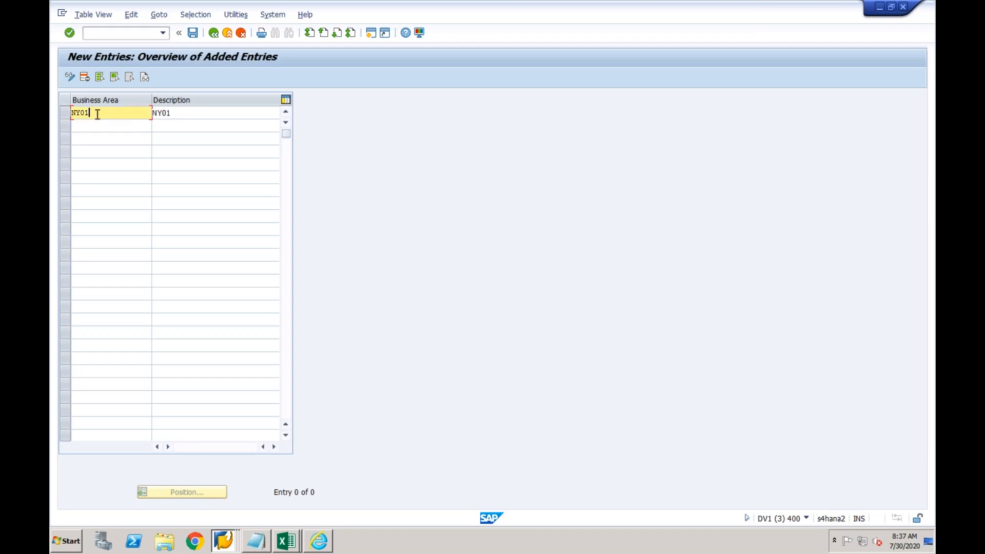
pyautogui.press('BackSpace')
pyautogui.press('BackSpace')
pyautogui.press('Tab')
pyautogui.write('NY')
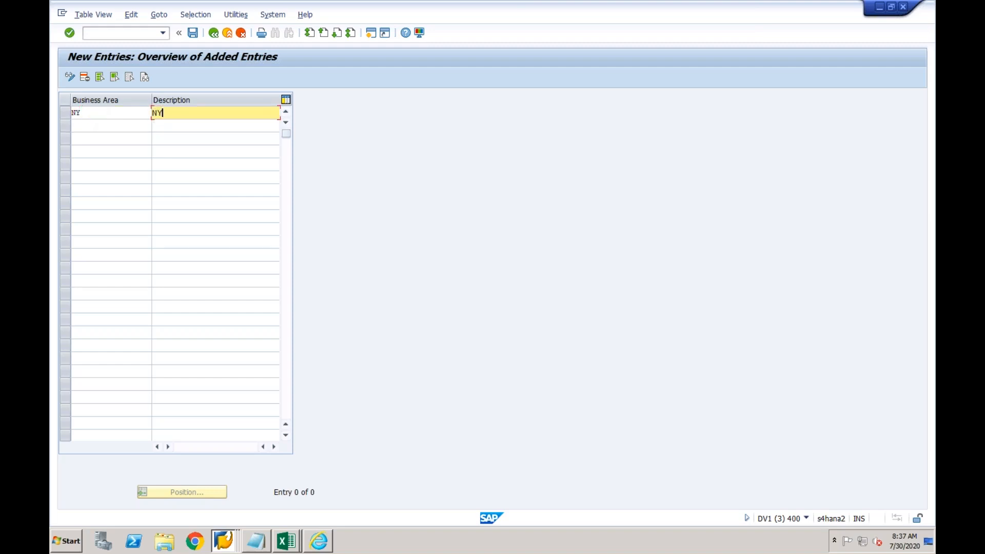
# Add business area WA, save both to the customizing request, and return to Define Value Mapping
pyautogui.click(92, 125)
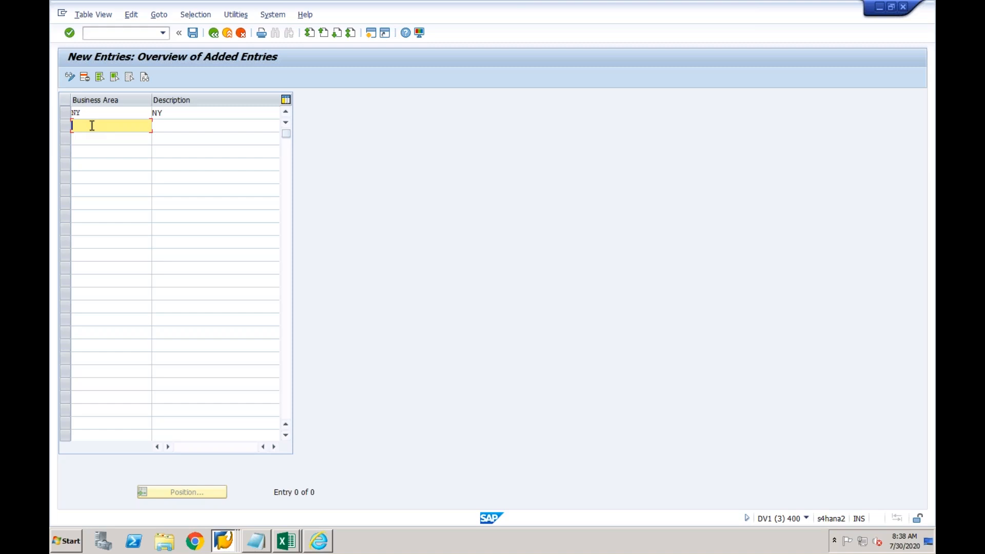
pyautogui.write('WA')
pyautogui.press('Tab')
pyautogui.write('WA')
pyautogui.press('Return')
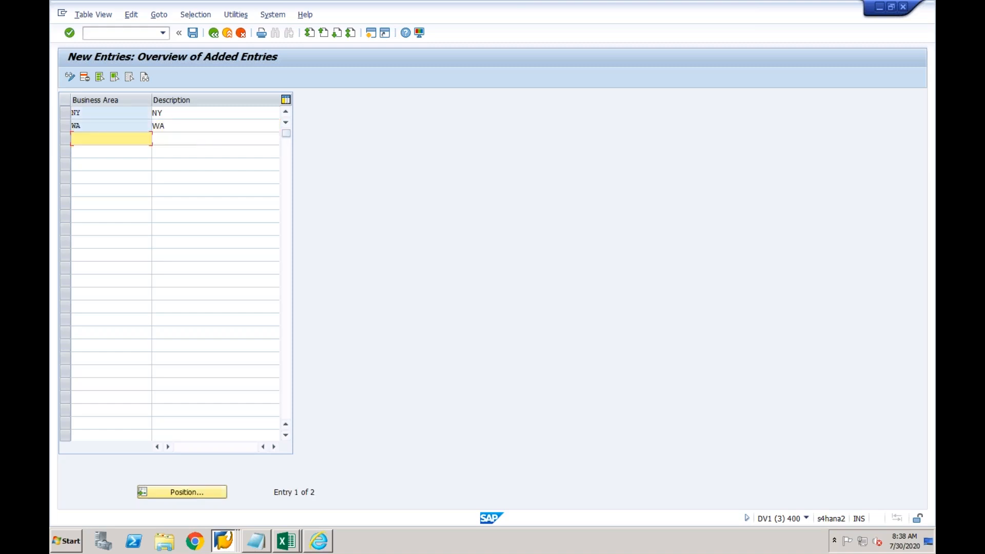
pyautogui.click(193, 34)
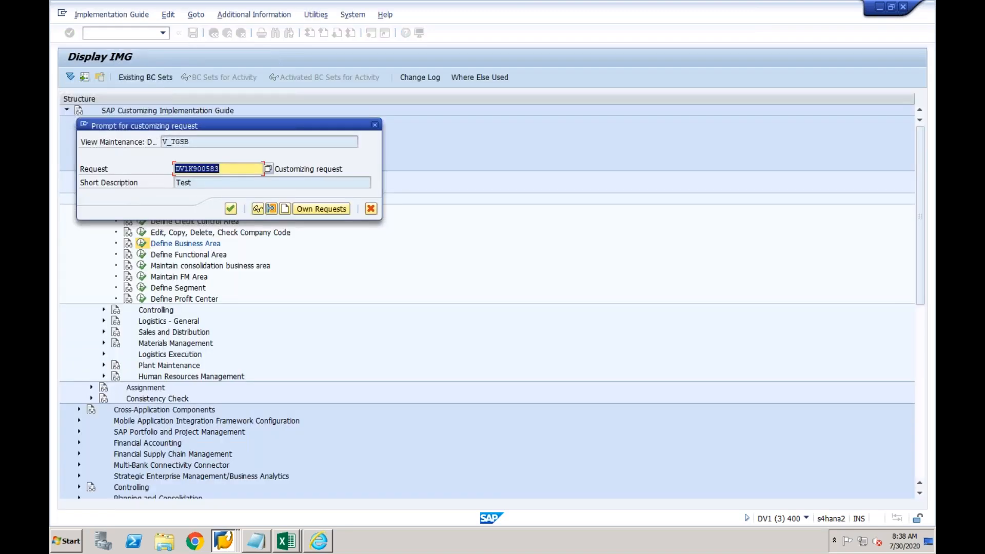
pyautogui.press('Return')
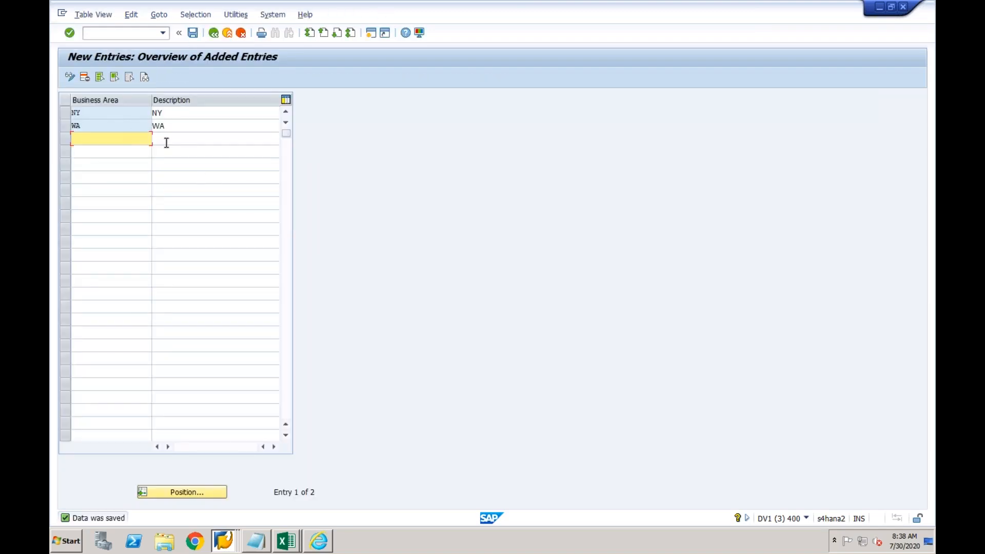
pyautogui.click(225, 543)
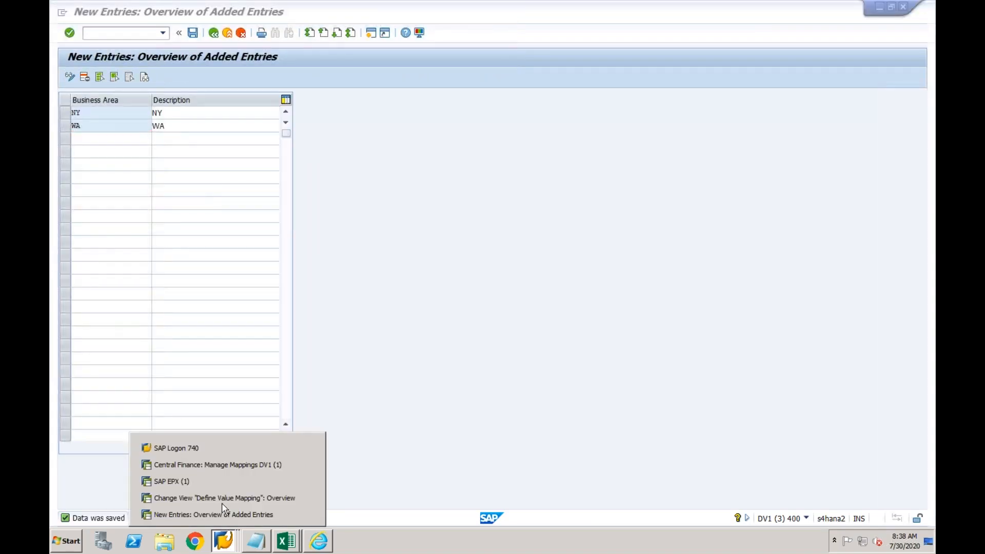
pyautogui.click(223, 499)
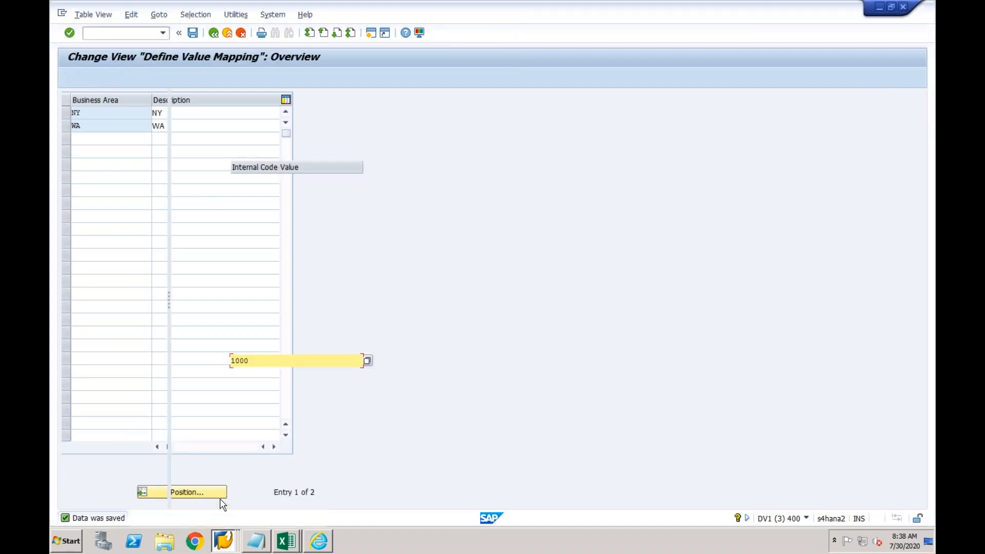
# Back out of the BUKRS code list assignment without saving the changes
pyautogui.click(214, 33)
pyautogui.click(213, 34)
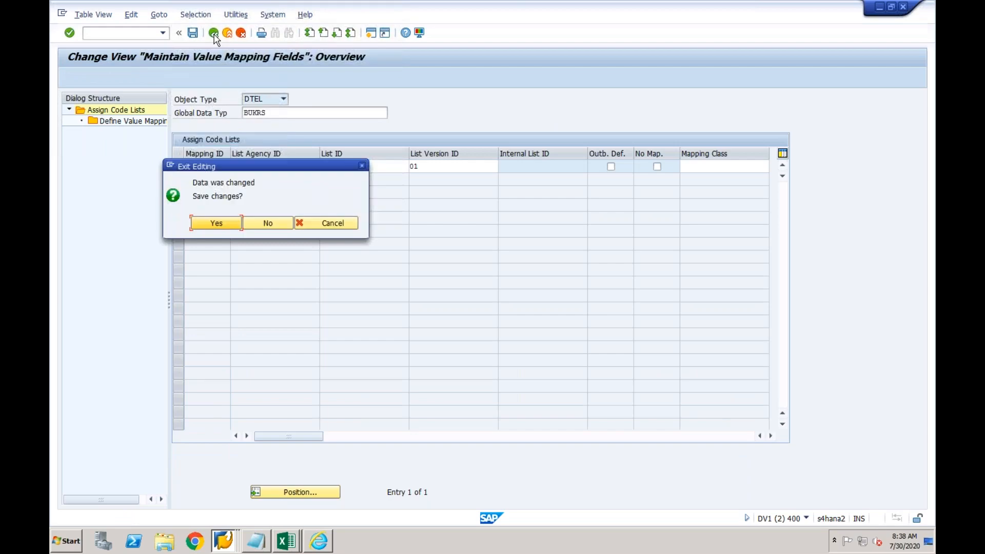
pyautogui.click(260, 223)
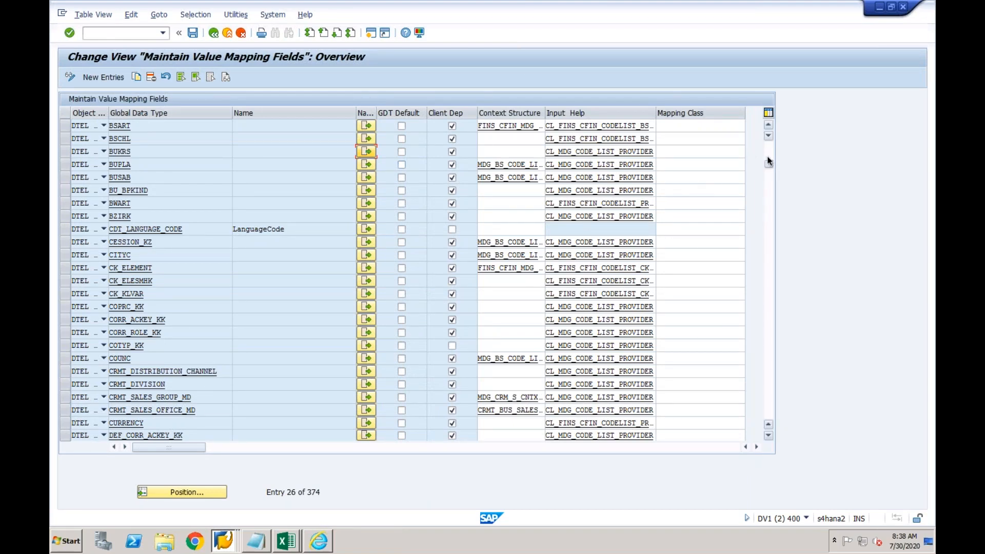
pyautogui.moveTo(769, 159); pyautogui.dragTo(769, 146)
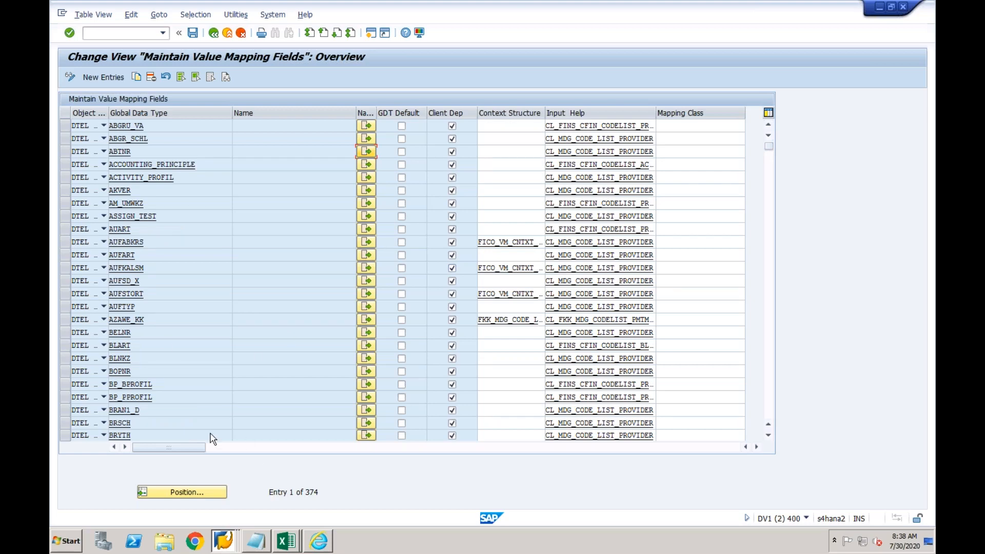
# Search data elements for the BRAN1_D row, restricting short description to 'business area'
pyautogui.click(208, 407)
pyautogui.click(236, 410)
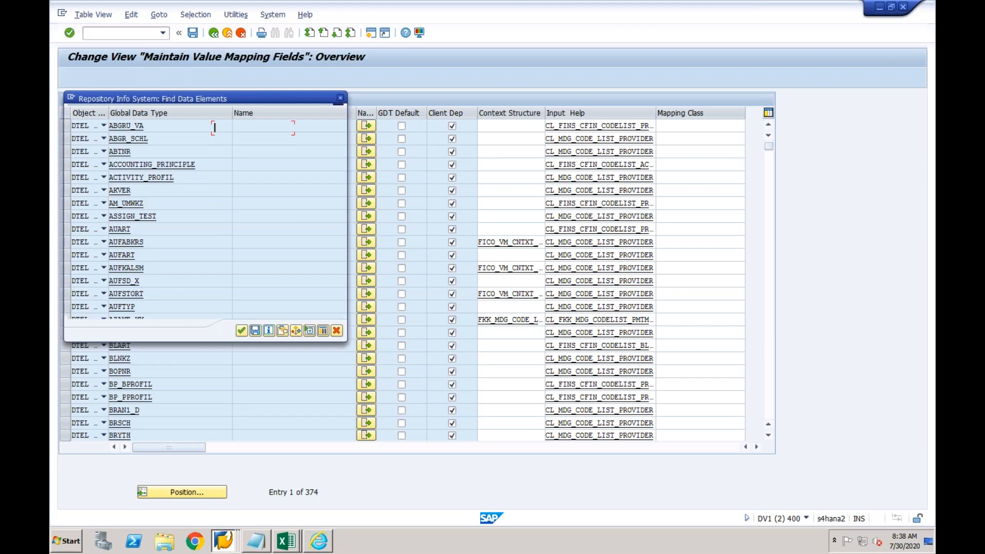
pyautogui.click(242, 330)
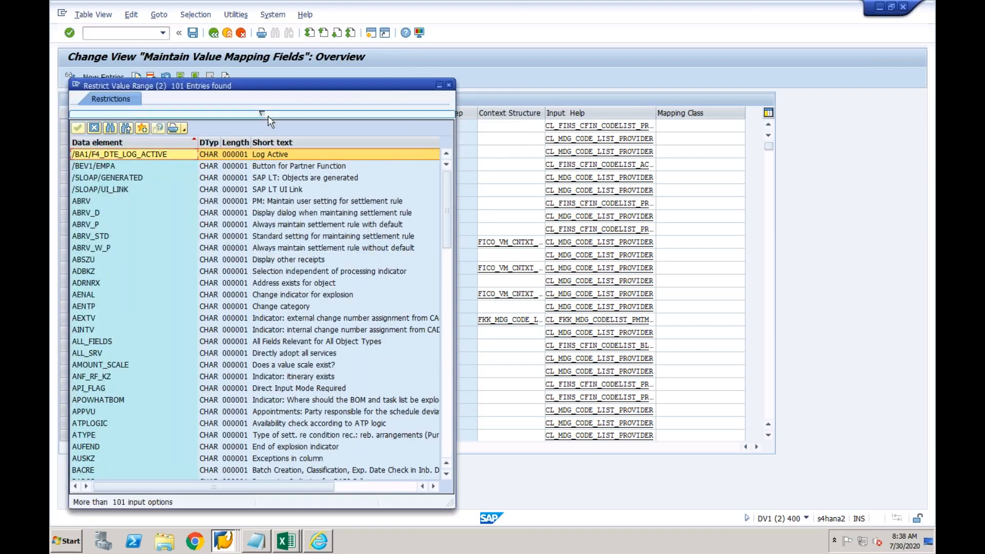
pyautogui.click(264, 114)
pyautogui.click(219, 138)
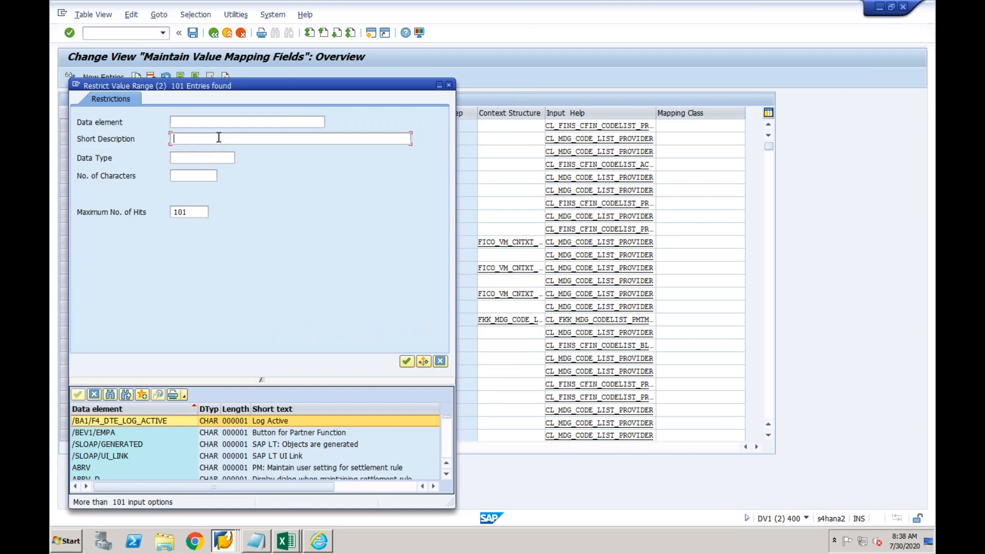
pyautogui.write('business area')
pyautogui.press('Return')
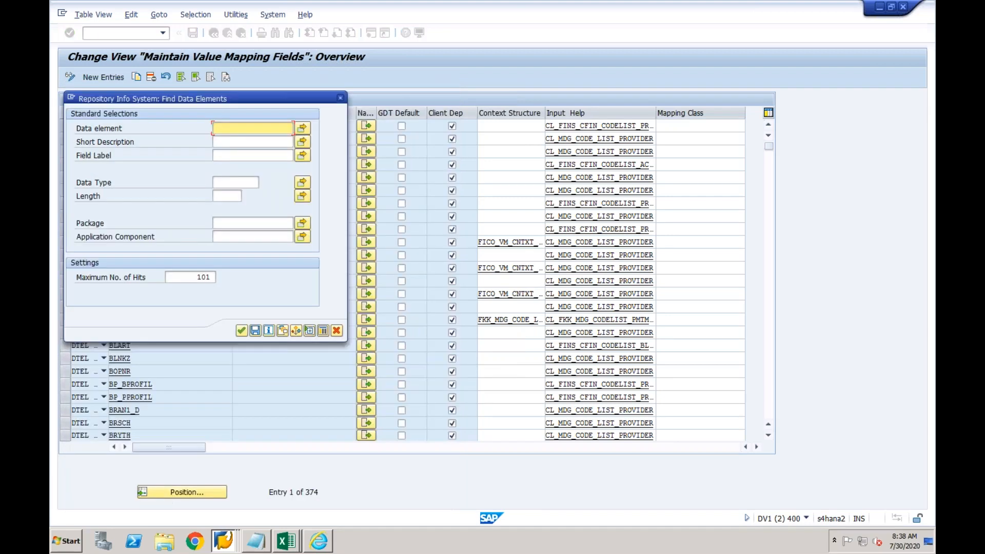
# Search data elements with short description '*busines', browse the hits, and close the list
pyautogui.click(227, 139)
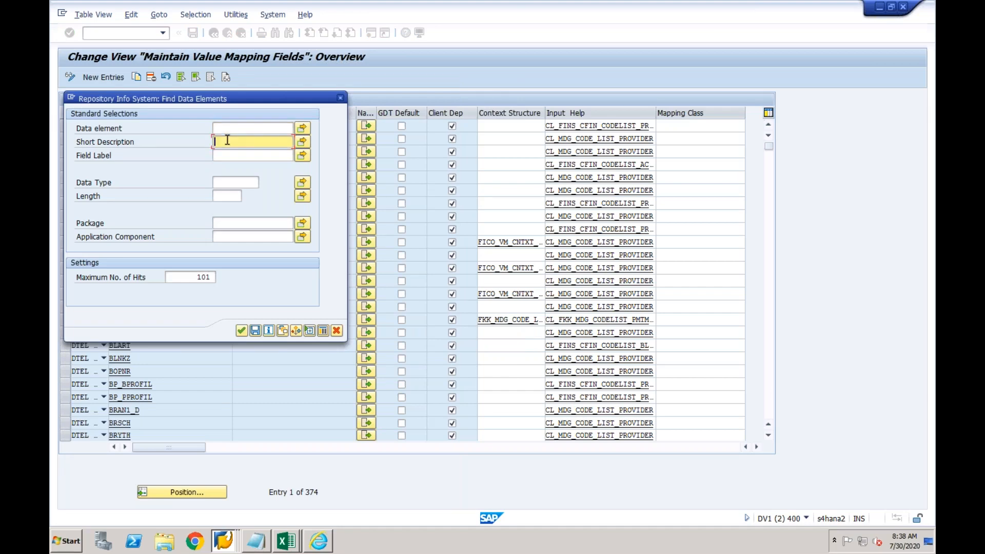
pyautogui.write('*business*')
pyautogui.press('Return')
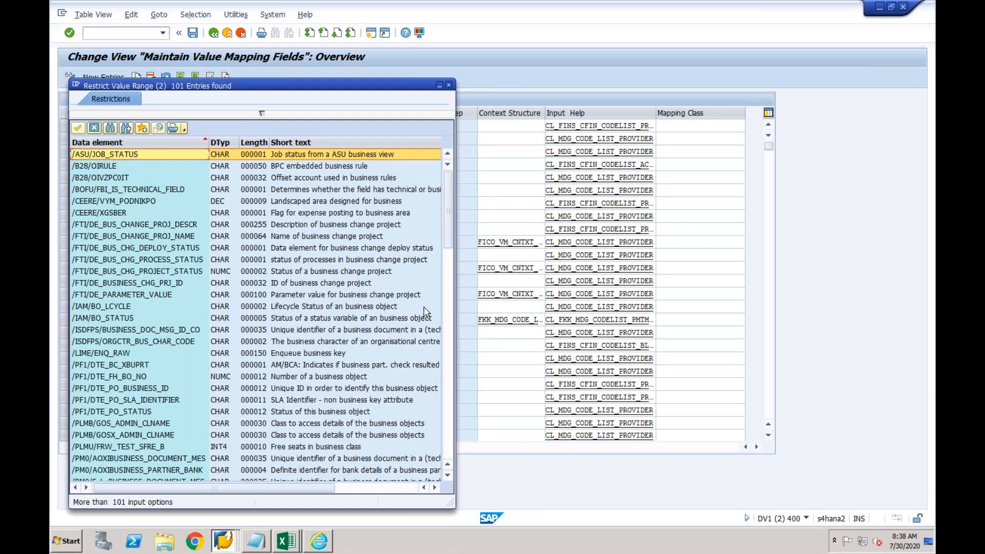
pyautogui.click(448, 314)
pyautogui.click(448, 354)
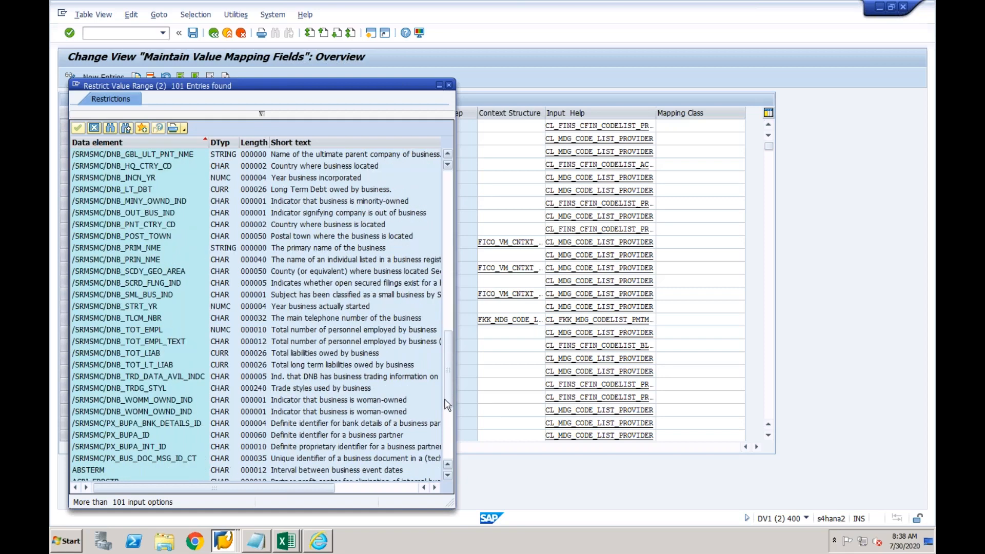
pyautogui.click(448, 420)
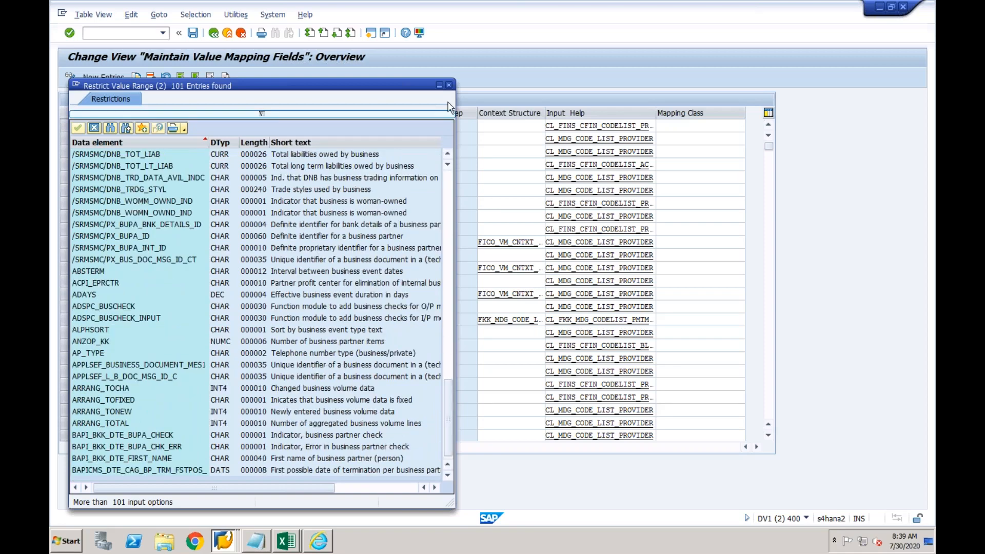
pyautogui.click(450, 86)
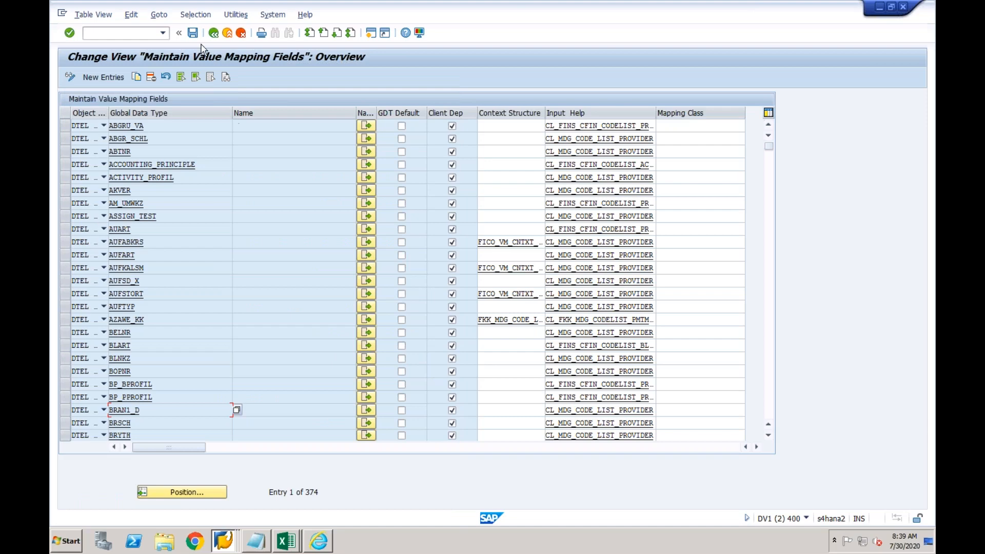
# Launch Create and Edit Key Mapping in maximized Internet Explorer, keeping business object type Activity Type
pyautogui.click(212, 34)
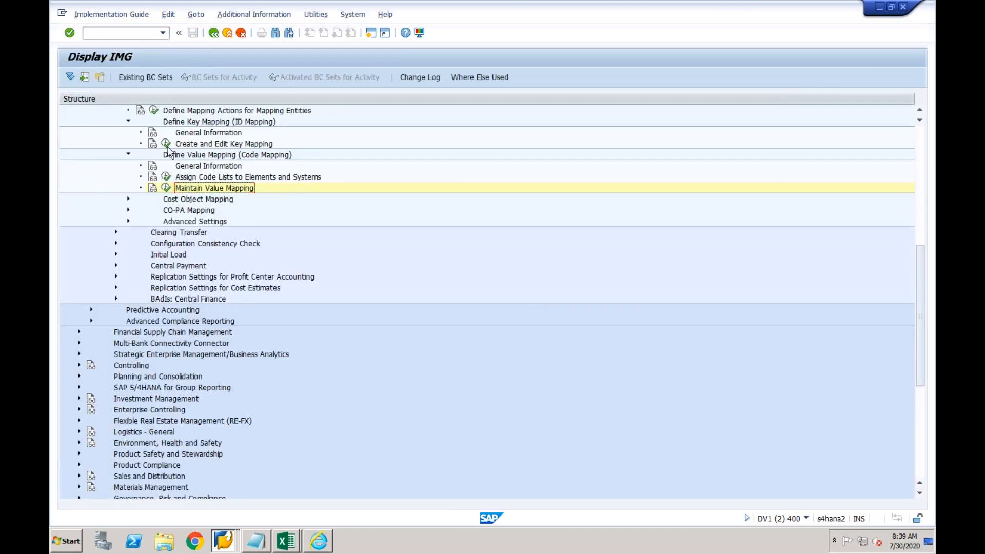
pyautogui.click(168, 147)
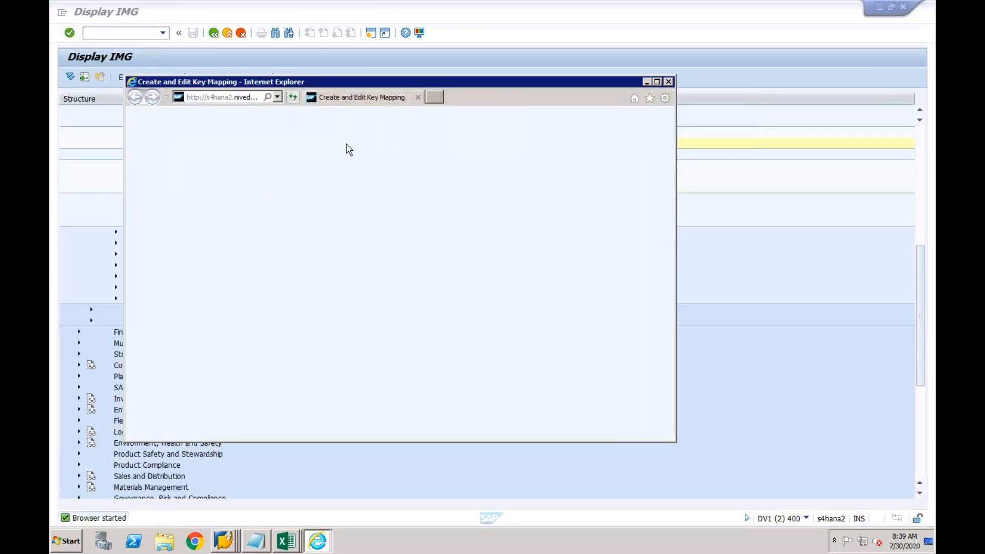
pyautogui.click(657, 81)
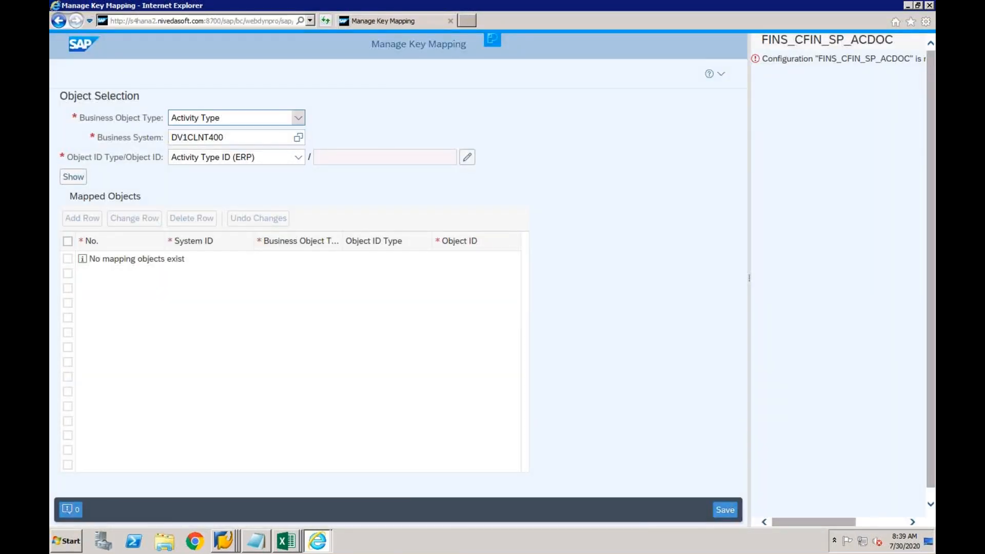
pyautogui.click(298, 118)
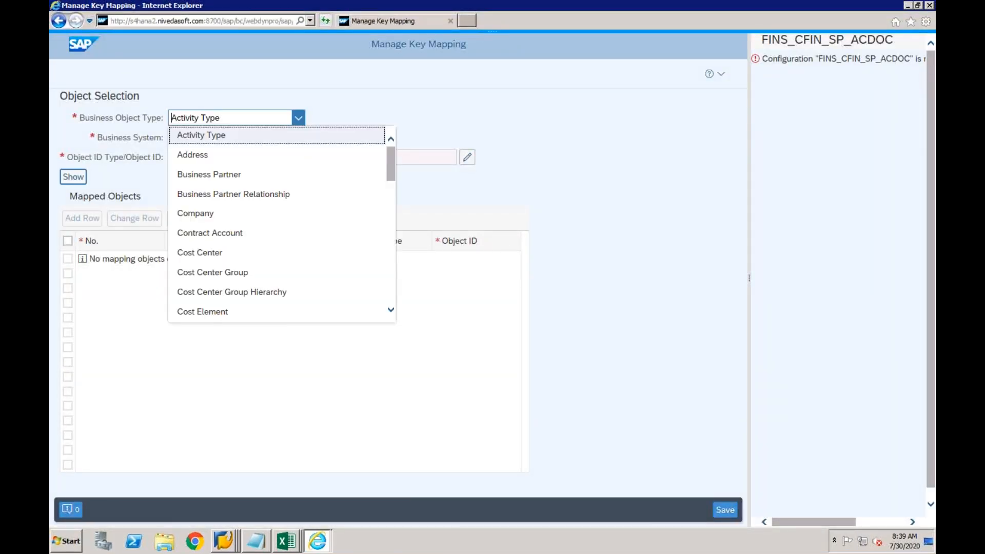
pyautogui.click(297, 121)
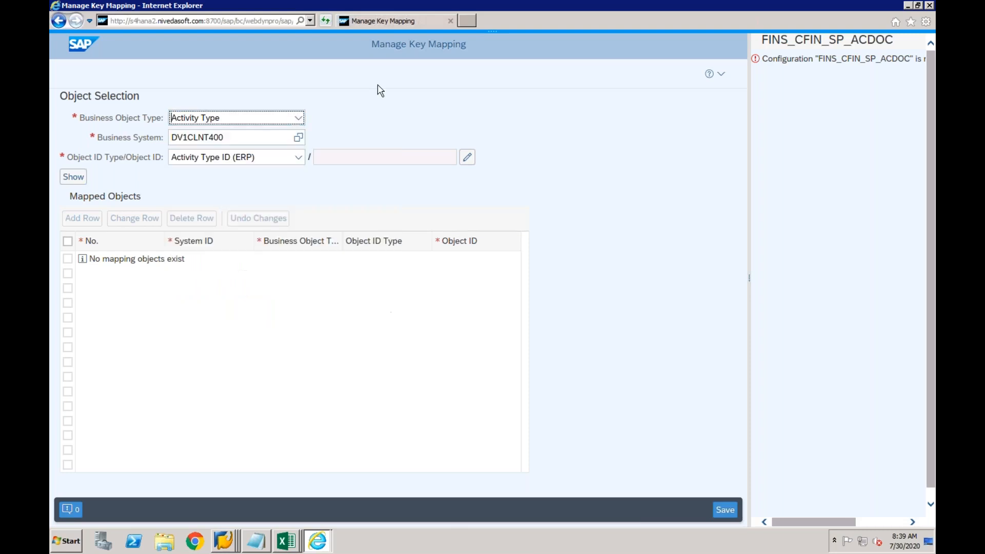
pyautogui.click(229, 539)
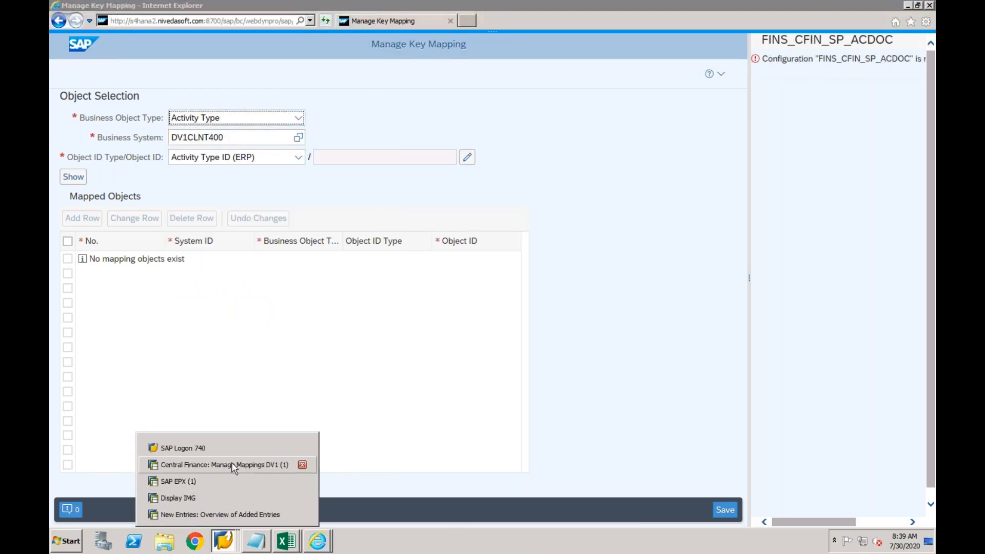
# Back out of the business area new entries to the IMG tree and collapse Enterprise Structure
pyautogui.click(204, 479)
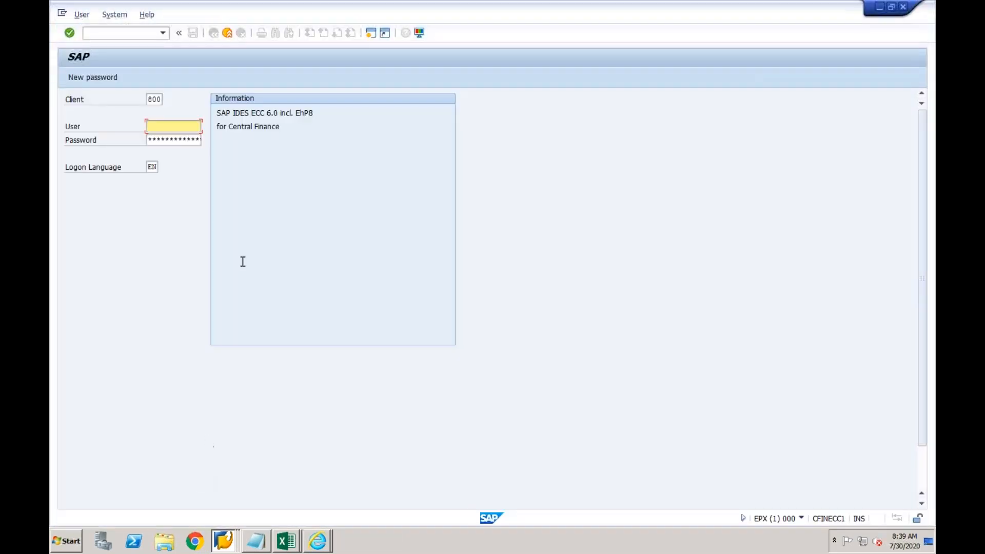
pyautogui.click(223, 538)
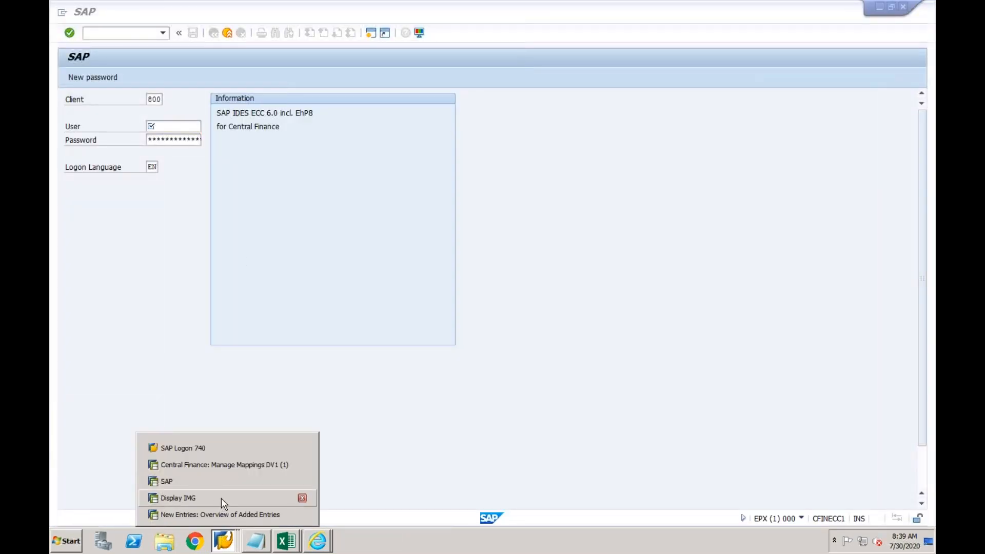
pyautogui.click(218, 516)
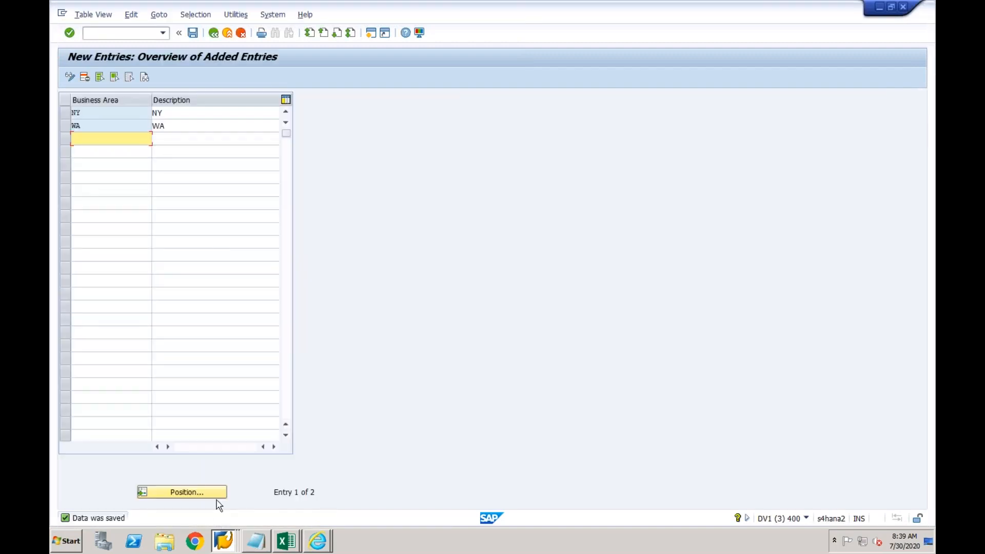
pyautogui.click(214, 32)
pyautogui.click(214, 33)
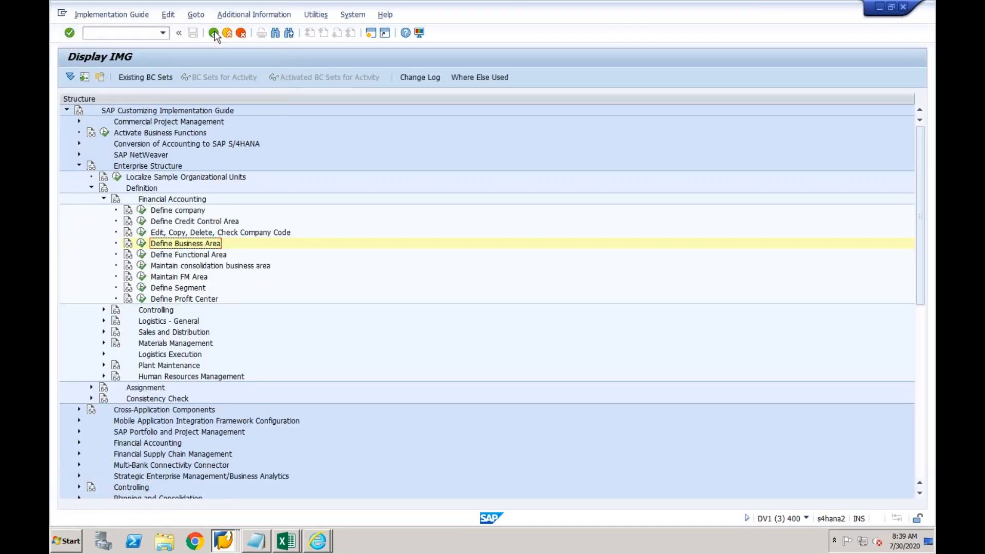
pyautogui.click(79, 166)
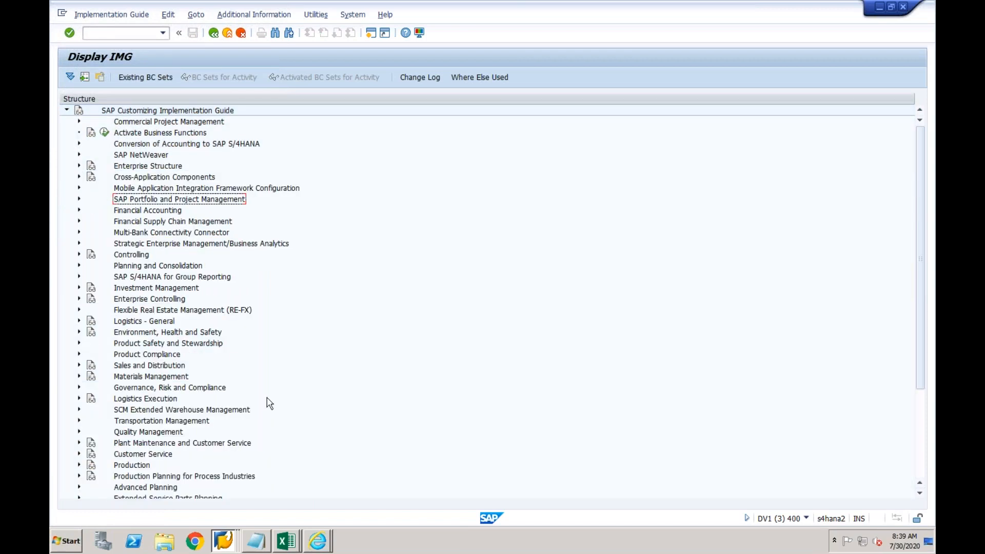
# Bring the Display IMG window with the mapping activities to the front
pyautogui.click(226, 538)
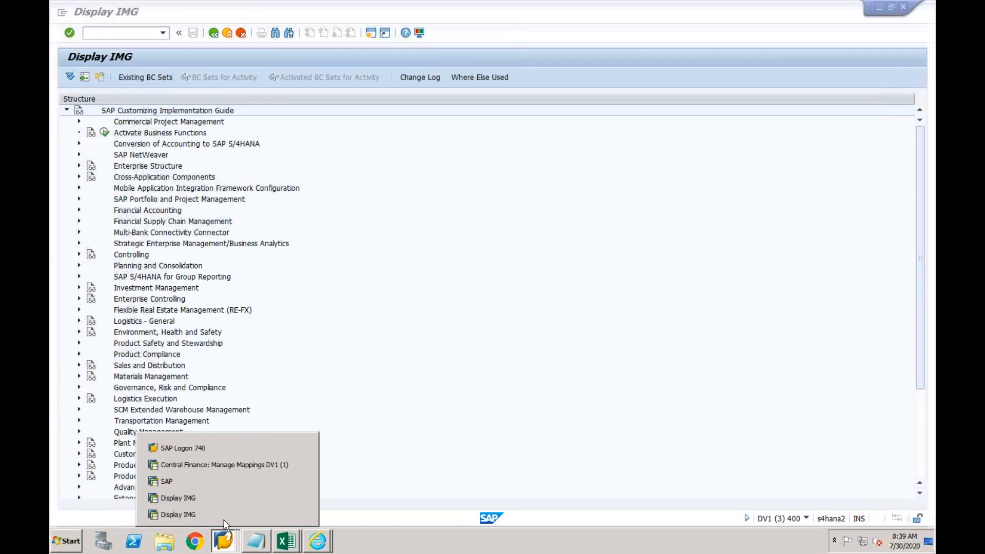
pyautogui.click(228, 465)
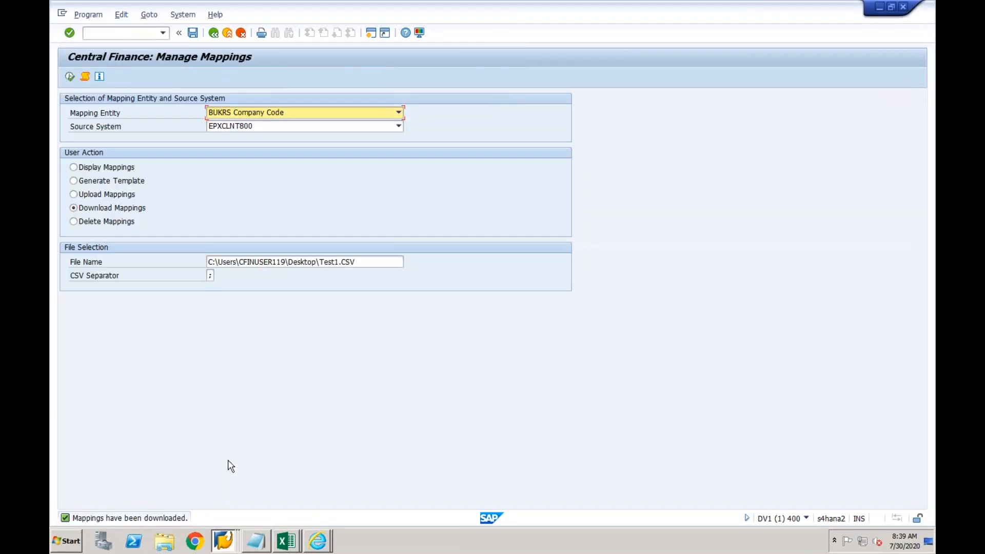
pyautogui.click(225, 541)
pyautogui.click(215, 499)
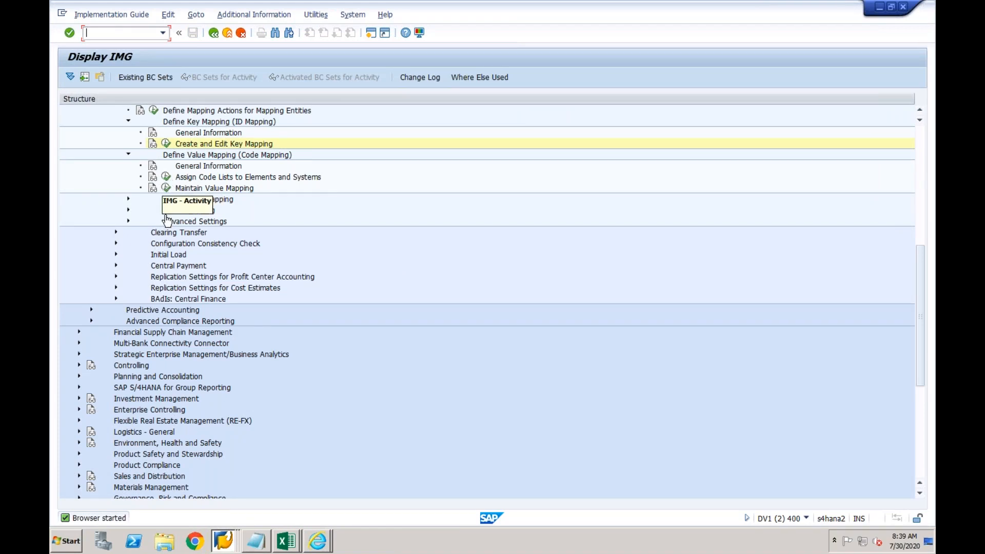
pyautogui.click(199, 145)
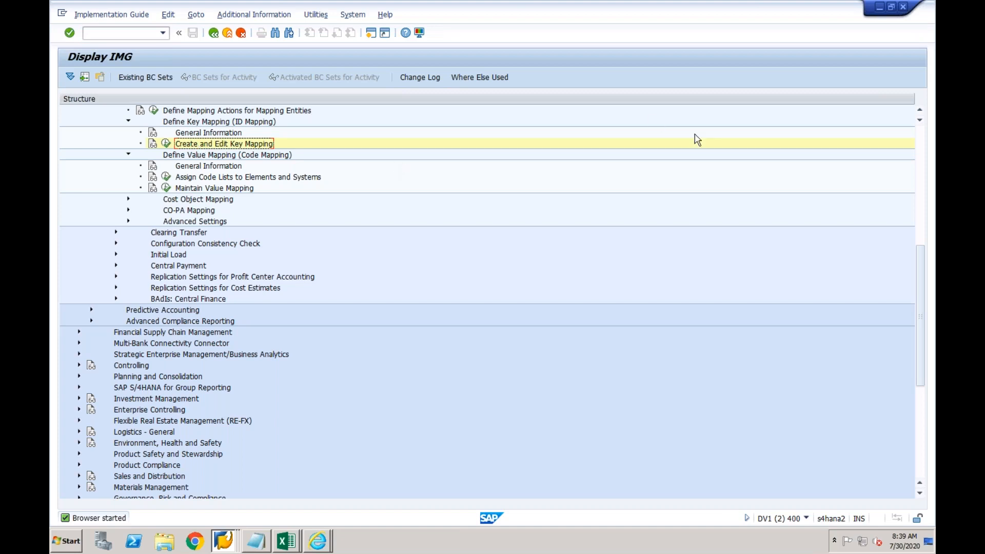
pyautogui.click(919, 110)
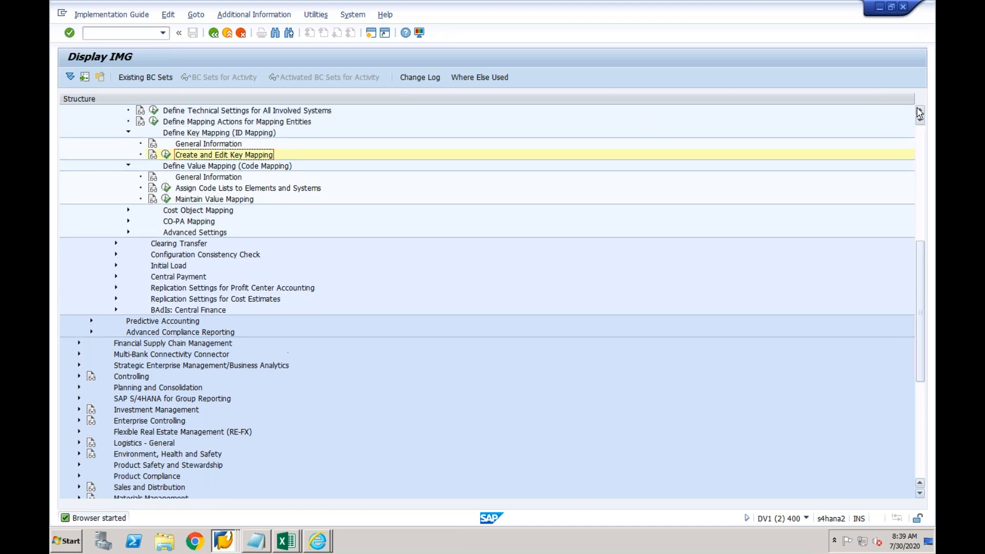
pyautogui.click(919, 110)
pyautogui.click(919, 111)
pyautogui.click(918, 110)
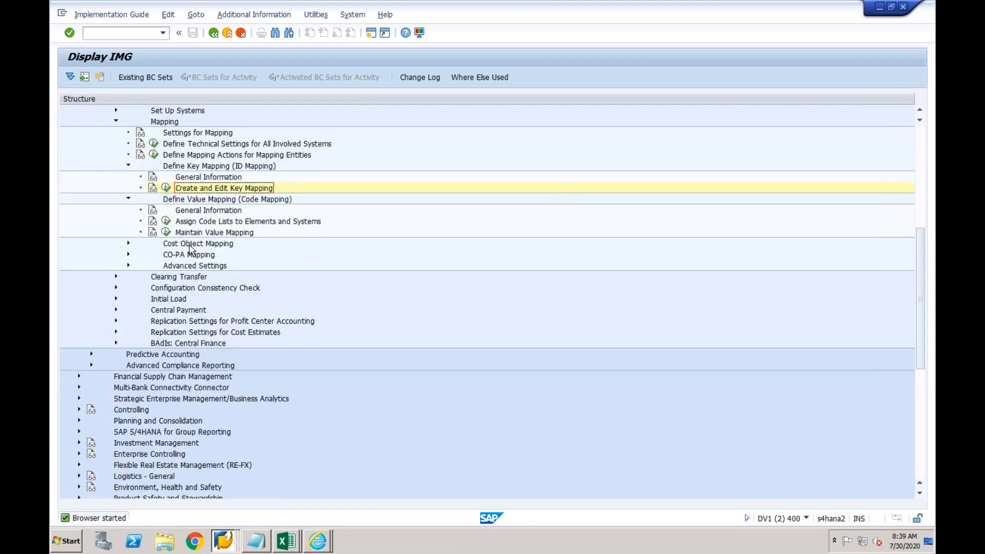
pyautogui.click(165, 232)
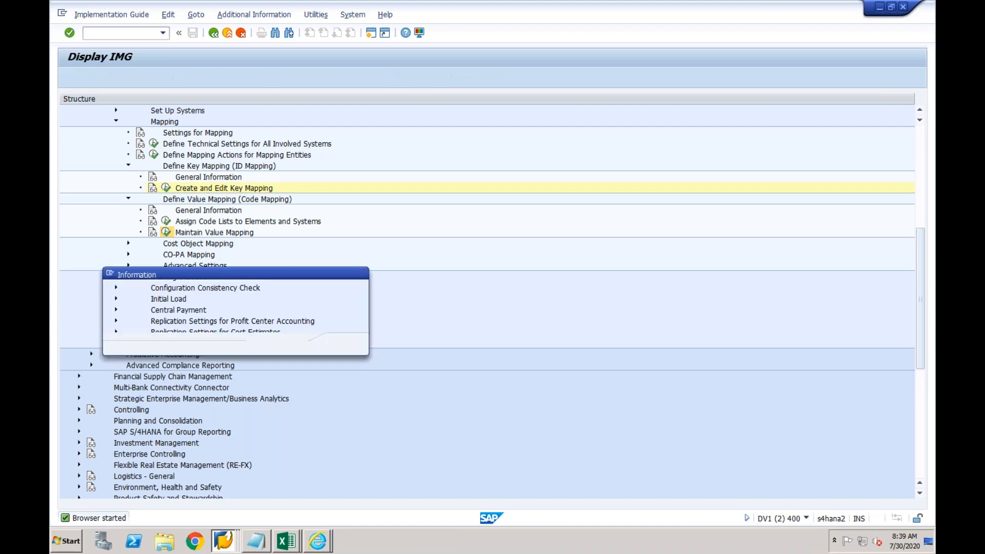
pyautogui.click(344, 345)
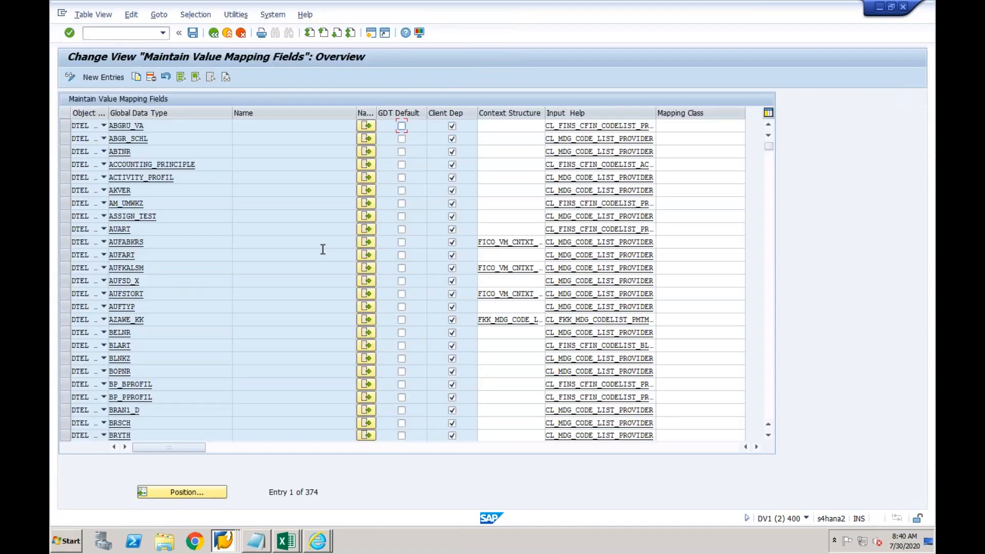
pyautogui.click(213, 38)
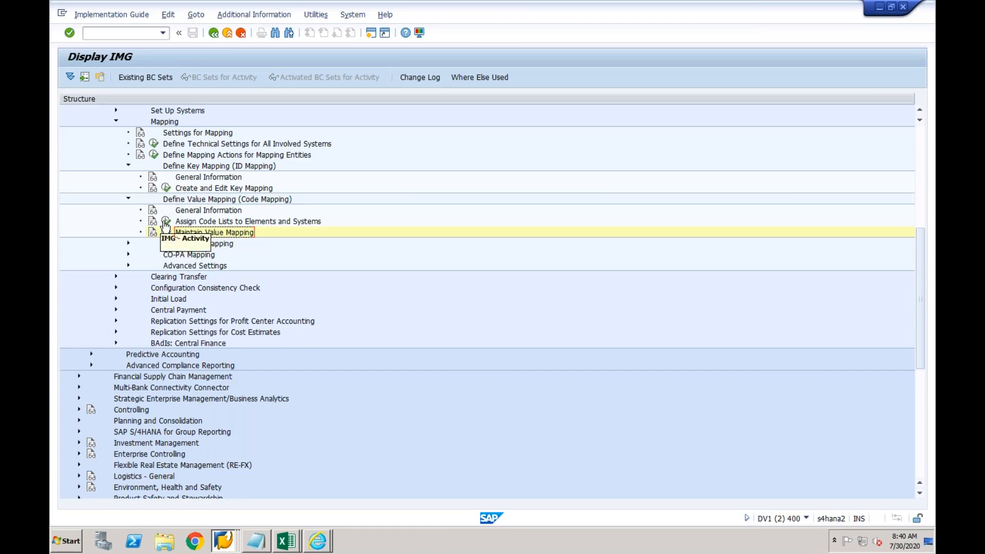
pyautogui.click(165, 221)
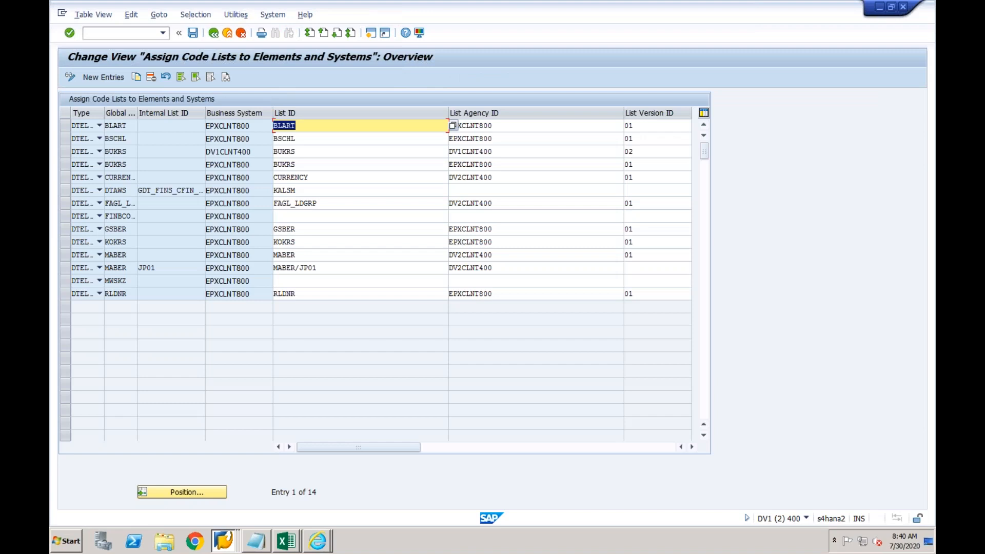
pyautogui.click(214, 33)
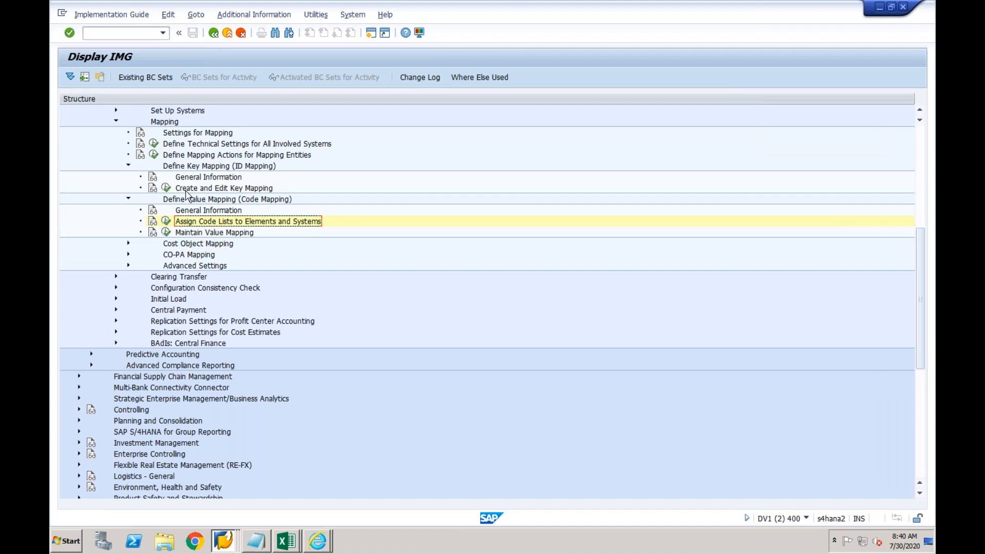
pyautogui.click(180, 154)
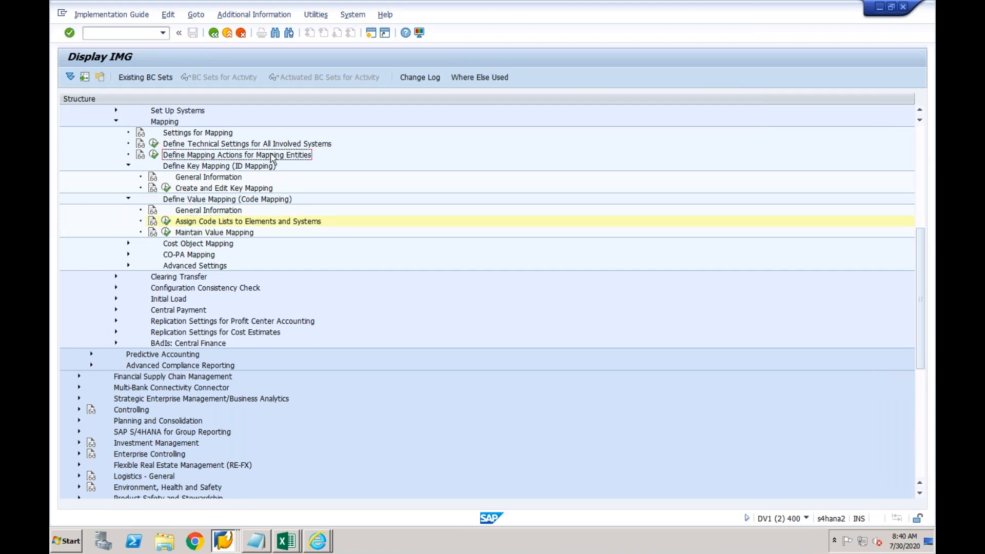
# Run Define Mapping Actions for Mapping Entities, cancel the Position search, and page down the entity list
pyautogui.click(153, 154)
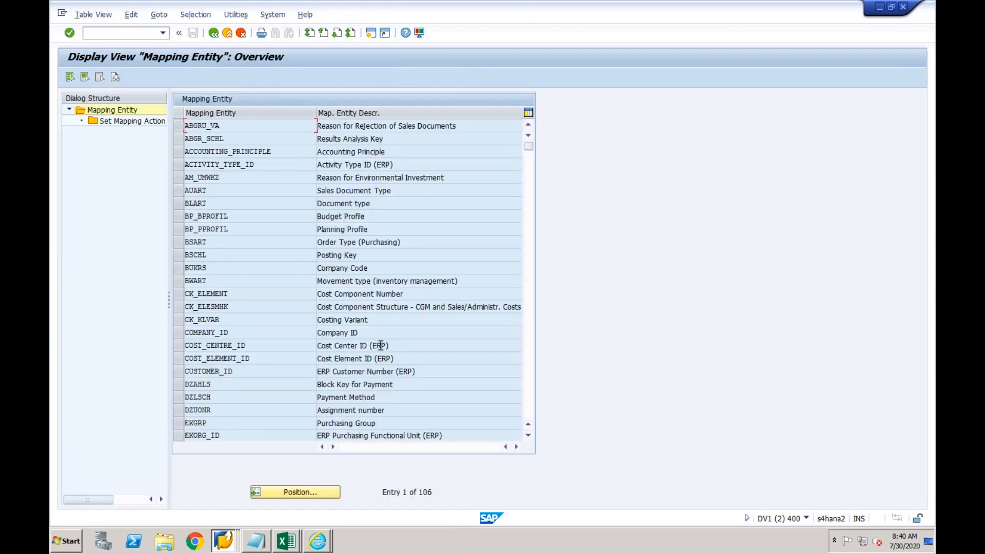
pyautogui.click(313, 492)
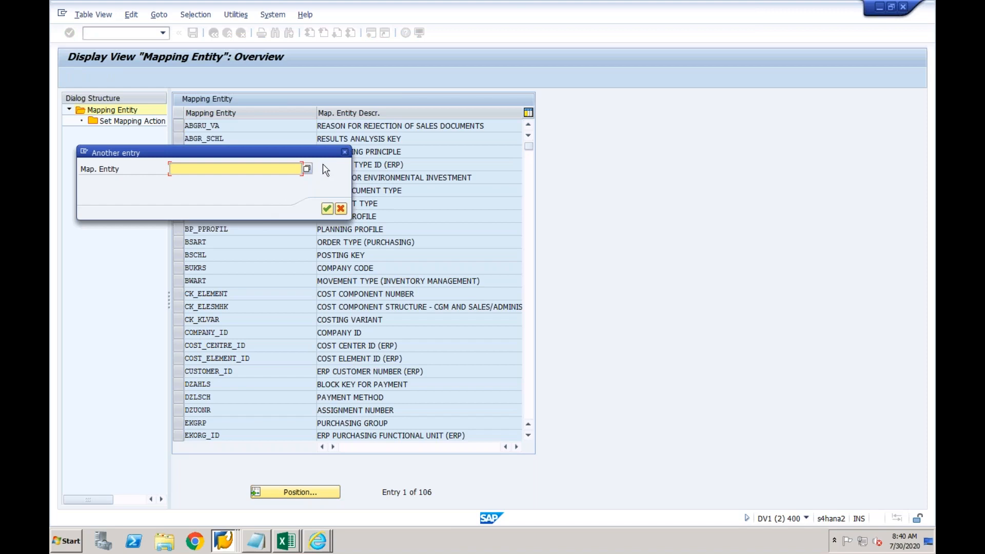
pyautogui.click(345, 152)
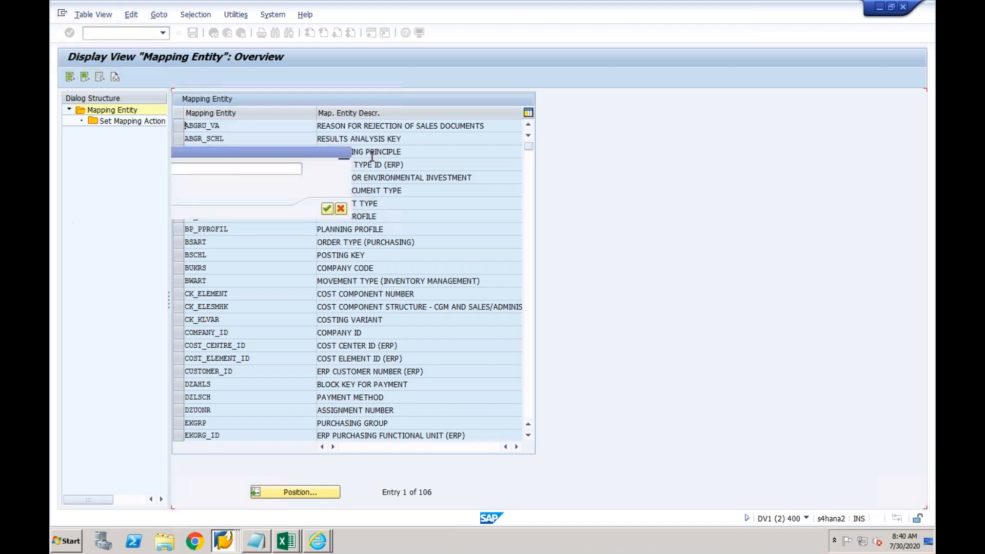
pyautogui.click(529, 176)
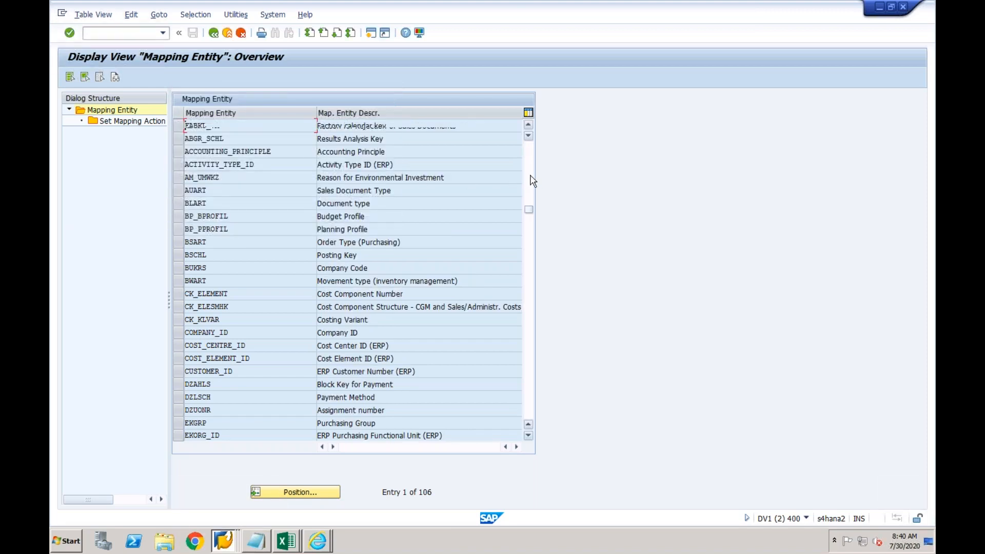
# Select entity GSBER, open Set Mapping Action, and choose Keep Data for EPXCLNT800
pyautogui.click(221, 255)
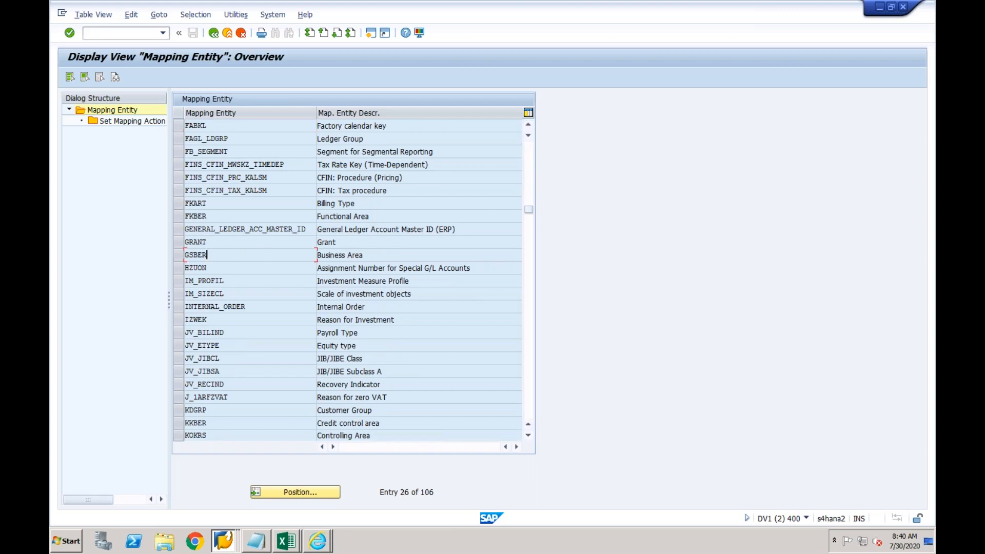
pyautogui.click(178, 257)
pyautogui.doubleClick(151, 121)
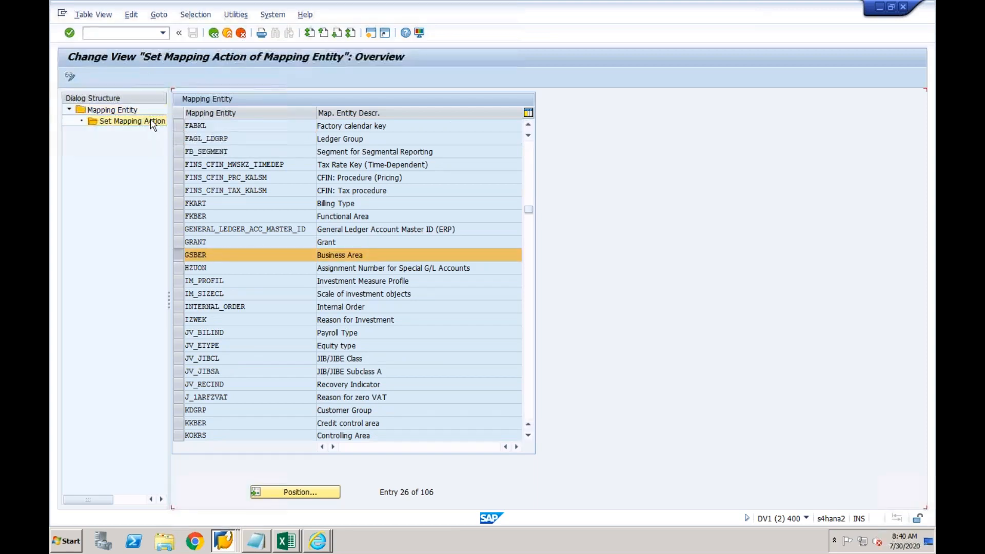
pyautogui.click(443, 152)
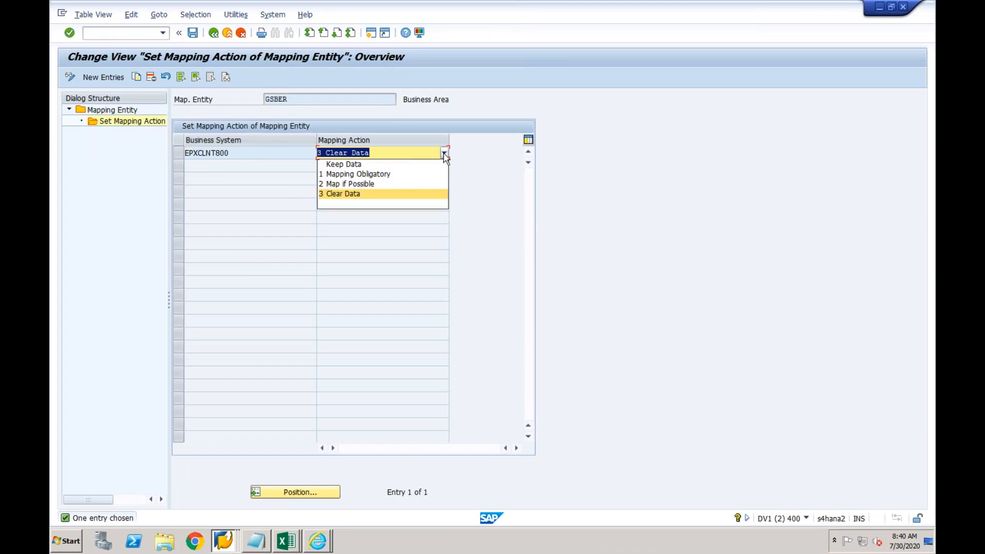
pyautogui.click(400, 165)
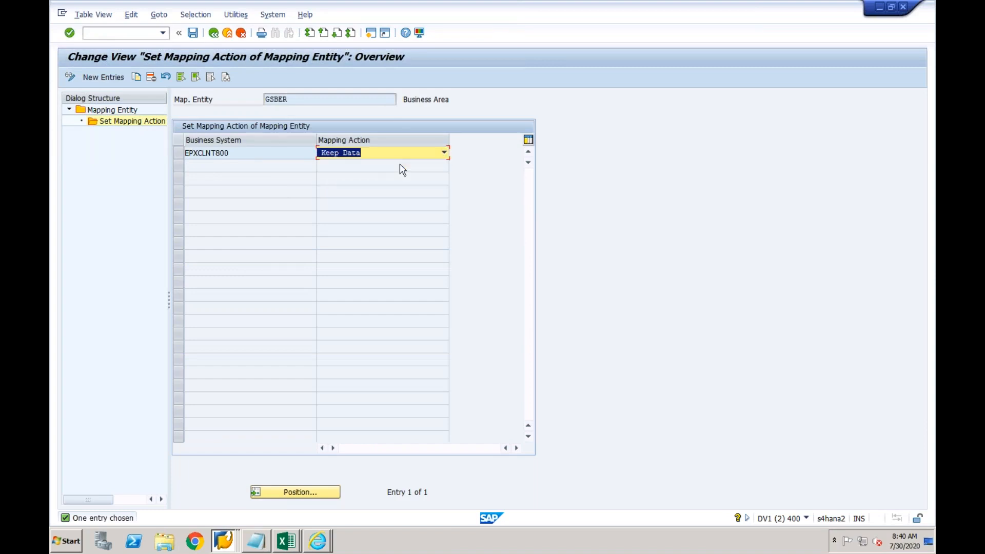
pyautogui.click(273, 153)
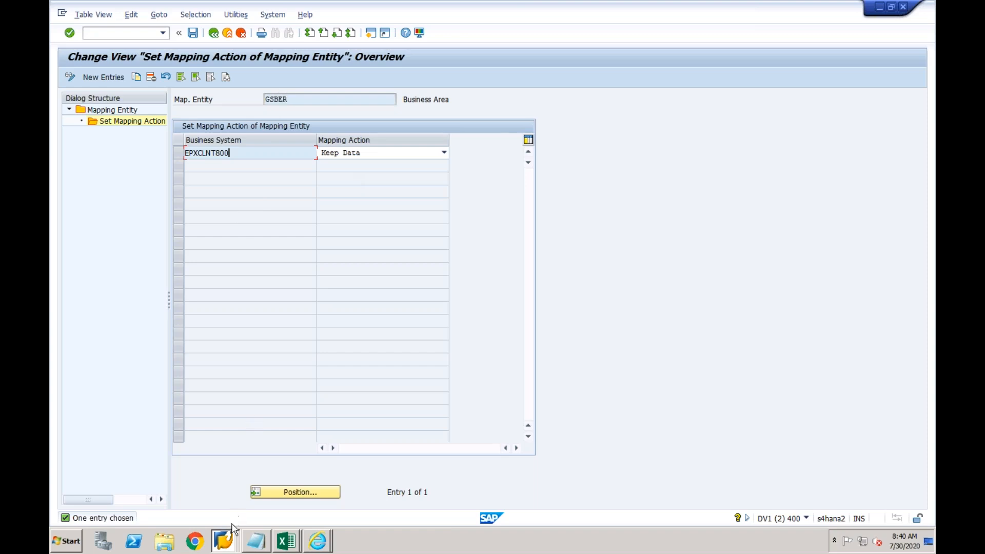
pyautogui.click(229, 541)
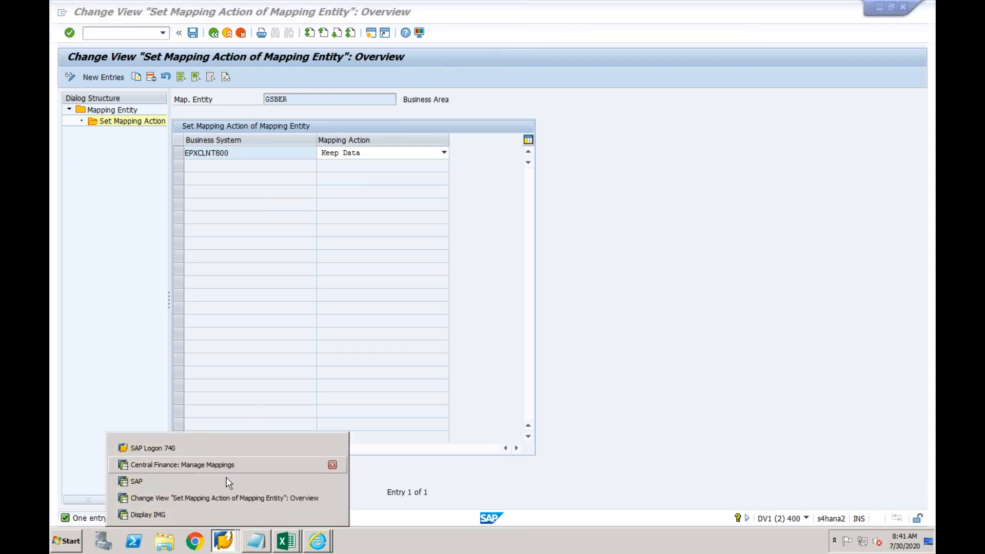
# Return to the entity list, reopen GSBER's Set Mapping Action, and show the mapping action choices
pyautogui.click(224, 499)
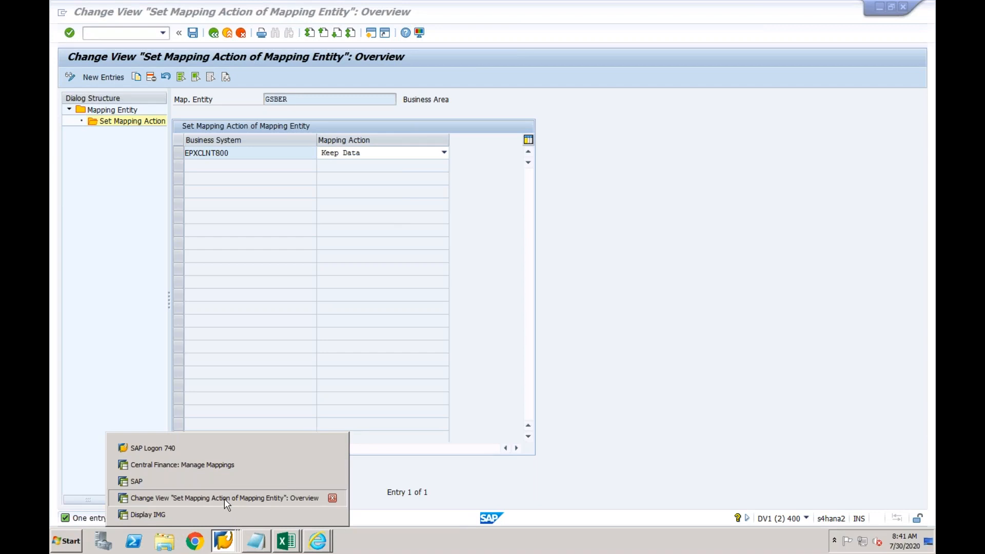
pyautogui.click(214, 34)
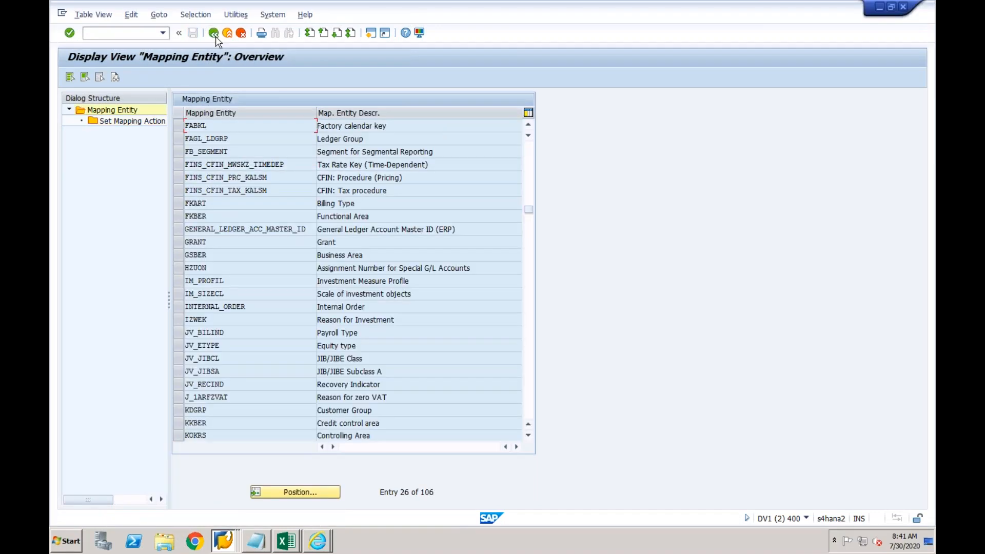
pyautogui.click(177, 255)
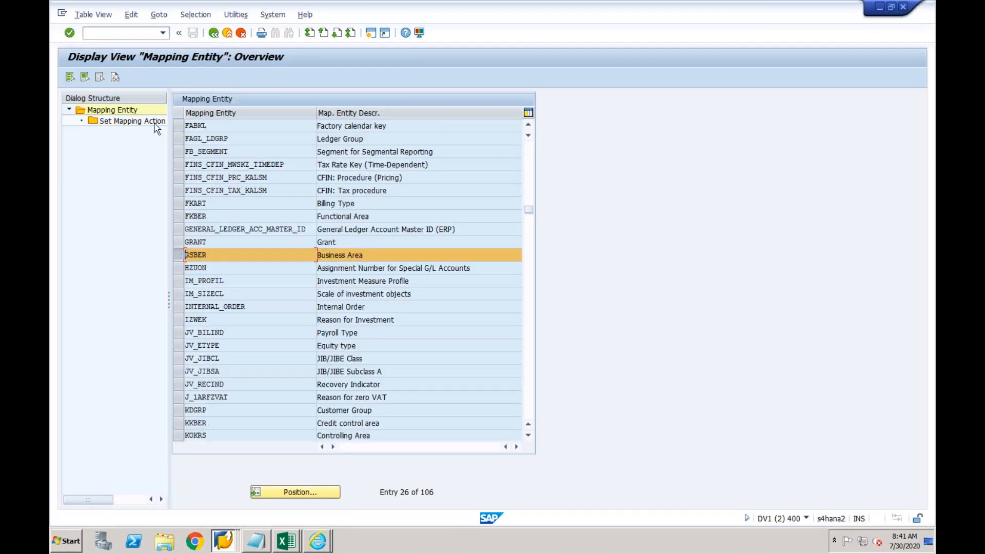
pyautogui.doubleClick(153, 122)
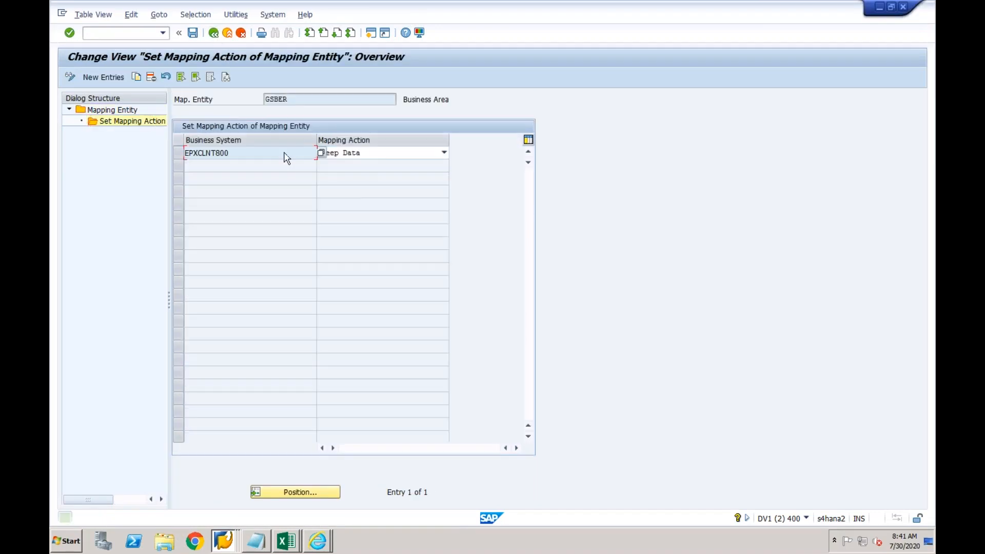
pyautogui.click(366, 154)
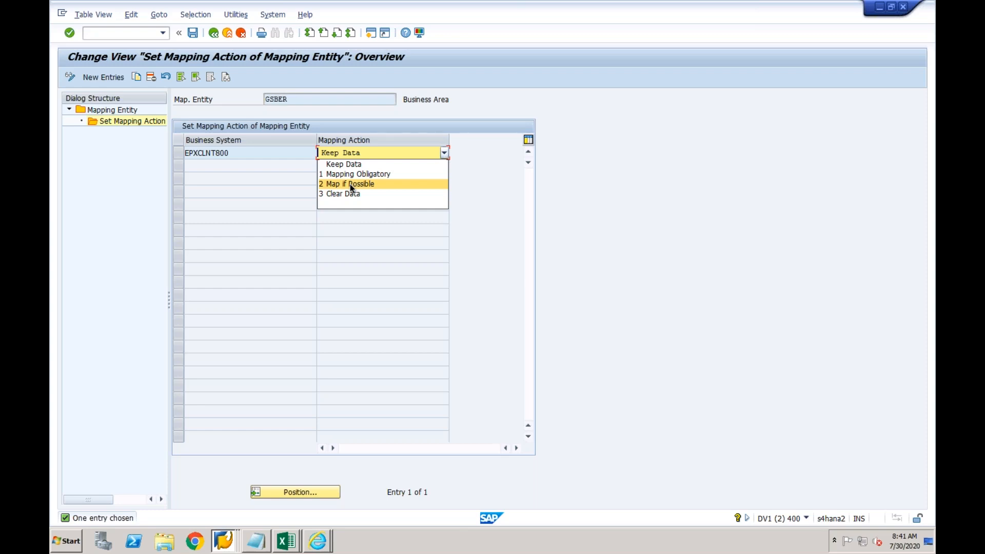
# Leave GSBER's mapping action at Keep Data after checking the choices, then save it
pyautogui.press('Escape')
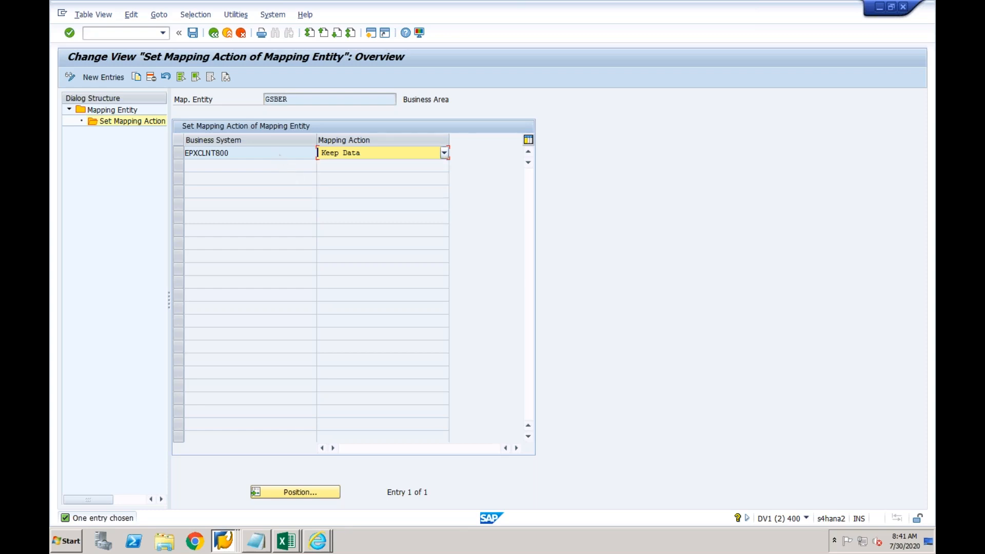
pyautogui.click(277, 153)
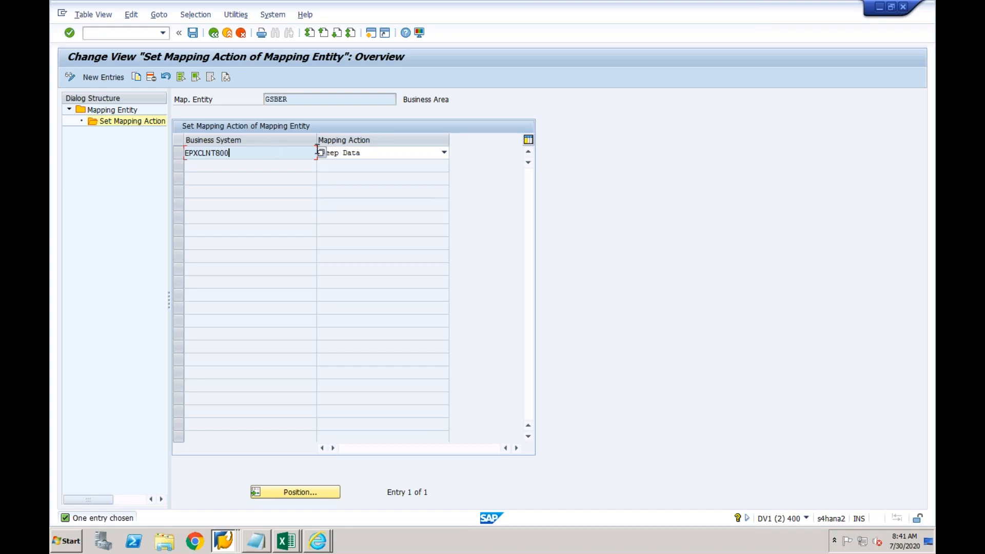
pyautogui.click(380, 156)
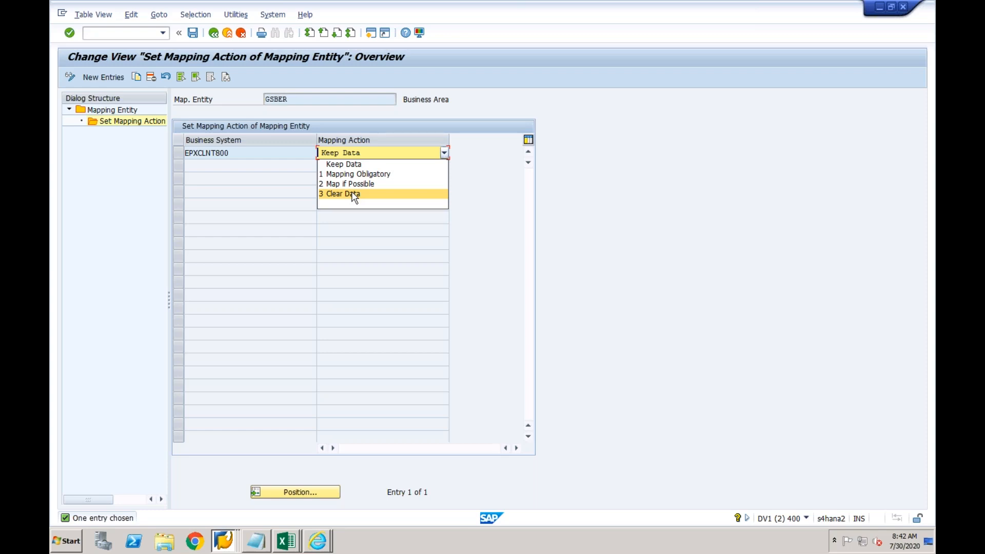
pyautogui.click(298, 101)
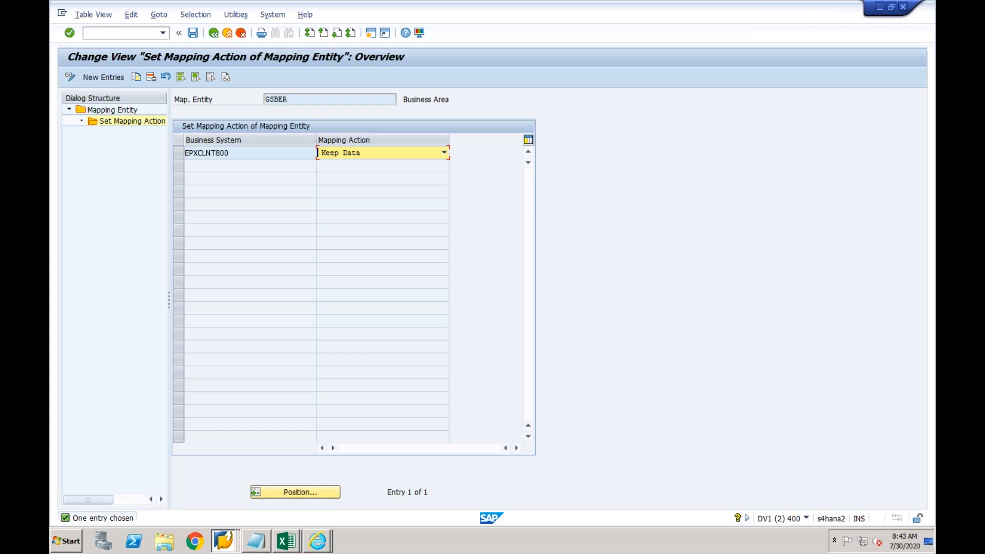
pyautogui.click(393, 157)
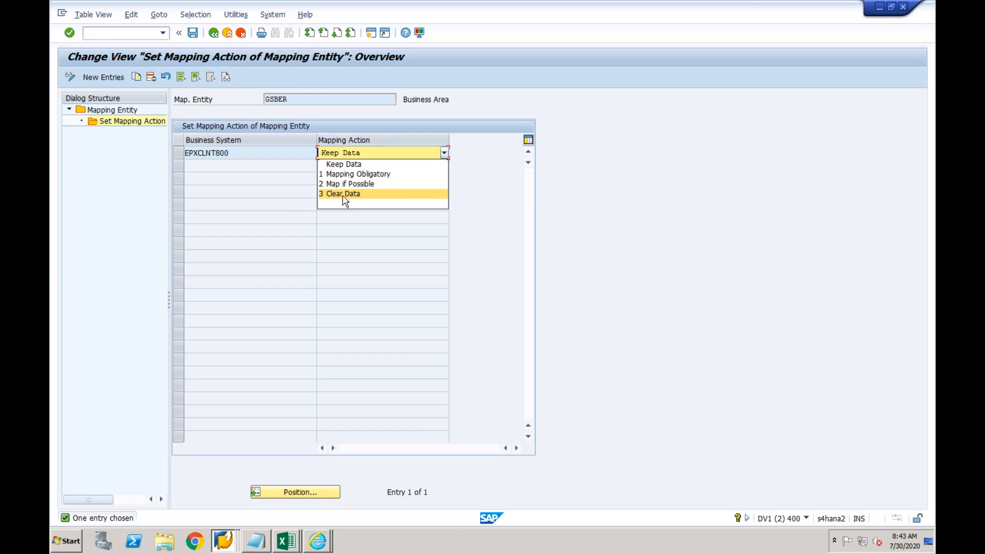
pyautogui.click(290, 194)
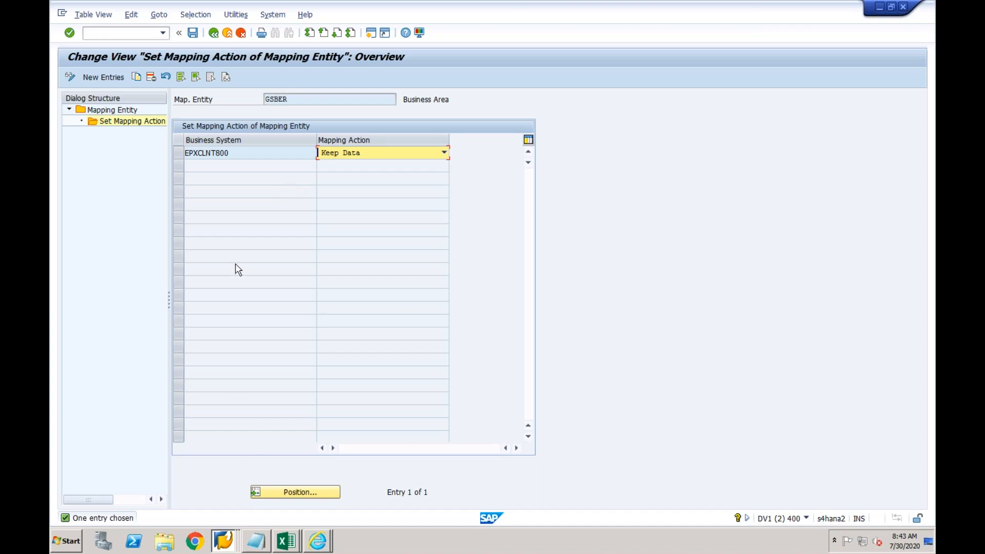
pyautogui.click(194, 33)
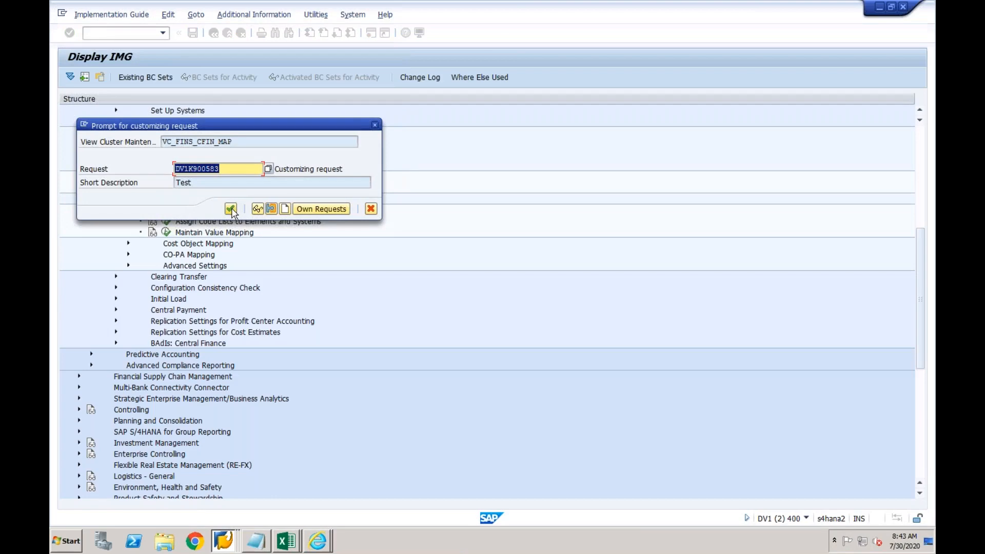
# Confirm the Test customizing request, then switch to the Display IMG window
pyautogui.click(231, 209)
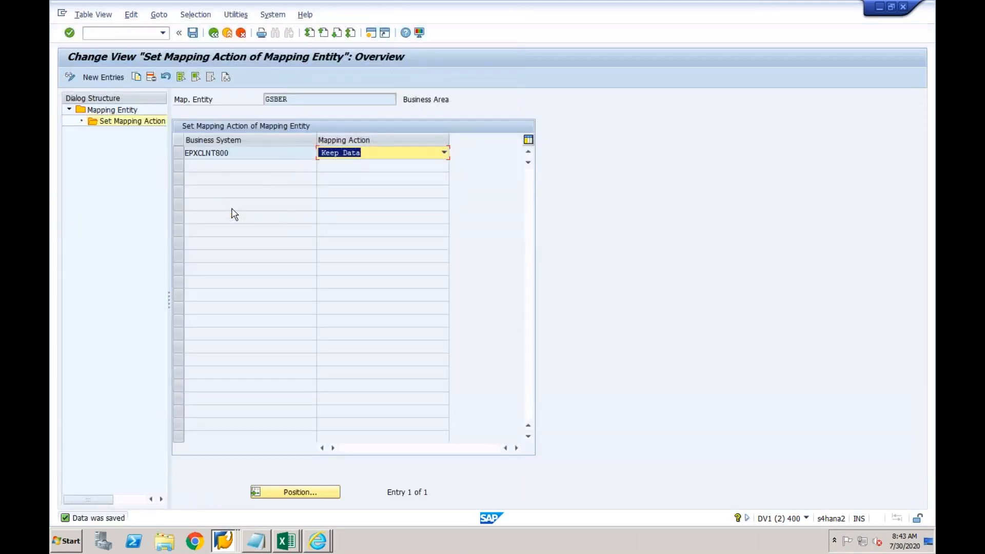
pyautogui.click(225, 539)
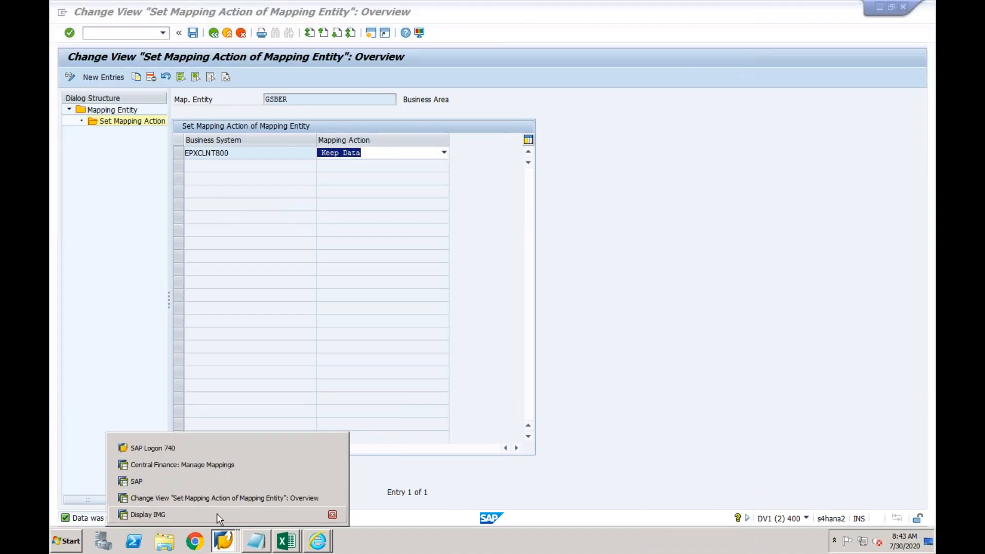
pyautogui.click(217, 515)
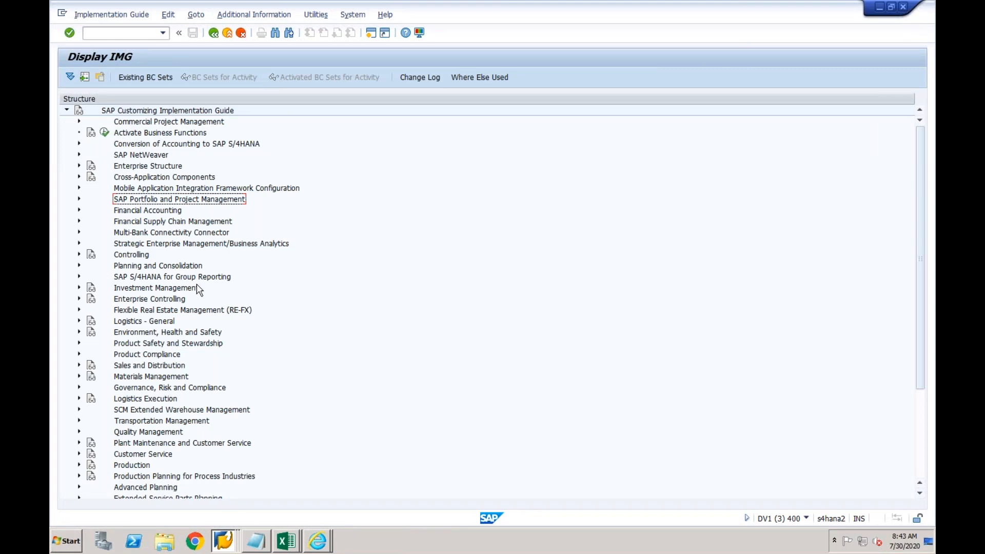
# Expand Enterprise Structure, view Define Business Area under Definition > Financial Accounting, then collapse Definition
pyautogui.click(80, 166)
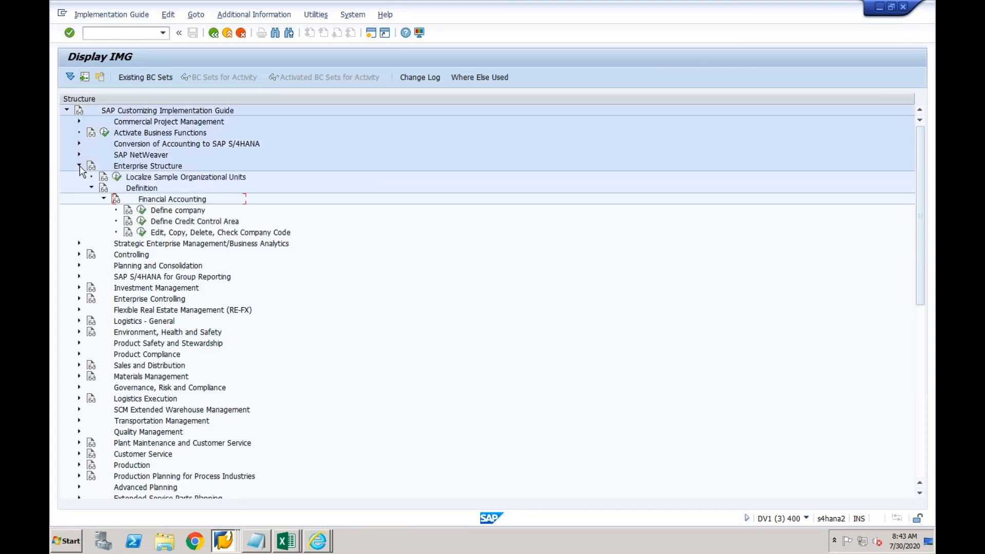
pyautogui.click(172, 244)
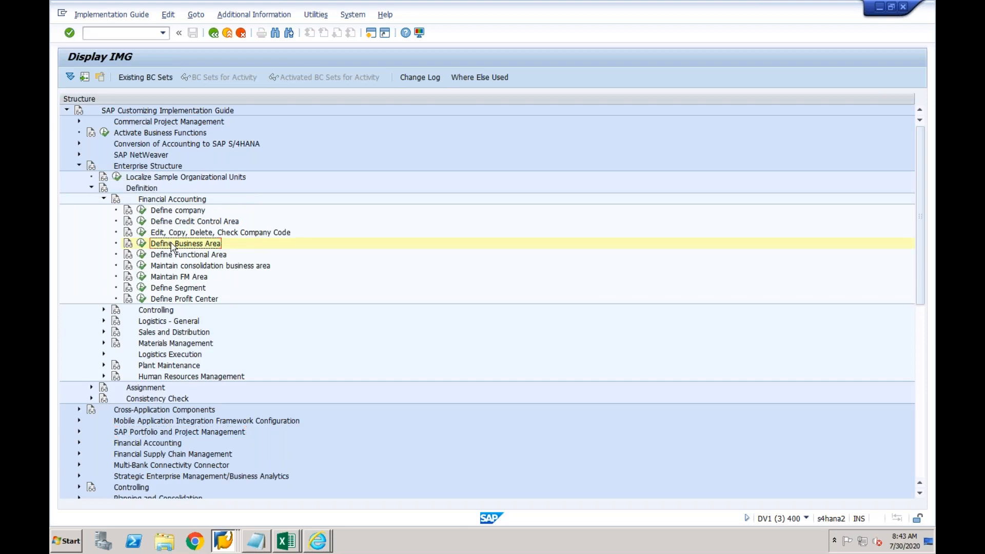
pyautogui.doubleClick(91, 187)
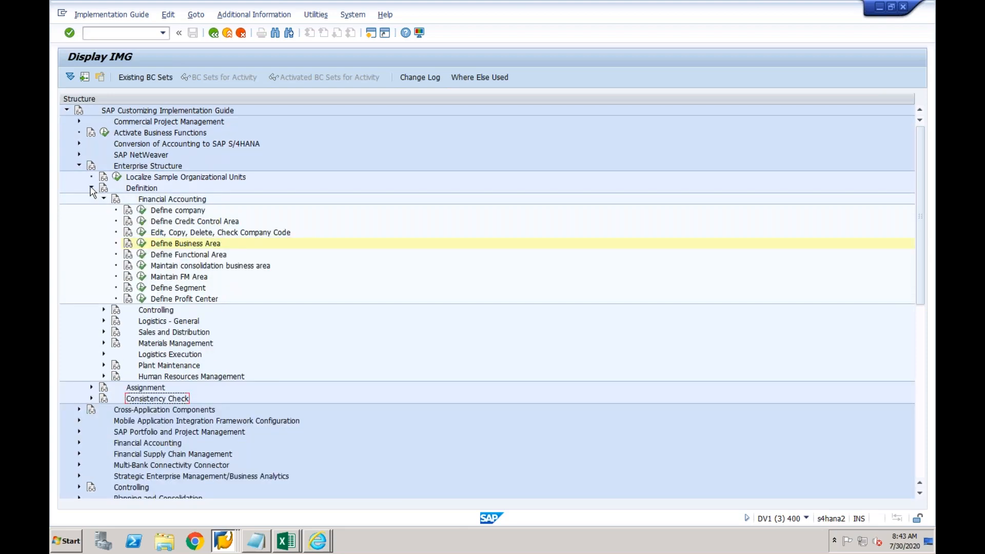
pyautogui.click(91, 187)
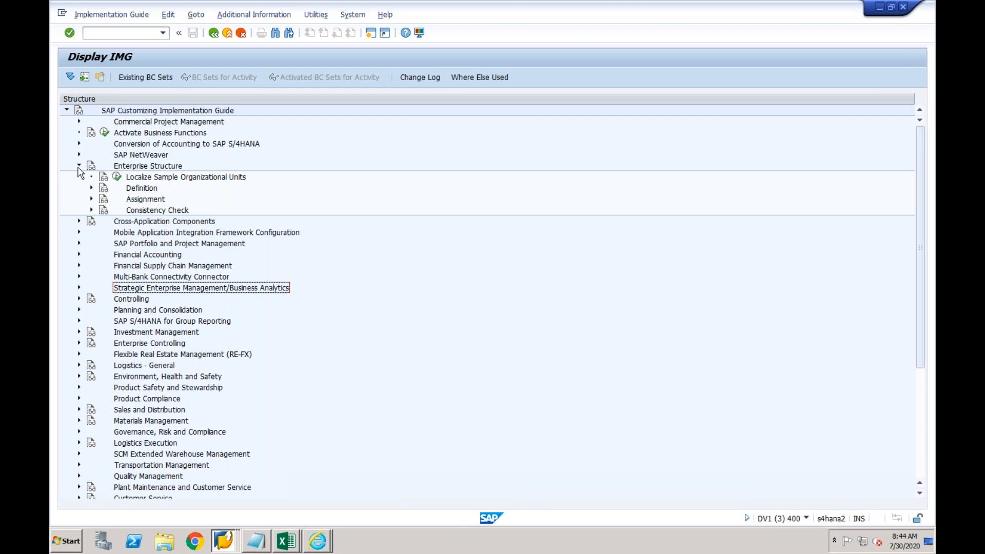
# In a new session, run OBY6, position the list on cf03 and open CF03's global data
pyautogui.click(371, 34)
pyautogui.write('oby6')
pyautogui.press('Return')
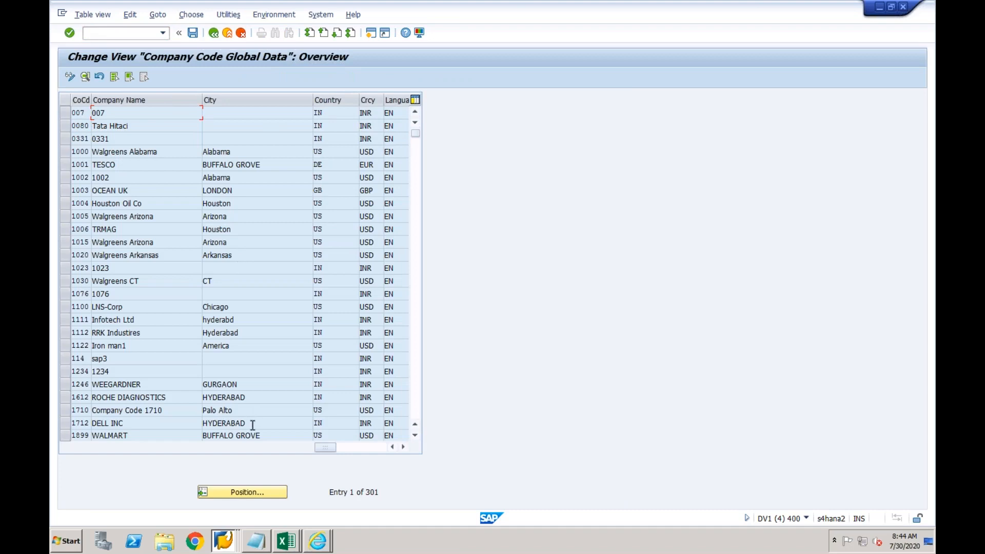
pyautogui.click(241, 493)
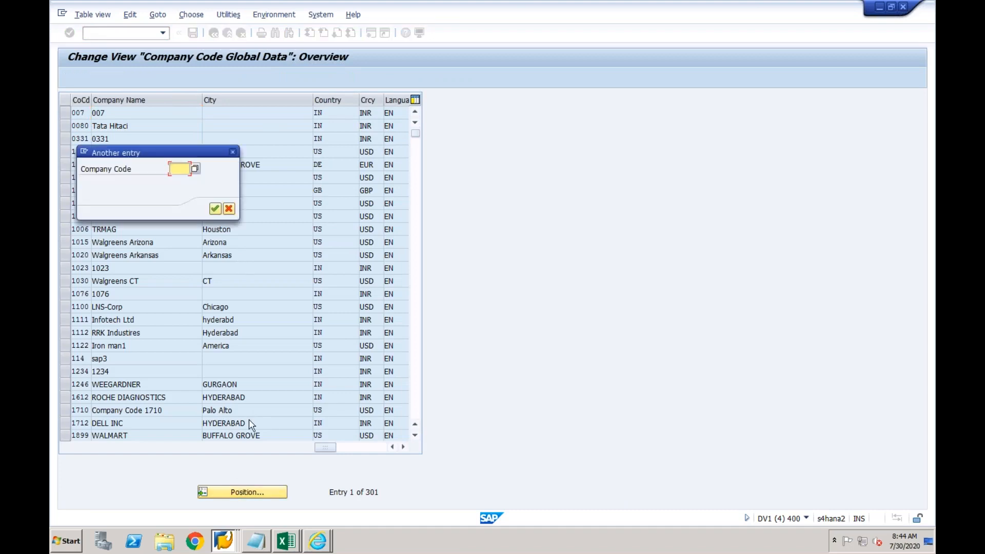
pyautogui.write('cf03')
pyautogui.press('Return')
pyautogui.doubleClick(231, 113)
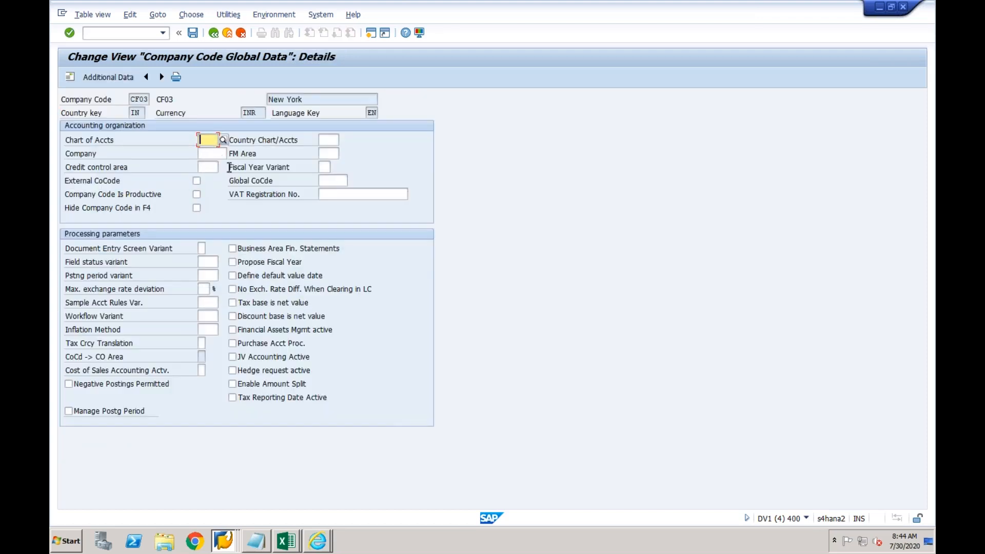
# Set CF03's fiscal year variant to K4 and field status variant to 0001
pyautogui.click(324, 168)
pyautogui.write('K4')
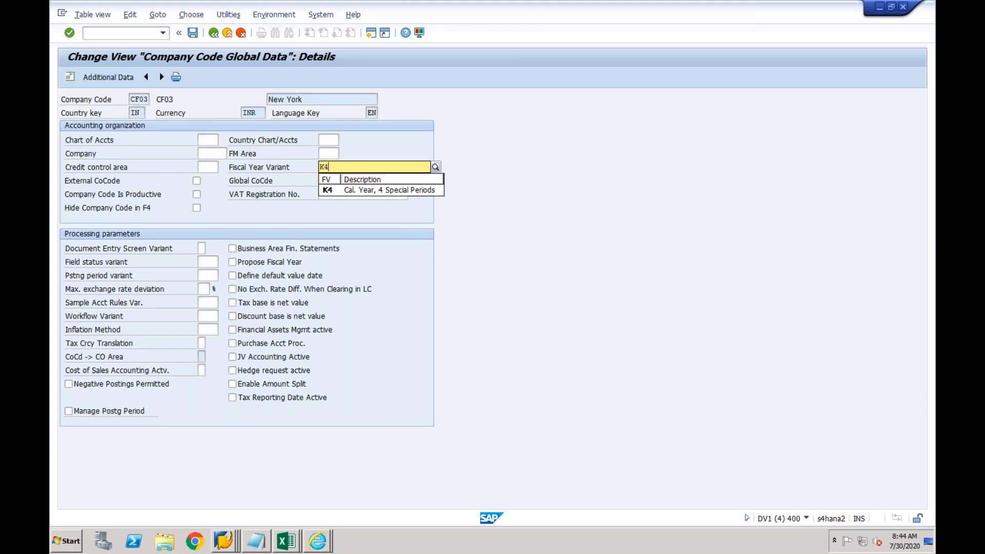
pyautogui.click(326, 190)
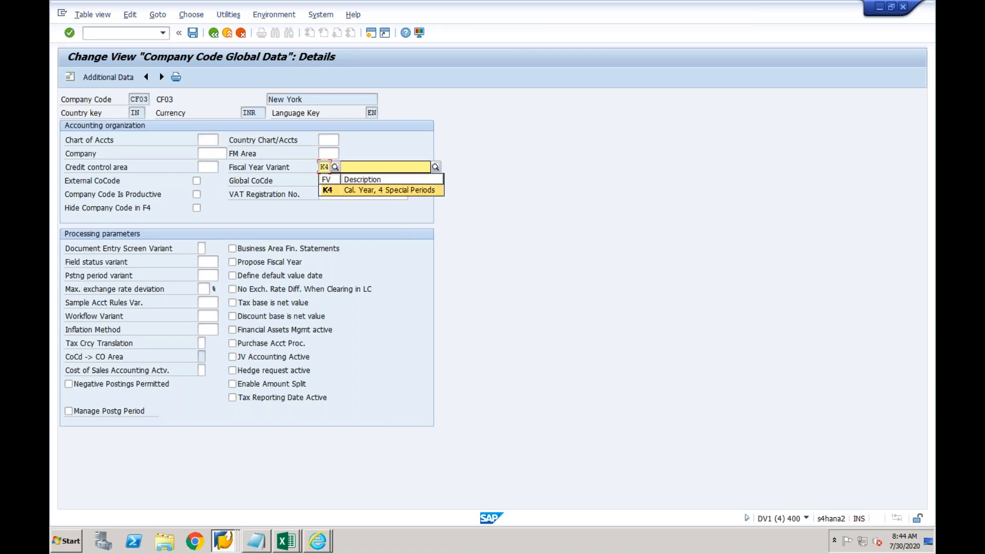
pyautogui.click(204, 263)
pyautogui.write('0001')
pyautogui.press('Tab')
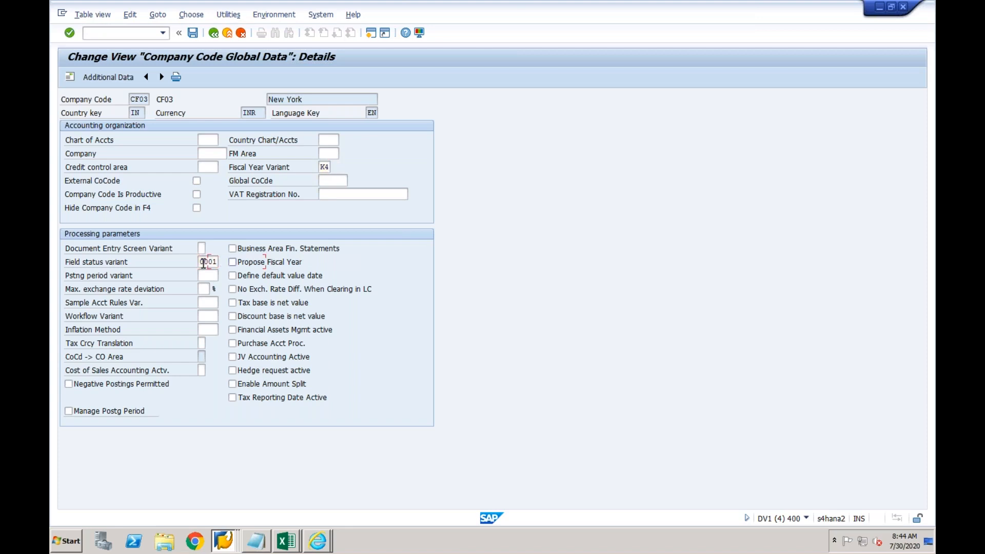
# Try posting period variant 0001, then clear it after it fails validation
pyautogui.click(210, 275)
pyautogui.write('0001')
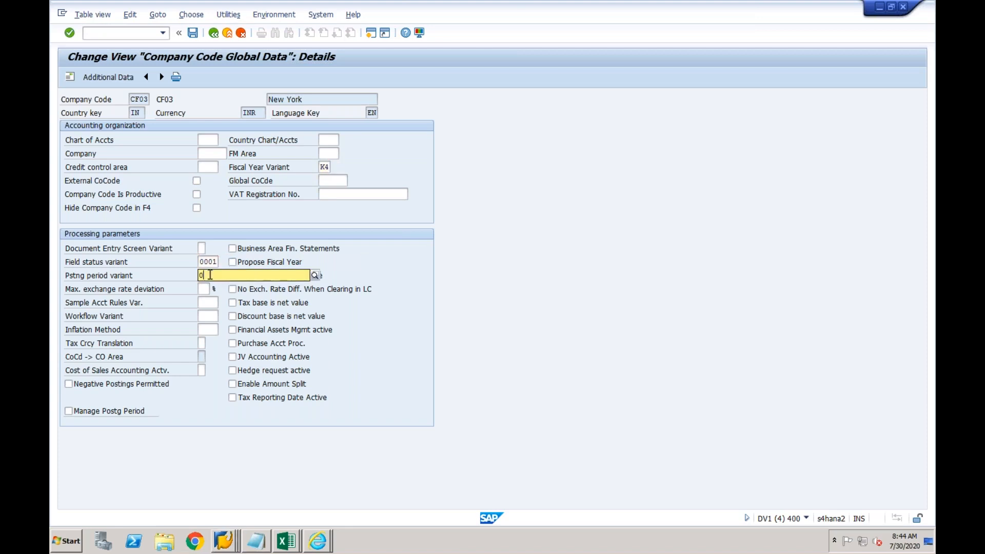
pyautogui.press('Return')
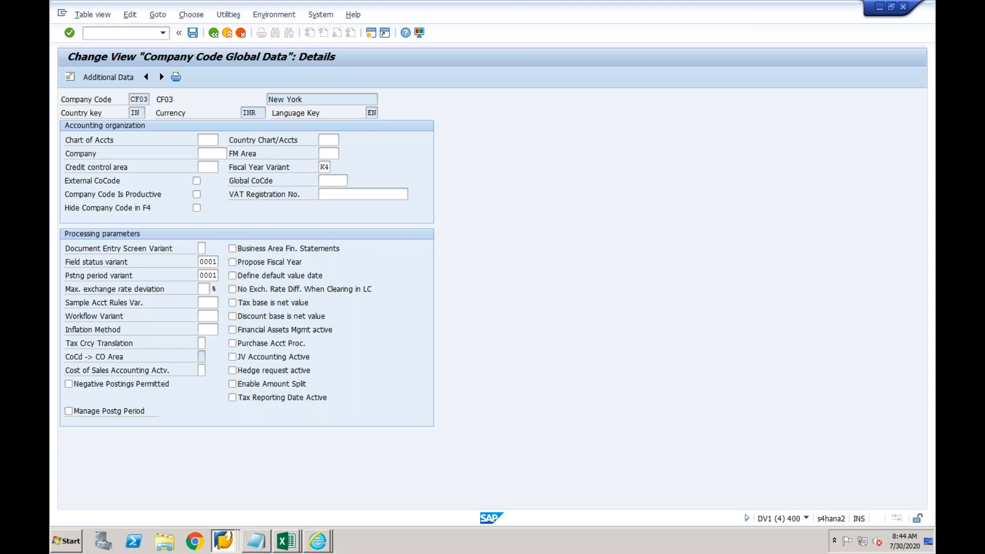
pyautogui.click(216, 277)
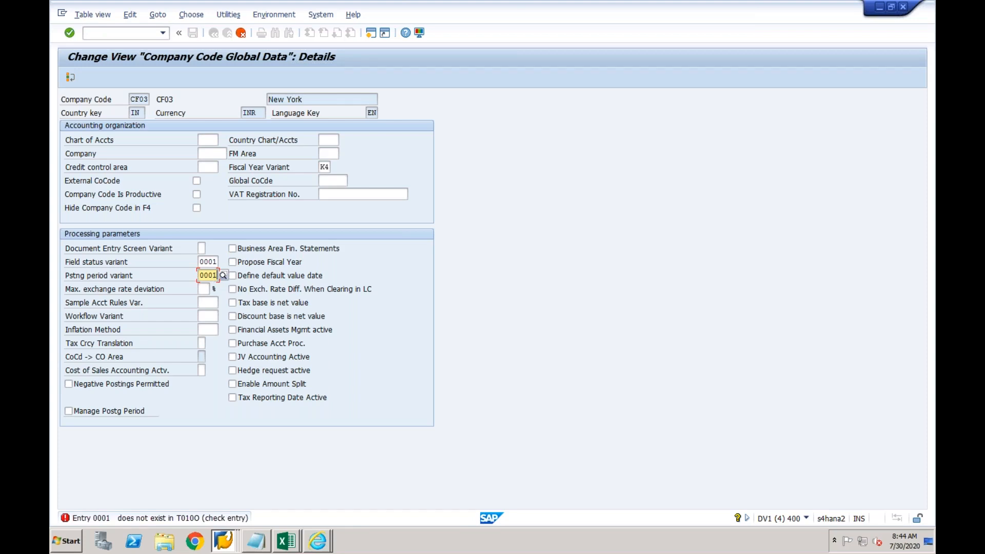
pyautogui.press('BackSpace')
pyautogui.press('BackSpace')
pyautogui.press('BackSpace')
pyautogui.press('BackSpace')
pyautogui.click(183, 254)
pyautogui.press('Return')
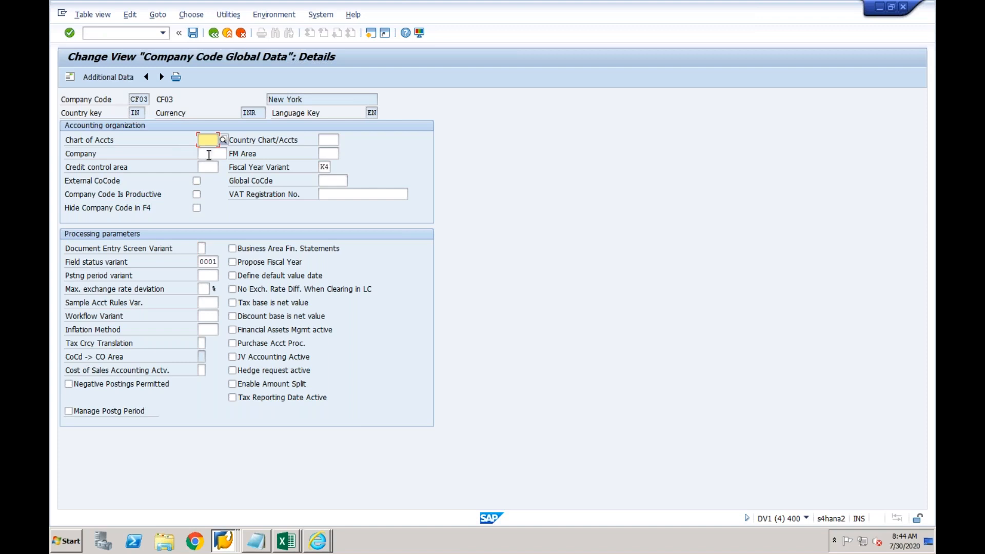
pyautogui.click(207, 275)
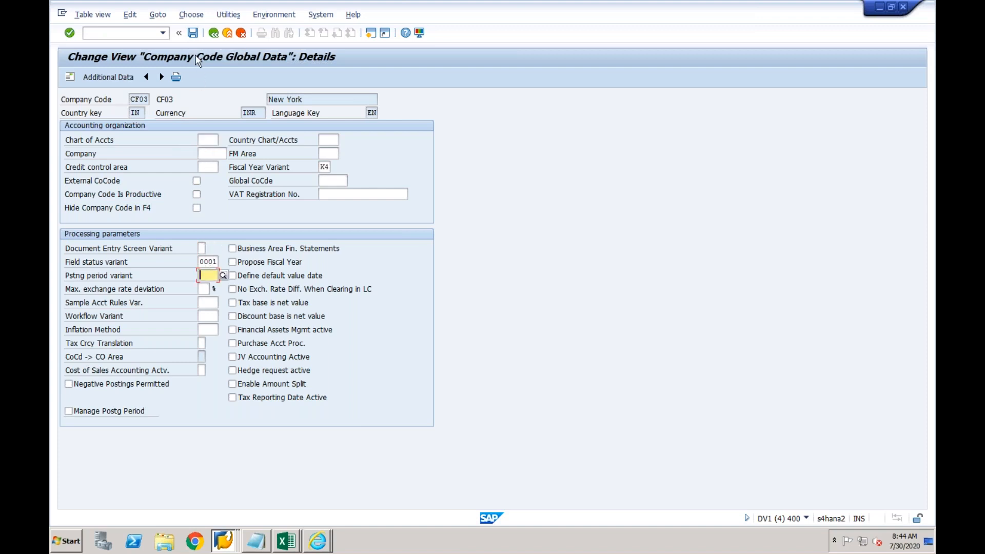
# Save CF03's global data under the Test customizing request
pyautogui.click(193, 34)
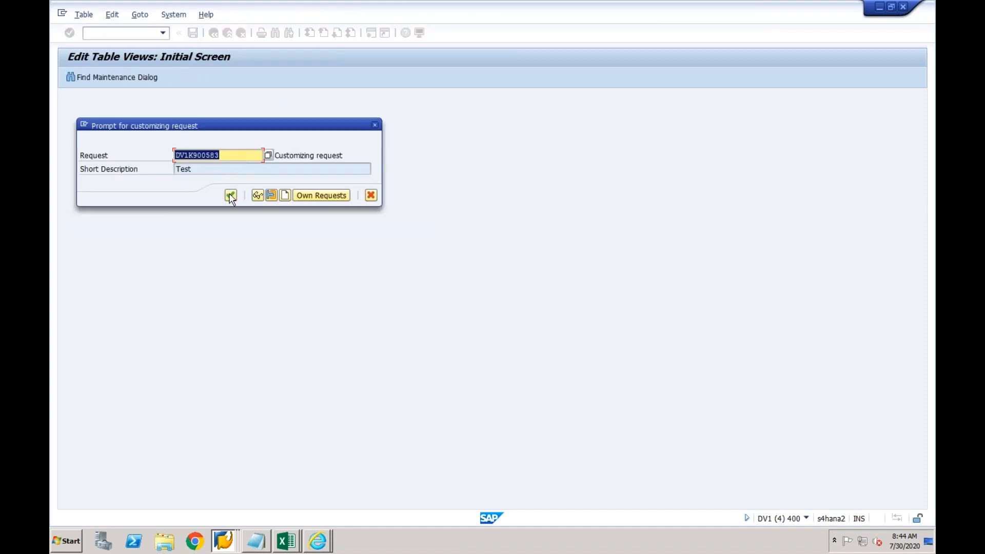
pyautogui.click(230, 195)
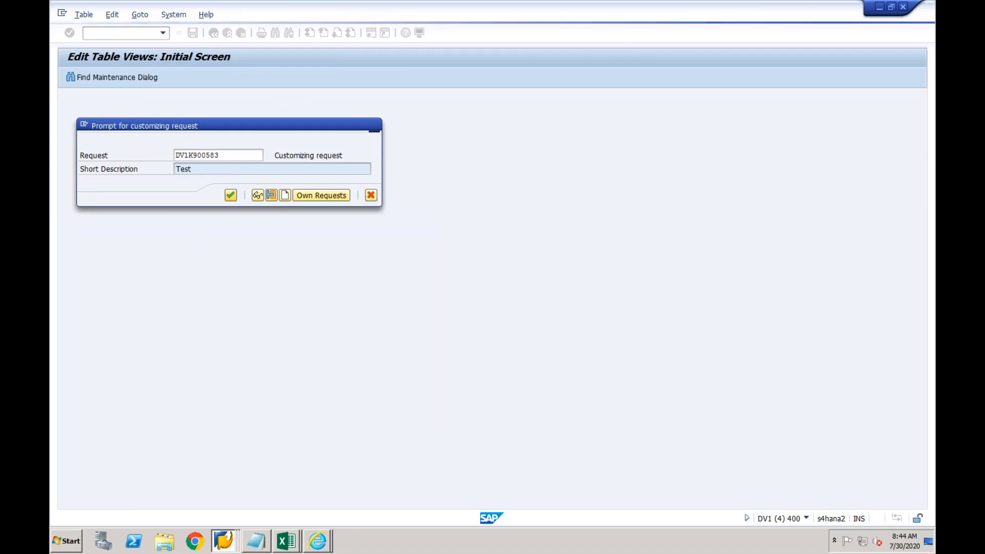
pyautogui.press('Return')
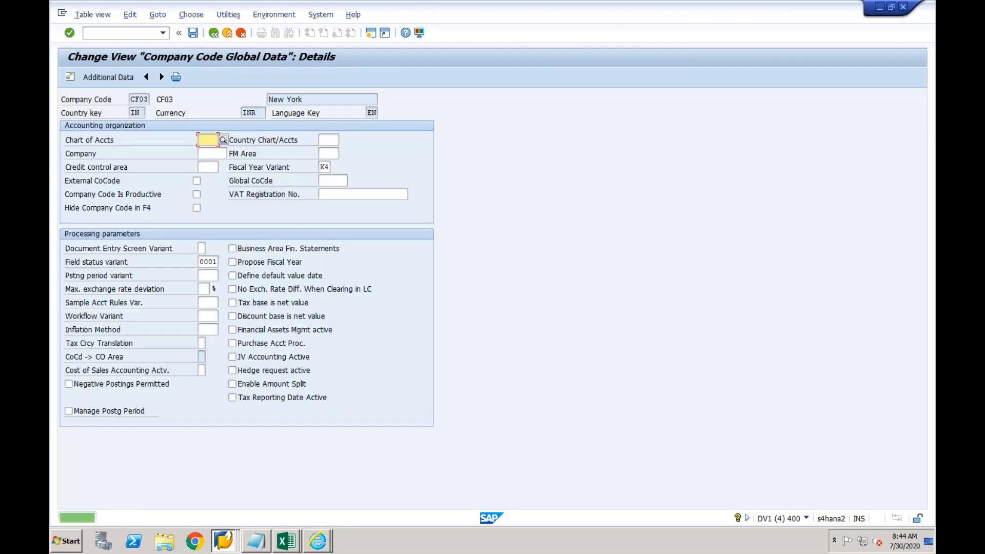
pyautogui.write('/n')
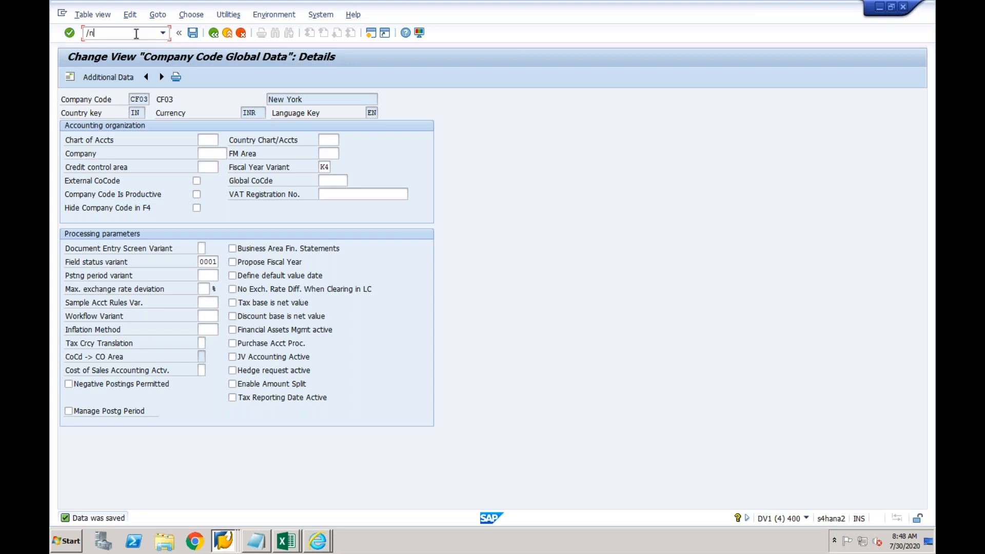
# Leave the company code details with /nspro to launch the SPRO customizing transaction
pyautogui.write('spro')
pyautogui.press('Return')
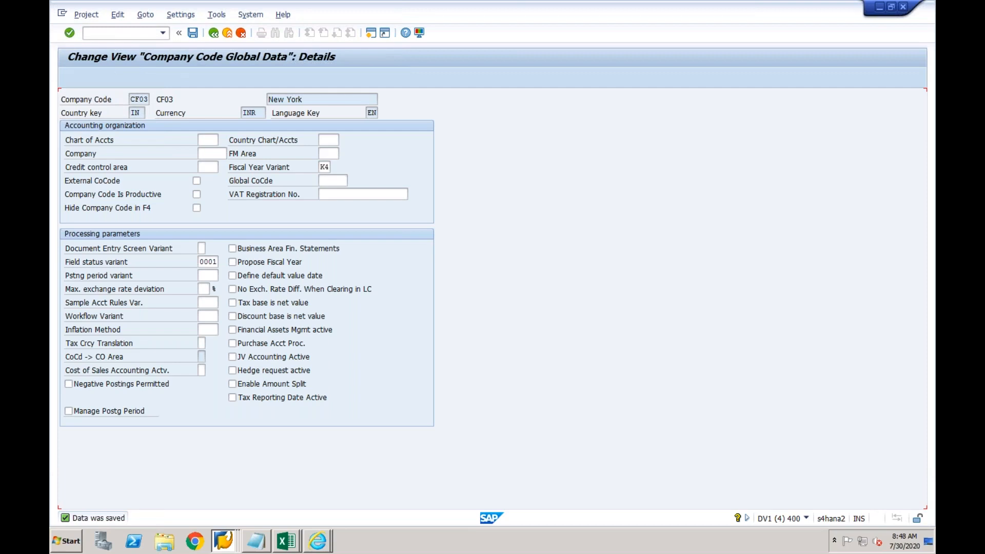
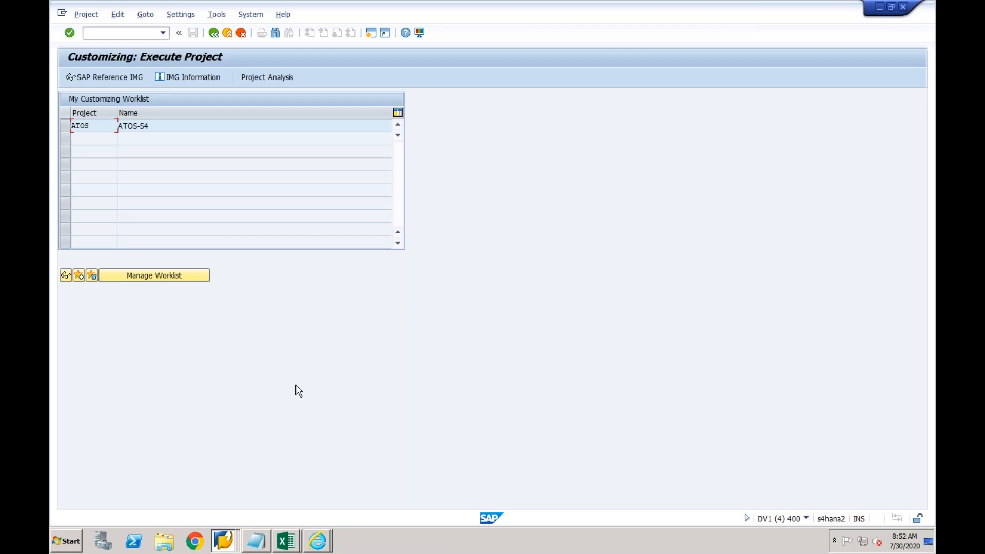
# Switch back to SAP GUI and select the ATOS project in the worklist
pyautogui.press('super')
pyautogui.click(330, 337)
pyautogui.click(259, 129)
# Run Edit Chart of Accounts List under G/L Accounts > Preparations in the SAP Reference IMG and start a new entry
pyautogui.click(113, 79)
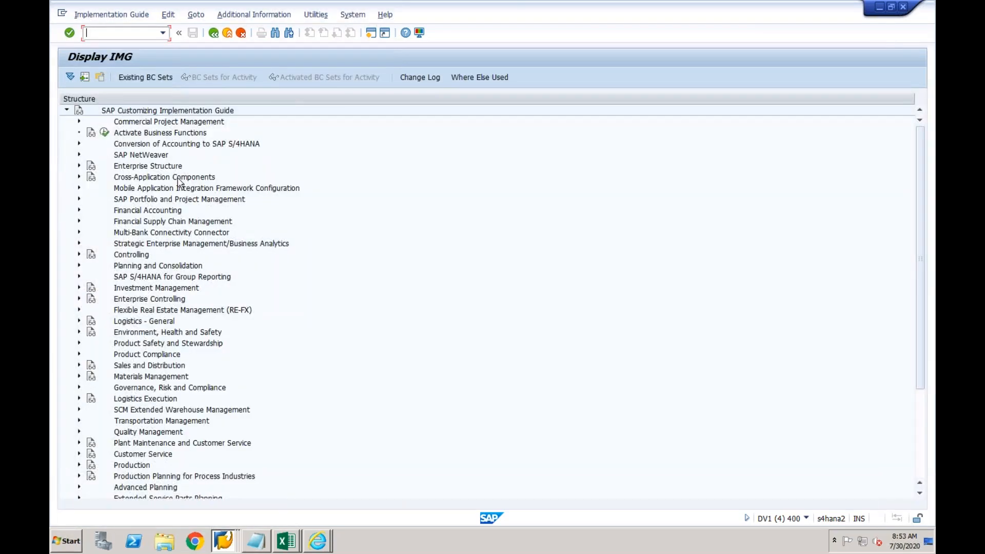
pyautogui.click(79, 211)
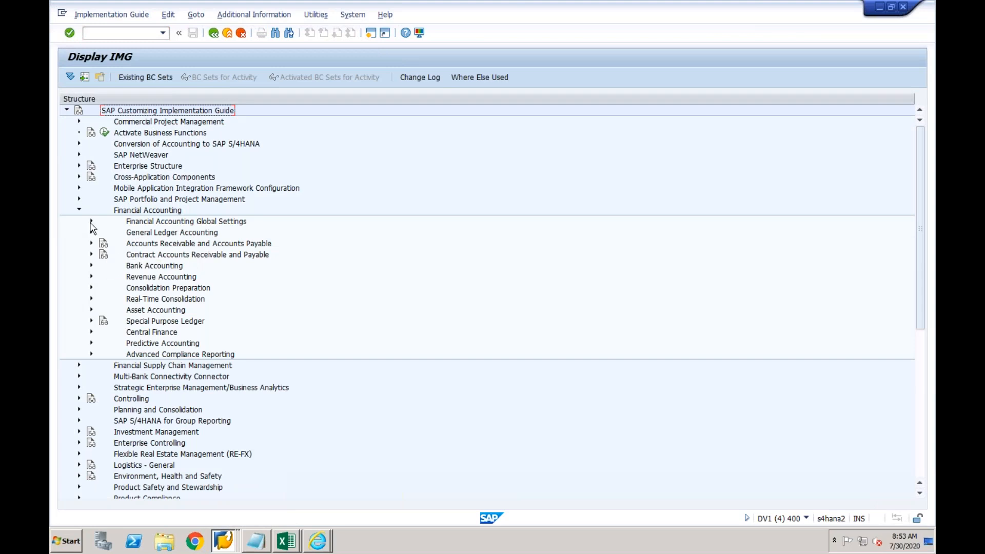
pyautogui.click(91, 233)
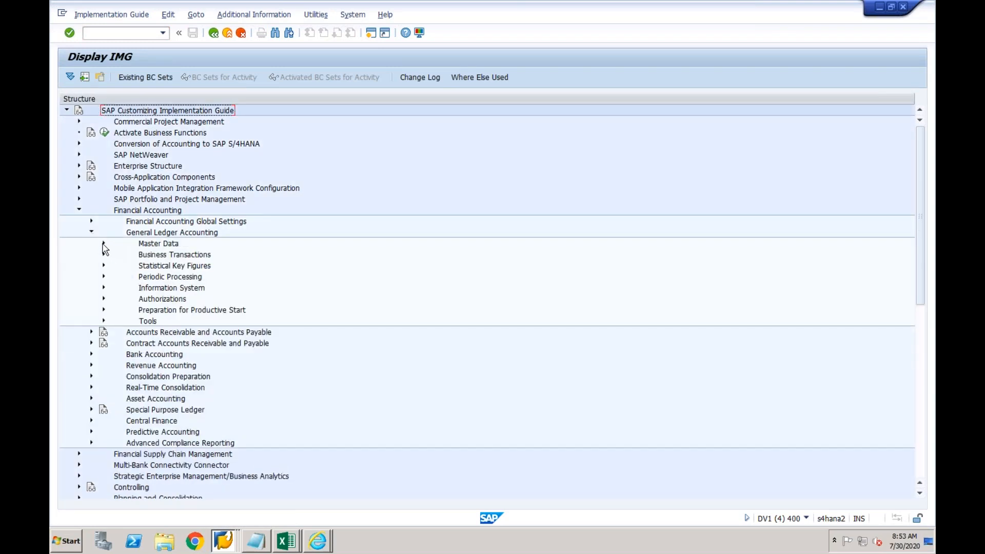
pyautogui.click(104, 244)
pyautogui.click(116, 254)
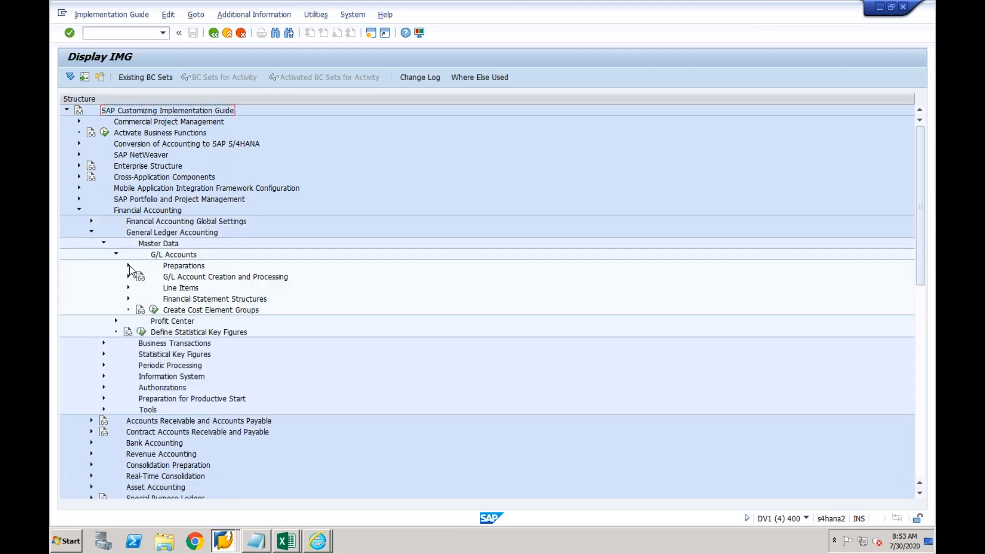
pyautogui.click(128, 265)
pyautogui.click(165, 288)
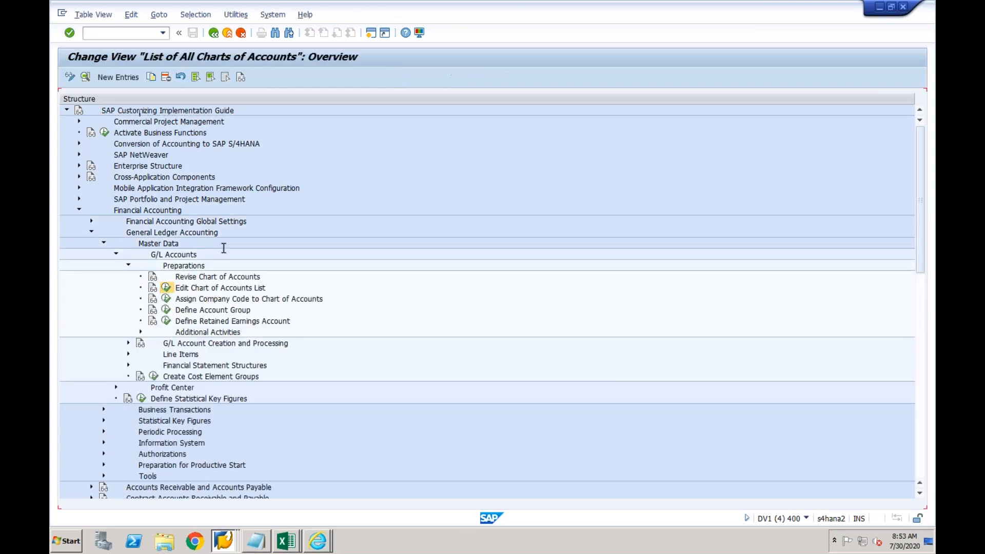
pyautogui.click(117, 77)
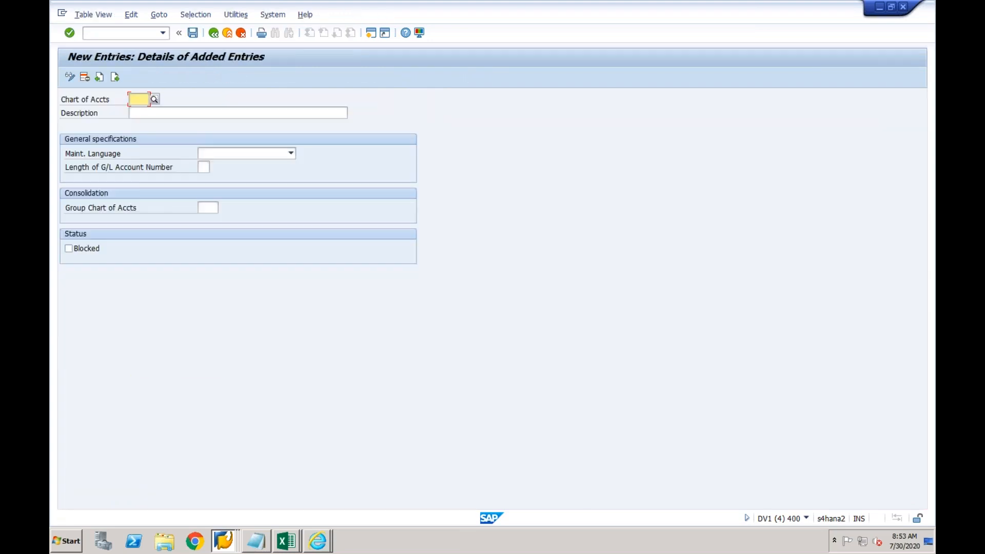
# Enter chart of accounts CF03, description CF03, language English and G/L account length 6
pyautogui.write('CF03')
pyautogui.press('Tab')
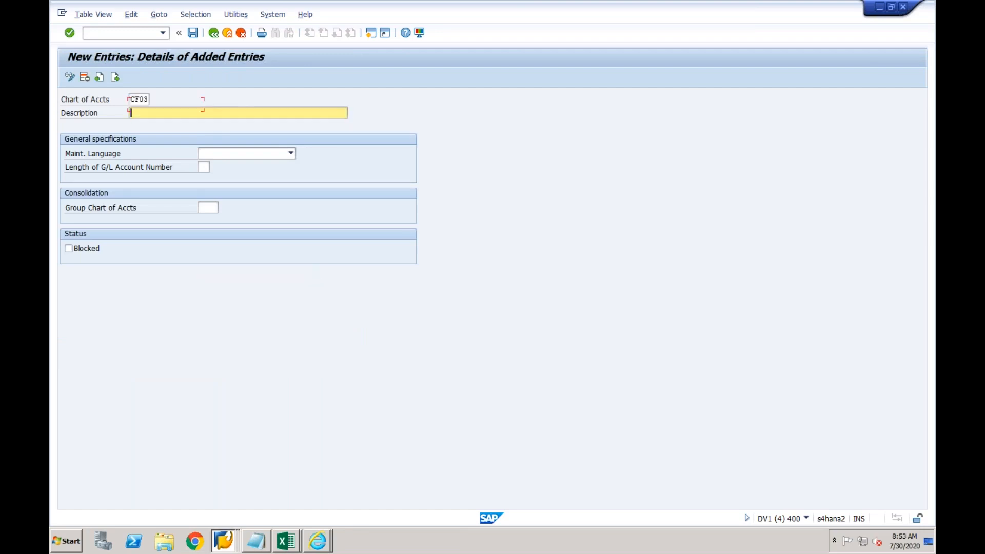
pyautogui.write('CF03')
pyautogui.press('Tab')
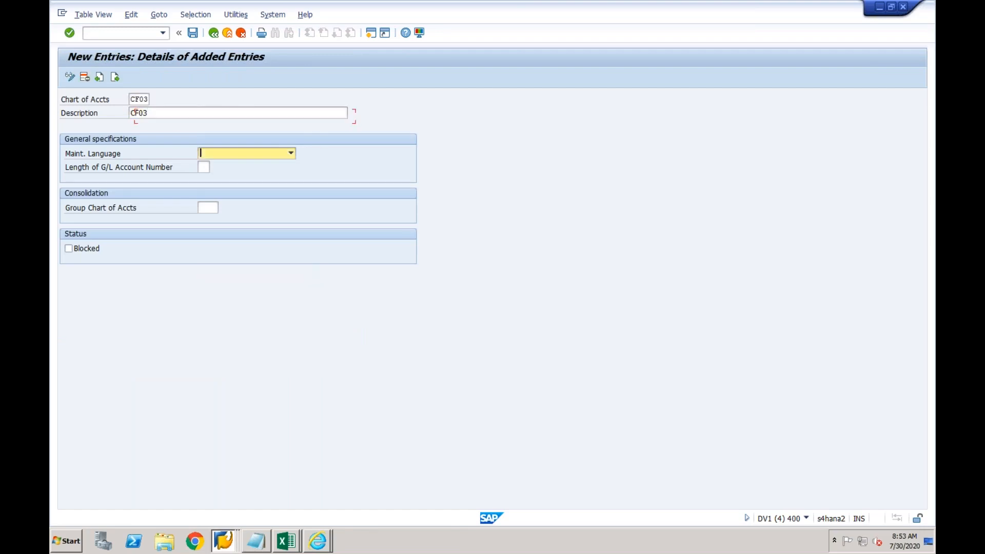
pyautogui.click(256, 159)
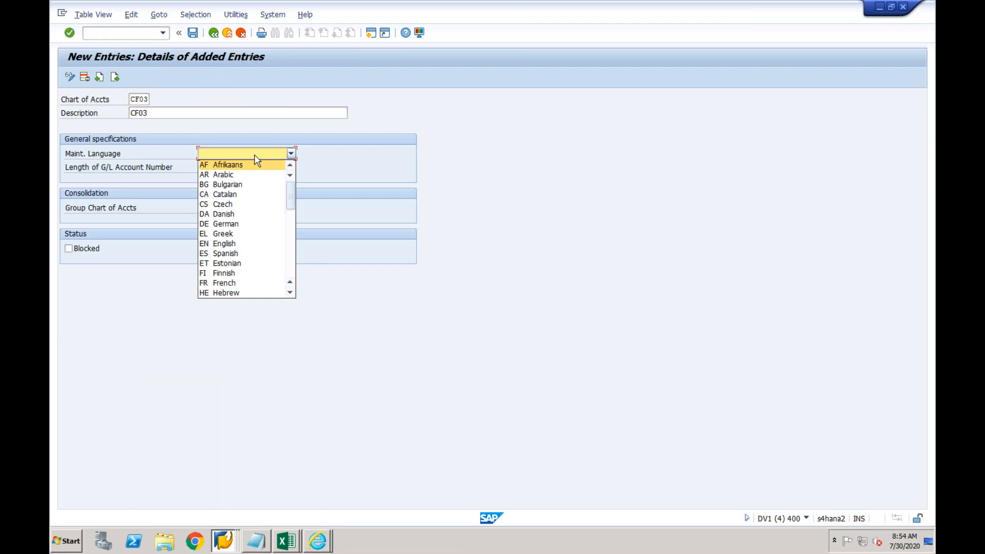
pyautogui.click(230, 243)
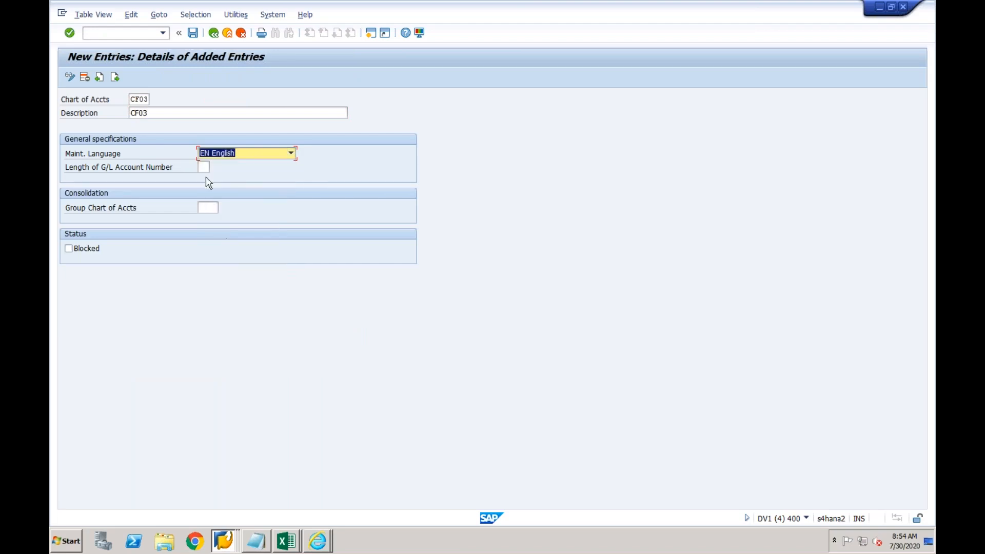
pyautogui.click(203, 167)
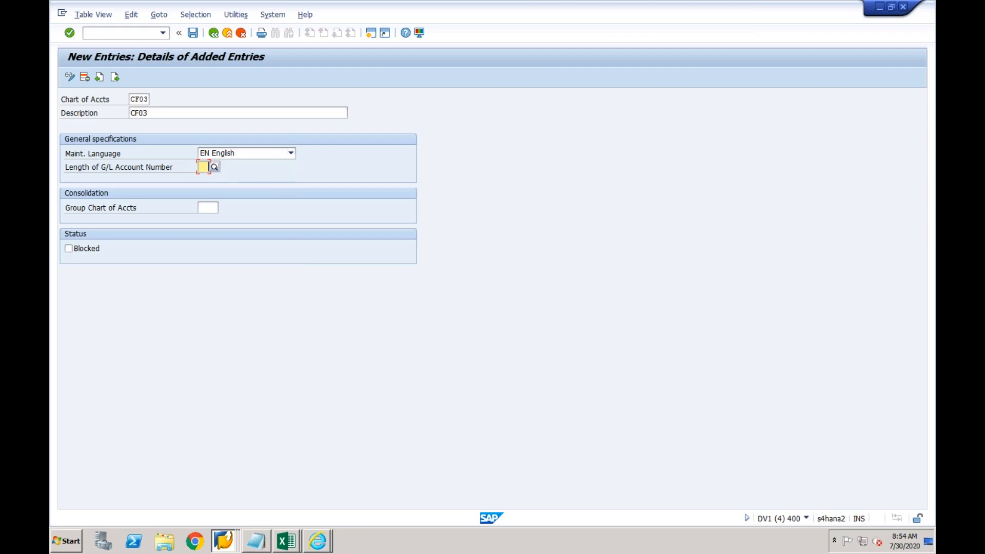
pyautogui.write('6')
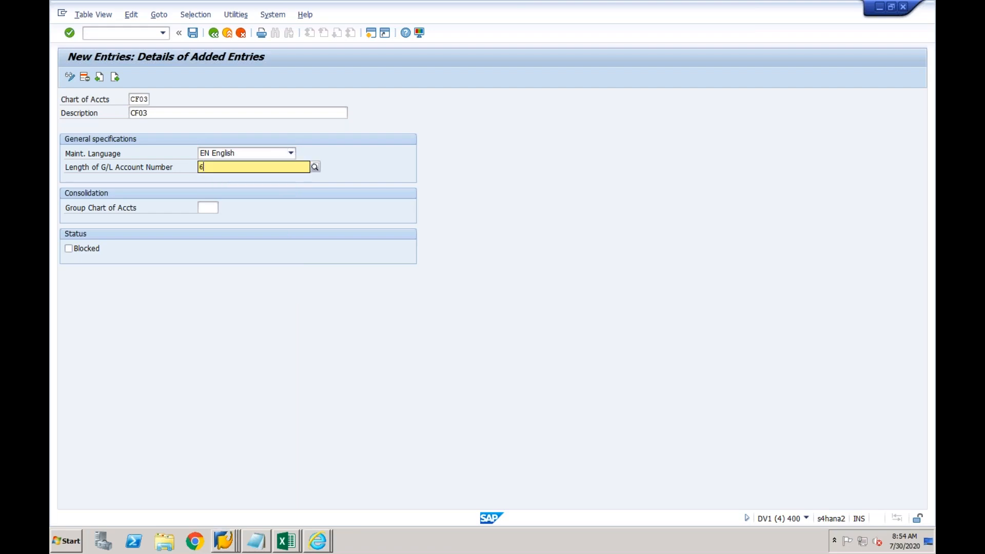
pyautogui.press('Return')
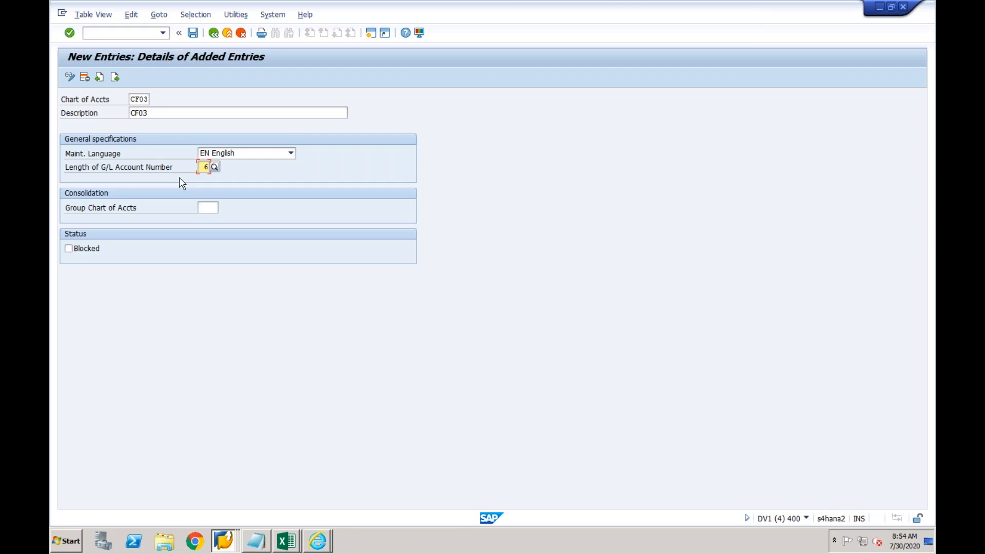
# Save the CF03 chart of accounts under the customizing request and return to the list
pyautogui.click(191, 35)
pyautogui.click(231, 209)
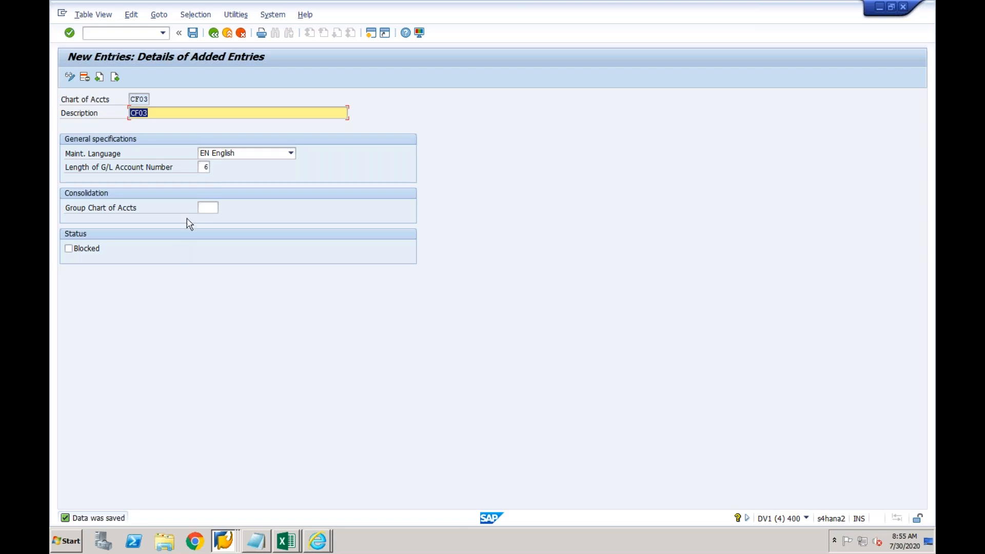
pyautogui.click(174, 113)
pyautogui.click(214, 34)
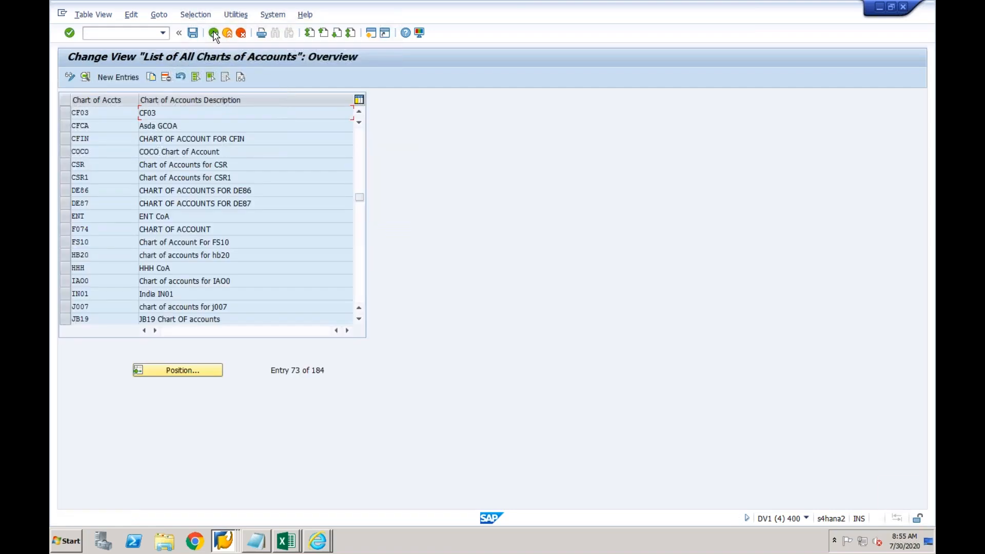
# Position to company code CF03, enter chart of accounts CF03, and save under the customizing request
pyautogui.click(213, 33)
pyautogui.click(166, 299)
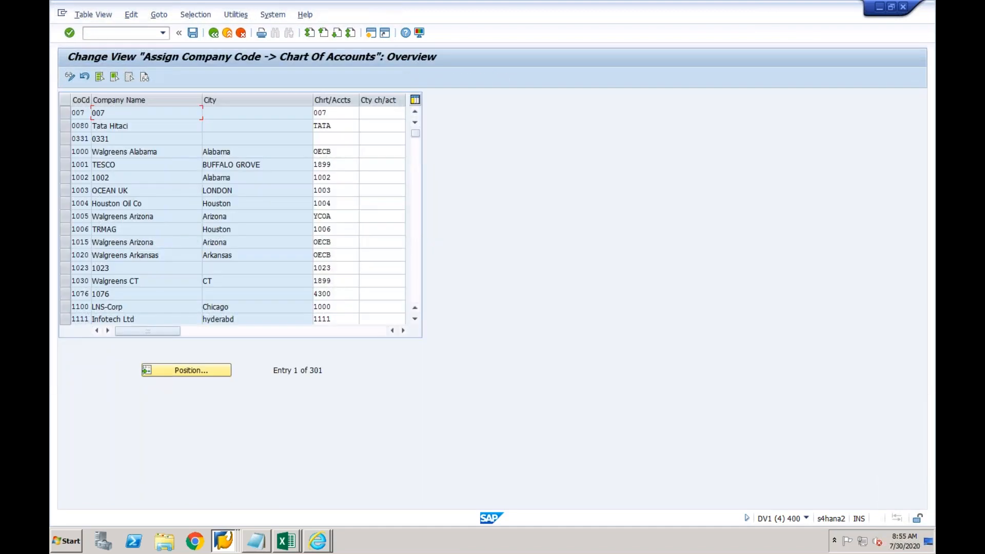
pyautogui.click(185, 372)
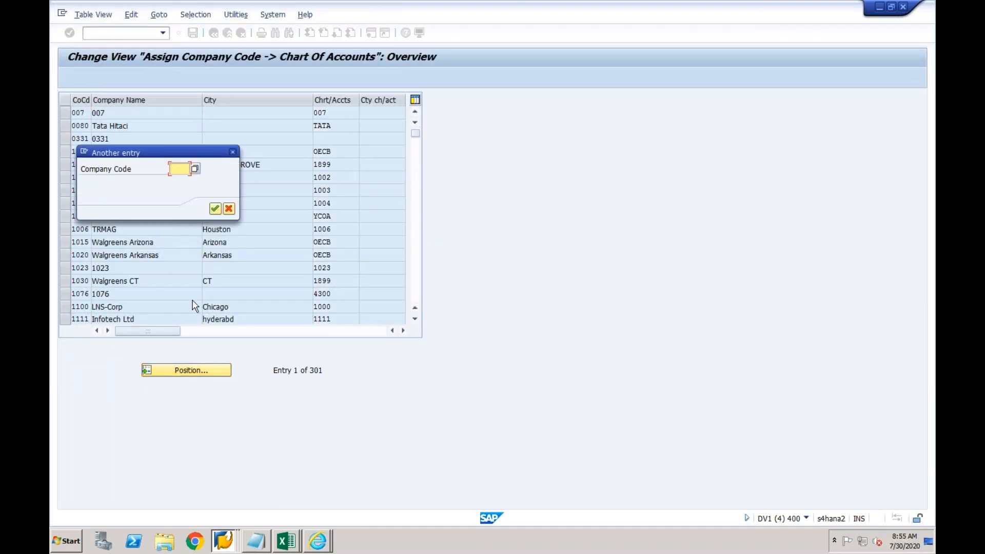
pyautogui.write('CF03')
pyautogui.press('Return')
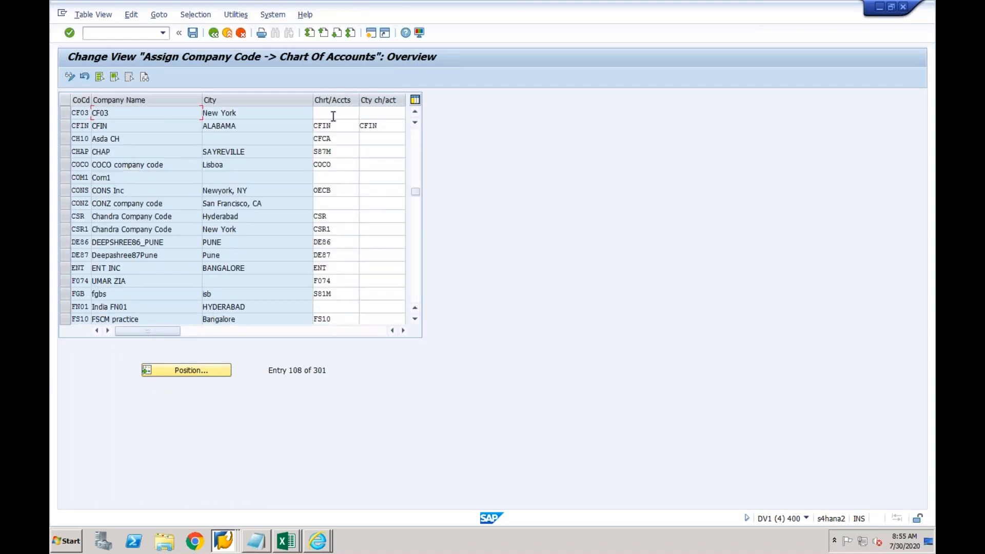
pyautogui.click(333, 116)
pyautogui.write('CF03')
pyautogui.press('Return')
pyautogui.click(193, 33)
pyautogui.click(230, 208)
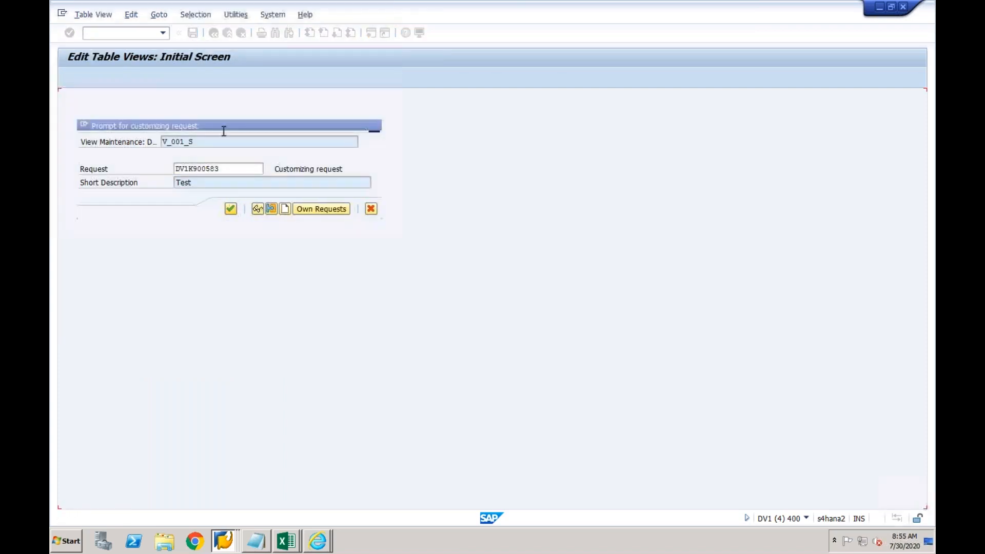
pyautogui.click(213, 33)
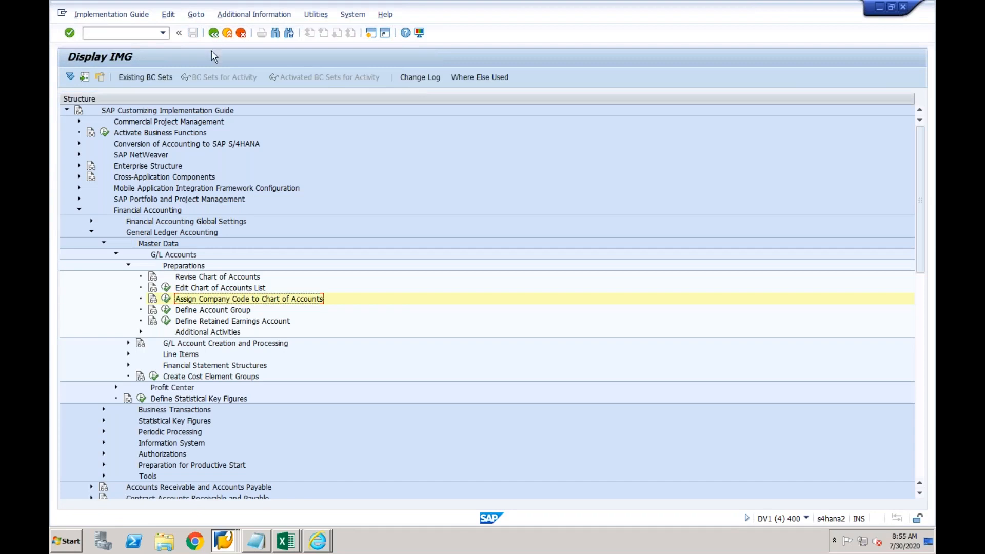
# Add CF03 account group rows BS 'Balance Sheet' and PL 'Profit & Loss'
pyautogui.click(199, 313)
pyautogui.click(201, 321)
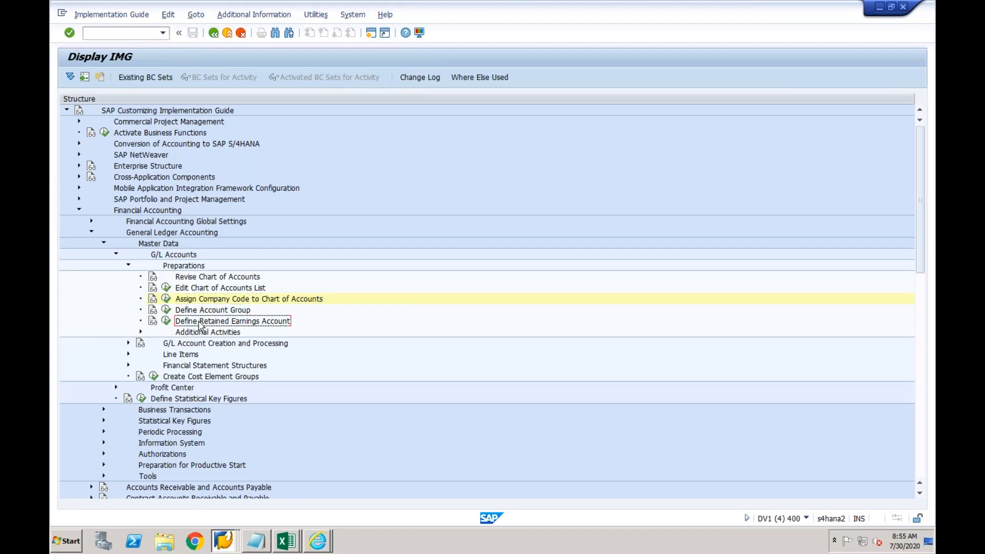
pyautogui.click(167, 310)
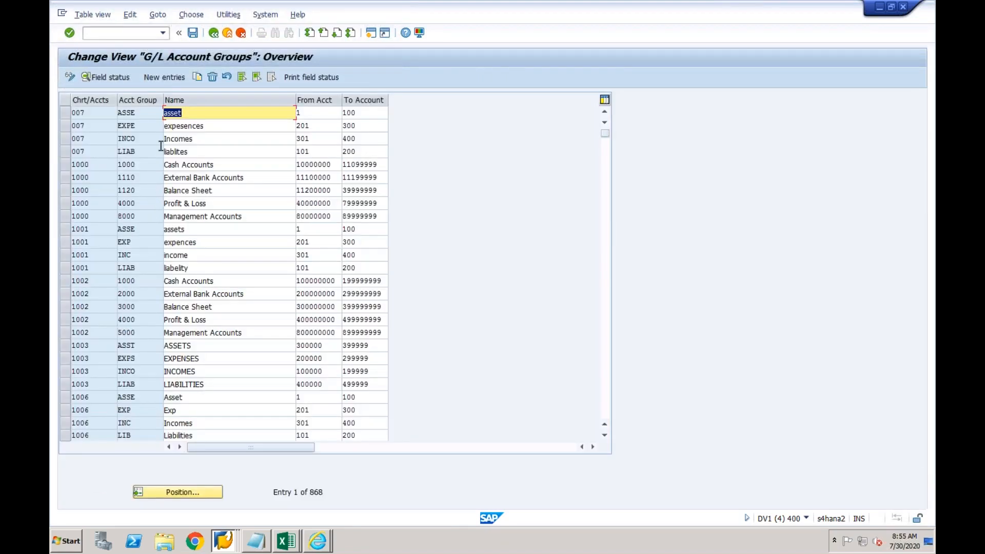
pyautogui.click(173, 80)
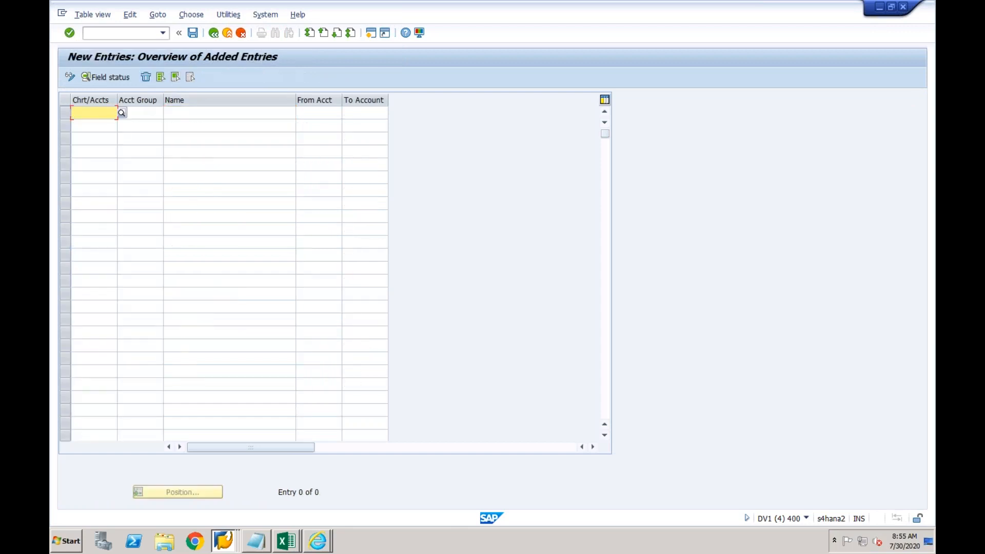
pyautogui.write('CF03')
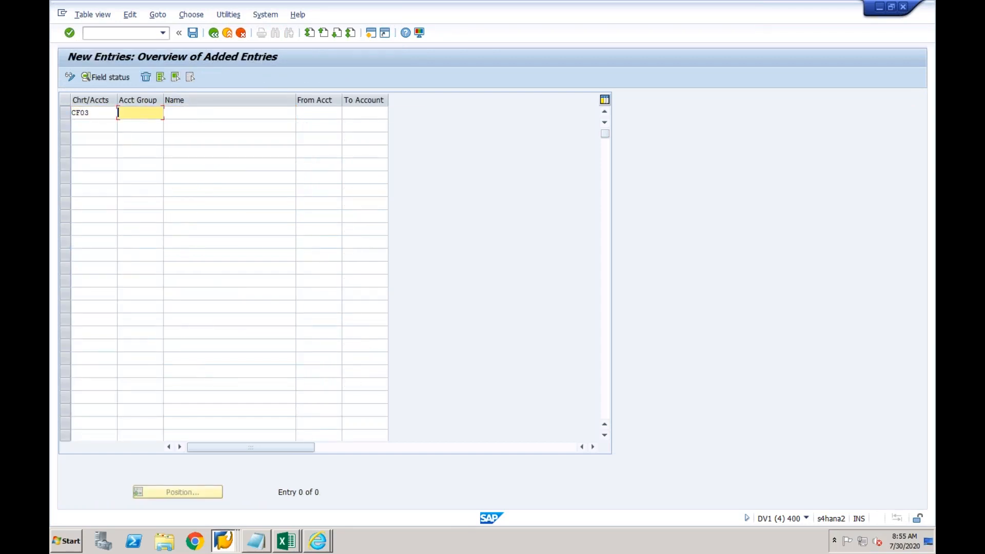
pyautogui.click(98, 124)
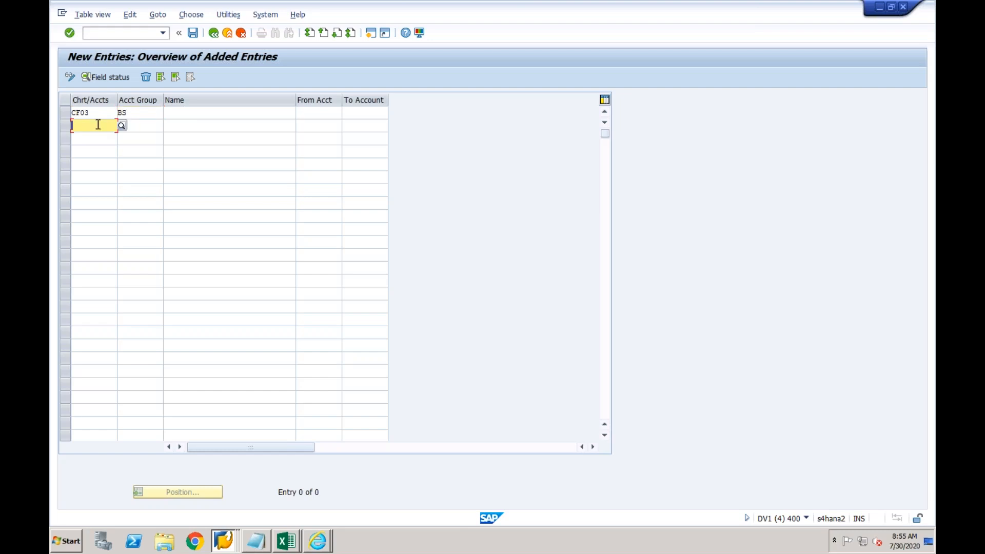
pyautogui.write('CF03')
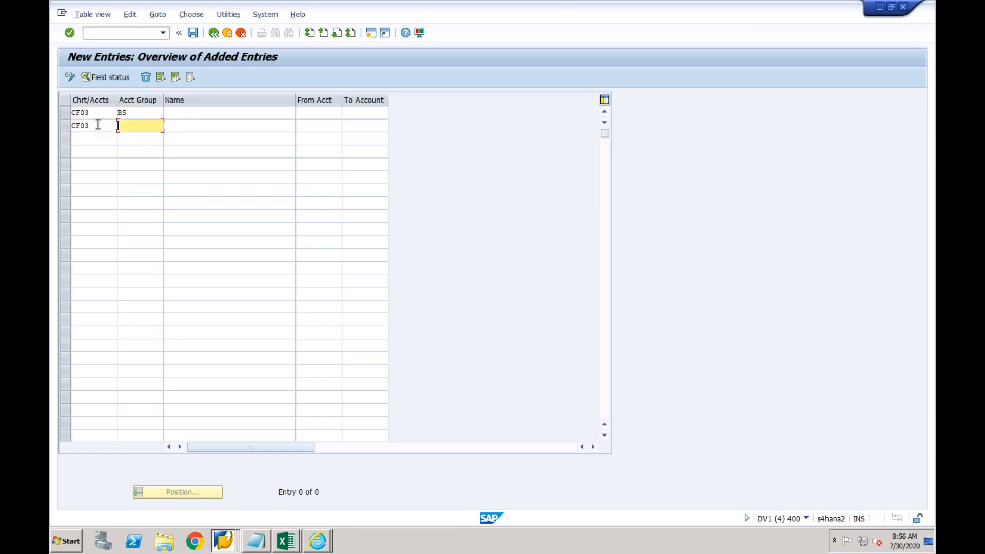
pyautogui.write('PL')
pyautogui.click(184, 117)
pyautogui.write('Balance ')
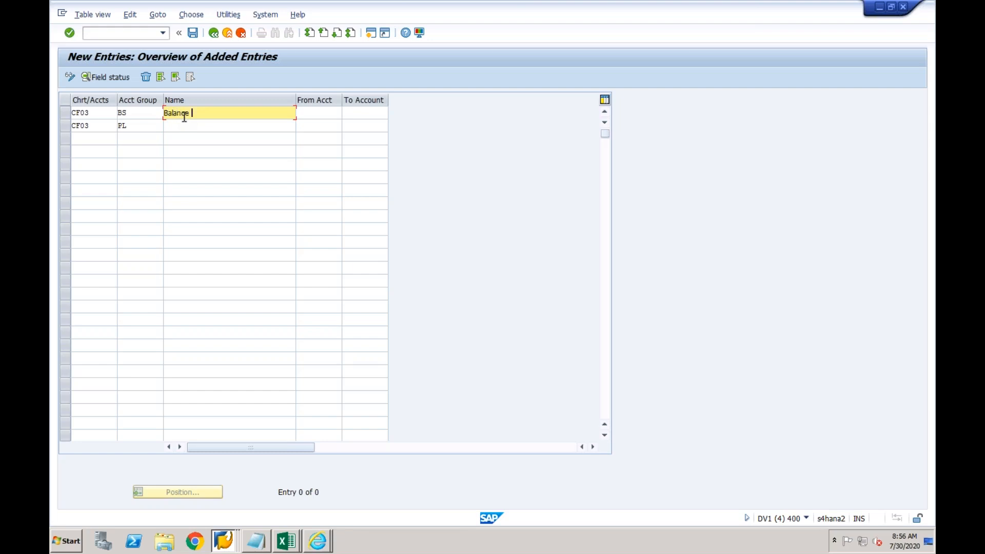
pyautogui.write('Sheet')
pyautogui.click(192, 127)
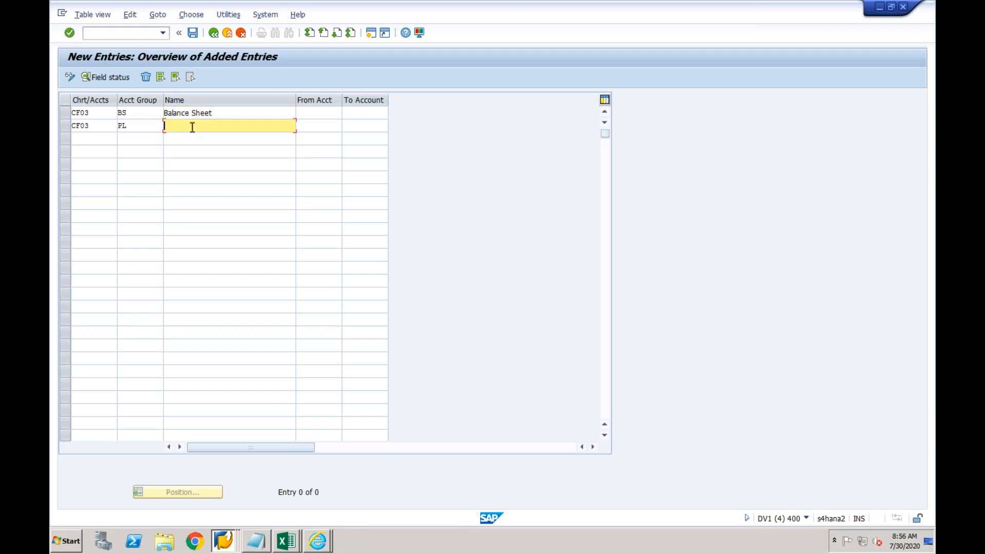
pyautogui.write('Profit & Loss')
# Give BS the account range 100000–299999 and PL the range 300000–499999
pyautogui.press('Tab')
pyautogui.press('Up')
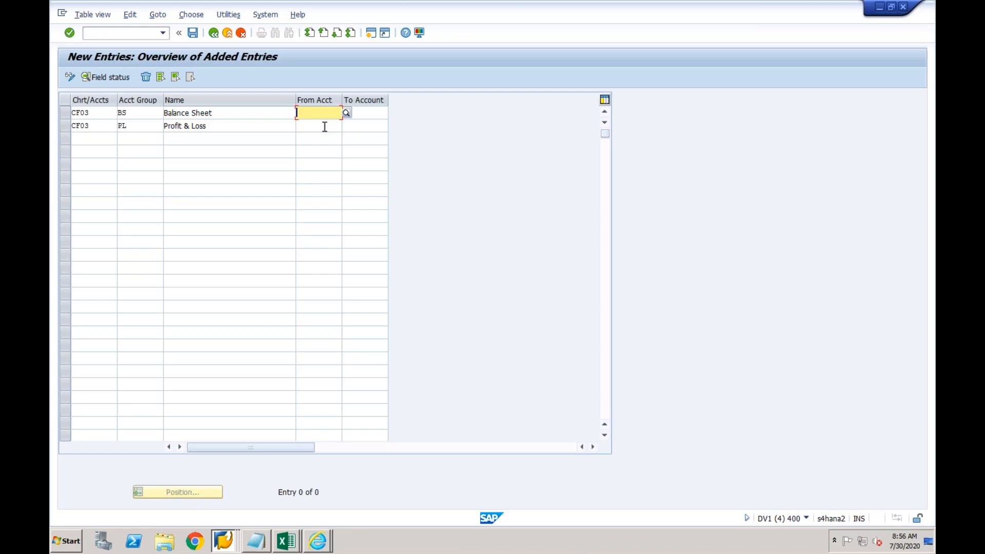
pyautogui.write('100000')
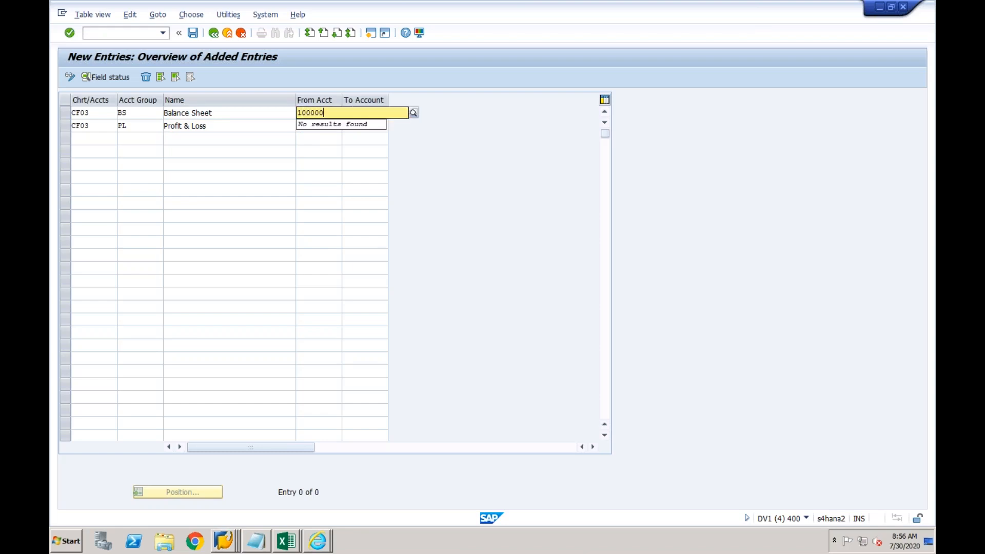
pyautogui.press('Tab')
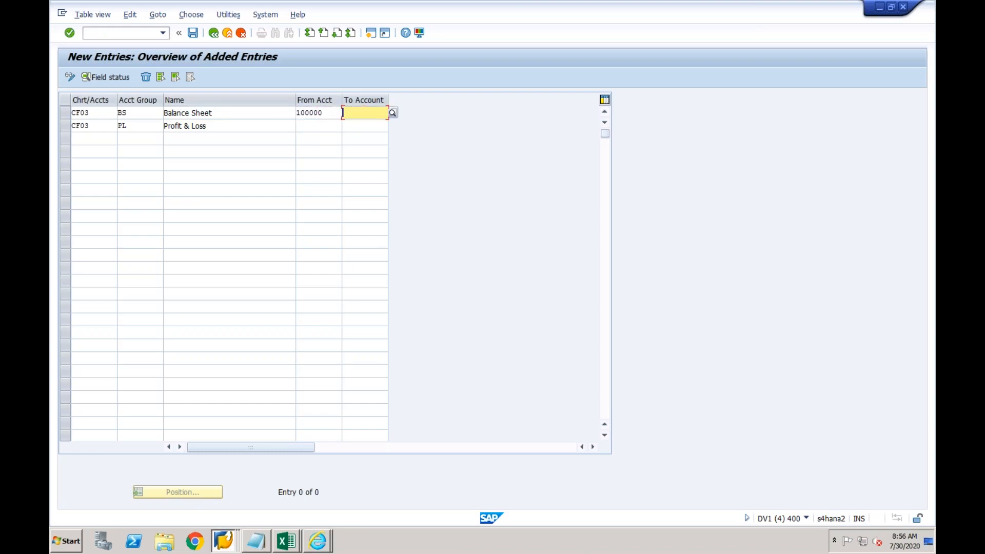
pyautogui.write('299999')
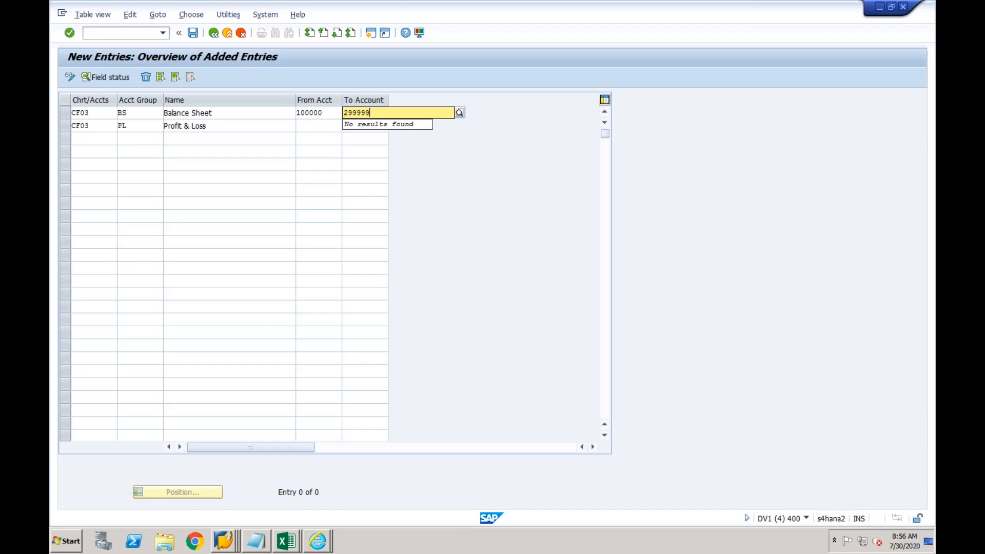
pyautogui.click(316, 126)
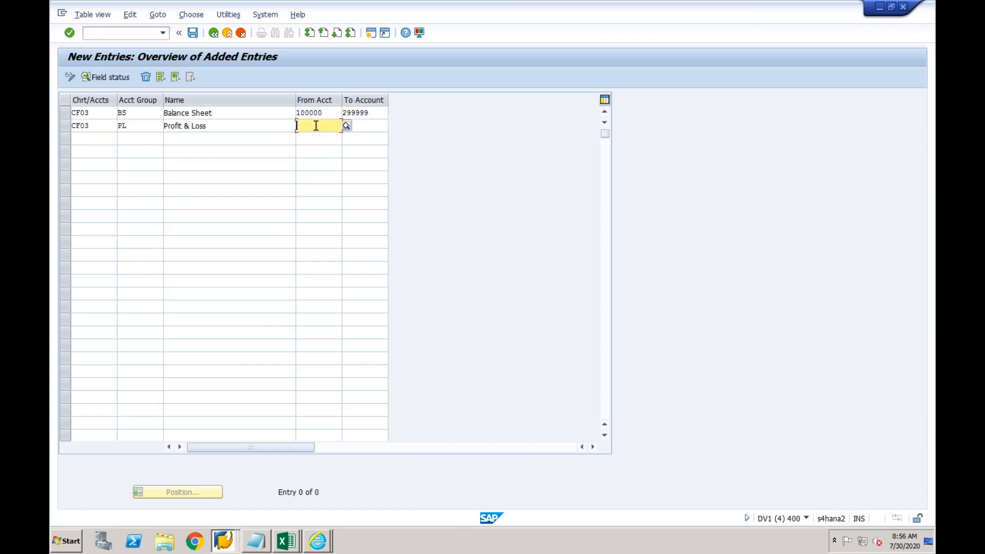
pyautogui.write('300000')
pyautogui.press('Tab')
pyautogui.write('499999')
pyautogui.press('Return')
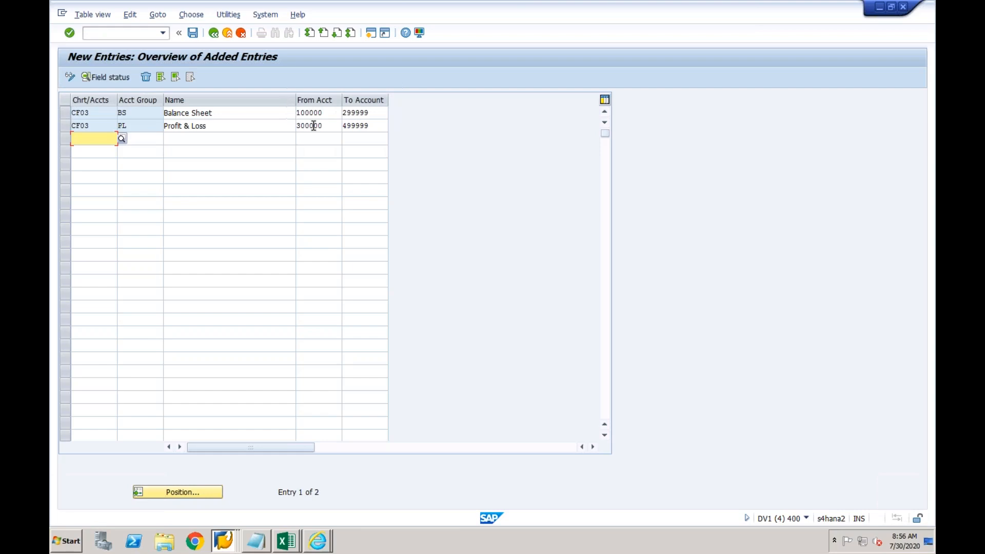
# Save the account groups under the customizing request and return to the customizing tree
pyautogui.click(193, 33)
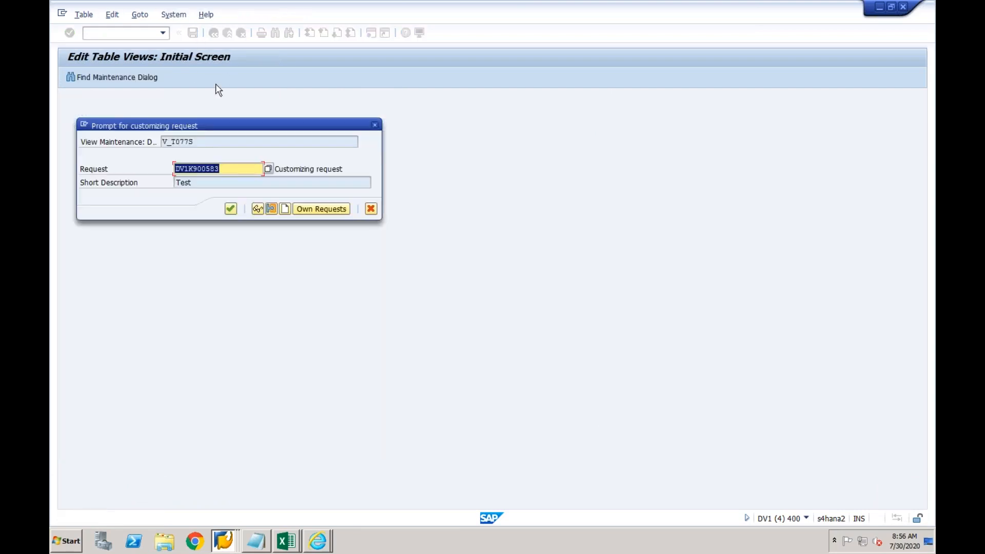
pyautogui.click(230, 208)
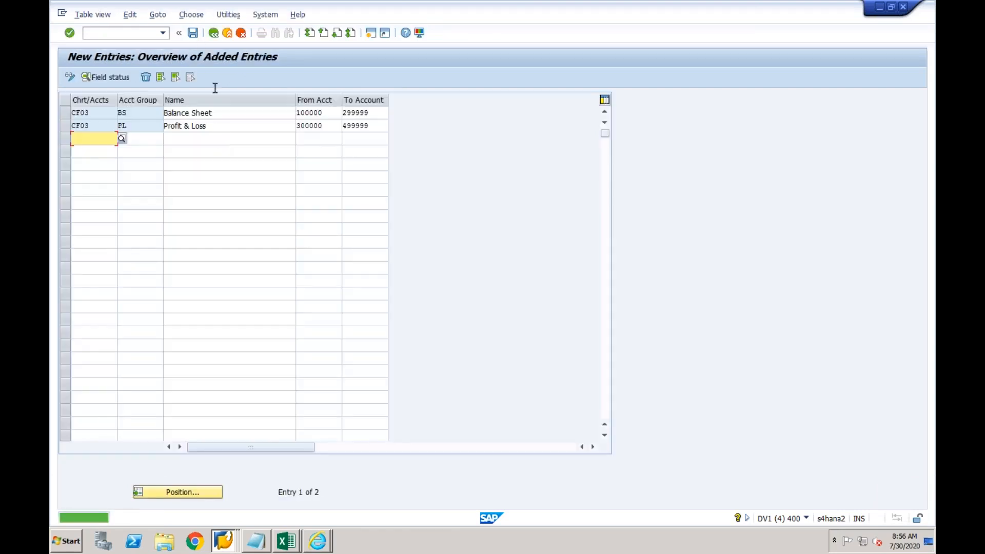
pyautogui.click(215, 37)
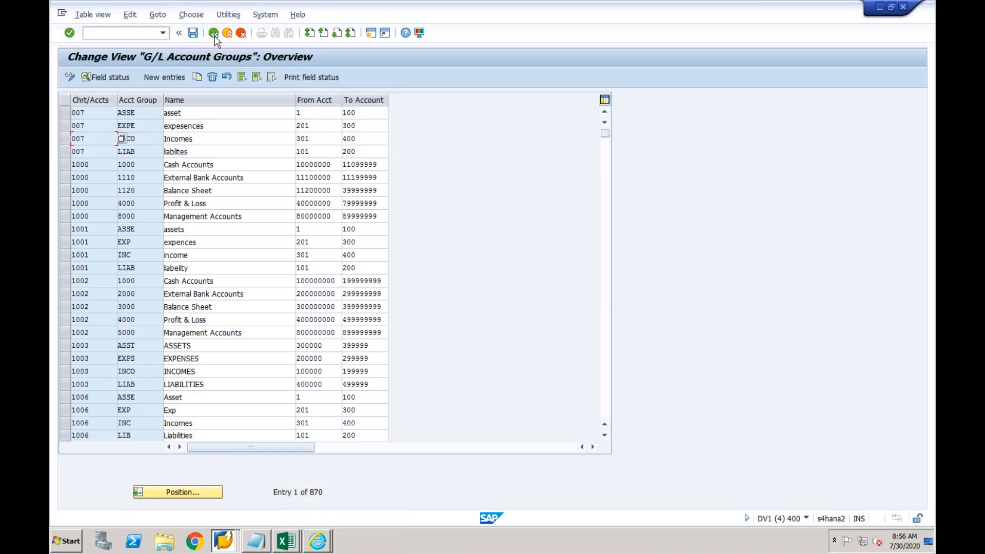
pyautogui.click(214, 37)
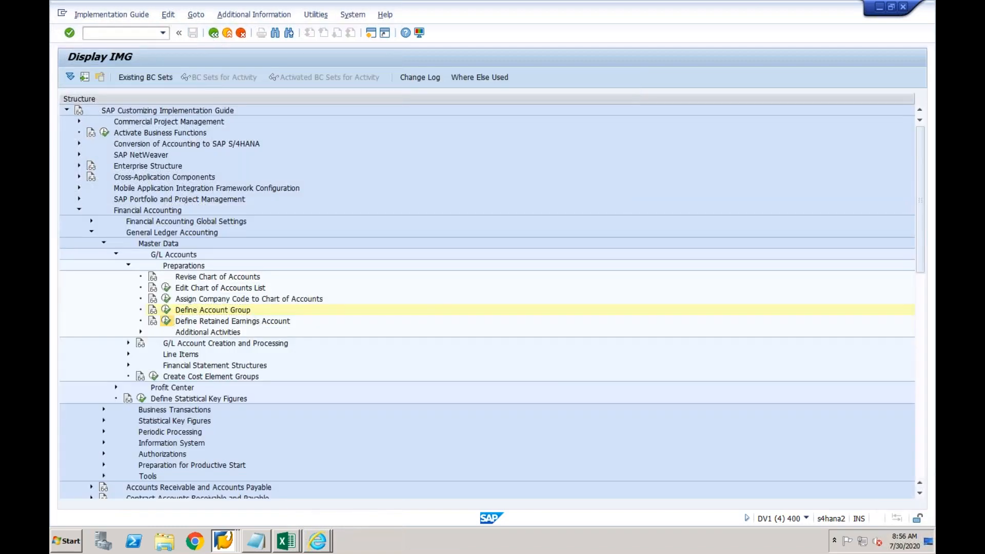
# In Define Retained Earnings Account, set P&L statement type X for chart cf03 and save
pyautogui.click(165, 320)
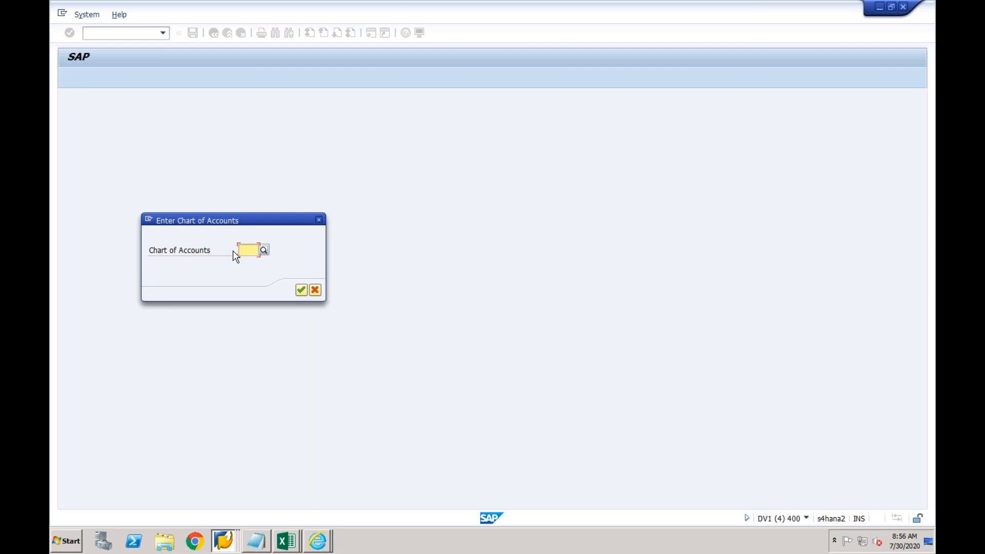
pyautogui.write('cf03')
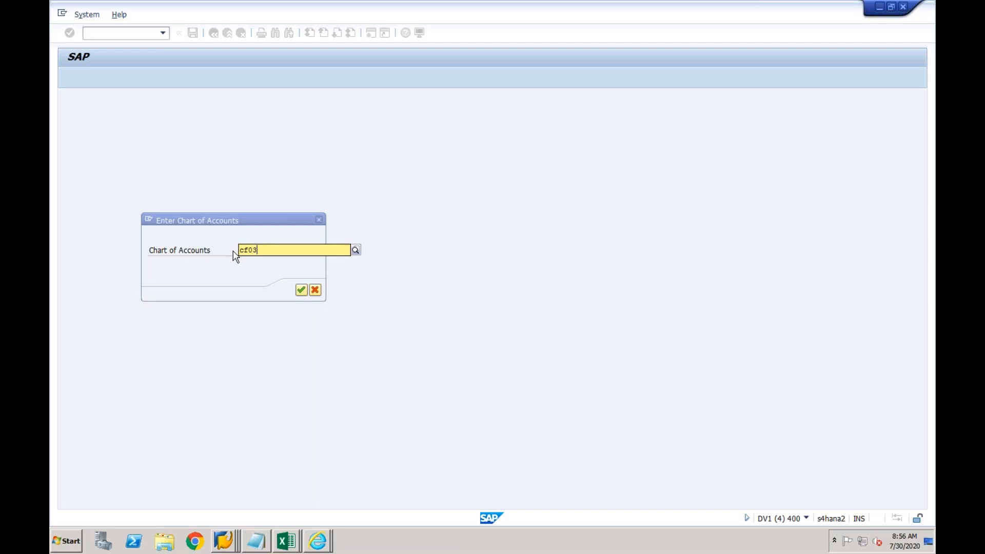
pyautogui.press('Return')
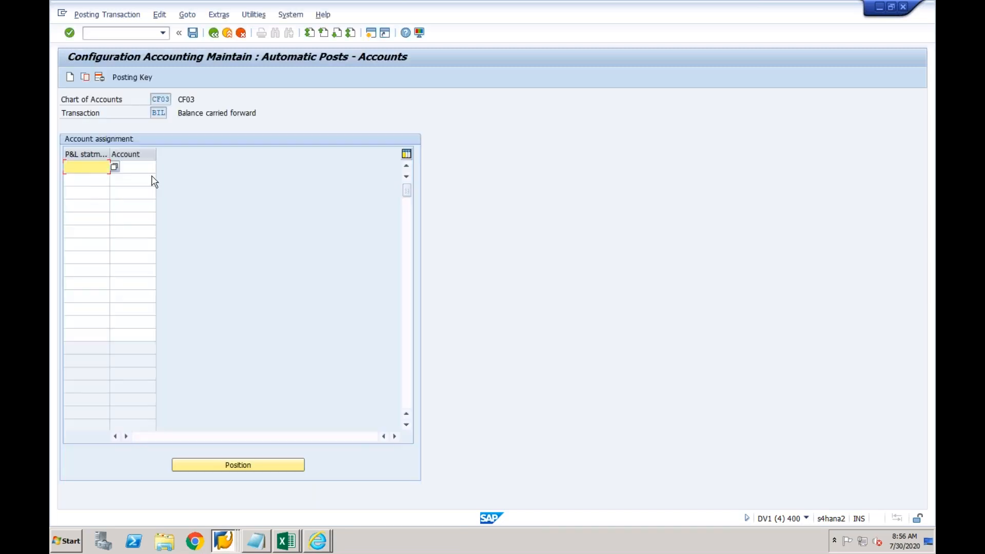
pyautogui.write('X')
pyautogui.click(192, 32)
pyautogui.press('Return')
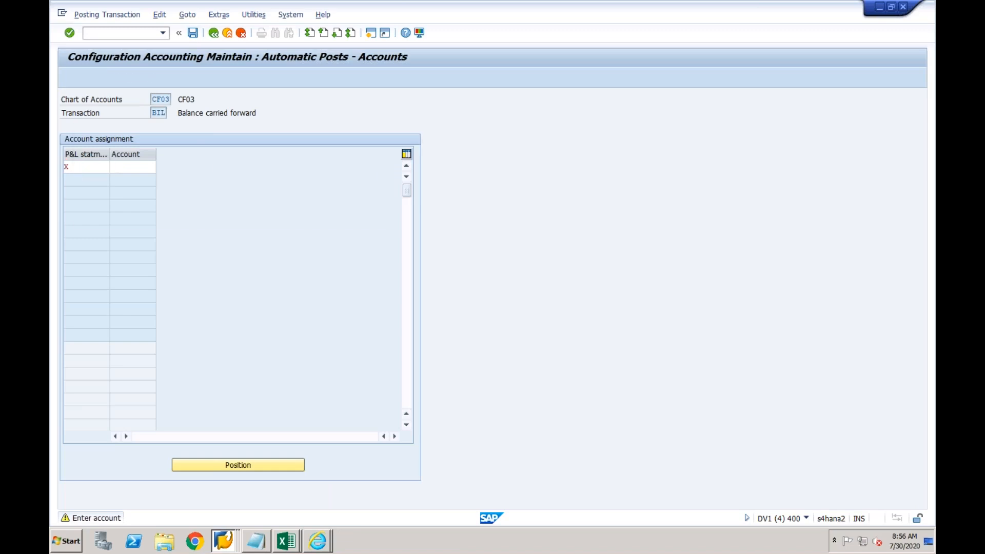
pyautogui.click(230, 209)
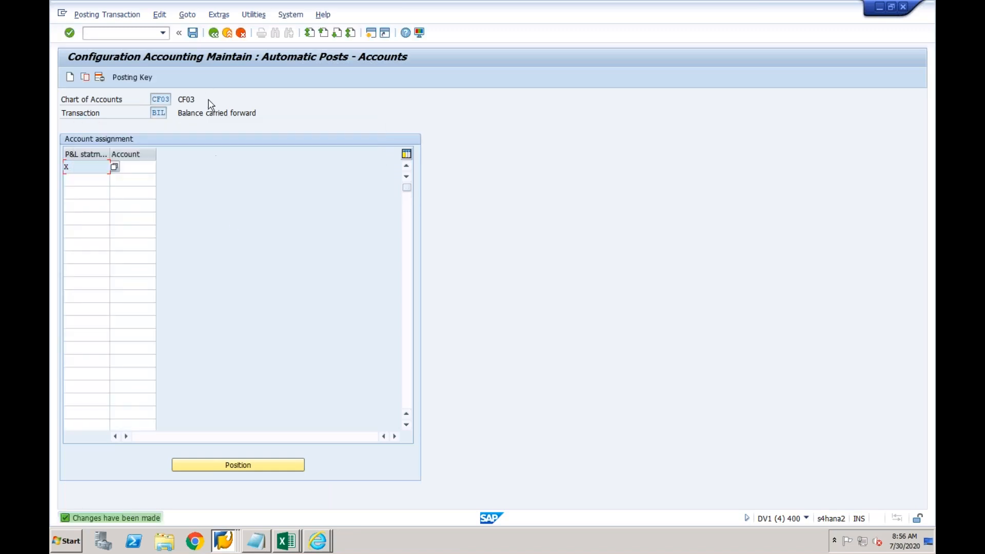
pyautogui.click(213, 33)
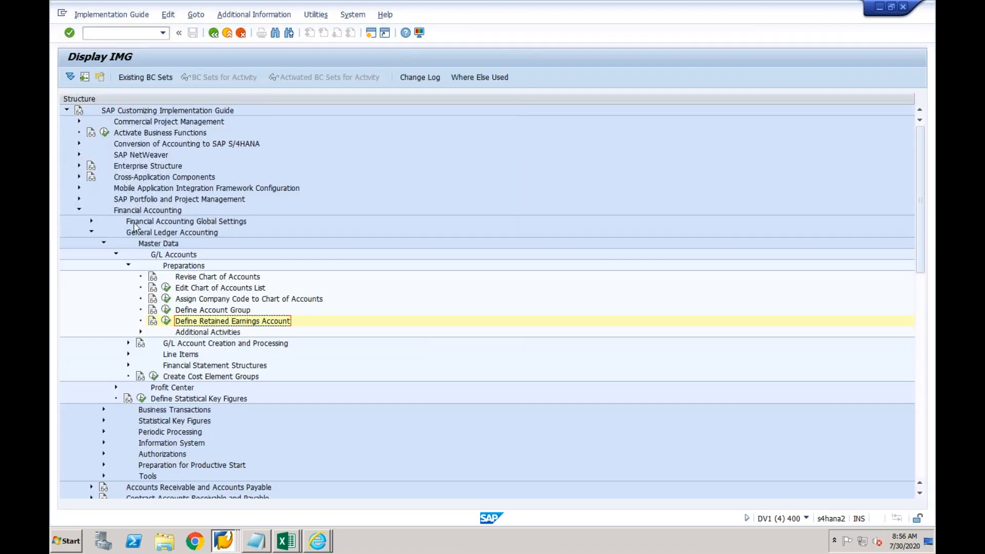
# Collapse General Ledger Accounting and expand Global Settings > Ledgers > Fiscal Year and Posting Periods > Posting Periods
pyautogui.click(90, 232)
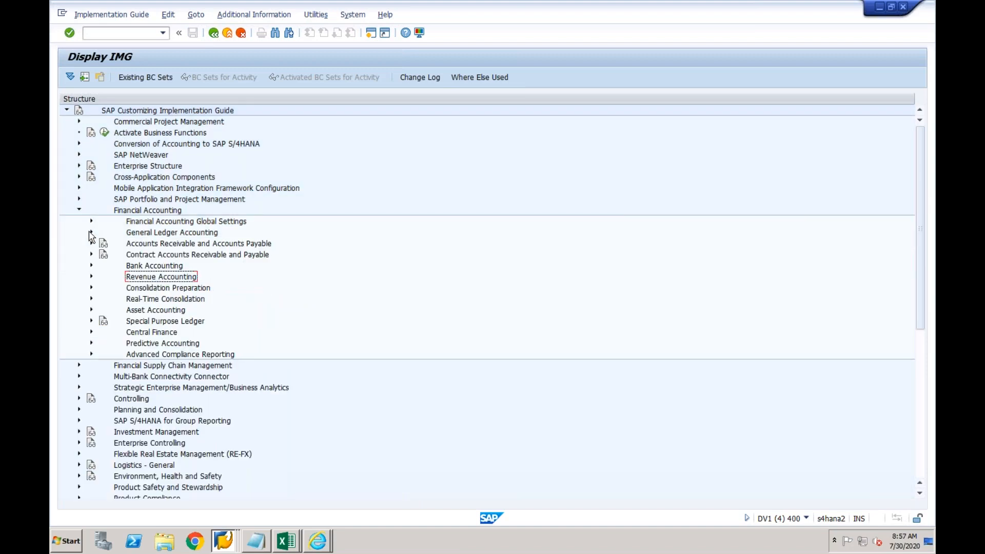
pyautogui.click(91, 221)
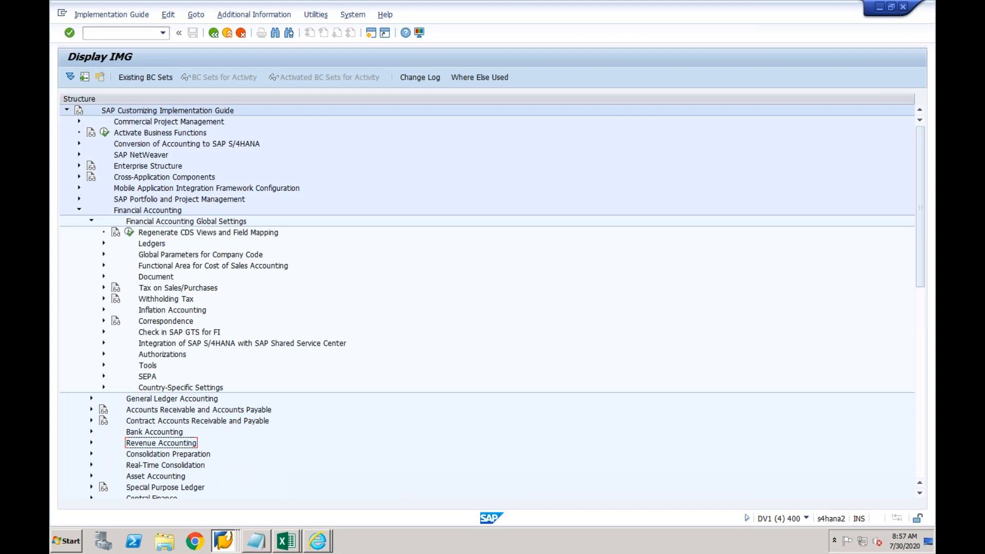
pyautogui.click(104, 244)
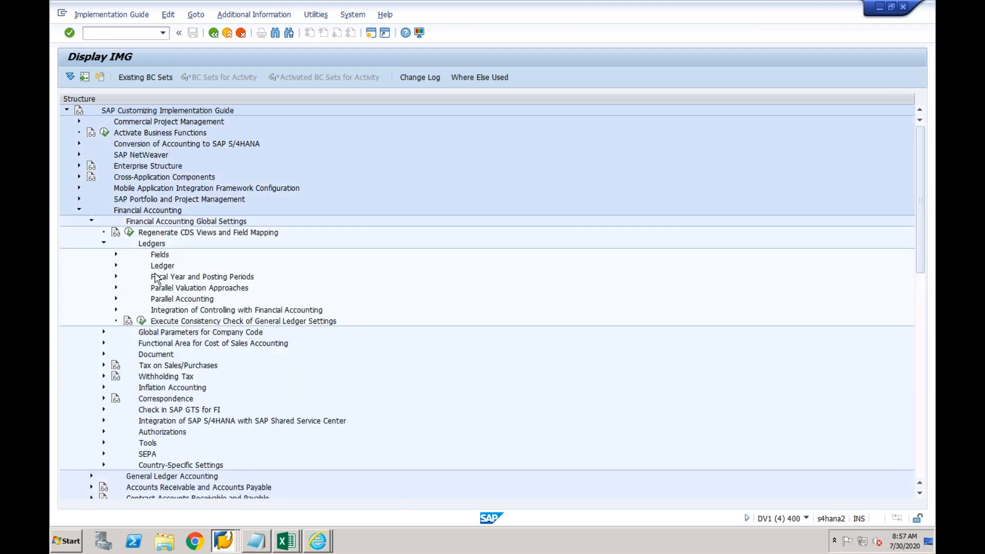
pyautogui.click(156, 280)
pyautogui.click(116, 277)
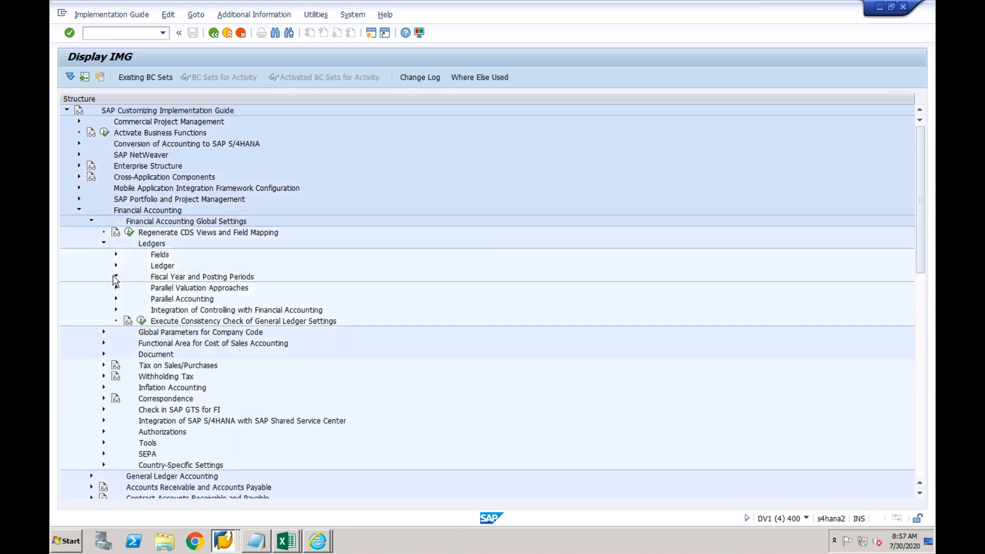
pyautogui.click(141, 322)
pyautogui.click(129, 322)
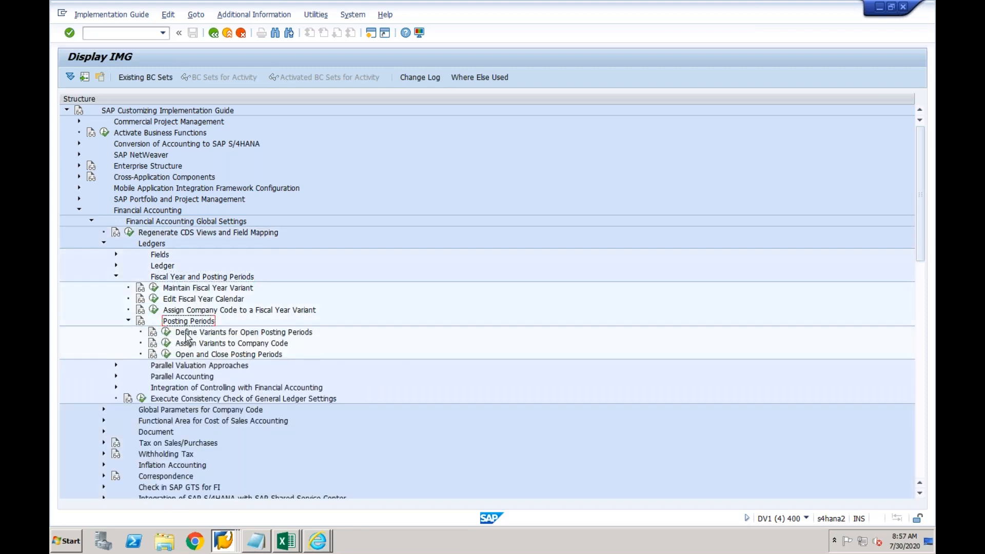
# Add posting period variant CF03 named CF03, save it under the request, and return to the IMG
pyautogui.click(165, 333)
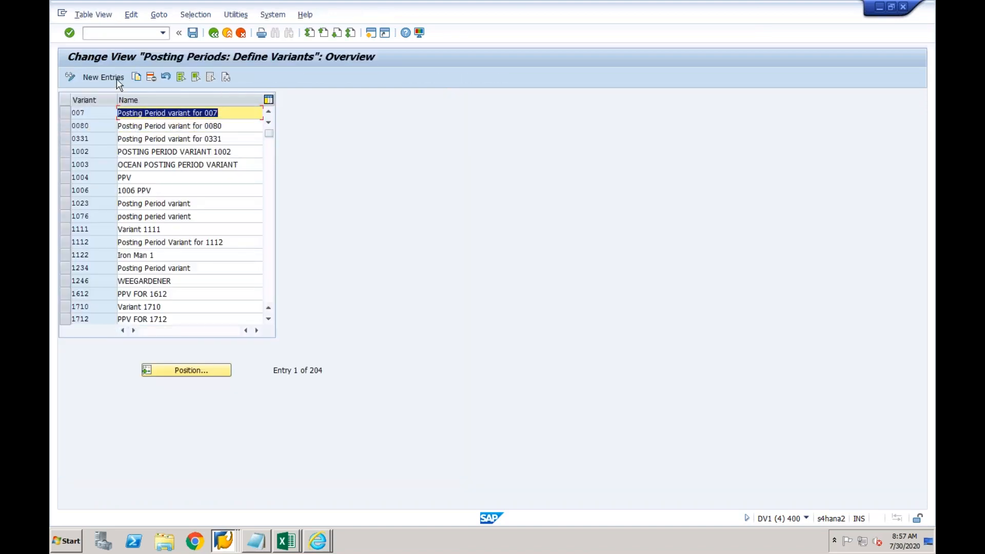
pyautogui.click(118, 81)
pyautogui.write('CF03')
pyautogui.press('Tab')
pyautogui.write('CF03')
pyautogui.press('Return')
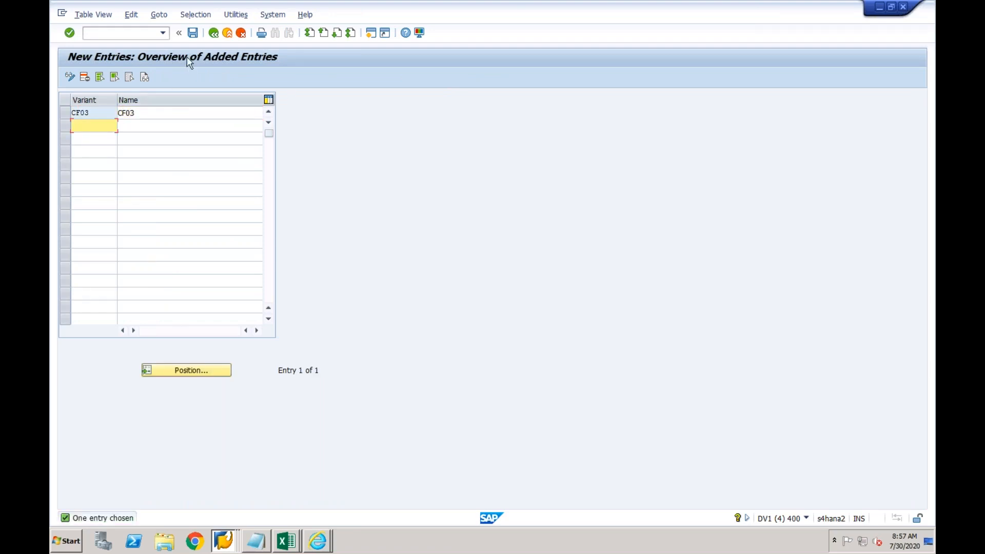
pyautogui.click(193, 32)
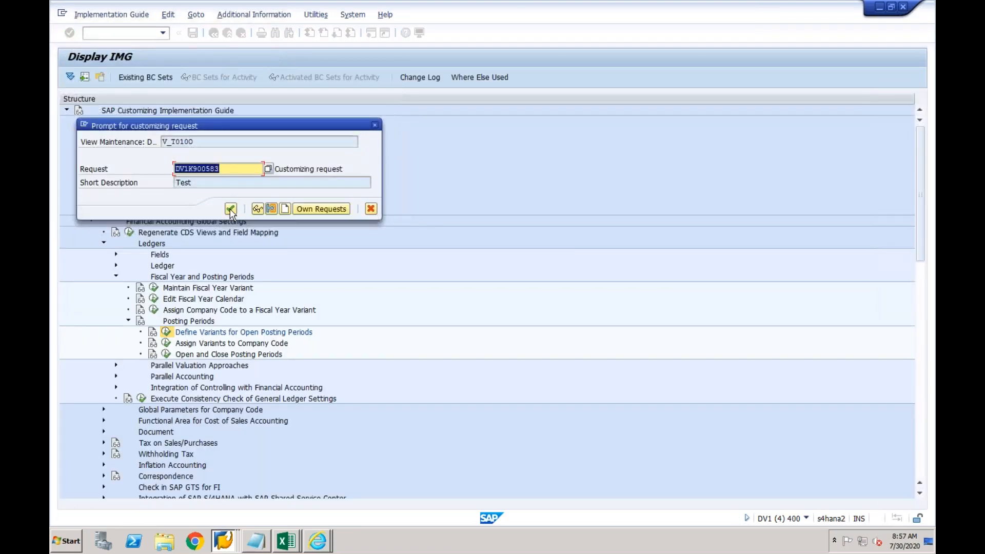
pyautogui.click(231, 209)
pyautogui.click(214, 34)
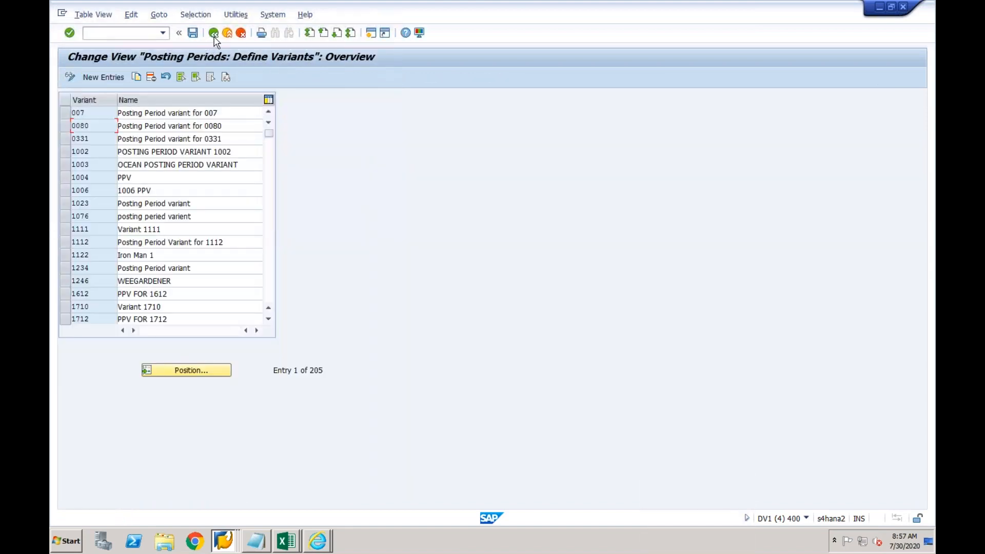
pyautogui.click(213, 33)
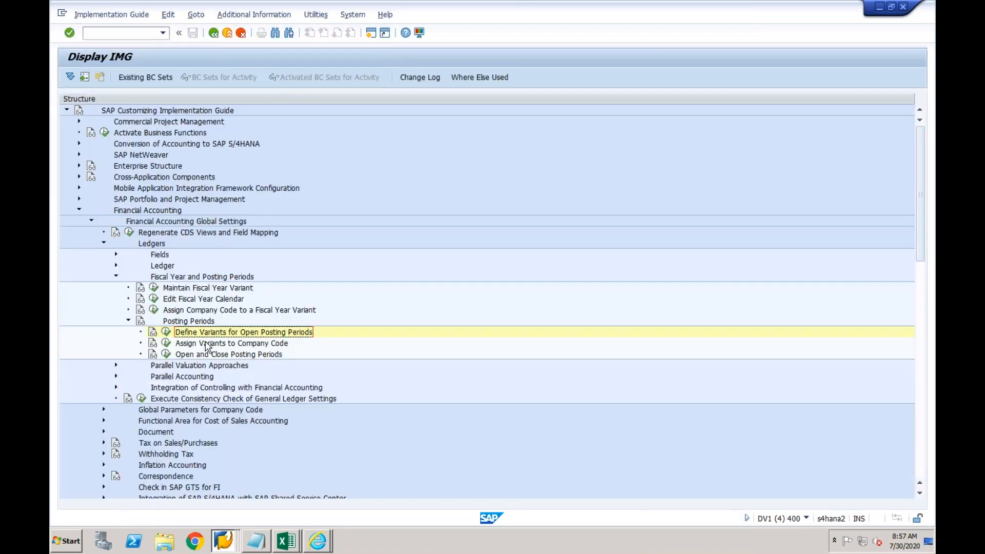
# Position to company code CF03, enter variant cf03, and save under the customizing request
pyautogui.click(165, 344)
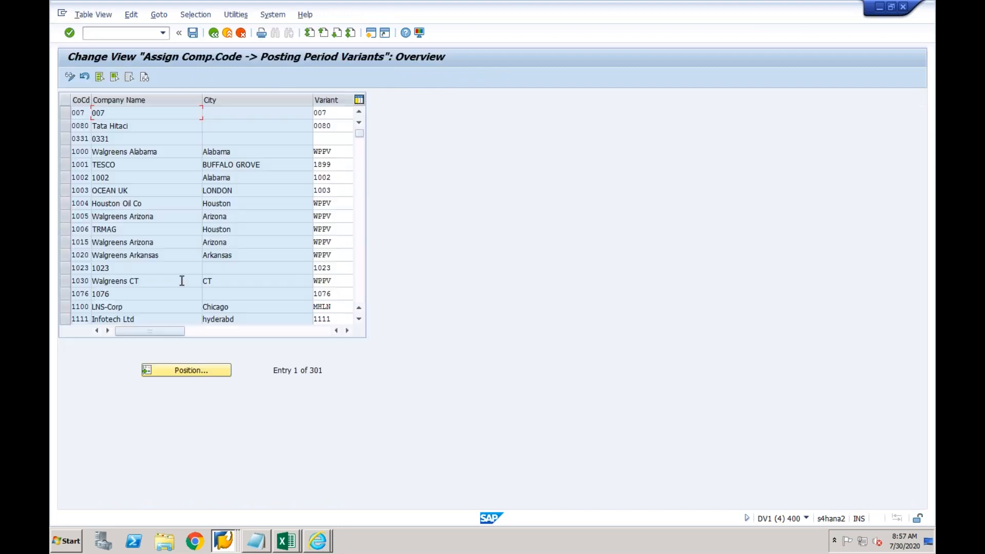
pyautogui.click(177, 370)
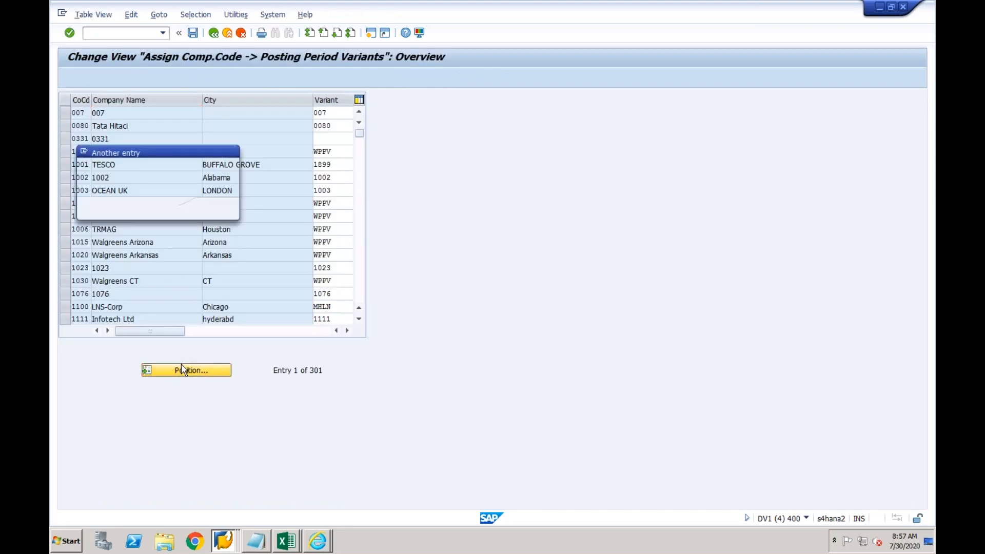
pyautogui.write('CF03')
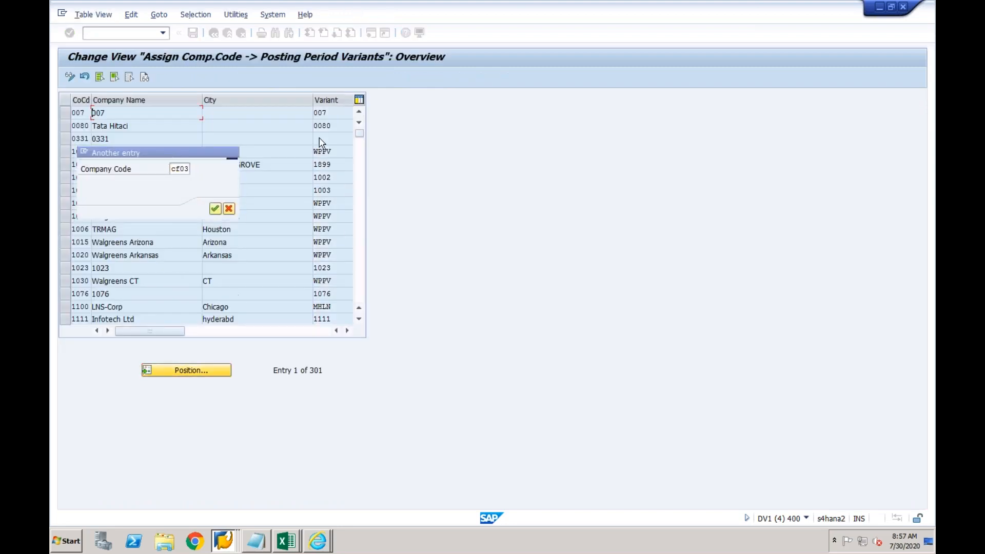
pyautogui.press('Return')
pyautogui.click(330, 112)
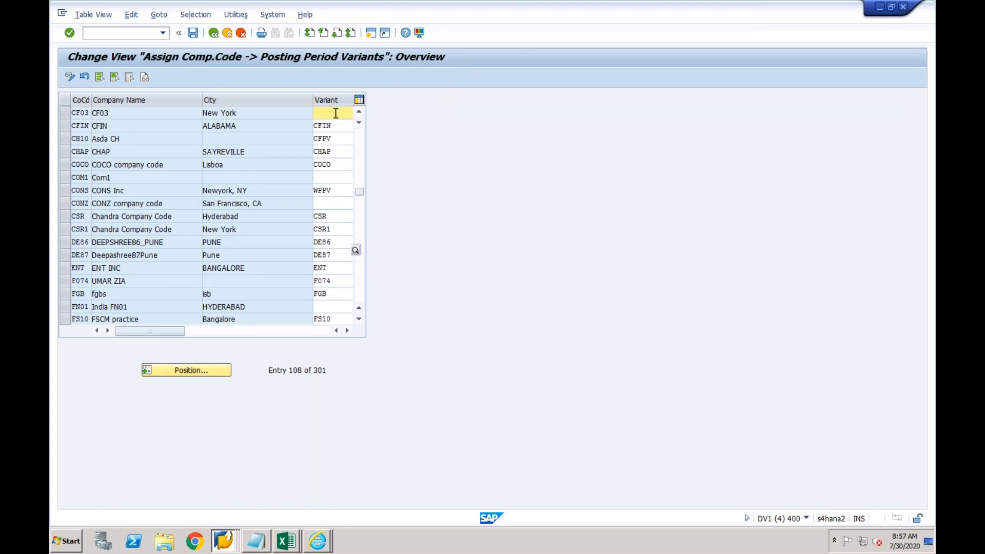
pyautogui.write('cf03')
pyautogui.press('Return')
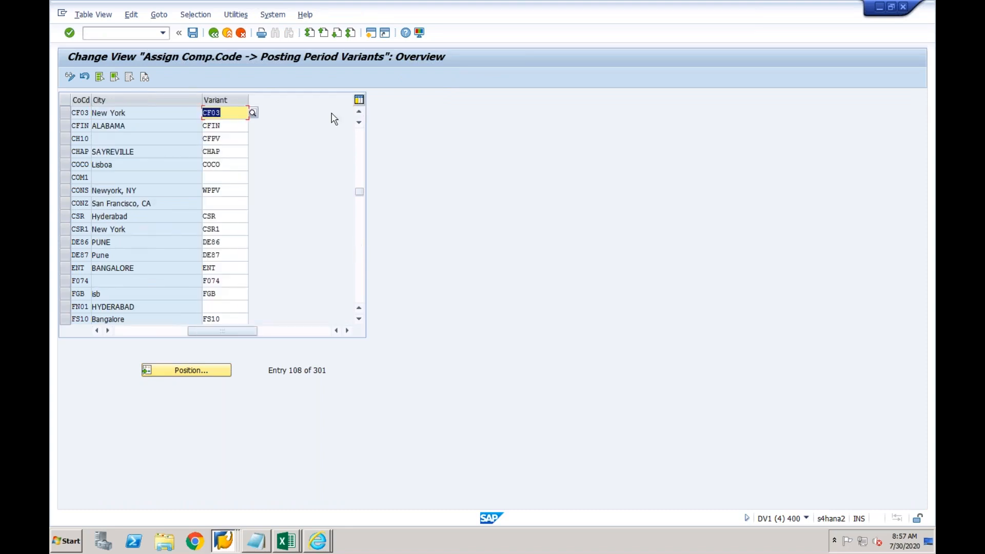
pyautogui.click(193, 37)
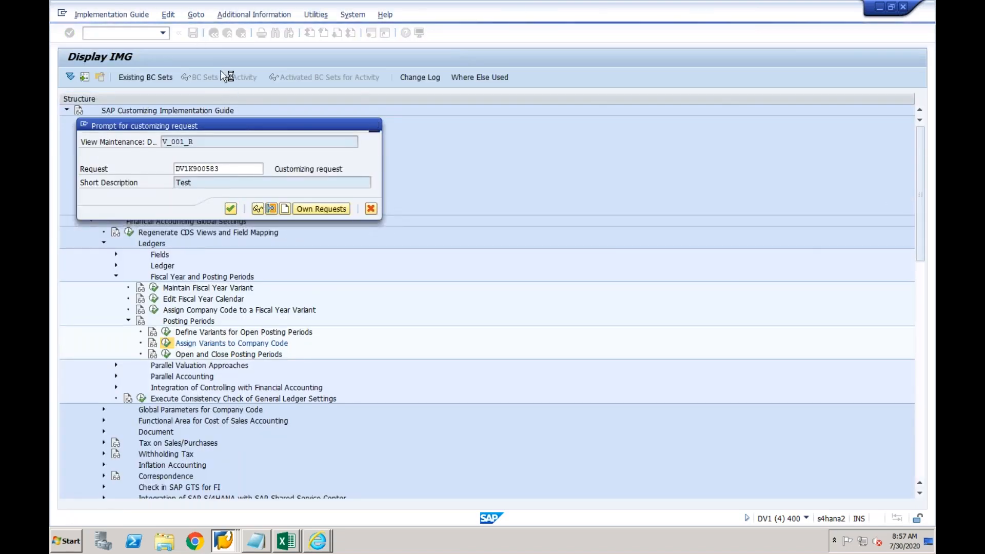
pyautogui.press('Return')
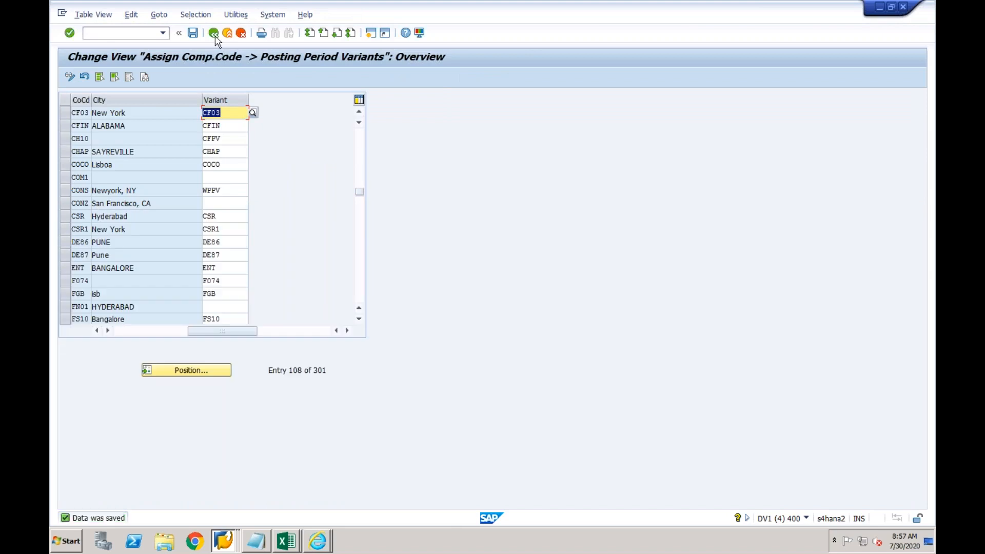
pyautogui.click(214, 34)
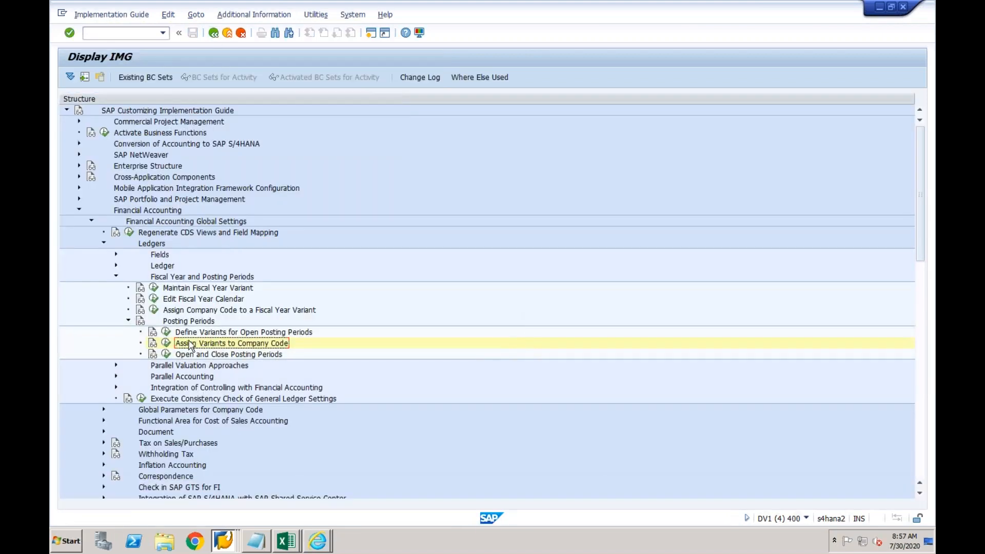
pyautogui.click(166, 355)
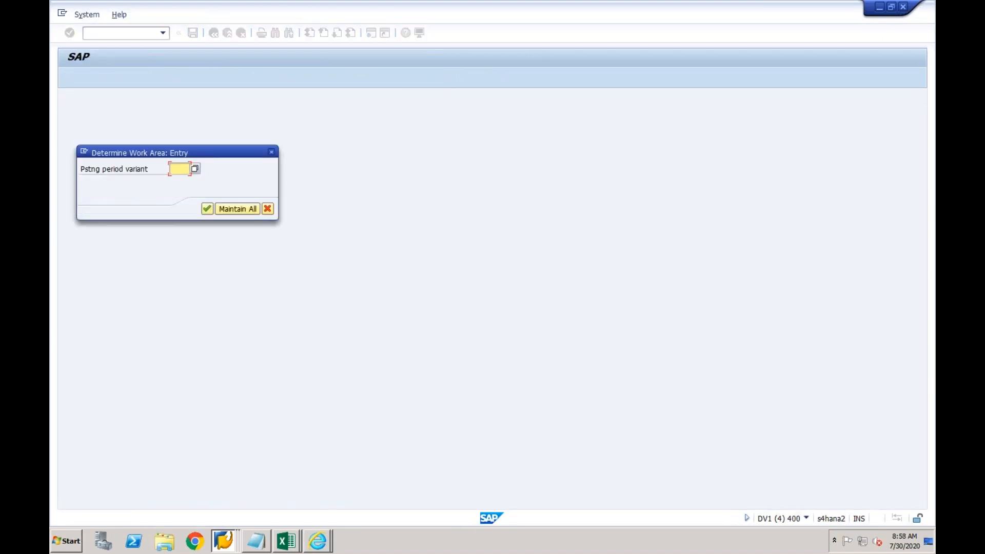
pyautogui.write('CF03')
pyautogui.press('Return')
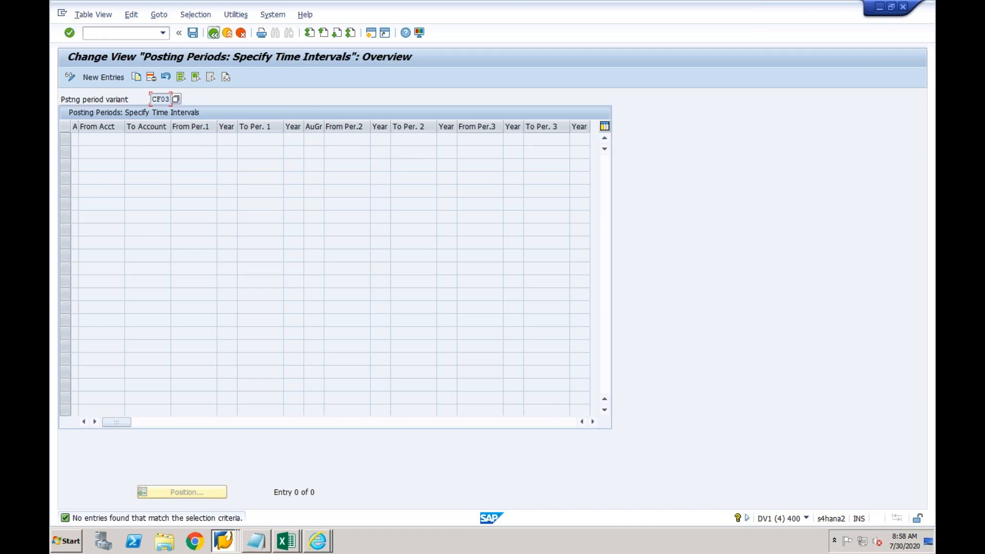
pyautogui.click(213, 33)
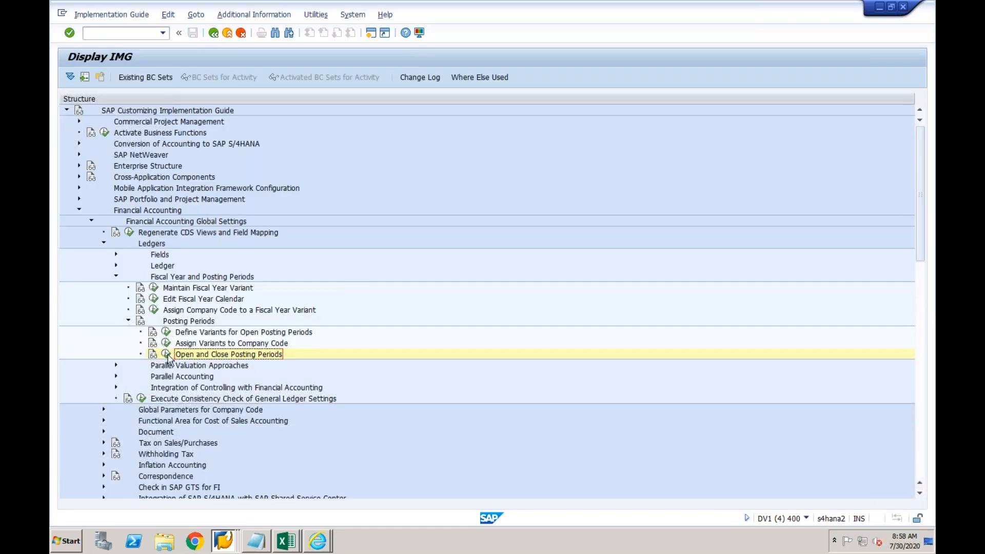
# Reopen posting period maintenance for all variants and select the six 1002 rows (+, A, D, K, M, S)
pyautogui.click(166, 354)
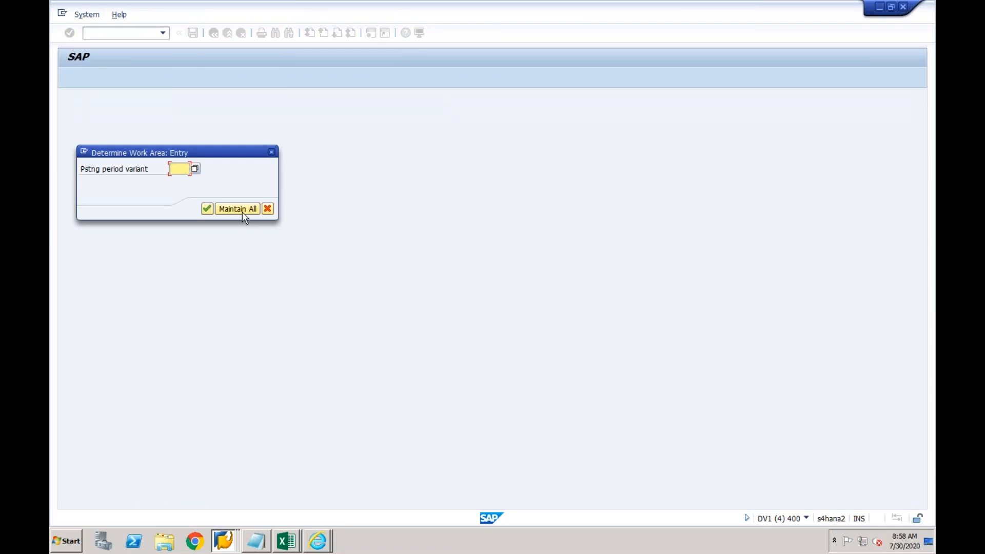
pyautogui.click(244, 211)
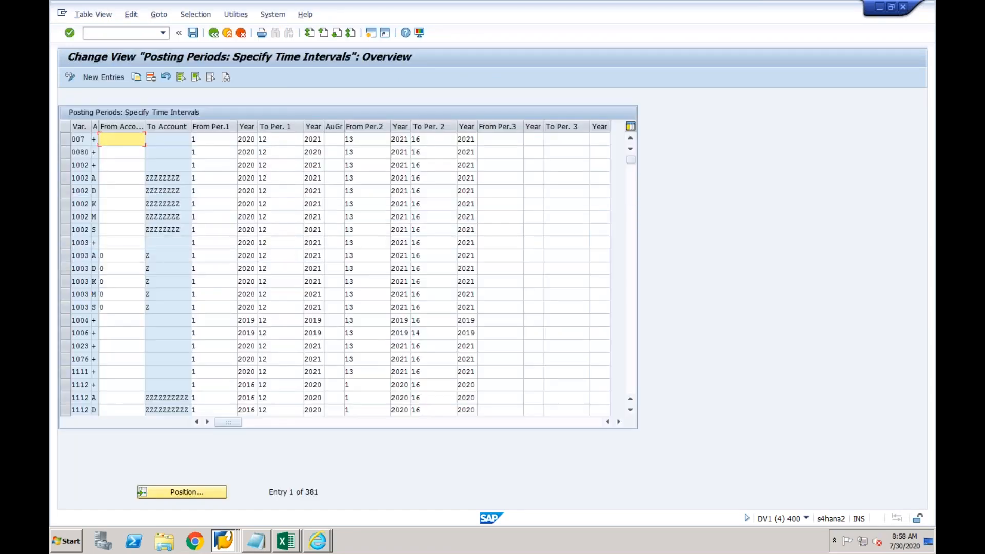
pyautogui.click(63, 166)
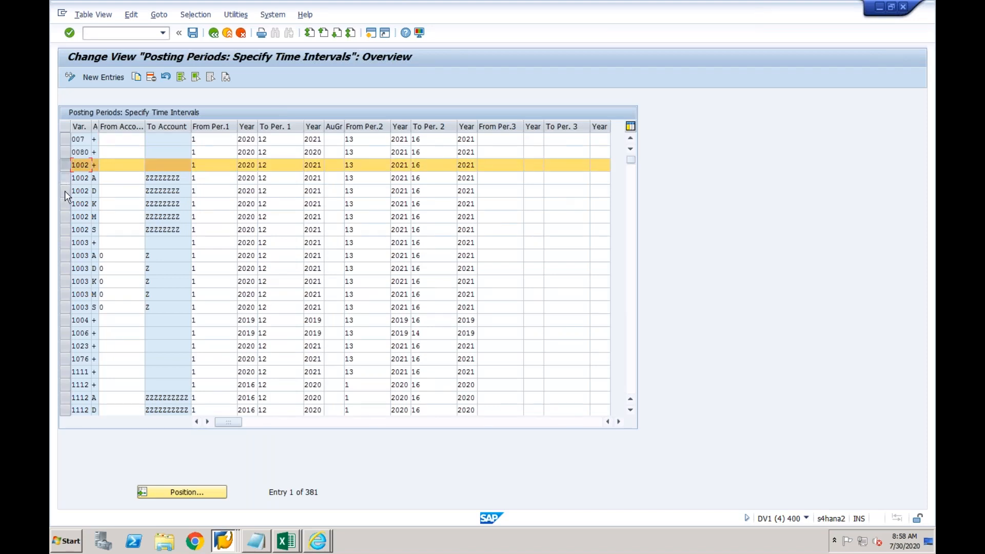
pyautogui.keyDown('shift'); pyautogui.click(64, 191); pyautogui.keyUp('shift')
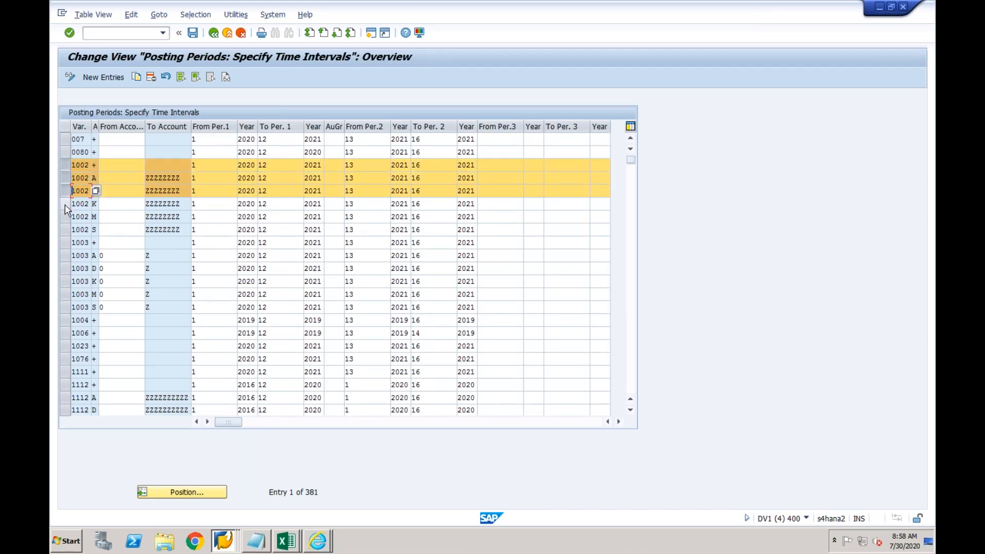
pyautogui.click(64, 204)
pyautogui.click(65, 217)
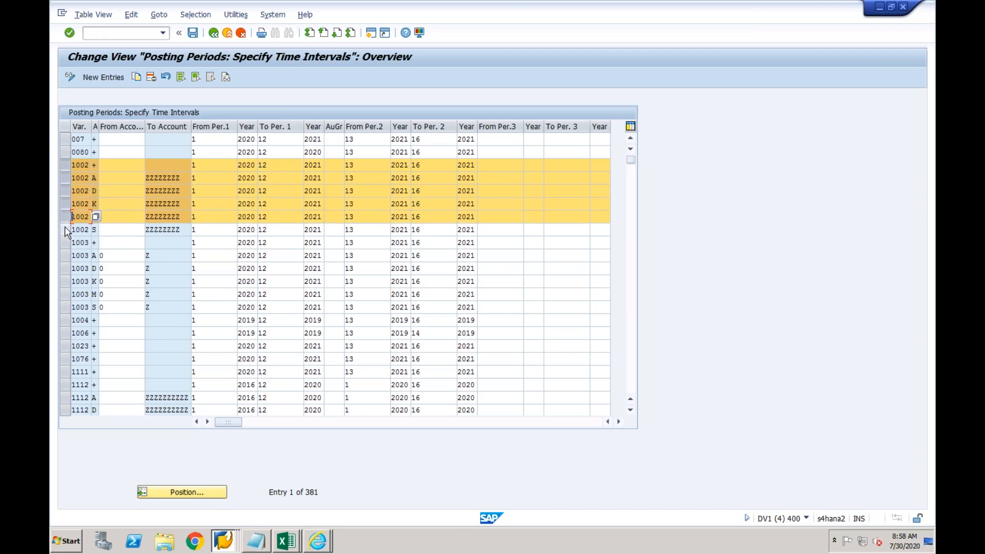
pyautogui.click(64, 227)
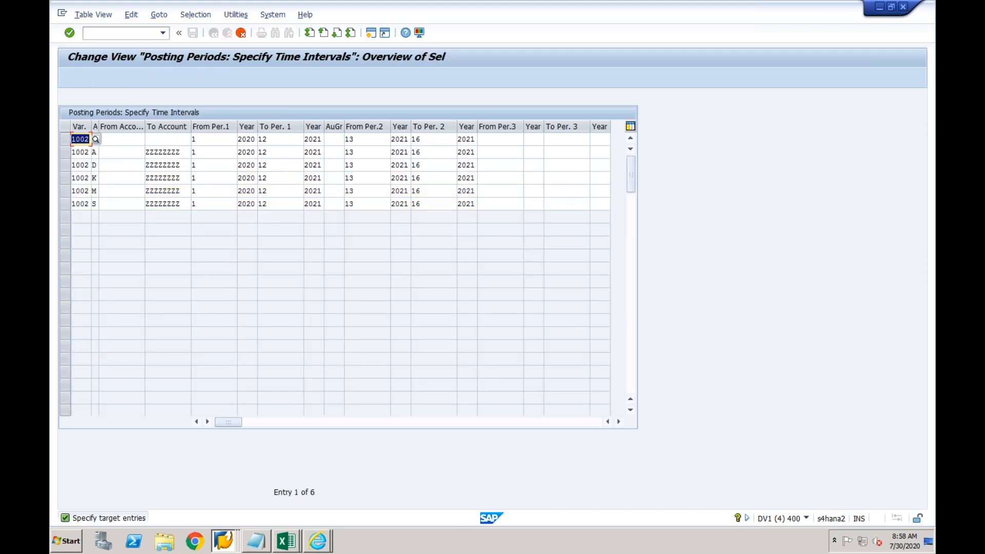
# Replace variant 1002 with CF03 in the first three copied rows
pyautogui.write('CF03')
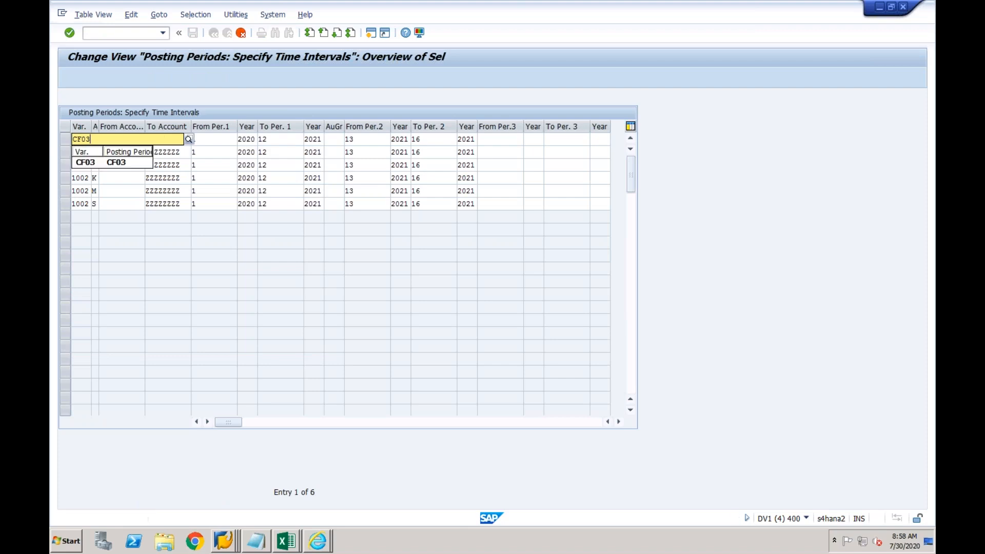
pyautogui.click(79, 160)
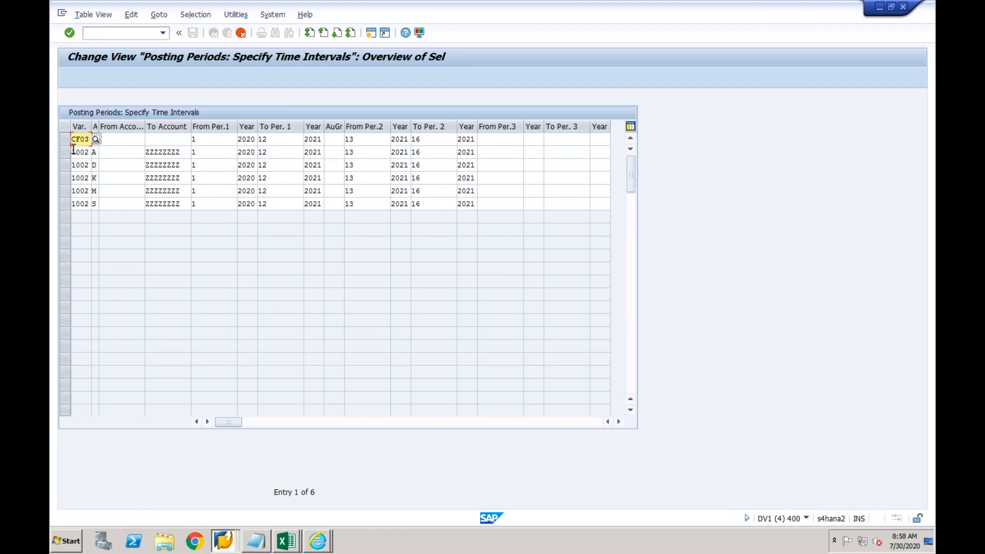
pyautogui.moveTo(73, 152); pyautogui.dragTo(89, 154)
pyautogui.write('CF03')
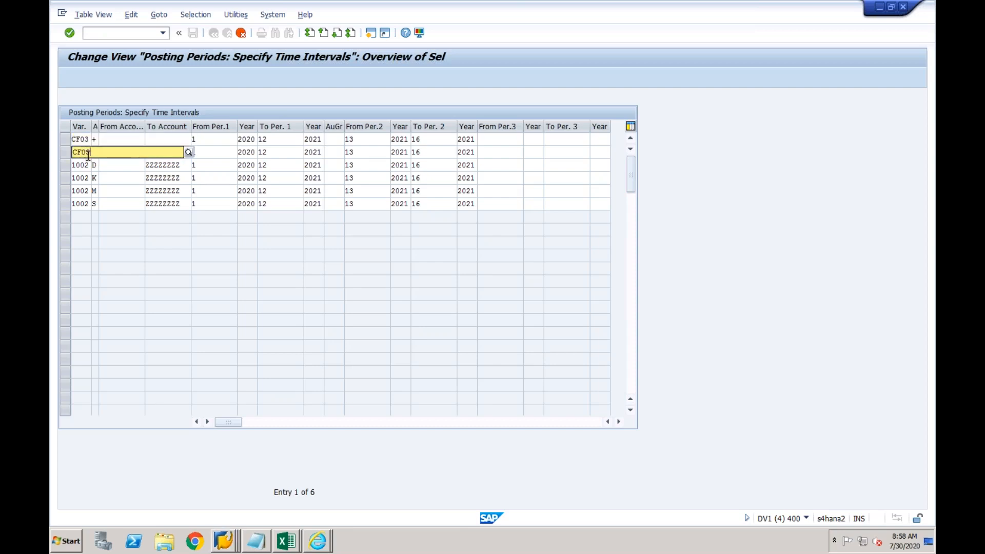
pyautogui.click(89, 156)
pyautogui.click(75, 165)
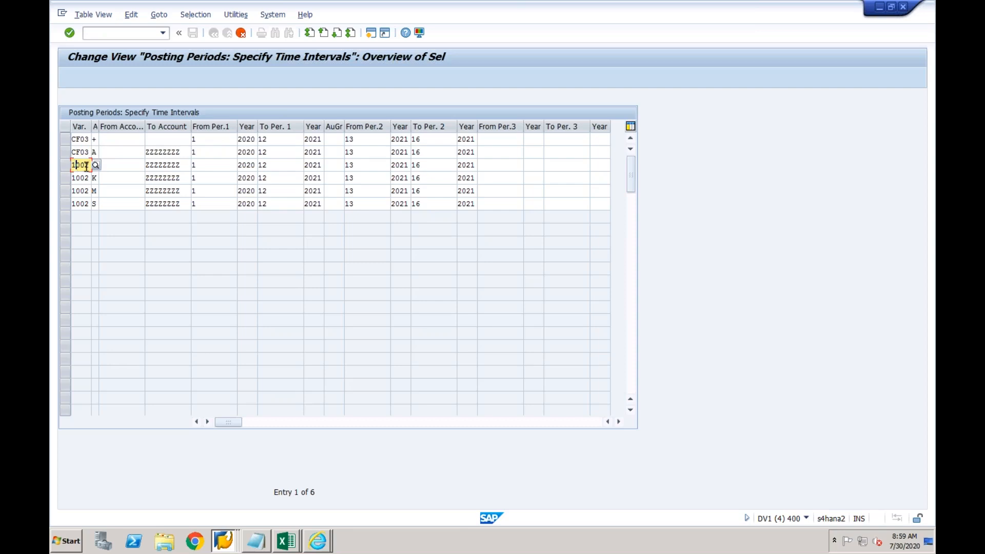
pyautogui.hotkey('shift', 'Left')
pyautogui.hotkey('shift', 'Left')
pyautogui.hotkey('shift', 'Left')
pyautogui.hotkey('shift', 'Left')
pyautogui.write('CF')
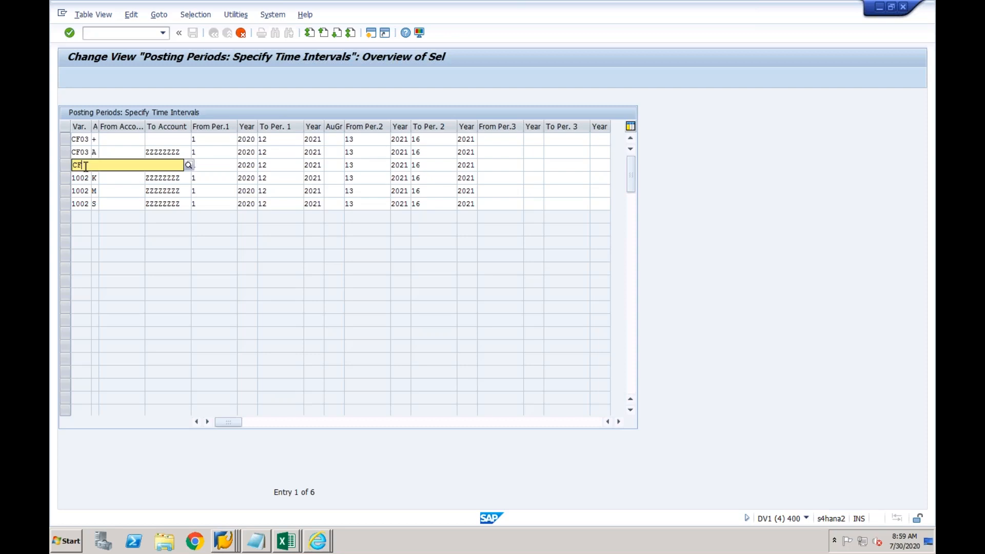
pyautogui.write('03')
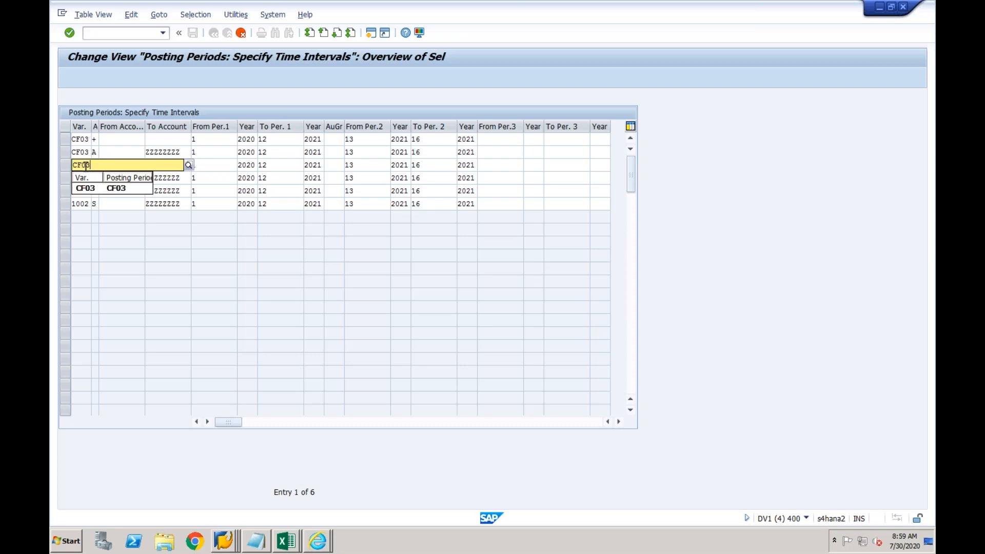
pyautogui.click(84, 190)
# Replace variant 1002 with CF03 in the fourth, fifth and sixth copied rows
pyautogui.click(80, 178)
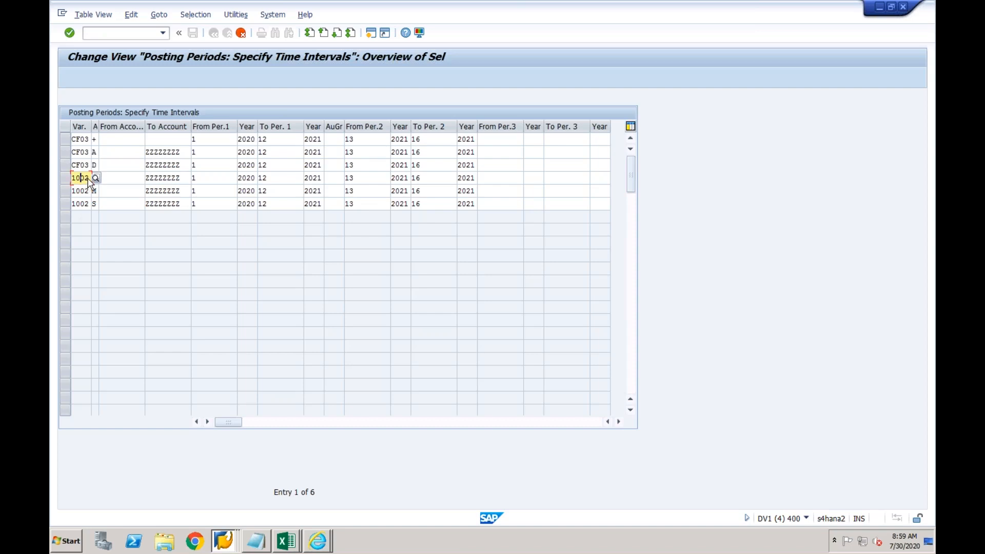
pyautogui.press('BackSpace')
pyautogui.press('BackSpace')
pyautogui.press('BackSpace')
pyautogui.press('BackSpace')
pyautogui.write('CF03')
pyautogui.click(86, 202)
pyautogui.click(75, 191)
pyautogui.hotkey('shift', 'Right')
pyautogui.hotkey('shift', 'Right')
pyautogui.hotkey('shift', 'Right')
pyautogui.hotkey('shift', 'Right')
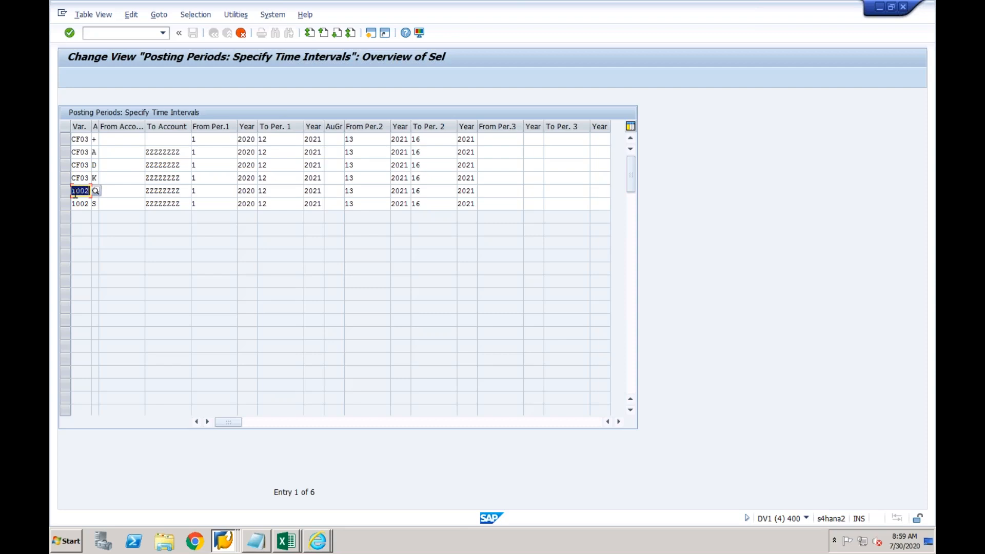
pyautogui.write('CF03')
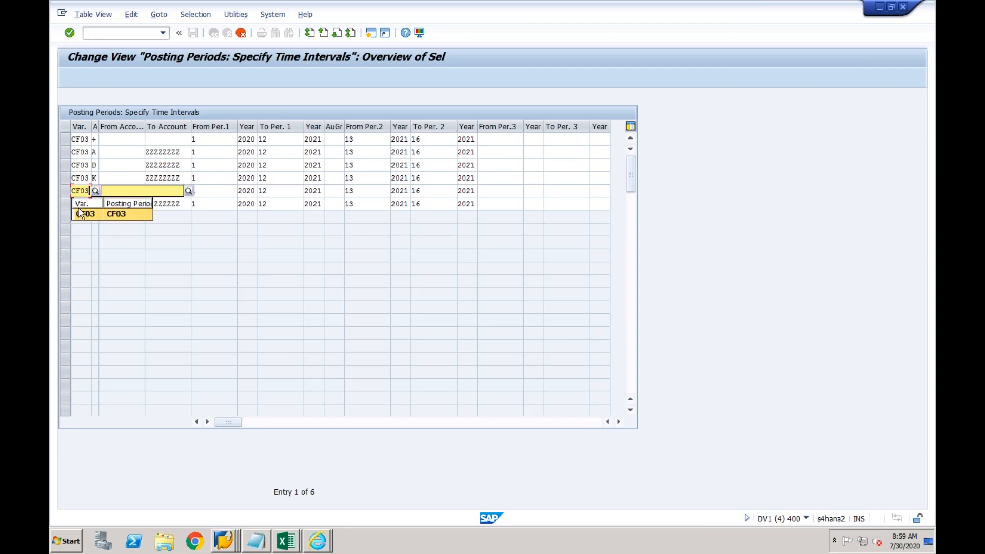
pyautogui.click(81, 215)
pyautogui.click(74, 204)
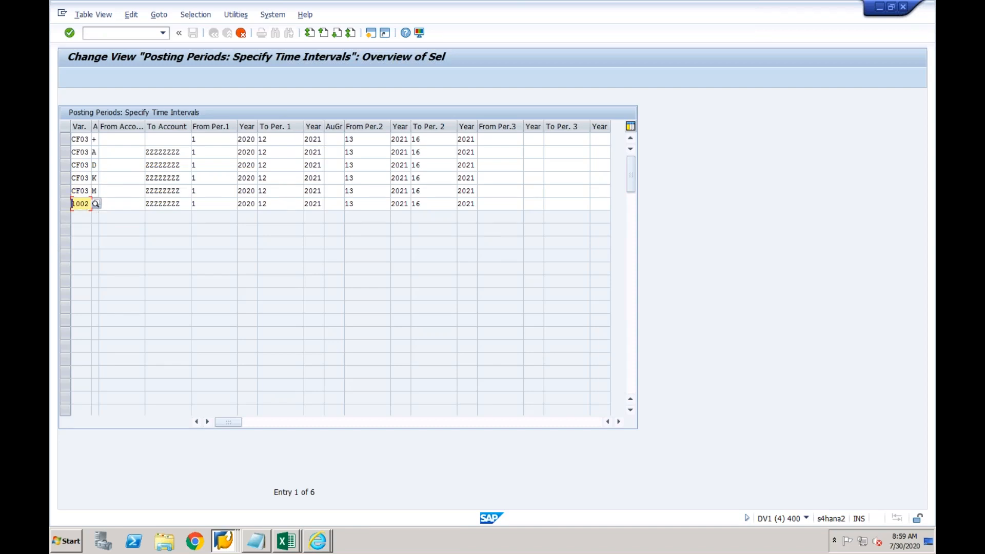
pyautogui.moveTo(72, 204); pyautogui.dragTo(90, 204)
pyautogui.write('CF03')
pyautogui.press('Return')
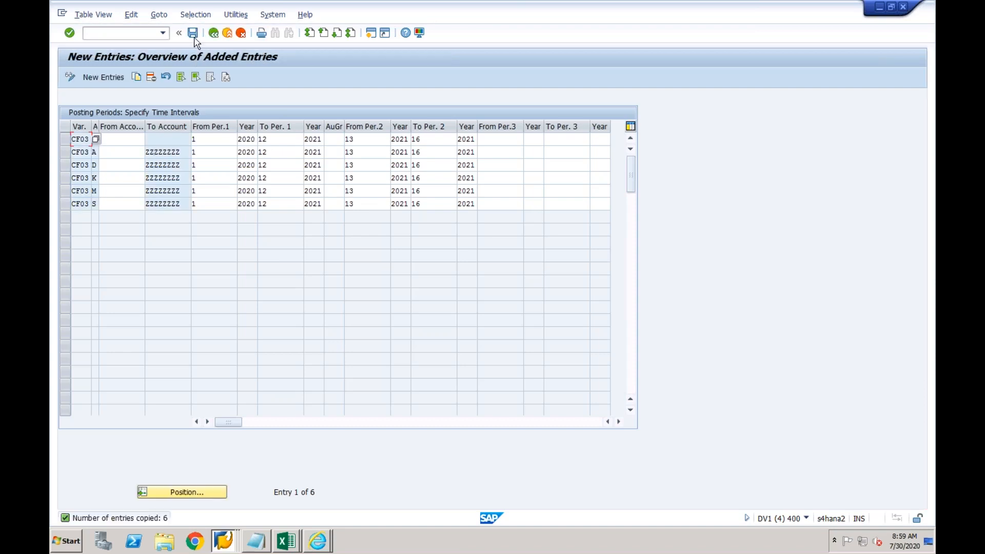
# Save the CF03 posting period rows under the customizing request and return to the full list
pyautogui.click(193, 34)
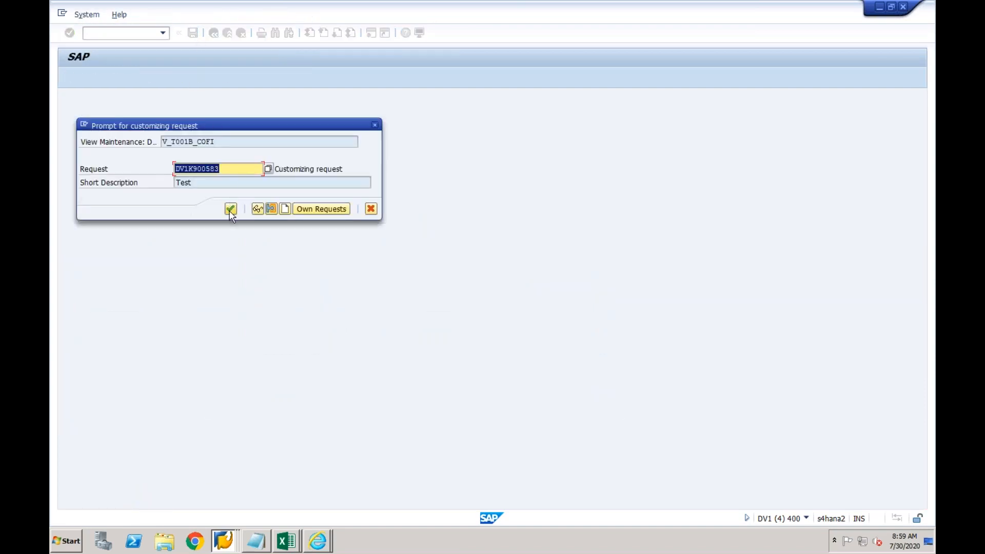
pyautogui.click(231, 210)
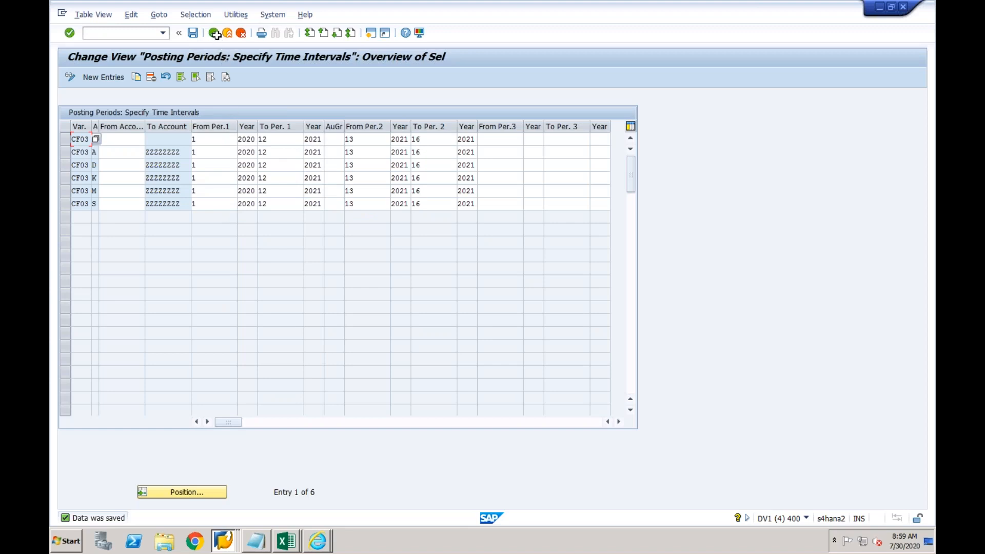
pyautogui.click(216, 35)
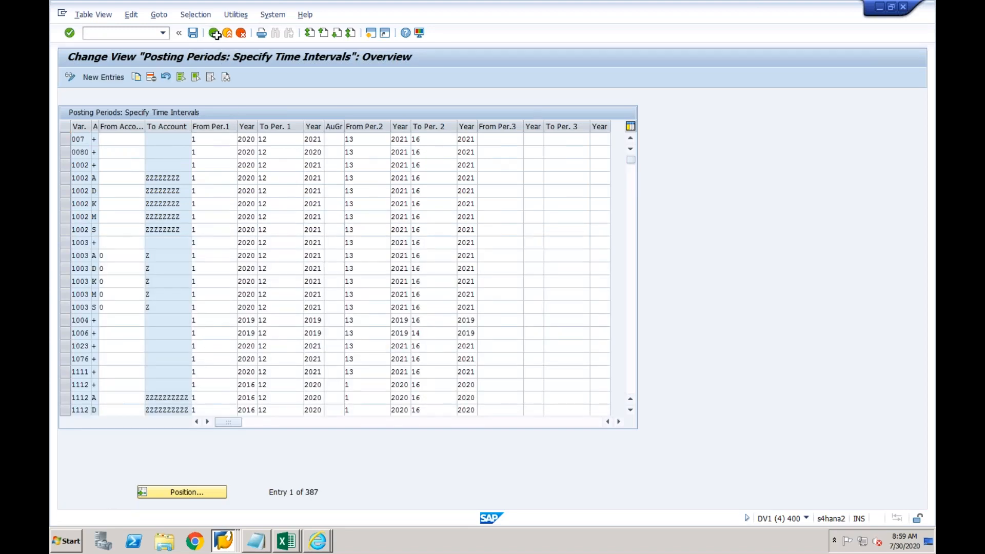
# Back in the IMG, collapse Ledgers and run Define Document Number Ranges under Document
pyautogui.click(215, 34)
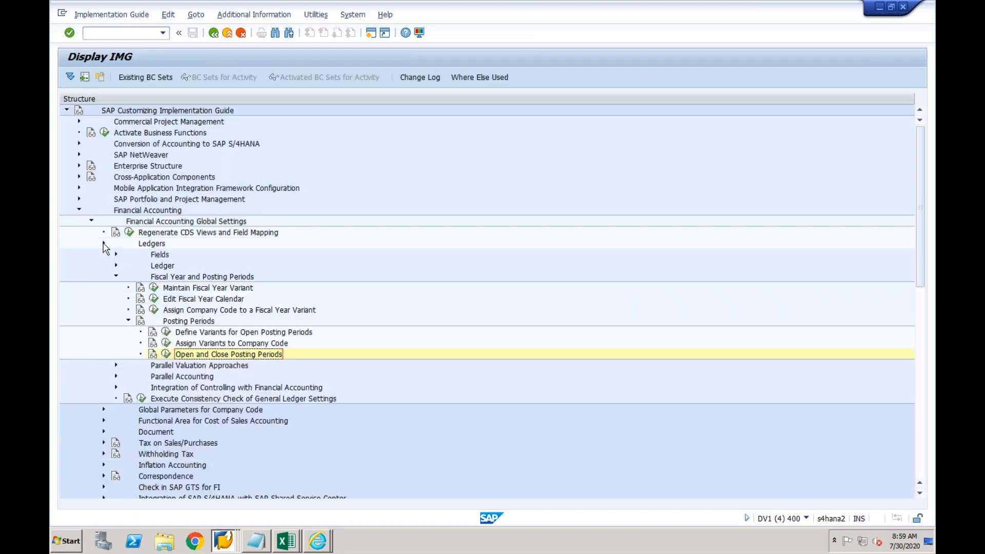
pyautogui.click(104, 244)
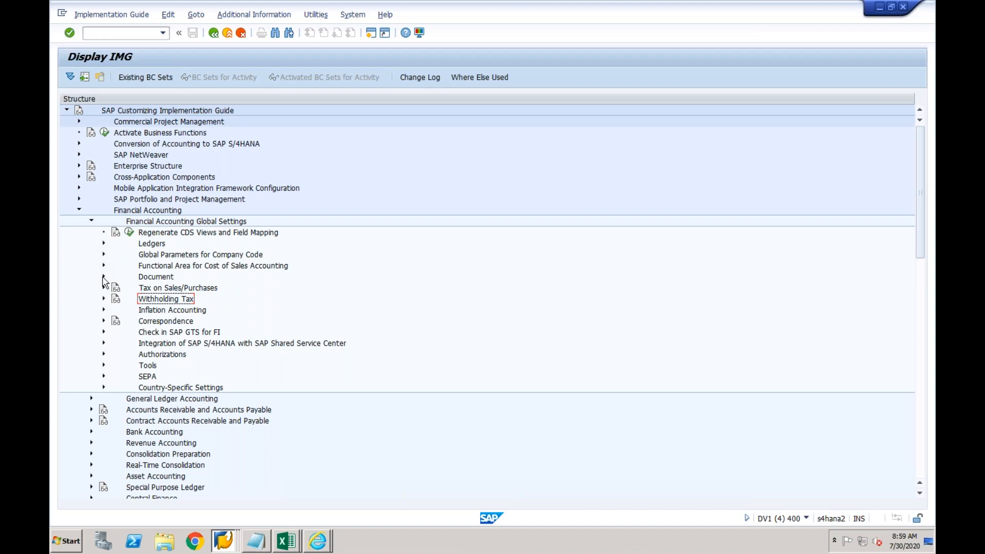
pyautogui.click(104, 277)
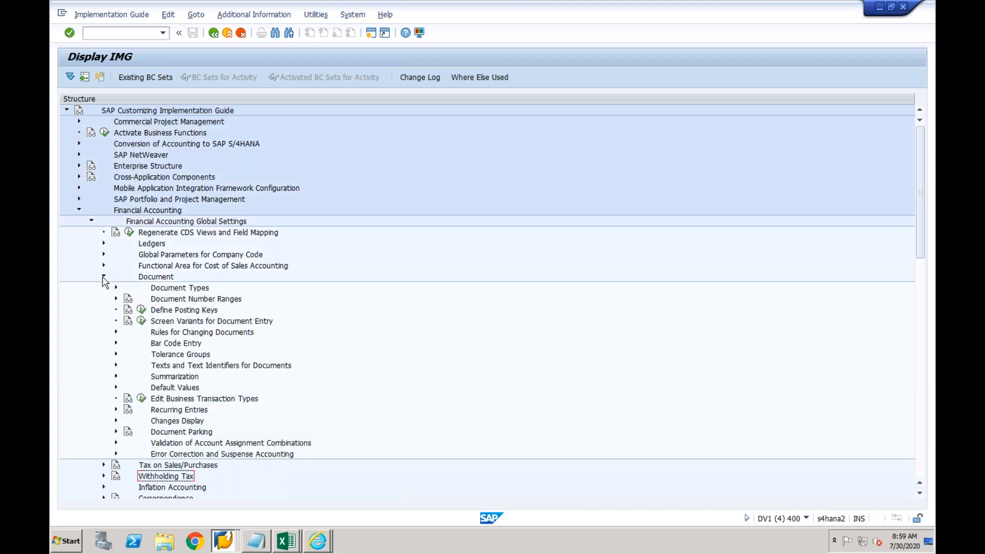
pyautogui.click(174, 301)
pyautogui.click(116, 299)
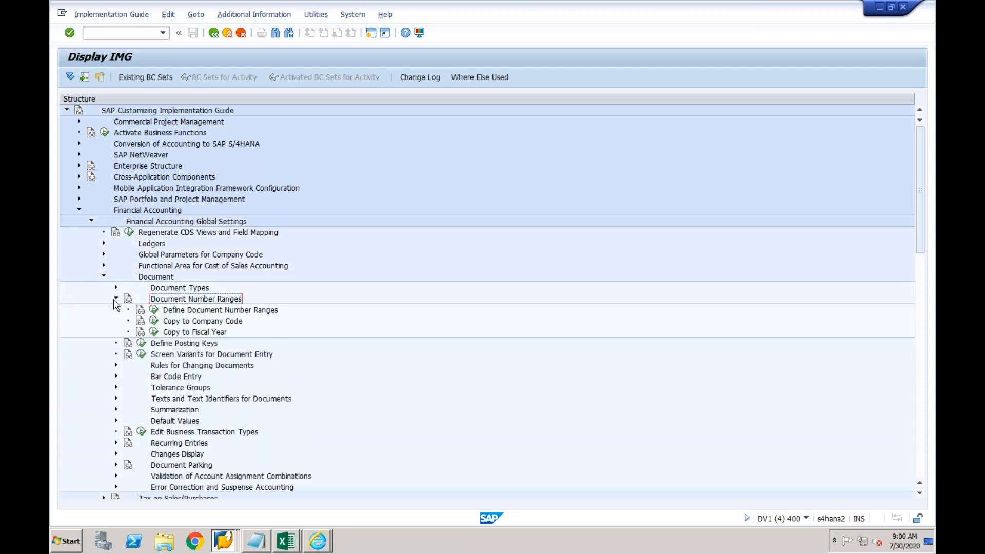
pyautogui.click(153, 310)
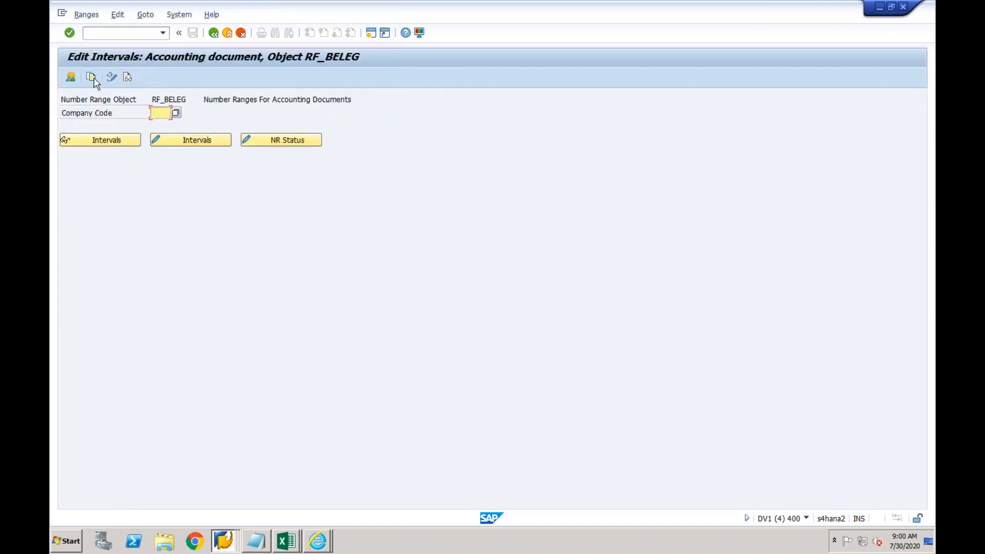
# Copy company code 1710's accounting document number ranges to CF03, then return to the implementation guide
pyautogui.click(94, 78)
pyautogui.write('1')
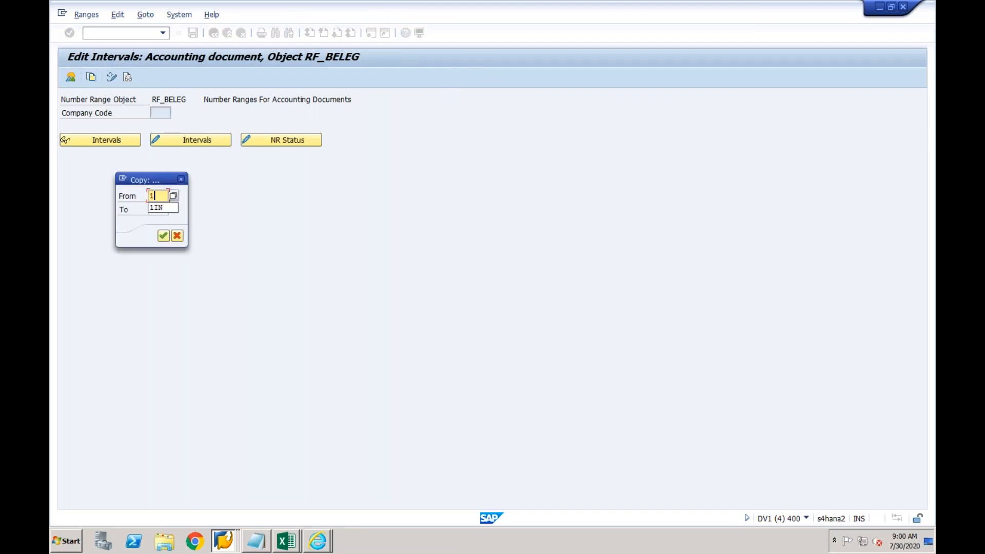
pyautogui.write('71')
pyautogui.write('0')
pyautogui.press('Tab')
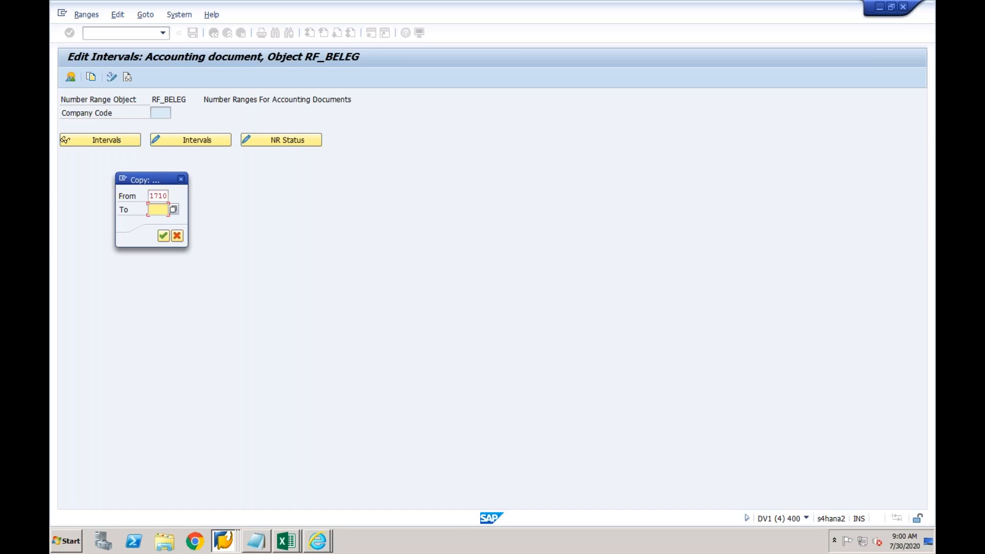
pyautogui.write('cf03')
pyautogui.click(164, 236)
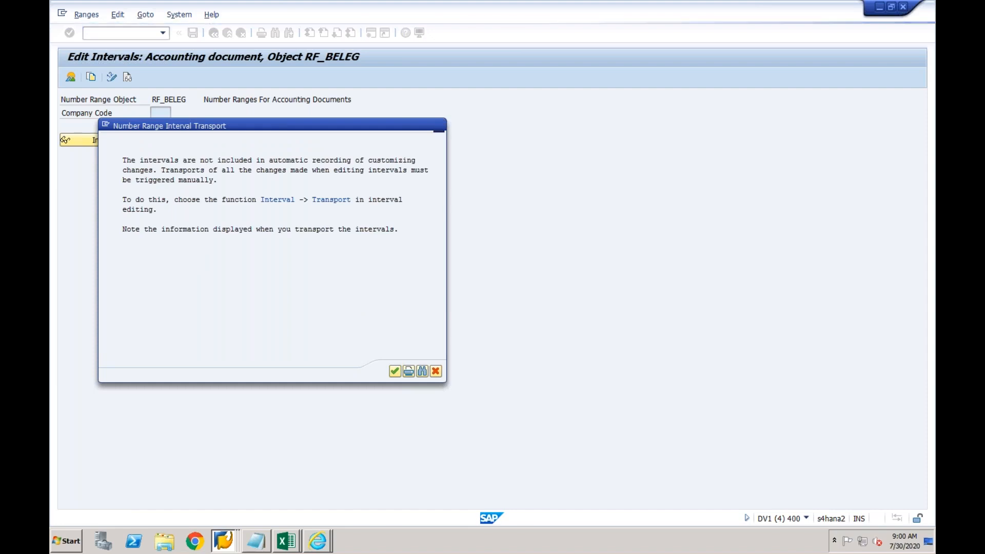
pyautogui.press('Return')
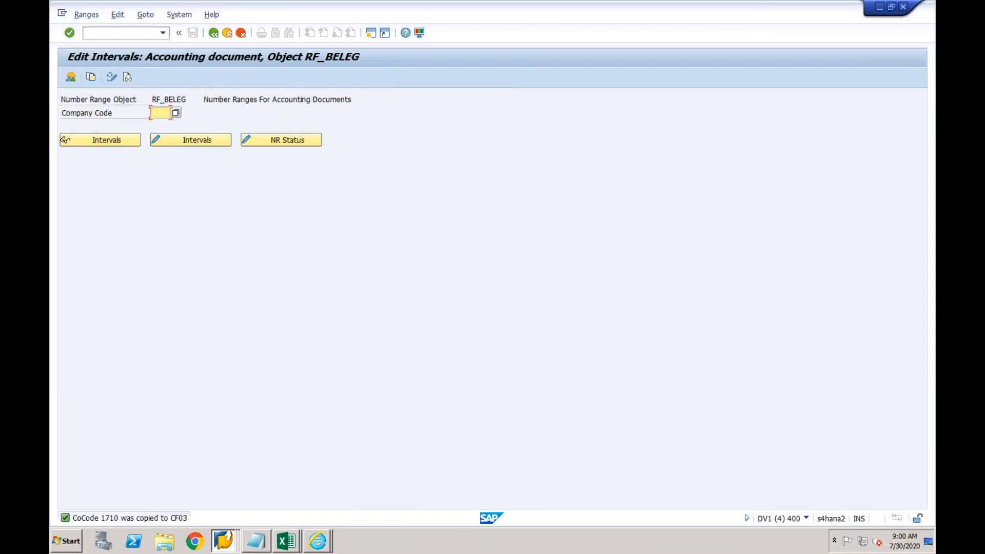
pyautogui.click(215, 33)
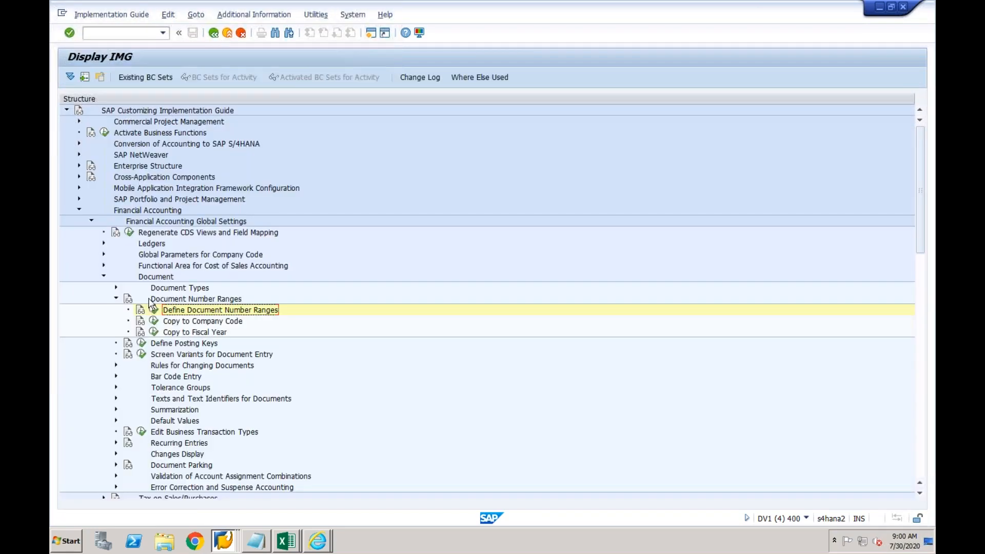
# Collapse Document Number Ranges and open the employee tolerance groups setup under Tolerance Groups
pyautogui.click(117, 301)
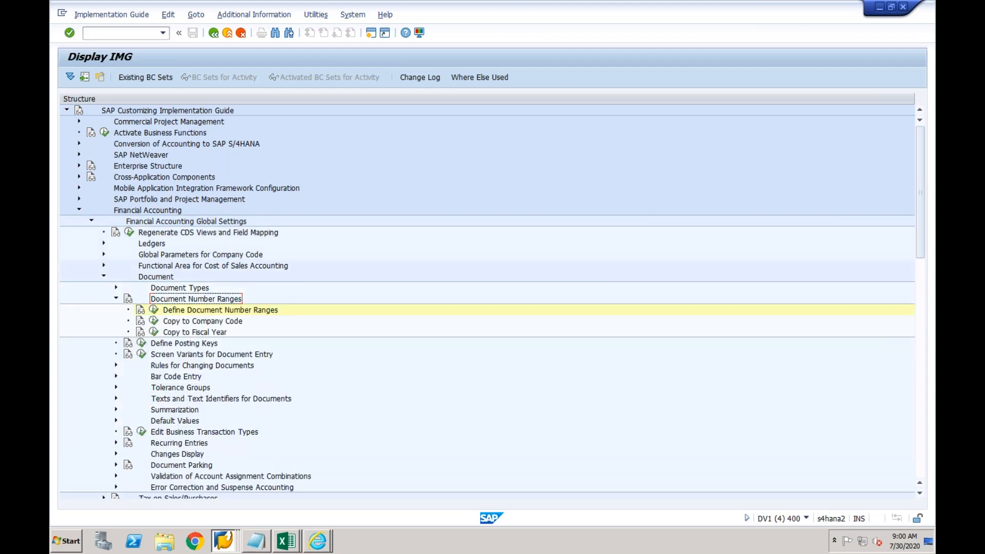
pyautogui.click(116, 299)
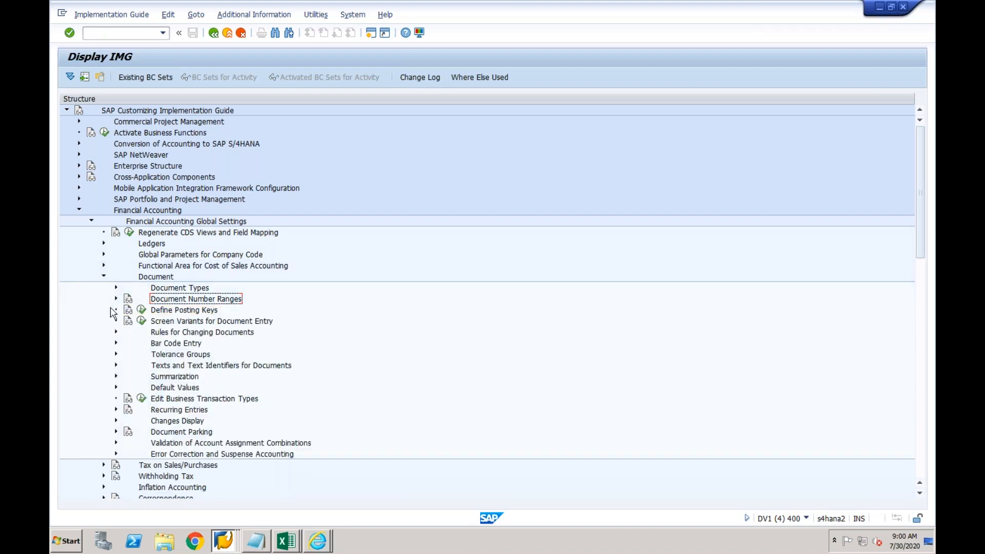
pyautogui.click(117, 355)
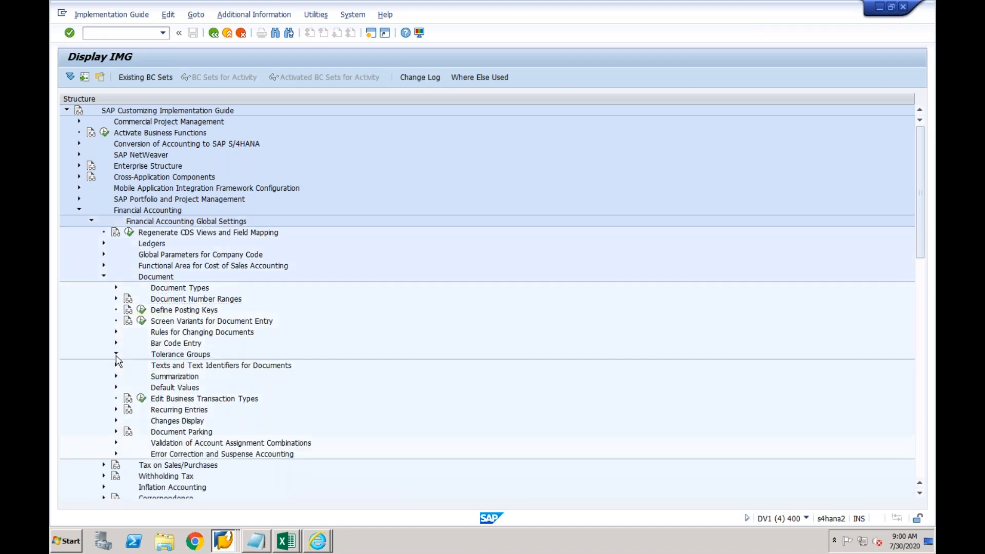
pyautogui.click(154, 367)
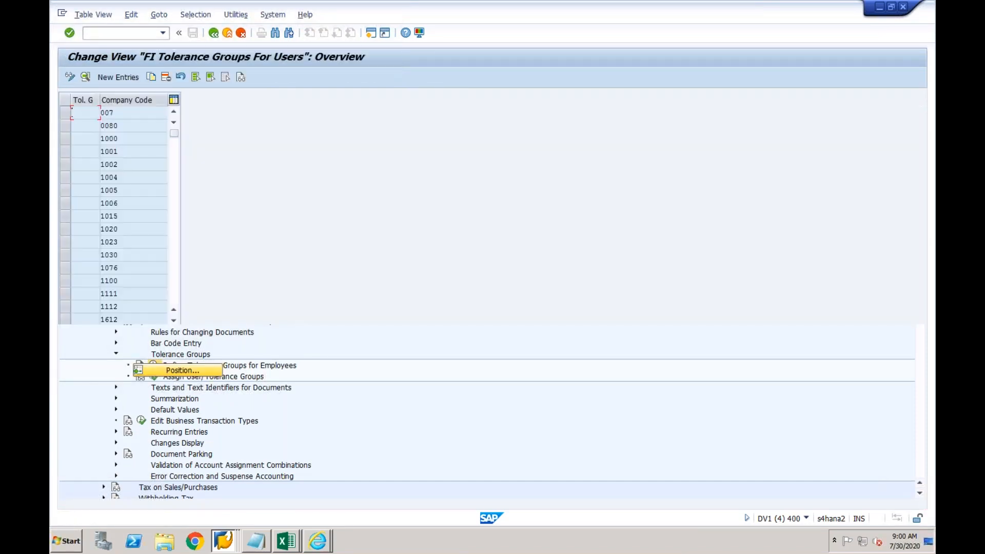
# Copy the company code 1000 tolerance group entry as CF03, save it under a customizing request, and go back
pyautogui.click(65, 139)
pyautogui.click(151, 77)
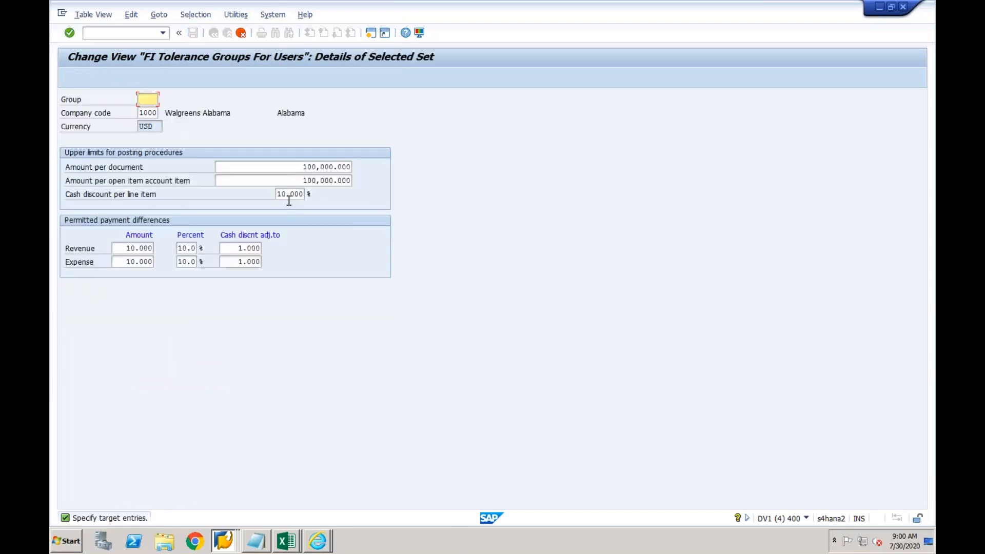
pyautogui.click(142, 113)
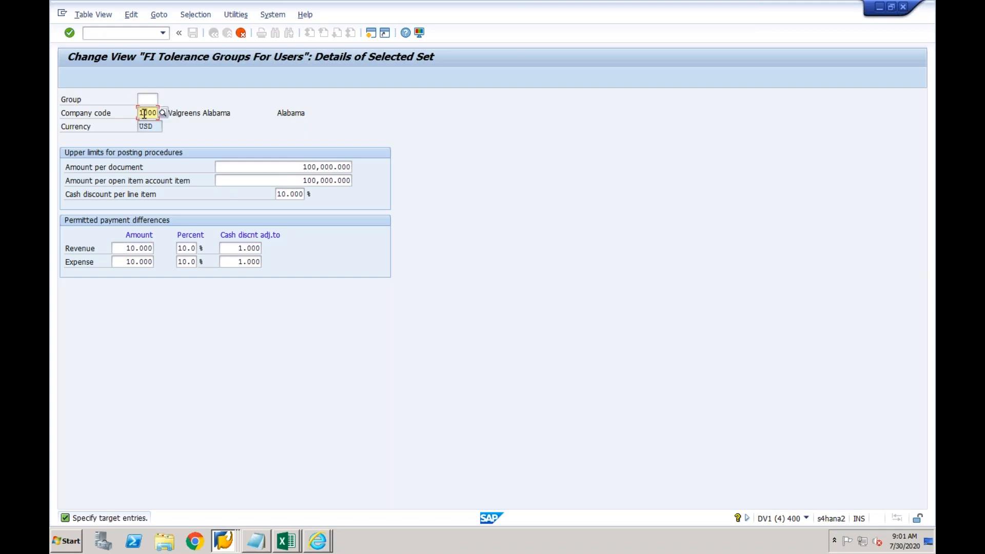
pyautogui.hotkey('shift', 'Right')
pyautogui.hotkey('shift', 'Right')
pyautogui.hotkey('shift', 'Right')
pyautogui.hotkey('shift', 'Right')
pyautogui.write('CF03')
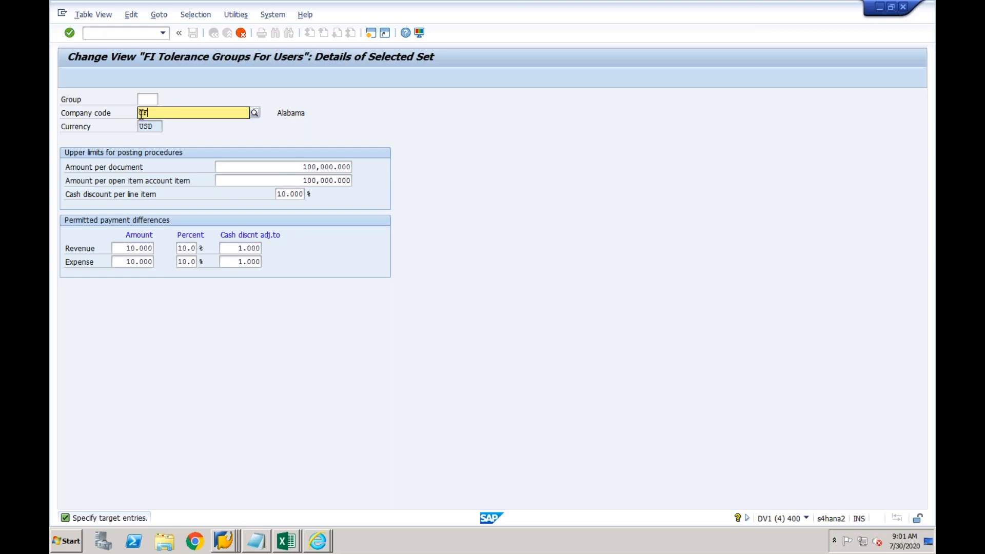
pyautogui.press('Return')
pyautogui.press('Return')
pyautogui.click(193, 34)
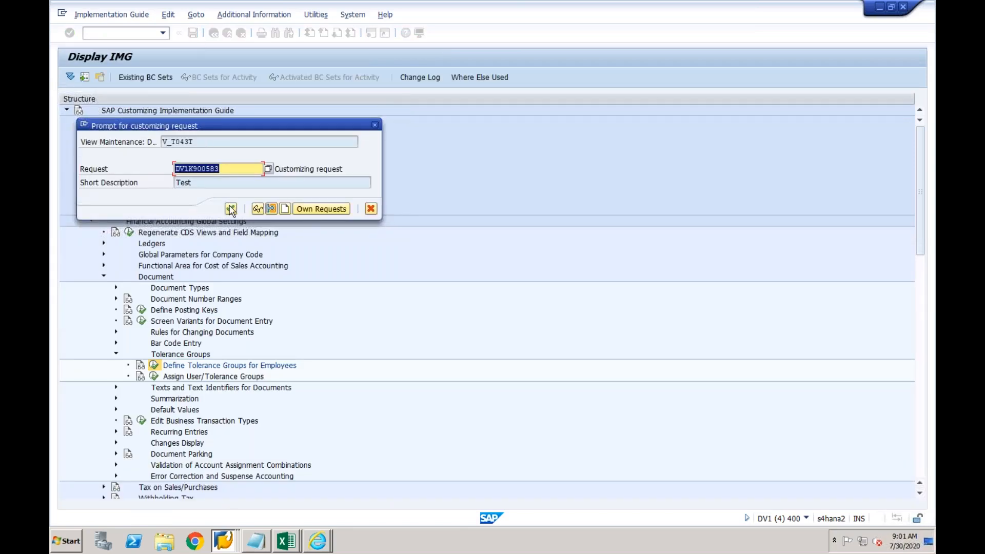
pyautogui.click(230, 208)
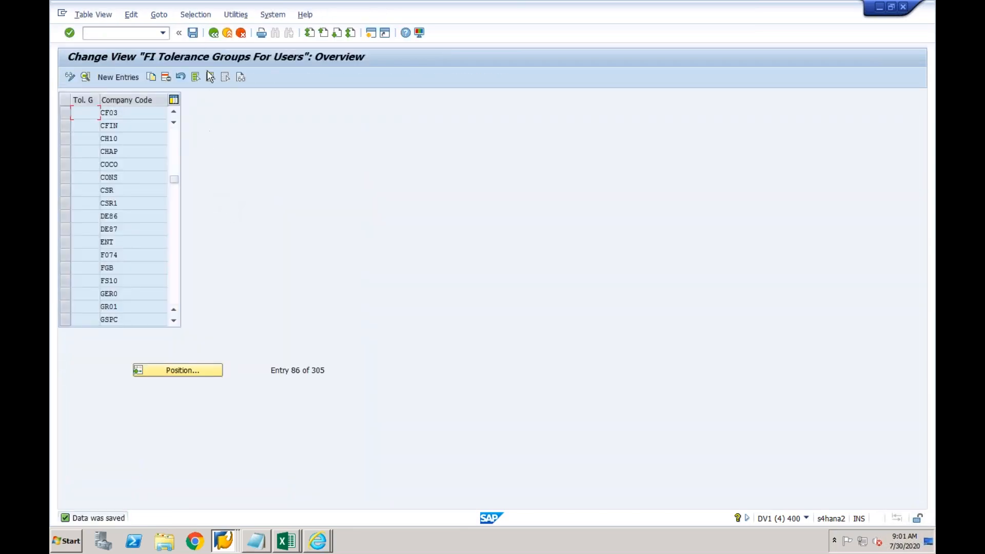
pyautogui.click(214, 32)
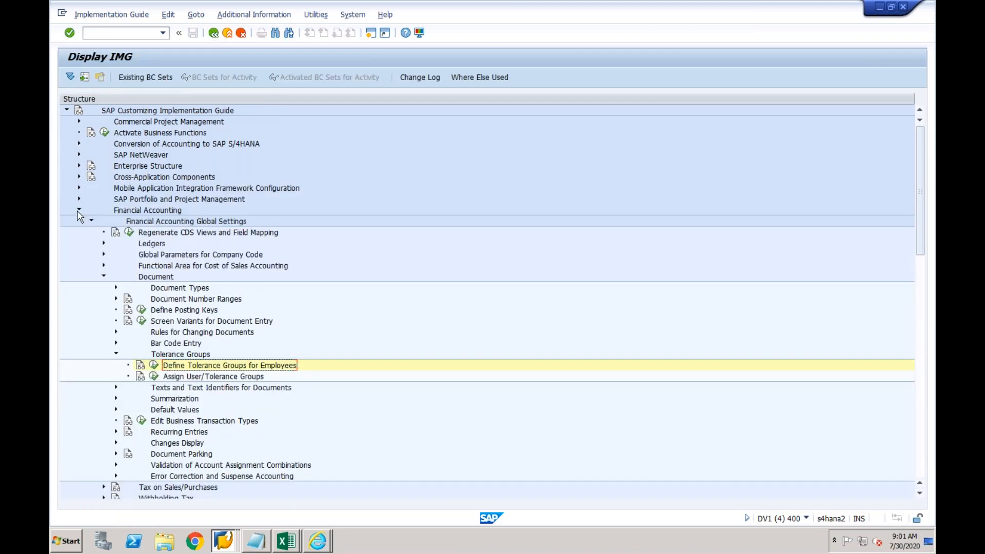
# Collapse Document, expand Ledgers > Ledger, and run Define Settings for Ledgers and Currency Types
pyautogui.click(103, 277)
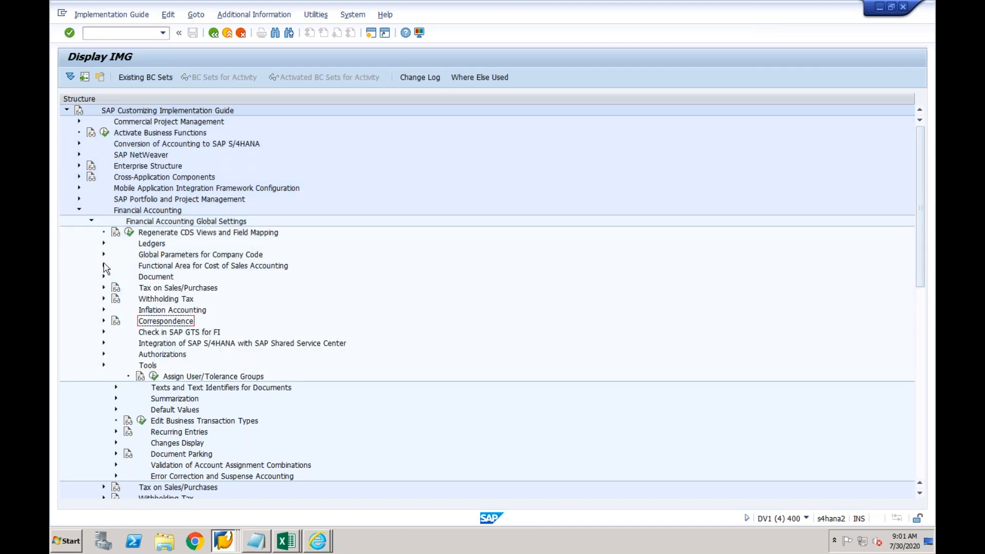
pyautogui.click(104, 244)
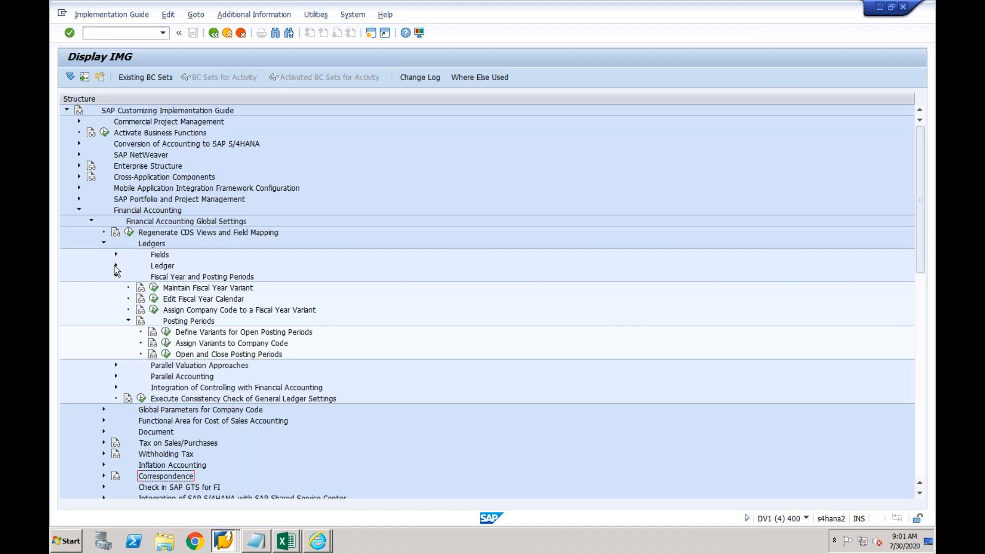
pyautogui.click(116, 266)
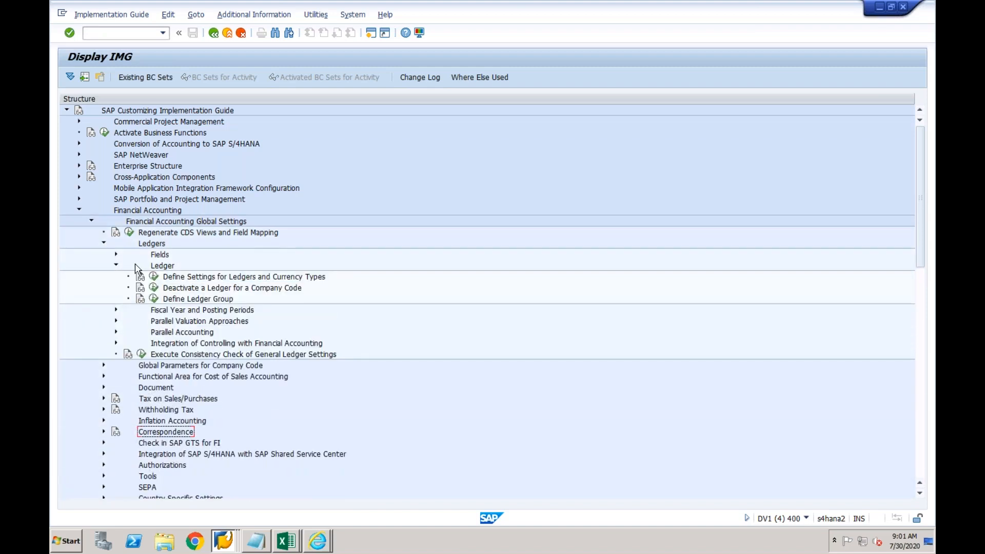
pyautogui.click(177, 278)
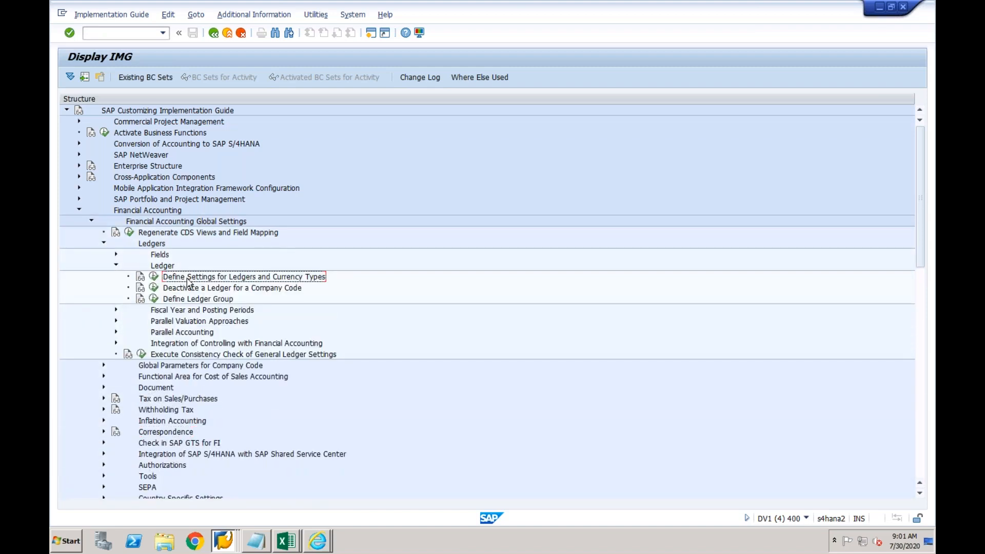
pyautogui.click(154, 277)
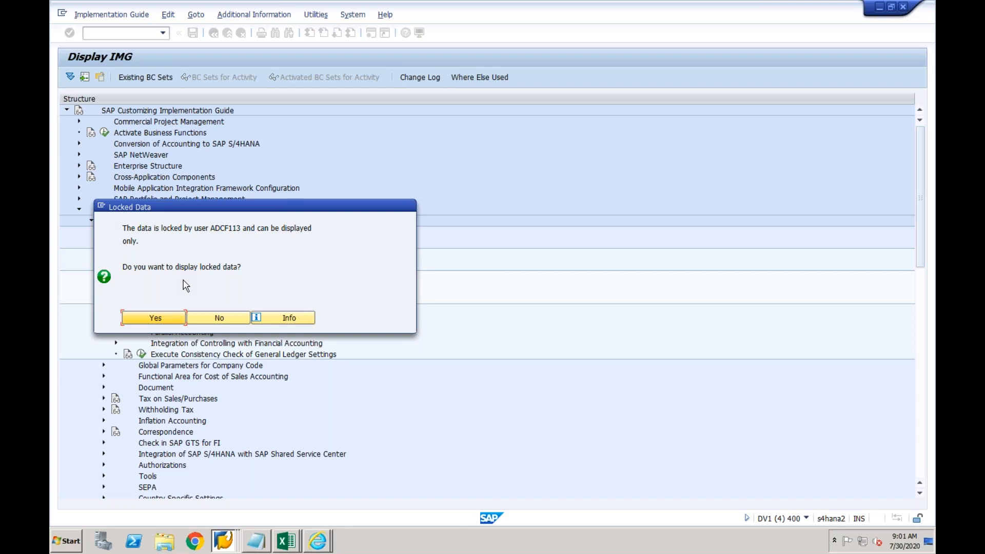
# Close the Locked Data prompt and open a new session at SAP Easy Access
pyautogui.click(217, 318)
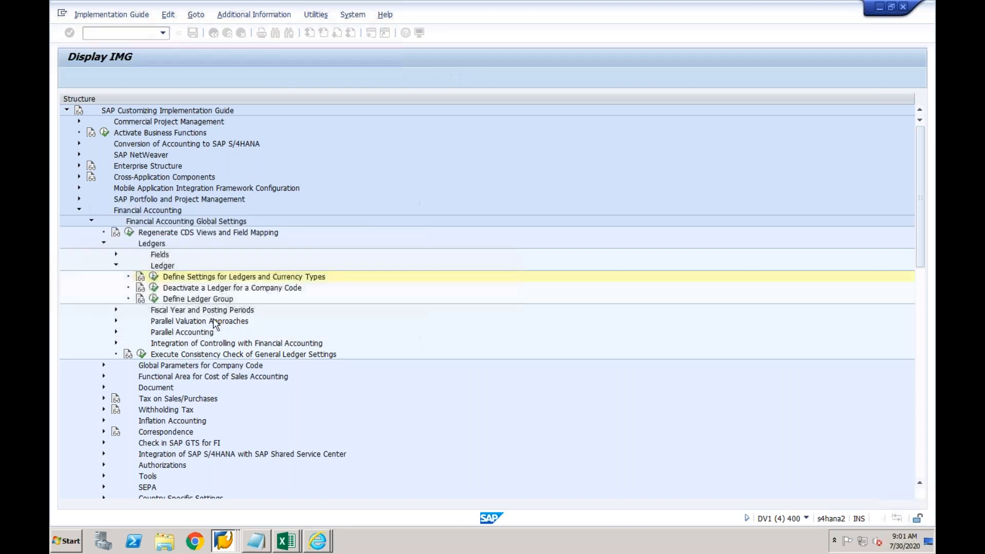
pyautogui.click(370, 32)
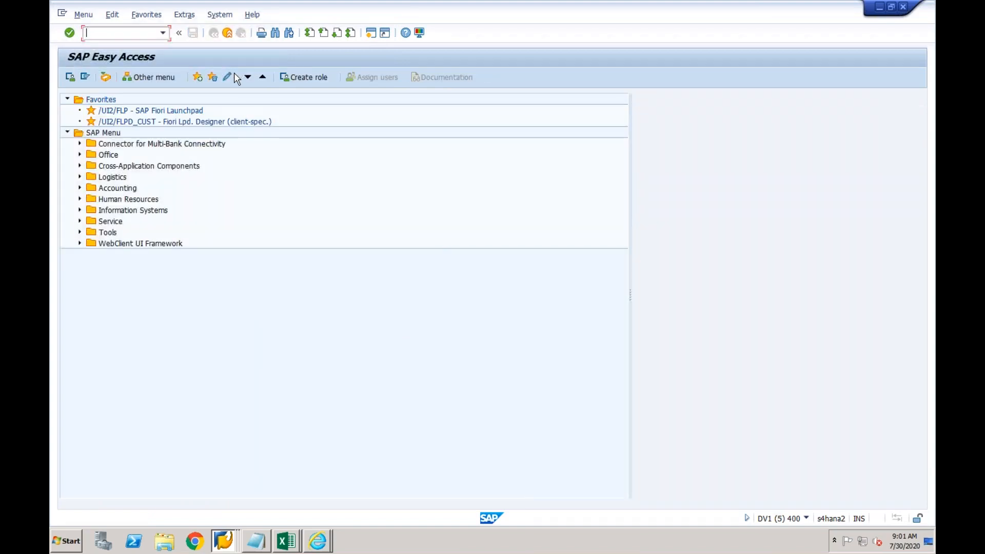
# Start transaction SM12 in the new session, then retry the ledger settings activity in the IMG window
pyautogui.write('sm12')
pyautogui.press('Return')
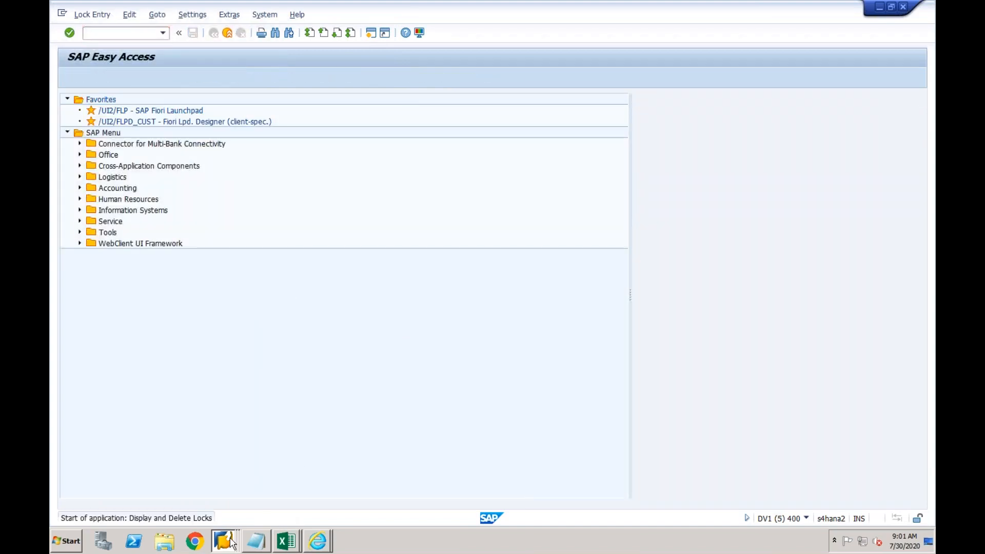
pyautogui.click(223, 541)
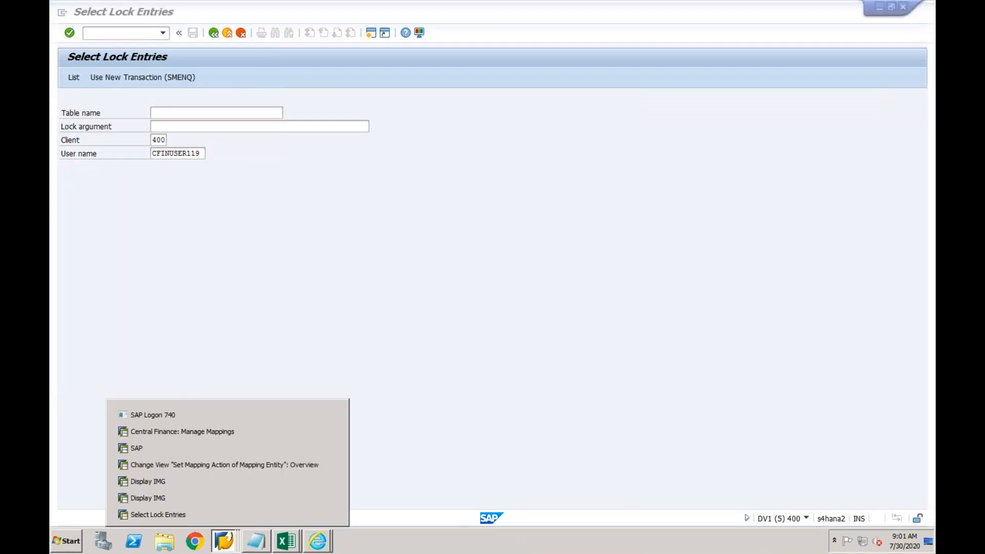
pyautogui.click(191, 496)
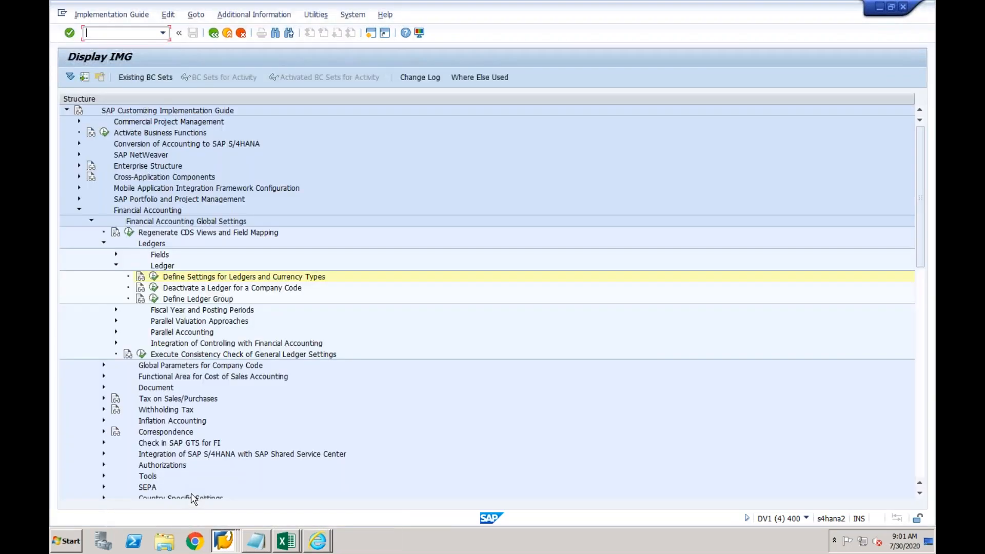
pyautogui.click(153, 277)
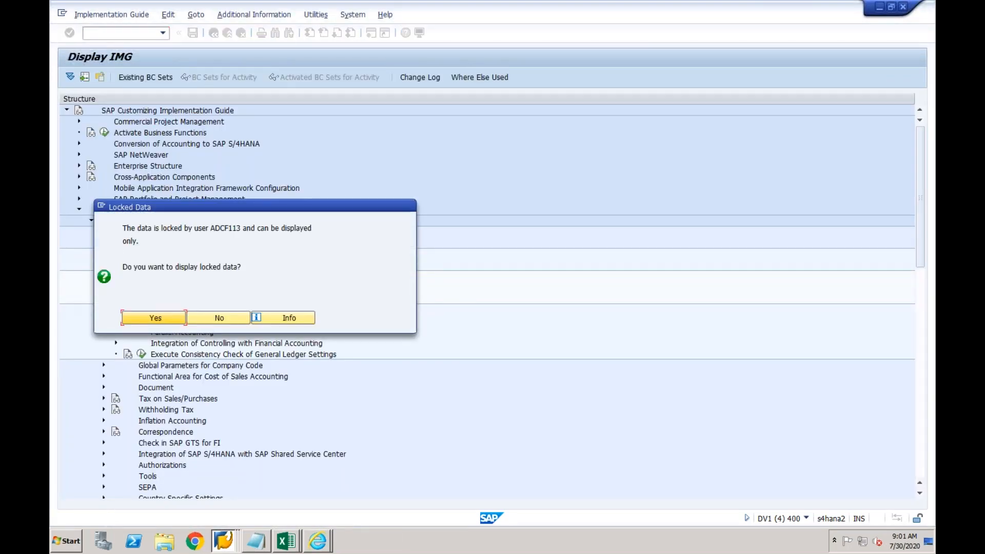
# In the Select Lock Entries window, replace the user name with the locking user's ID
pyautogui.click(226, 541)
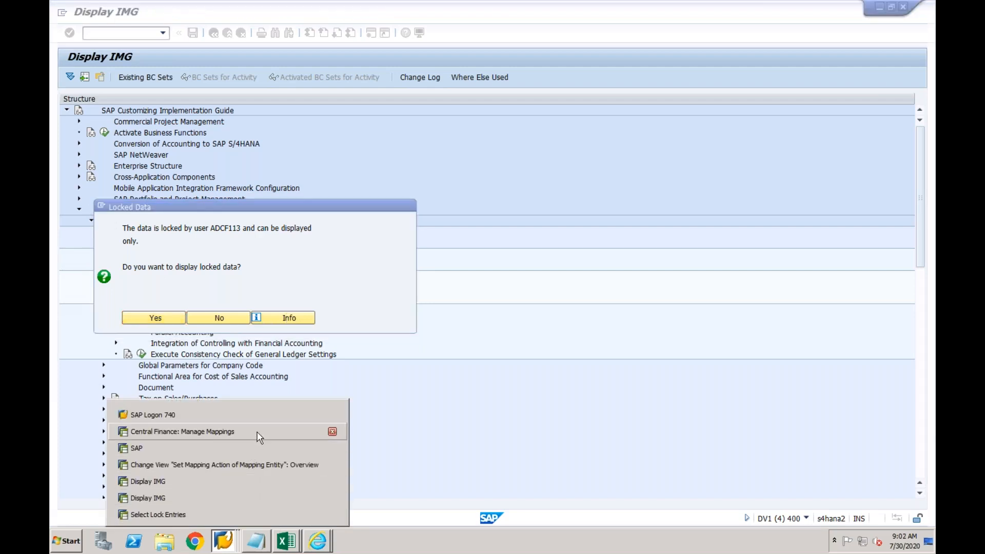
pyautogui.click(226, 514)
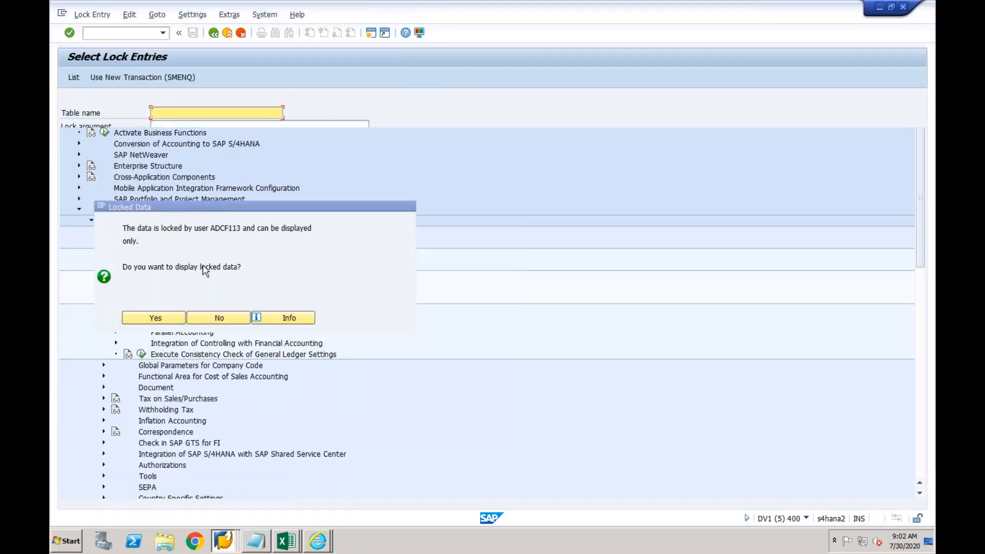
pyautogui.moveTo(201, 153); pyautogui.dragTo(150, 153)
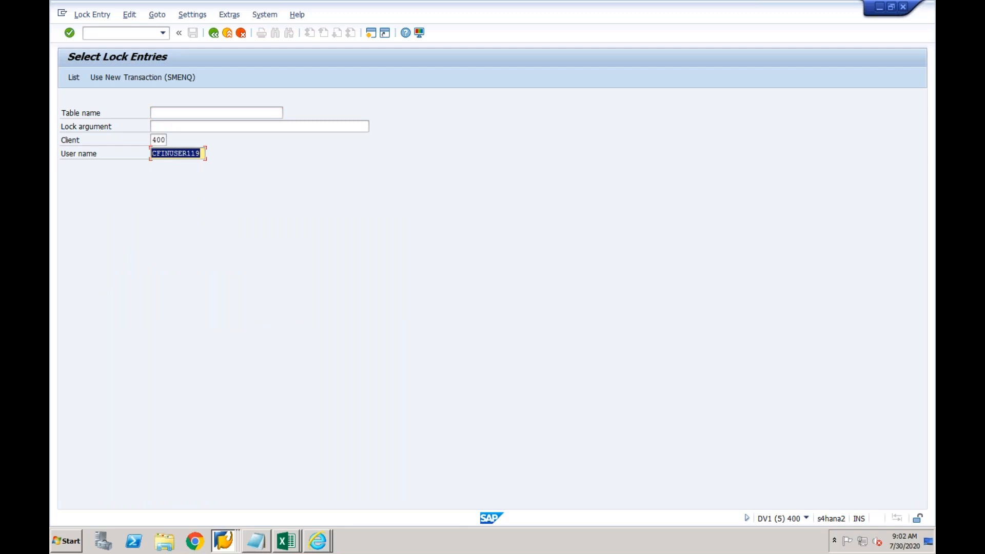
pyautogui.write('adcf113')
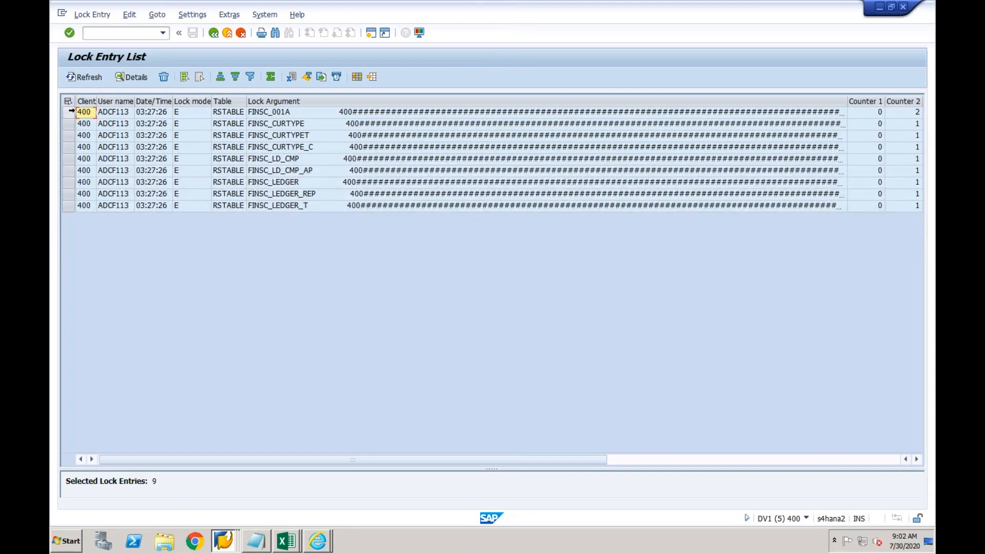
# Delete the 9 RSTABLE lock entries on the FINSC ledger tables and leave the empty list
pyautogui.moveTo(71, 111); pyautogui.dragTo(78, 205)
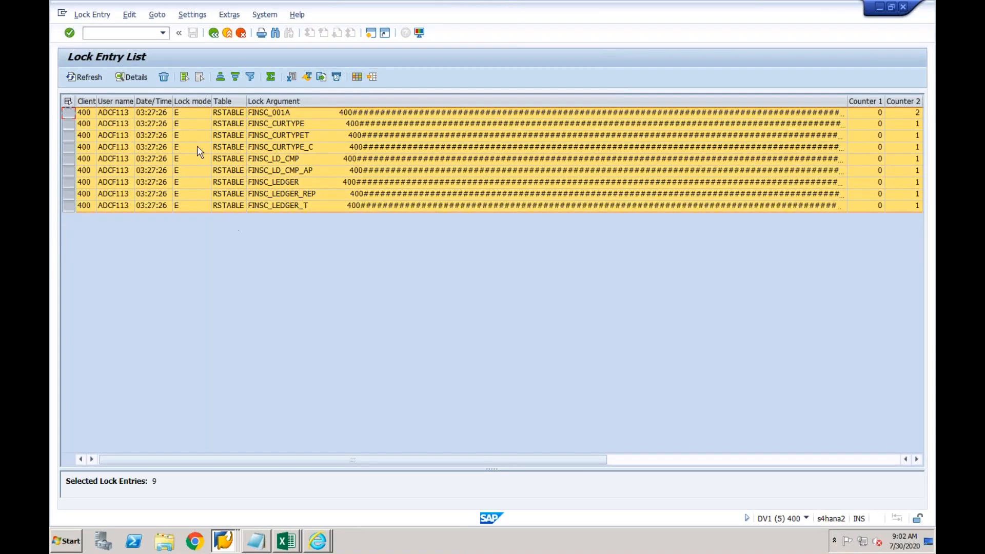
pyautogui.click(165, 78)
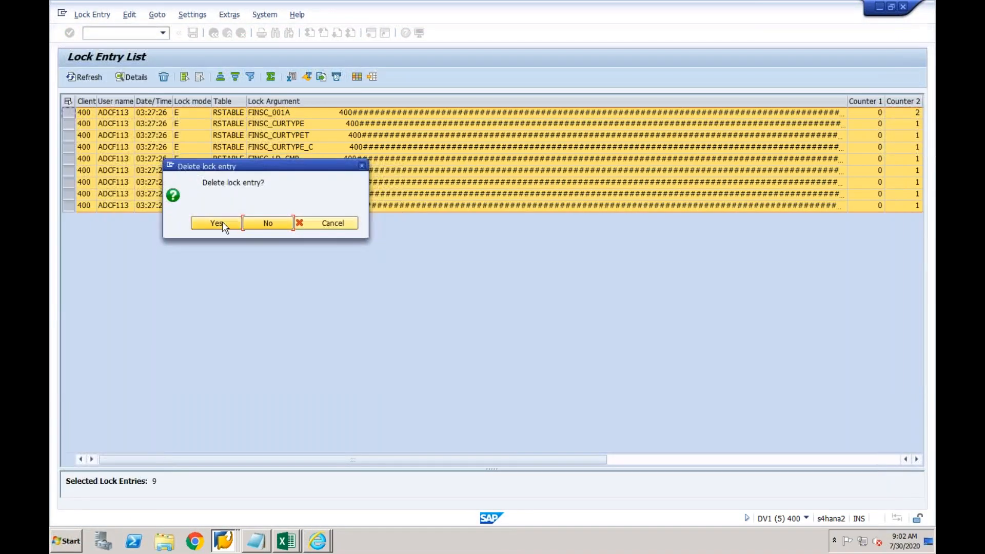
pyautogui.click(217, 223)
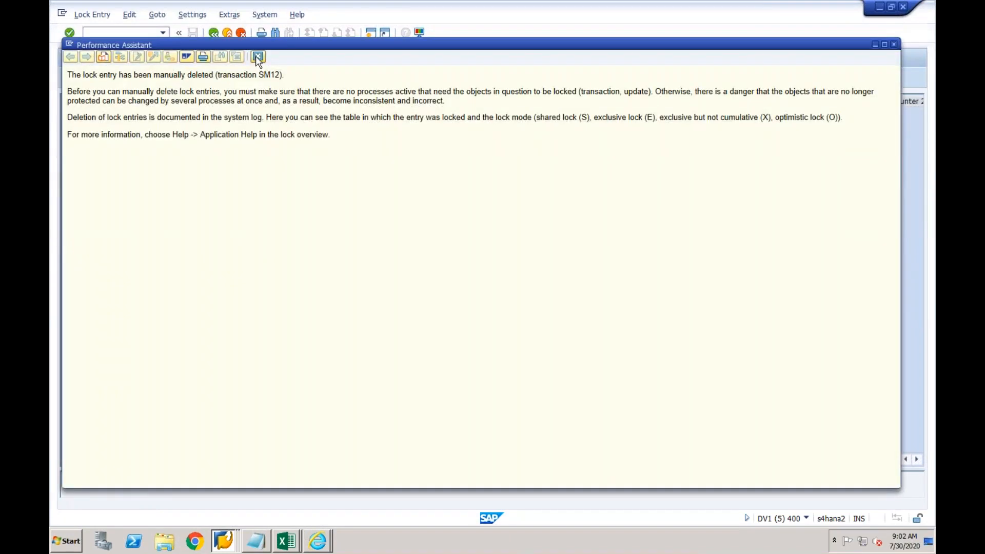
pyautogui.click(257, 56)
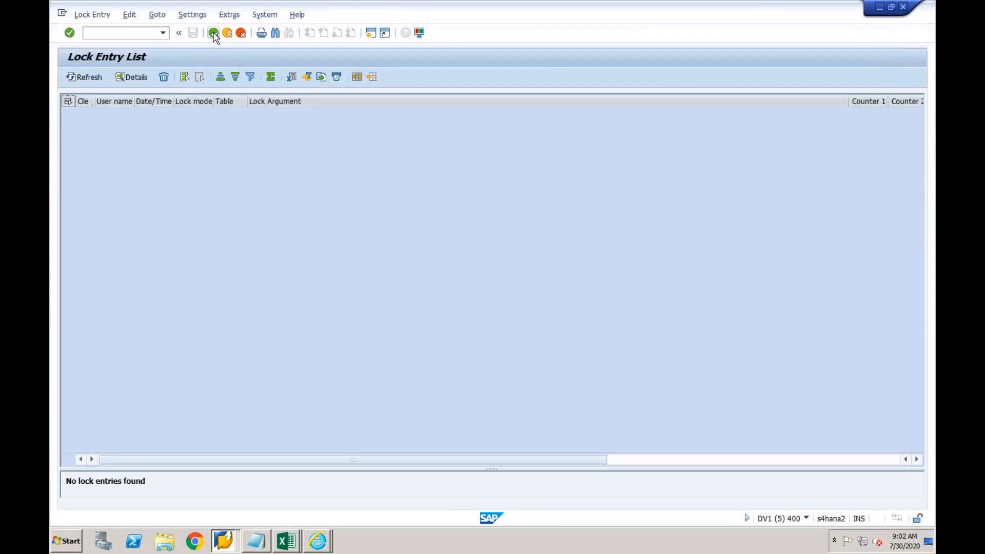
pyautogui.click(214, 33)
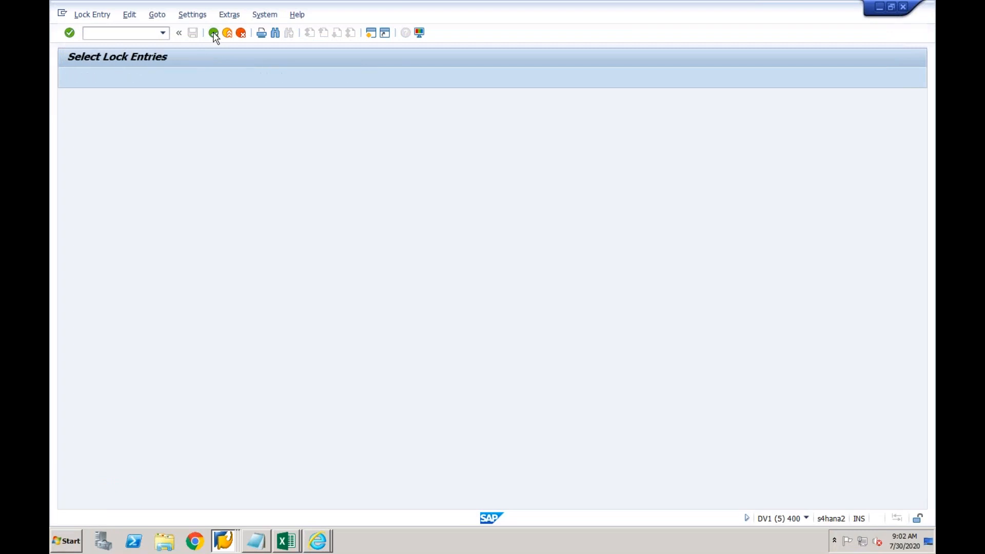
# Return to the main menu, bring the other Display IMG window forward, and dismiss the Locked Data notice
pyautogui.click(214, 34)
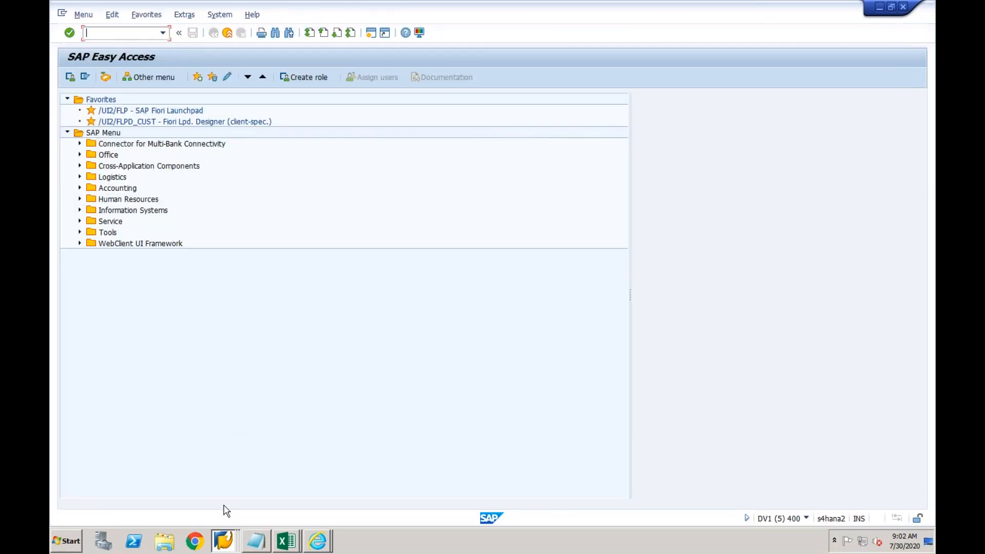
pyautogui.rightClick(224, 540)
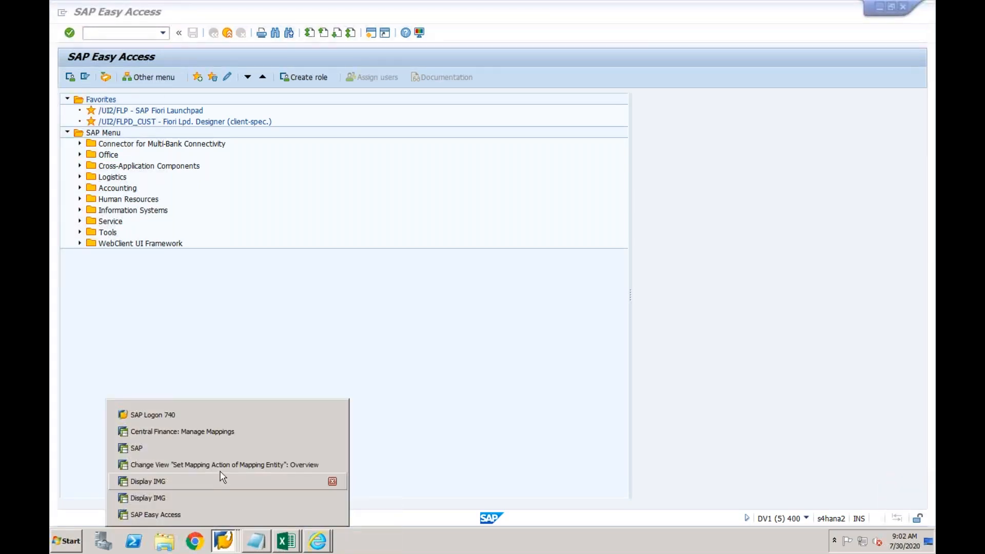
pyautogui.click(220, 486)
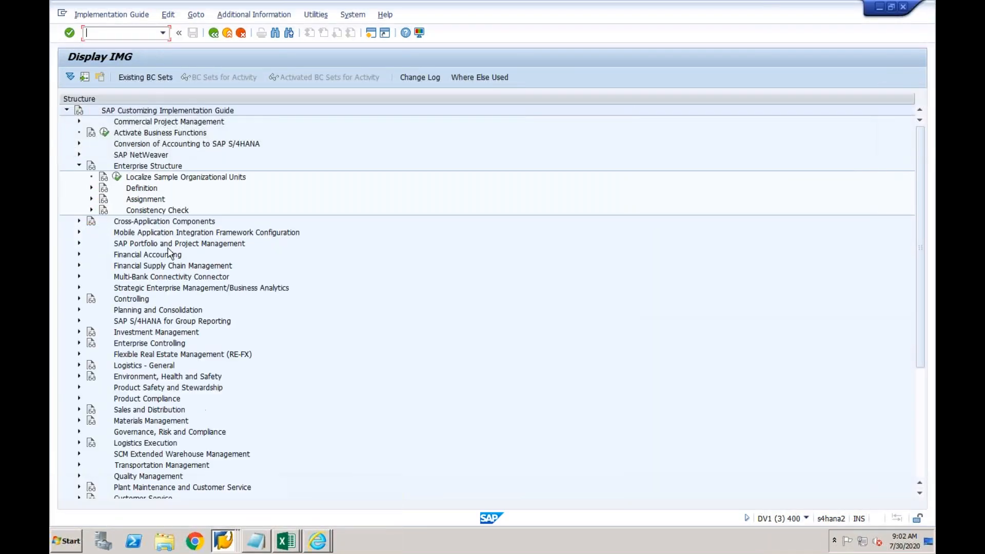
pyautogui.click(222, 537)
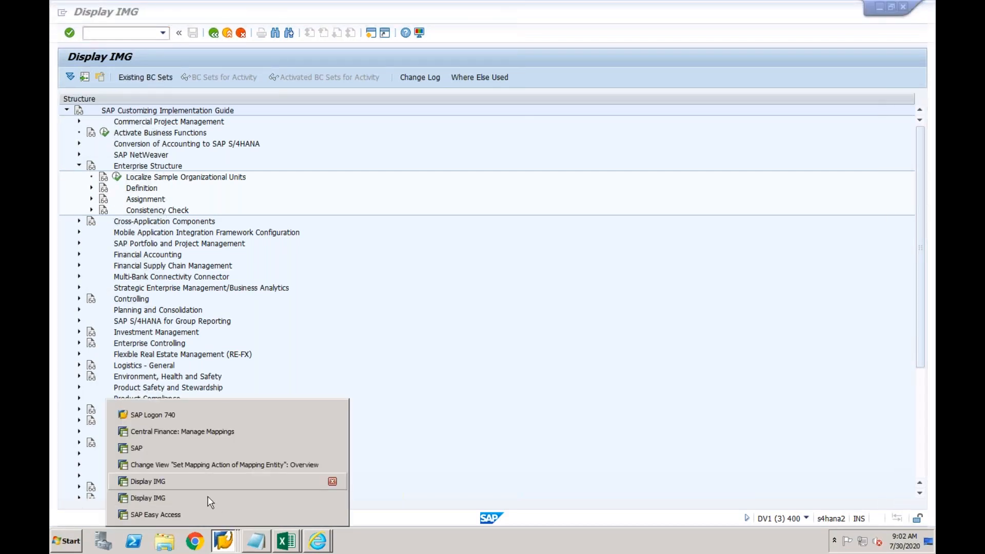
pyautogui.click(210, 499)
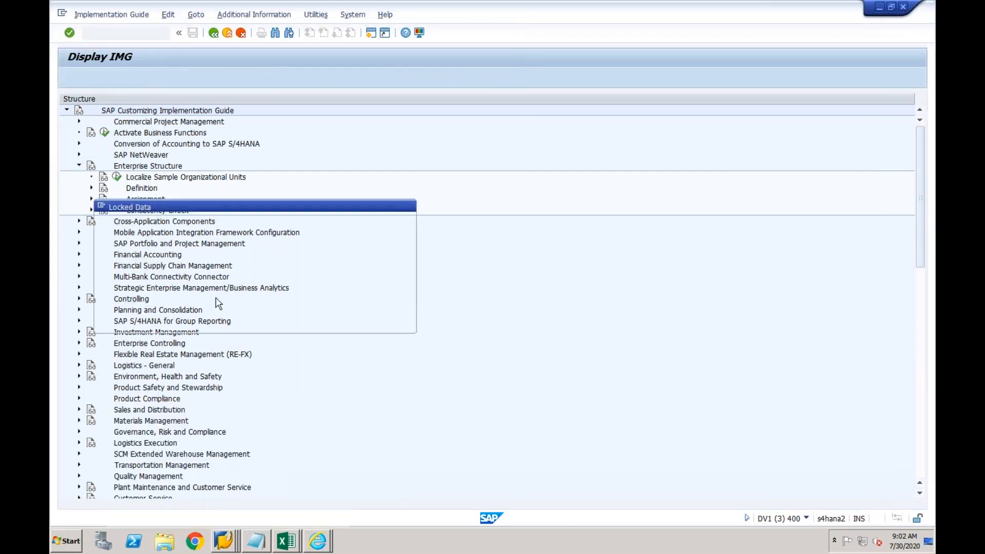
pyautogui.click(211, 321)
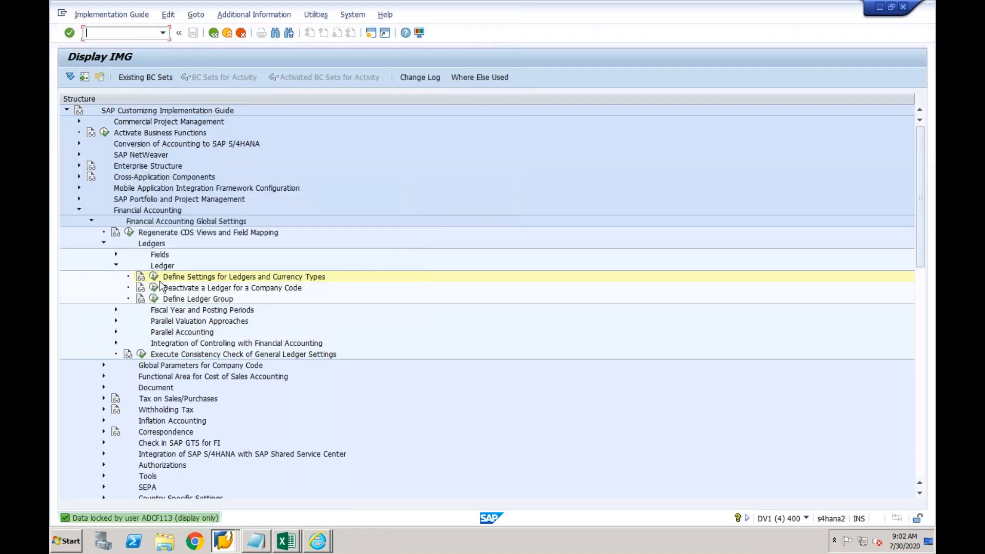
# Run Define Settings for Ledgers and Currency Types and check the ledger consistency, showing 2,730 warnings
pyautogui.click(156, 278)
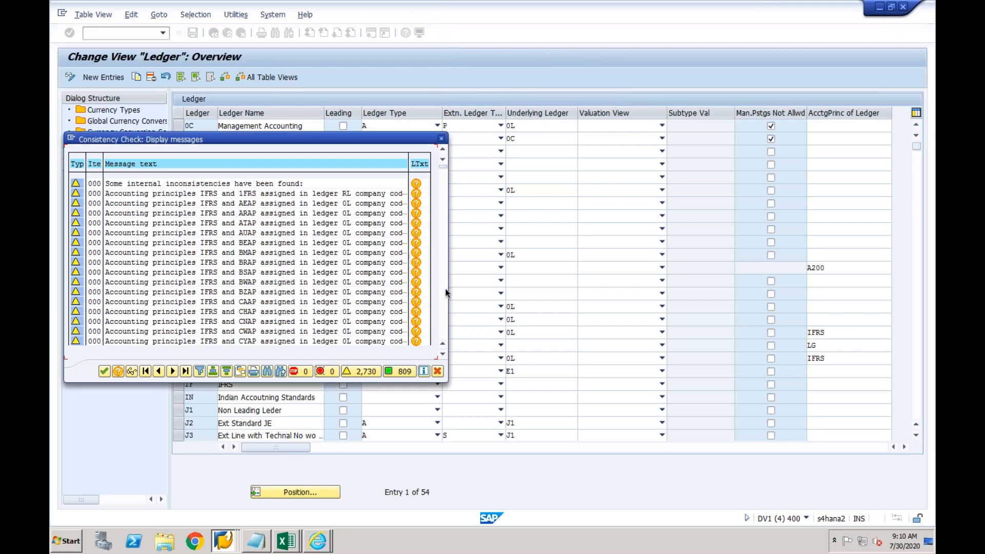
# Switch from SAP GUI to the YouTube tab in Google Chrome
pyautogui.press('super+Tab')
pyautogui.press('super+Tab')
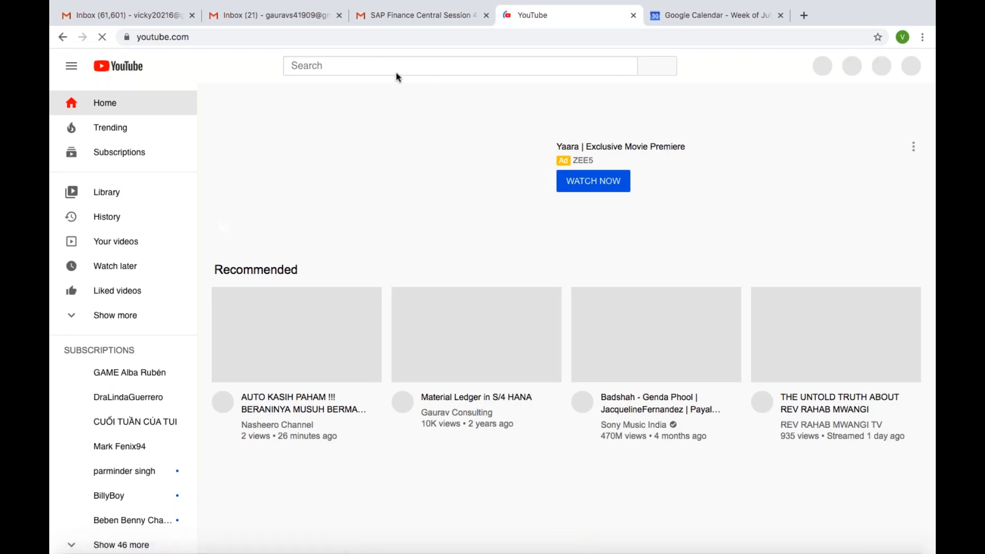
# Search YouTube for the SAP trainer's channel name, correcting the mistyped name first
pyautogui.click(365, 68)
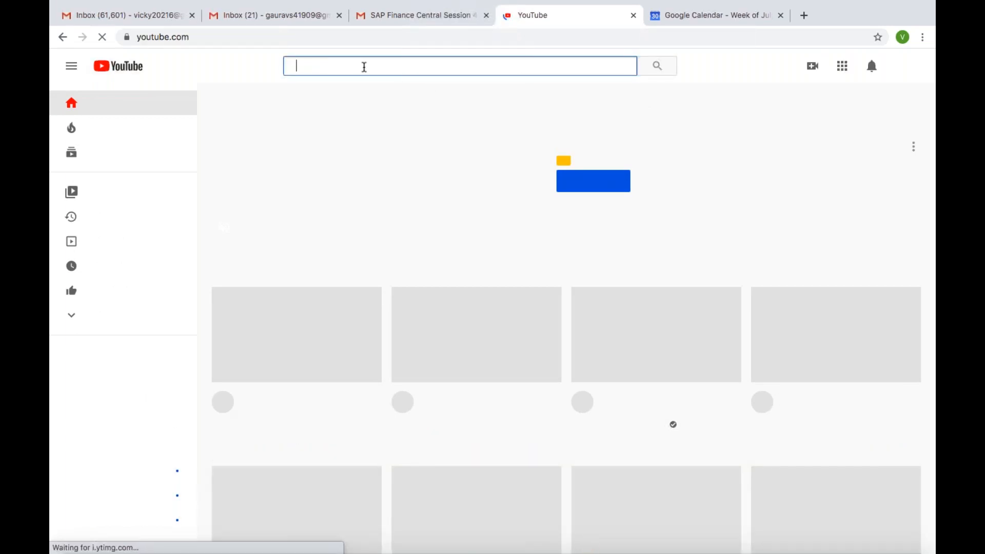
pyautogui.write('k')
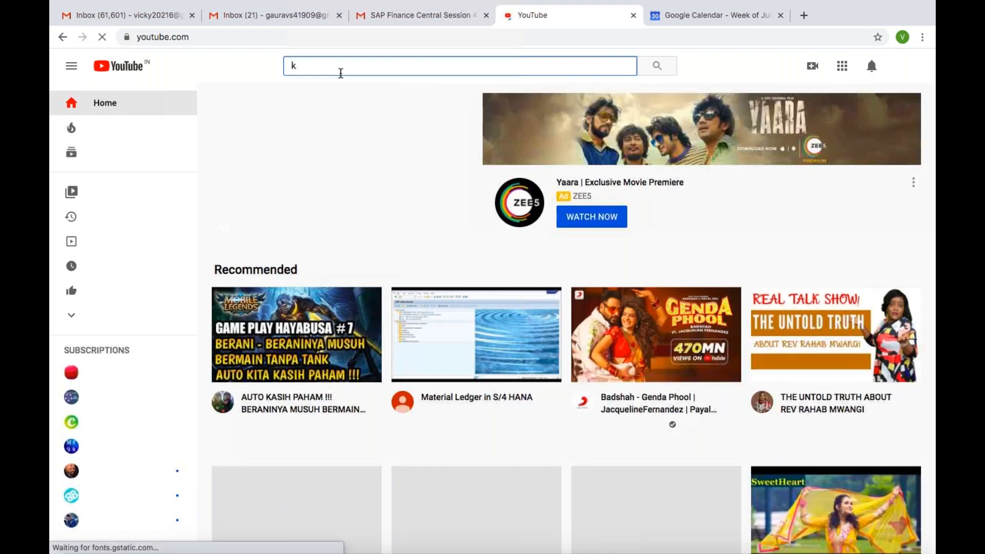
pyautogui.write('vikram')
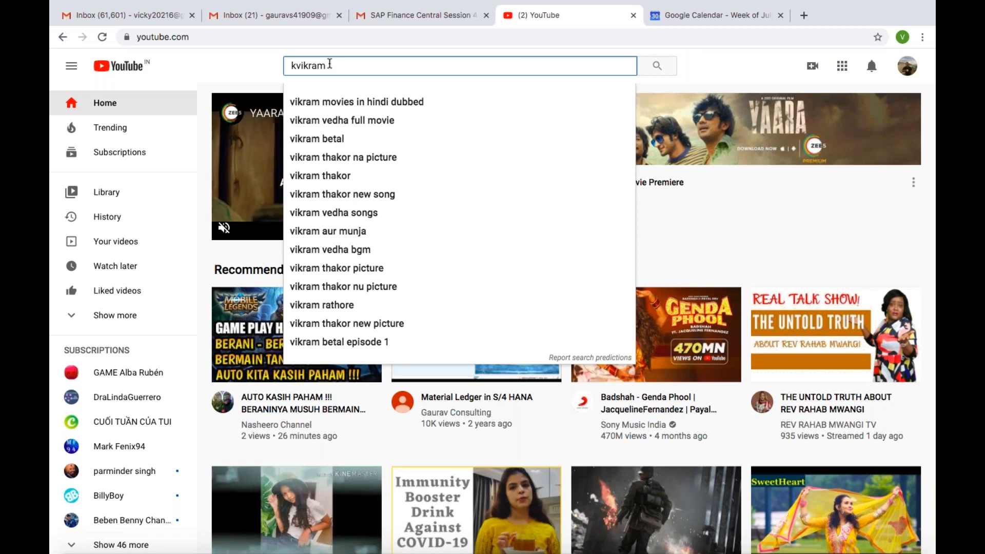
pyautogui.moveTo(330, 67); pyautogui.dragTo(291, 67)
pyautogui.write('vi')
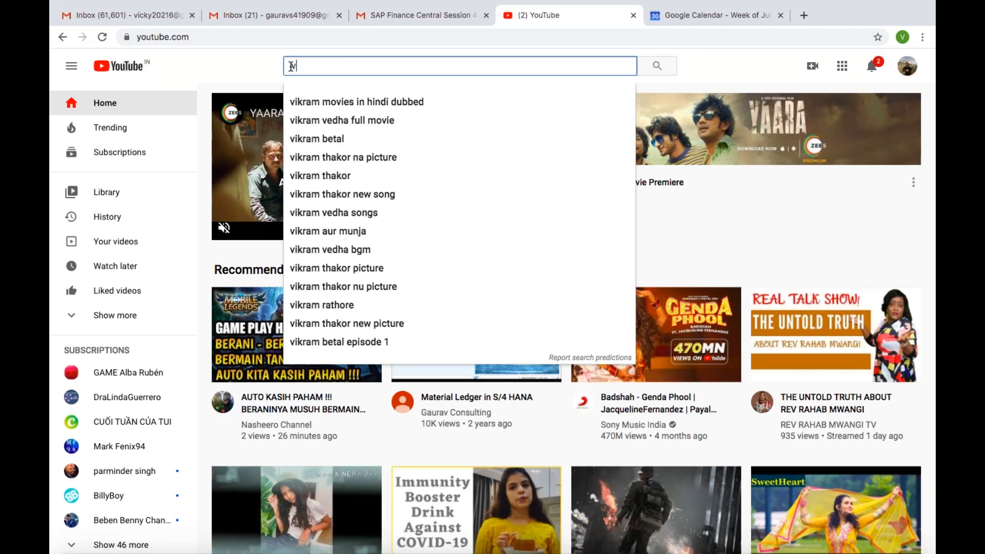
pyautogui.write('kram fotani')
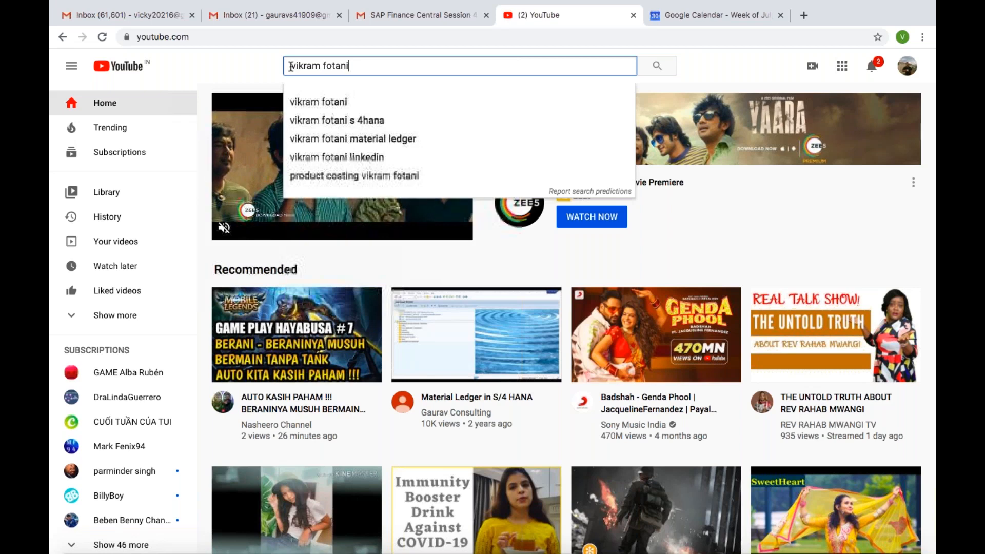
pyautogui.press('Return')
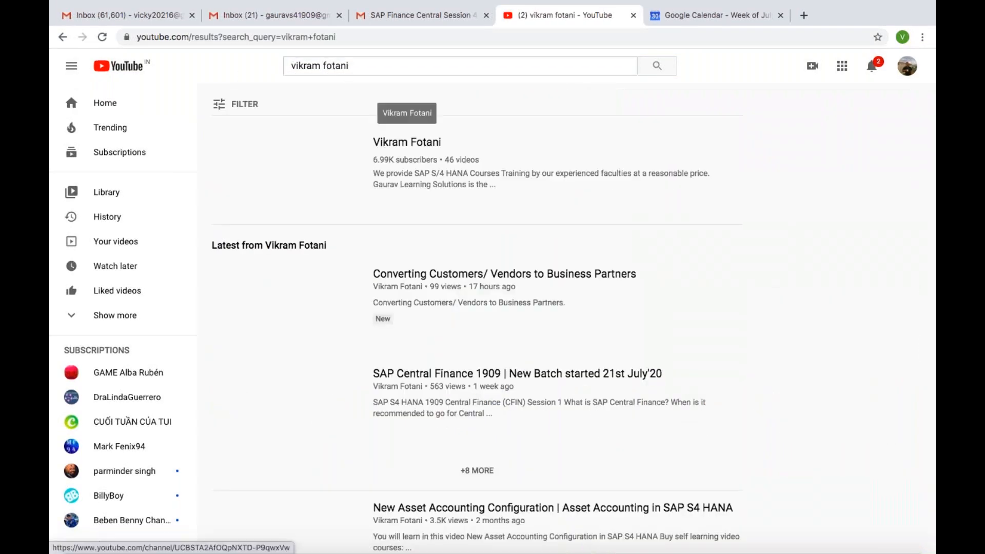
# Narrow the search by adding 'material ledger' and picking the matching suggestion
pyautogui.click(292, 65)
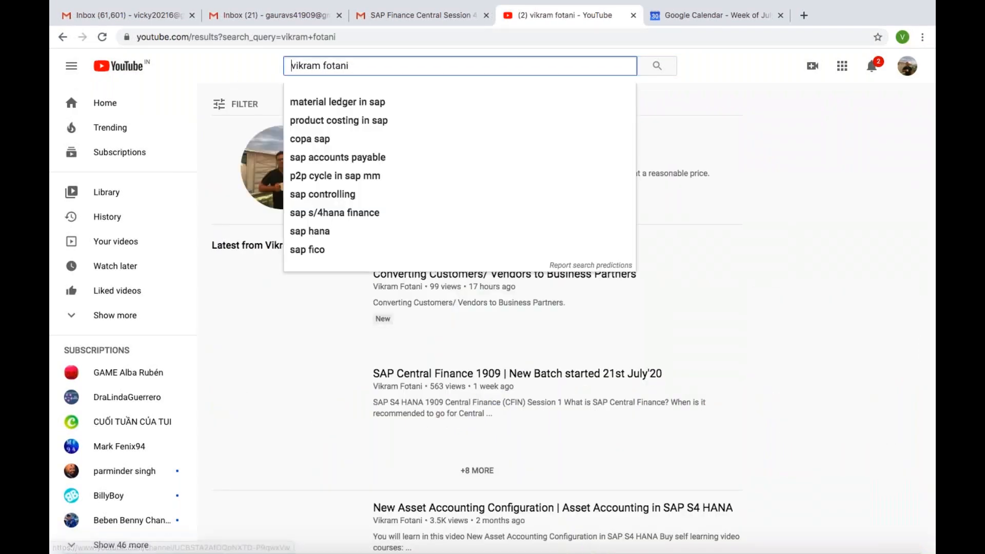
pyautogui.click(201, 232)
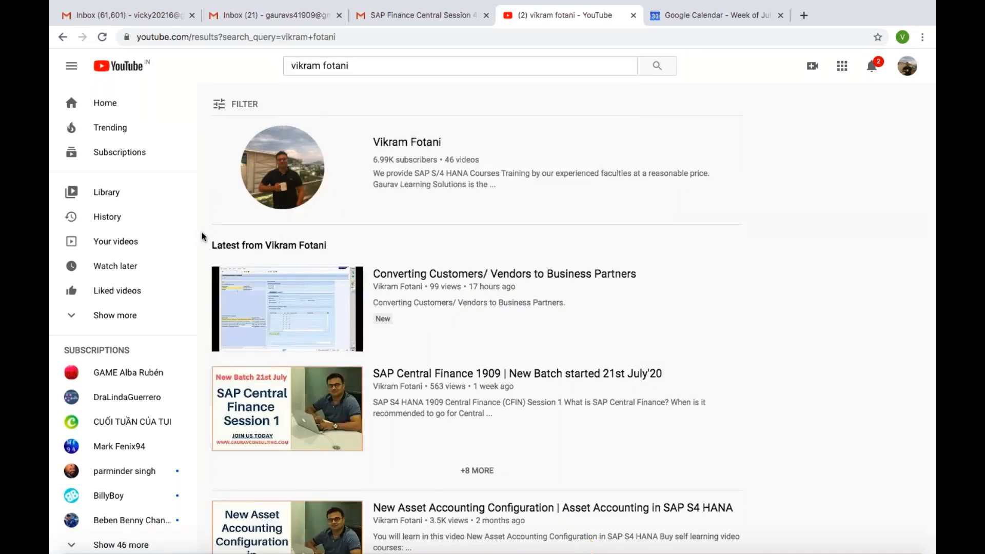
pyautogui.click(375, 67)
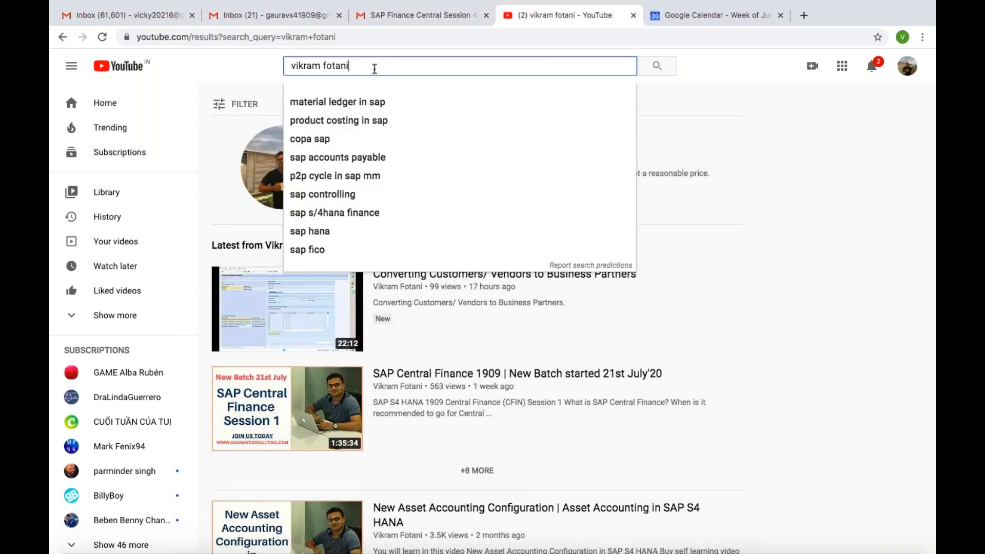
pyautogui.write('mater')
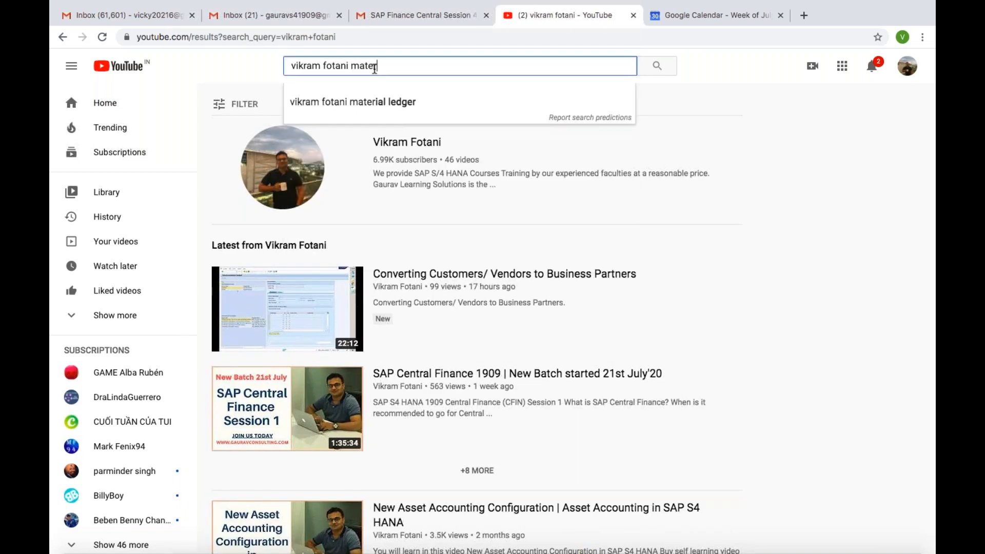
pyautogui.click(377, 102)
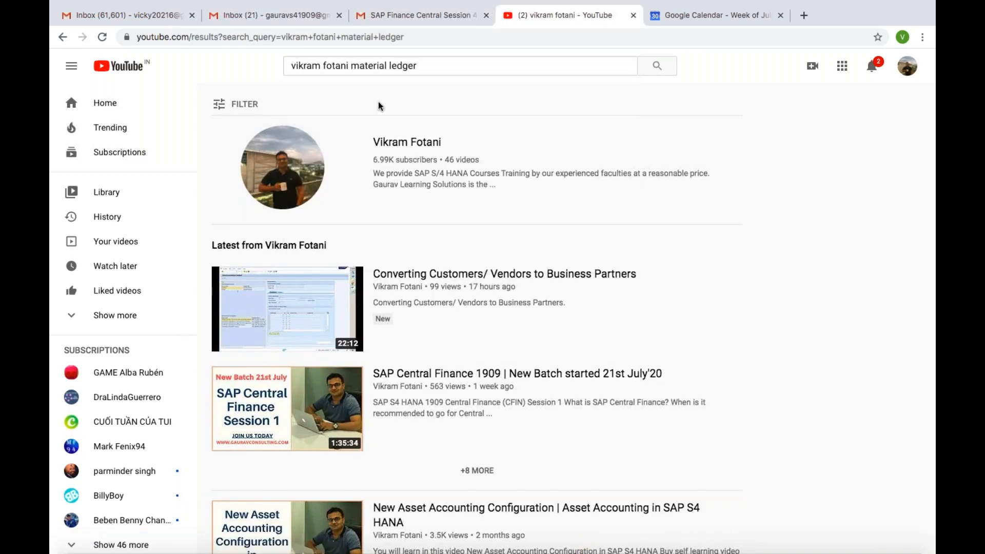